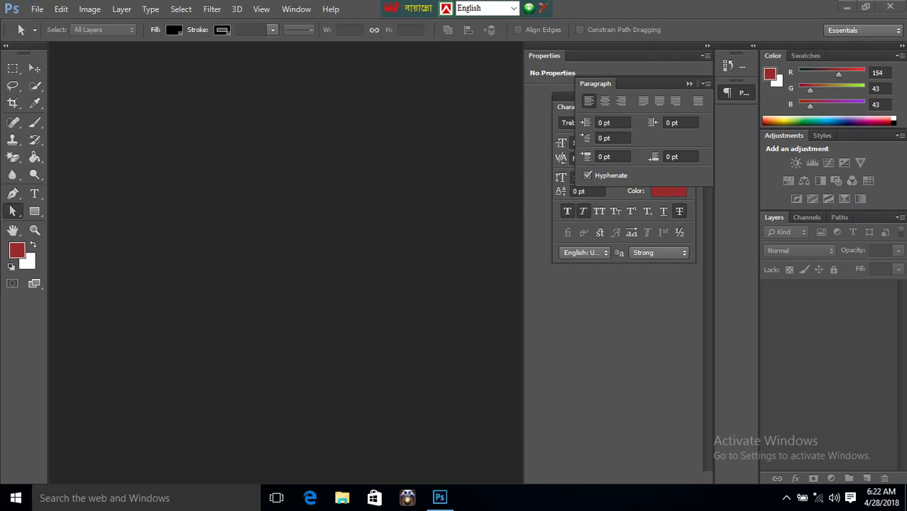
# Step: Collapse the Properties panel and create a new blank document with default settings
pyautogui.click(707, 46)
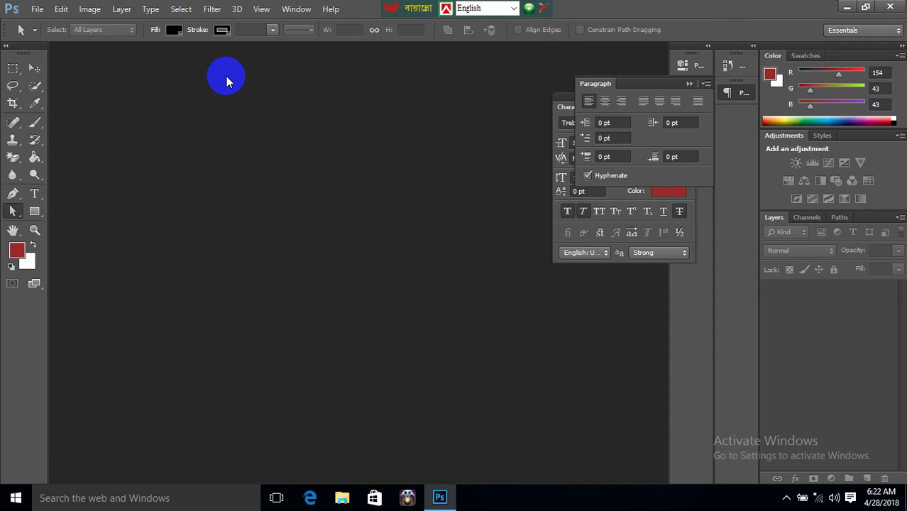
pyautogui.click(39, 10)
pyautogui.click(47, 23)
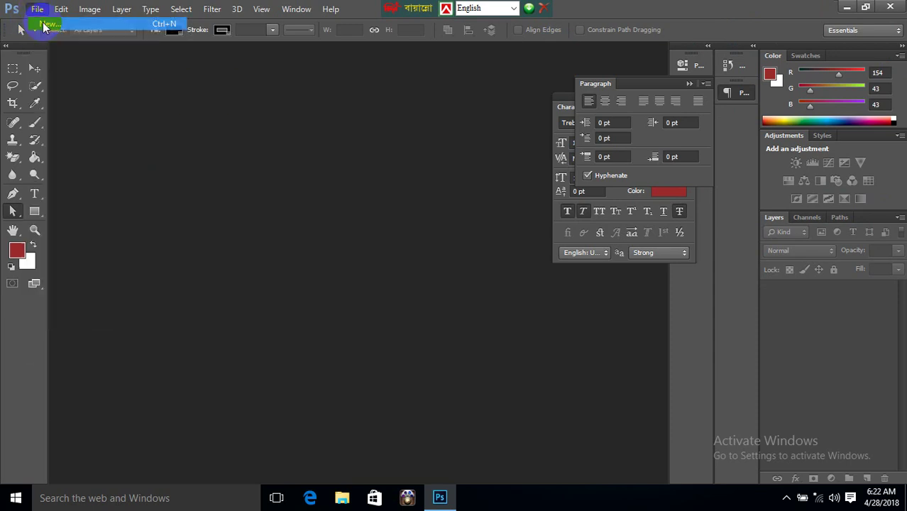
pyautogui.click(588, 114)
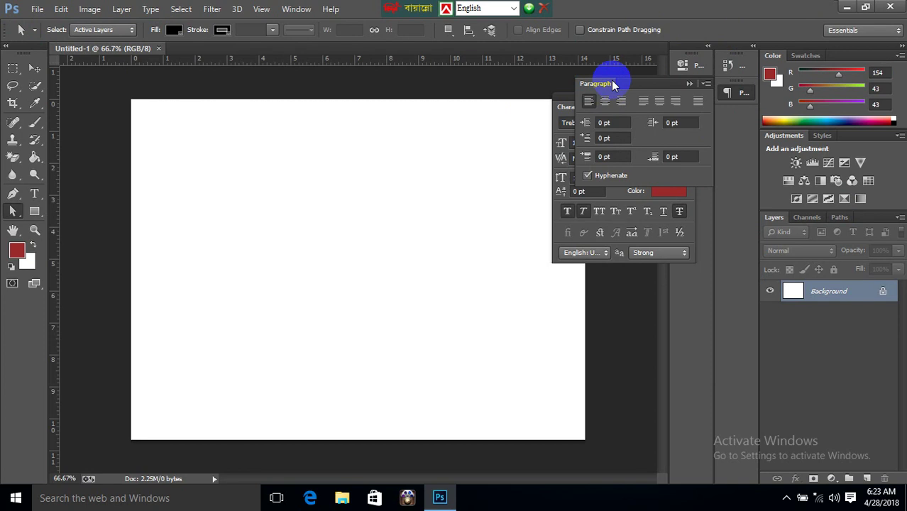
# Step: Dock the Character and Paragraph panels into the right-hand column
pyautogui.moveTo(609, 83)
pyautogui.mouseDown()
pyautogui.moveTo(620, 90)
pyautogui.moveTo(607, 152)
pyautogui.mouseUp()
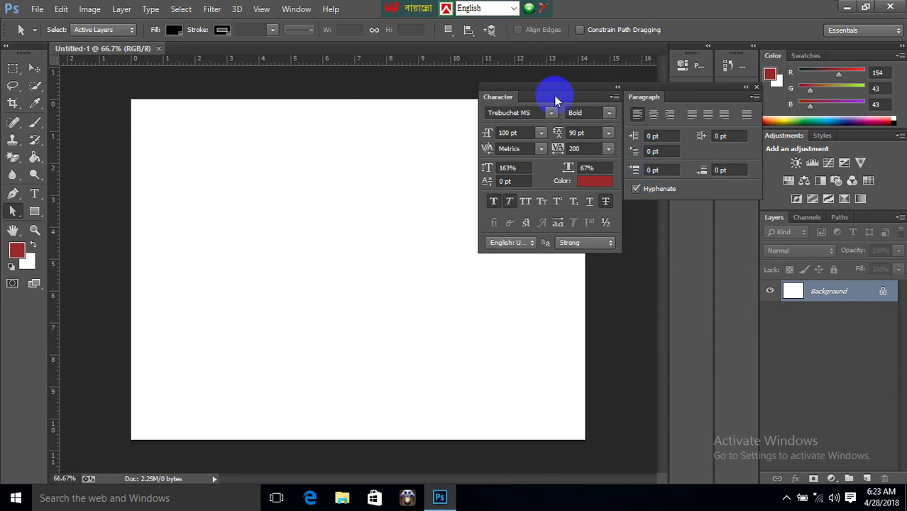
pyautogui.moveTo(555, 99)
pyautogui.mouseDown()
pyautogui.moveTo(634, 265)
pyautogui.moveTo(657, 227)
pyautogui.mouseUp()
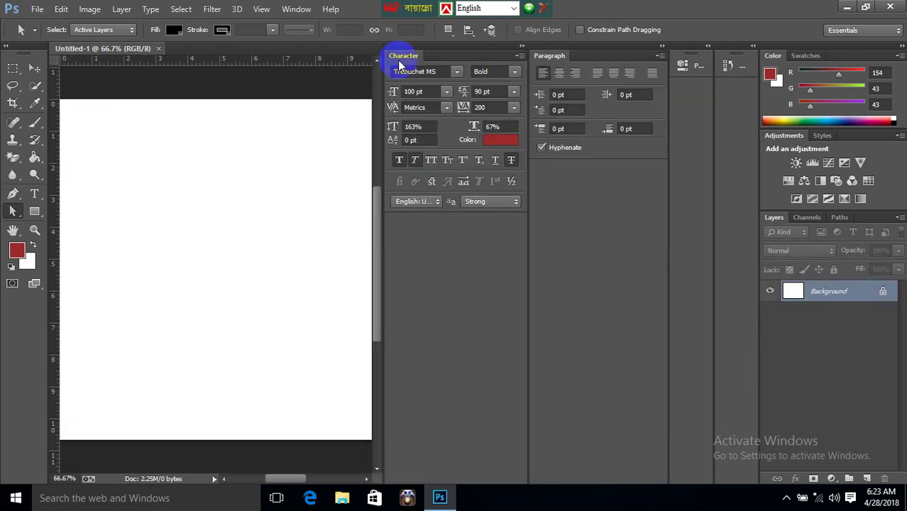
pyautogui.moveTo(398, 54)
pyautogui.mouseDown()
pyautogui.moveTo(622, 90)
pyautogui.moveTo(591, 188)
pyautogui.moveTo(702, 105)
pyautogui.moveTo(721, 151)
pyautogui.moveTo(819, 277)
pyautogui.mouseUp()
pyautogui.click(758, 92)
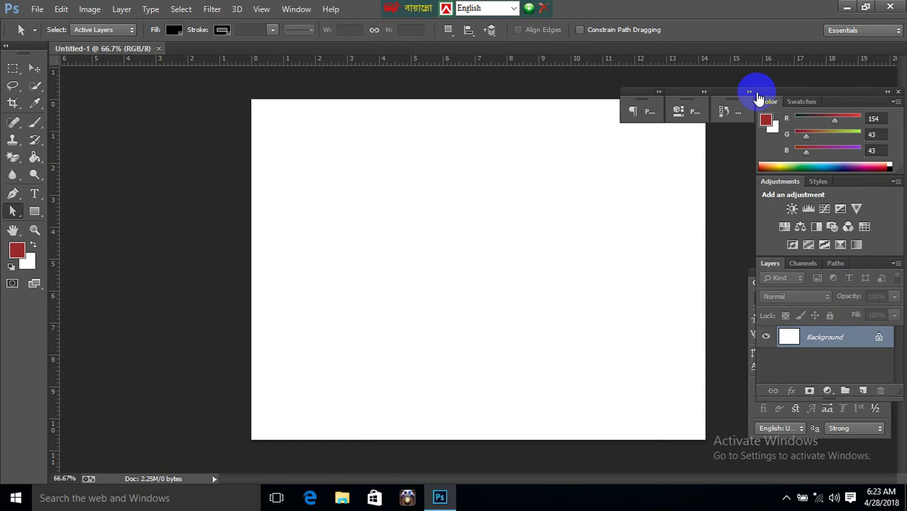
pyautogui.click(37, 9)
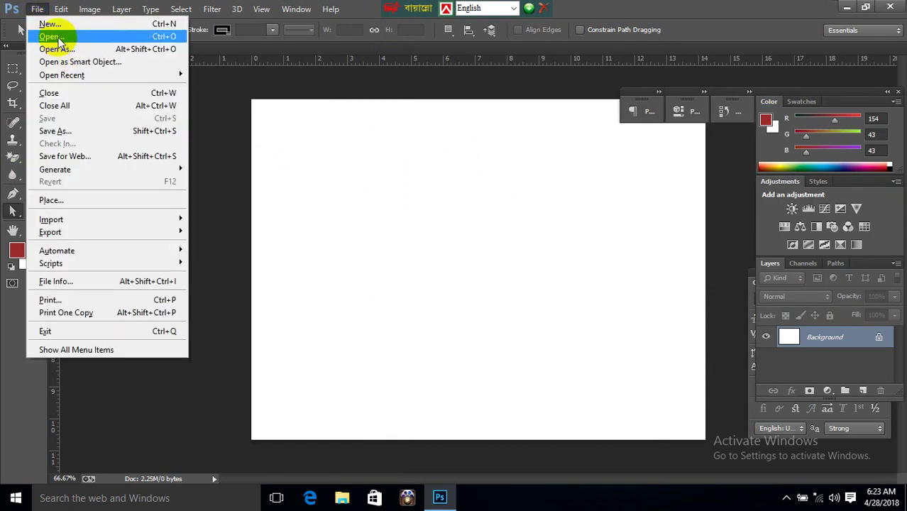
# Step: Open the portrait JPG from Downloads as a second document tab
pyautogui.click(59, 39)
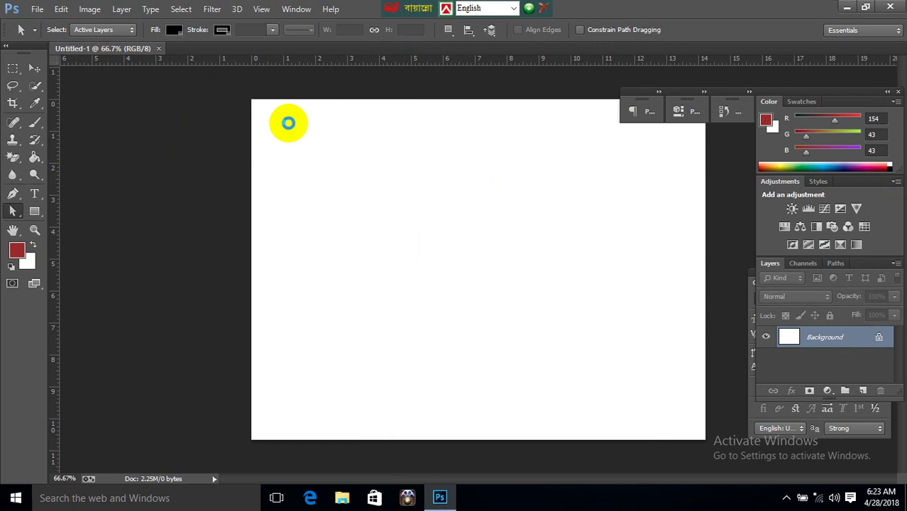
pyautogui.click(309, 117)
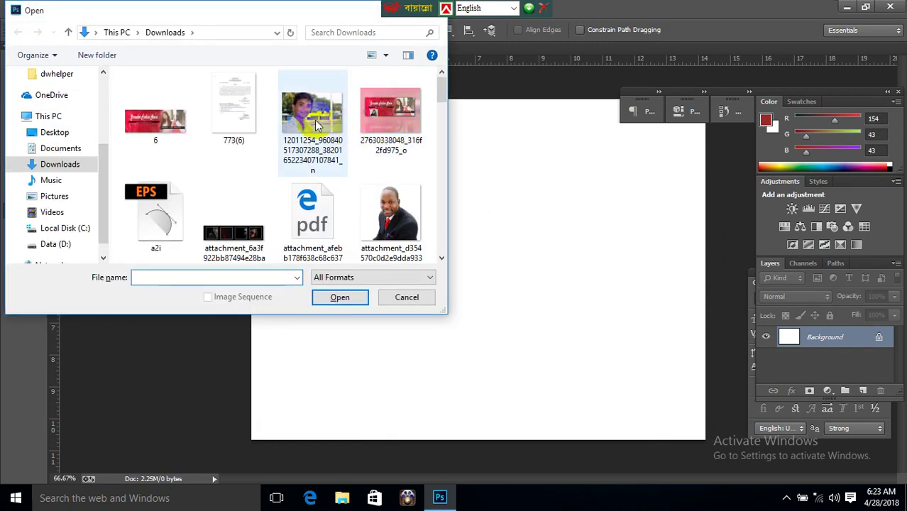
pyautogui.click(344, 297)
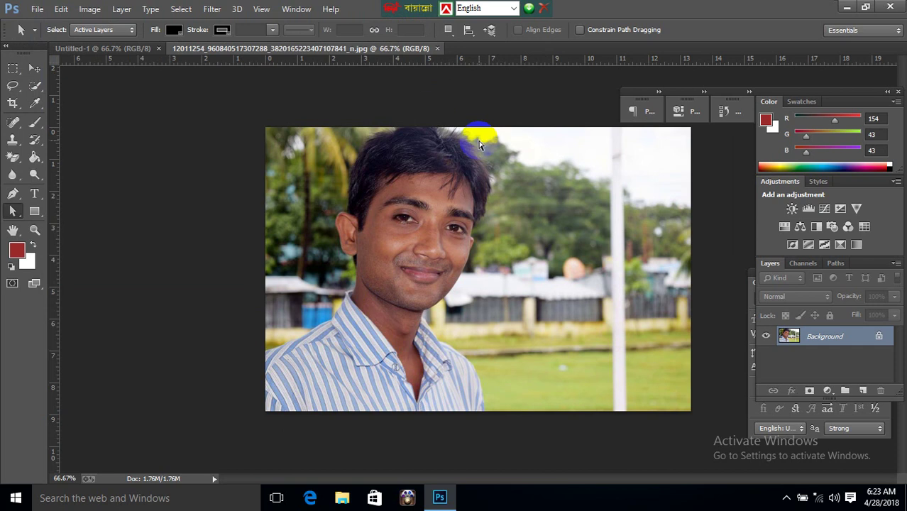
# Step: Trial-crop the photo's right edge, then undo it to restore the full photo
pyautogui.click(13, 103)
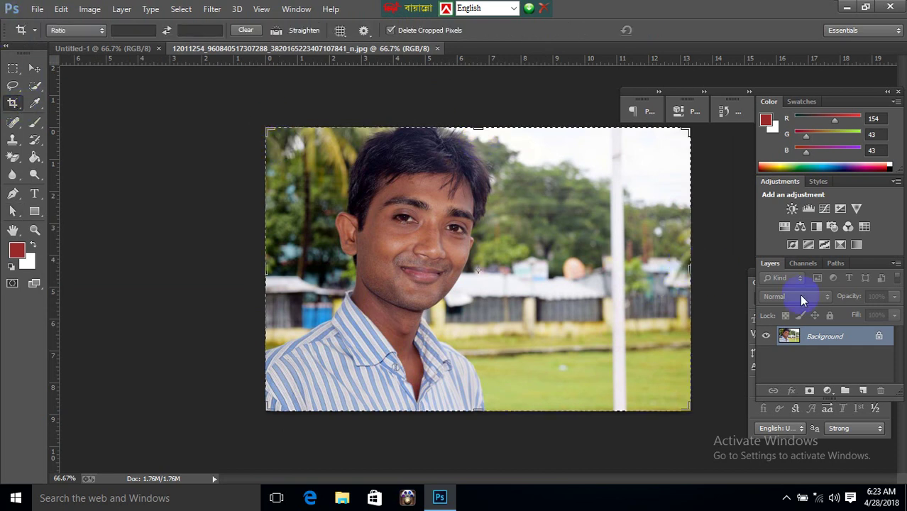
pyautogui.moveTo(701, 279); pyautogui.dragTo(612, 259)
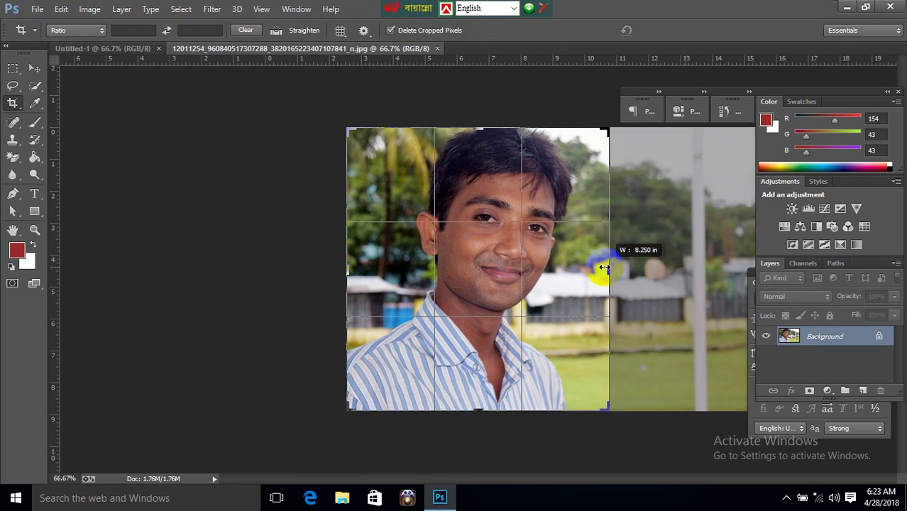
pyautogui.press('Return')
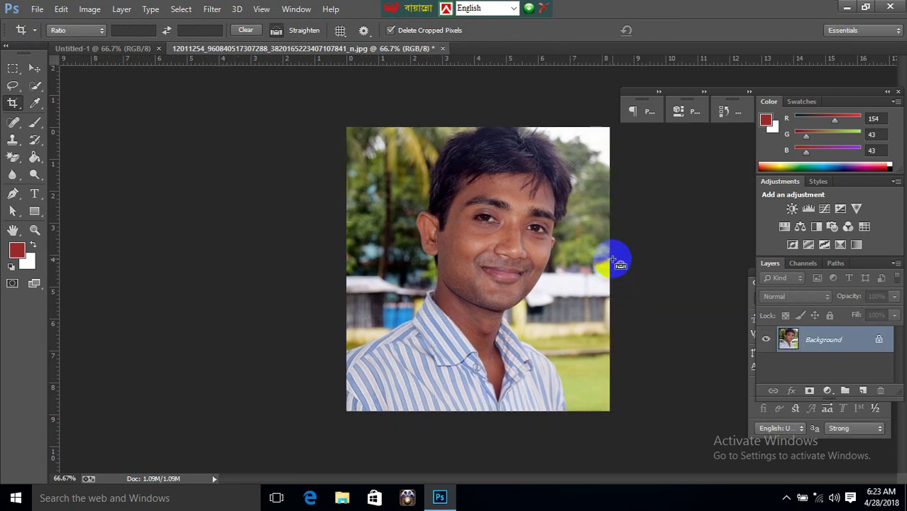
pyautogui.hotkey('ctrl', 'z')
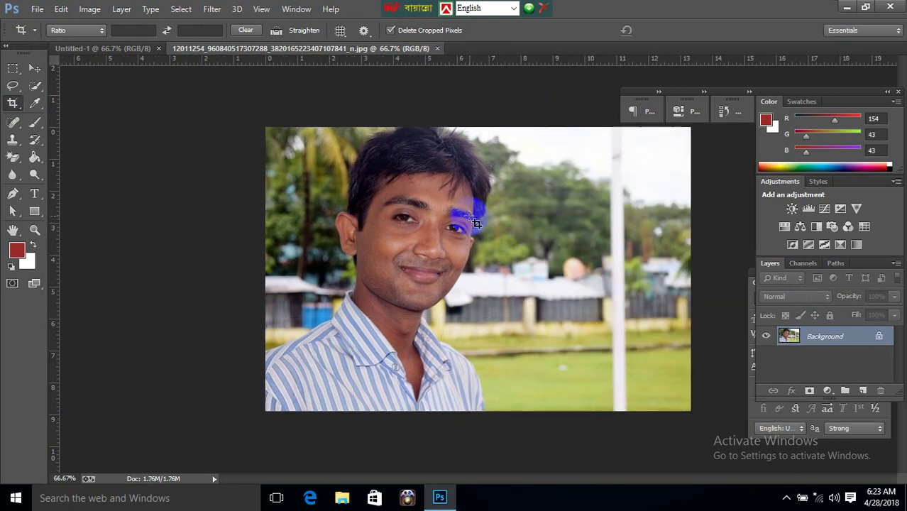
# Step: Convert Background to Layer 0 and crop a narrower frame around the face
pyautogui.doubleClick(879, 338)
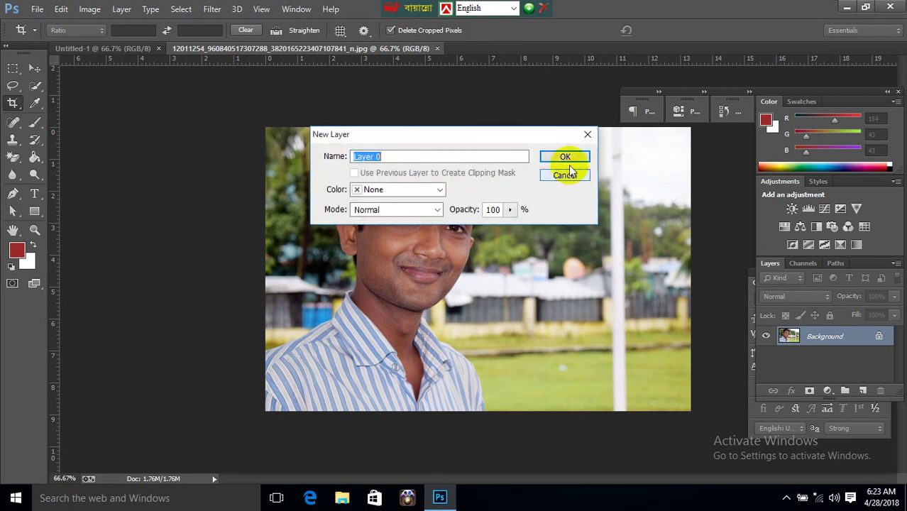
pyautogui.click(567, 154)
pyautogui.moveTo(263, 122); pyautogui.dragTo(518, 411)
pyautogui.press('Return')
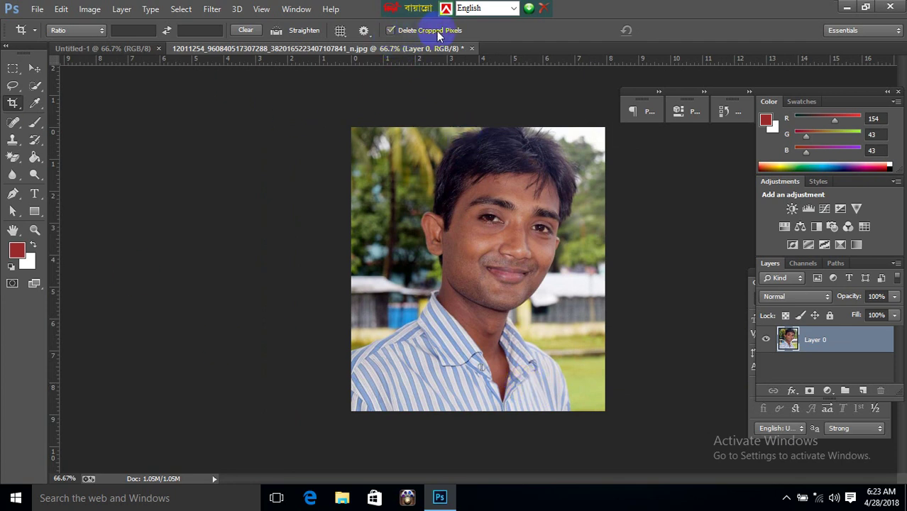
# Step: Turn off Delete Cropped Pixels and undo the previous crop
pyautogui.click(390, 31)
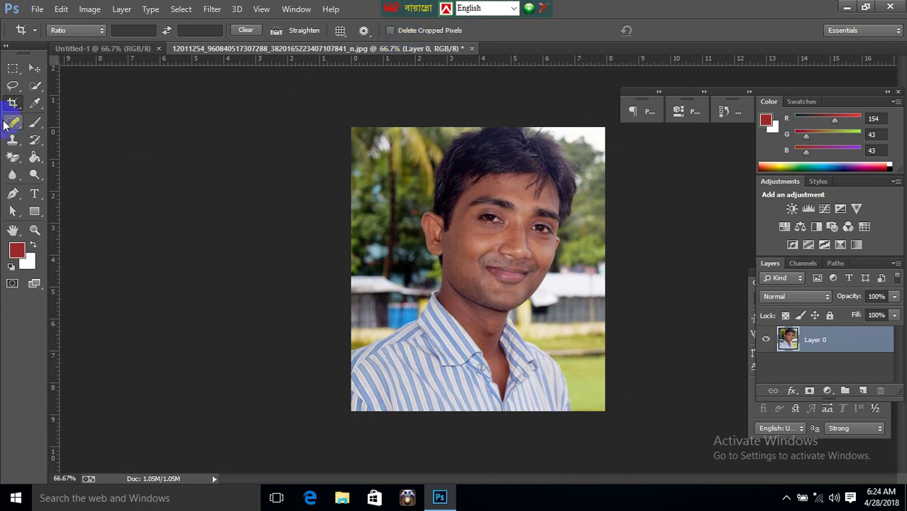
pyautogui.click(33, 68)
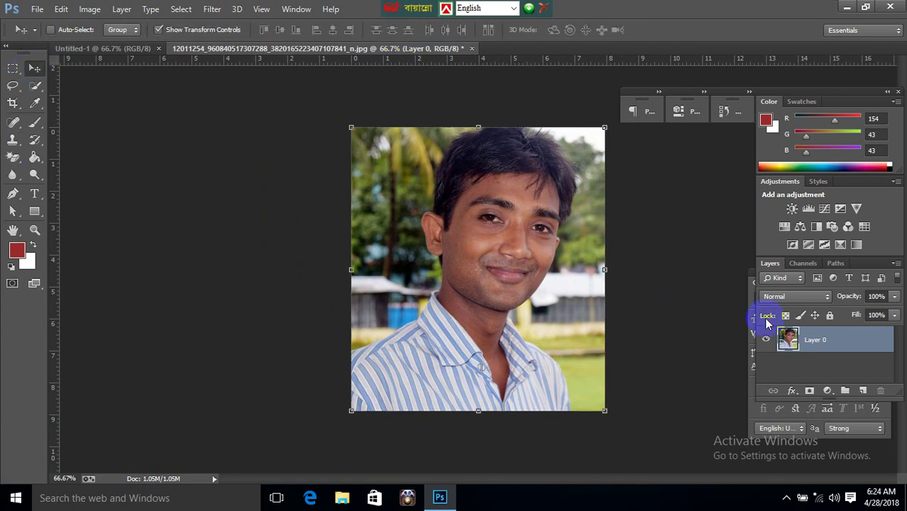
pyautogui.hotkey('ctrl', 'z')
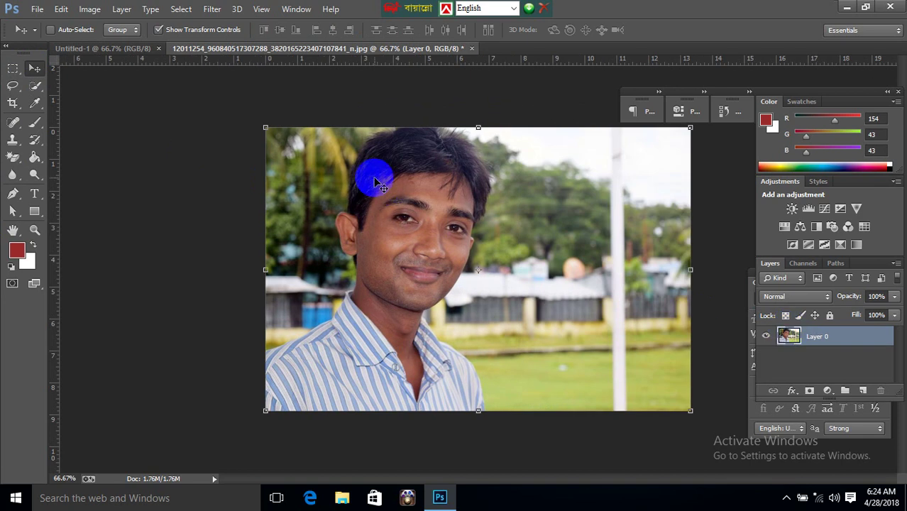
# Step: Crop to a tighter head-and-shoulders frame, then shift the photo left inside it
pyautogui.click(13, 102)
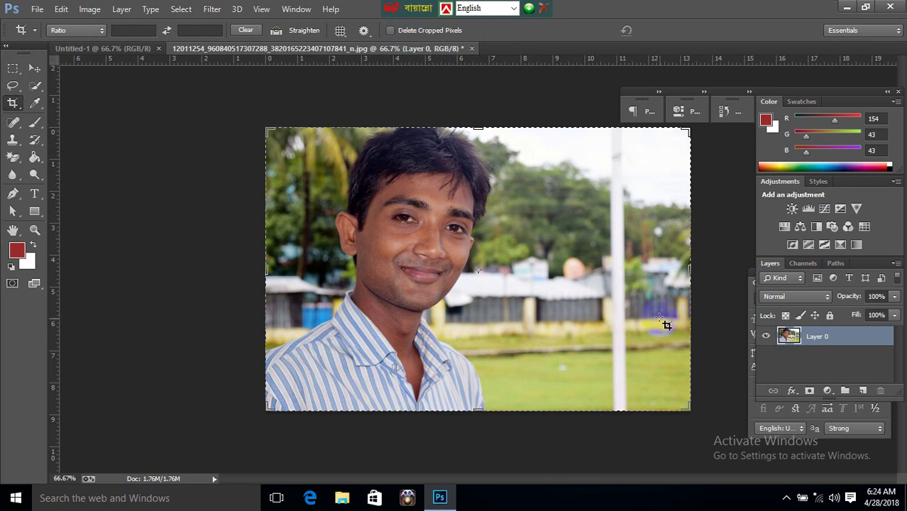
pyautogui.moveTo(689, 407); pyautogui.dragTo(609, 370)
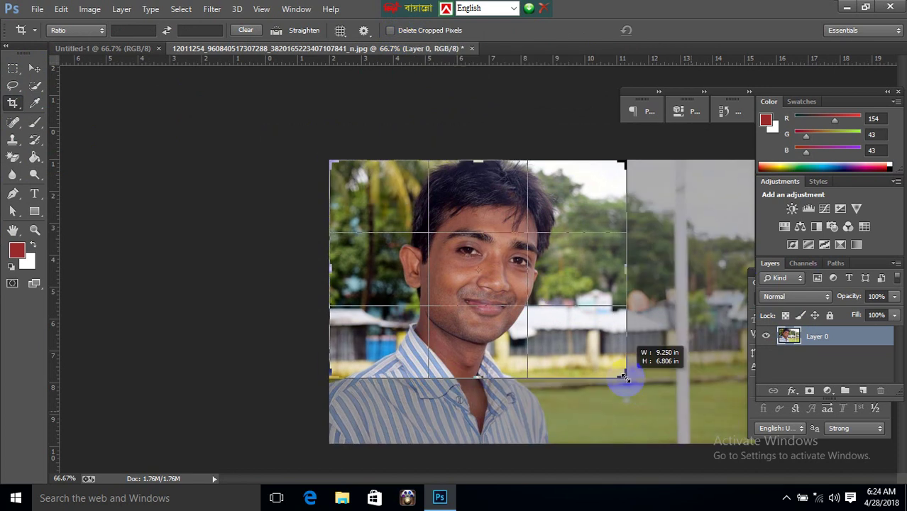
pyautogui.press('Return')
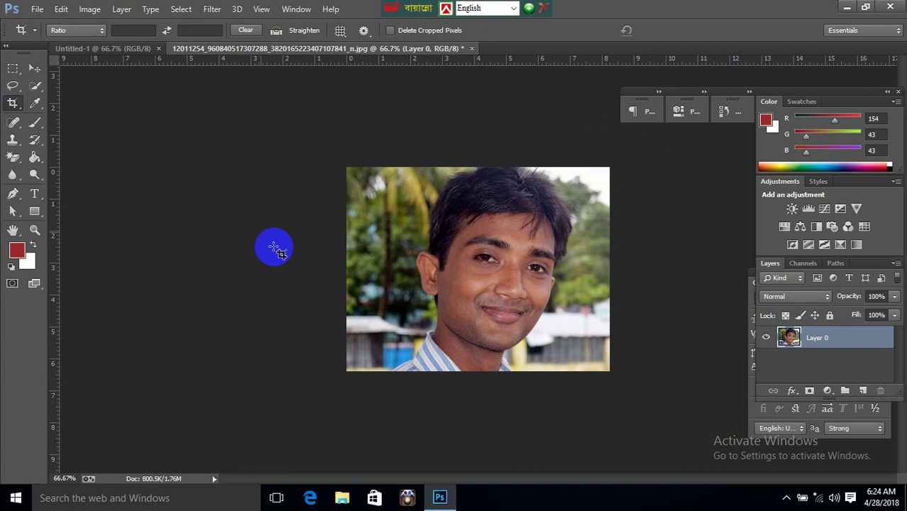
pyautogui.click(35, 67)
pyautogui.moveTo(449, 257)
pyautogui.mouseDown()
pyautogui.moveTo(537, 277)
pyautogui.moveTo(514, 273)
pyautogui.mouseUp()
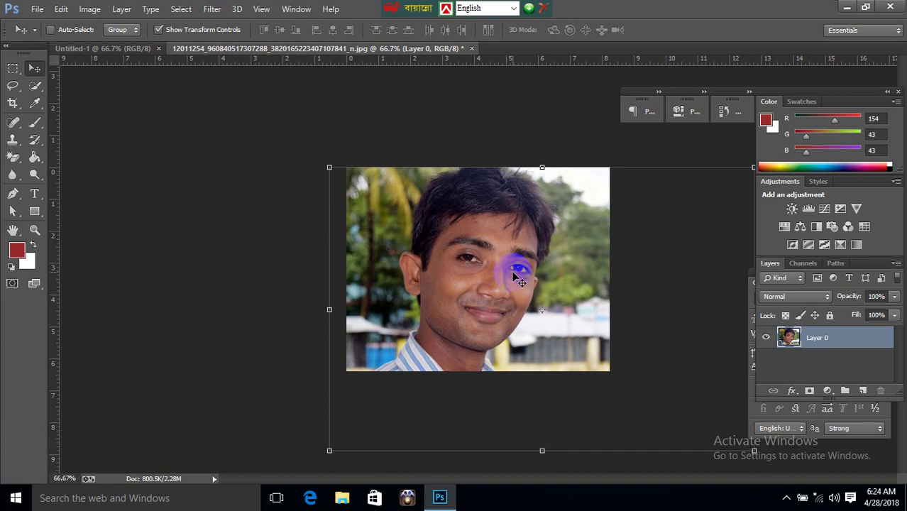
# Step: Toggle Delete Cropped Pixels, cancel a crop preview, and move the photo lower
pyautogui.click(12, 102)
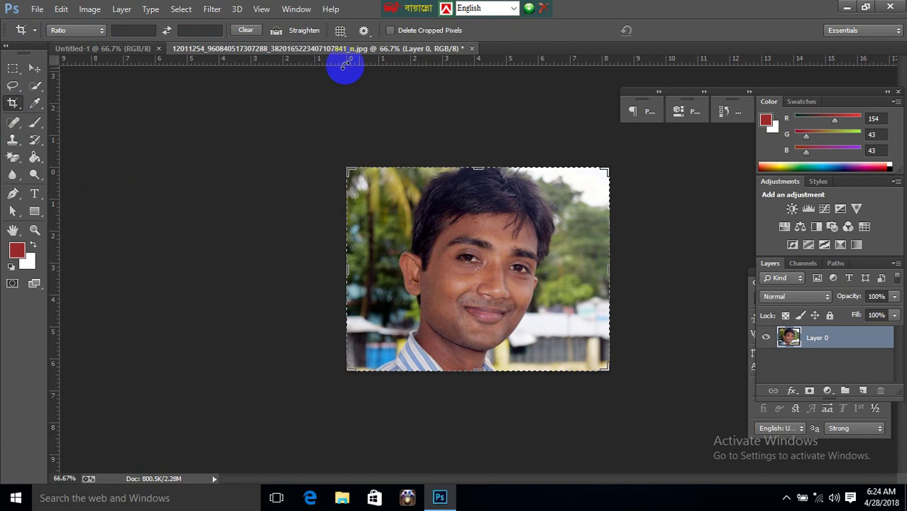
pyautogui.click(397, 31)
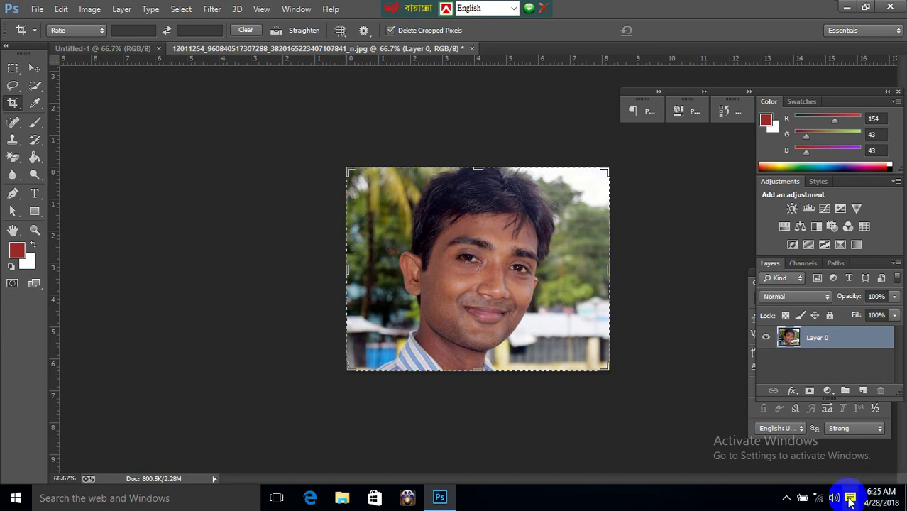
pyautogui.click(397, 30)
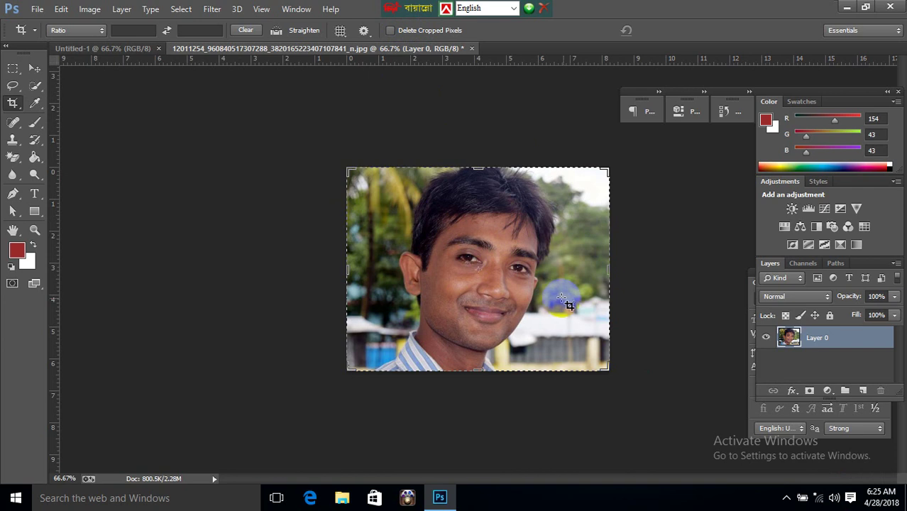
pyautogui.moveTo(567, 304); pyautogui.dragTo(557, 284)
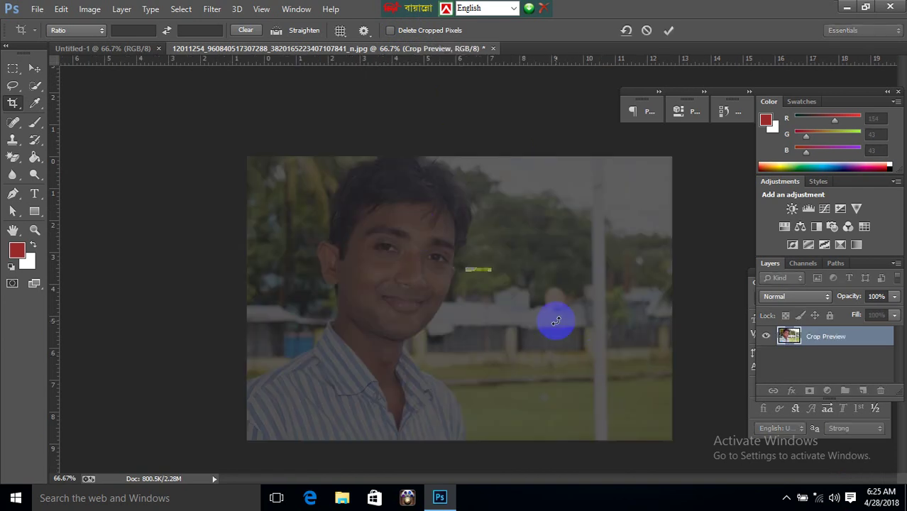
pyautogui.rightClick(555, 321)
pyautogui.click(603, 476)
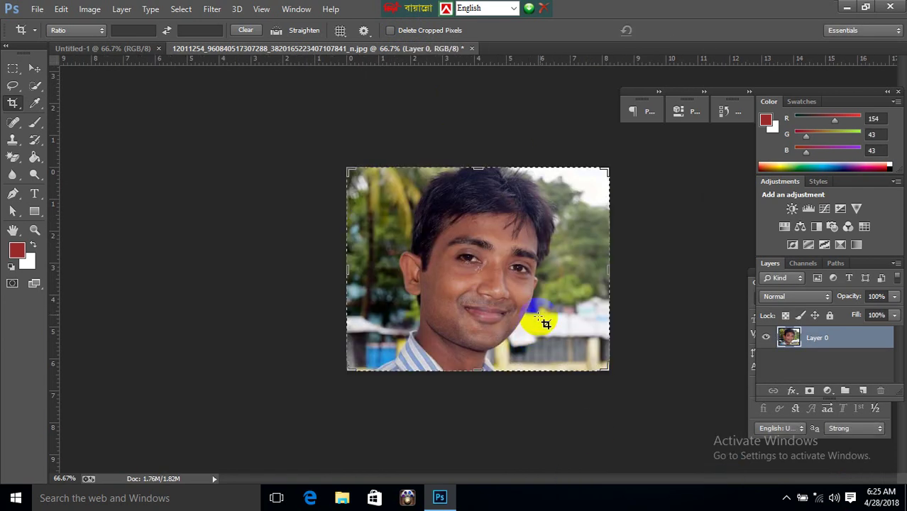
pyautogui.click(34, 68)
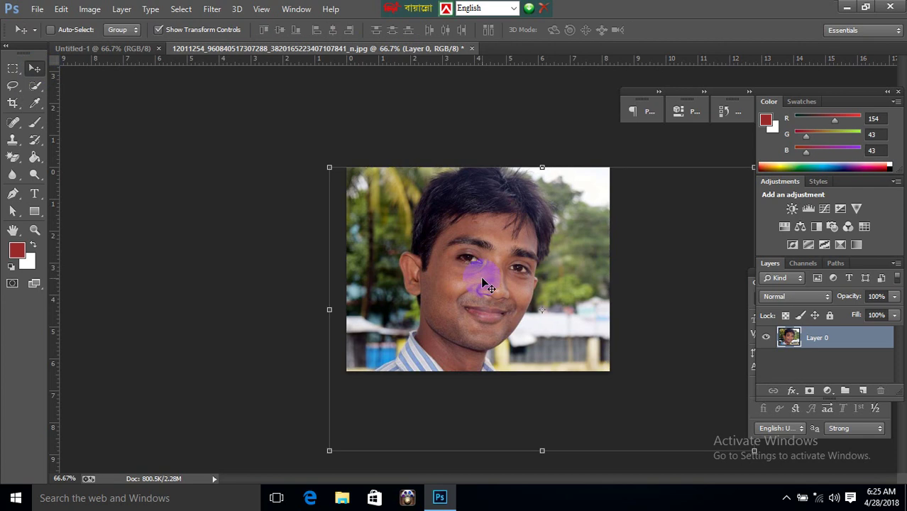
pyautogui.moveTo(482, 284)
pyautogui.mouseDown()
pyautogui.moveTo(537, 323)
pyautogui.moveTo(539, 304)
pyautogui.mouseUp()
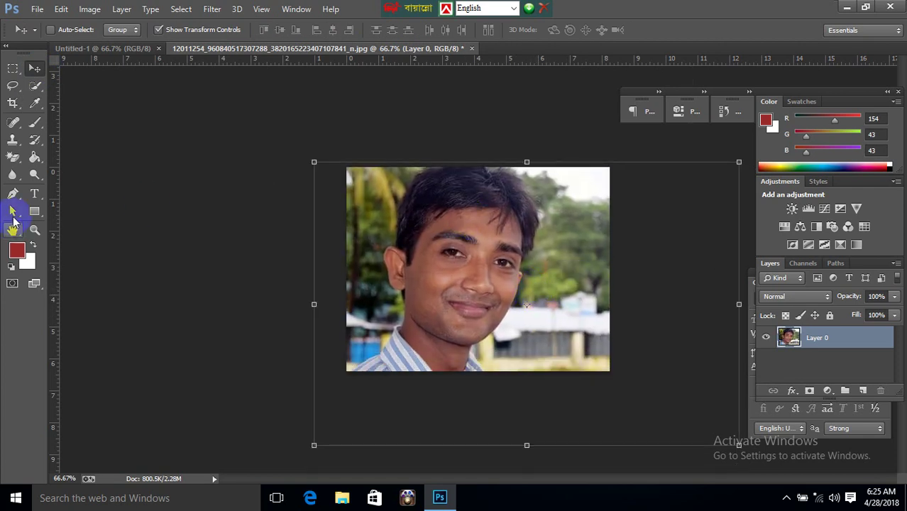
# Step: Apply the crop with Delete Cropped Pixels on, discarding the trimmed pixels
pyautogui.click(12, 103)
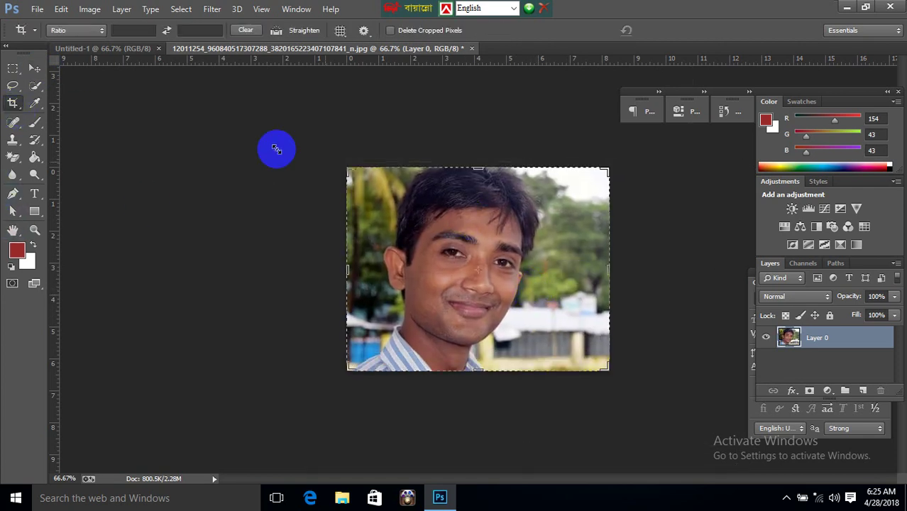
pyautogui.click(389, 30)
pyautogui.click(684, 369)
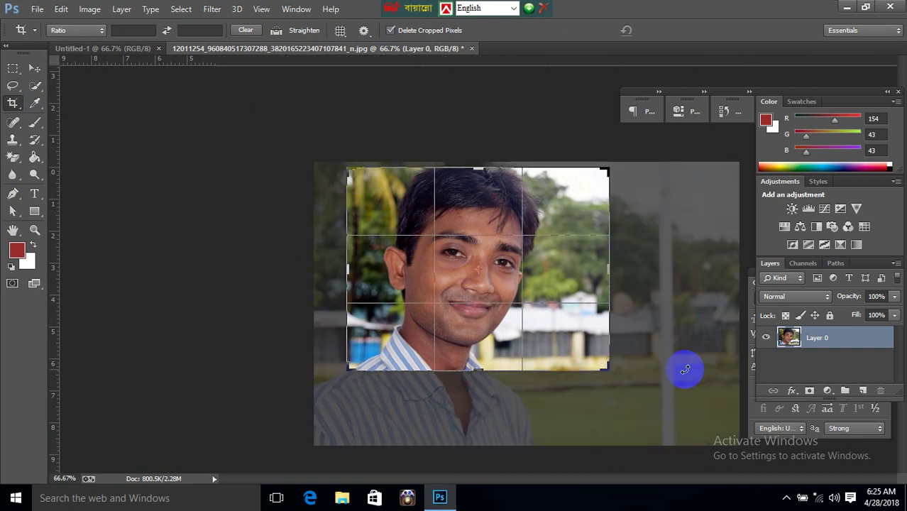
pyautogui.press('Return')
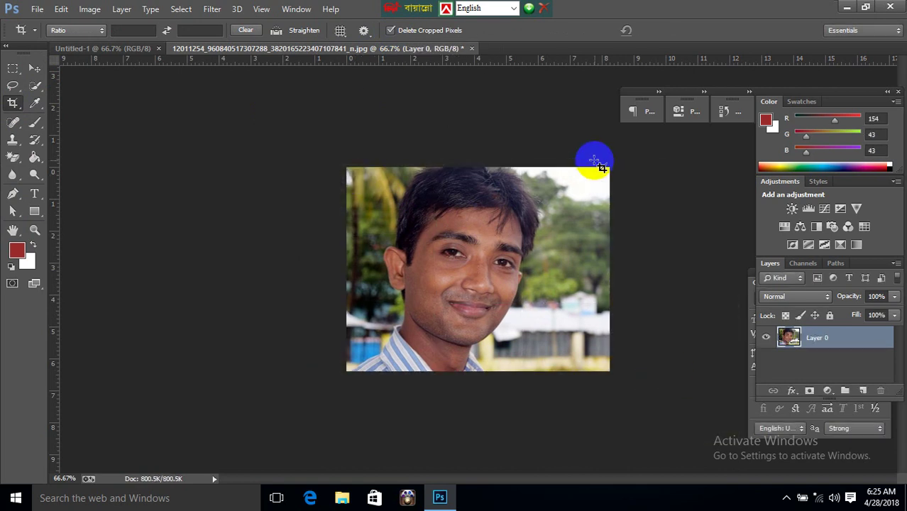
pyautogui.click(34, 68)
# Step: Shift the trimmed photo layer down on the canvas and return to cropping
pyautogui.click(522, 254)
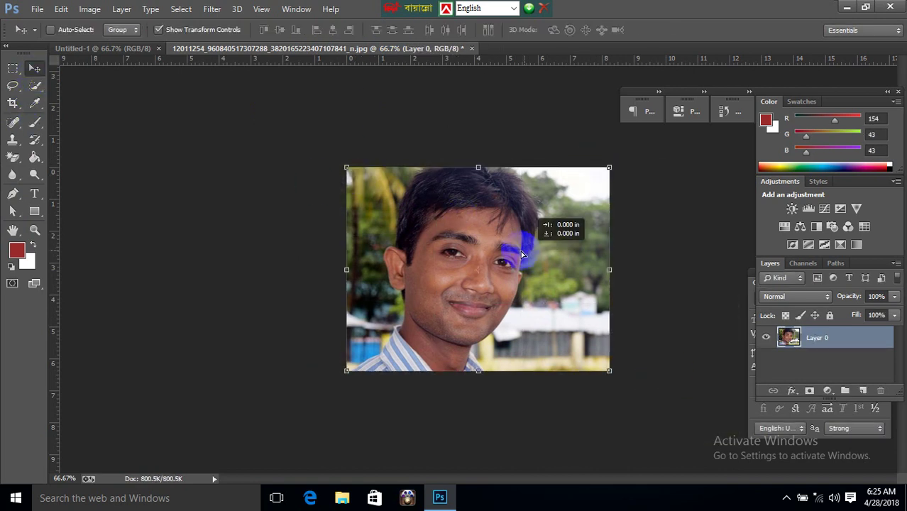
pyautogui.moveTo(521, 254)
pyautogui.mouseDown()
pyautogui.moveTo(526, 287)
pyautogui.moveTo(538, 283)
pyautogui.mouseUp()
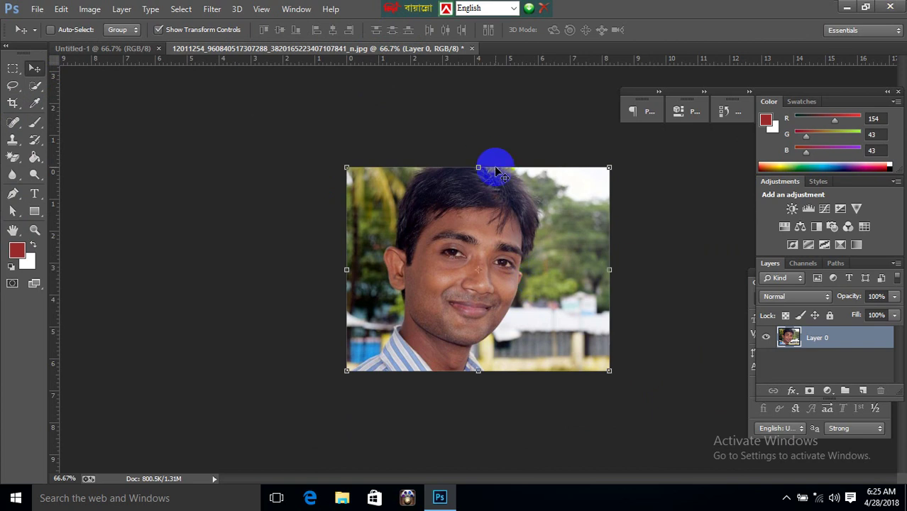
pyautogui.click(11, 104)
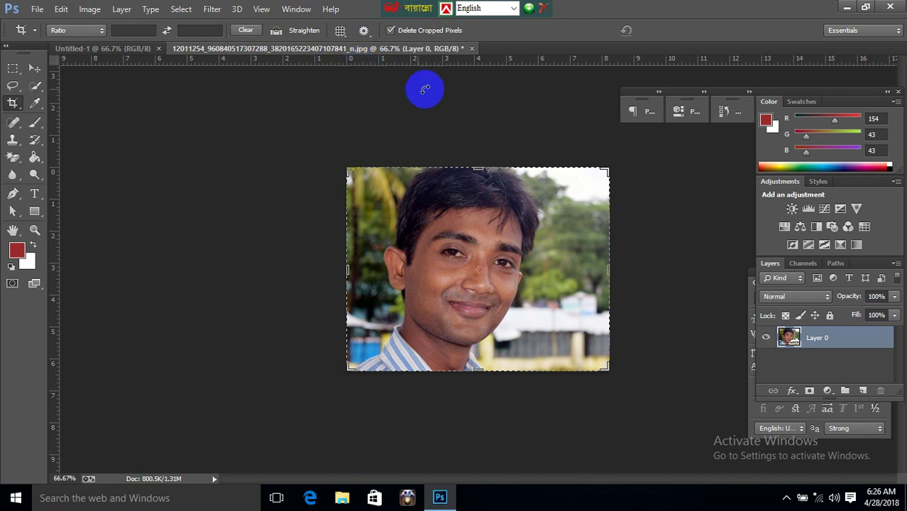
pyautogui.click(339, 30)
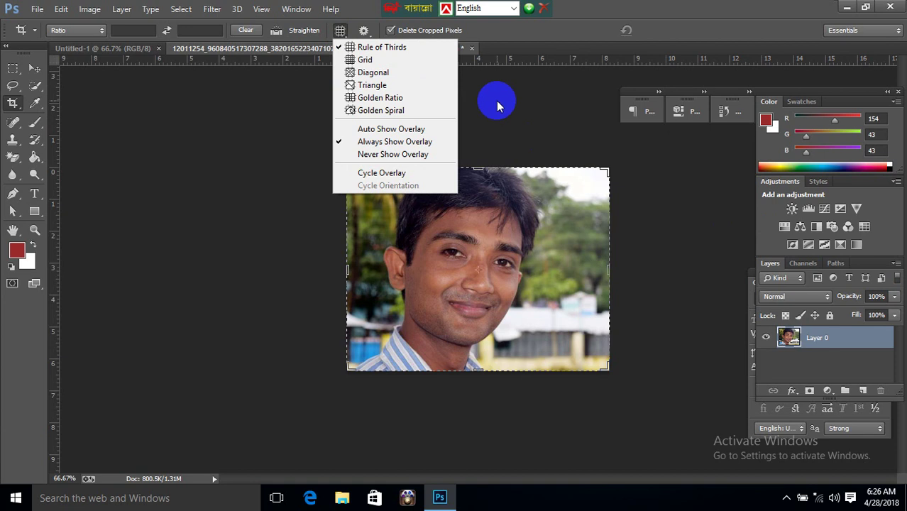
pyautogui.click(410, 46)
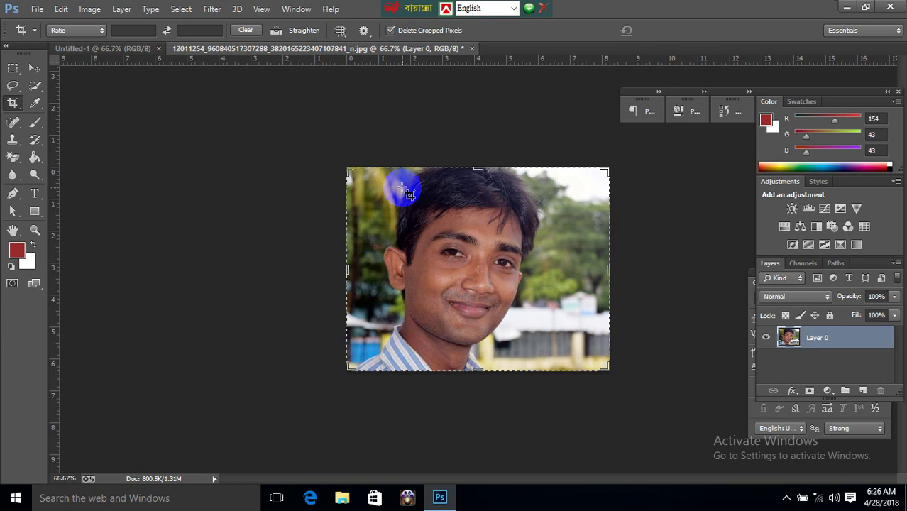
pyautogui.click(340, 30)
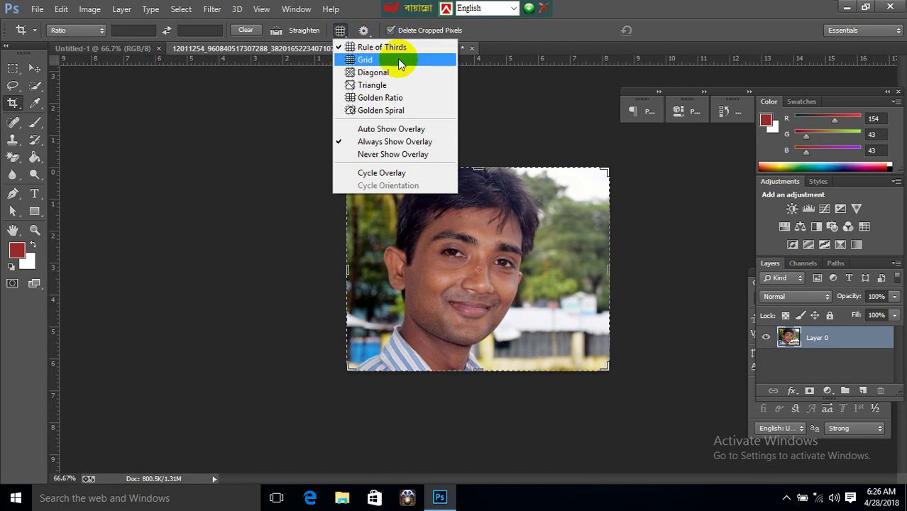
pyautogui.click(39, 74)
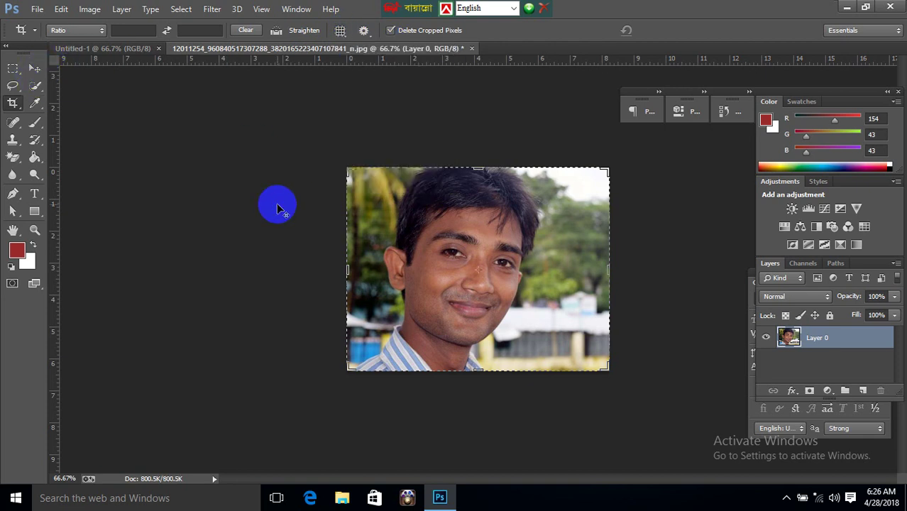
pyautogui.rightClick(522, 235)
pyautogui.click(370, 209)
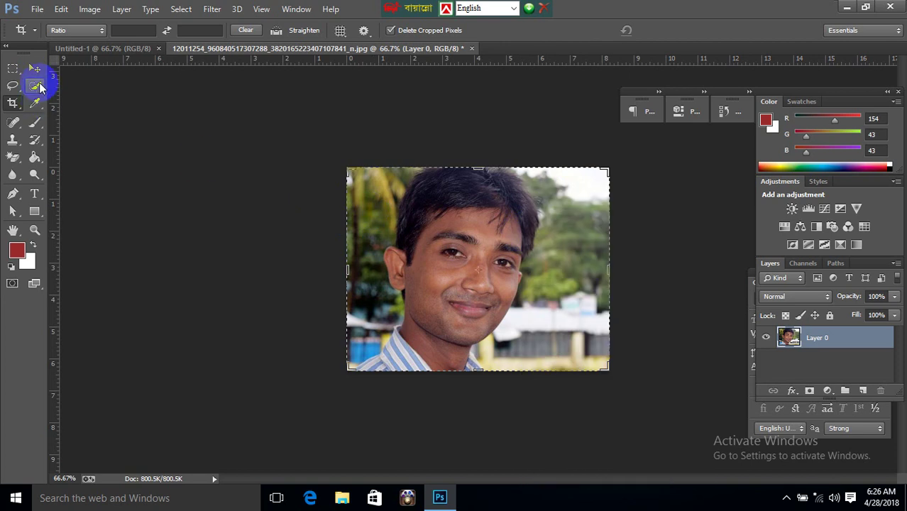
pyautogui.click(34, 69)
pyautogui.click(12, 102)
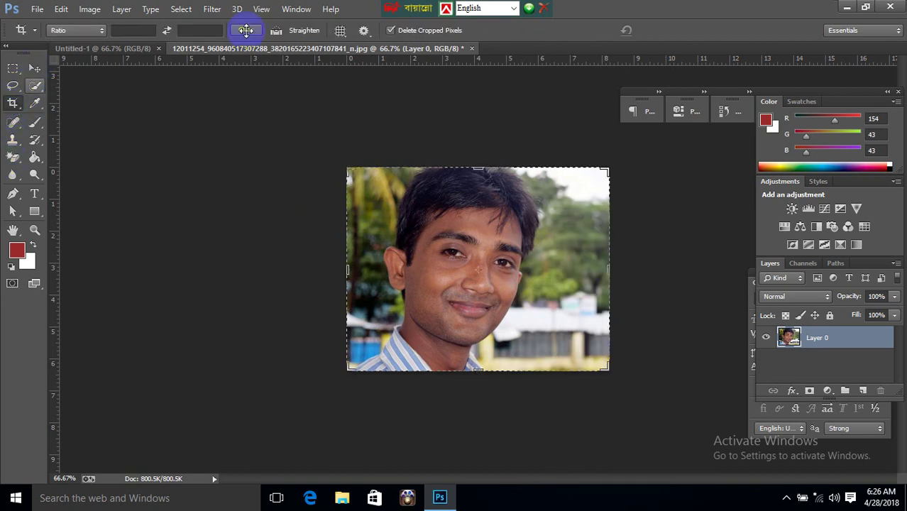
pyautogui.click(340, 31)
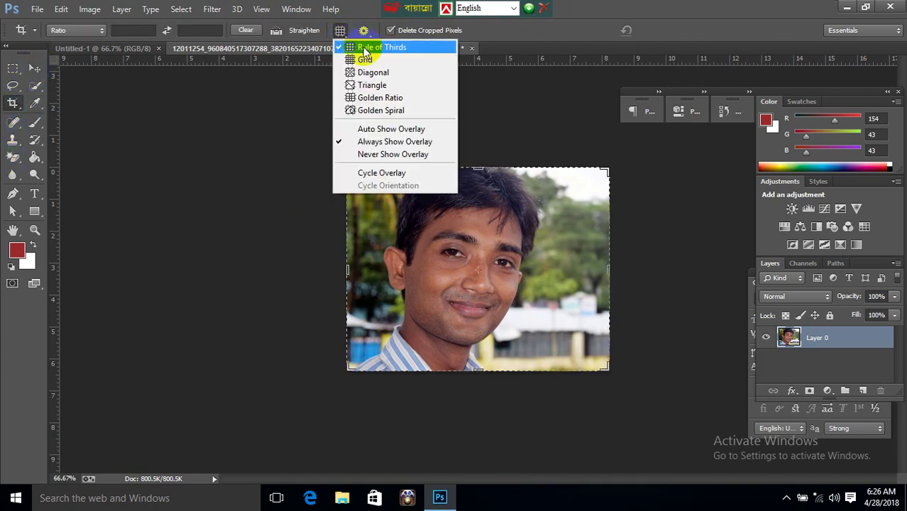
pyautogui.click(380, 47)
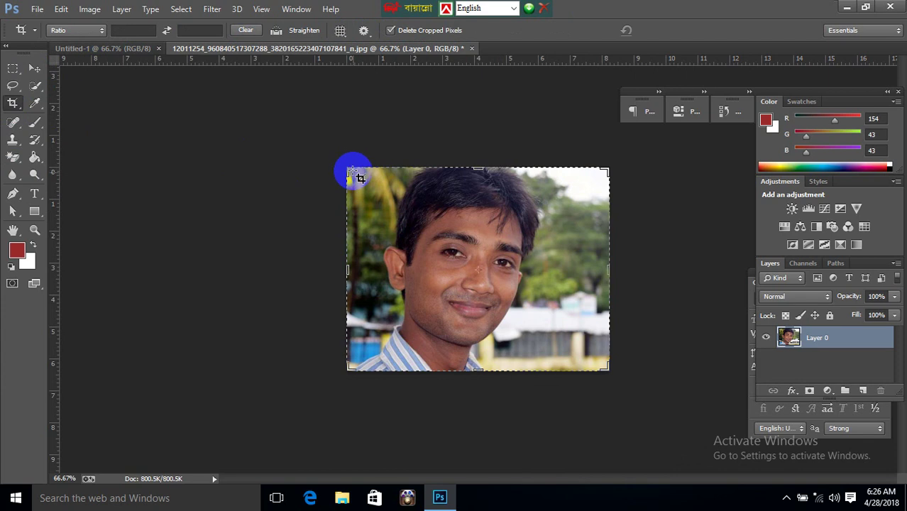
# Step: Draw a new crop rectangle over the portrait with Rule of Thirds overlay, zoomed to 100%
pyautogui.click(34, 68)
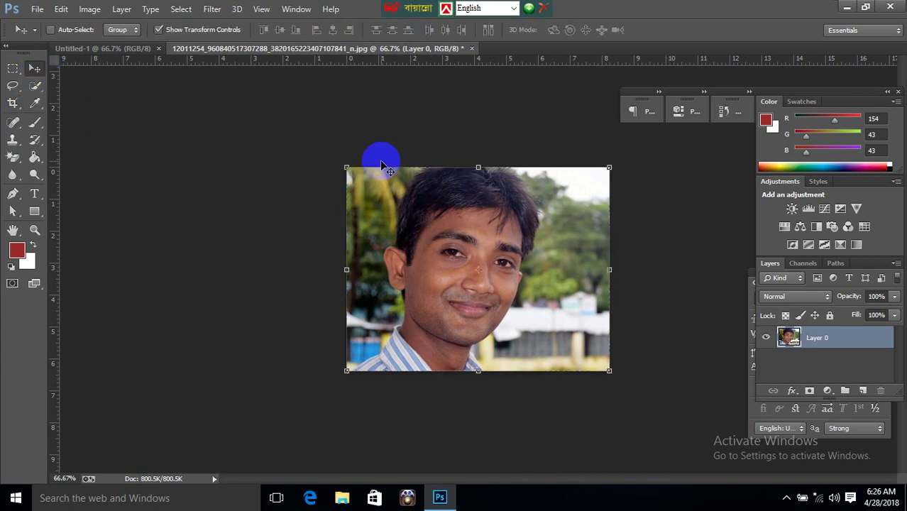
pyautogui.click(15, 106)
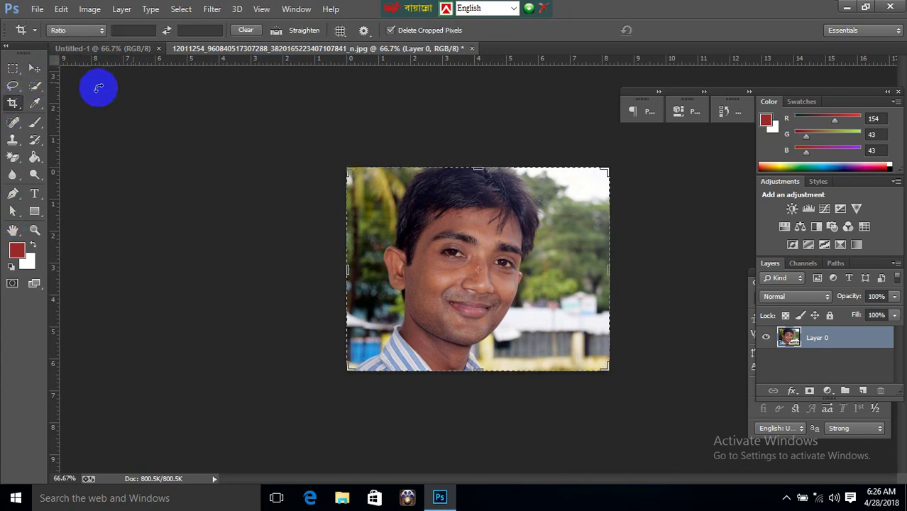
pyautogui.click(341, 30)
pyautogui.click(376, 49)
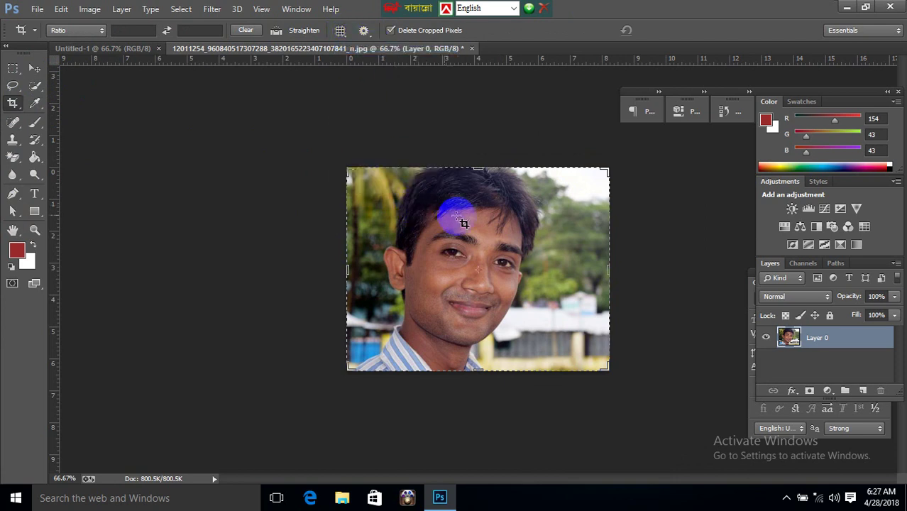
pyautogui.moveTo(358, 171); pyautogui.dragTo(596, 370)
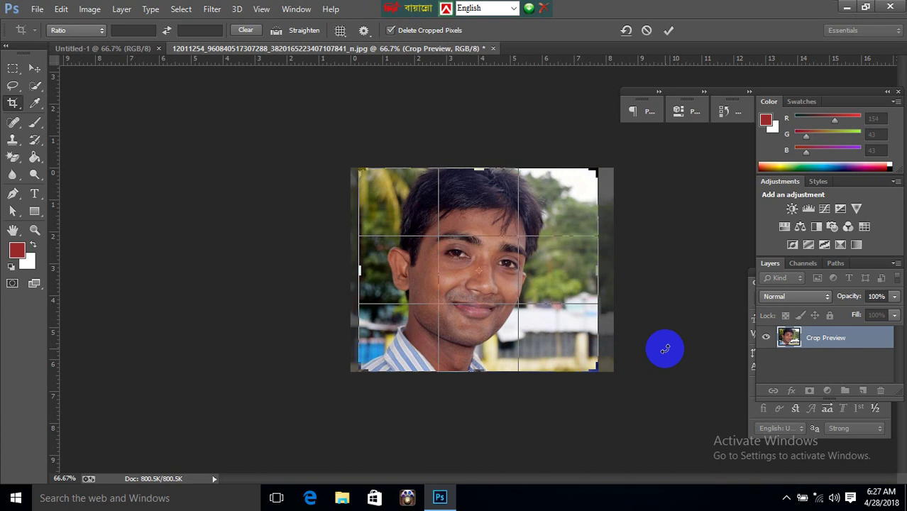
pyautogui.hotkey('ctrl', '+')
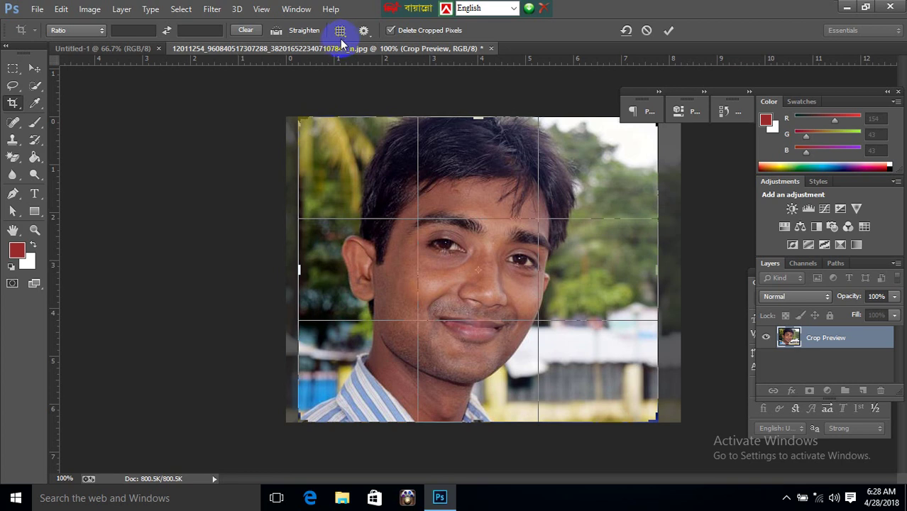
pyautogui.click(340, 33)
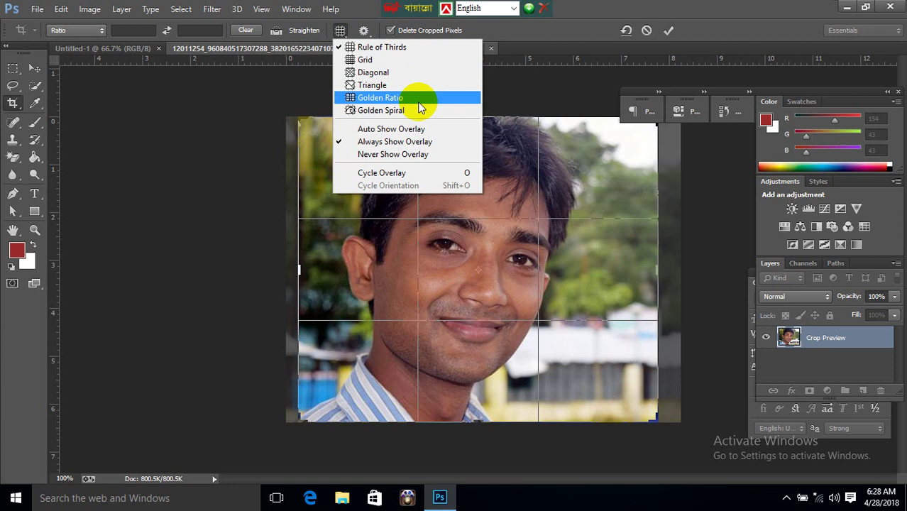
# Step: Commit the tighter crop and turn off Delete Cropped Pixels for future crops
pyautogui.click(340, 30)
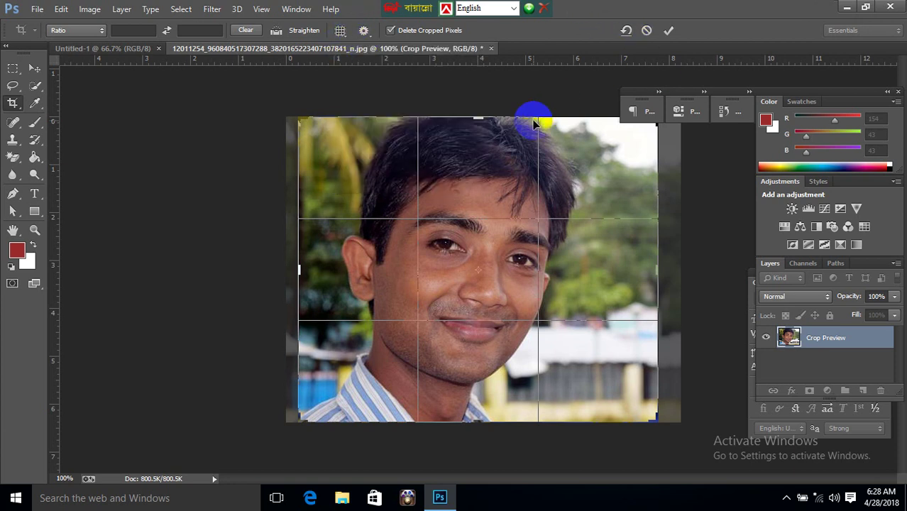
pyautogui.press('Return')
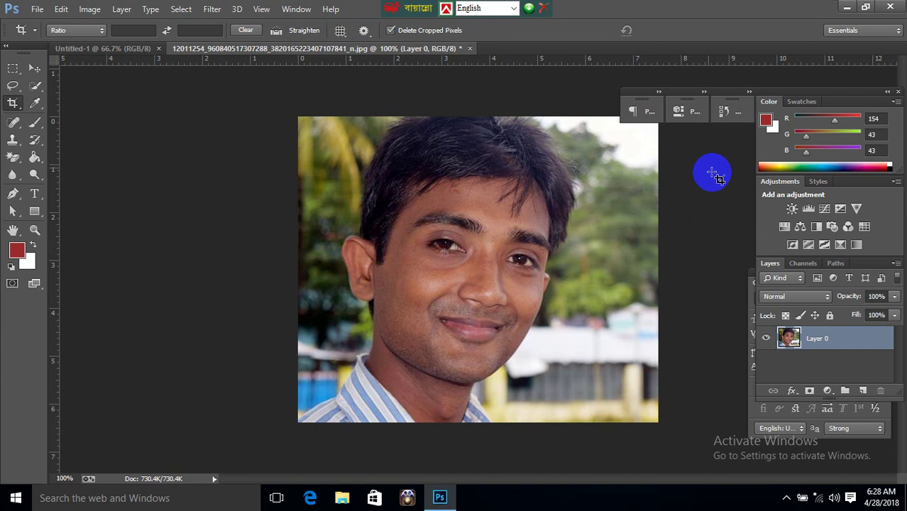
pyautogui.click(449, 31)
pyautogui.click(478, 124)
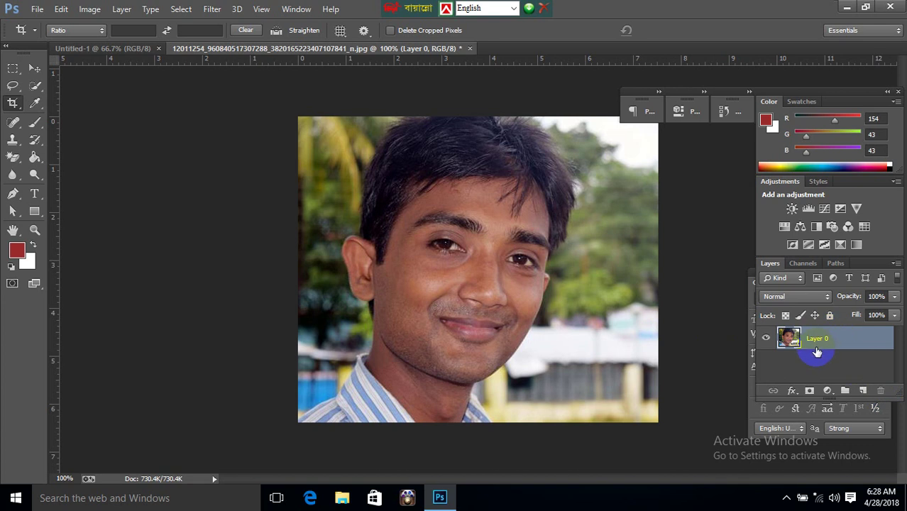
pyautogui.click(790, 349)
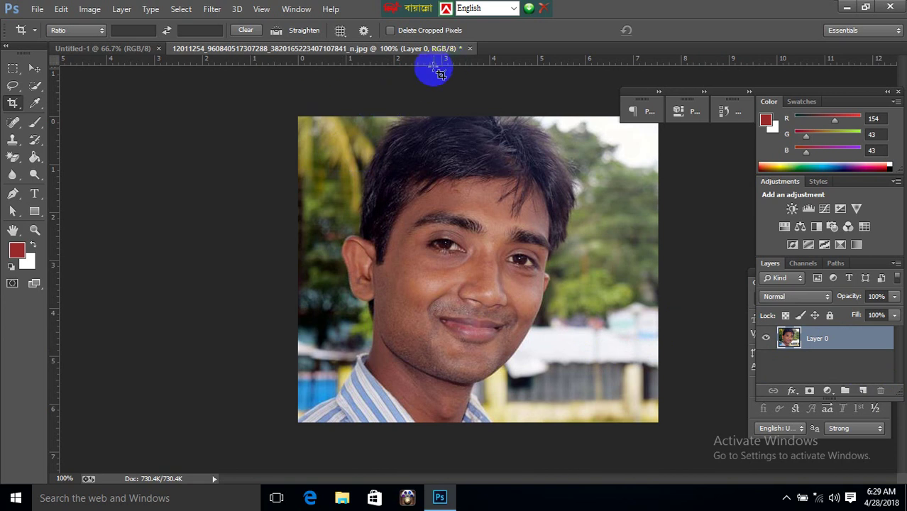
# Step: Close the portrait photo, answer the save prompt, and reposition the docked panels
pyautogui.click(470, 48)
pyautogui.click(458, 200)
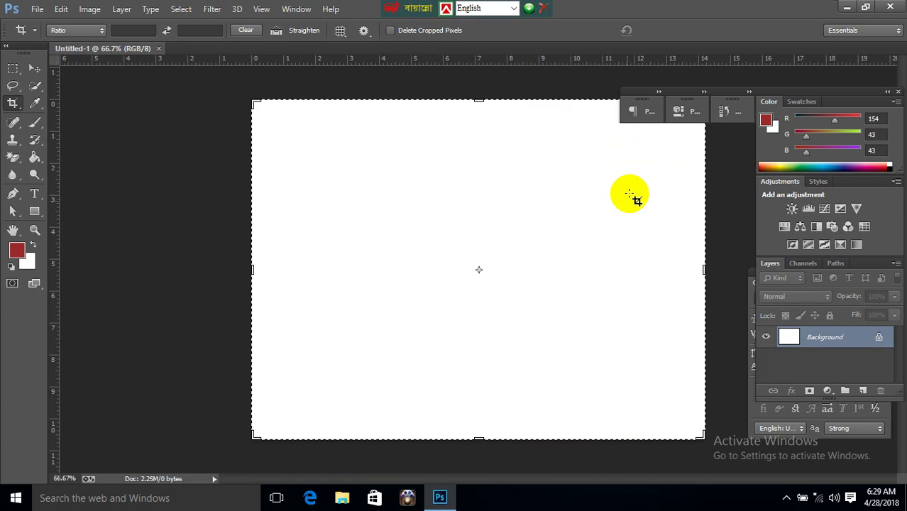
pyautogui.click(34, 68)
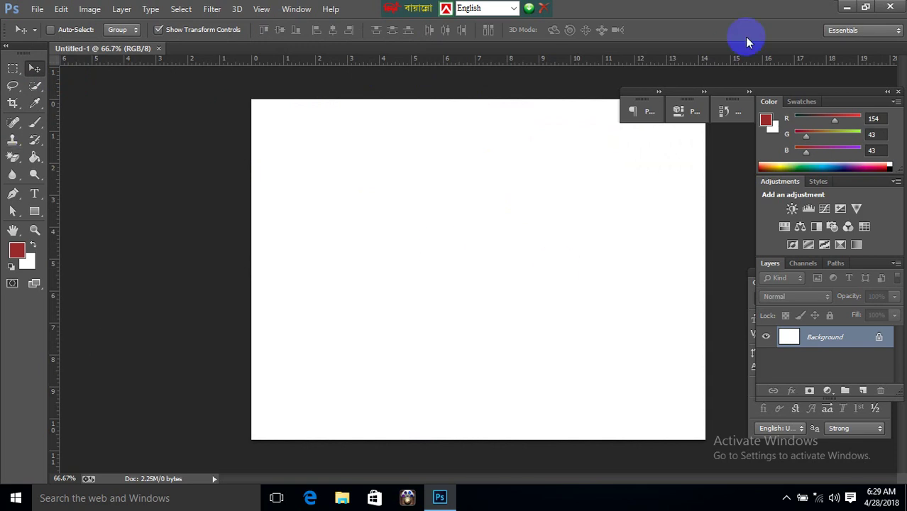
pyautogui.moveTo(643, 90); pyautogui.dragTo(619, 66)
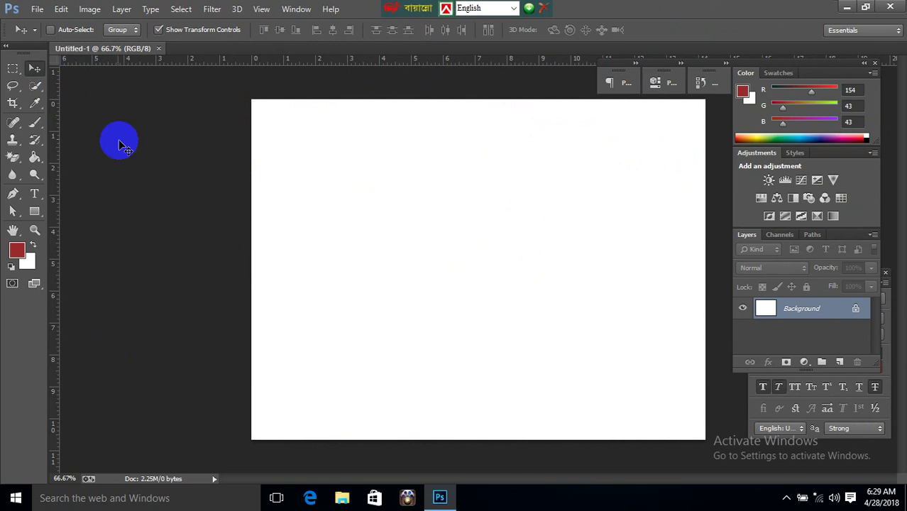
# Step: Select the Brush Tool and shrink it from 800 to 150 px
pyautogui.click(36, 123)
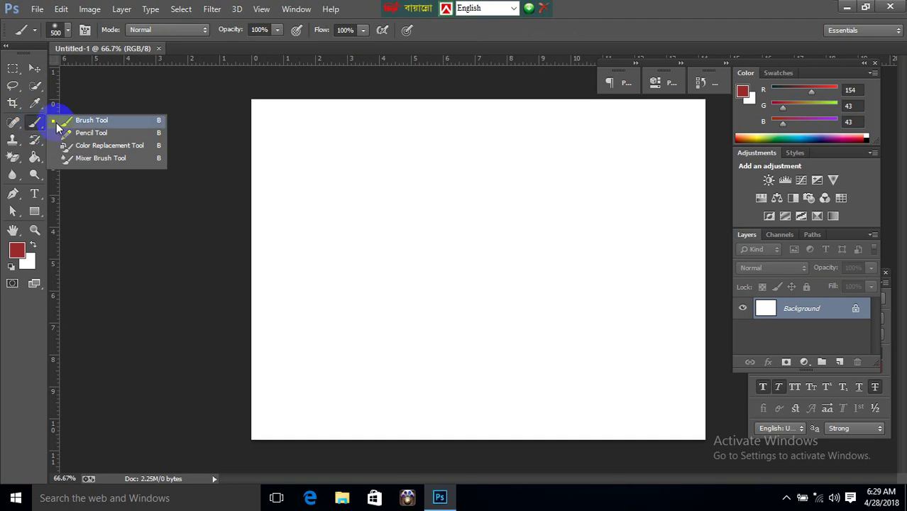
pyautogui.click(88, 122)
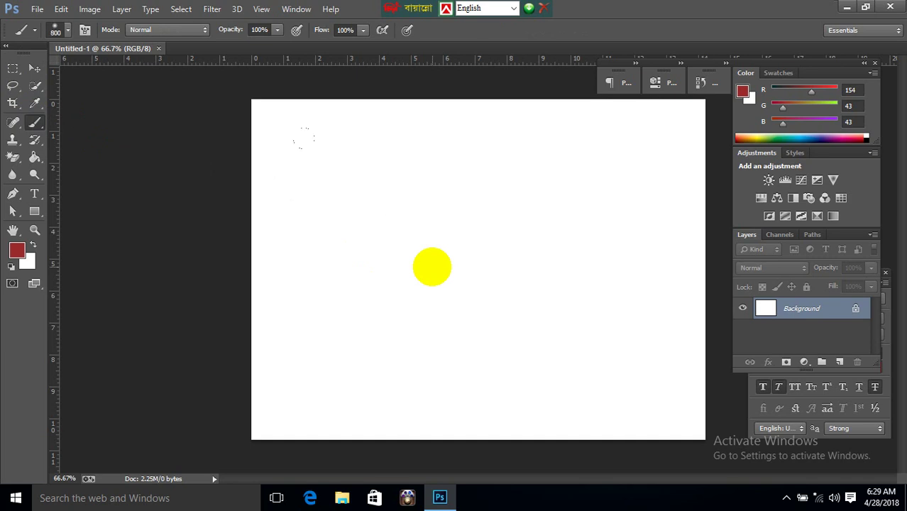
pyautogui.press('[')
pyautogui.press('[')
pyautogui.press('[')
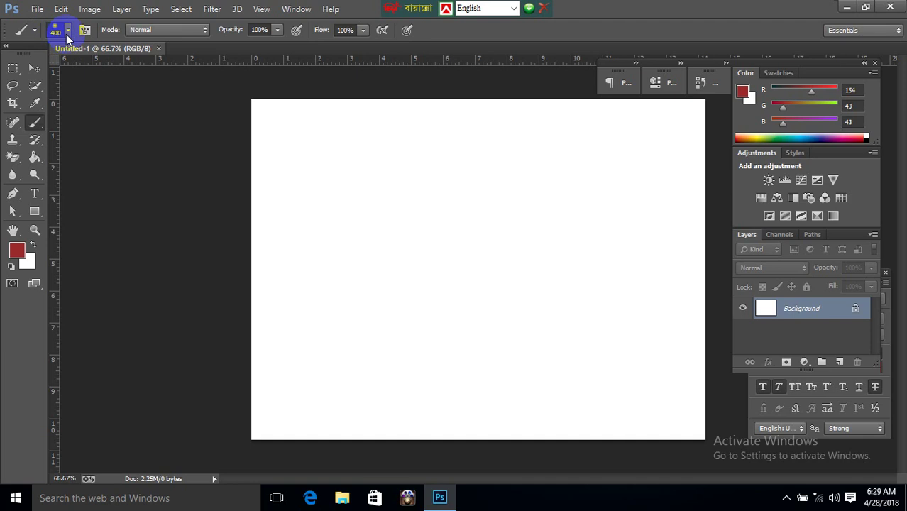
pyautogui.press('[')
pyautogui.press('[')
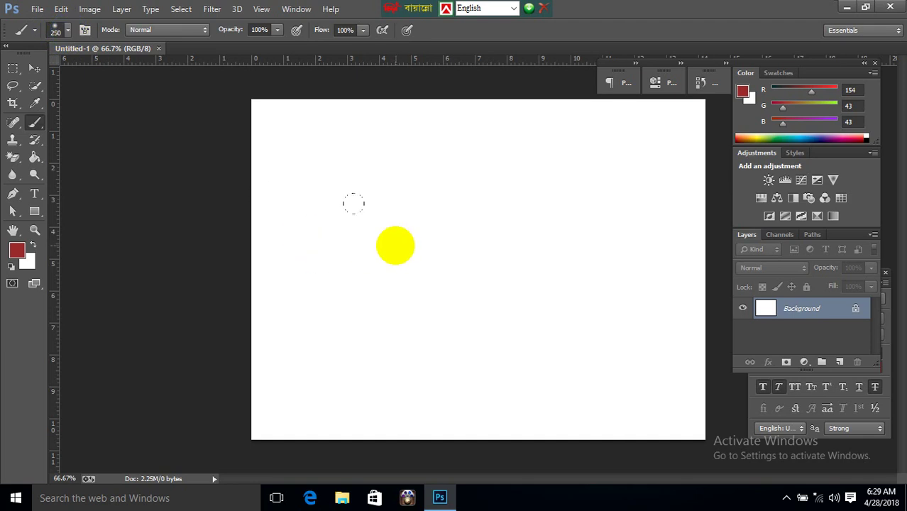
pyautogui.press('[')
pyautogui.press('[')
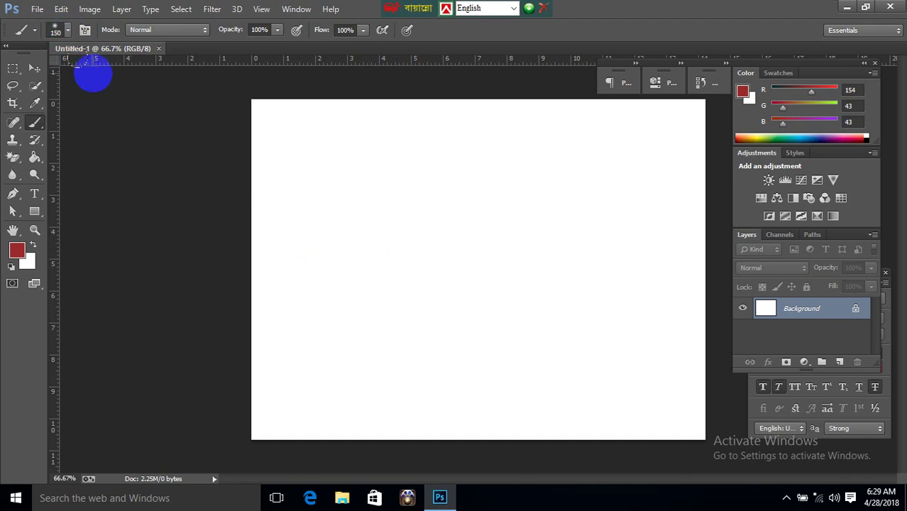
# Step: Resize the soft round brush in the Brush Preset picker to 200 px, 0% hardness
pyautogui.click(68, 32)
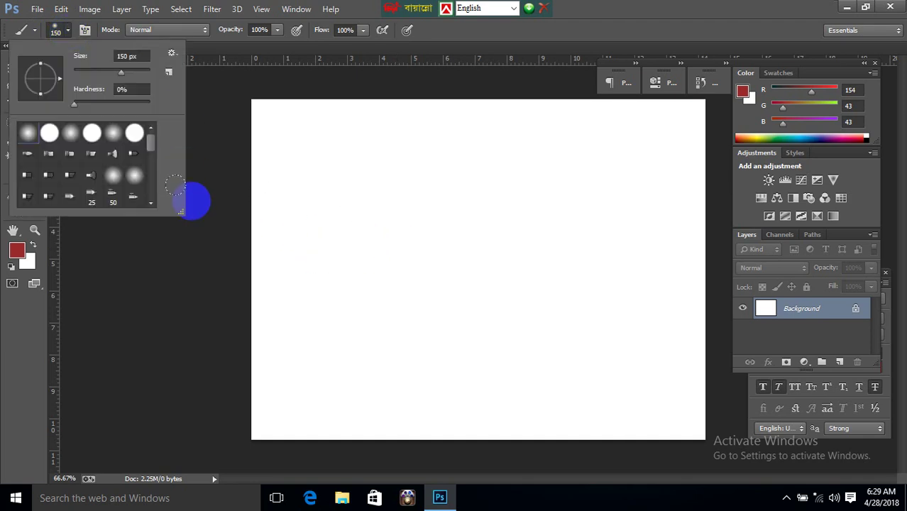
pyautogui.moveTo(180, 213); pyautogui.dragTo(446, 327)
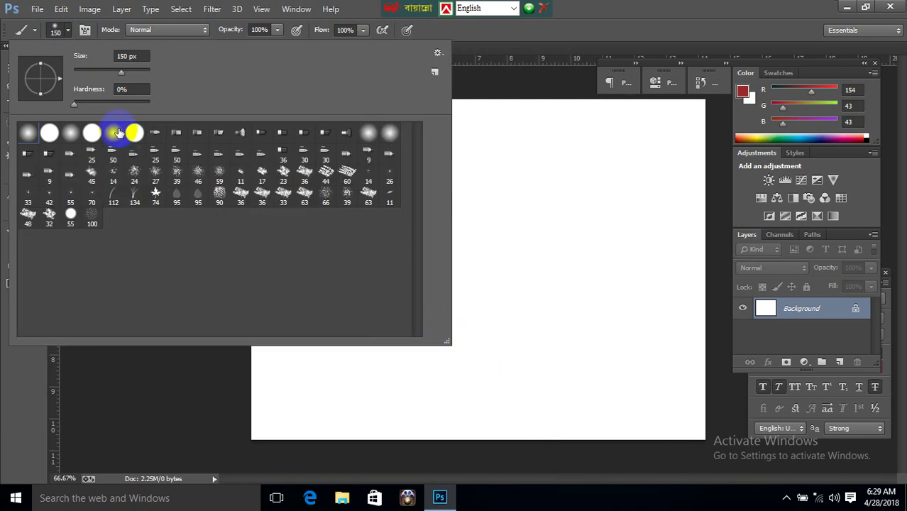
pyautogui.click(124, 73)
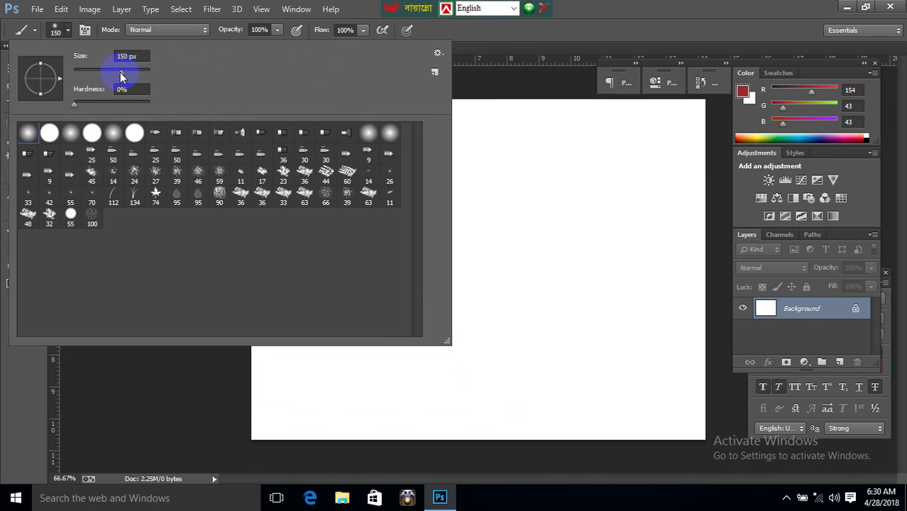
pyautogui.moveTo(120, 72); pyautogui.dragTo(101, 72)
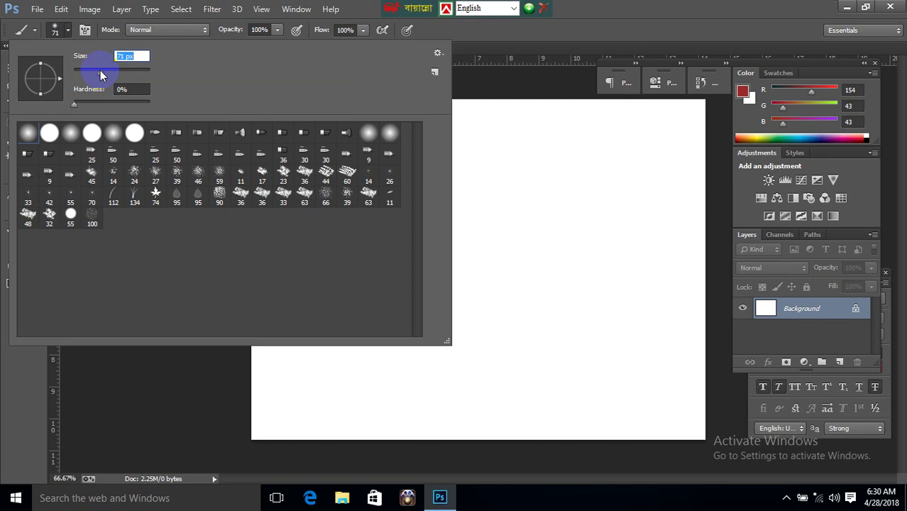
pyautogui.click(514, 33)
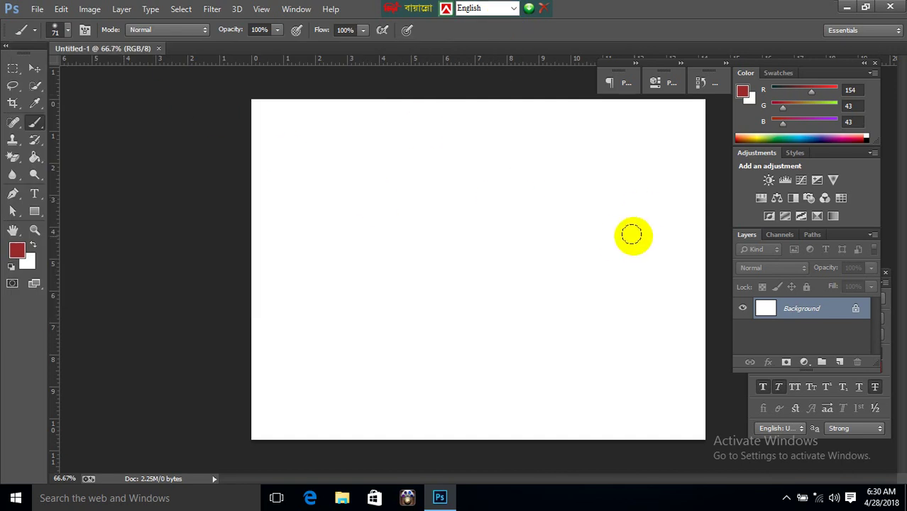
pyautogui.press(']')
pyautogui.press(']')
pyautogui.press(']')
pyautogui.press(']')
pyautogui.press(']')
pyautogui.press(']')
pyautogui.press(']')
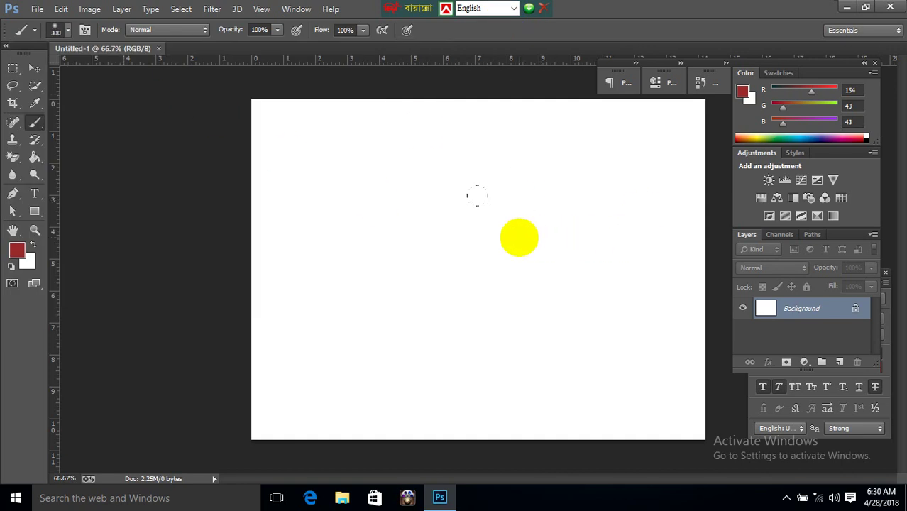
pyautogui.click(67, 31)
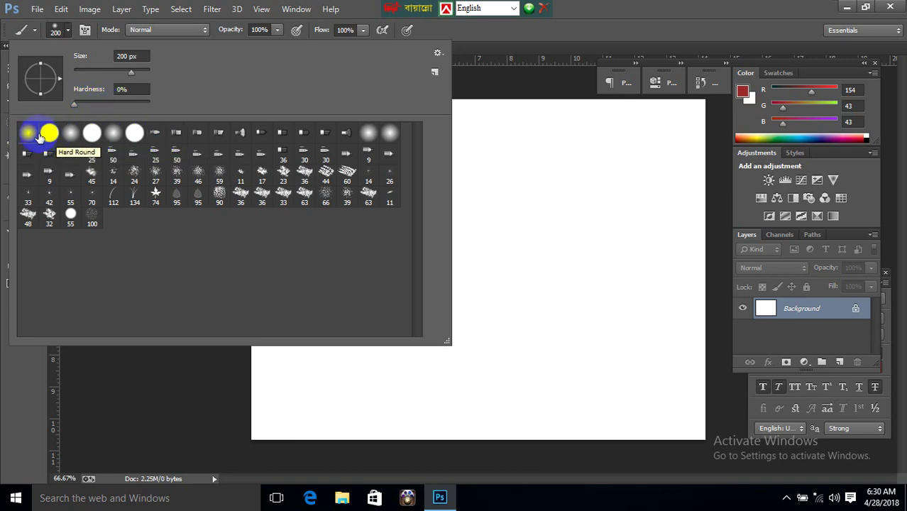
pyautogui.click(602, 18)
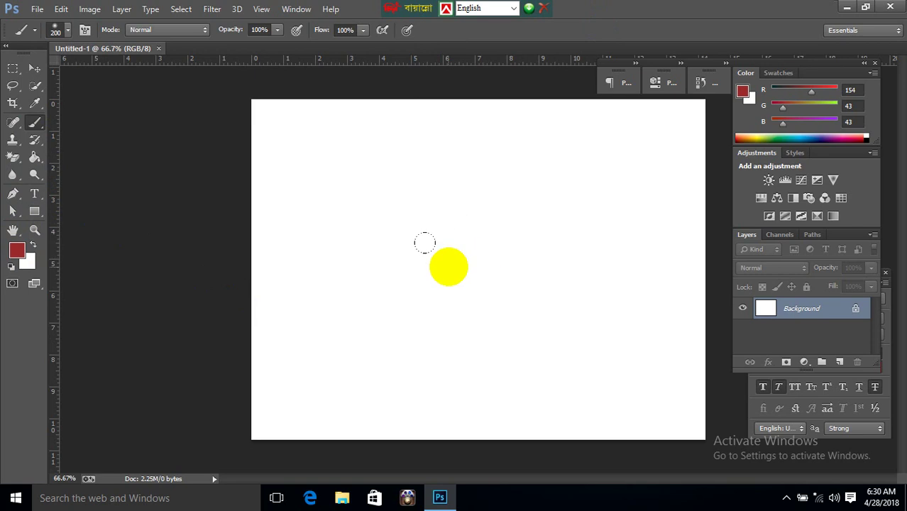
# Step: Paint a soft red dab at the canvas centre, then a hard-edged red circle at upper right
pyautogui.click(433, 253)
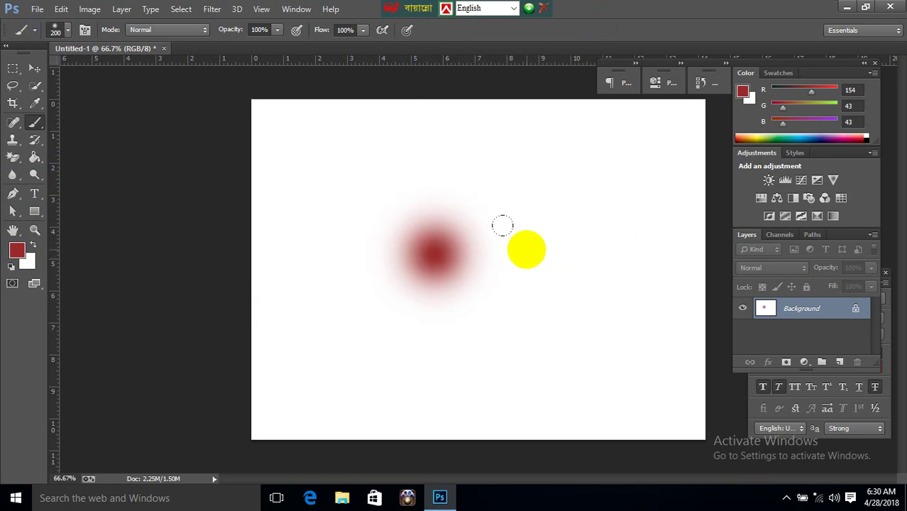
pyautogui.click(69, 30)
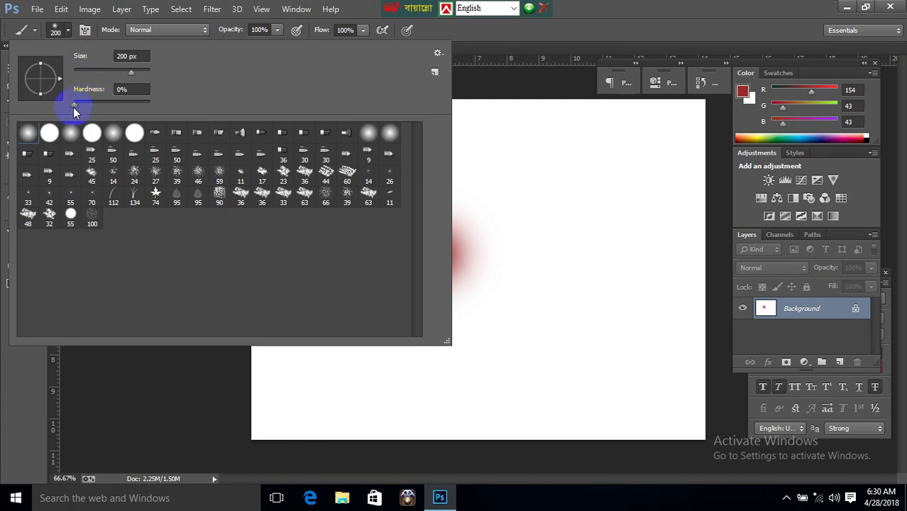
pyautogui.moveTo(73, 105); pyautogui.dragTo(86, 105)
pyautogui.moveTo(153, 106); pyautogui.dragTo(582, 34)
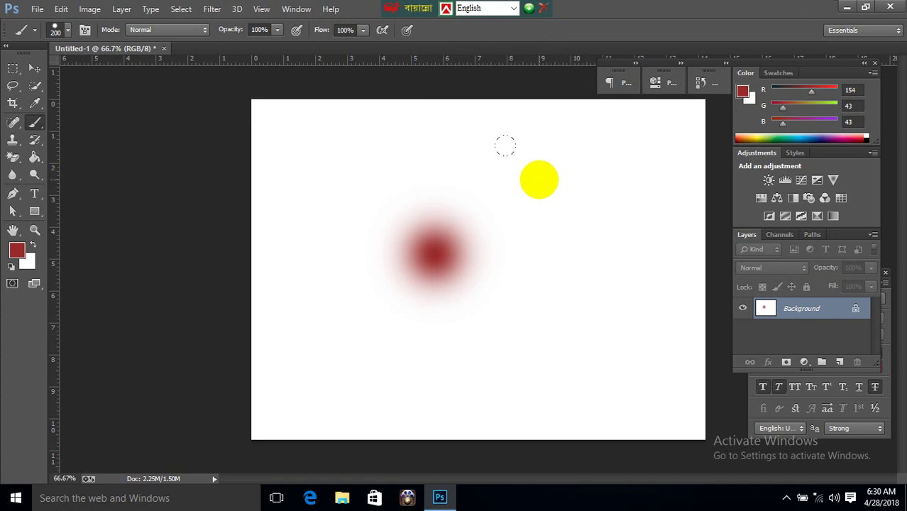
pyautogui.click(540, 179)
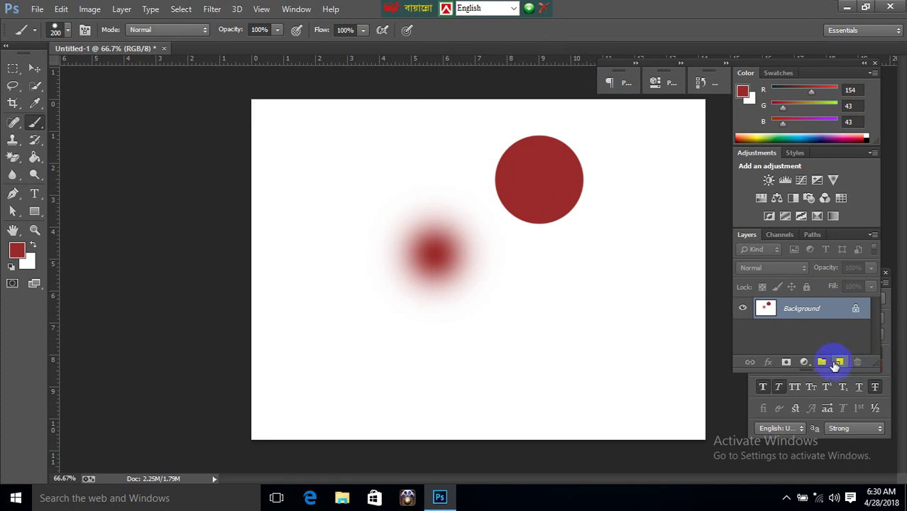
# Step: Add a new Layer 1 and fill it solid black with the Paint Bucket
pyautogui.click(836, 364)
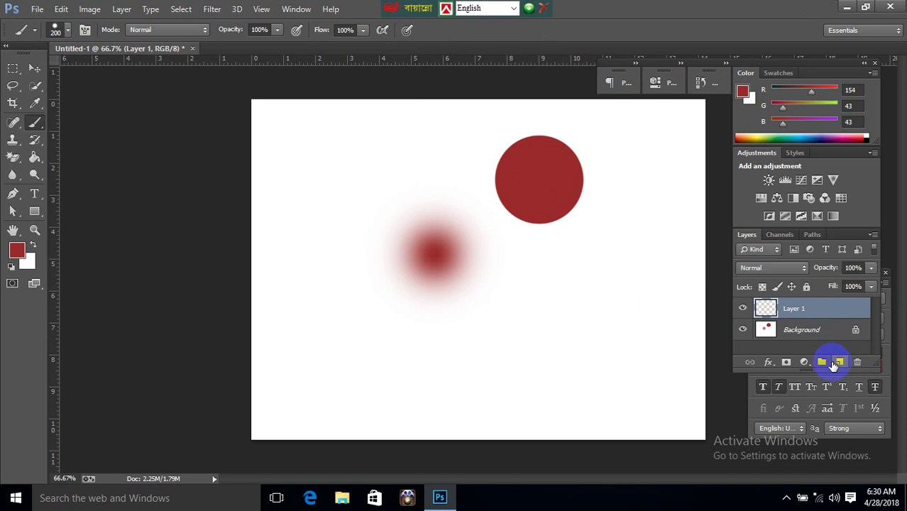
pyautogui.click(16, 250)
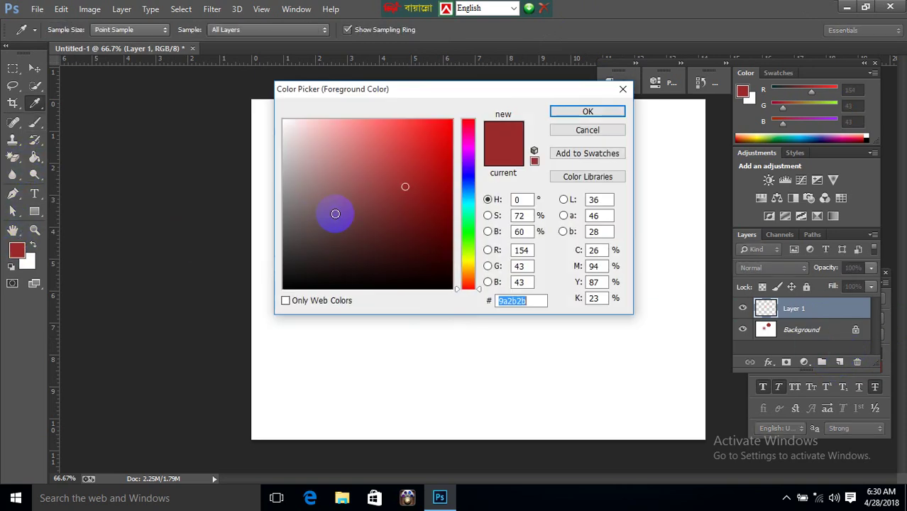
pyautogui.moveTo(334, 210)
pyautogui.mouseDown()
pyautogui.moveTo(263, 96)
pyautogui.moveTo(297, 268)
pyautogui.moveTo(278, 294)
pyautogui.mouseUp()
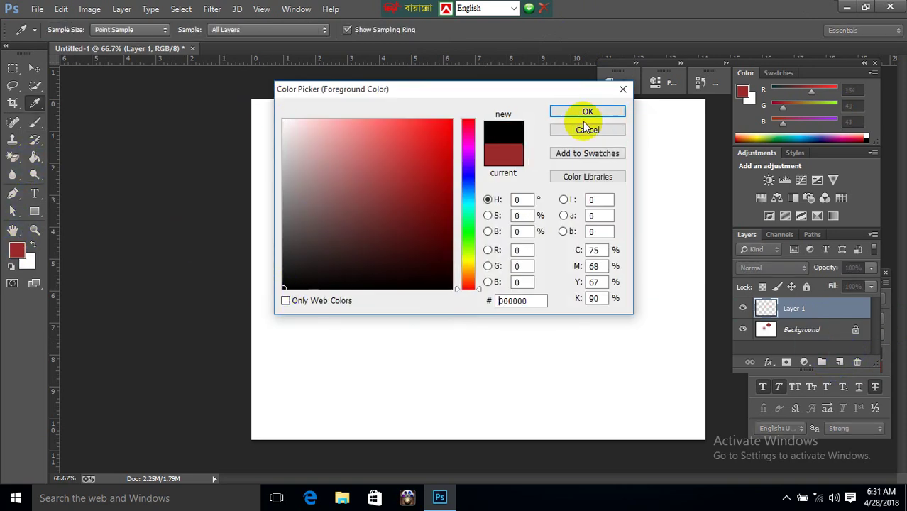
pyautogui.click(588, 112)
pyautogui.click(367, 168)
pyautogui.click(13, 193)
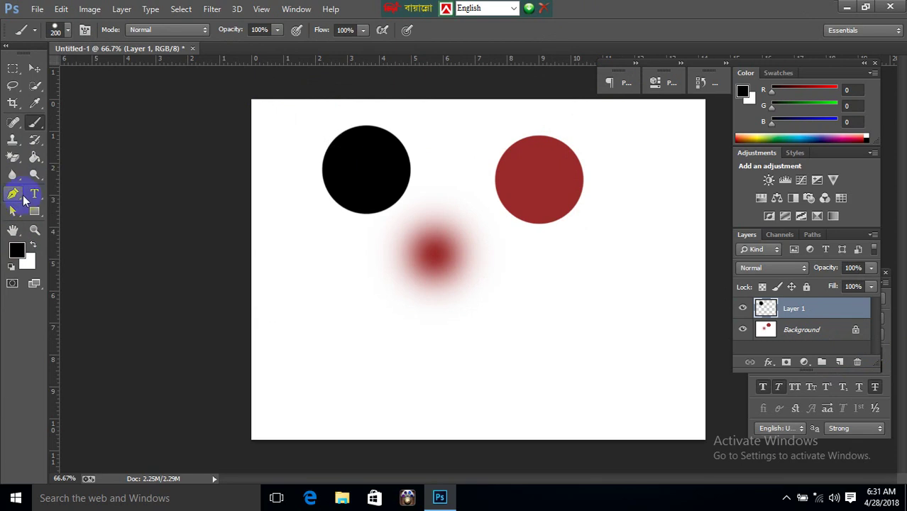
pyautogui.hotkey('ctrl', 'z')
pyautogui.click(34, 157)
pyautogui.click(278, 177)
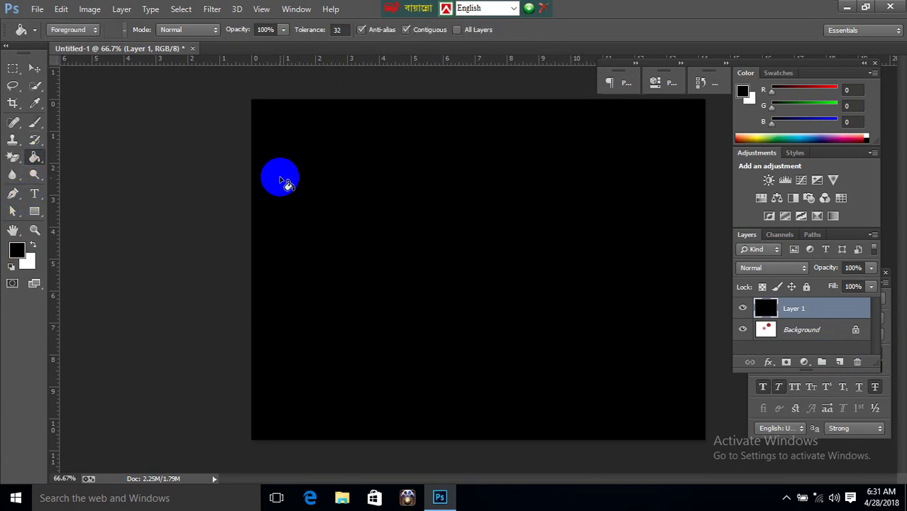
# Step: Set the foreground colour to white and return to the Brush tool
pyautogui.click(17, 250)
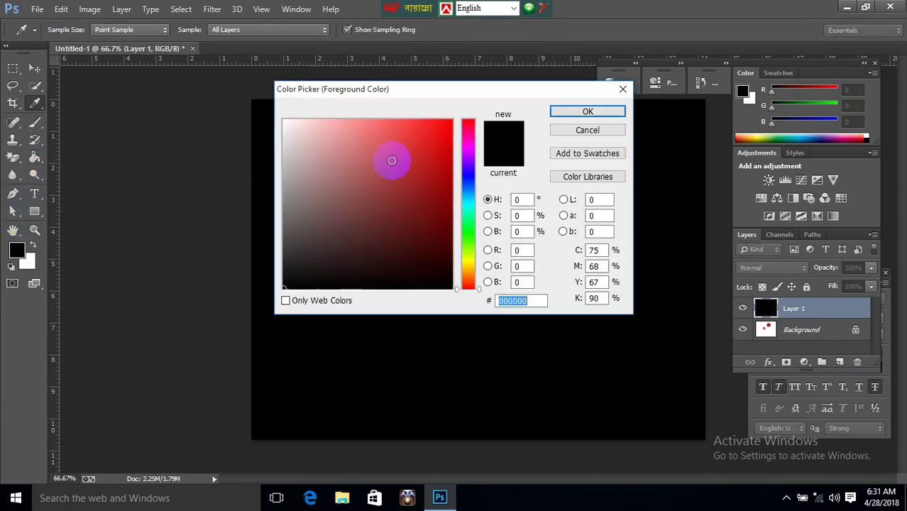
pyautogui.click(586, 112)
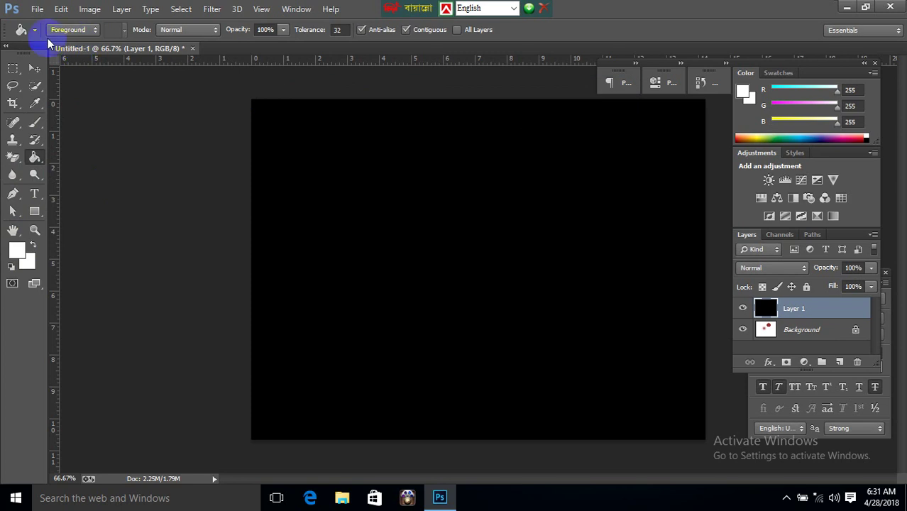
pyautogui.click(35, 122)
pyautogui.click(69, 31)
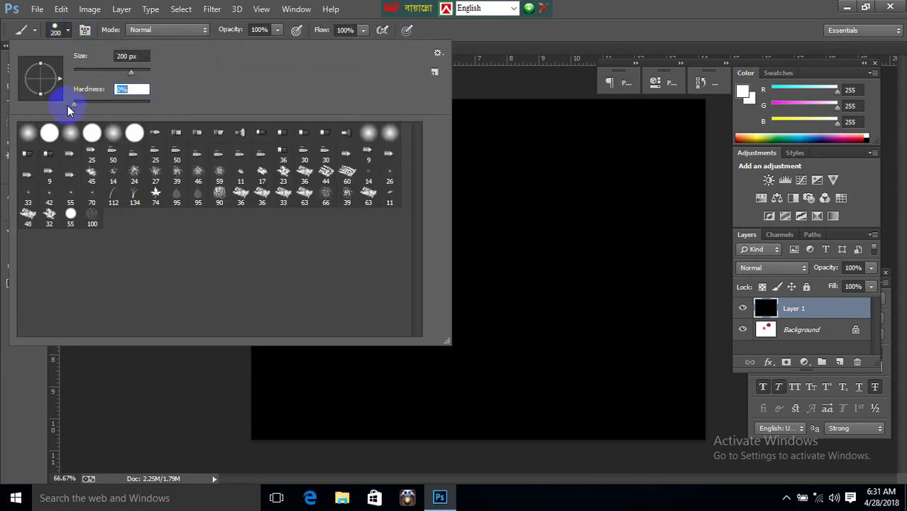
pyautogui.click(589, 26)
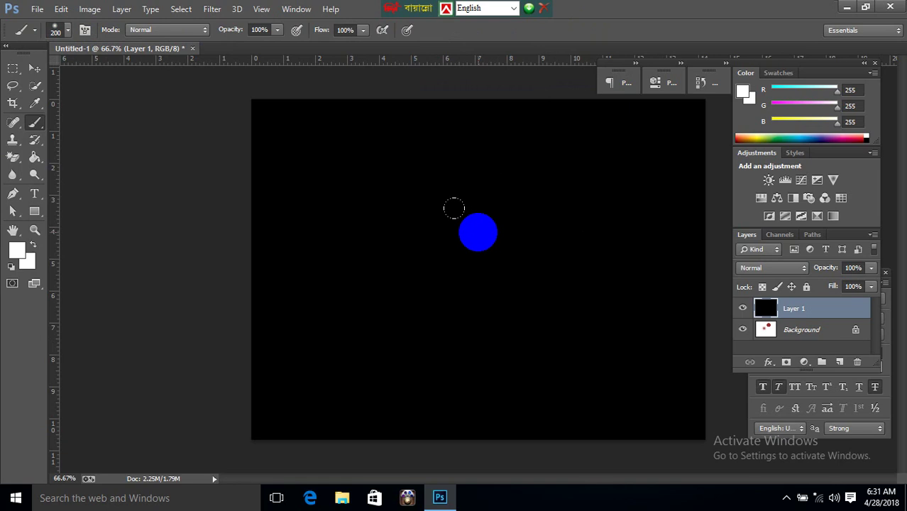
# Step: Paint a soft 300 px white glow at the centre, then raise brush hardness to 100%
pyautogui.press(']')
pyautogui.press(']')
pyautogui.click(481, 246)
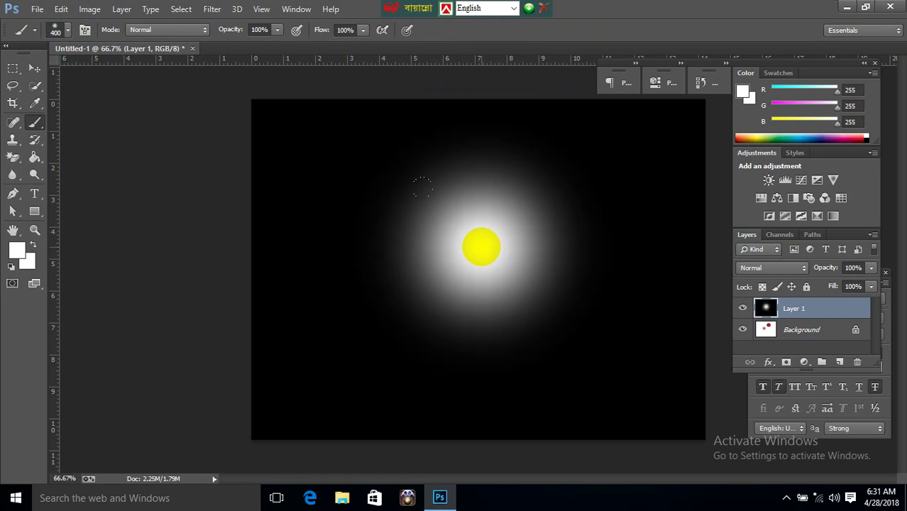
pyautogui.click(63, 31)
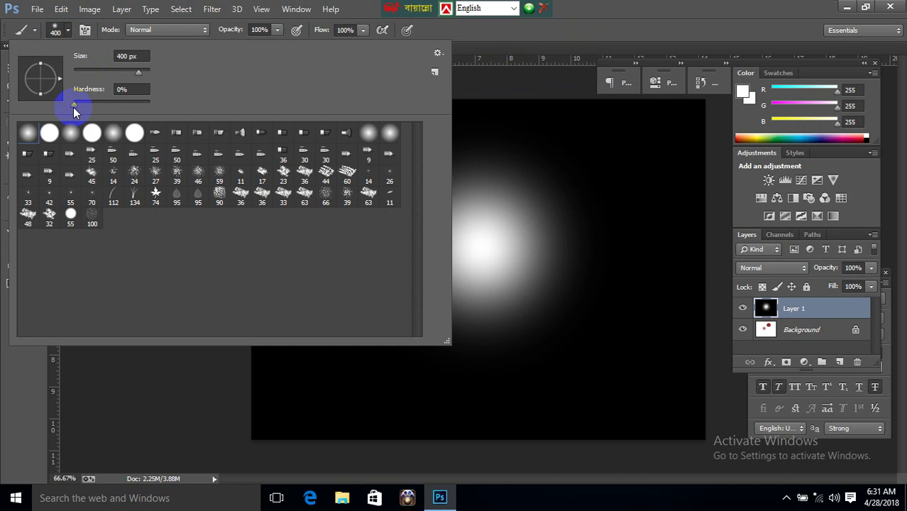
pyautogui.moveTo(74, 104); pyautogui.dragTo(181, 106)
pyautogui.moveTo(138, 72); pyautogui.dragTo(119, 76)
pyautogui.press('Return')
pyautogui.click(468, 212)
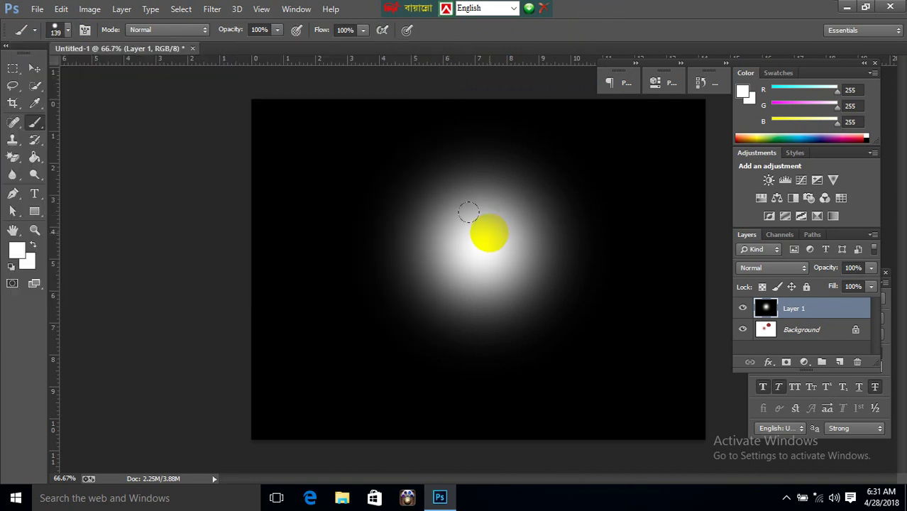
# Step: Set the brush to 367 px and paint a large hard white circle over the glow
pyautogui.click(67, 29)
pyautogui.moveTo(120, 73); pyautogui.dragTo(137, 73)
pyautogui.press('Return')
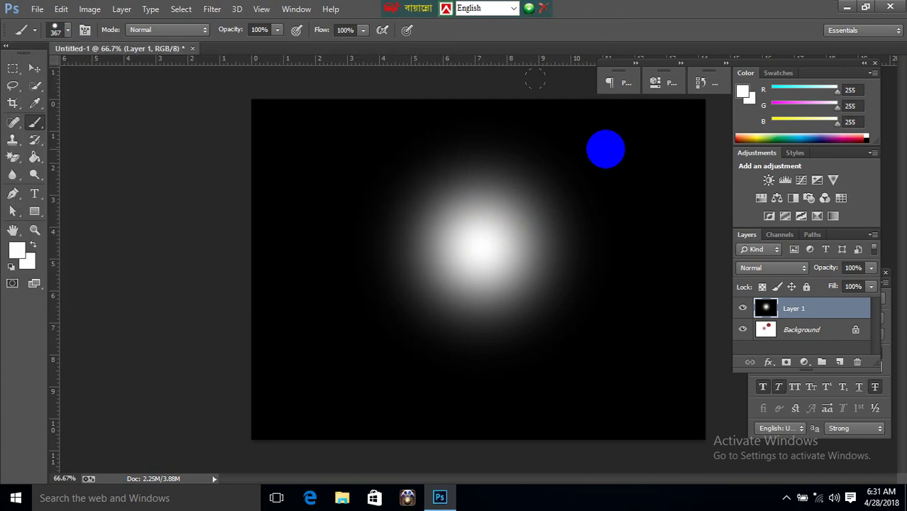
pyautogui.click(483, 230)
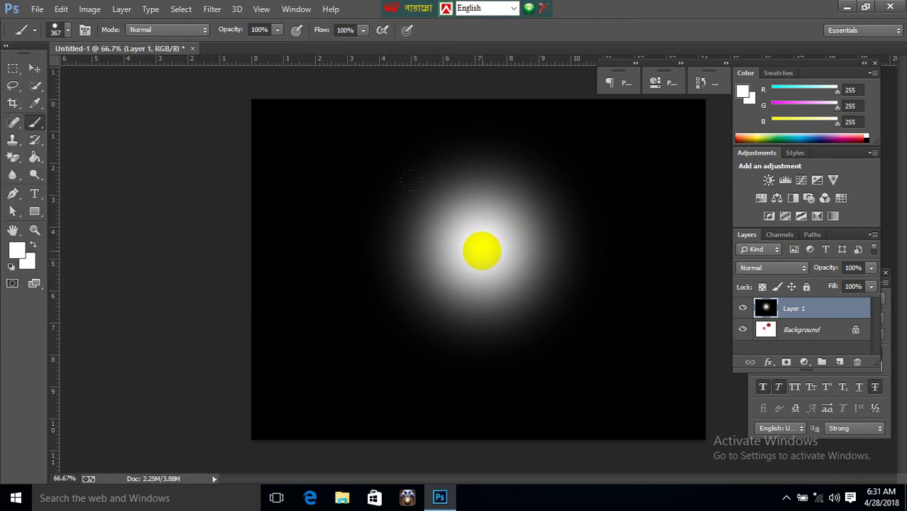
pyautogui.moveTo(479, 250); pyautogui.dragTo(481, 251)
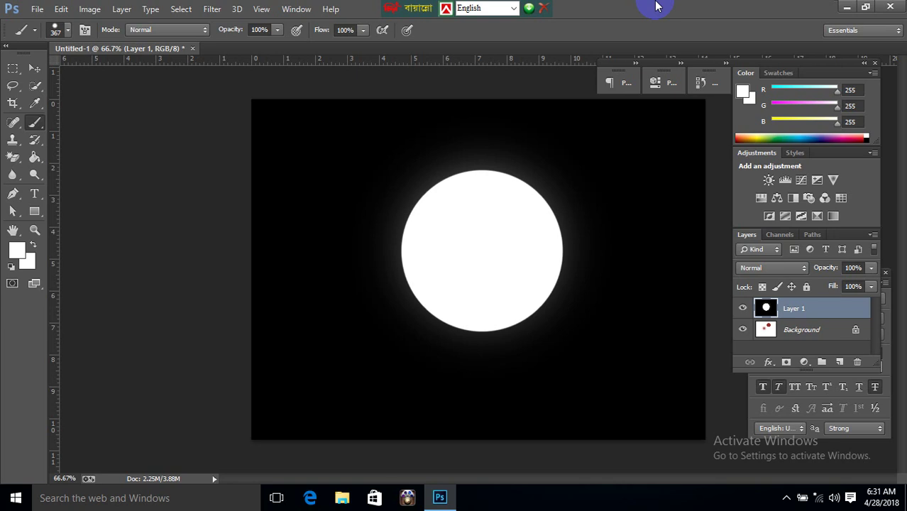
pyautogui.click(68, 30)
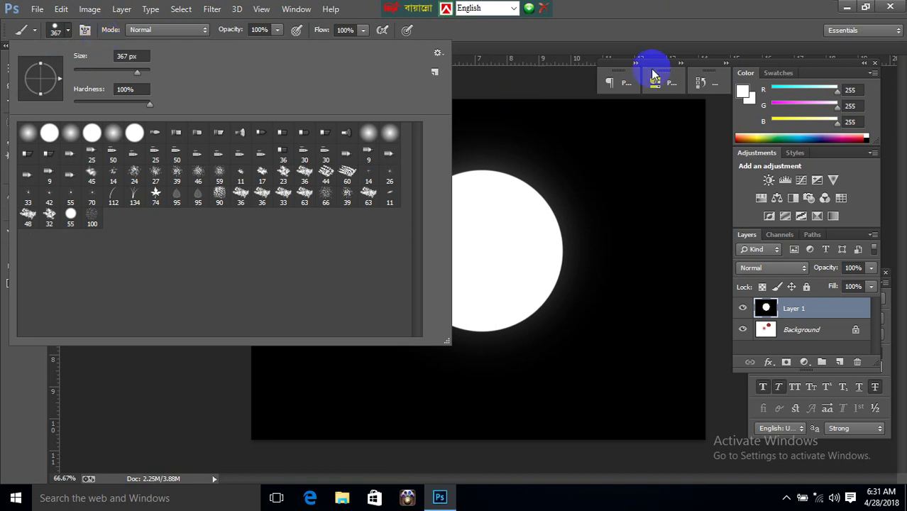
# Step: Hide Layer 1 and Background, then add Layer 2 filled with white
pyautogui.click(743, 308)
pyautogui.click(743, 308)
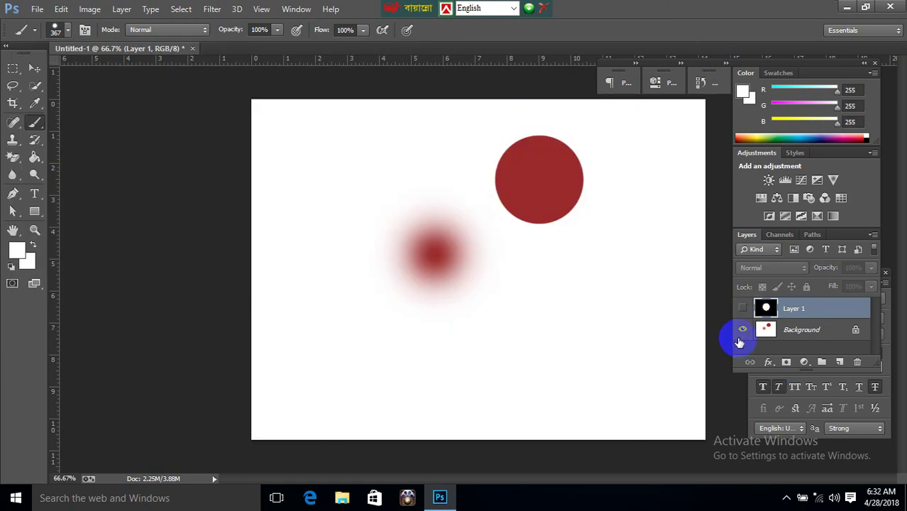
pyautogui.click(742, 329)
pyautogui.click(839, 362)
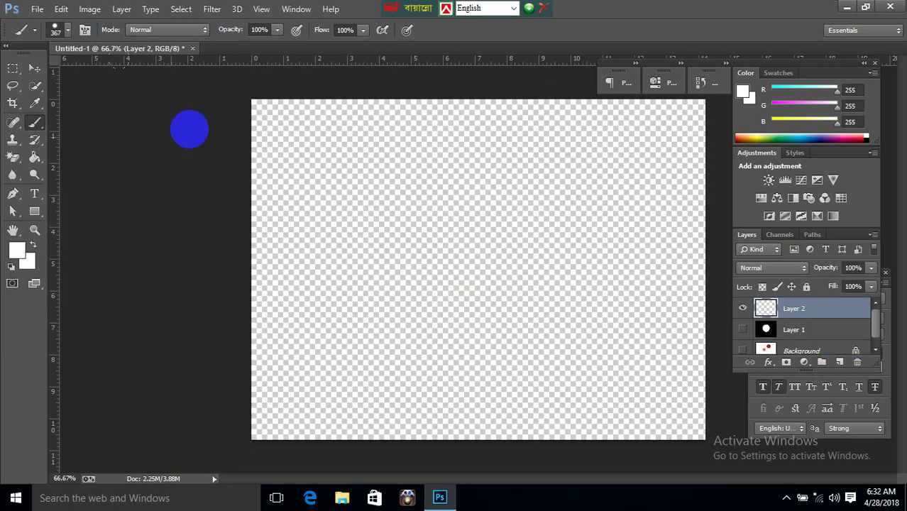
pyautogui.click(33, 159)
pyautogui.click(339, 200)
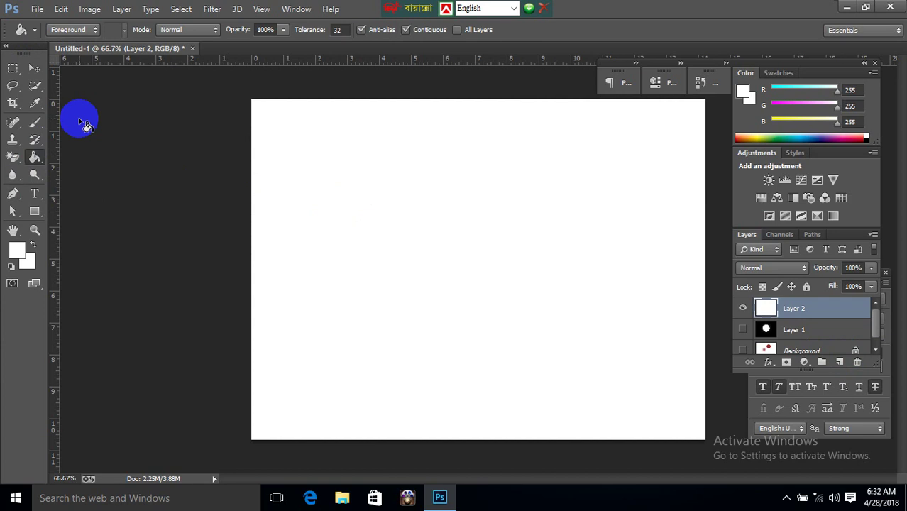
# Step: Select the Brush tool with the 48 px brush preset
pyautogui.click(35, 122)
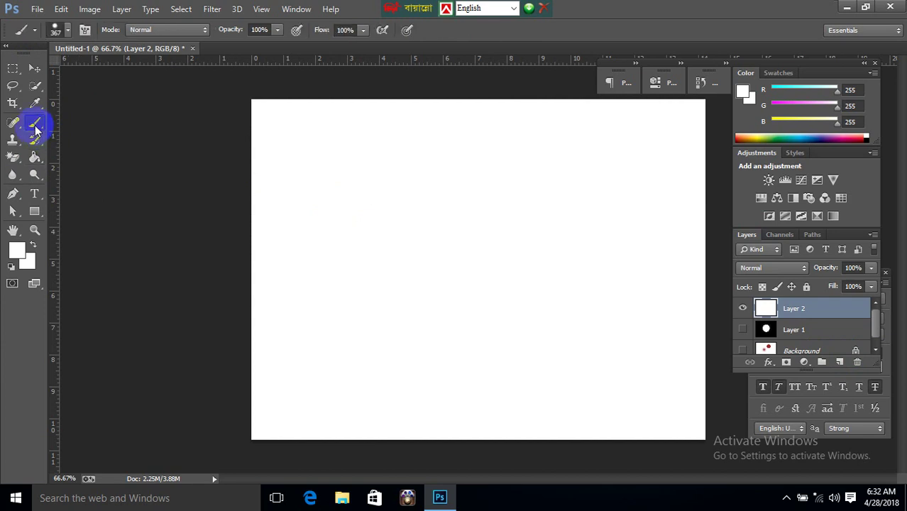
pyautogui.click(60, 30)
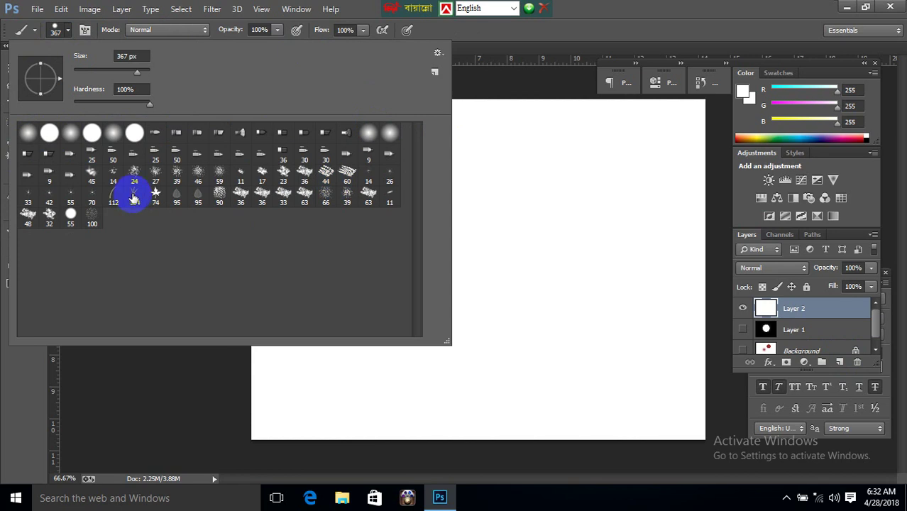
pyautogui.click(29, 217)
pyautogui.click(492, 81)
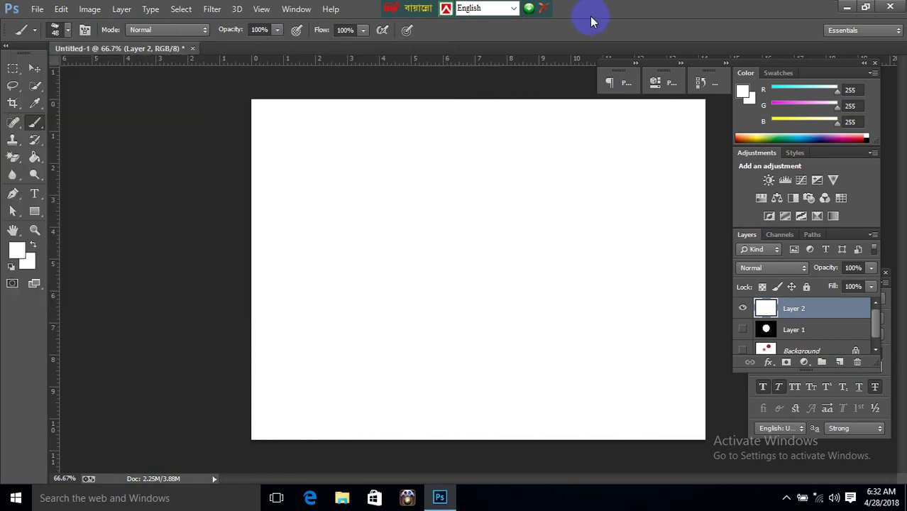
# Step: Set the foreground colour to pure red and paint a straight and a curved test stroke
pyautogui.click(17, 254)
pyautogui.moveTo(388, 170); pyautogui.dragTo(472, 107)
pyautogui.click(586, 112)
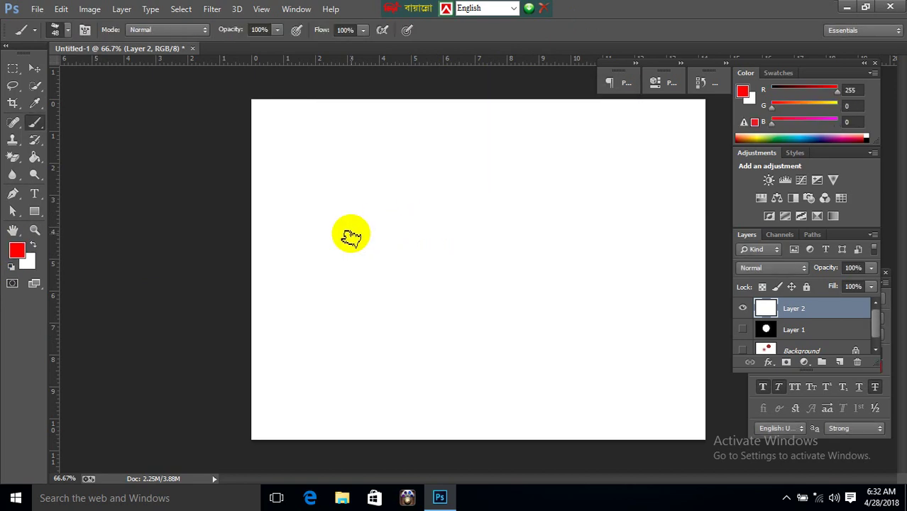
pyautogui.moveTo(347, 234); pyautogui.dragTo(680, 234)
pyautogui.moveTo(378, 293); pyautogui.dragTo(508, 283)
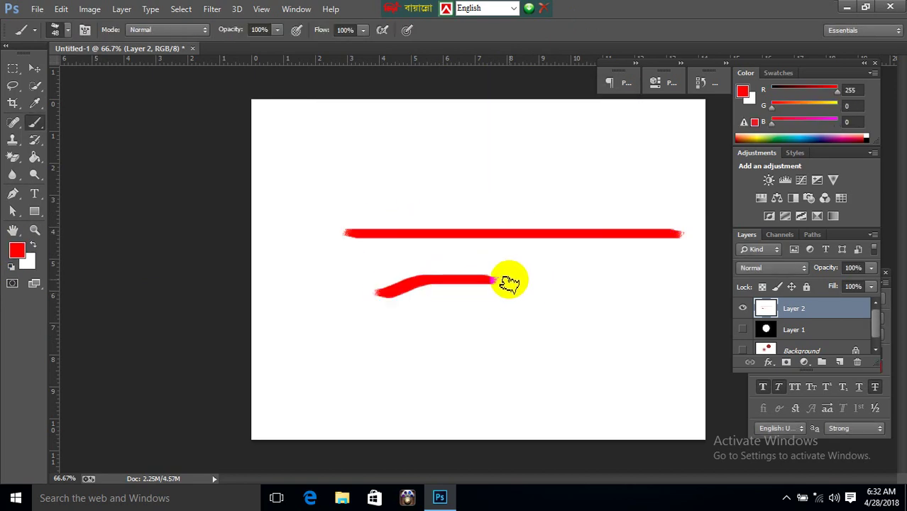
# Step: Zoom to 300% and paint a wavy red stroke across the canvas
pyautogui.hotkey('ctrl', '+')
pyautogui.hotkey('ctrl', '+')
pyautogui.hotkey('ctrl', '+')
pyautogui.hotkey('ctrl', '+')
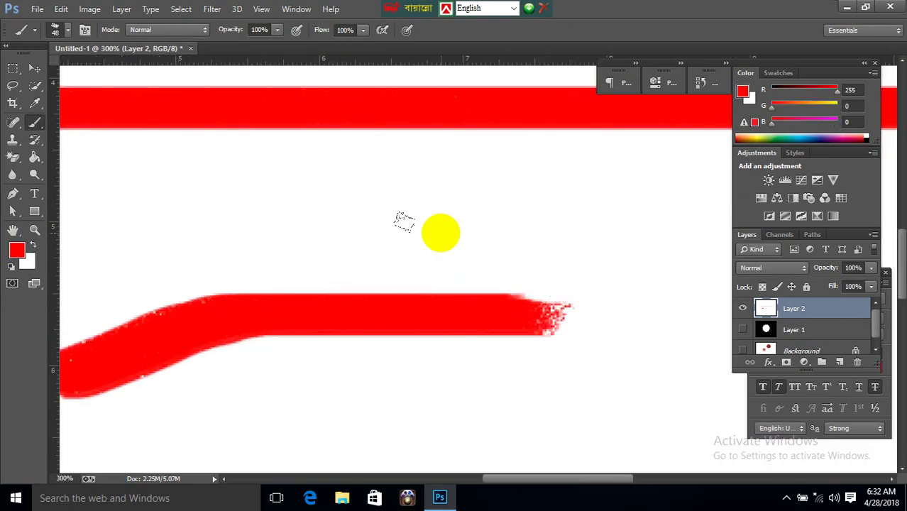
pyautogui.click(68, 29)
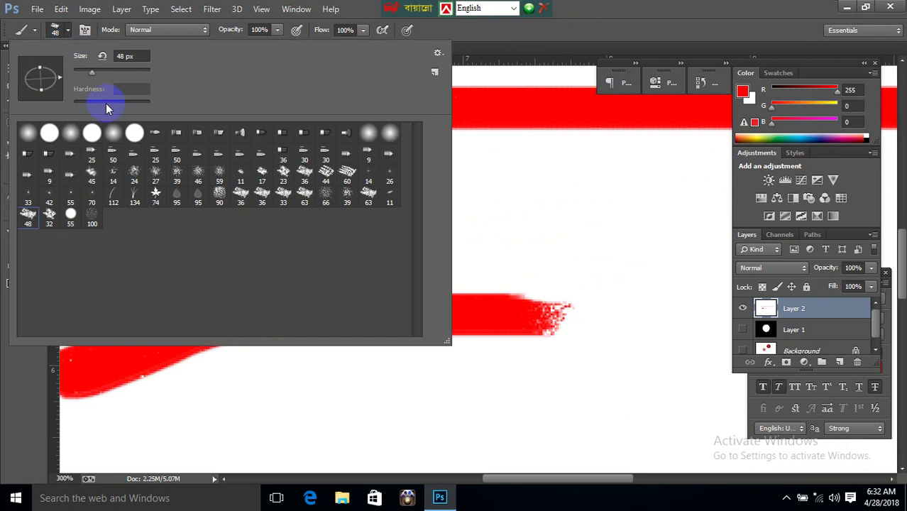
pyautogui.click(612, 21)
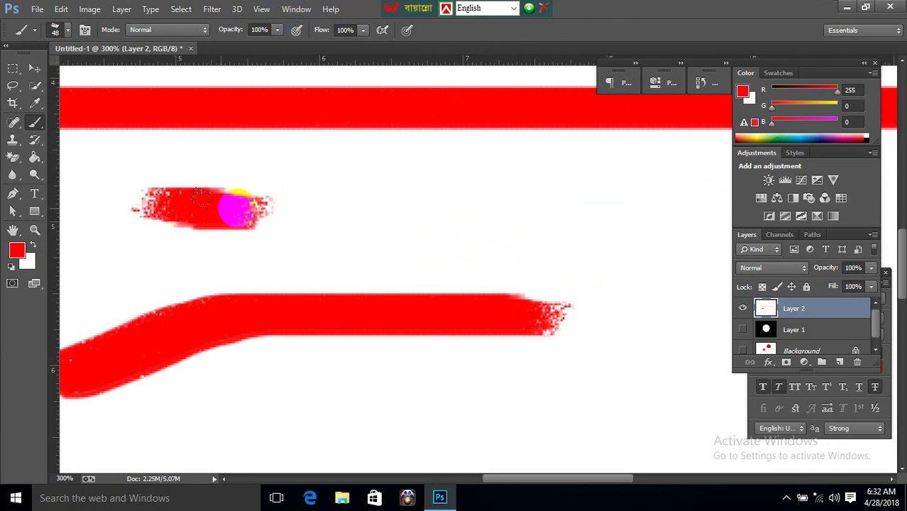
pyautogui.moveTo(139, 202); pyautogui.dragTo(673, 188)
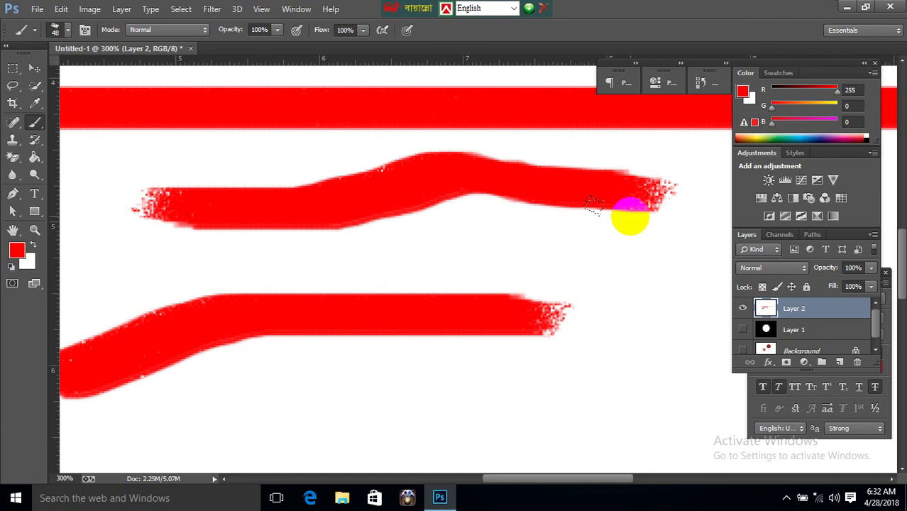
# Step: Paint red test strokes with the 32 px preset and the 66 px scattered preset
pyautogui.click(66, 30)
pyautogui.click(47, 217)
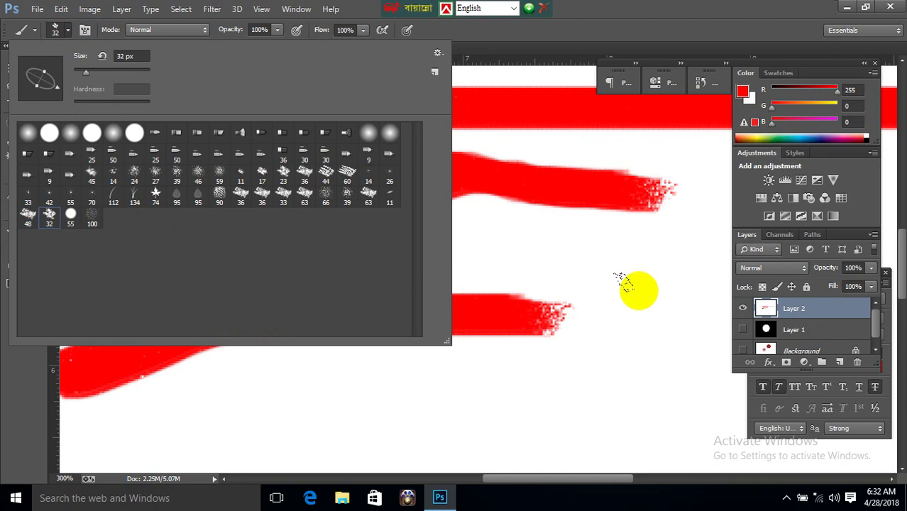
pyautogui.moveTo(528, 248); pyautogui.dragTo(668, 247)
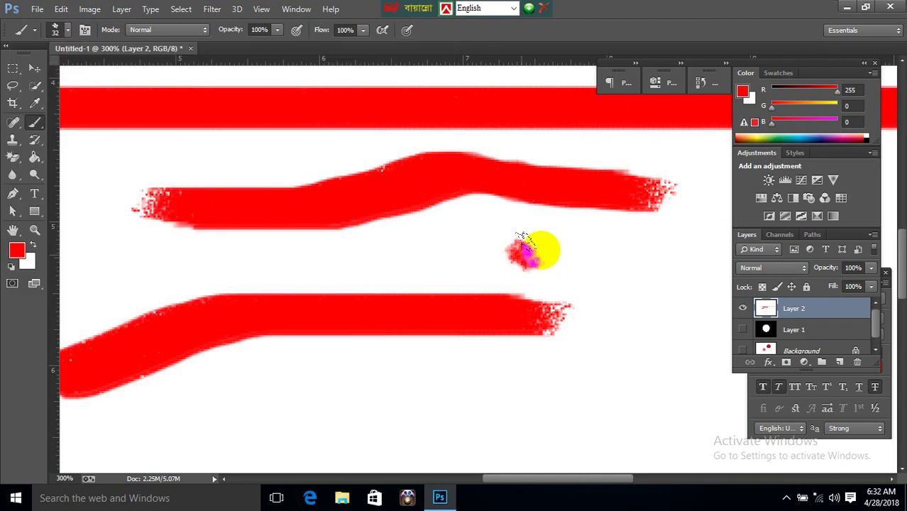
pyautogui.click(66, 30)
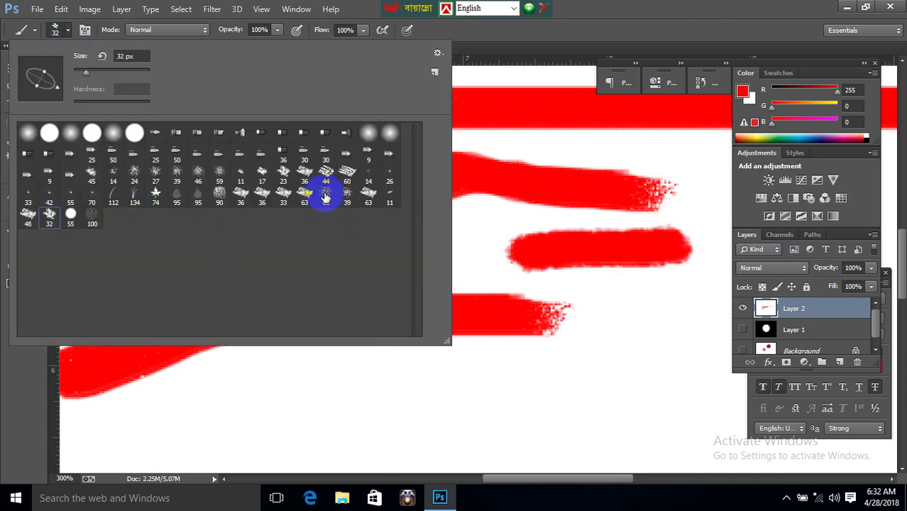
pyautogui.click(324, 198)
pyautogui.moveTo(409, 416); pyautogui.dragTo(623, 361)
pyautogui.moveTo(347, 394); pyautogui.dragTo(500, 256)
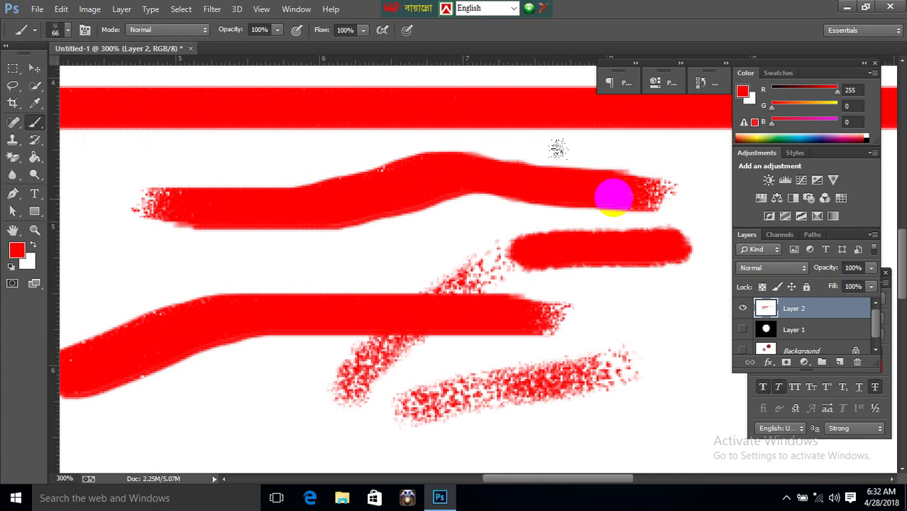
pyautogui.moveTo(613, 198)
pyautogui.mouseDown()
pyautogui.moveTo(334, 290)
pyautogui.moveTo(556, 224)
pyautogui.mouseUp()
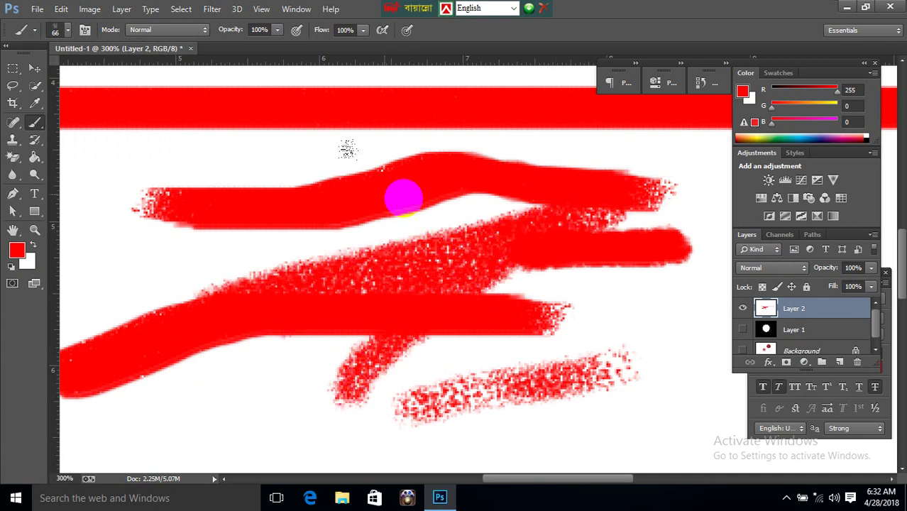
pyautogui.click(69, 30)
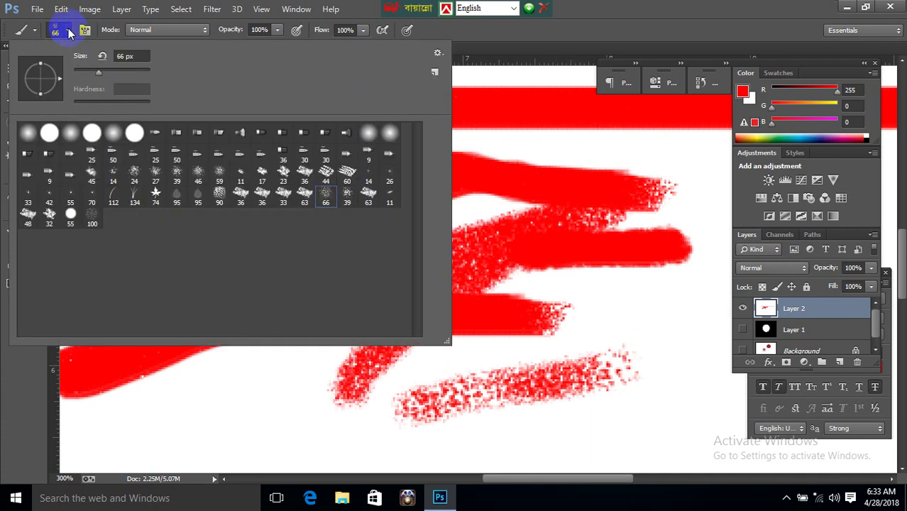
# Step: Choose the 134 px grass brush, zoom to 100%, and paint 200 px multicoloured grass above the red bar
pyautogui.click(135, 197)
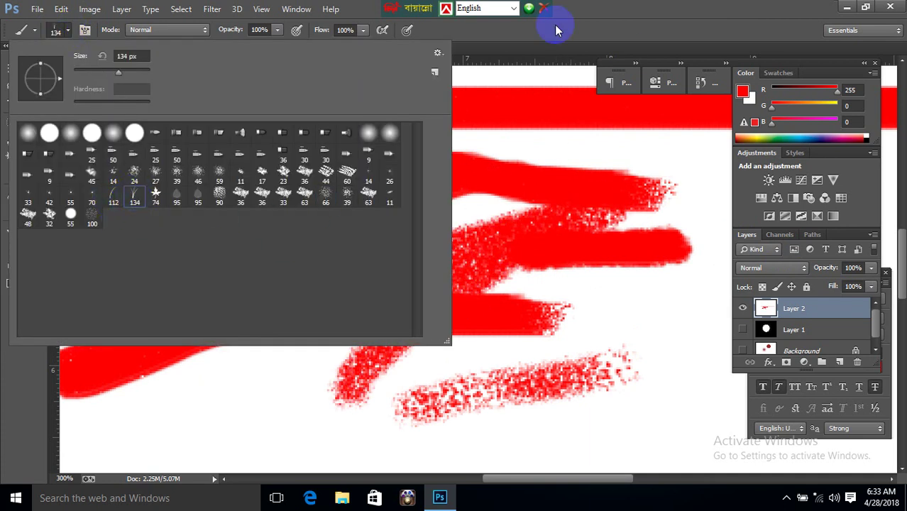
pyautogui.press('Return')
pyautogui.hotkey('ctrl', '-')
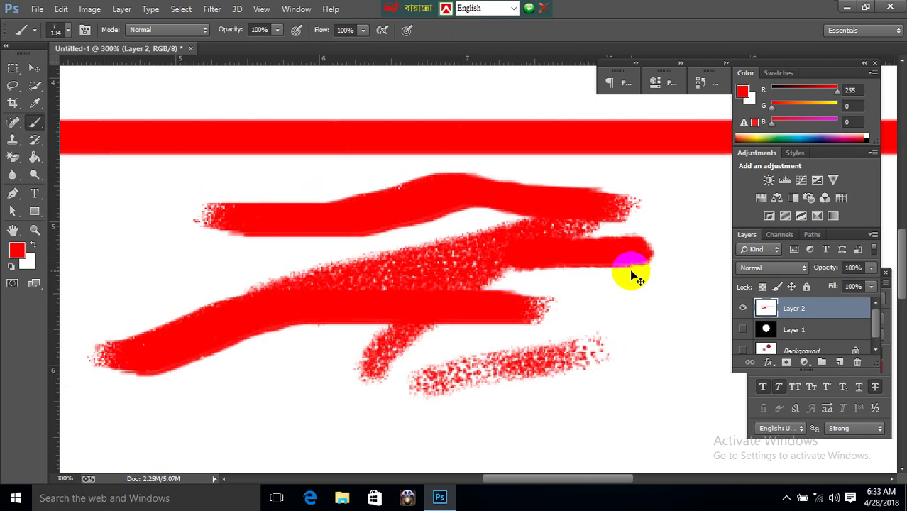
pyautogui.hotkey('ctrl', '-')
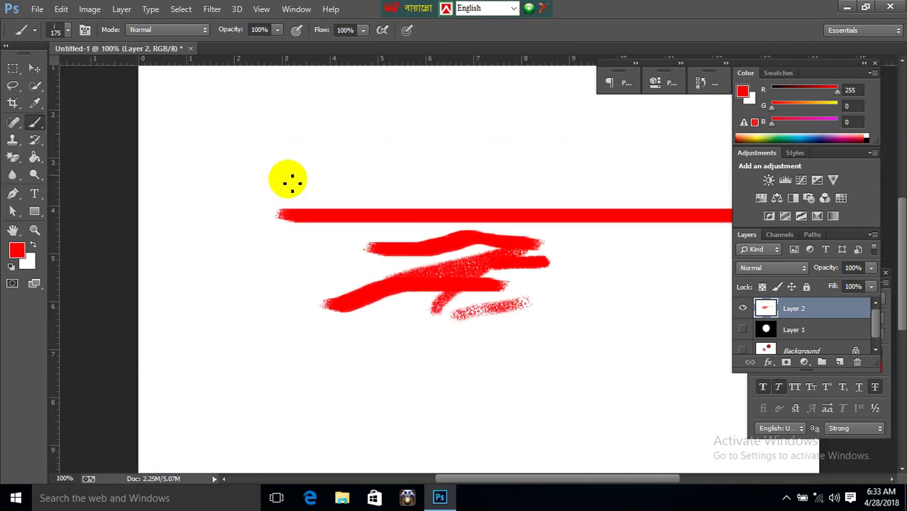
pyautogui.press(']')
pyautogui.press(']')
pyautogui.press(']')
pyautogui.moveTo(243, 162)
pyautogui.mouseDown()
pyautogui.moveTo(512, 162)
pyautogui.moveTo(294, 182)
pyautogui.moveTo(638, 152)
pyautogui.moveTo(428, 110)
pyautogui.mouseUp()
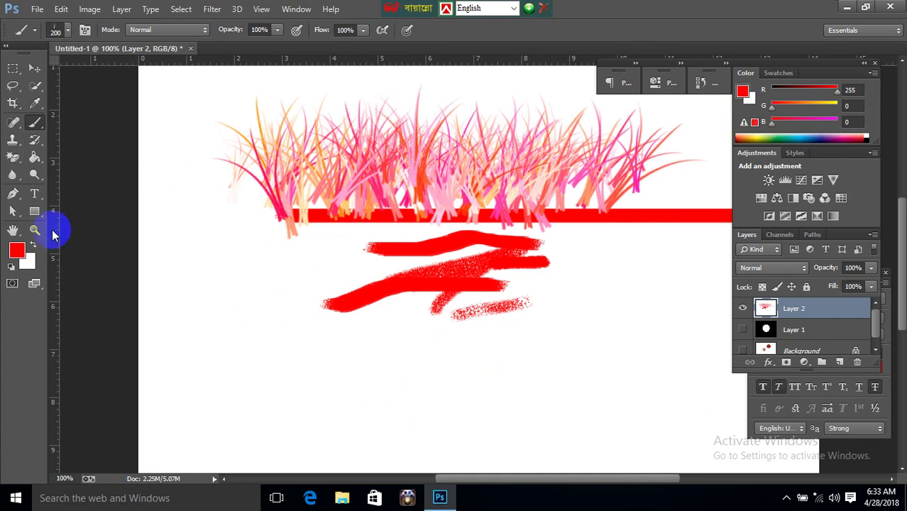
# Step: Set the foreground to green (RGB 10,181,38) and paint green grass across the canvas
pyautogui.click(17, 249)
pyautogui.moveTo(458, 247); pyautogui.dragTo(458, 233)
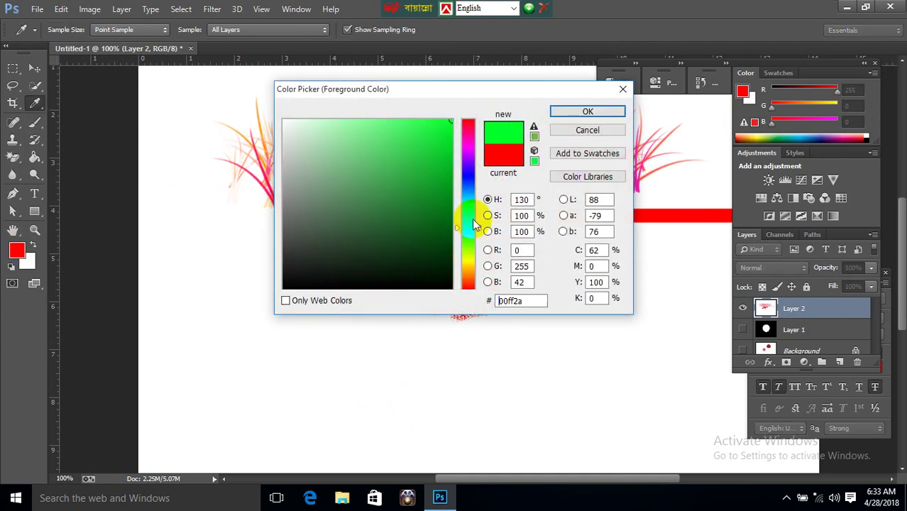
pyautogui.click(445, 167)
pyautogui.click(561, 110)
pyautogui.scroll(-3, 560, 241)
pyautogui.scroll(-5, 541, 217)
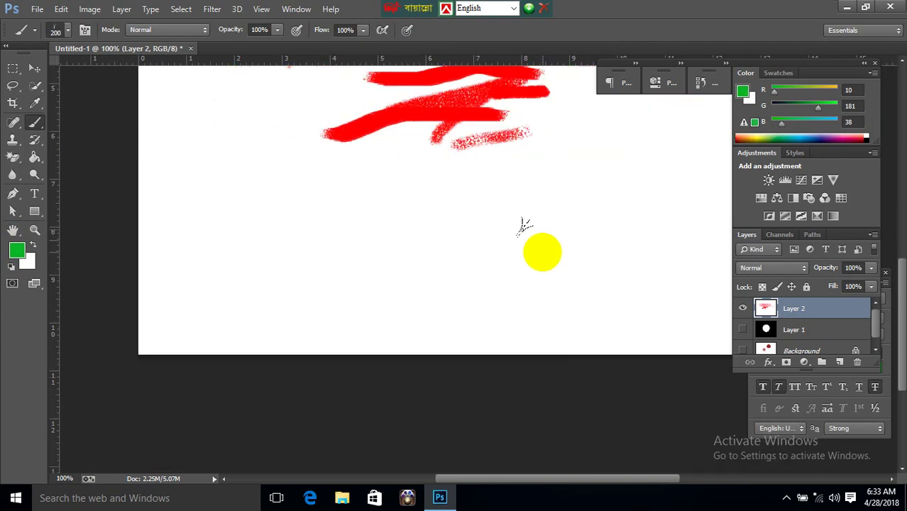
pyautogui.moveTo(192, 268)
pyautogui.mouseDown()
pyautogui.moveTo(582, 259)
pyautogui.moveTo(709, 298)
pyautogui.moveTo(185, 298)
pyautogui.moveTo(621, 291)
pyautogui.moveTo(192, 304)
pyautogui.moveTo(152, 142)
pyautogui.moveTo(152, 293)
pyautogui.mouseUp()
pyautogui.scroll(3, 186, 257)
pyautogui.scroll(1, 186, 257)
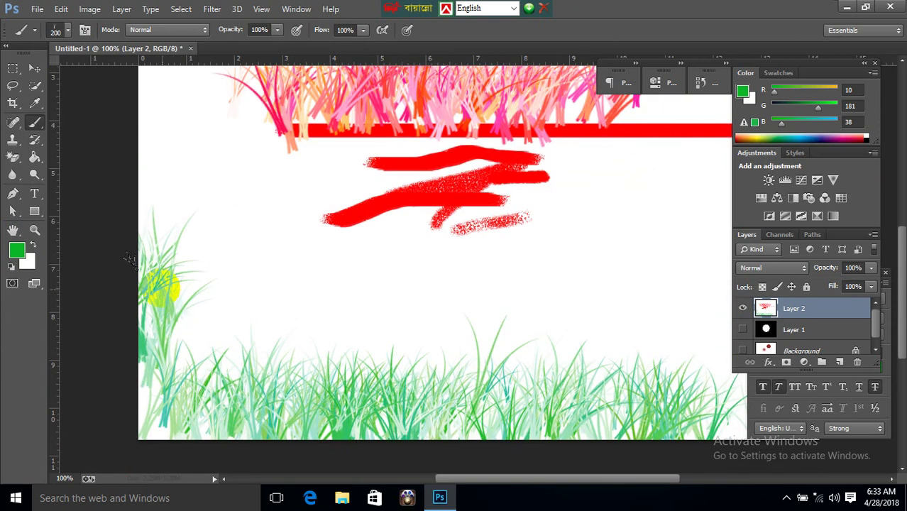
pyautogui.scroll(4, 170, 261)
pyautogui.hotkey('ctrl', '-')
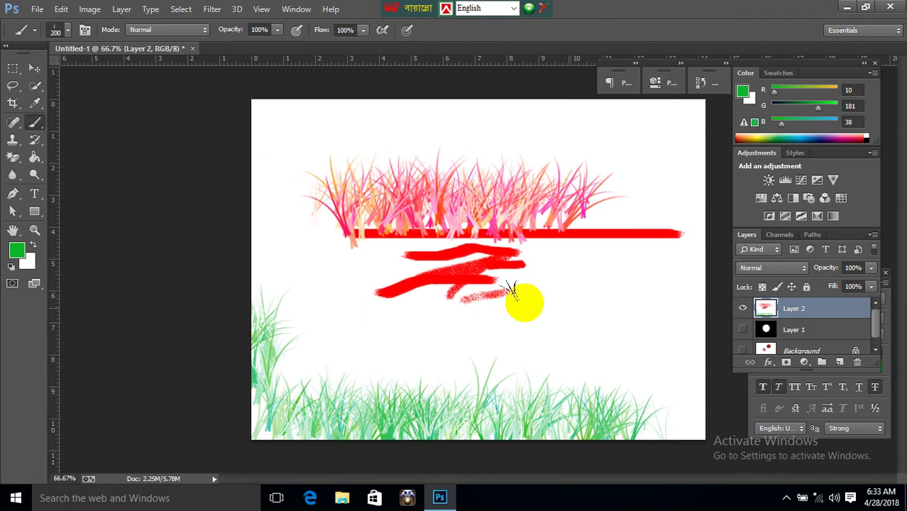
pyautogui.moveTo(674, 405)
pyautogui.mouseDown()
pyautogui.moveTo(643, 405)
pyautogui.moveTo(695, 195)
pyautogui.moveTo(678, 102)
pyautogui.moveTo(263, 126)
pyautogui.moveTo(313, 263)
pyautogui.moveTo(281, 217)
pyautogui.moveTo(498, 374)
pyautogui.moveTo(624, 256)
pyautogui.moveTo(380, 280)
pyautogui.moveTo(595, 217)
pyautogui.mouseUp()
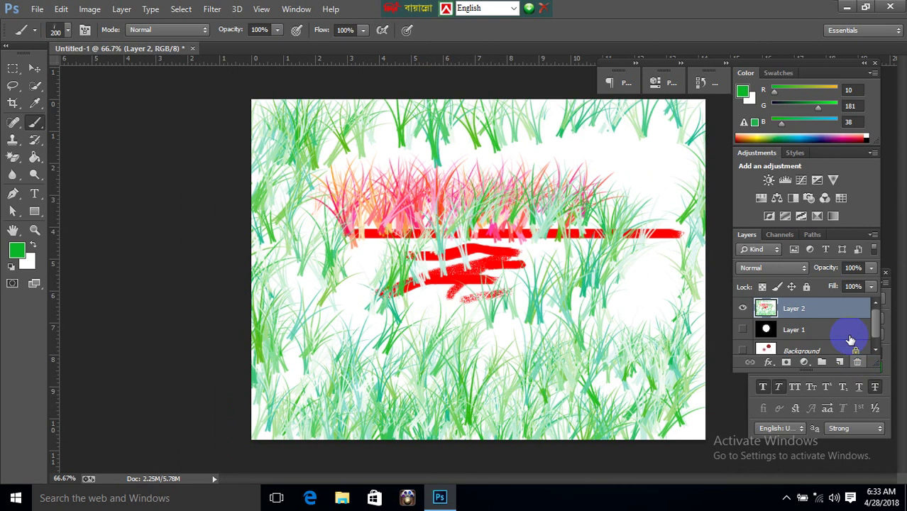
# Step: Set the foreground colour to white and switch to the Paint Bucket
pyautogui.click(26, 274)
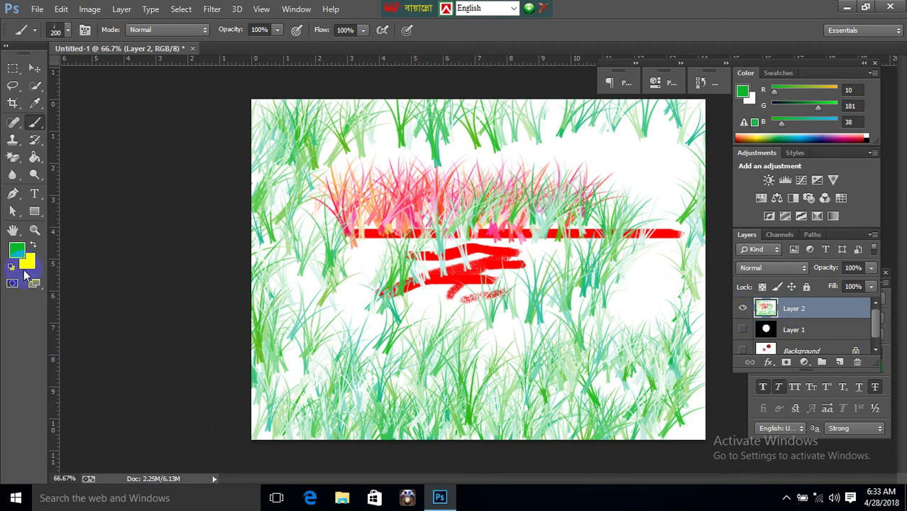
pyautogui.click(12, 231)
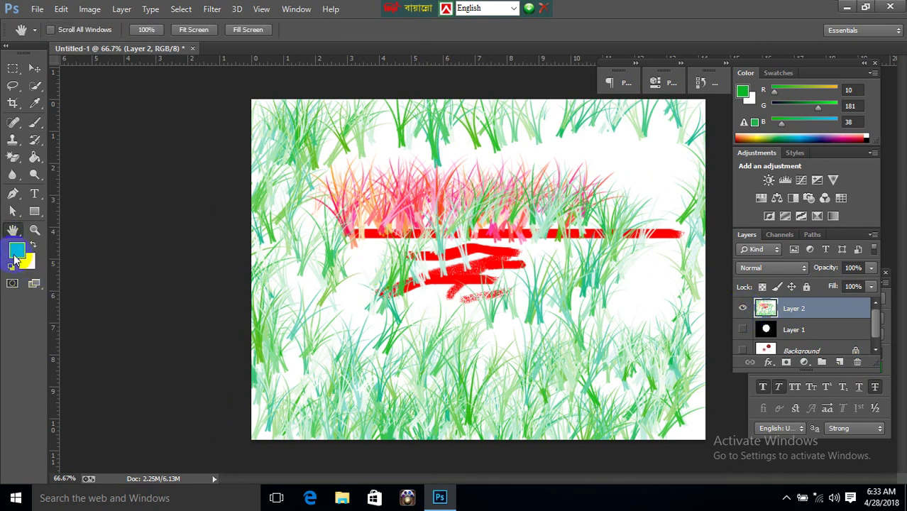
pyautogui.click(16, 250)
pyautogui.click(284, 122)
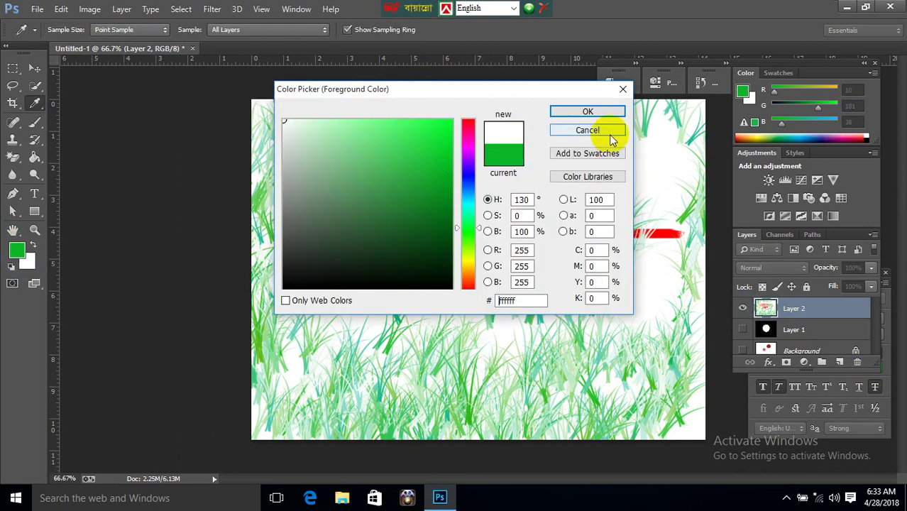
pyautogui.click(588, 112)
pyautogui.click(34, 156)
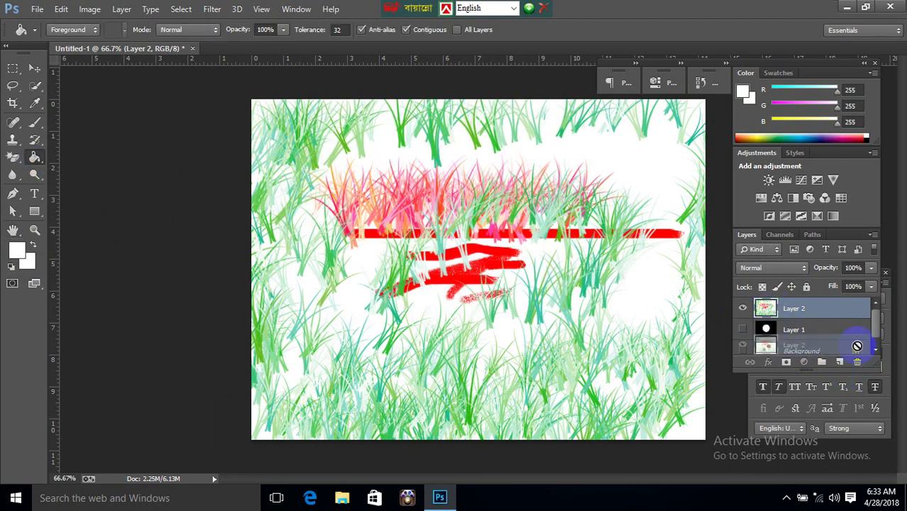
# Step: Delete Layer 2 and Layer 1, then add a new layer filled white
pyautogui.moveTo(791, 315); pyautogui.dragTo(857, 362)
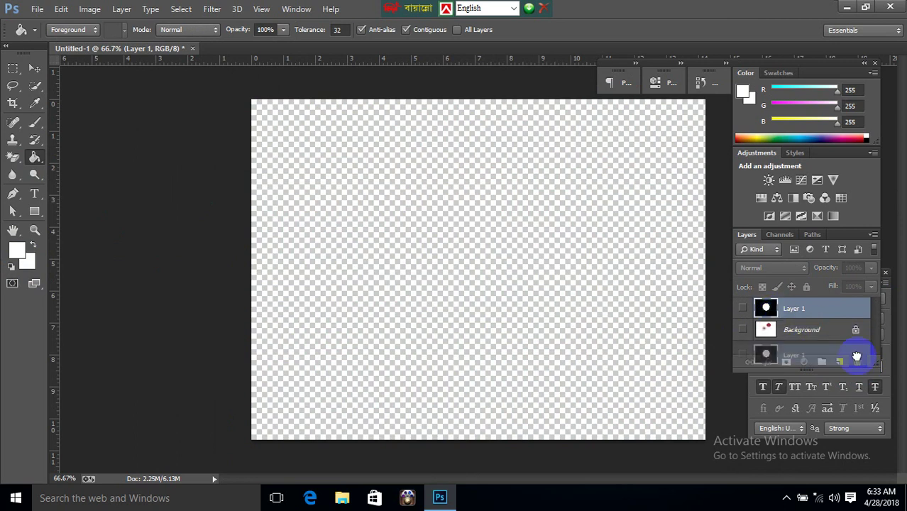
pyautogui.moveTo(775, 312); pyautogui.dragTo(857, 362)
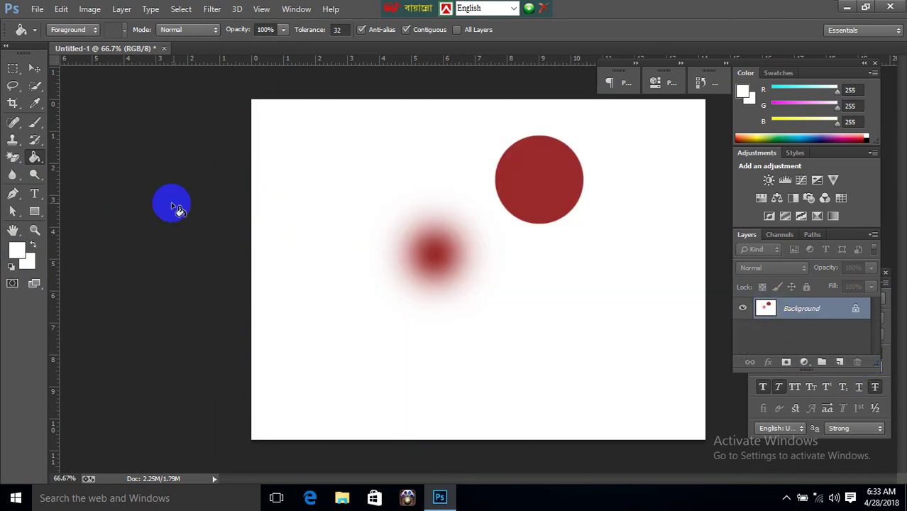
pyautogui.click(322, 193)
pyautogui.click(828, 362)
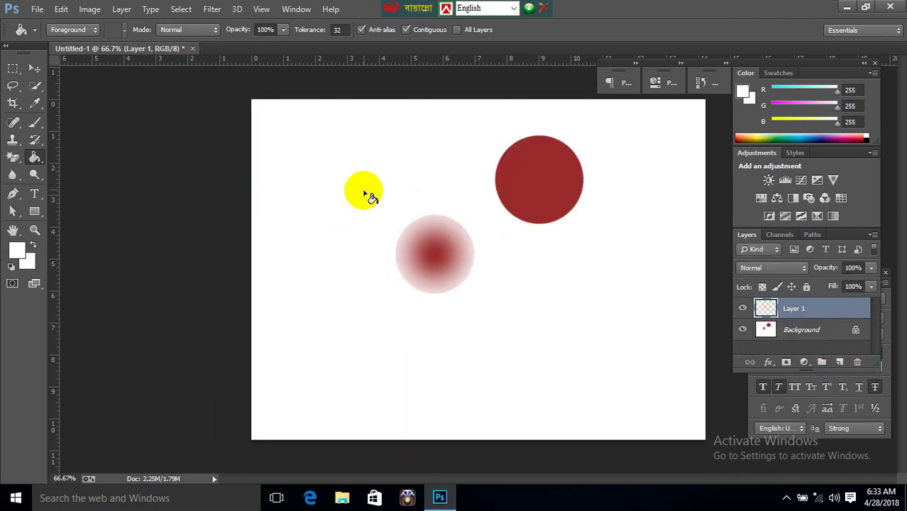
pyautogui.click(366, 187)
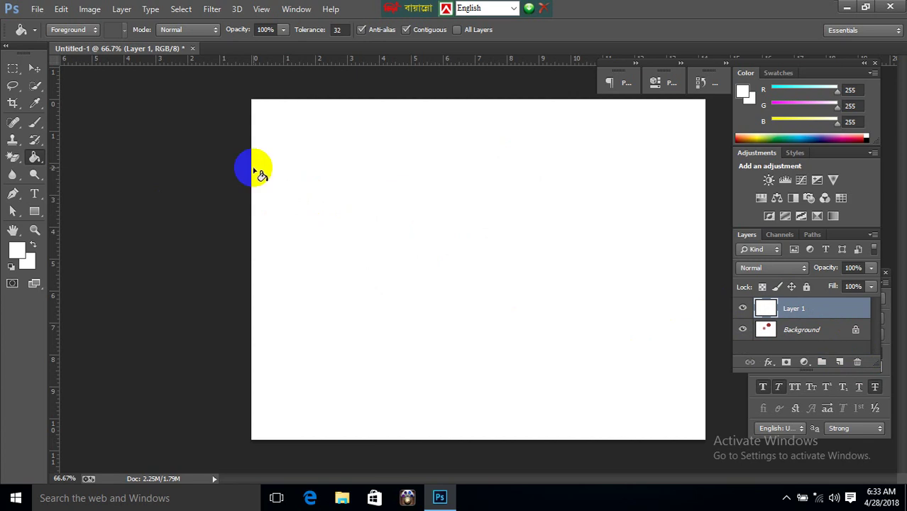
# Step: Load the Natural Brushes 2 library from the Brush Preset menu, replacing the current brushes
pyautogui.click(39, 124)
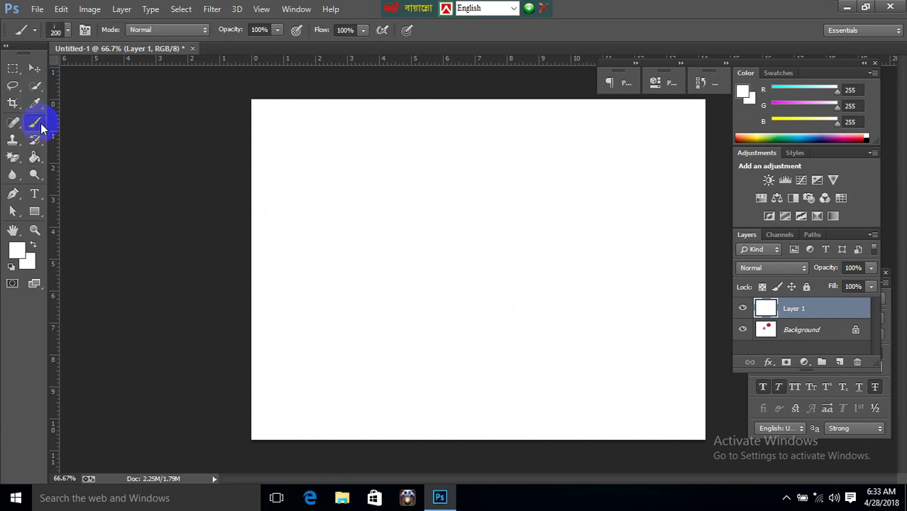
pyautogui.click(69, 31)
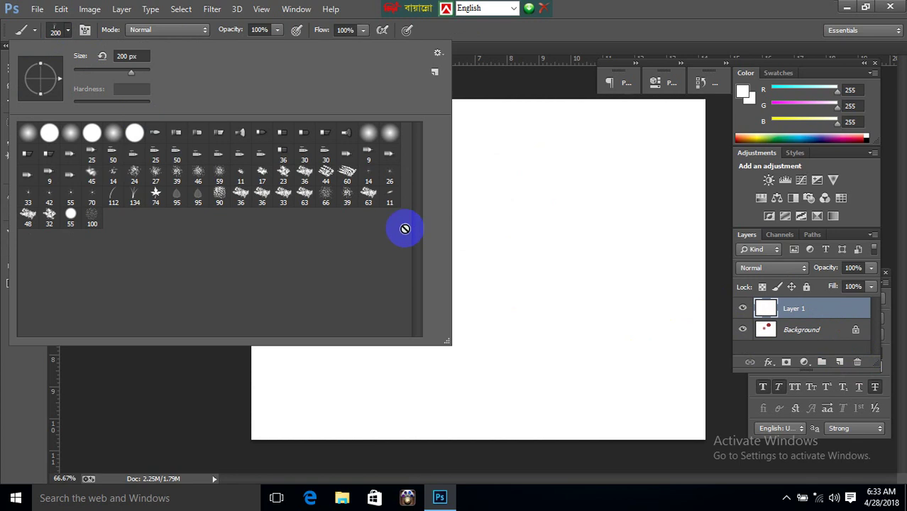
pyautogui.click(438, 54)
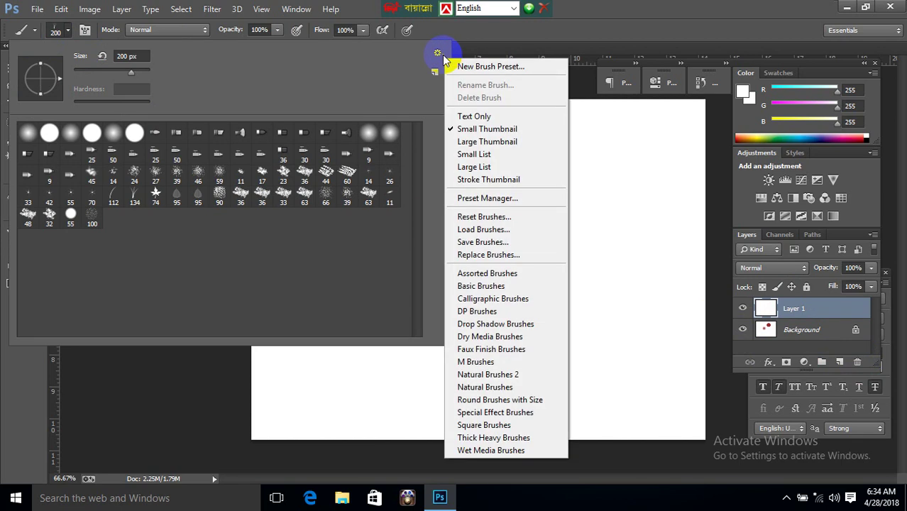
pyautogui.click(438, 54)
pyautogui.click(437, 54)
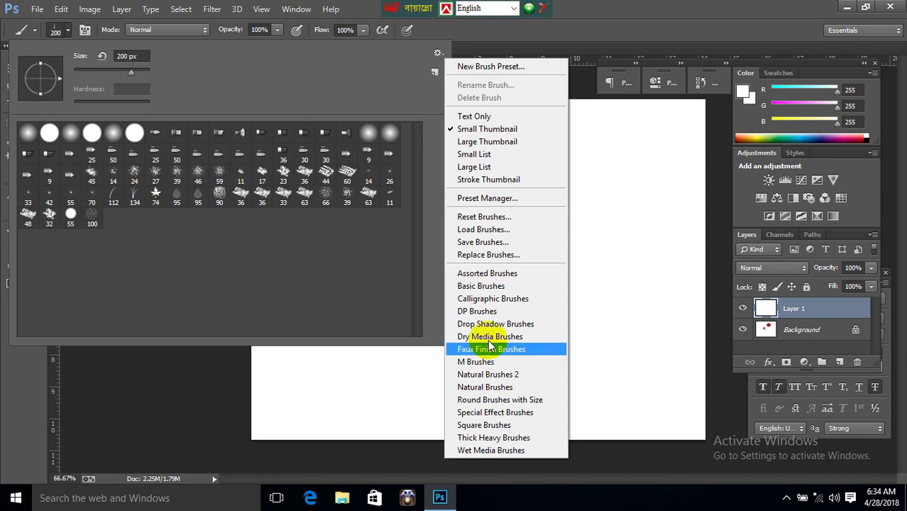
pyautogui.click(523, 374)
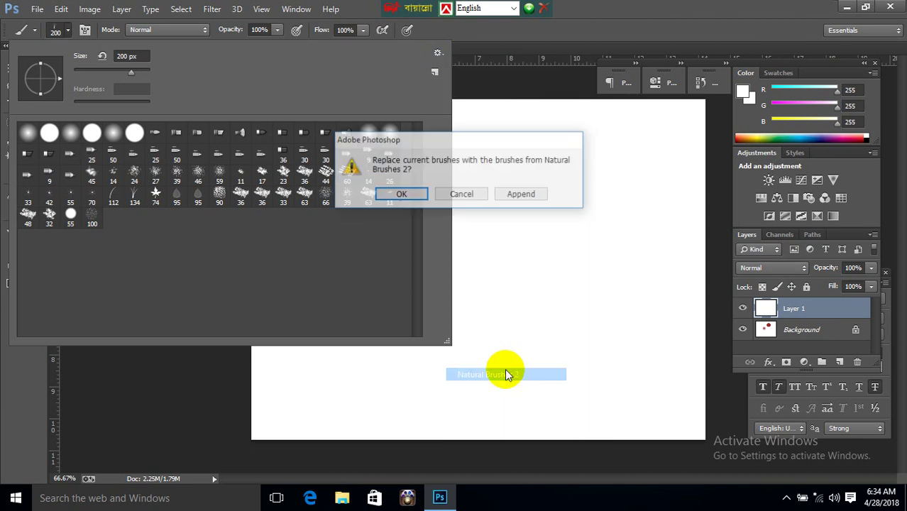
pyautogui.click(401, 194)
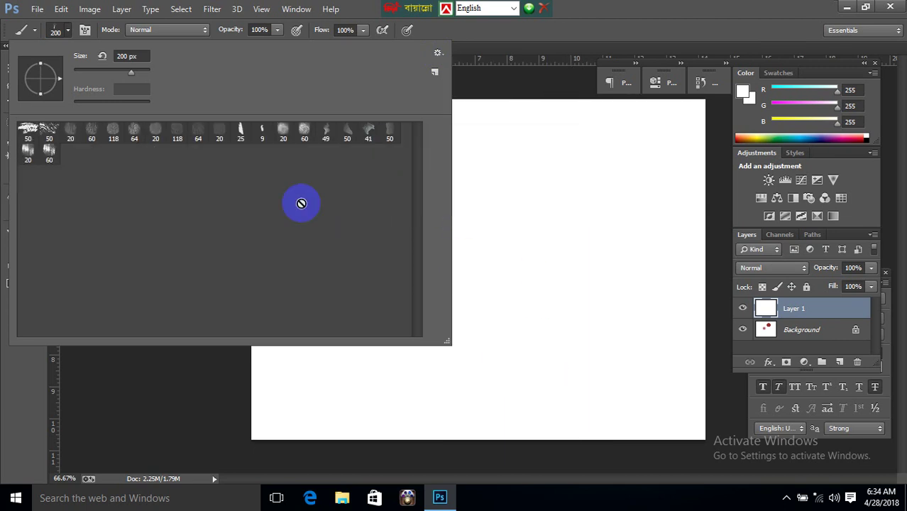
# Step: Paint a green zigzag across the canvas with the 41 px Natural Brushes 2 tip
pyautogui.click(368, 133)
pyautogui.click(581, 239)
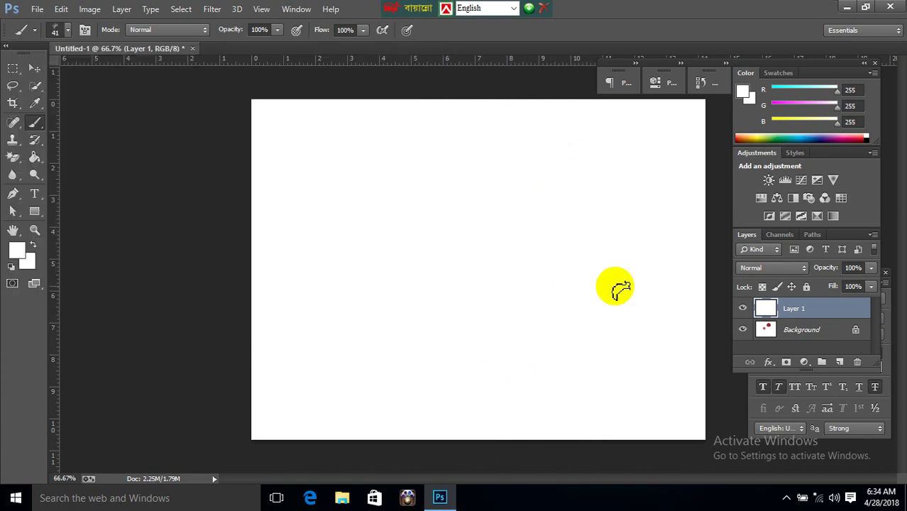
pyautogui.click(20, 256)
pyautogui.click(435, 163)
pyautogui.click(578, 113)
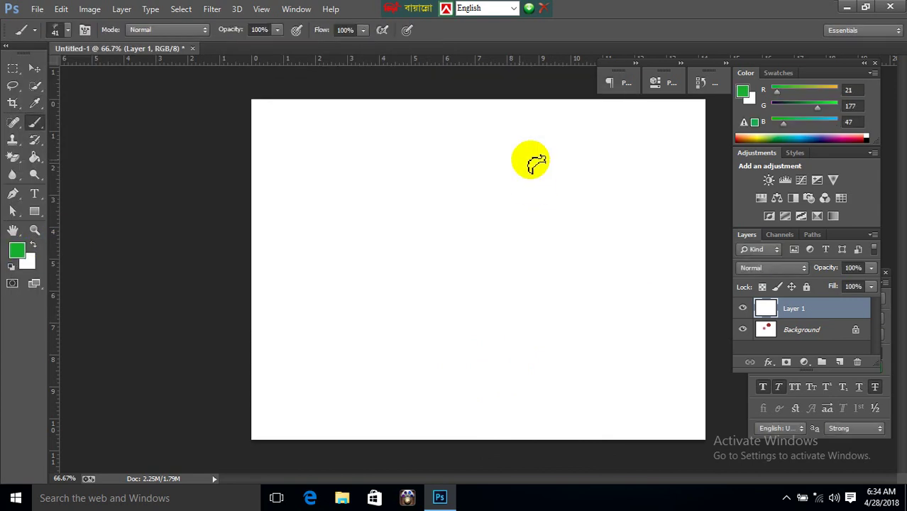
pyautogui.moveTo(390, 236); pyautogui.dragTo(434, 388)
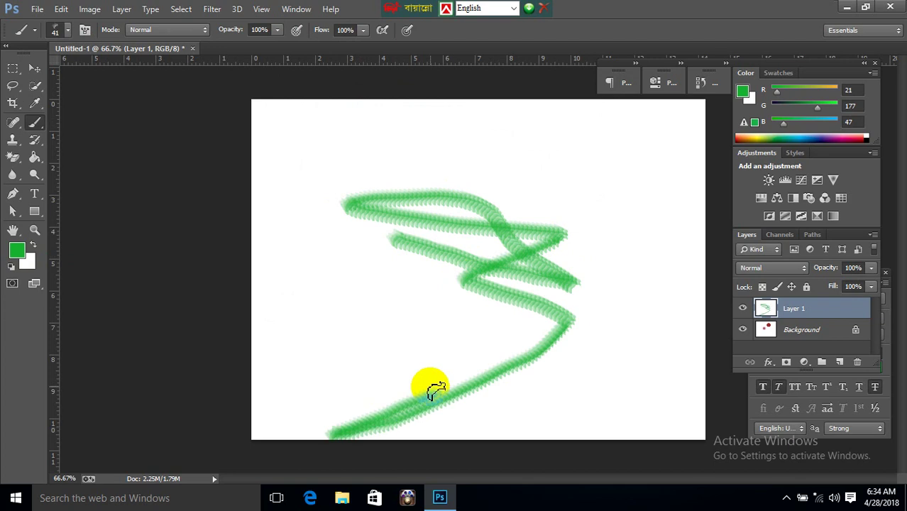
# Step: Load the Special Effect Brushes library in place of the current set and select the butterfly tip
pyautogui.click(66, 31)
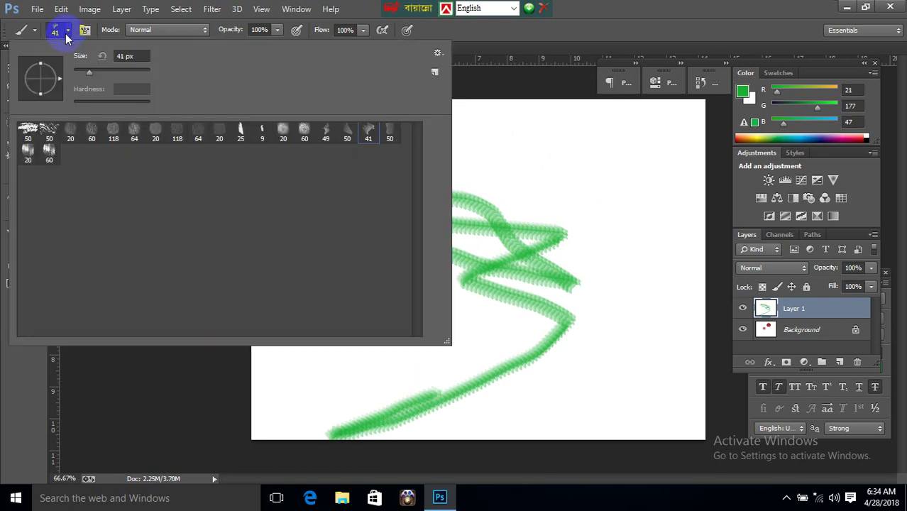
pyautogui.click(437, 53)
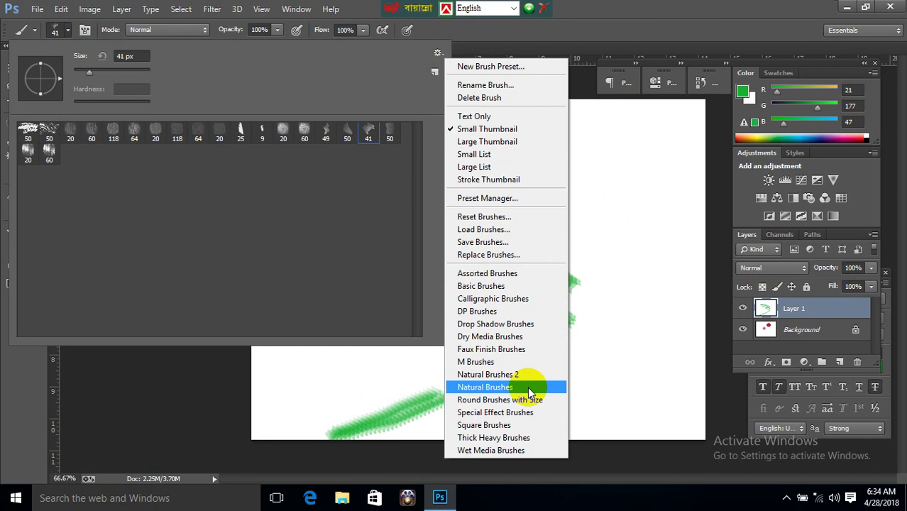
pyautogui.click(525, 411)
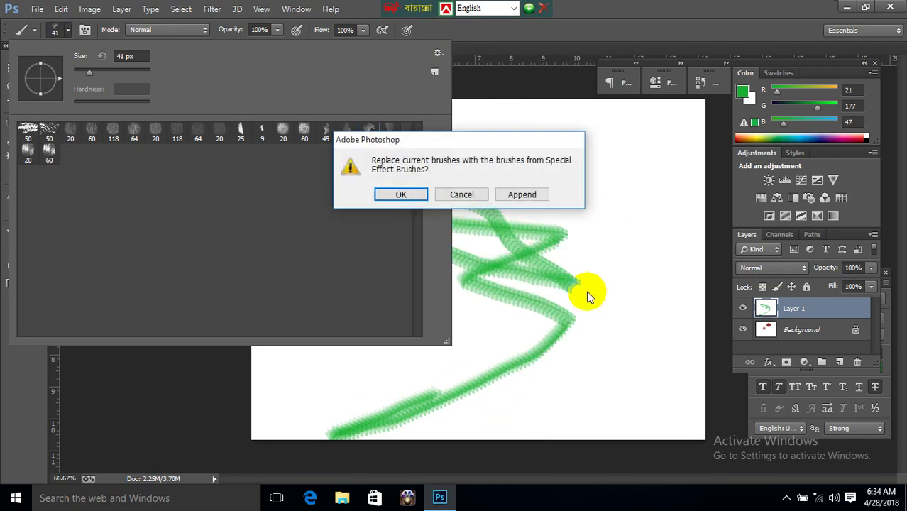
pyautogui.click(403, 200)
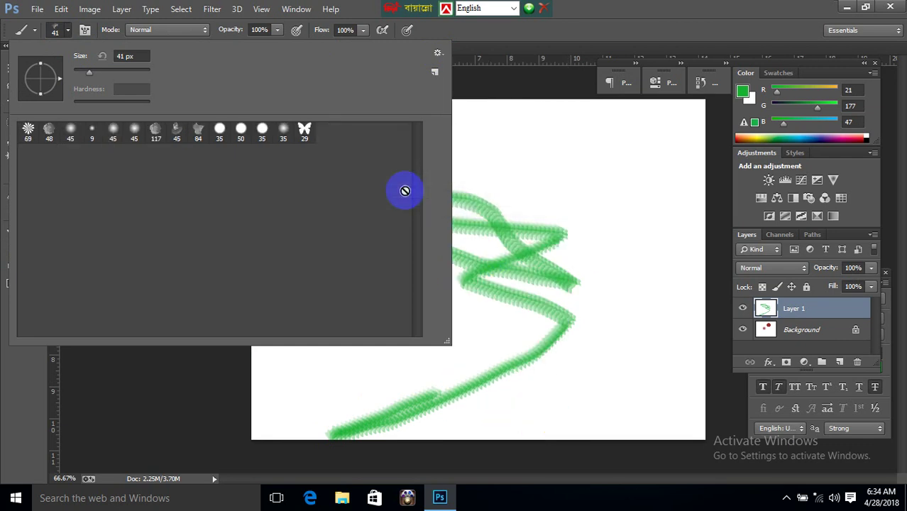
pyautogui.click(304, 129)
pyautogui.click(608, 24)
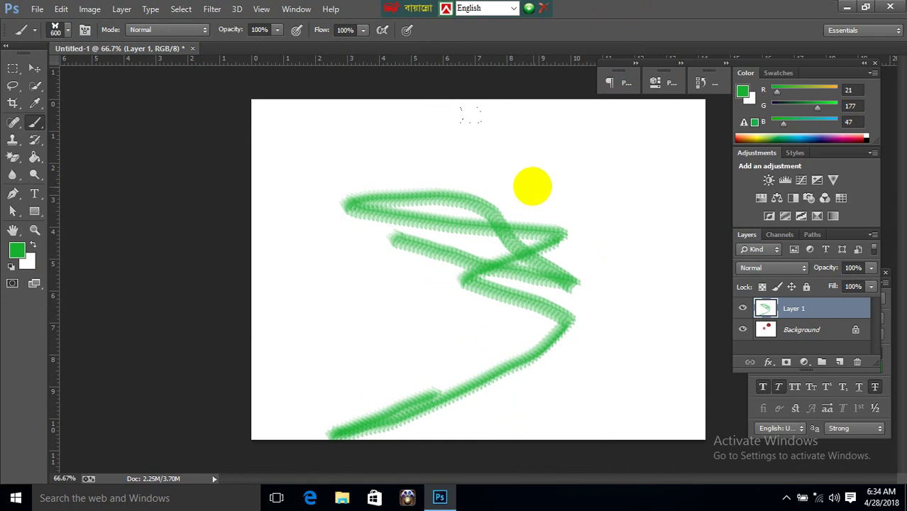
# Step: Stamp colourful butterflies across the canvas, switching the foreground colour to pink
pyautogui.click(364, 283)
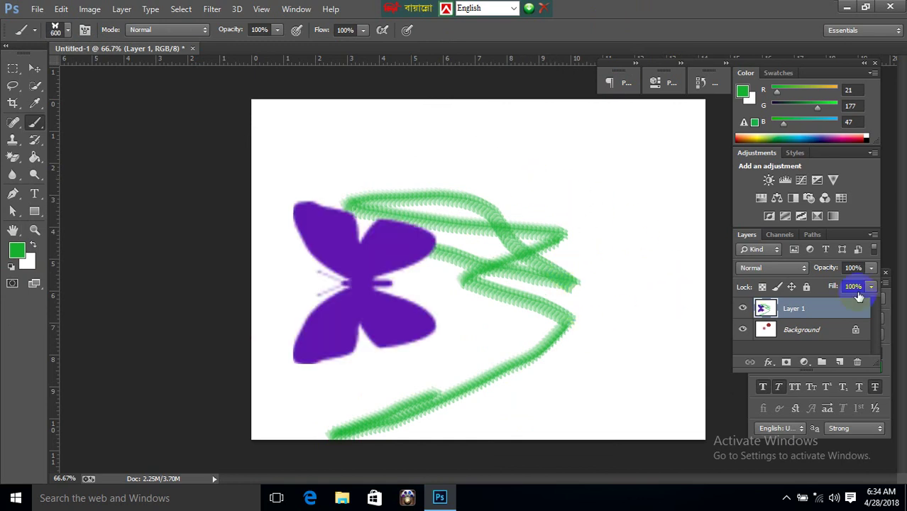
pyautogui.click(16, 249)
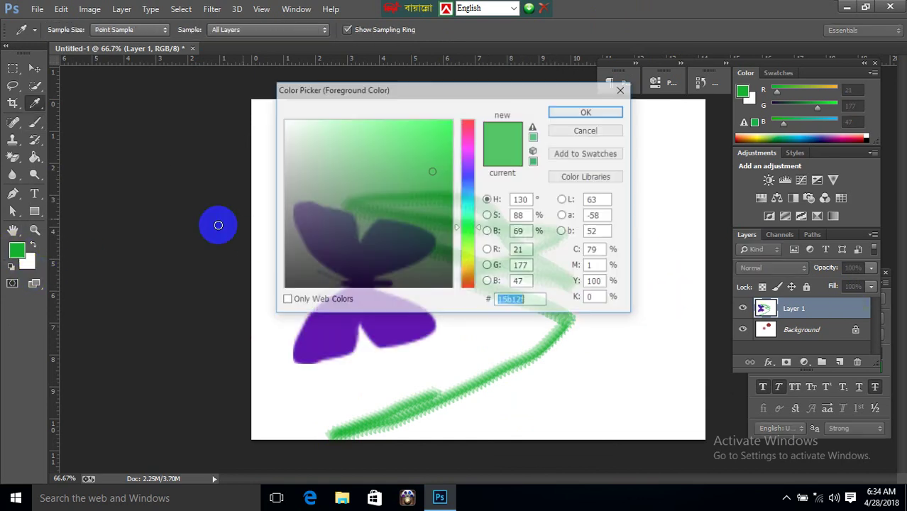
pyautogui.click(425, 143)
pyautogui.moveTo(468, 164); pyautogui.dragTo(447, 126)
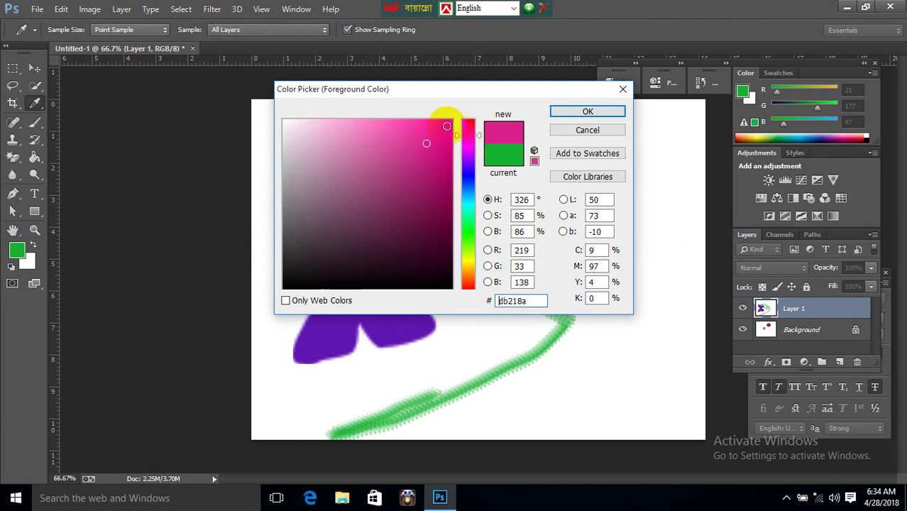
pyautogui.click(588, 111)
pyautogui.click(603, 209)
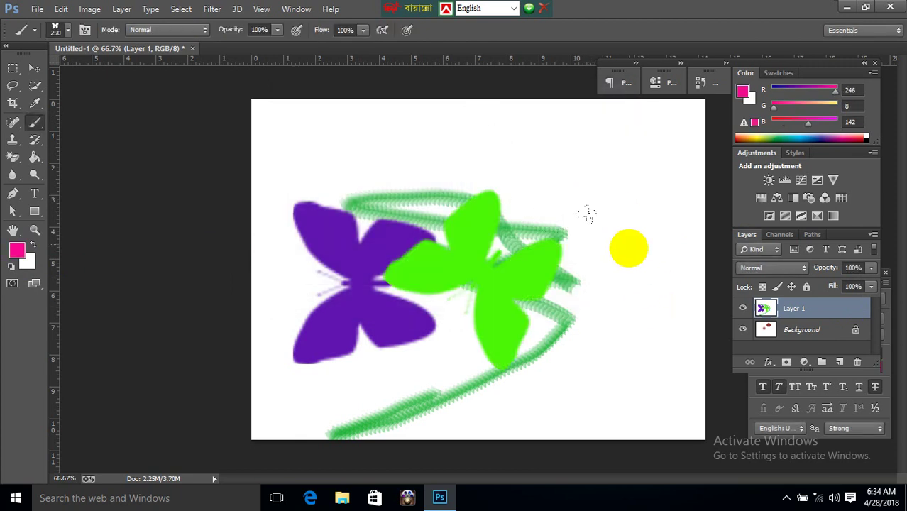
pyautogui.moveTo(627, 247)
pyautogui.mouseDown()
pyautogui.moveTo(621, 202)
pyautogui.moveTo(550, 155)
pyautogui.moveTo(461, 142)
pyautogui.moveTo(587, 319)
pyautogui.moveTo(394, 325)
pyautogui.moveTo(131, 168)
pyautogui.mouseUp()
pyautogui.moveTo(339, 146)
pyautogui.mouseDown()
pyautogui.moveTo(507, 180)
pyautogui.moveTo(632, 255)
pyautogui.mouseUp()
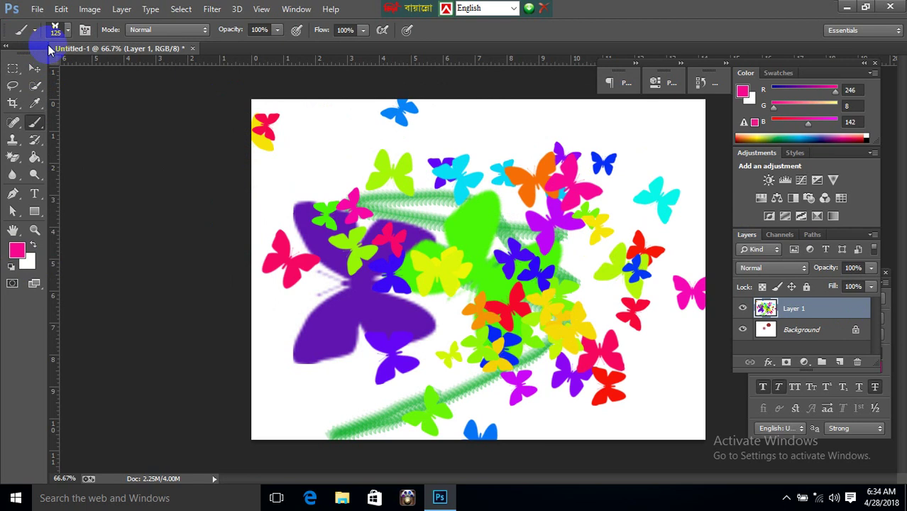
# Step: Enlarge the 69 px flower brush and paint large pink flowers across the upper-left
pyautogui.click(68, 31)
pyautogui.click(27, 129)
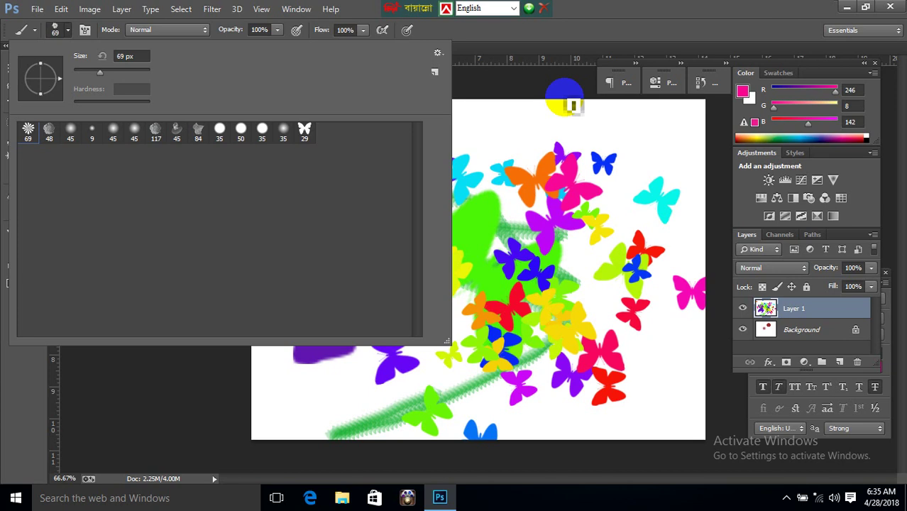
pyautogui.click(570, 106)
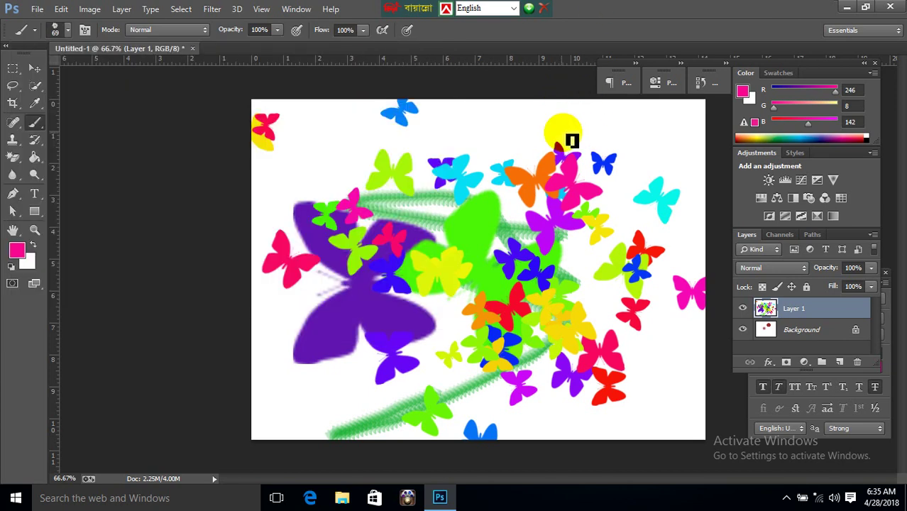
pyautogui.press(']')
pyautogui.press(']')
pyautogui.press(']')
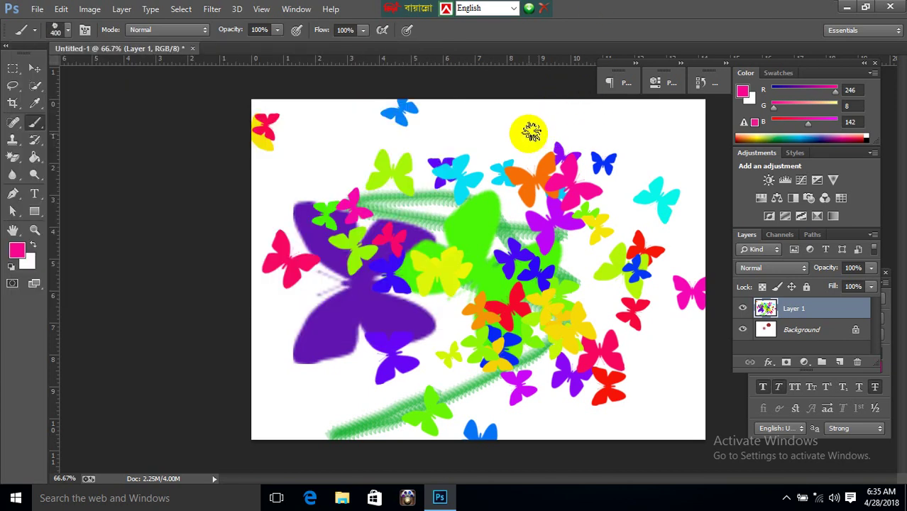
pyautogui.press(']')
pyautogui.moveTo(520, 128); pyautogui.dragTo(384, 115)
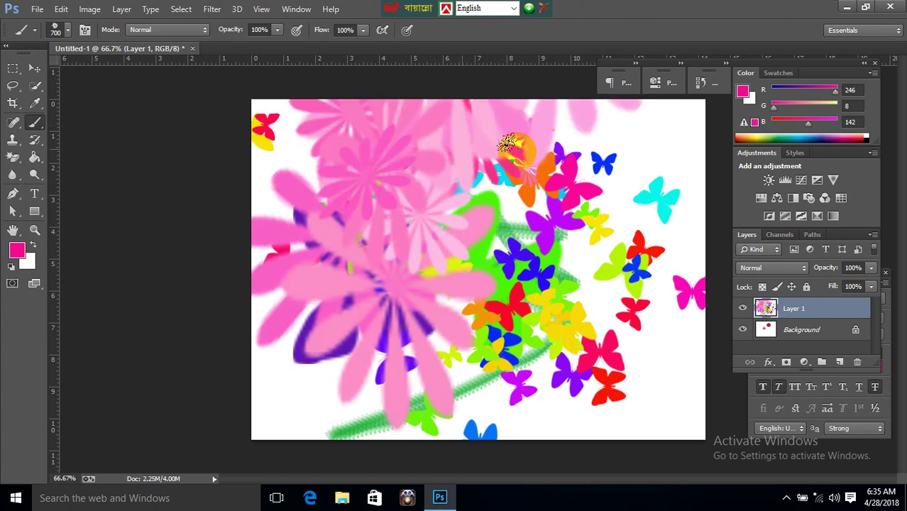
pyautogui.press('[')
pyautogui.press('[')
pyautogui.press('[')
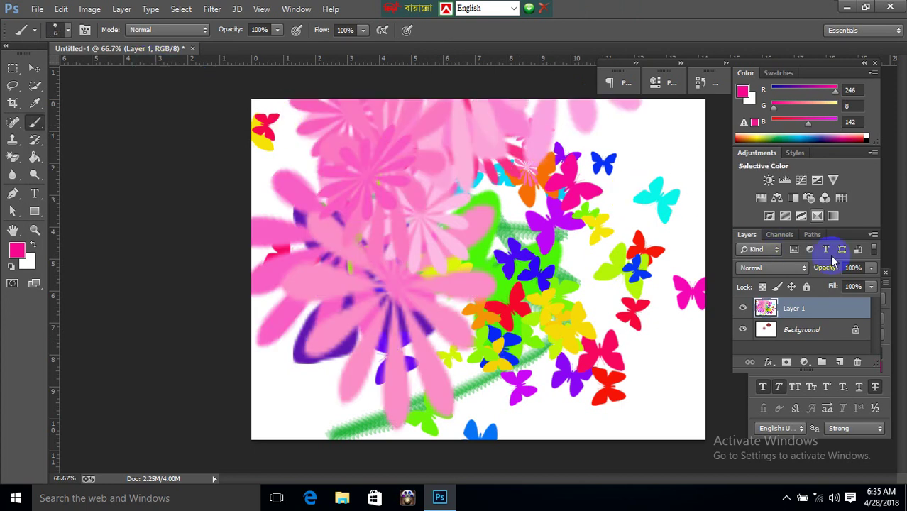
# Step: Hide Layer 1, add Layer 2, and fill it with a very dark colour
pyautogui.click(743, 307)
pyautogui.click(839, 363)
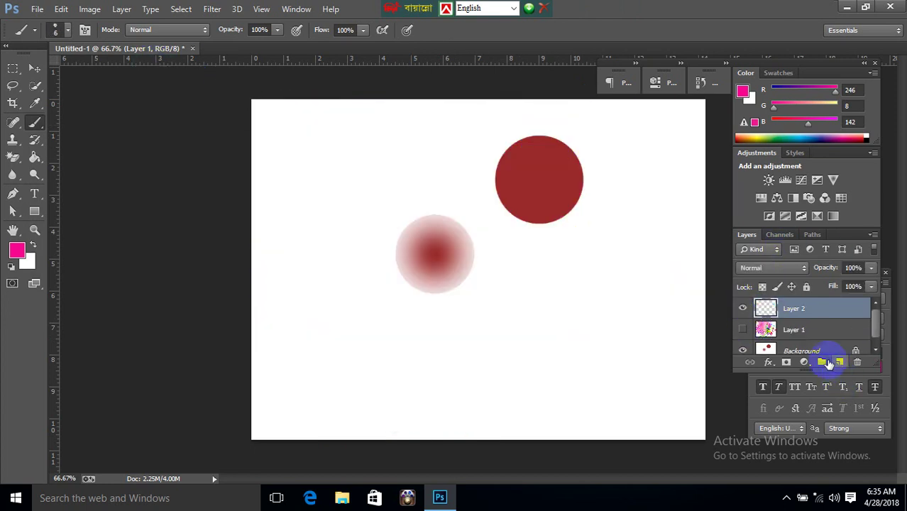
pyautogui.click(35, 157)
pyautogui.click(365, 182)
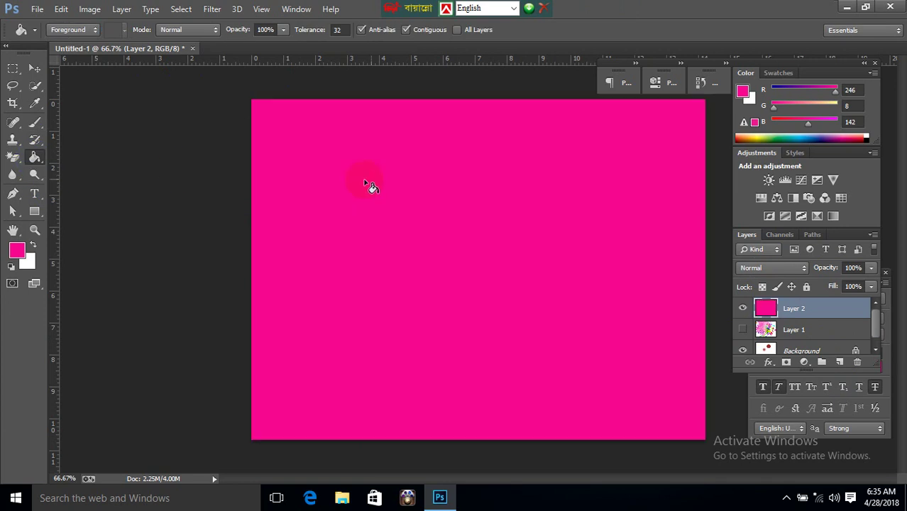
pyautogui.click(17, 249)
pyautogui.click(286, 123)
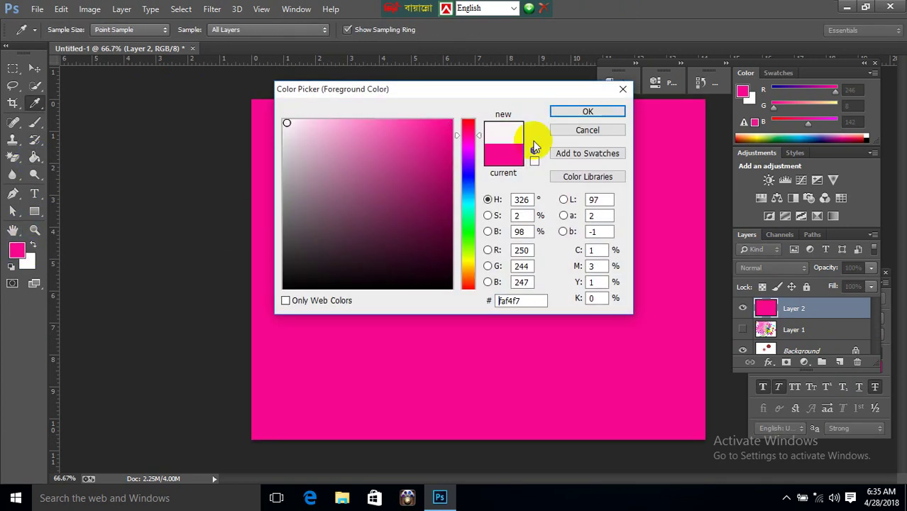
pyautogui.click(331, 265)
pyautogui.click(570, 112)
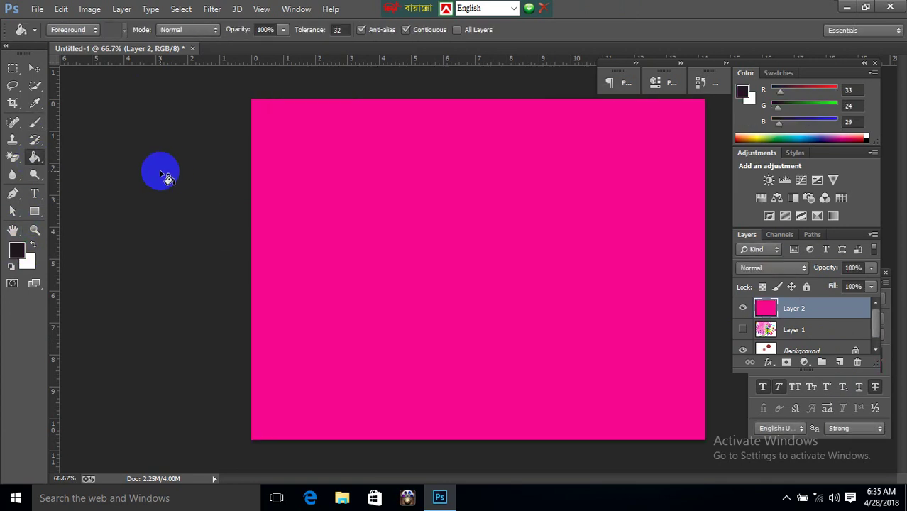
pyautogui.click(348, 193)
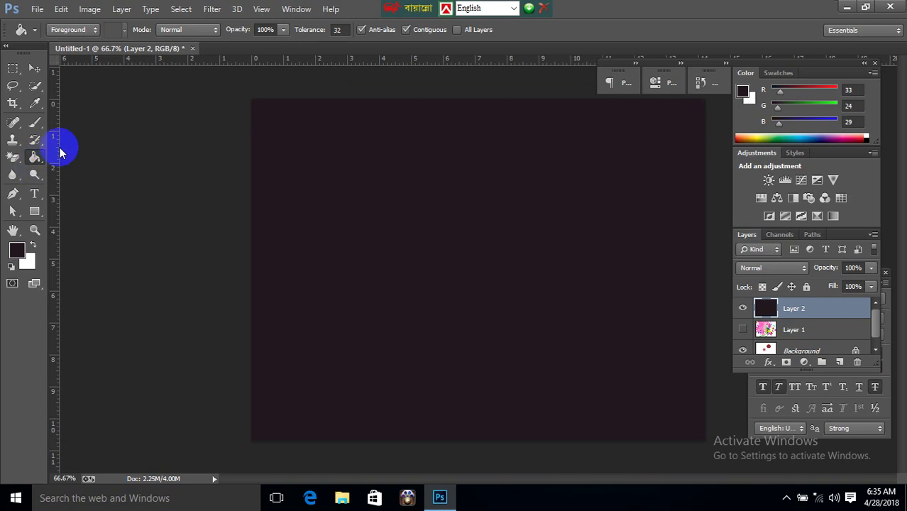
# Step: Paint a light stroke, then set the foreground to green and paint a green stroke
pyautogui.click(35, 122)
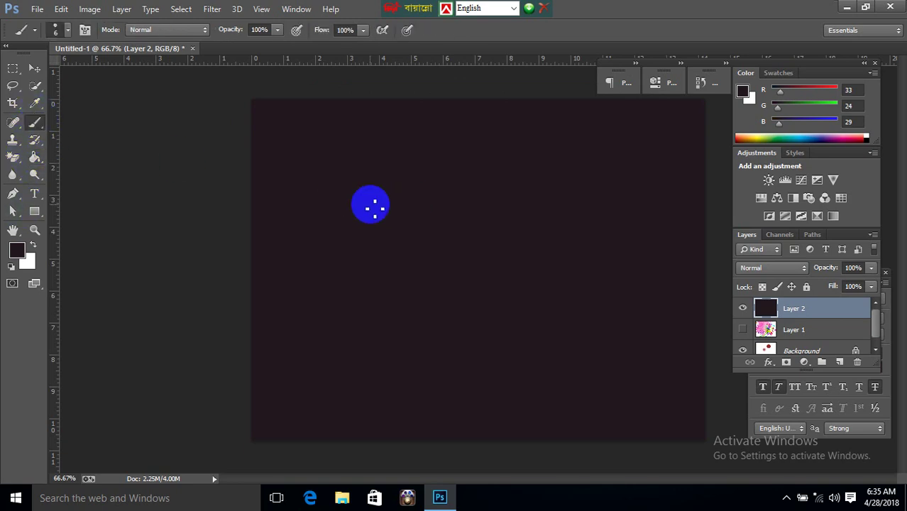
pyautogui.moveTo(368, 204); pyautogui.dragTo(459, 232)
pyautogui.click(17, 250)
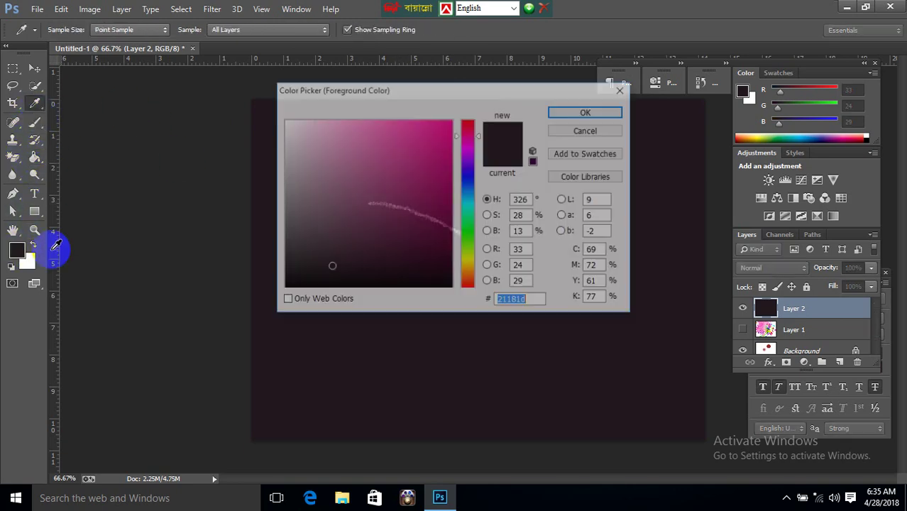
pyautogui.click(380, 152)
pyautogui.click(448, 193)
pyautogui.click(468, 244)
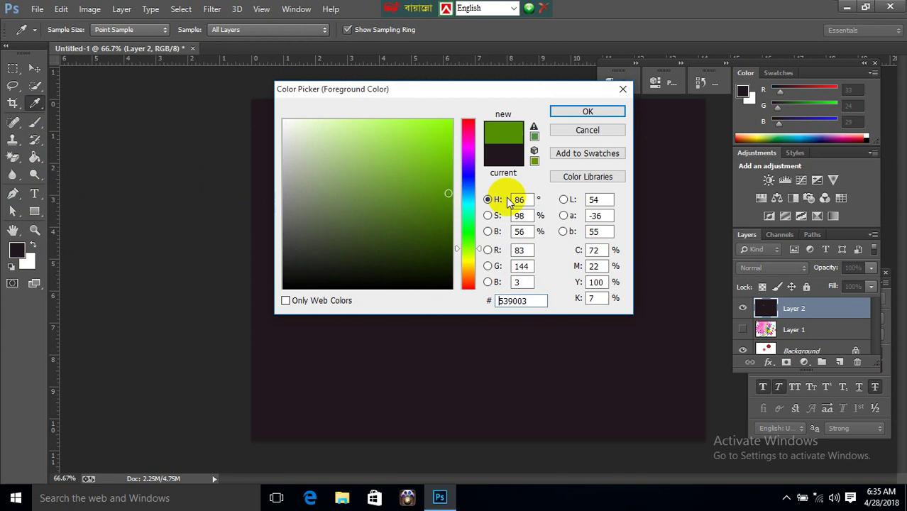
pyautogui.click(588, 112)
pyautogui.moveTo(481, 164)
pyautogui.mouseDown()
pyautogui.moveTo(532, 183)
pyautogui.moveTo(550, 218)
pyautogui.mouseUp()
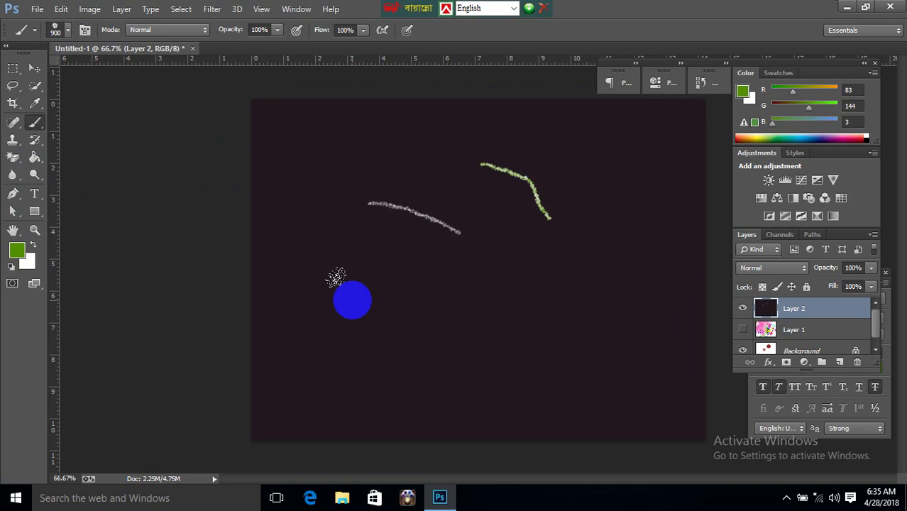
# Step: Scatter large and smaller white and green flower dabs, then hide Layer 2
pyautogui.click(348, 284)
pyautogui.press('[')
pyautogui.press('[')
pyautogui.press('[')
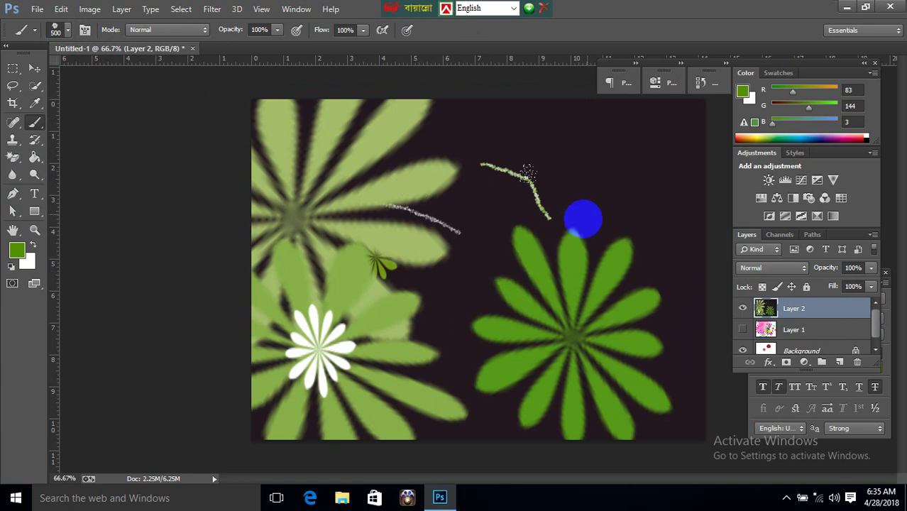
pyautogui.click(624, 174)
pyautogui.moveTo(528, 183)
pyautogui.mouseDown()
pyautogui.moveTo(468, 298)
pyautogui.moveTo(684, 313)
pyautogui.mouseUp()
pyautogui.moveTo(542, 133)
pyautogui.mouseDown()
pyautogui.moveTo(445, 119)
pyautogui.moveTo(562, 146)
pyautogui.moveTo(492, 365)
pyautogui.mouseUp()
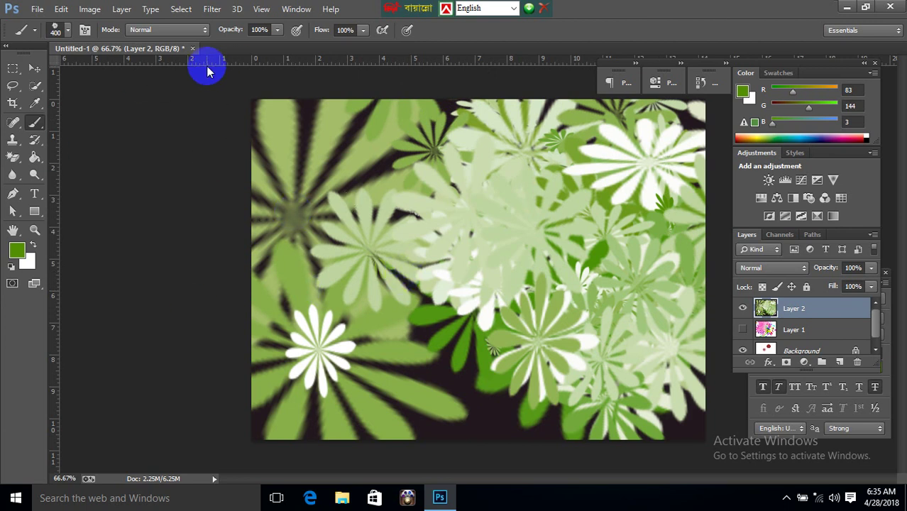
pyautogui.click(742, 308)
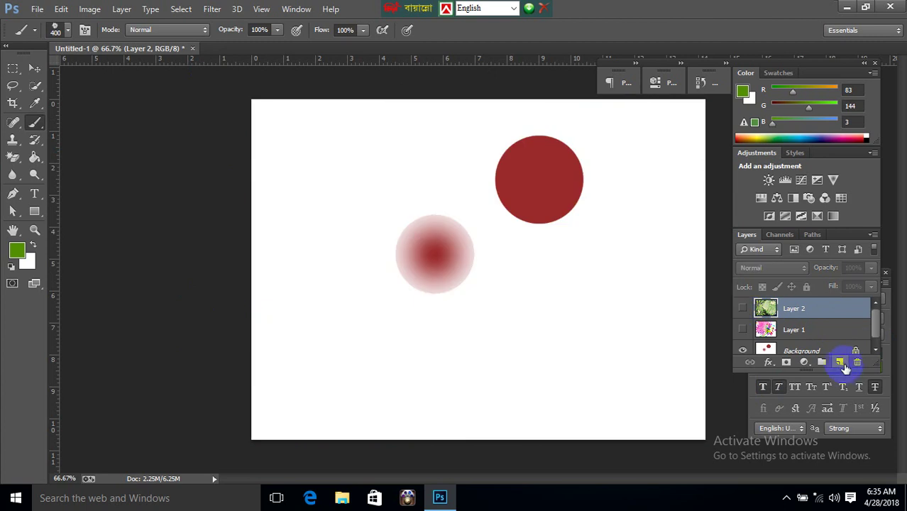
# Step: Add Layer 3 and fill it solid green with the Paint Bucket
pyautogui.click(840, 363)
pyautogui.click(35, 157)
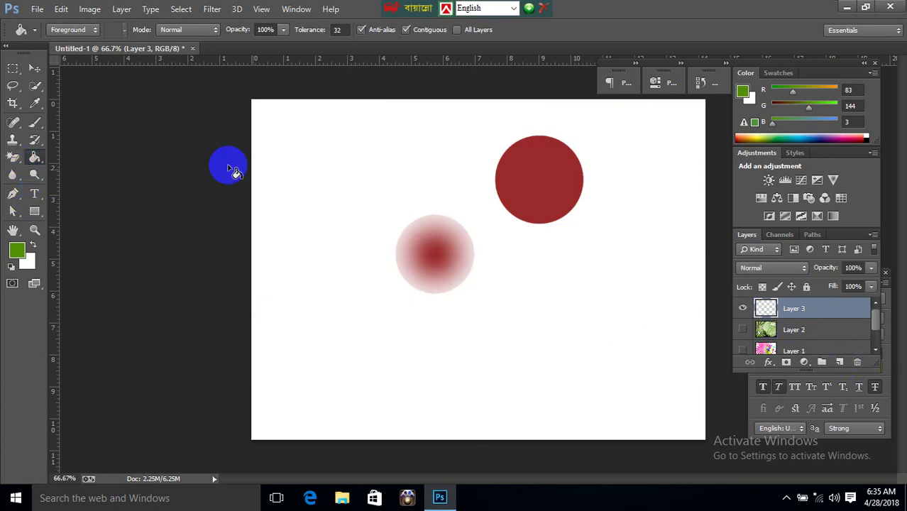
pyautogui.click(321, 164)
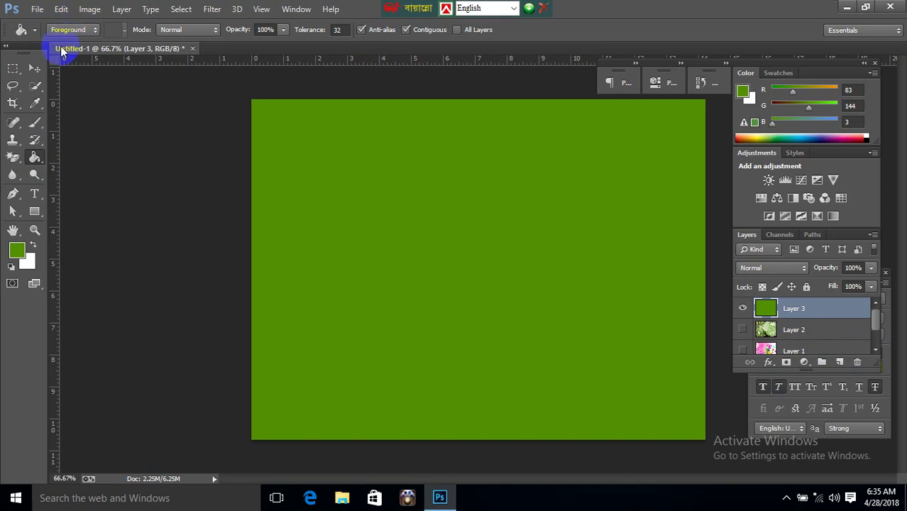
# Step: Bring up the Brush panel via Window > Brush and raise the flower brush spacing to 35%
pyautogui.click(34, 122)
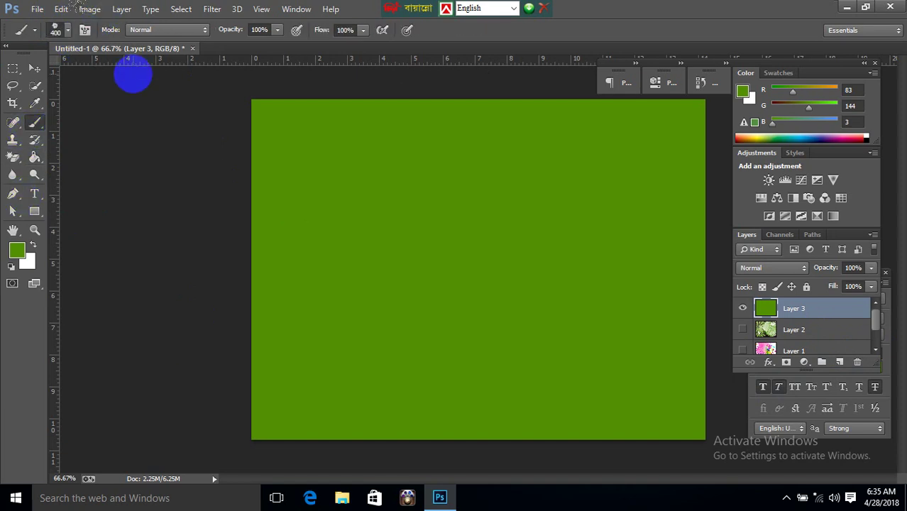
pyautogui.click(296, 10)
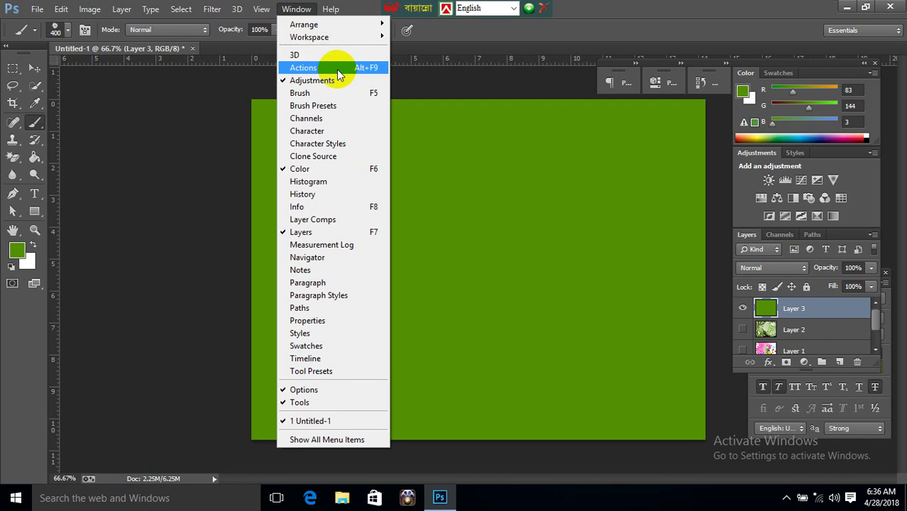
pyautogui.click(327, 93)
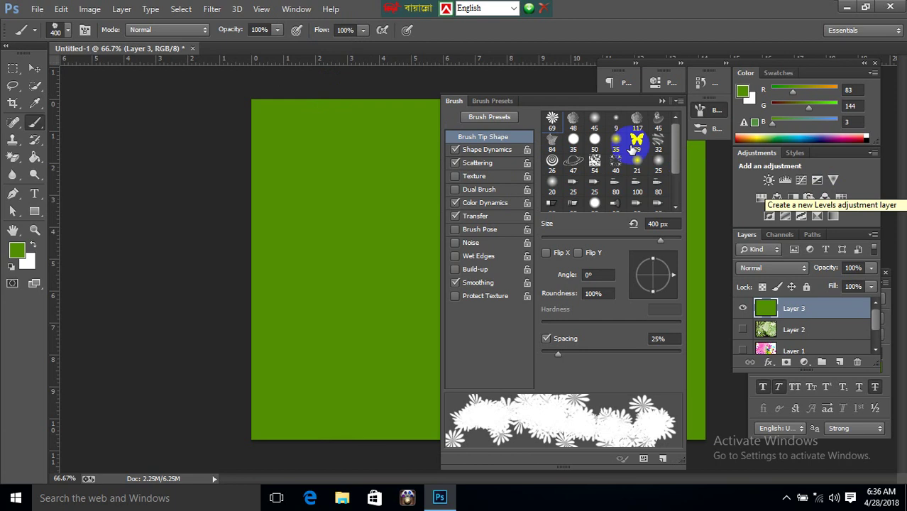
pyautogui.moveTo(544, 103); pyautogui.dragTo(472, 88)
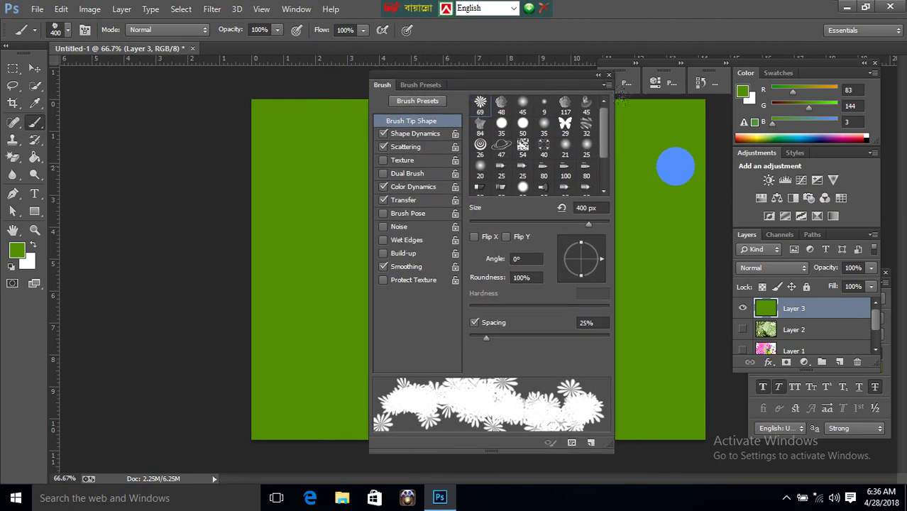
pyautogui.moveTo(608, 145)
pyautogui.mouseDown()
pyautogui.moveTo(603, 178)
pyautogui.moveTo(607, 139)
pyautogui.mouseUp()
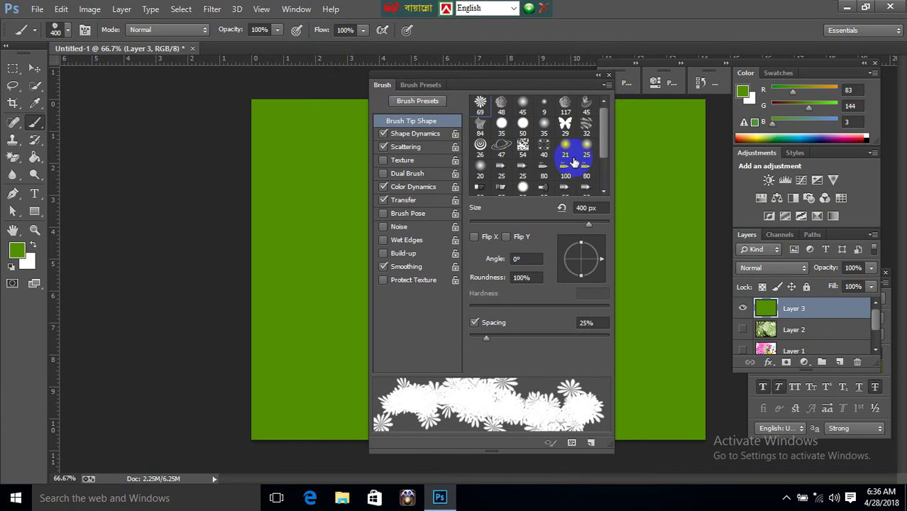
pyautogui.moveTo(605, 124)
pyautogui.mouseDown()
pyautogui.moveTo(605, 160)
pyautogui.moveTo(608, 125)
pyautogui.mouseUp()
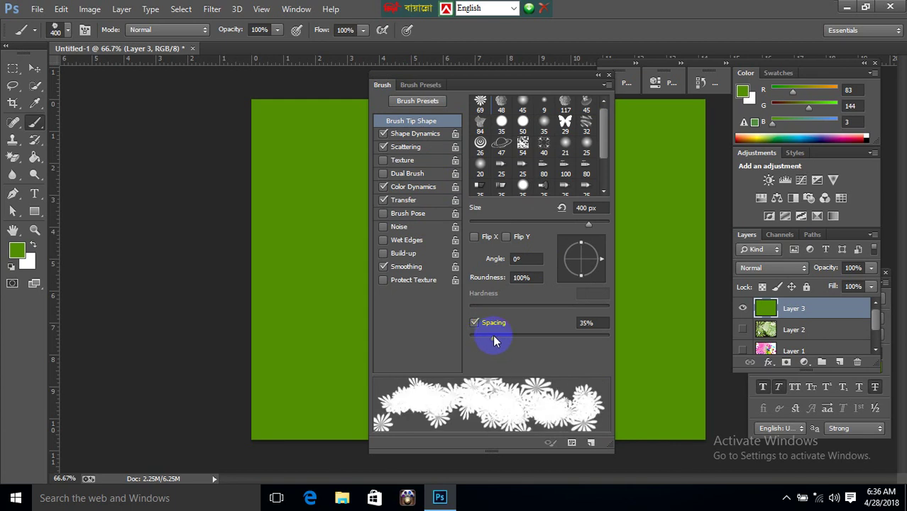
# Step: Pick the hard round tip with 96% hardness and 21 px size, then close Brush settings
pyautogui.moveTo(486, 342)
pyautogui.mouseDown()
pyautogui.moveTo(608, 341)
pyautogui.moveTo(499, 341)
pyautogui.moveTo(507, 338)
pyautogui.mouseUp()
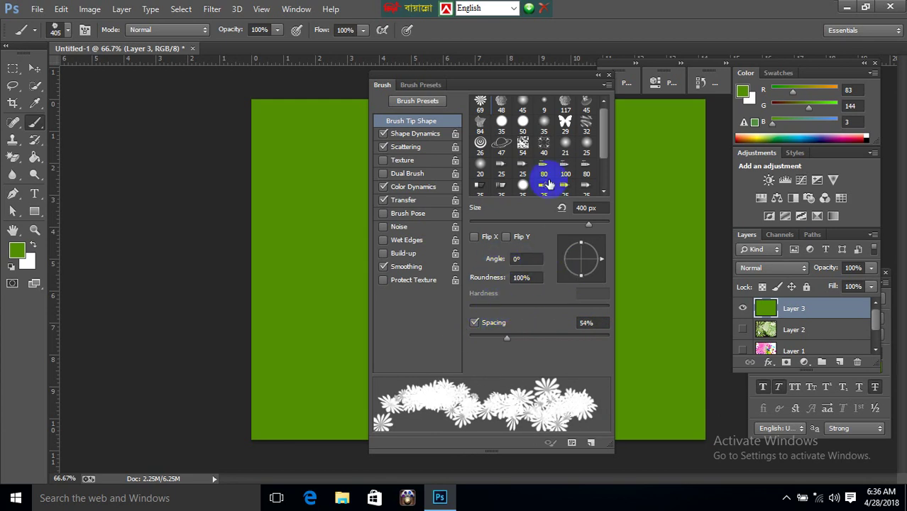
pyautogui.click(522, 121)
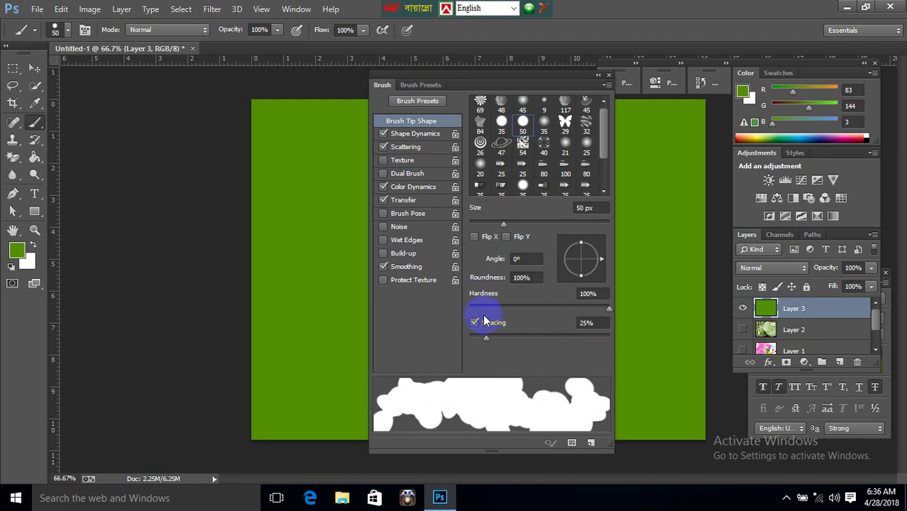
pyautogui.moveTo(608, 308)
pyautogui.mouseDown()
pyautogui.moveTo(567, 310)
pyautogui.moveTo(604, 308)
pyautogui.mouseUp()
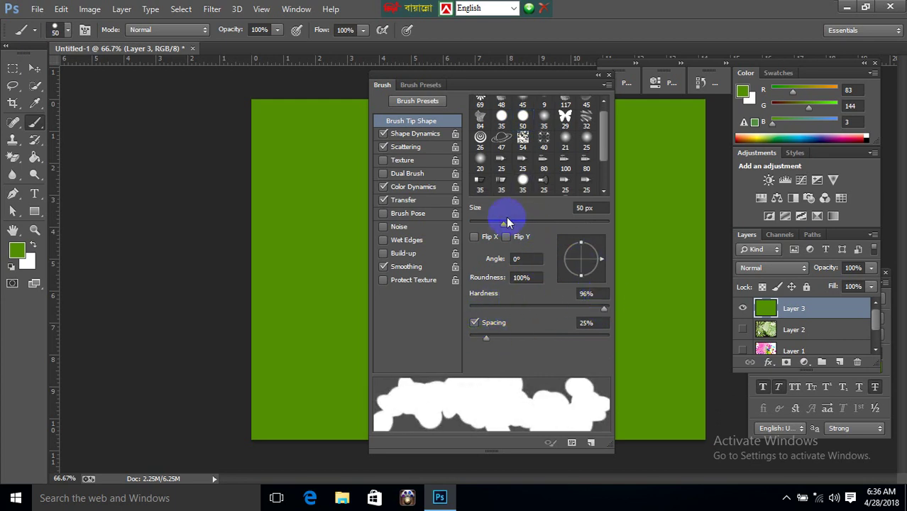
pyautogui.moveTo(503, 225)
pyautogui.mouseDown()
pyautogui.moveTo(480, 227)
pyautogui.moveTo(509, 227)
pyautogui.mouseUp()
pyautogui.click(420, 85)
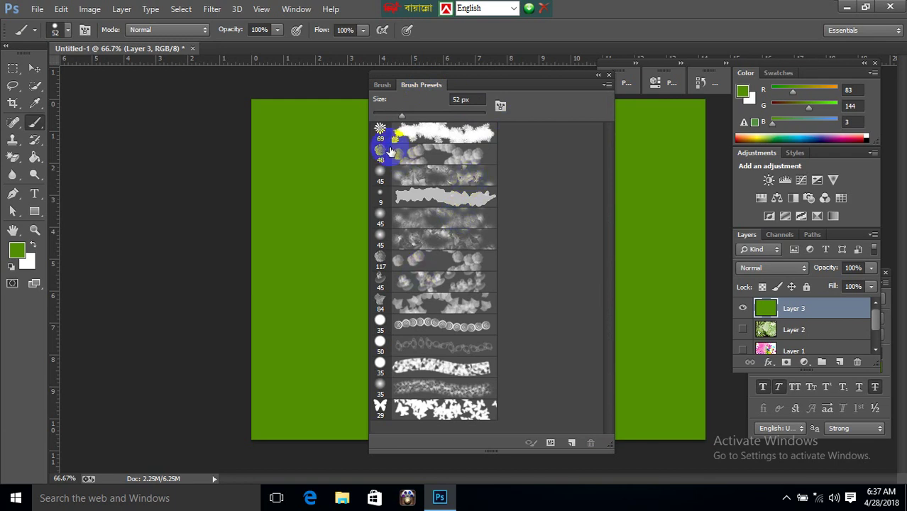
pyautogui.moveTo(393, 115); pyautogui.dragTo(384, 115)
pyautogui.click(381, 85)
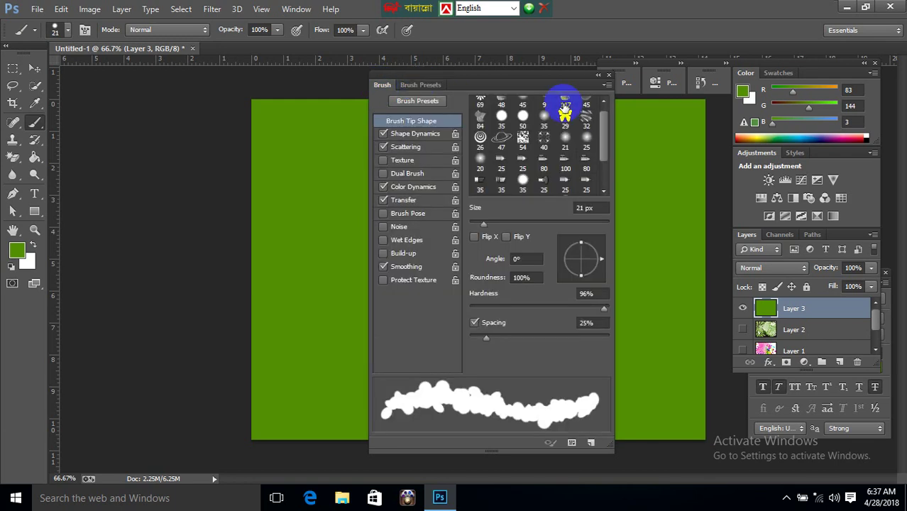
pyautogui.click(608, 76)
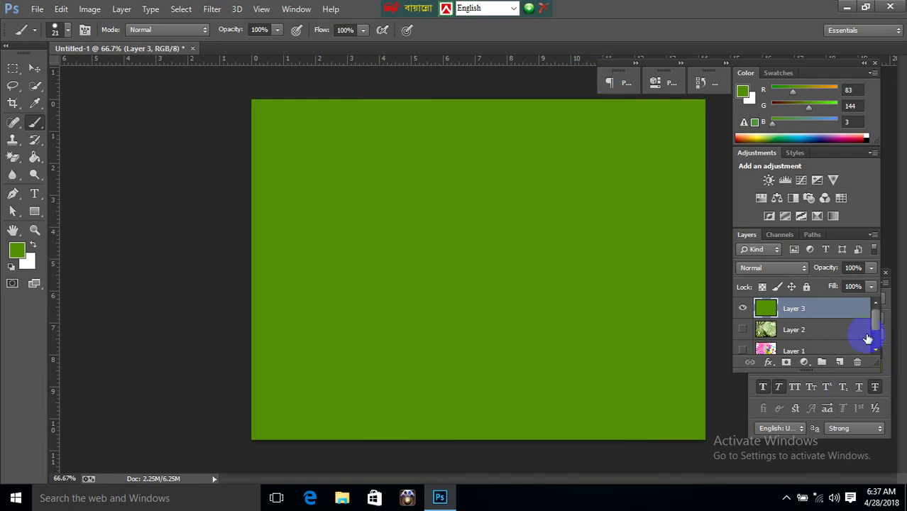
# Step: Delete Layers 3, 2 and 1, then expand the first network in the Wi-Fi list
pyautogui.moveTo(844, 357); pyautogui.dragTo(859, 362)
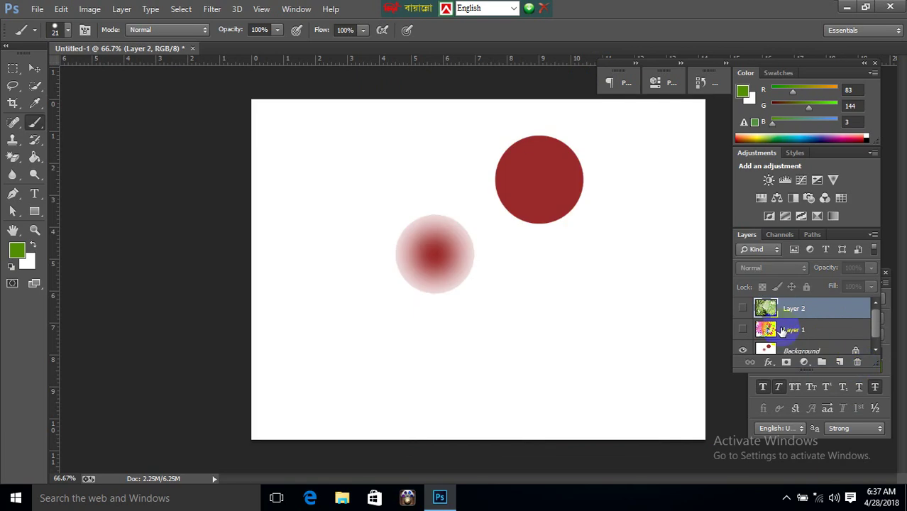
pyautogui.moveTo(796, 328); pyautogui.dragTo(860, 364)
pyautogui.moveTo(769, 306); pyautogui.dragTo(858, 363)
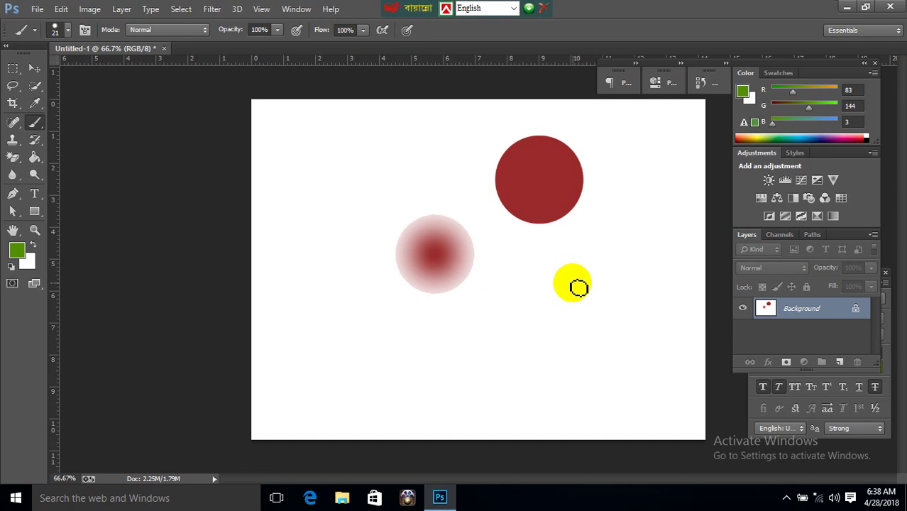
pyautogui.click(817, 498)
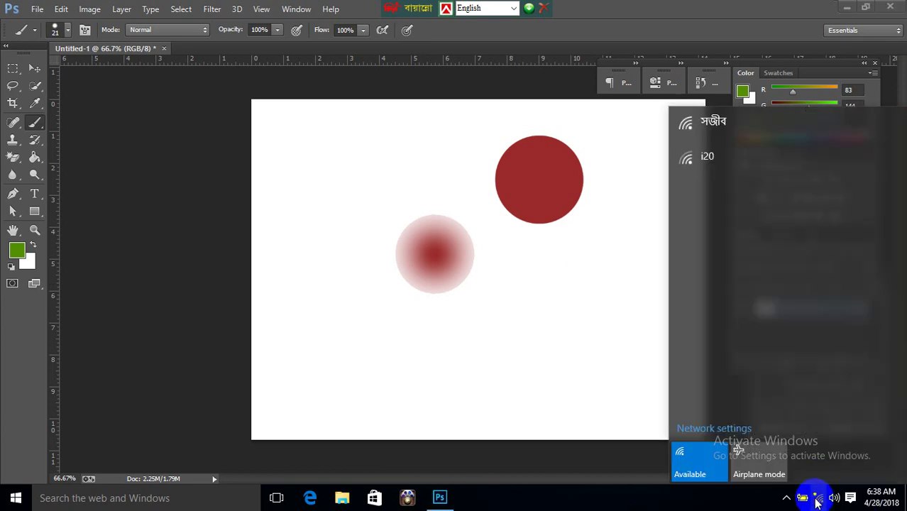
pyautogui.click(753, 139)
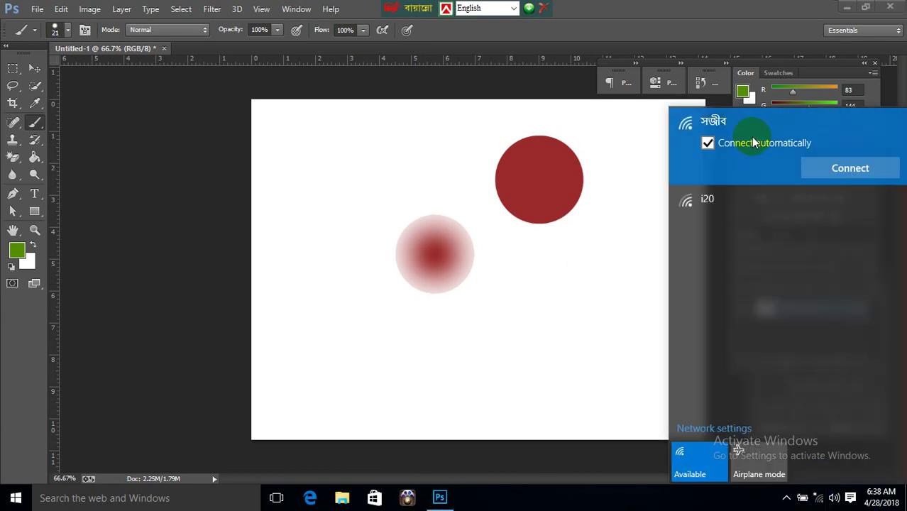
# Step: Connect to the first Wi-Fi network, entering its security key with contact sharing turned off
pyautogui.click(799, 167)
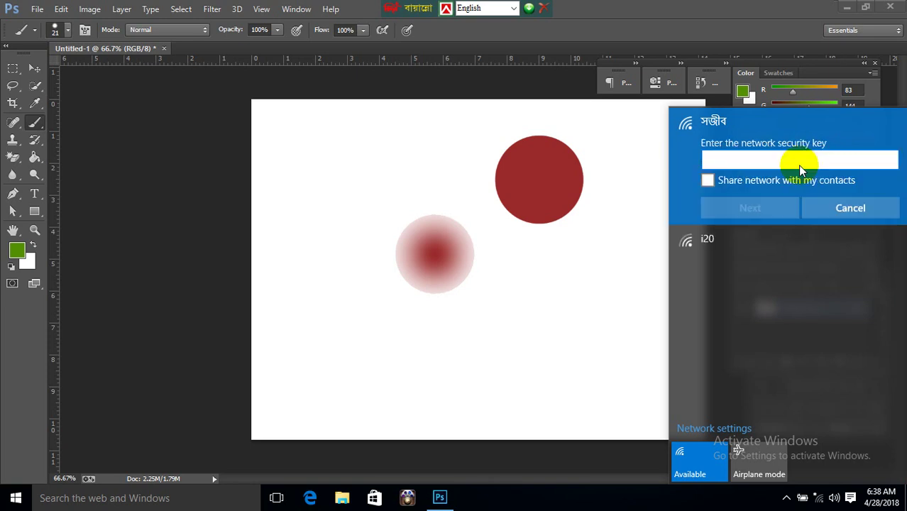
pyautogui.write('•')
pyautogui.click(786, 184)
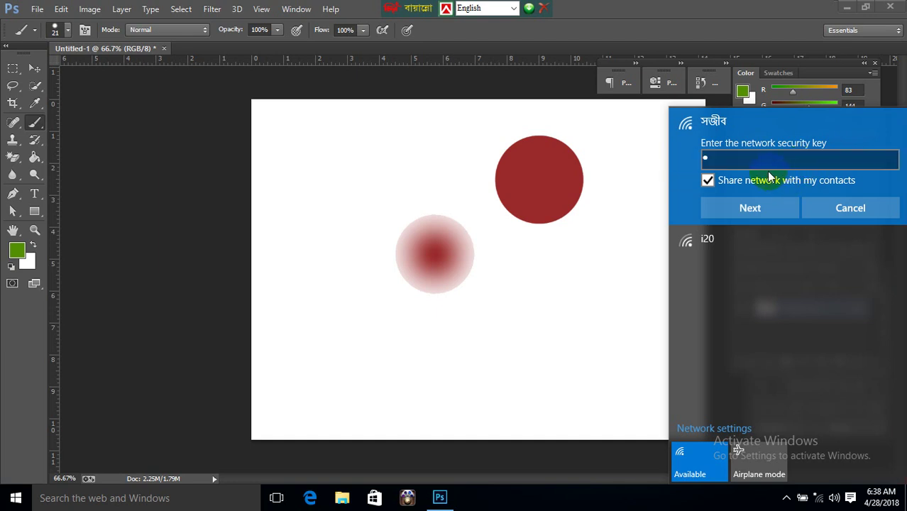
pyautogui.click(752, 180)
pyautogui.click(719, 162)
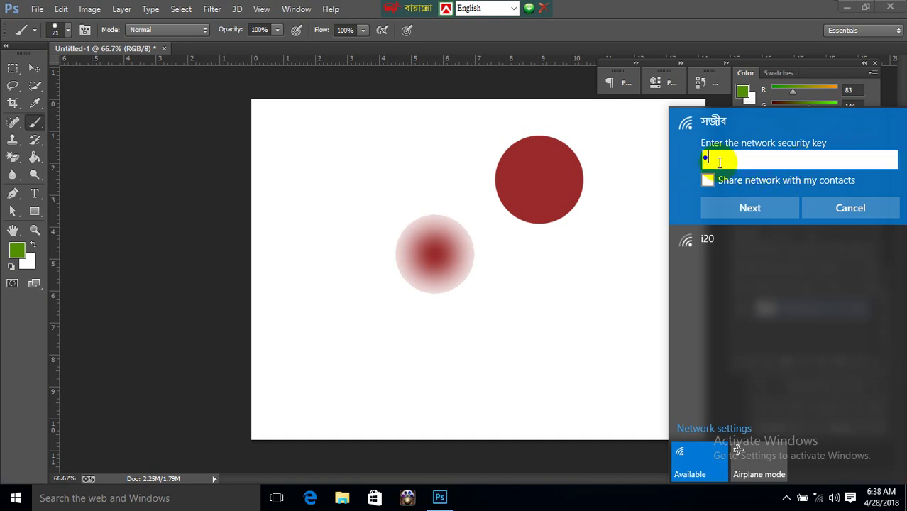
pyautogui.click(707, 181)
pyautogui.click(715, 160)
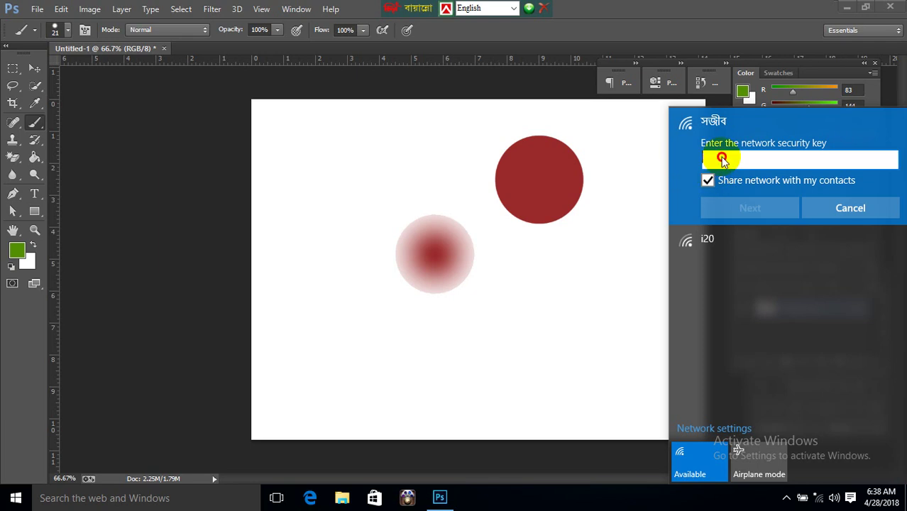
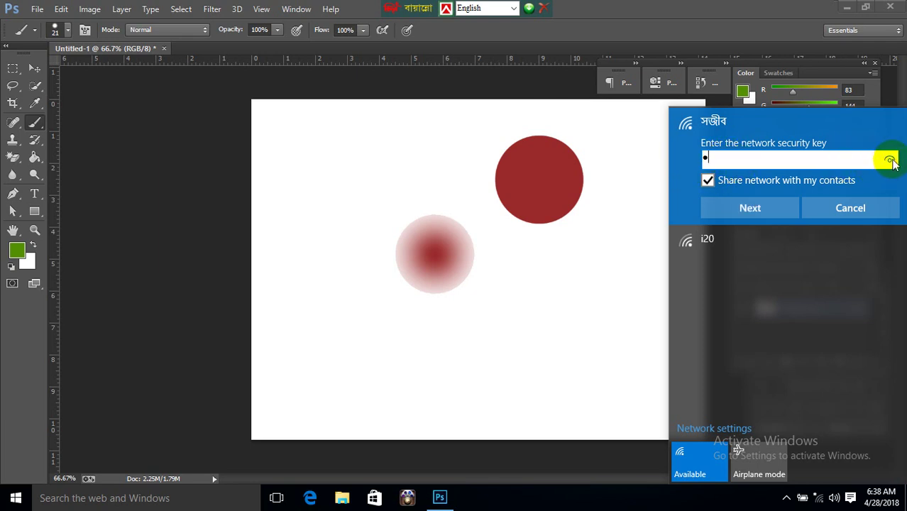
pyautogui.click(707, 180)
pyautogui.click(874, 164)
pyautogui.press('BackSpace')
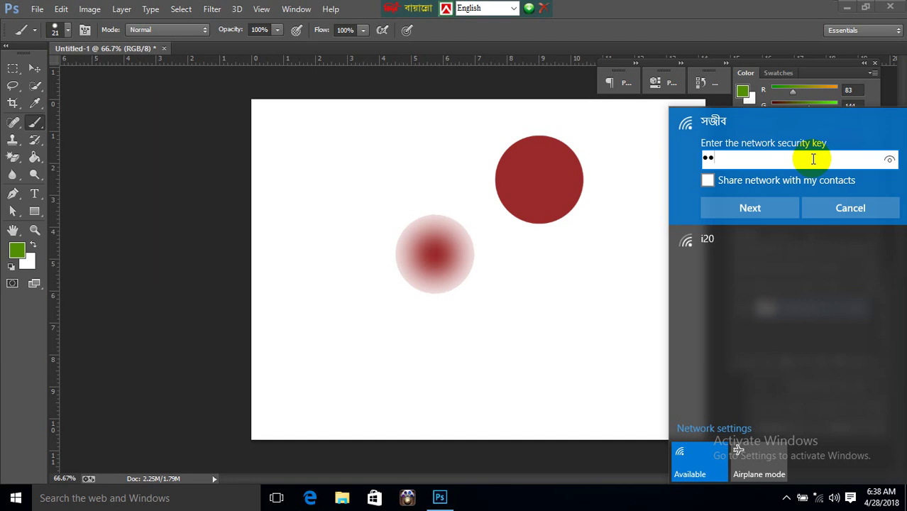
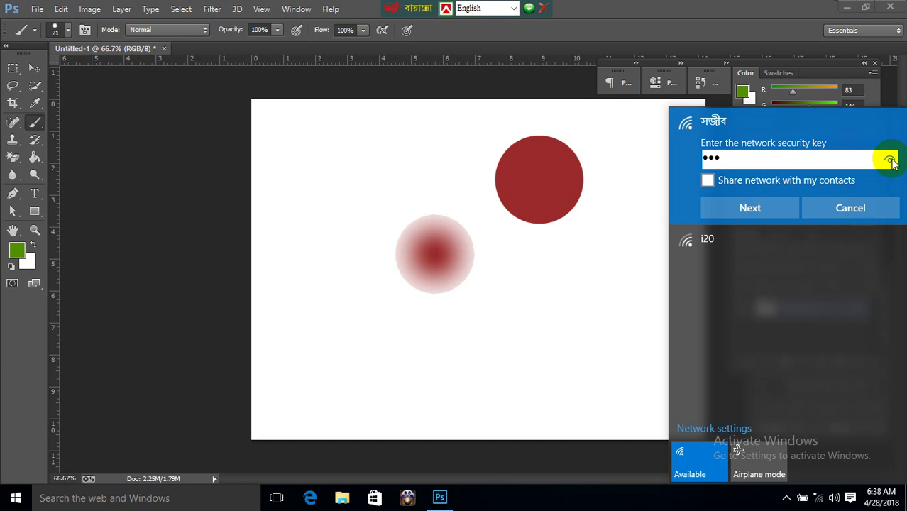
# Step: Reveal and submit the security key, choosing No for PC discoverability
pyautogui.click(888, 162)
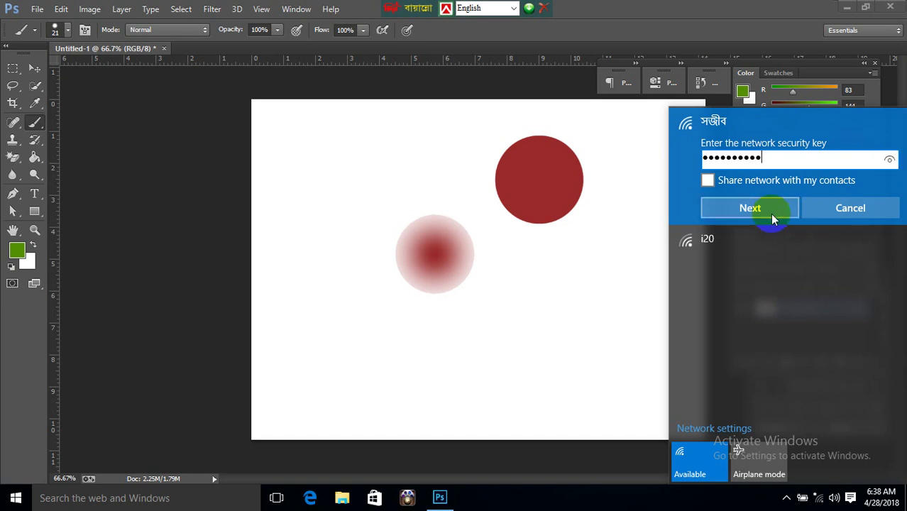
pyautogui.click(768, 208)
pyautogui.click(830, 232)
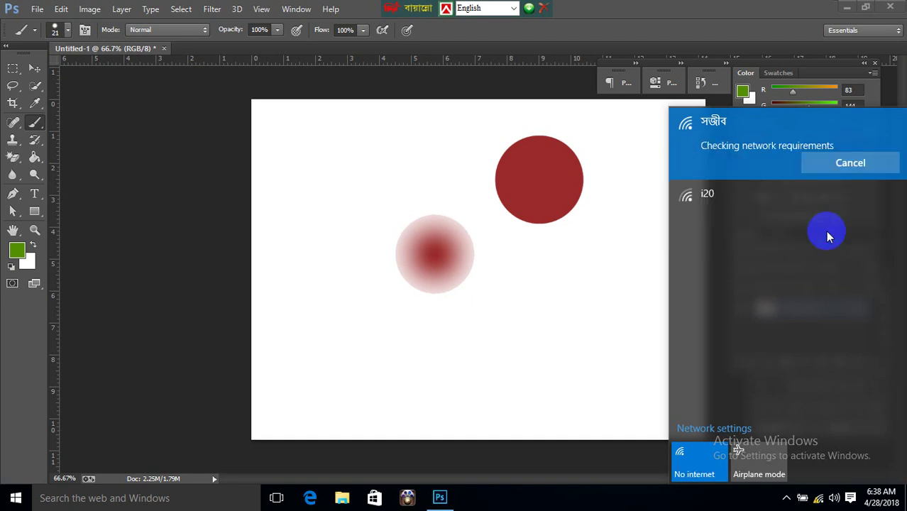
# Step: Minimise Photoshop, launch Chrome, and search Google for 'photoshop brushes free'
pyautogui.click(845, 8)
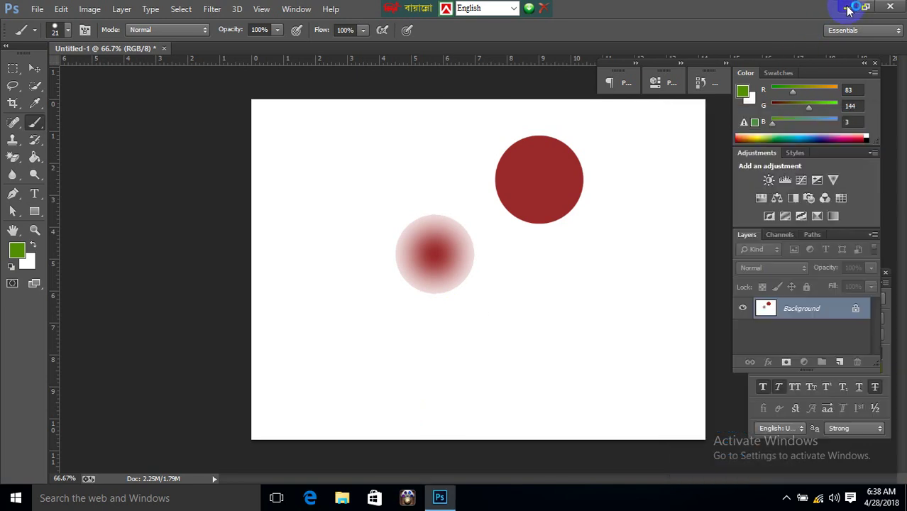
pyautogui.click(845, 8)
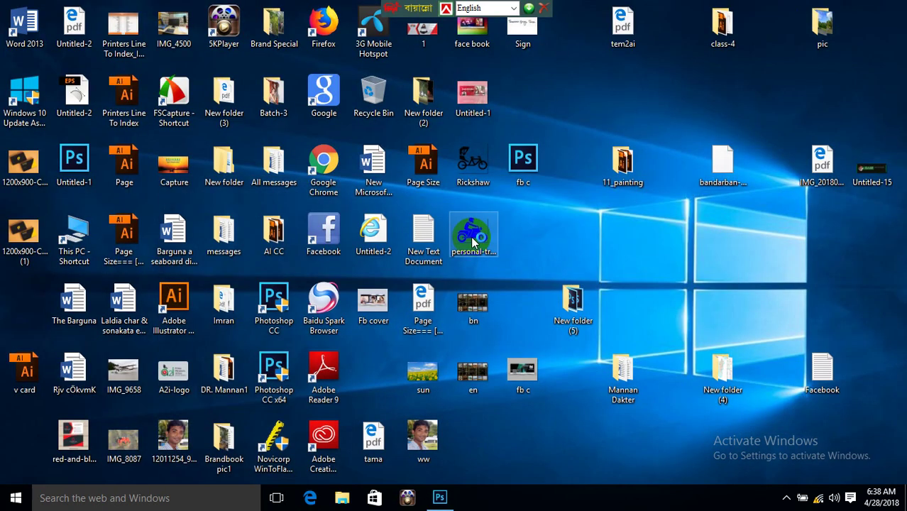
pyautogui.doubleClick(333, 171)
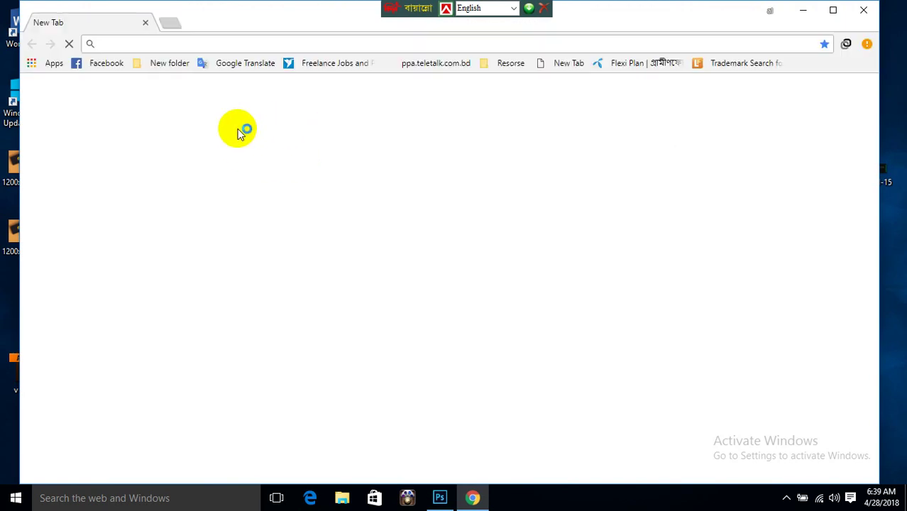
pyautogui.click(167, 27)
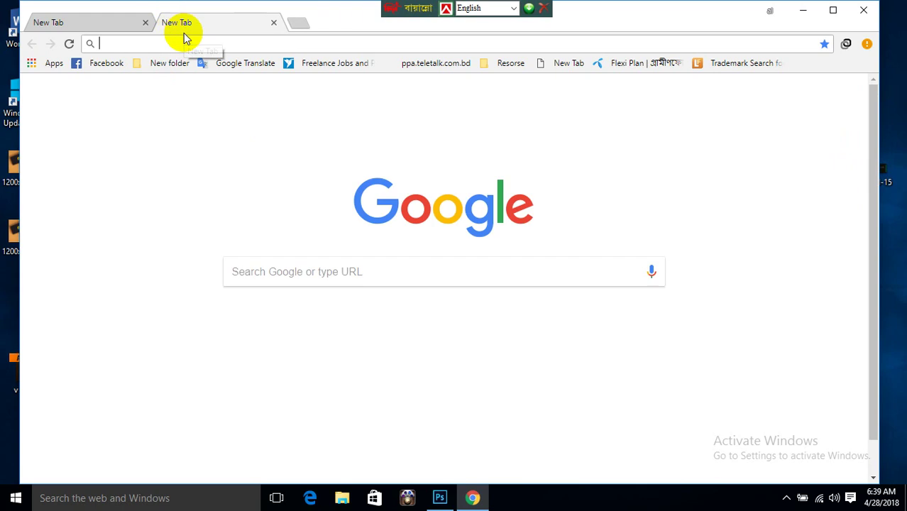
pyautogui.click(291, 271)
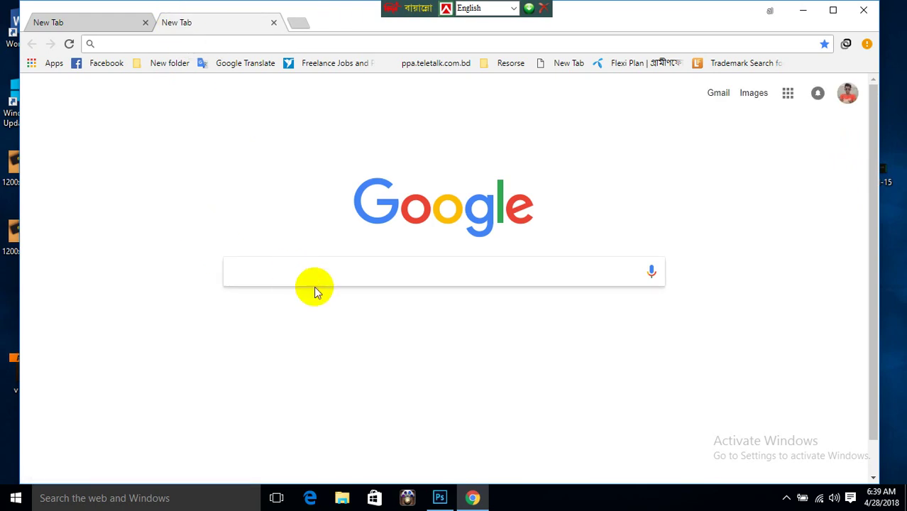
pyautogui.write('phot')
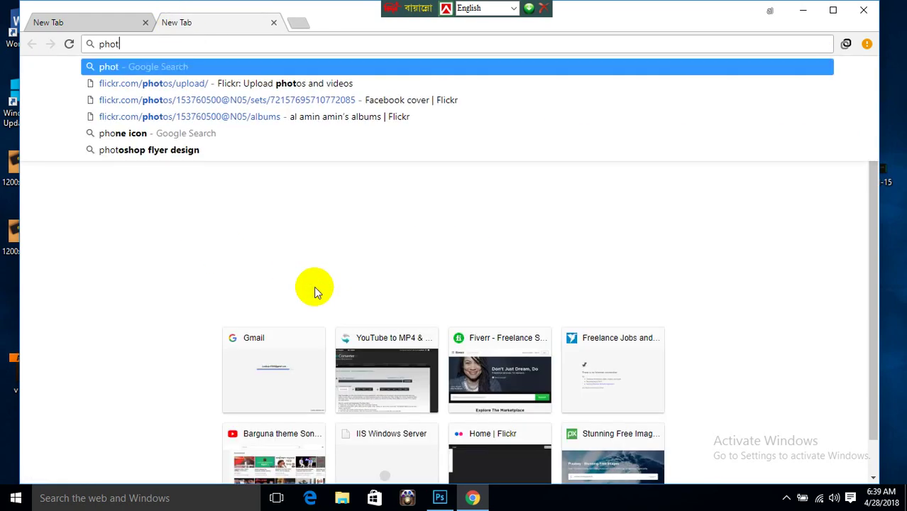
pyautogui.write('o s')
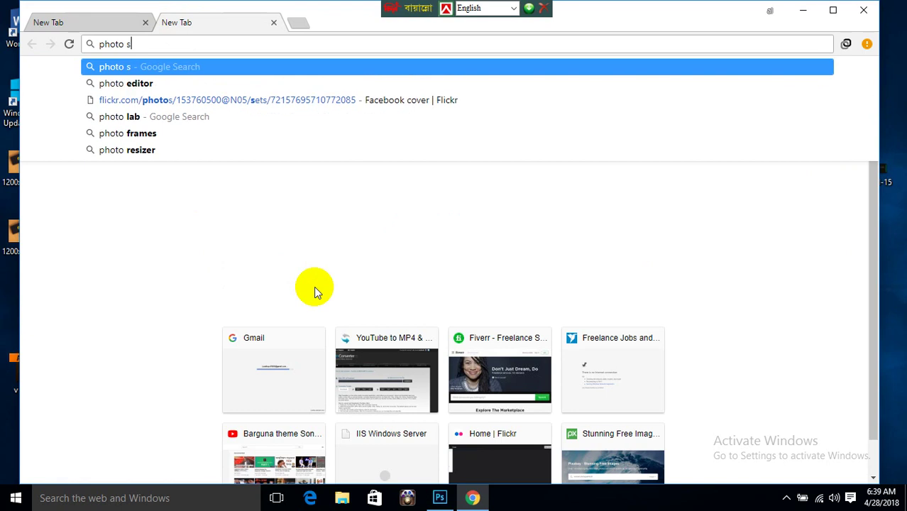
pyautogui.write('hop ')
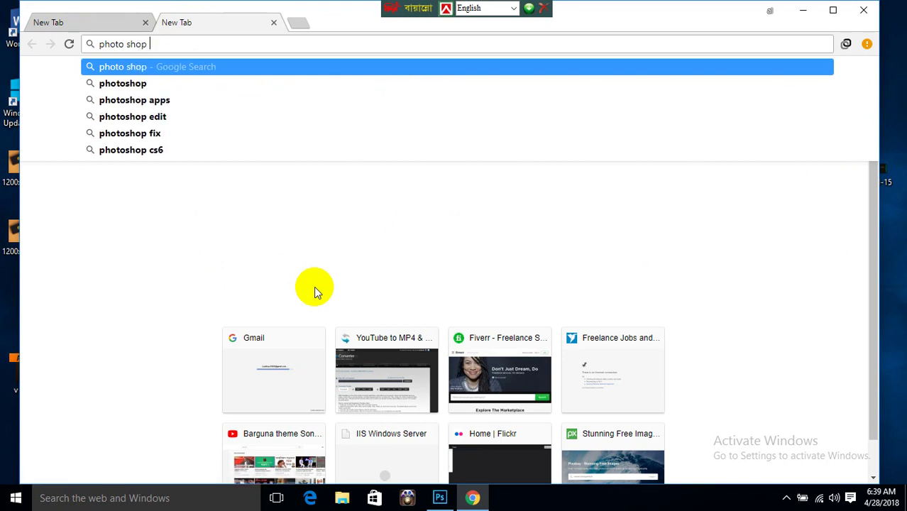
pyautogui.write('brush')
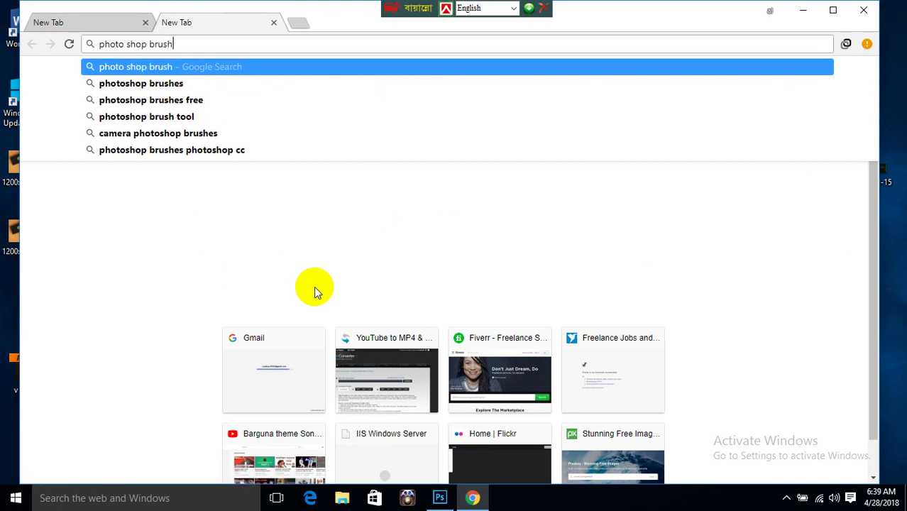
pyautogui.click(202, 100)
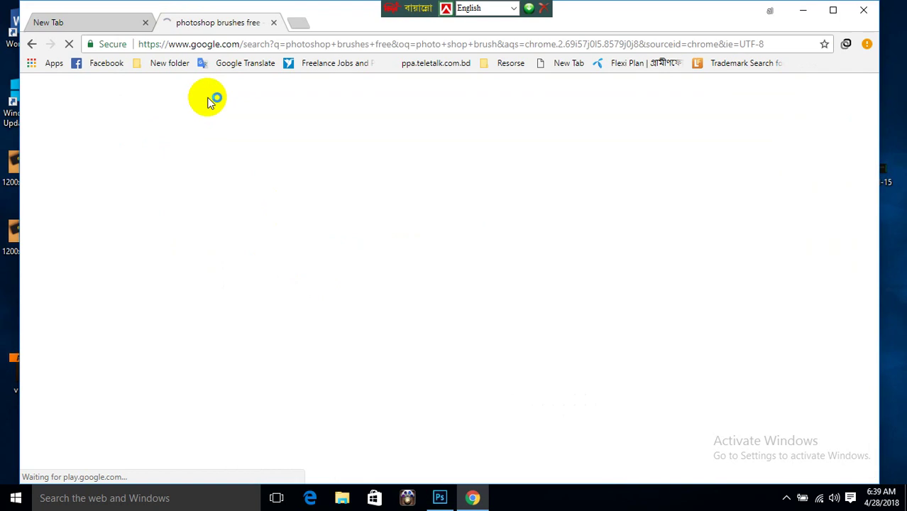
# Step: Browse the search results and open the Brusheezy result in a new tab
pyautogui.click(430, 195)
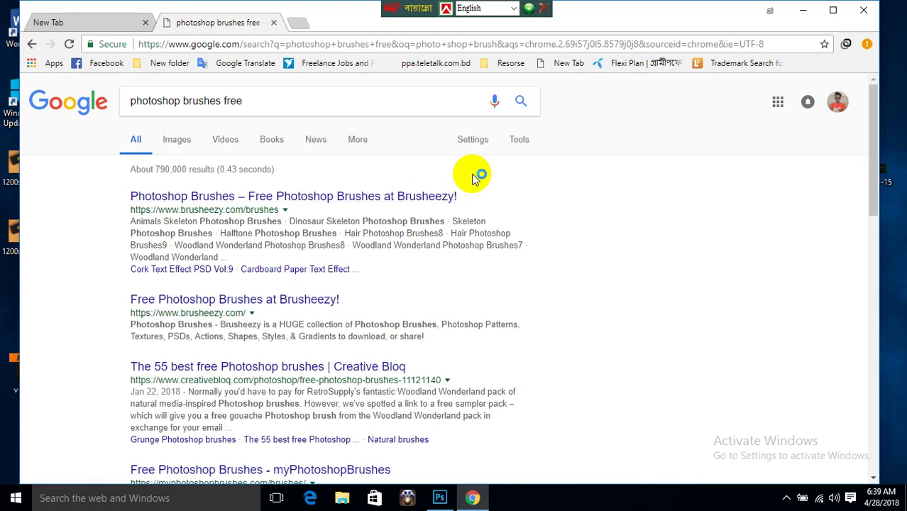
pyautogui.scroll(-1, 468, 178)
pyautogui.scroll(1, 429, 188)
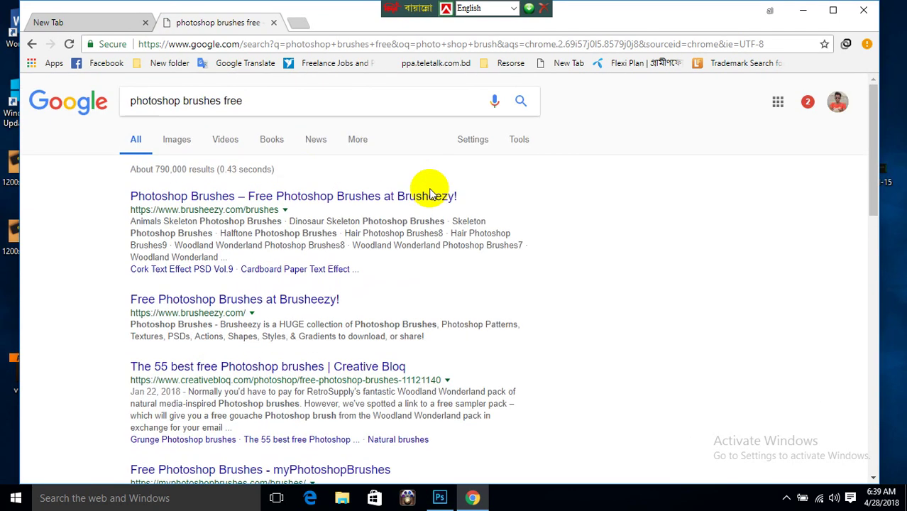
pyautogui.scroll(-1, 341, 185)
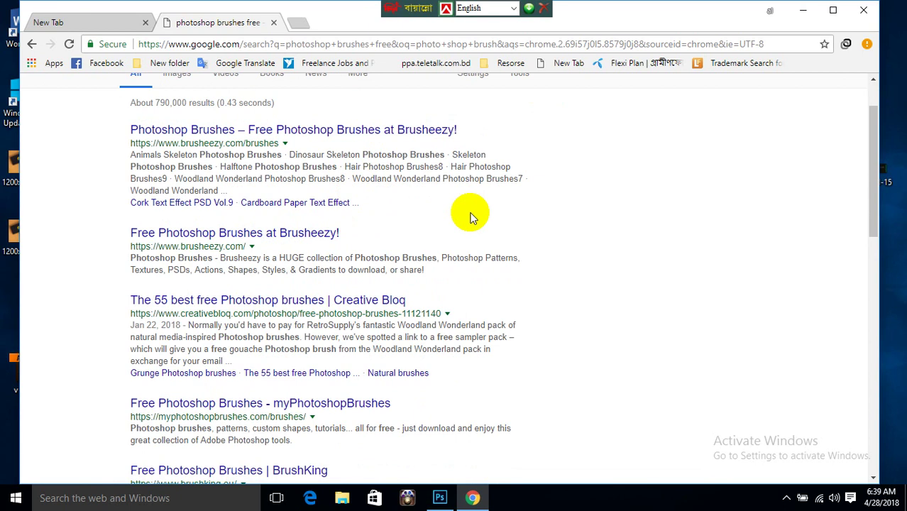
pyautogui.scroll(-1, 426, 213)
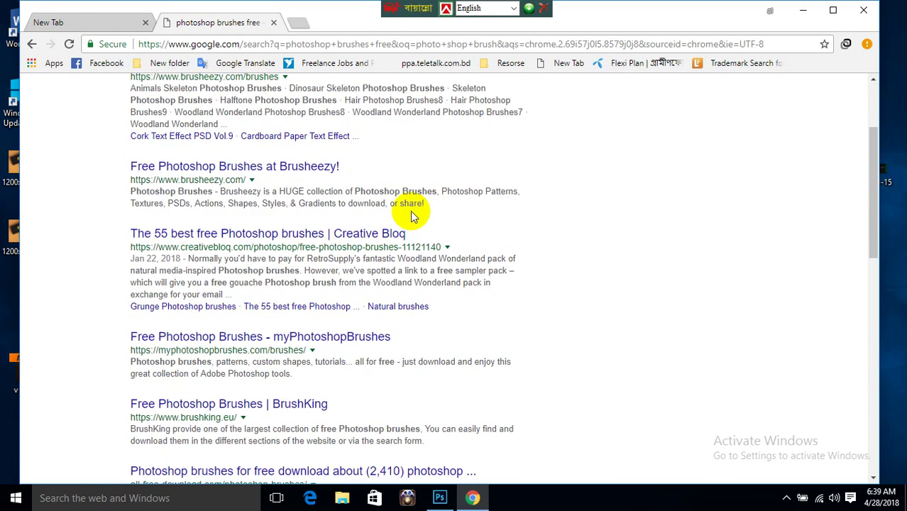
pyautogui.rightClick(261, 168)
pyautogui.click(312, 177)
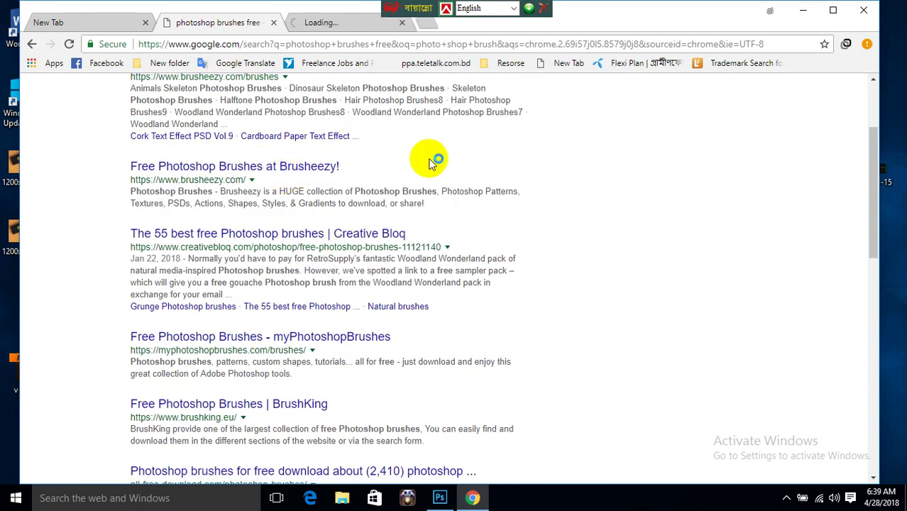
# Step: On the Brusheezy tab, search for 'light' brushes and dismiss the blank pop-up window
pyautogui.click(350, 22)
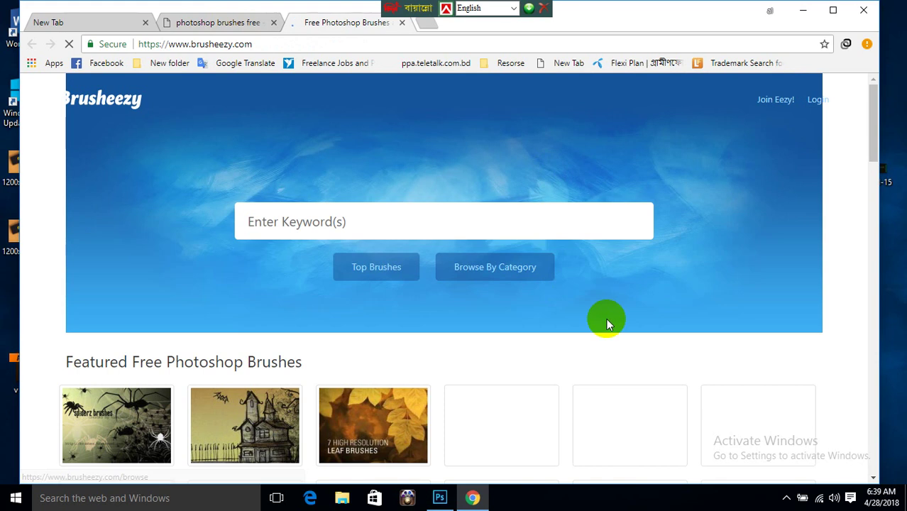
pyautogui.scroll(-2, 582, 300)
pyautogui.scroll(-1, 580, 305)
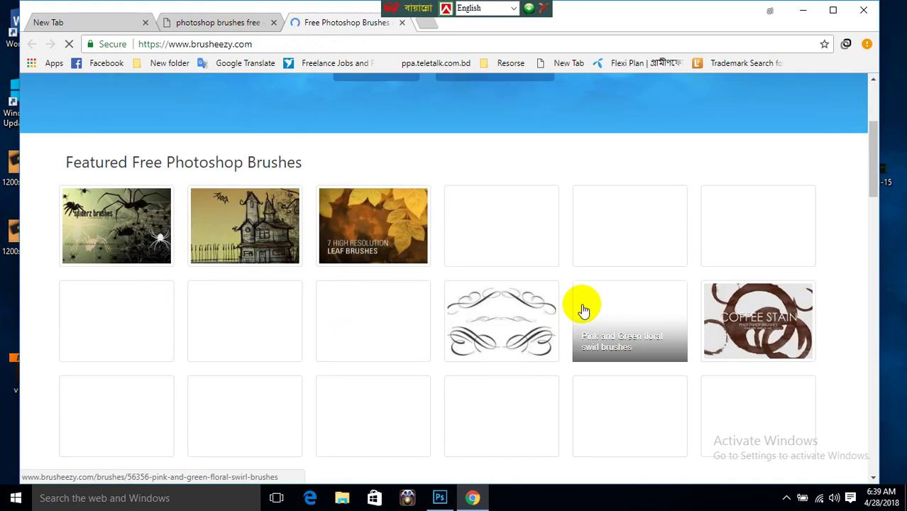
pyautogui.scroll(1, 624, 254)
pyautogui.scroll(2, 632, 252)
pyautogui.scroll(-2, 637, 254)
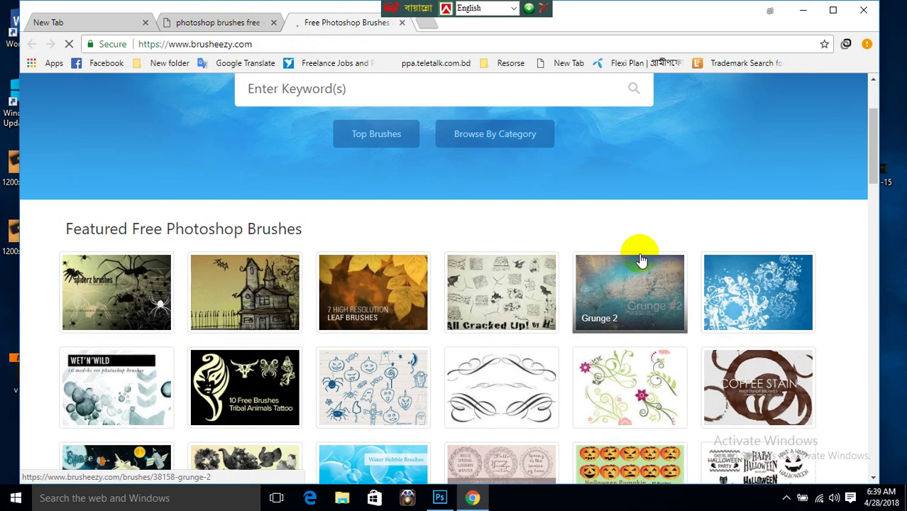
pyautogui.scroll(-1, 640, 255)
pyautogui.scroll(3, 639, 257)
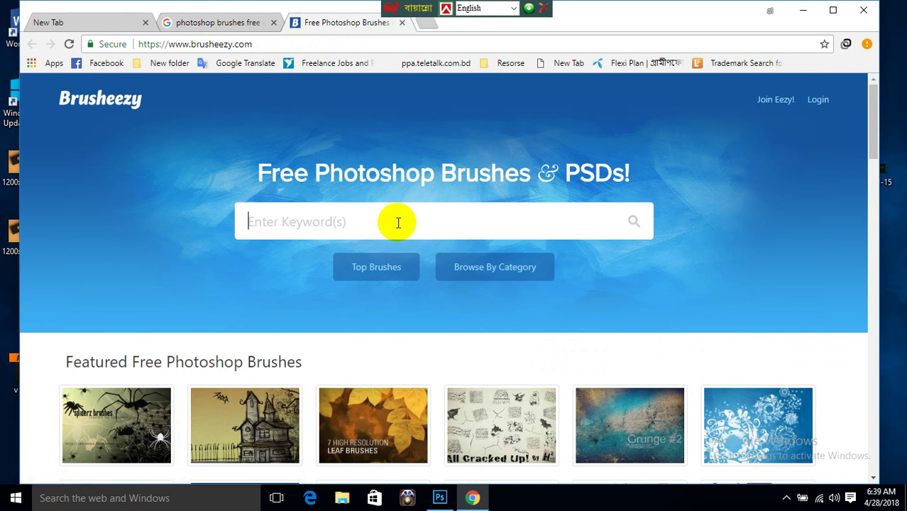
pyautogui.write('light')
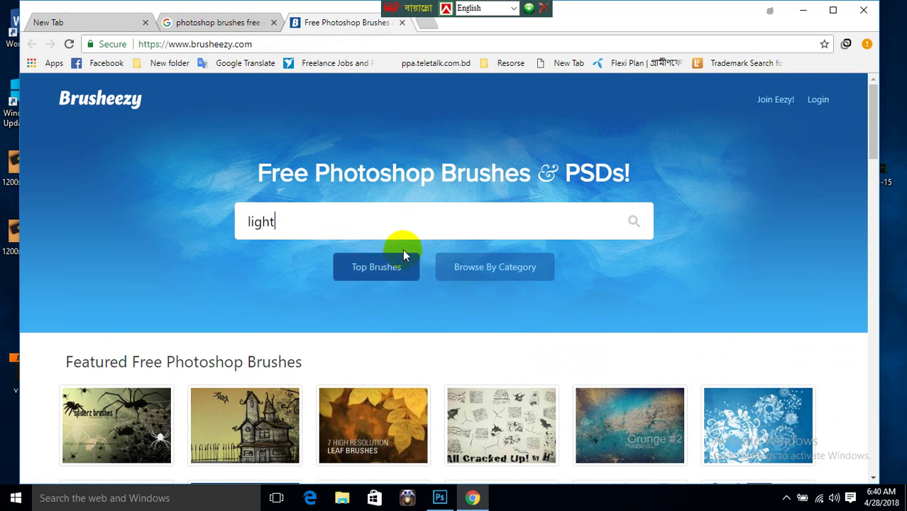
pyautogui.click(437, 225)
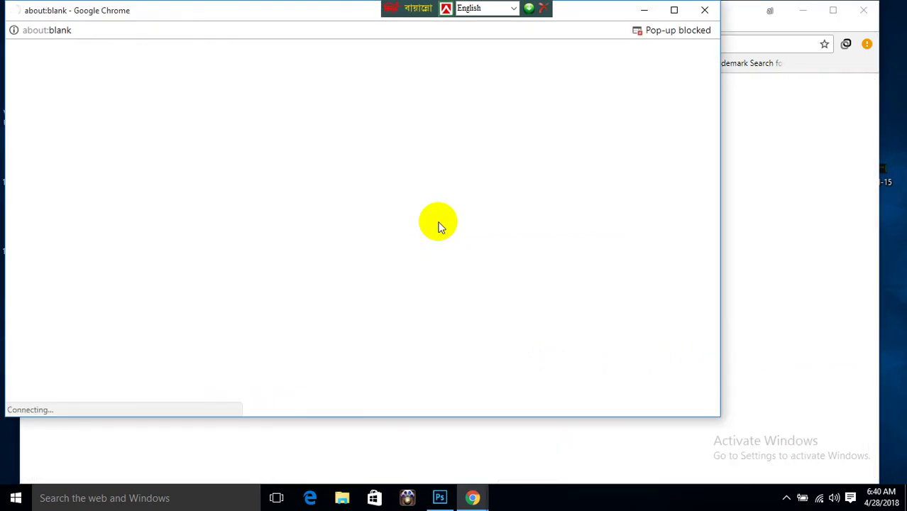
pyautogui.click(704, 10)
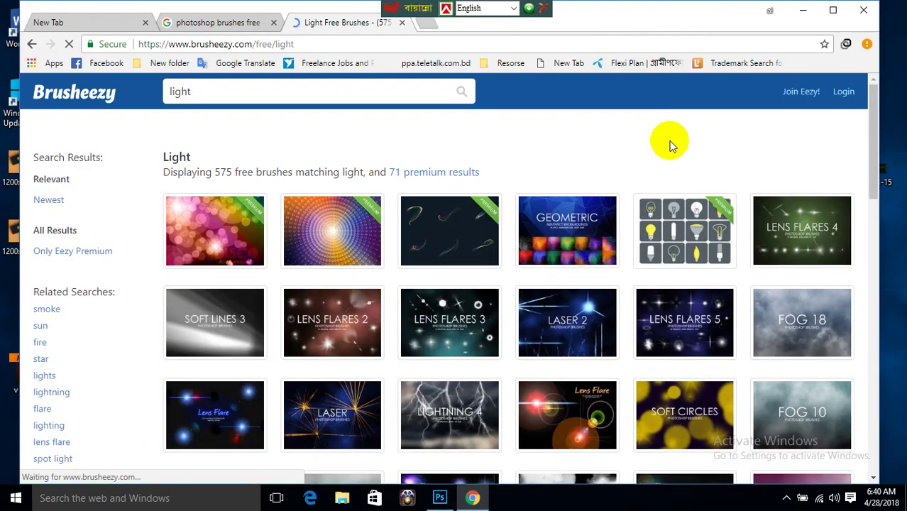
# Step: Scroll the 'light' results grid showing Soft Lines 3, Lens Flares and Fog
pyautogui.scroll(-3, 642, 157)
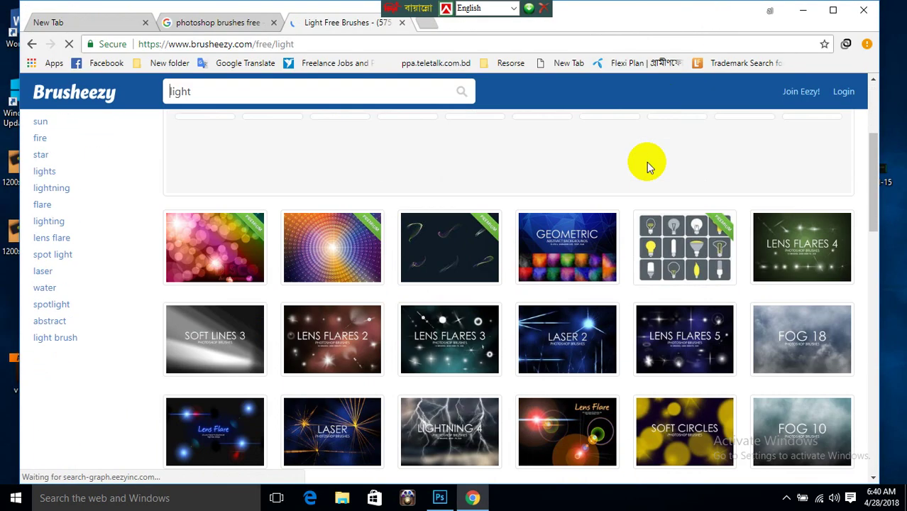
pyautogui.scroll(-2, 646, 163)
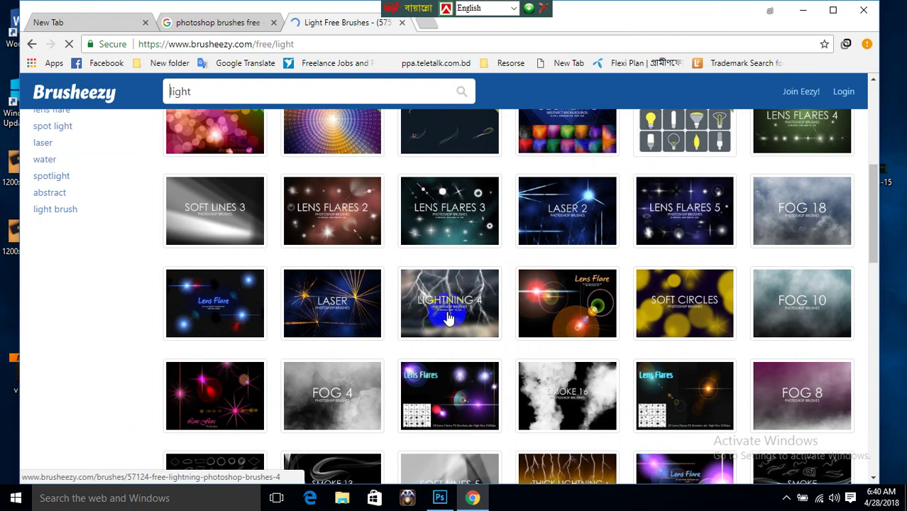
pyautogui.scroll(3, 610, 330)
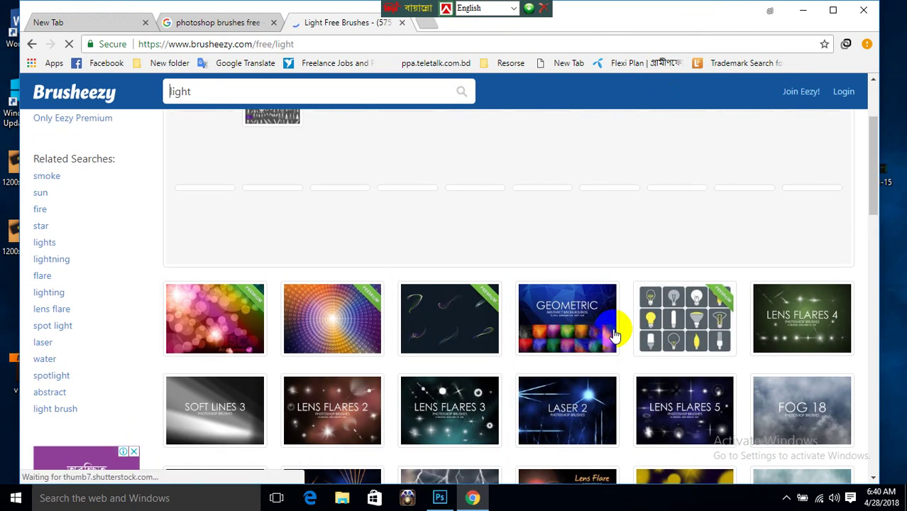
pyautogui.scroll(-3, 613, 335)
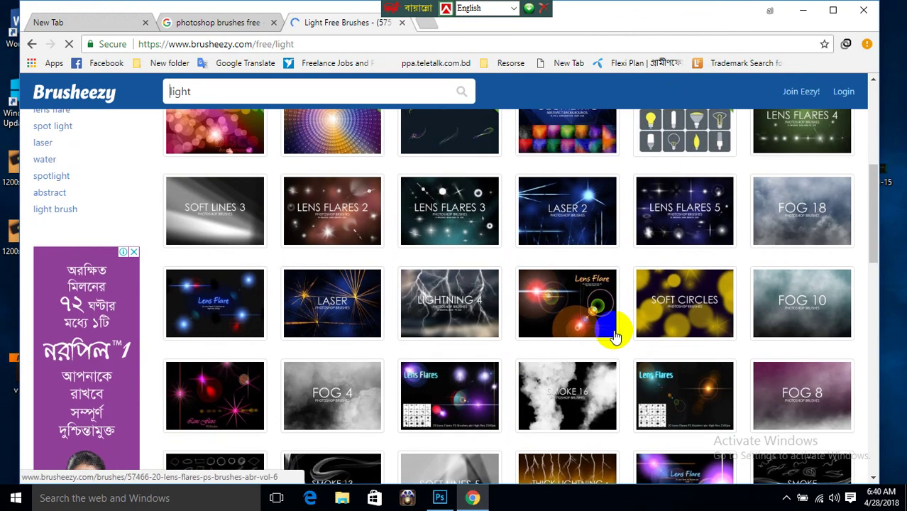
pyautogui.scroll(-1, 615, 335)
pyautogui.scroll(-1, 612, 333)
pyautogui.scroll(-1, 611, 332)
pyautogui.scroll(-1, 611, 331)
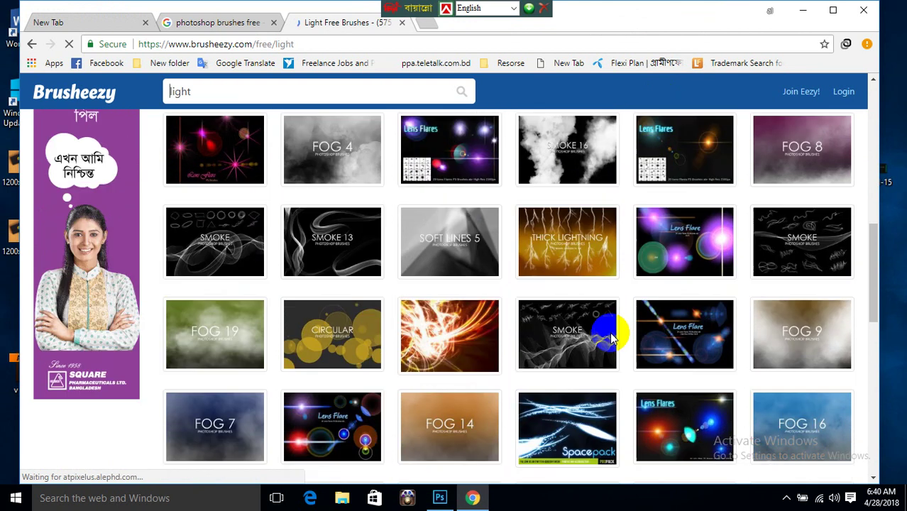
pyautogui.scroll(-1, 610, 334)
pyautogui.scroll(2, 609, 335)
pyautogui.scroll(1, 604, 337)
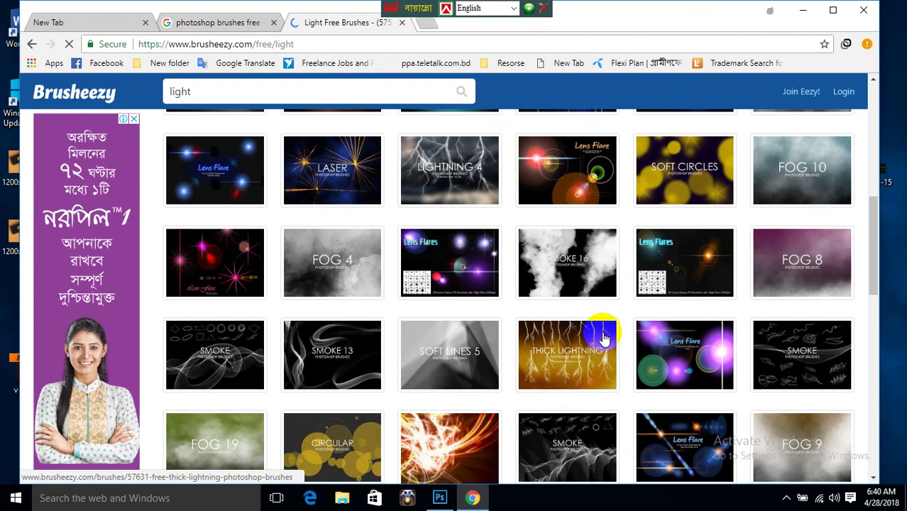
pyautogui.scroll(1, 603, 338)
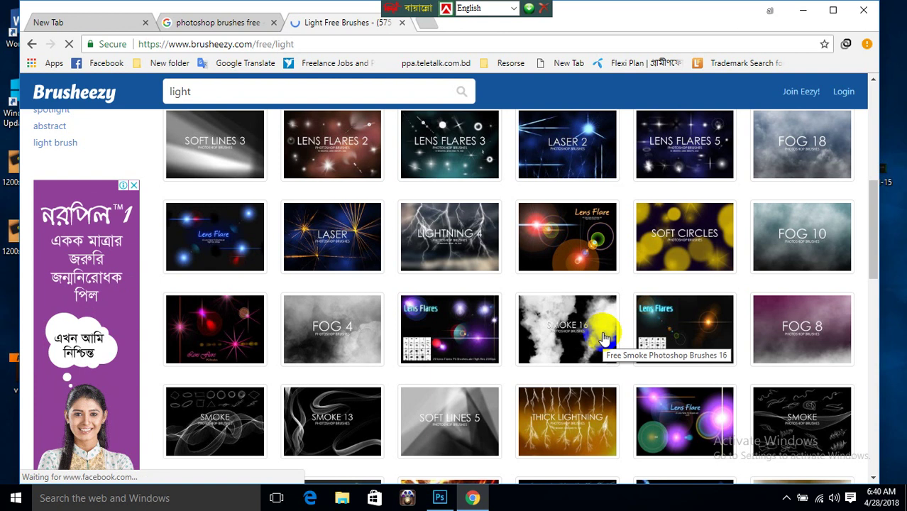
pyautogui.scroll(1, 603, 338)
pyautogui.scroll(1, 617, 312)
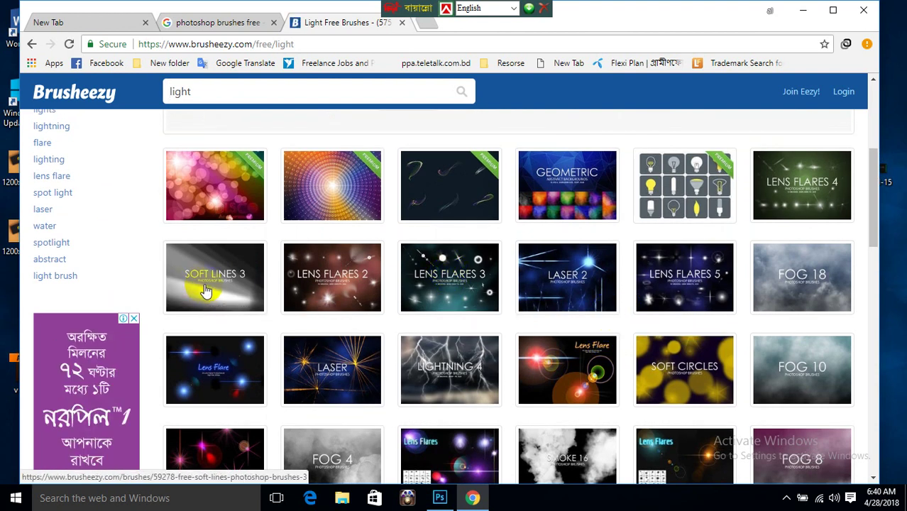
# Step: Open the Soft Lines 3 page and start its free 29.5 MB zip download
pyautogui.click(204, 291)
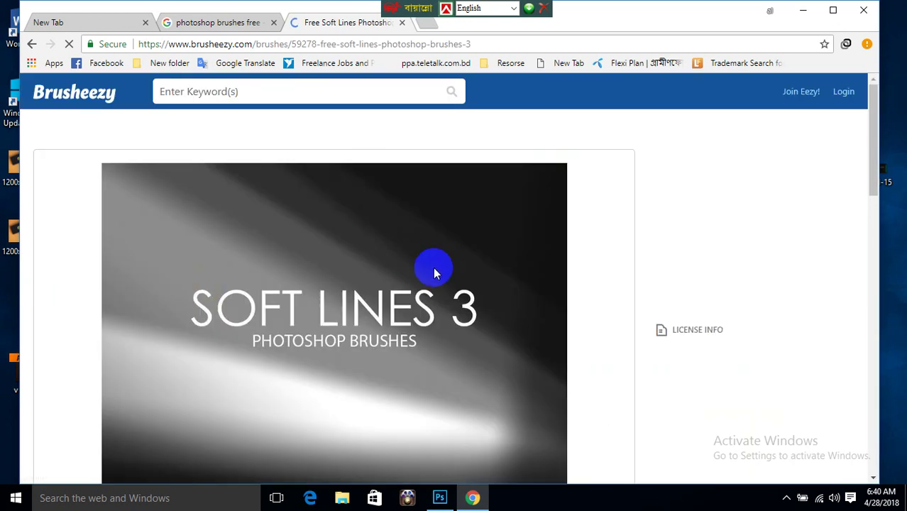
pyautogui.scroll(-4, 435, 273)
pyautogui.scroll(-2, 456, 287)
pyautogui.click(347, 277)
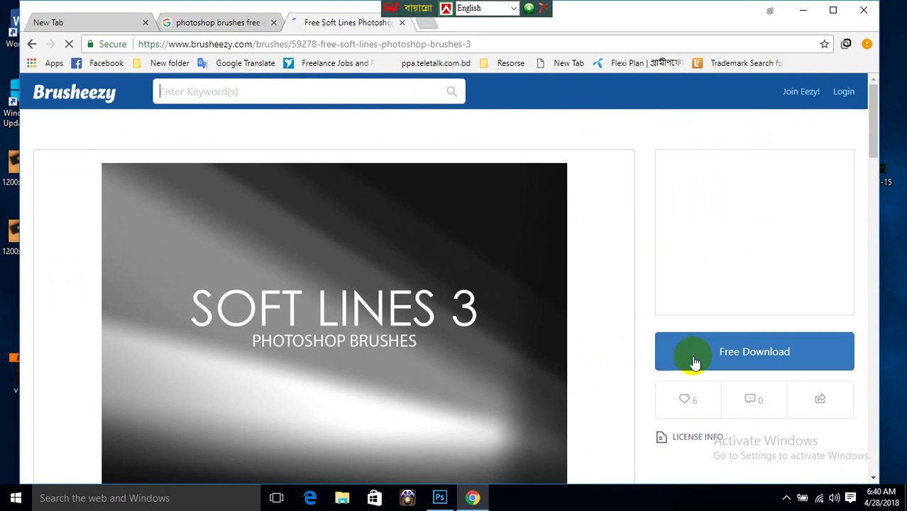
pyautogui.click(693, 359)
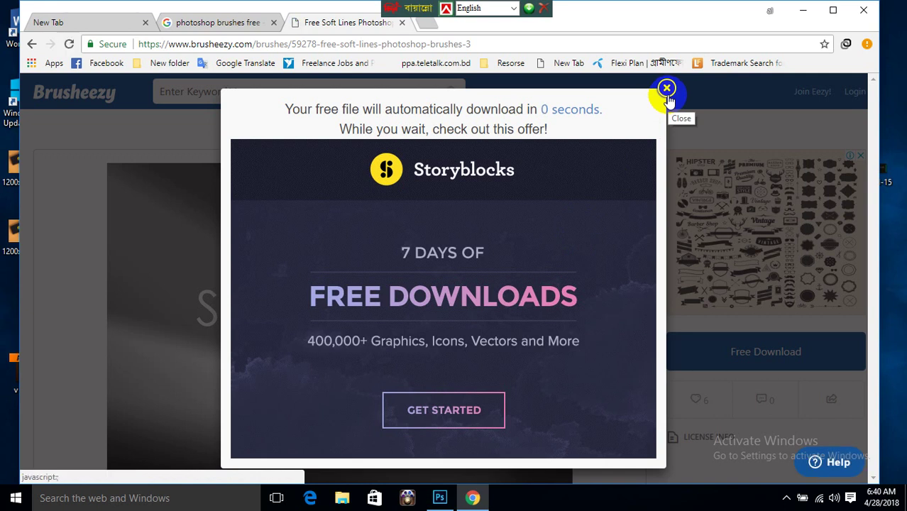
pyautogui.click(296, 413)
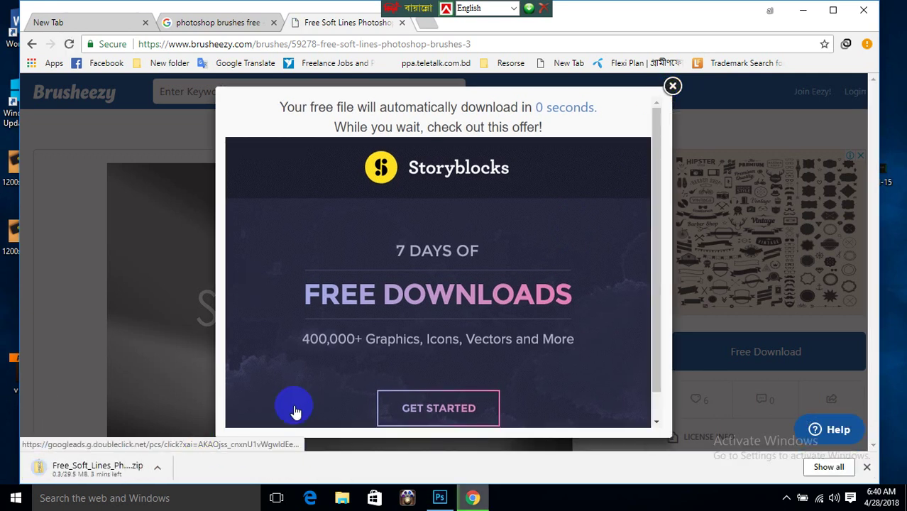
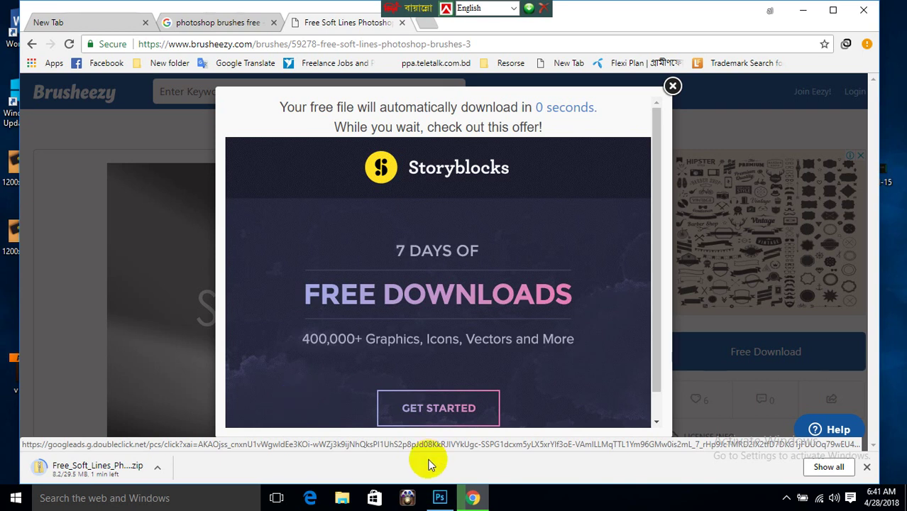
# Step: Switch from Chrome's Brusheezy download to the Photoshop Untitled-1 document with the red dots
pyautogui.click(439, 497)
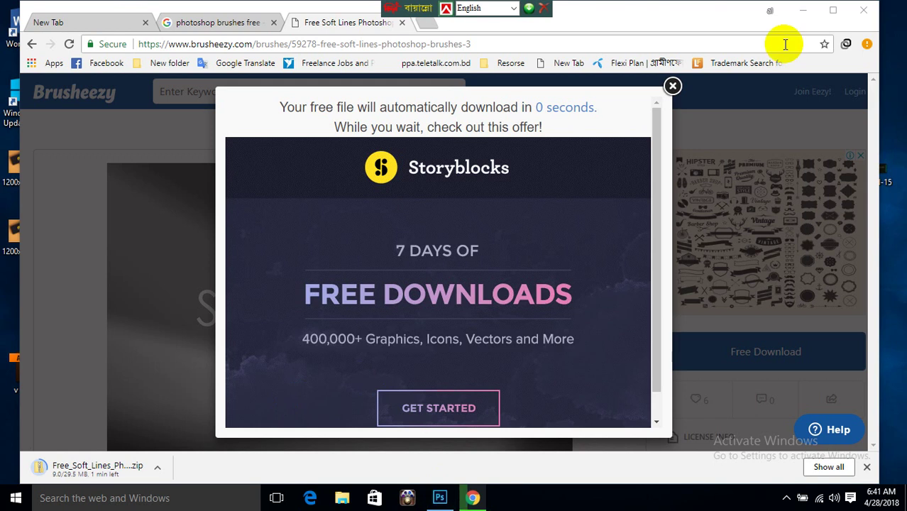
pyautogui.click(440, 497)
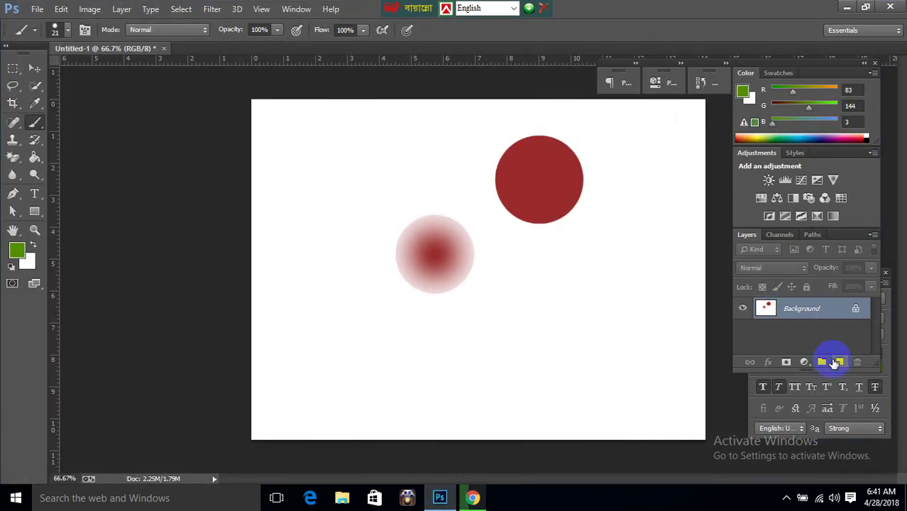
# Step: Add a new layer above the background and select the Paint Bucket tool
pyautogui.click(837, 363)
pyautogui.click(743, 310)
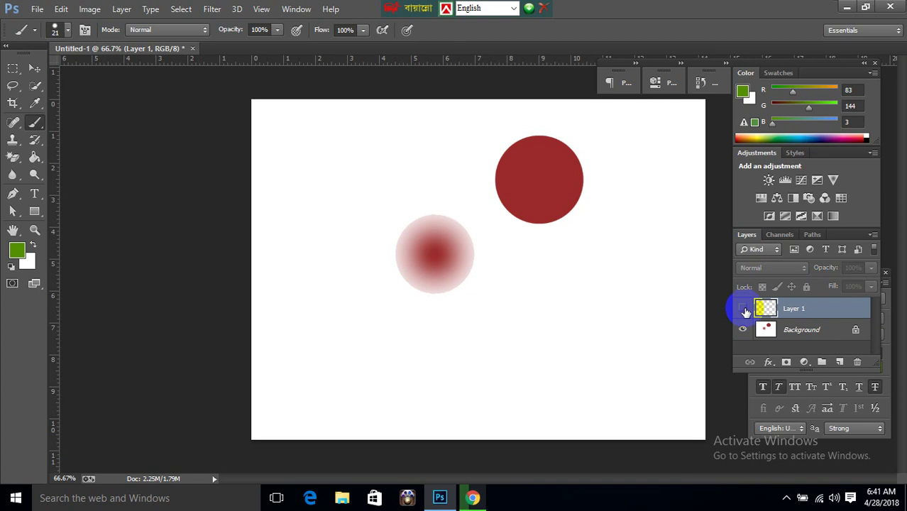
pyautogui.click(34, 174)
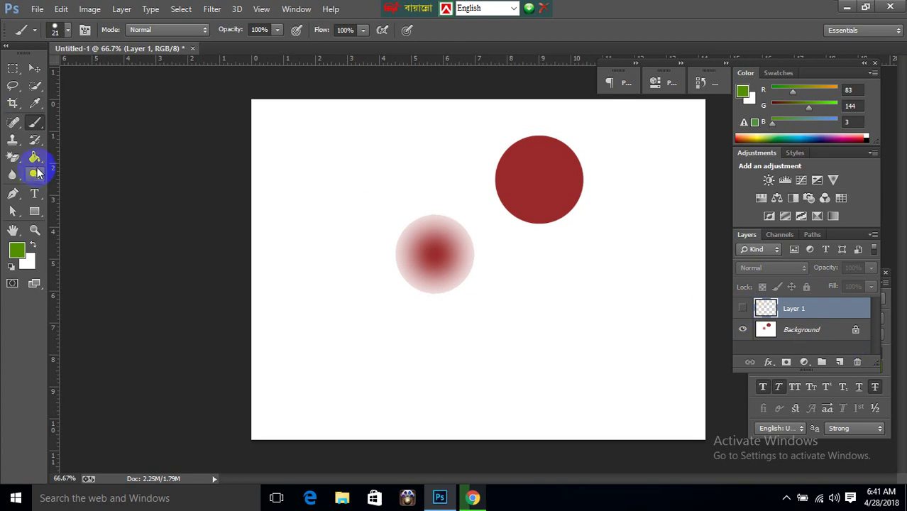
pyautogui.click(330, 176)
pyautogui.click(433, 193)
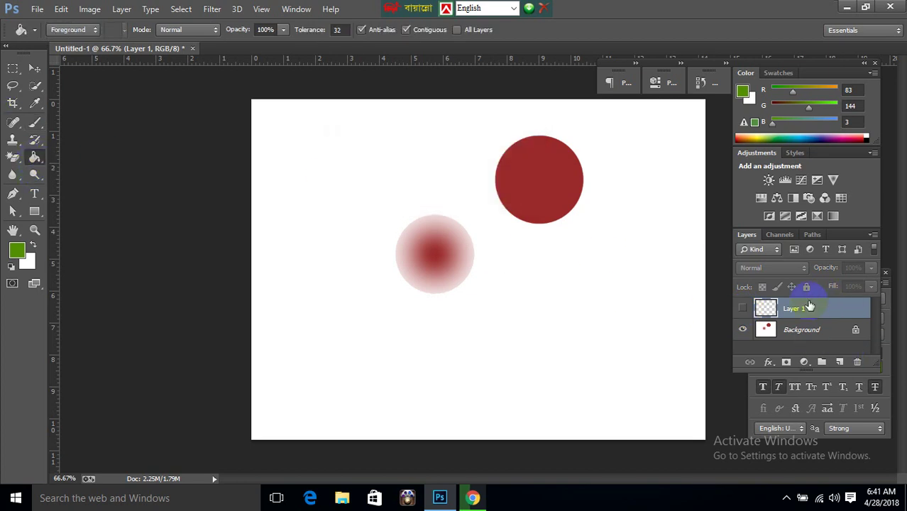
pyautogui.click(742, 309)
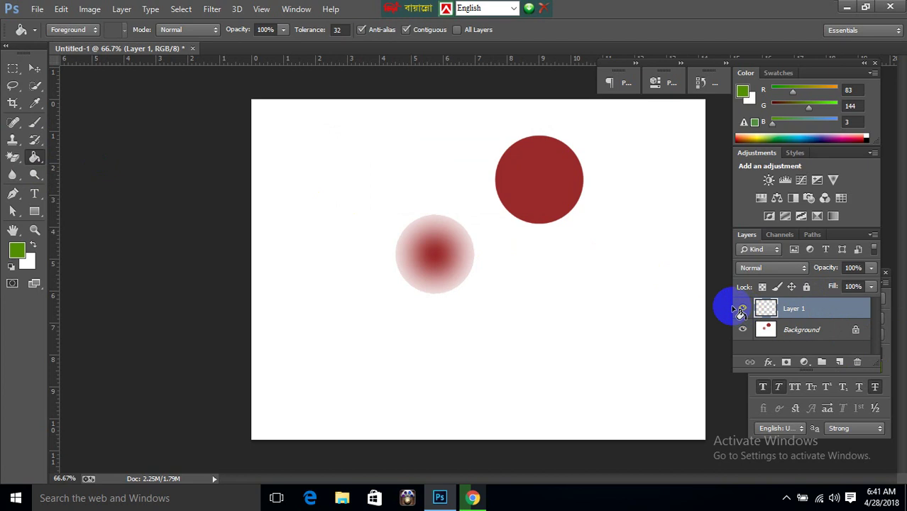
# Step: Set the foreground colour to black and fill Layer 1 solid black
pyautogui.click(16, 249)
pyautogui.moveTo(380, 198); pyautogui.dragTo(273, 93)
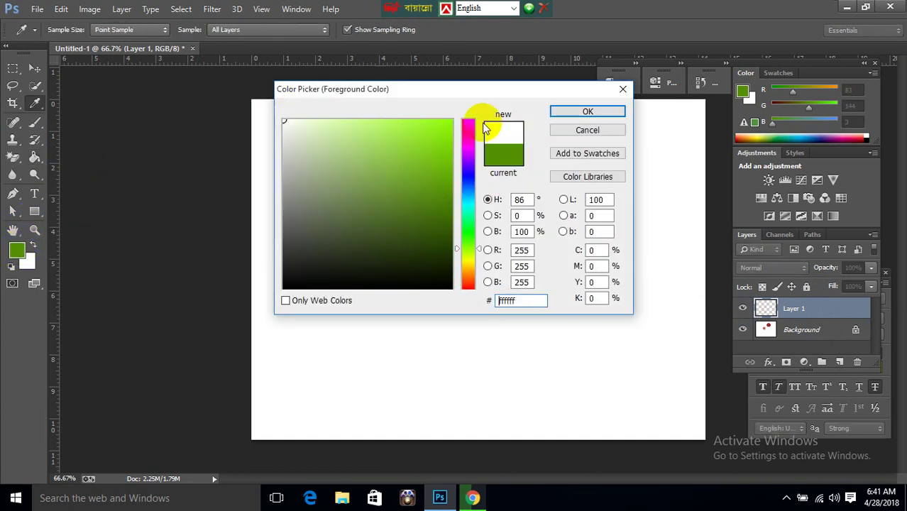
pyautogui.click(283, 288)
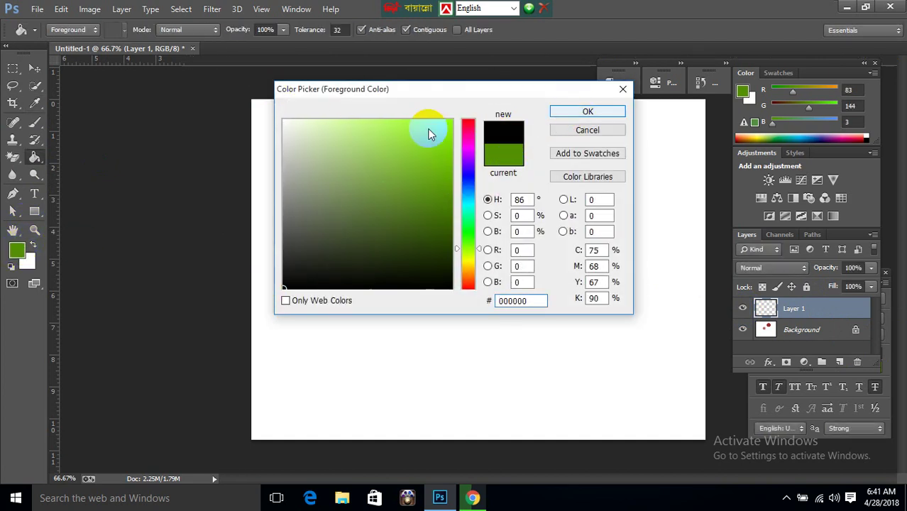
pyautogui.press('Return')
pyautogui.click(293, 175)
pyautogui.click(37, 9)
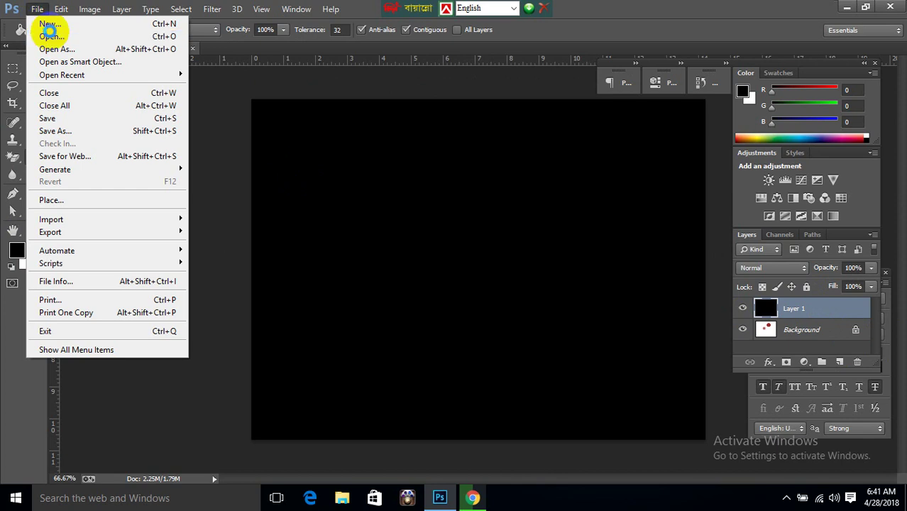
# Step: Open the attachment JPG portrait of the man in a suit from Downloads
pyautogui.click(48, 36)
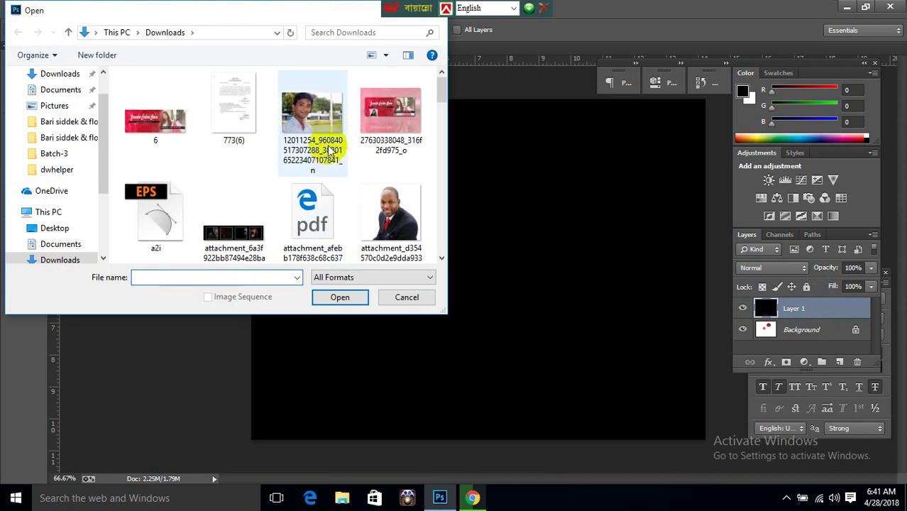
pyautogui.click(387, 205)
pyautogui.click(343, 299)
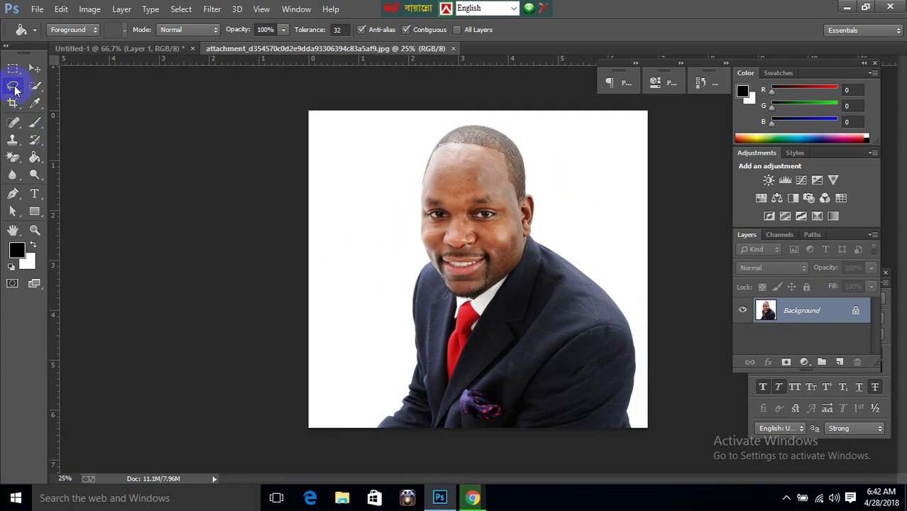
pyautogui.click(13, 85)
# Step: Unlock the background as Layer 0 and Magic-Erase the white backdrop to transparency
pyautogui.click(46, 85)
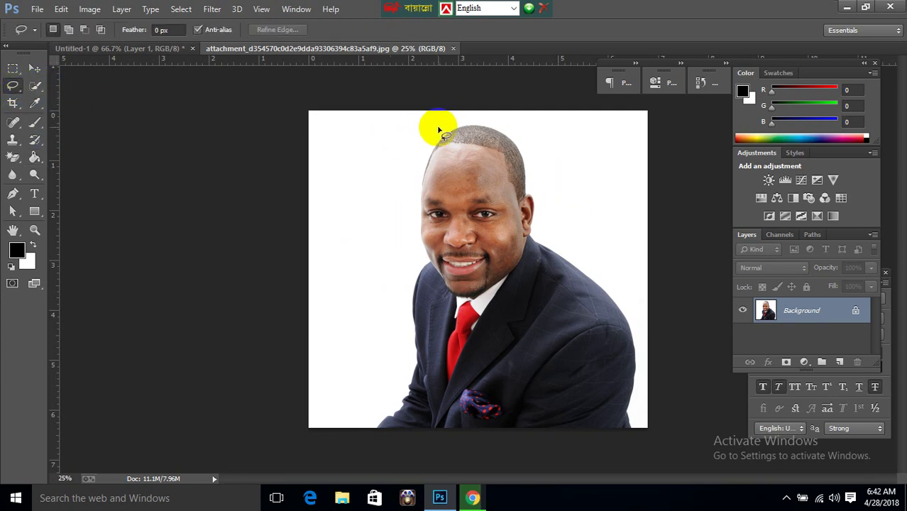
pyautogui.click(425, 231)
pyautogui.doubleClick(860, 315)
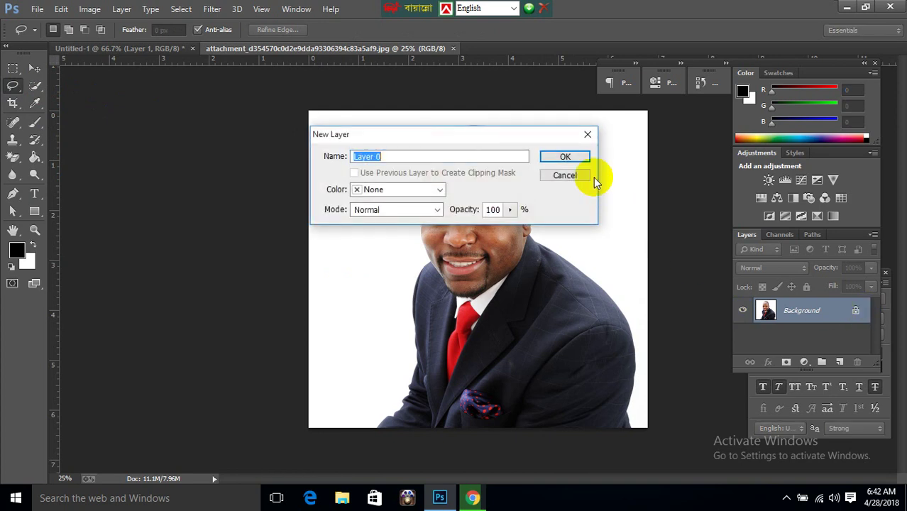
pyautogui.click(573, 155)
pyautogui.click(13, 157)
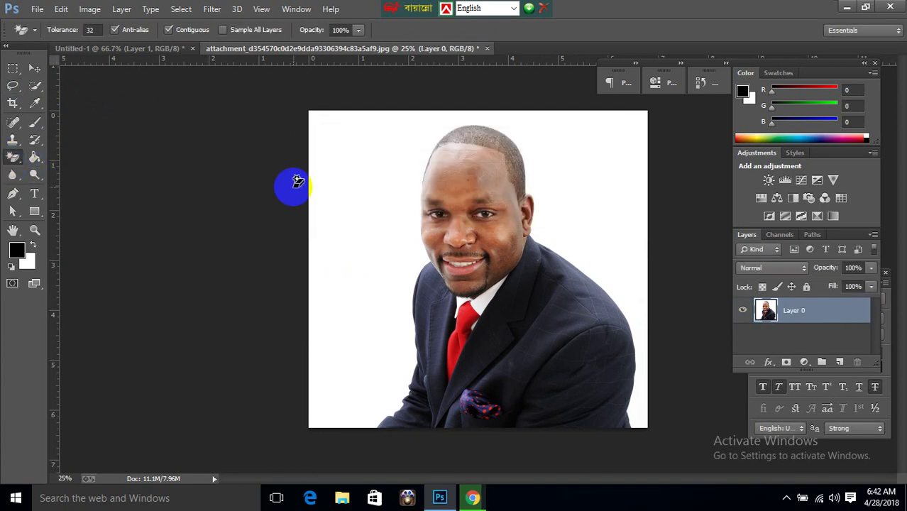
pyautogui.click(361, 164)
# Step: Lasso a loose selection around the man's head and shoulders, redoing the first attempt
pyautogui.click(13, 85)
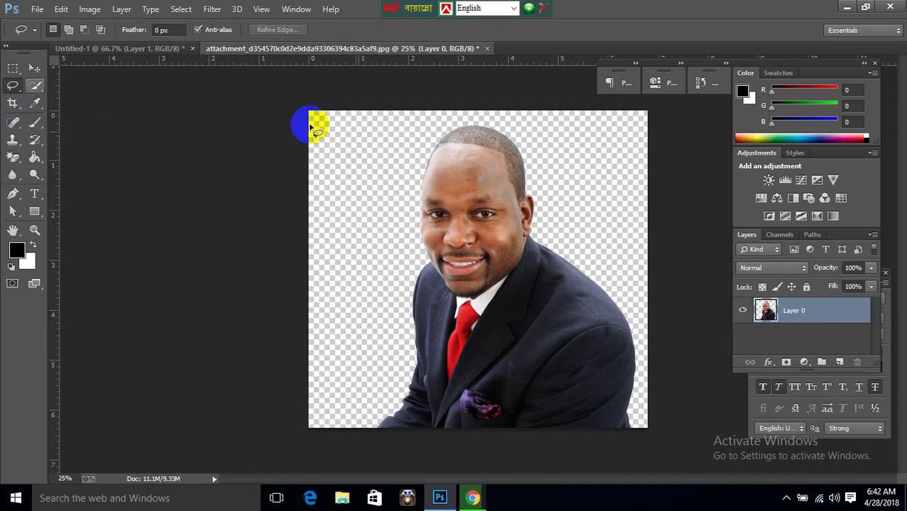
pyautogui.moveTo(420, 133)
pyautogui.mouseDown()
pyautogui.moveTo(429, 253)
pyautogui.moveTo(433, 126)
pyautogui.moveTo(419, 137)
pyautogui.mouseUp()
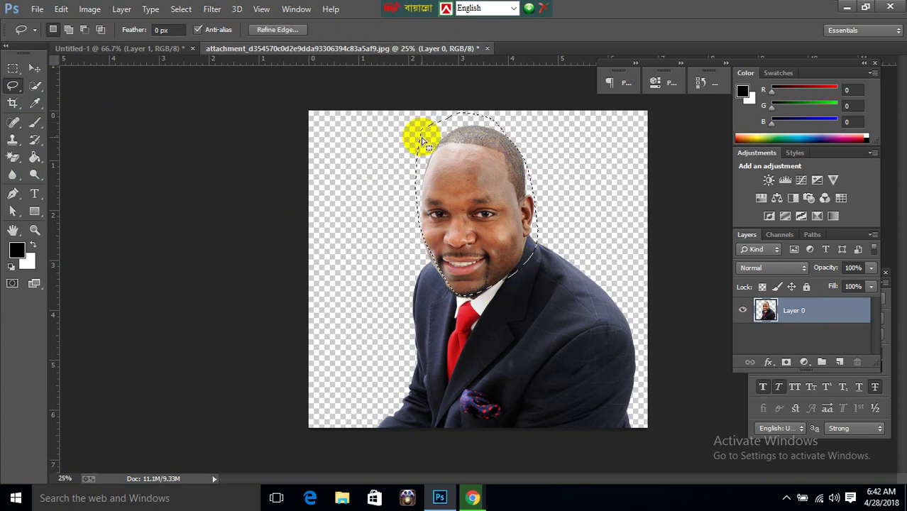
pyautogui.rightClick(464, 203)
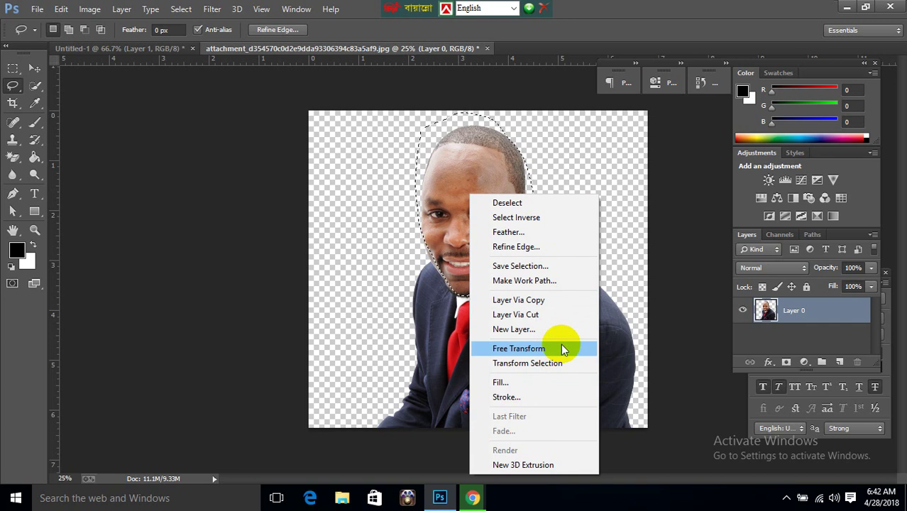
pyautogui.click(89, 10)
pyautogui.click(61, 9)
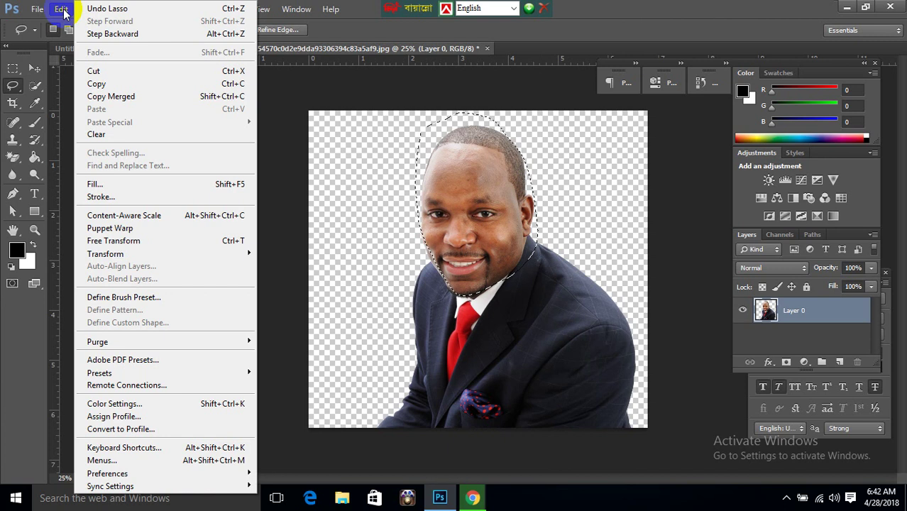
pyautogui.click(489, 177)
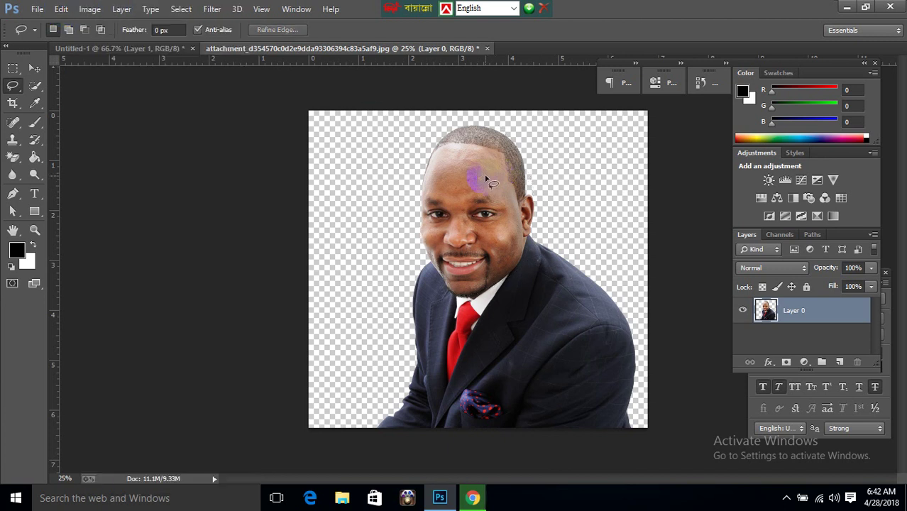
pyautogui.moveTo(440, 119); pyautogui.dragTo(433, 126)
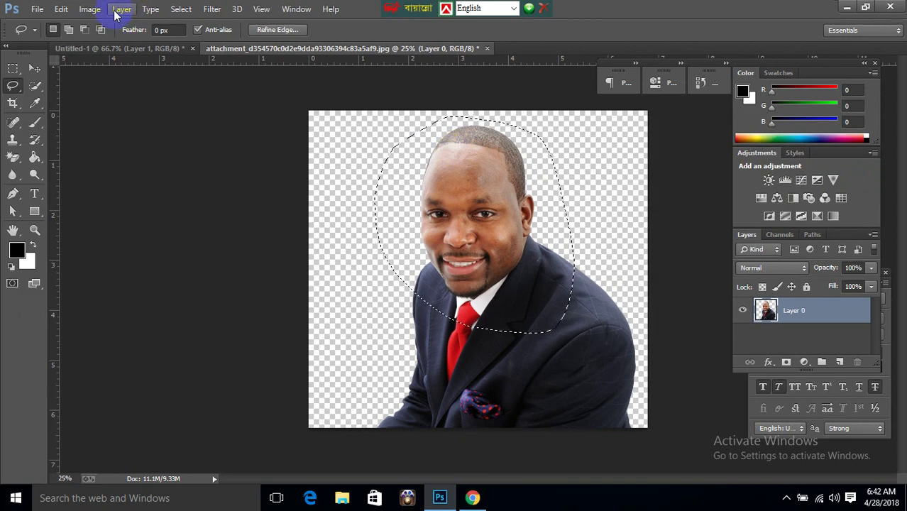
# Step: Use Transform Selection on the head-and-shoulders outline and commit the transform
pyautogui.click(89, 10)
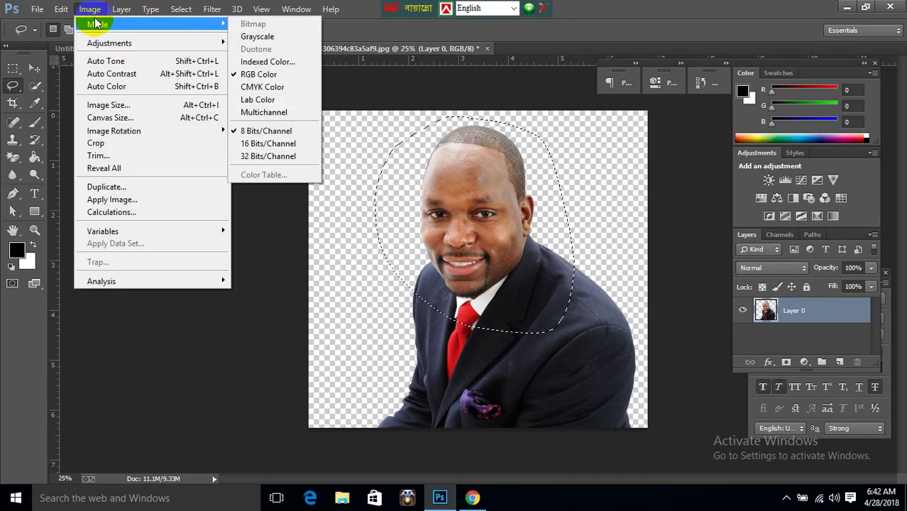
pyautogui.moveTo(61, 9)
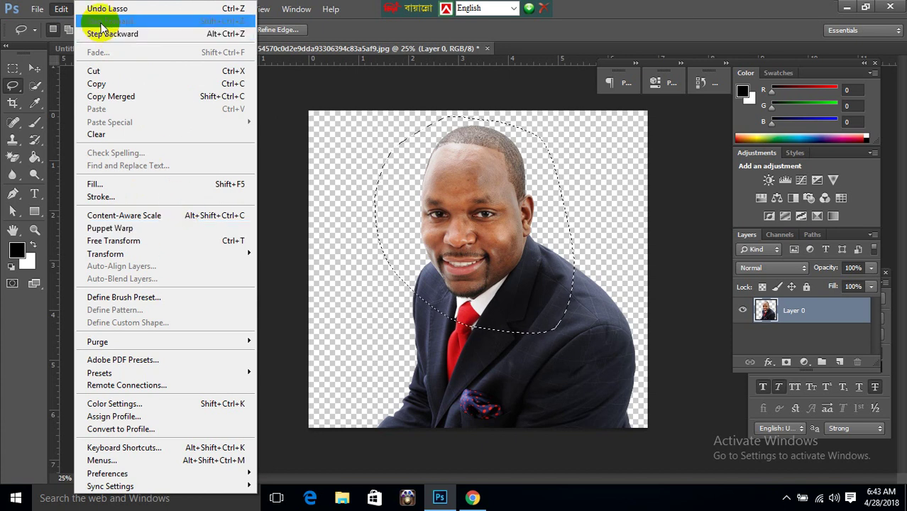
pyautogui.click(293, 33)
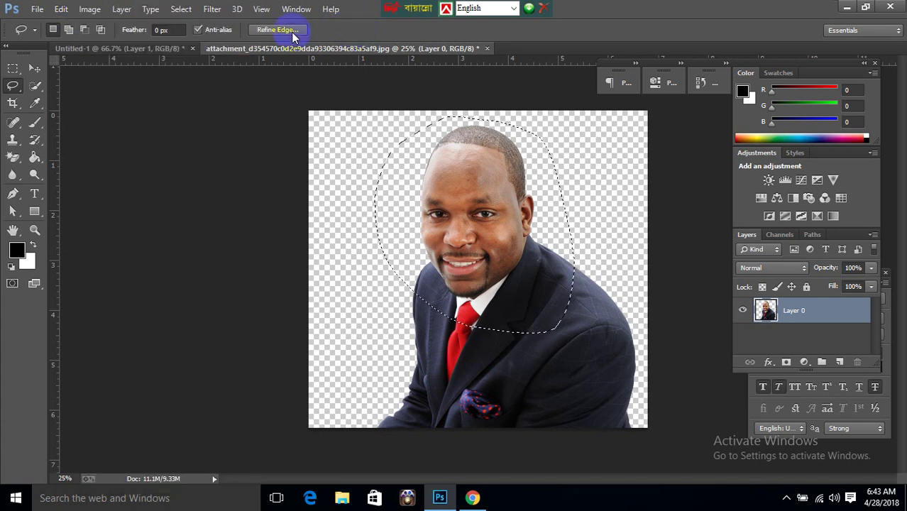
pyautogui.rightClick(488, 235)
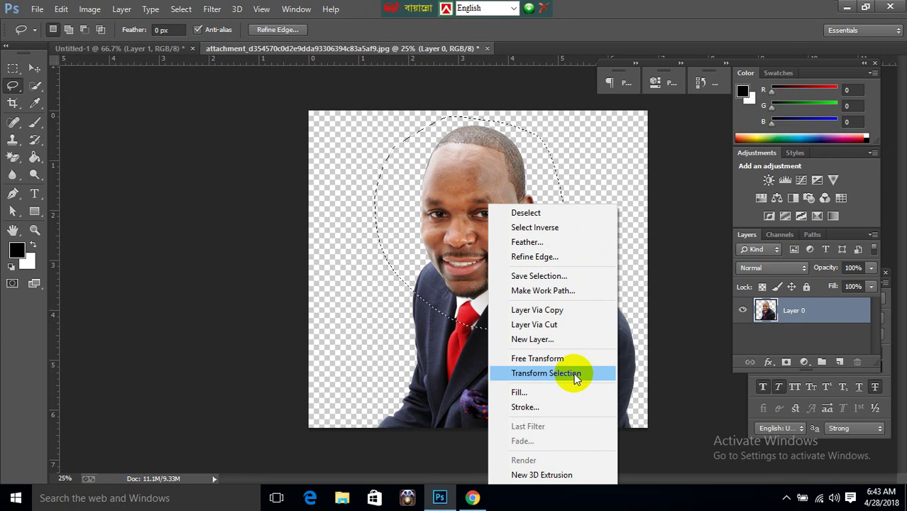
pyautogui.click(573, 373)
pyautogui.rightClick(398, 167)
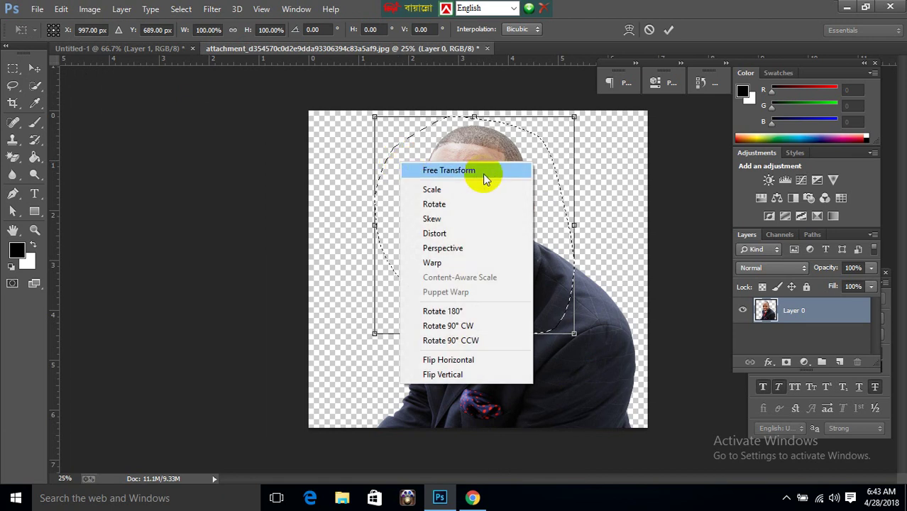
pyautogui.click(509, 155)
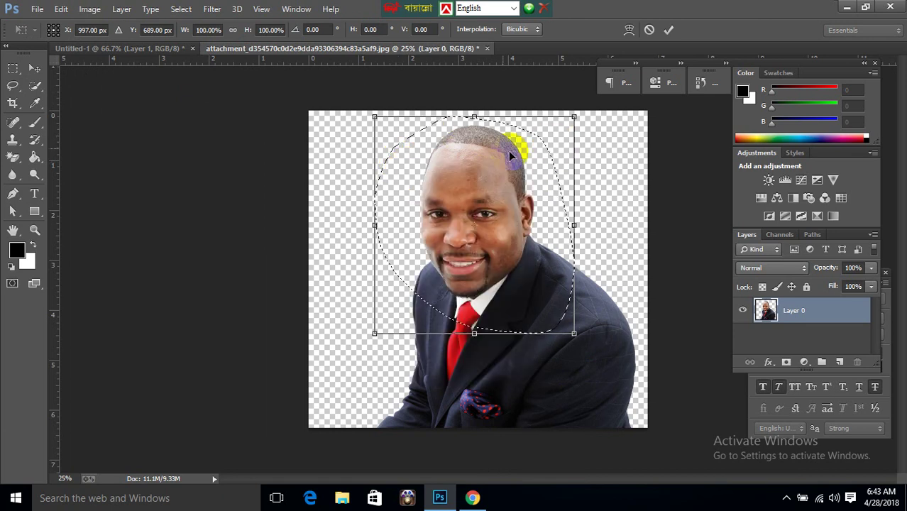
pyautogui.doubleClick(560, 183)
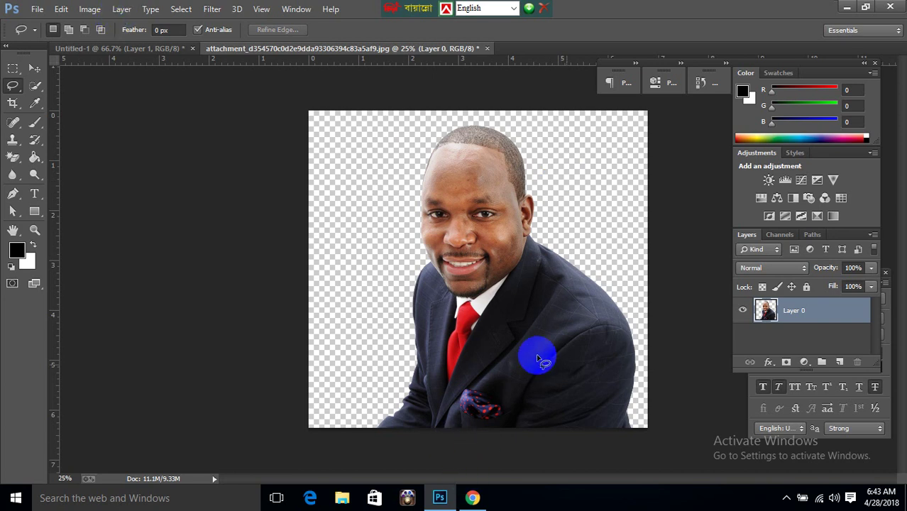
pyautogui.moveTo(472, 498)
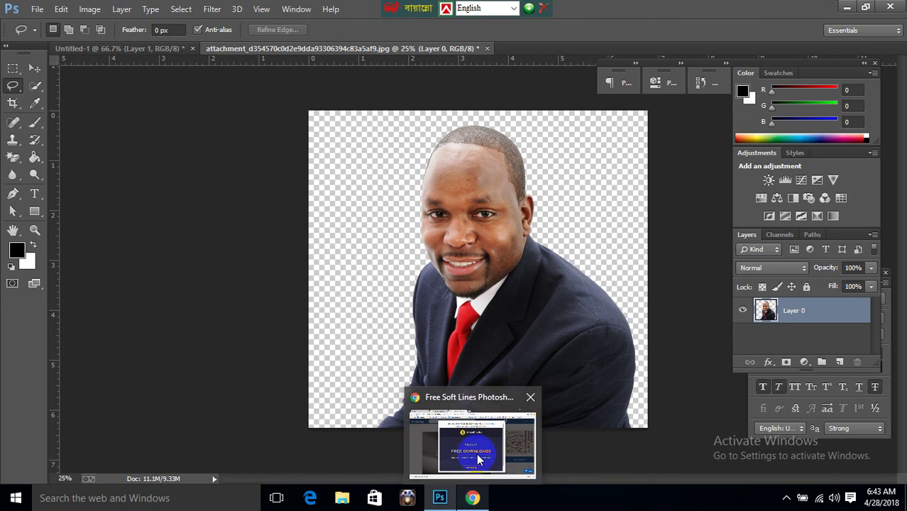
# Step: Show the downloaded soft-lines brush zip from Chrome's download bar in File Explorer
pyautogui.click(476, 453)
pyautogui.click(83, 469)
pyautogui.rightClick(84, 468)
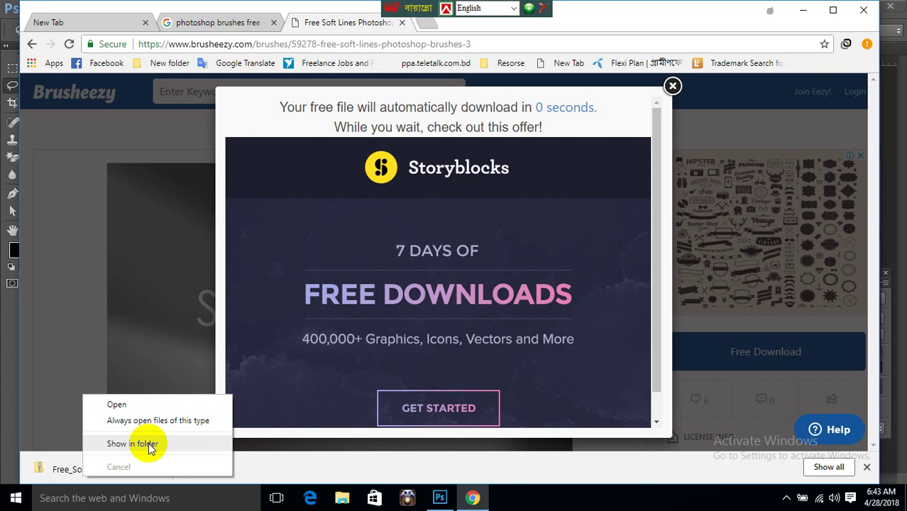
pyautogui.click(135, 403)
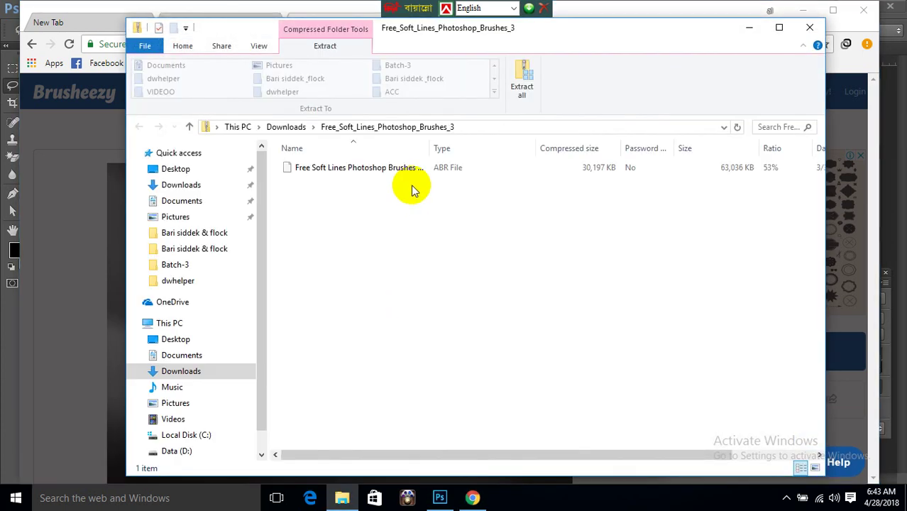
# Step: Copy Free Soft Lines Photoshop Brushes 3.abr and paste it into Desktop\AI CC
pyautogui.click(370, 170)
pyautogui.rightClick(370, 171)
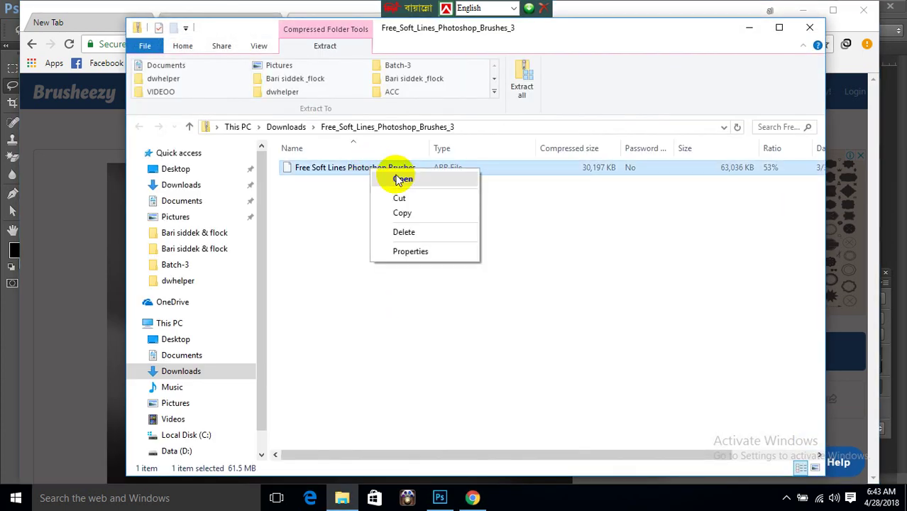
pyautogui.click(402, 213)
pyautogui.click(176, 169)
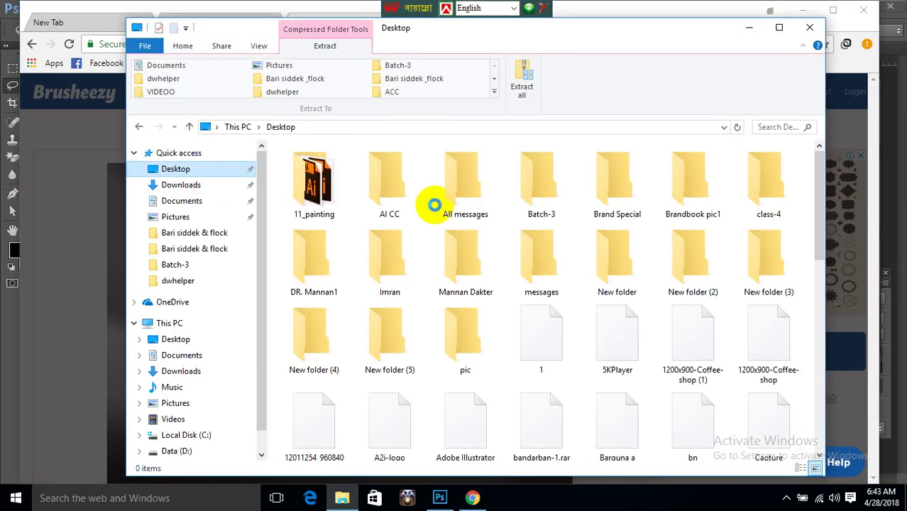
pyautogui.click(417, 188)
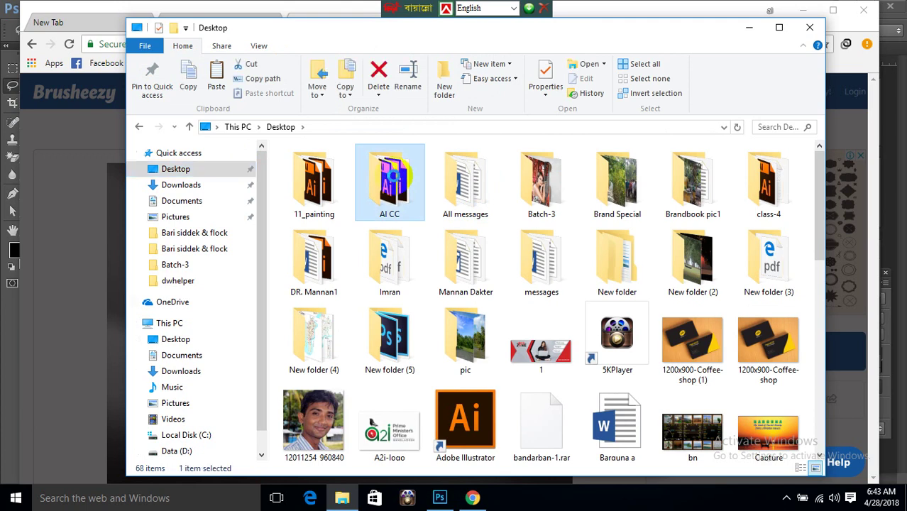
pyautogui.doubleClick(403, 177)
pyautogui.rightClick(387, 259)
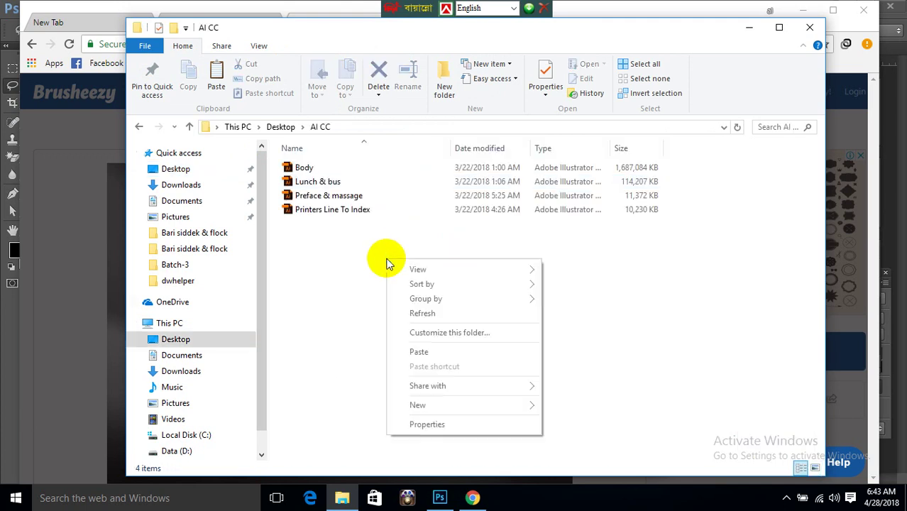
pyautogui.click(436, 352)
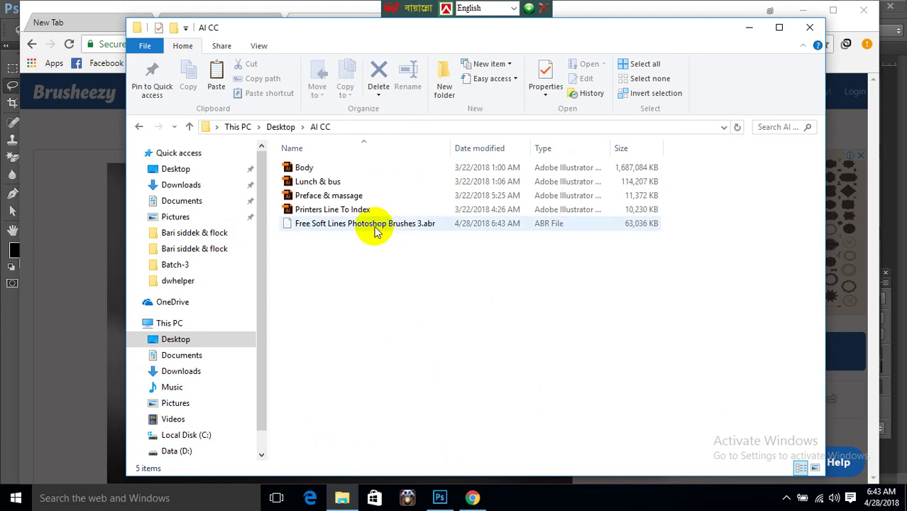
# Step: Try 7-Zip Extract Here on the ABR file and dismiss the error
pyautogui.click(374, 228)
pyautogui.rightClick(375, 227)
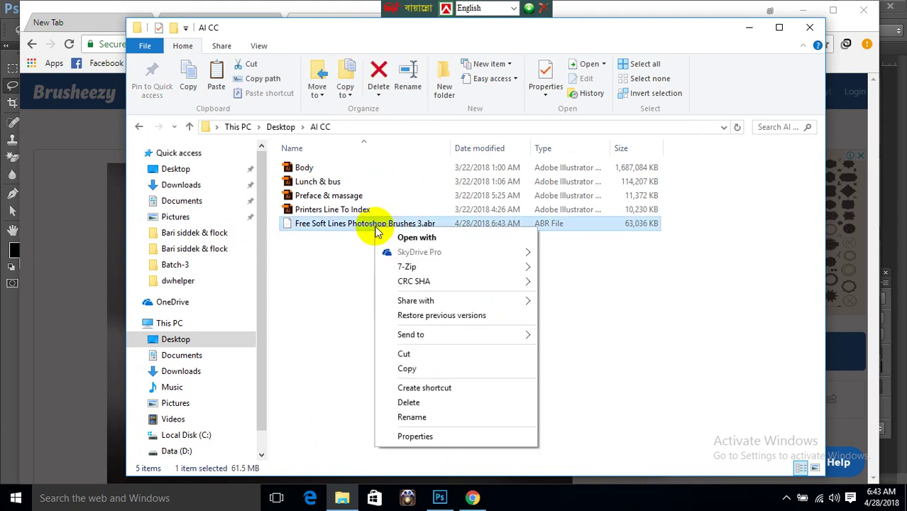
pyautogui.moveTo(462, 267)
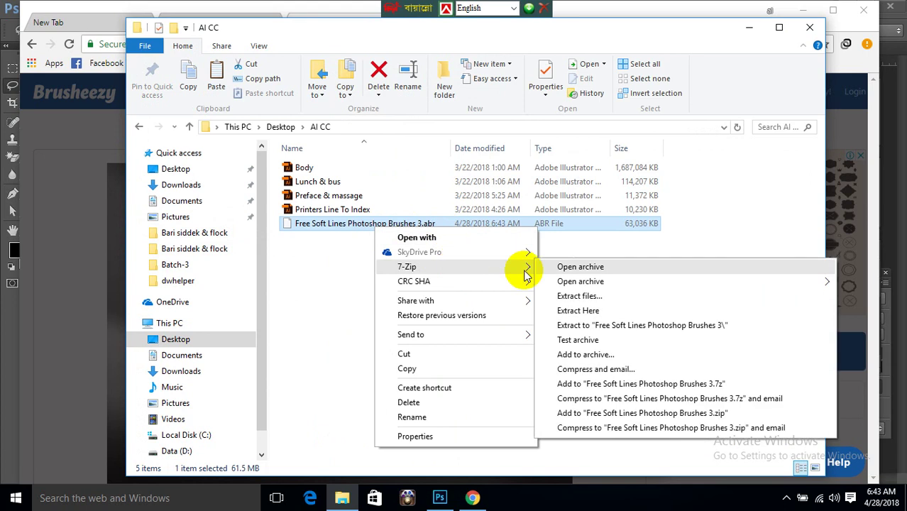
pyautogui.click(632, 310)
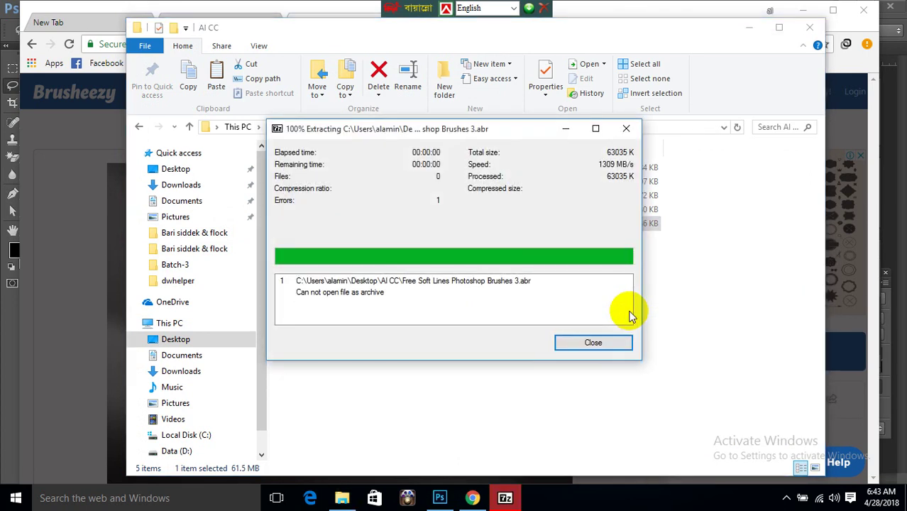
pyautogui.click(594, 343)
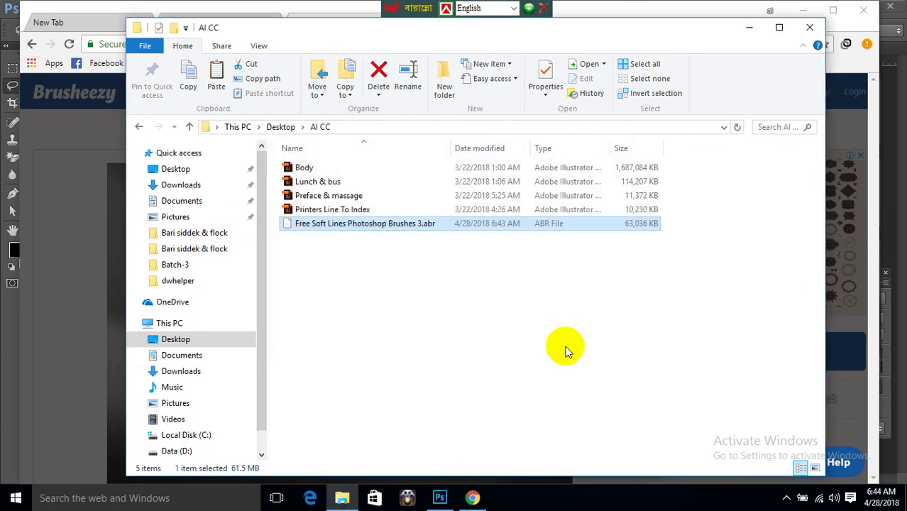
pyautogui.click(411, 271)
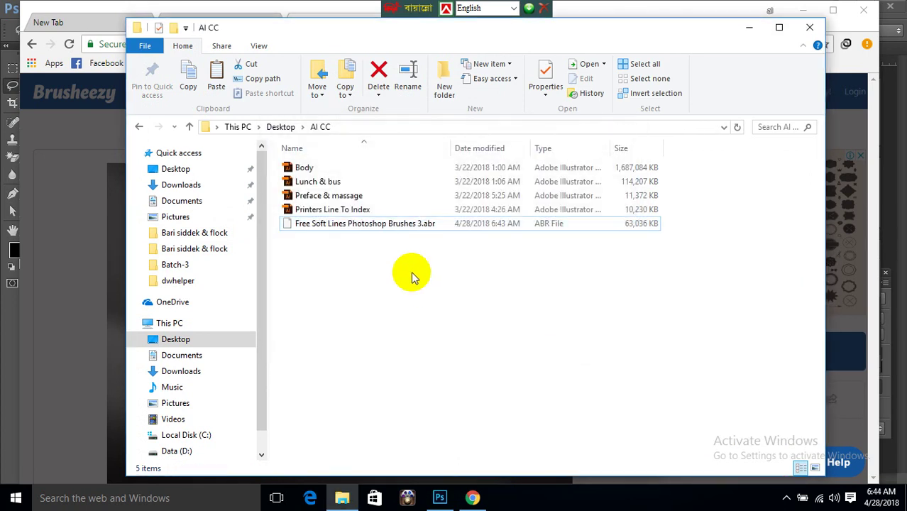
pyautogui.click(422, 224)
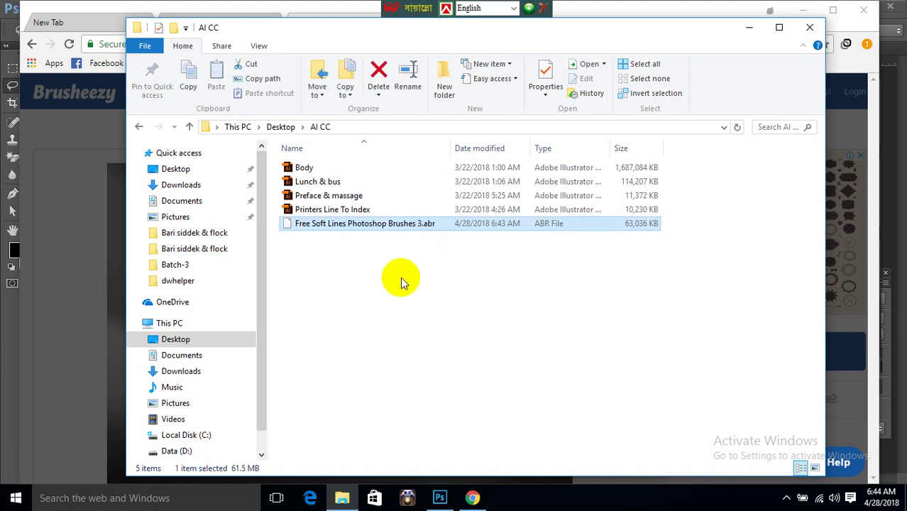
pyautogui.click(404, 281)
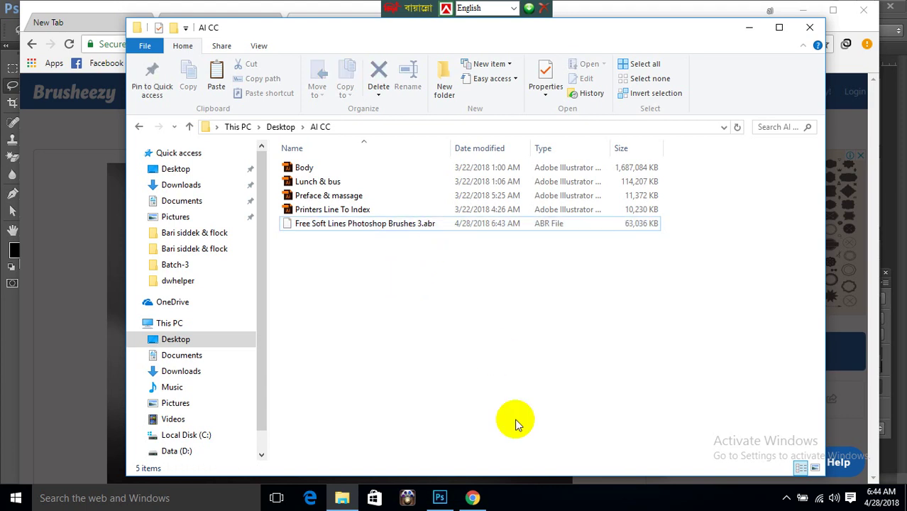
# Step: Close Chrome's download popup, retry extracting the ABR, close the error, and return to Chrome
pyautogui.click(465, 500)
pyautogui.click(667, 88)
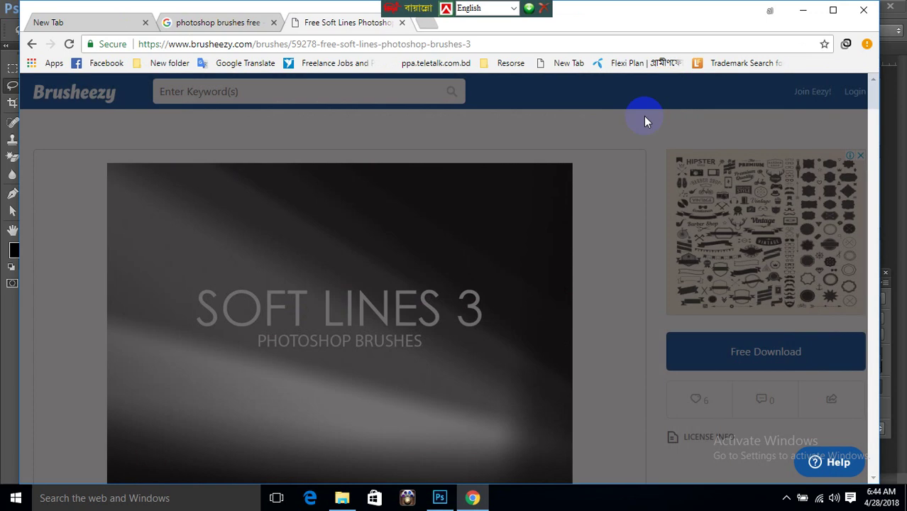
pyautogui.scroll(-3, 445, 270)
pyautogui.scroll(2, 457, 271)
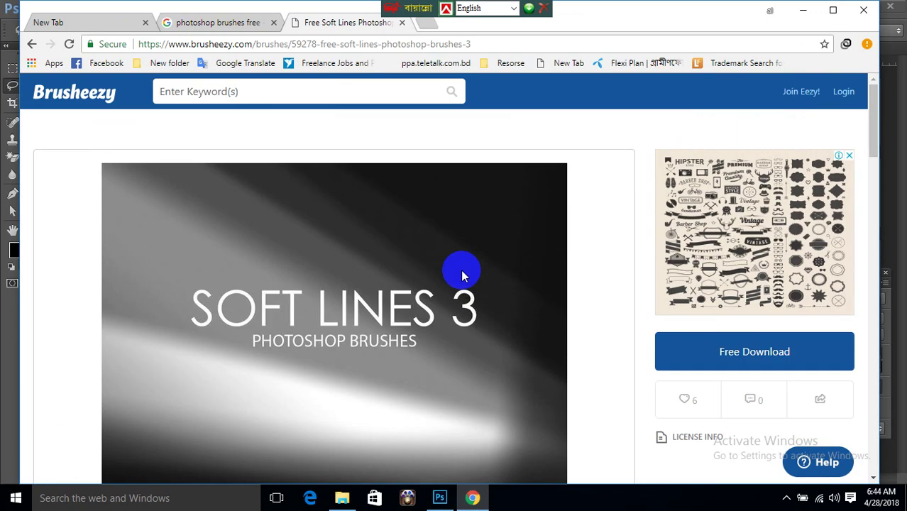
pyautogui.click(342, 497)
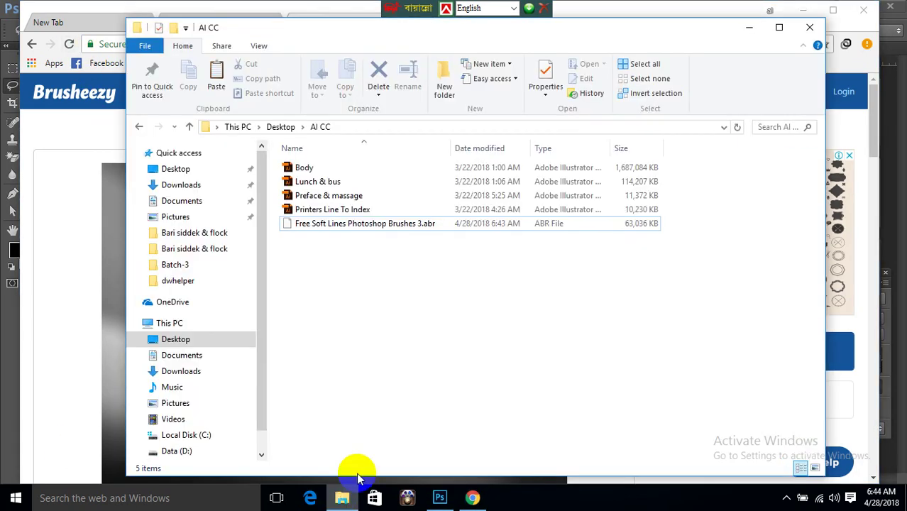
pyautogui.click(369, 224)
pyautogui.rightClick(369, 224)
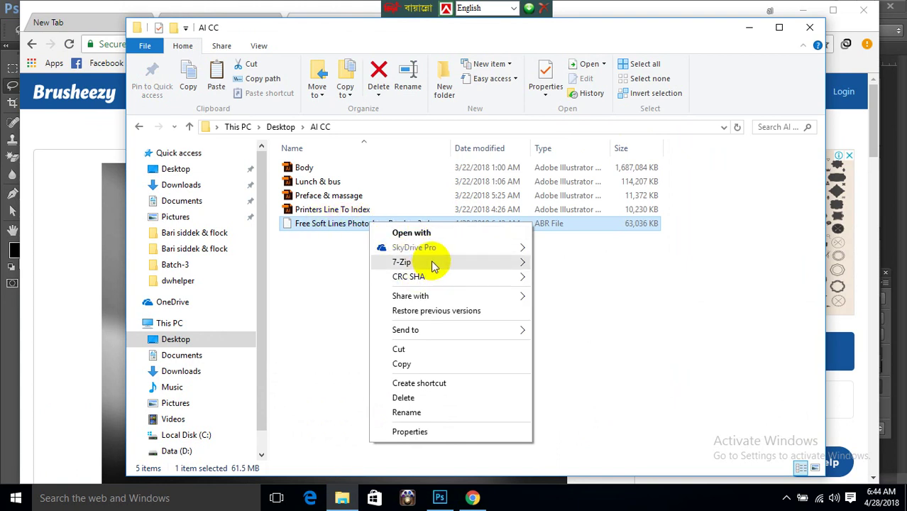
pyautogui.moveTo(401, 261)
pyautogui.click(568, 303)
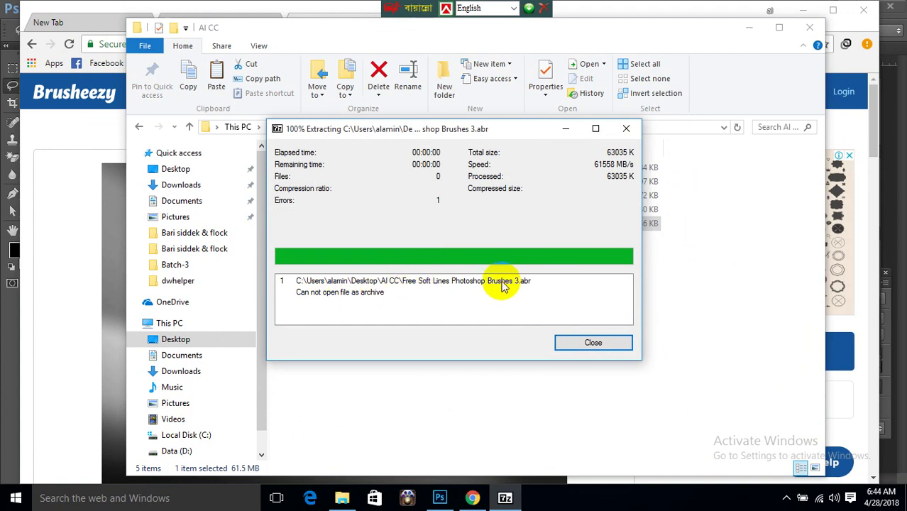
pyautogui.click(629, 128)
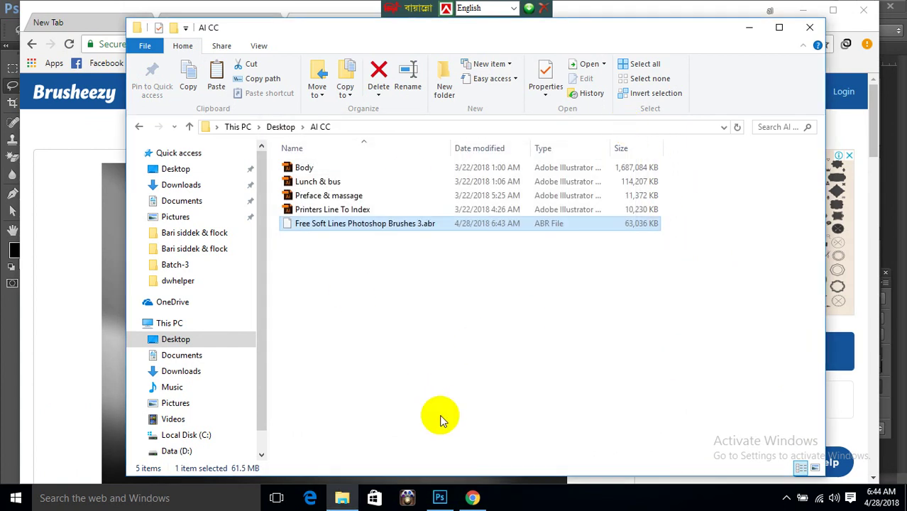
pyautogui.click(467, 499)
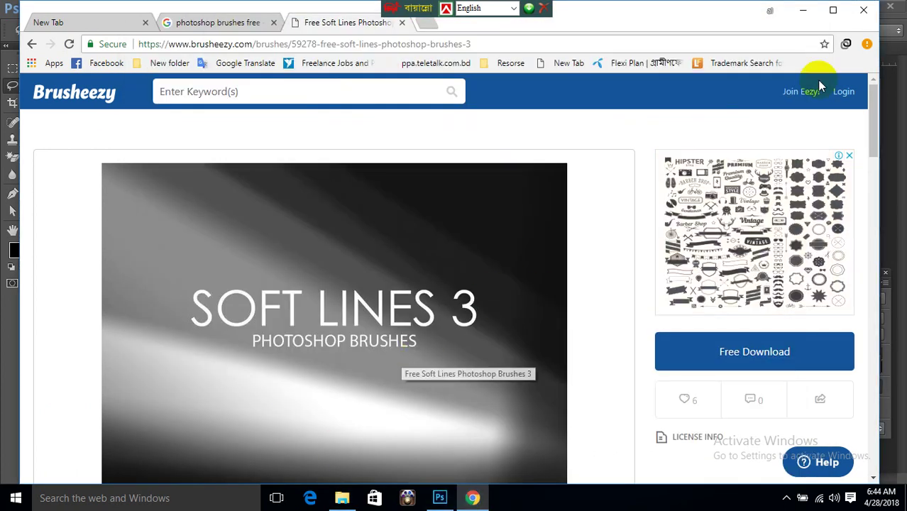
pyautogui.click(866, 44)
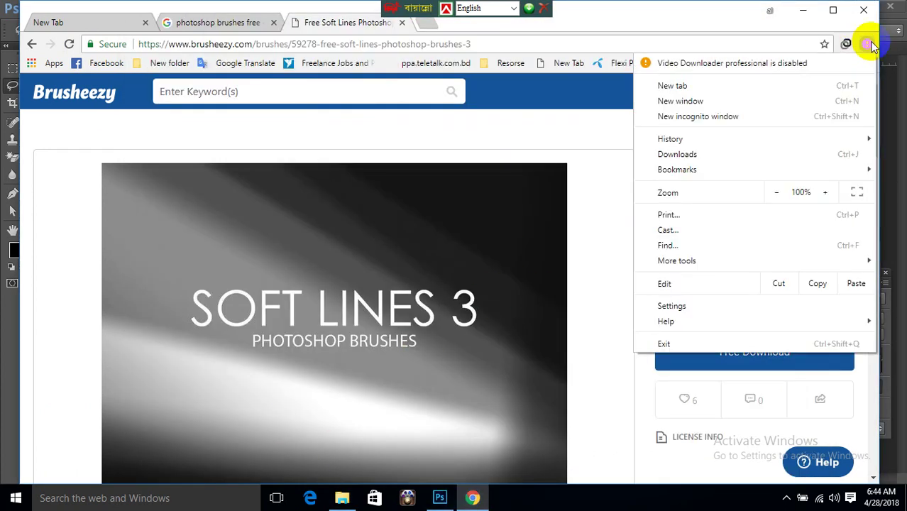
# Step: Cut Free_Soft_Lines_Photoshop_Brushes_3.zip from Chrome's Downloads folder, then open Desktop\AI CC
pyautogui.click(717, 153)
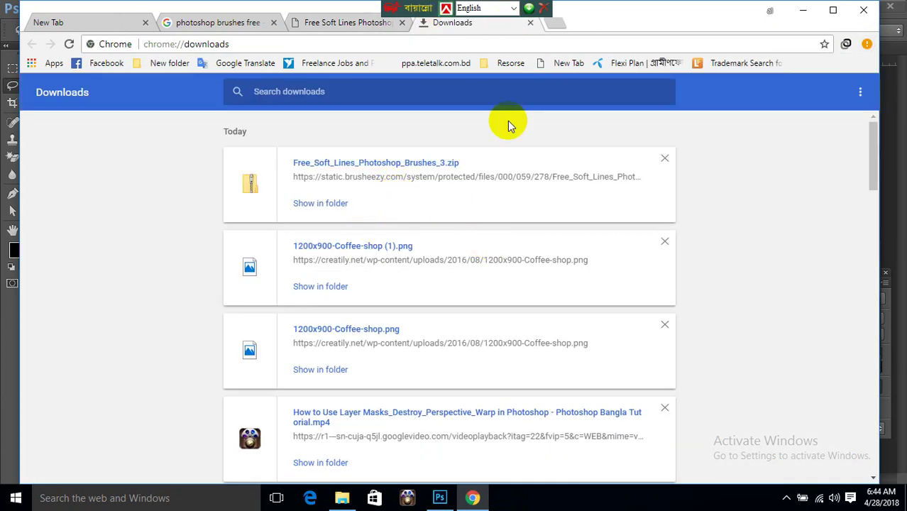
pyautogui.click(335, 208)
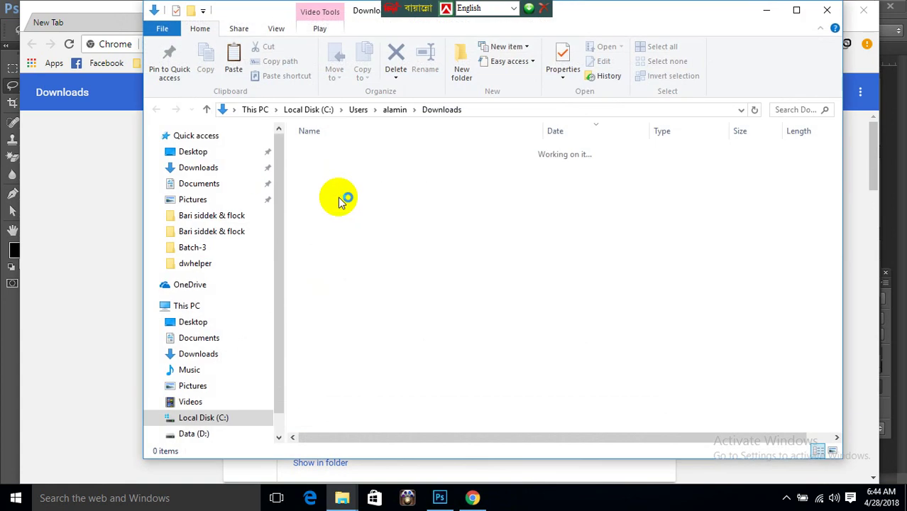
pyautogui.rightClick(357, 162)
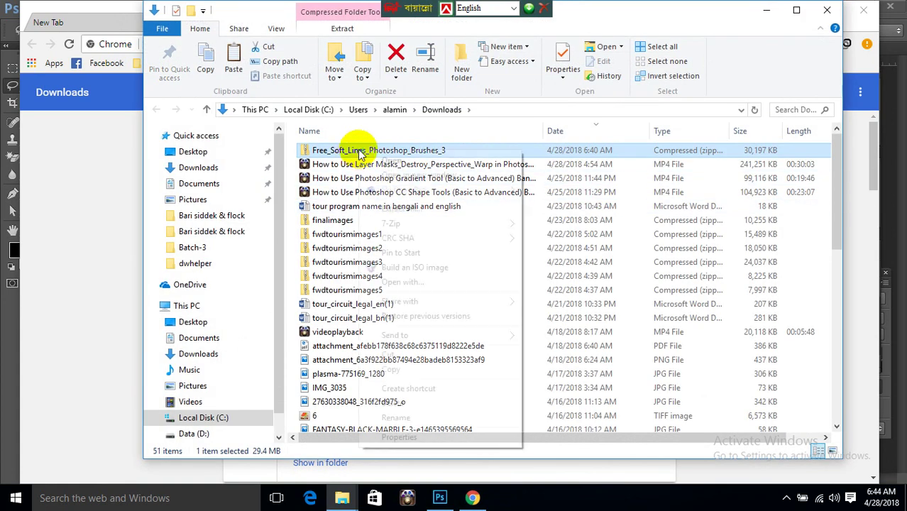
pyautogui.click(389, 354)
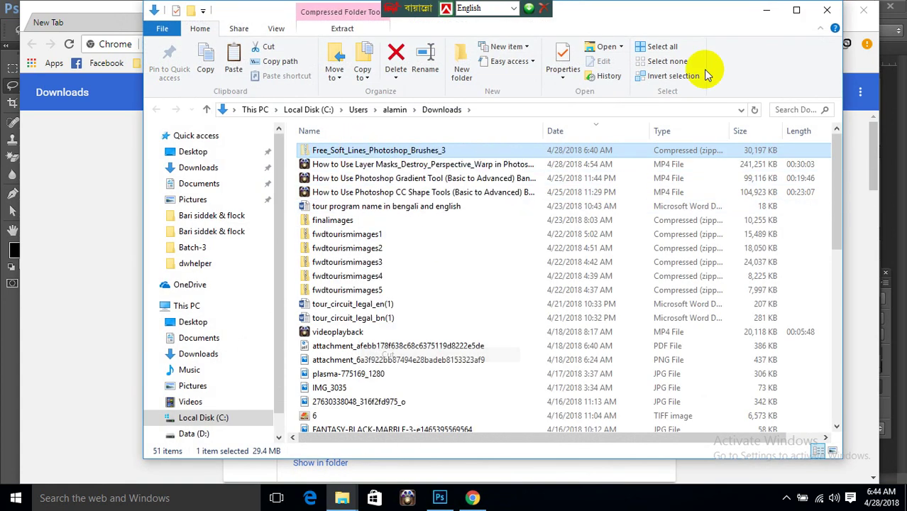
pyautogui.click(765, 10)
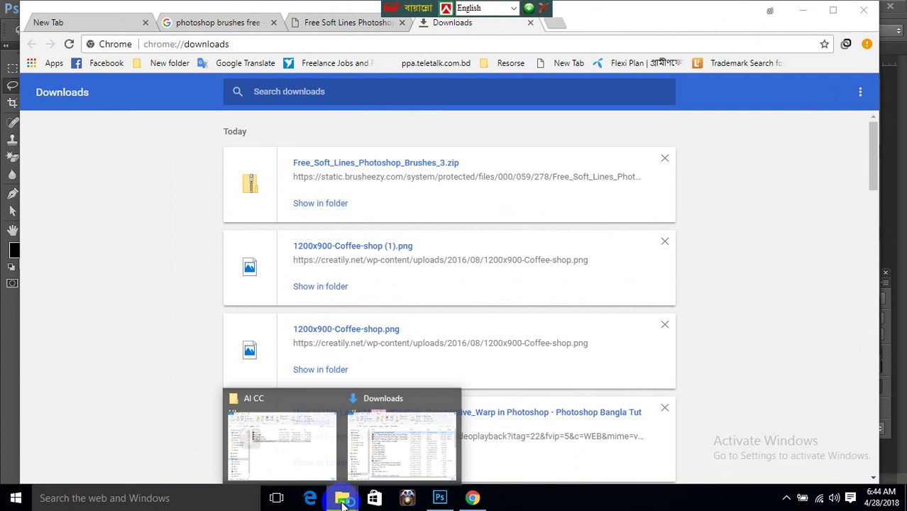
pyautogui.click(370, 442)
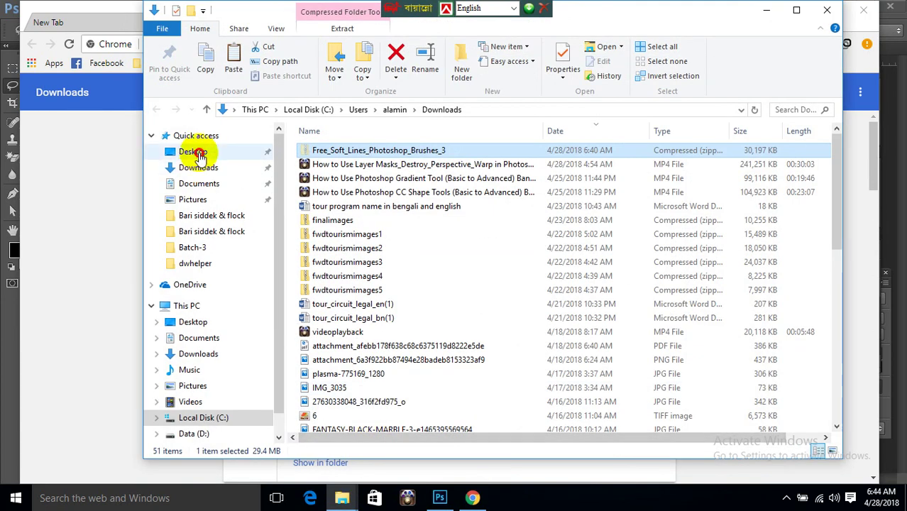
pyautogui.click(192, 151)
pyautogui.doubleClick(424, 151)
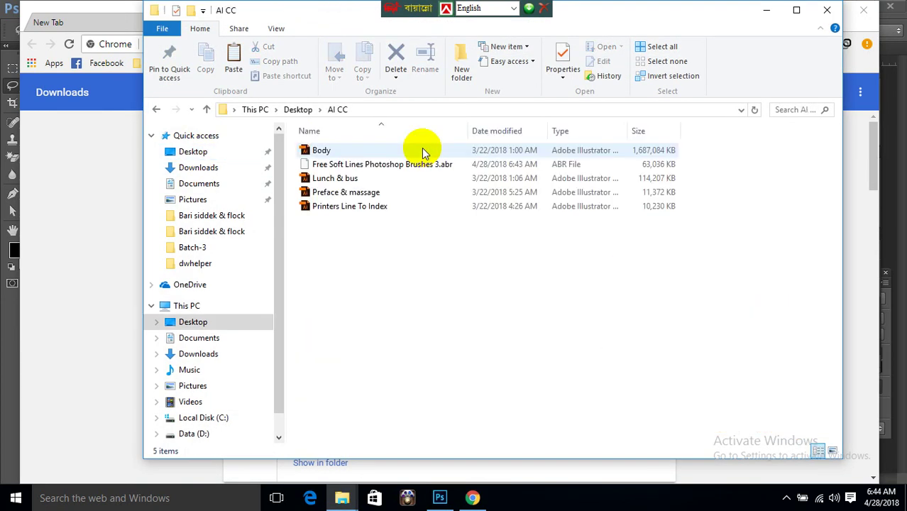
# Step: Paste the brushes zip into AI CC and extract all its files there
pyautogui.rightClick(399, 250)
pyautogui.click(461, 345)
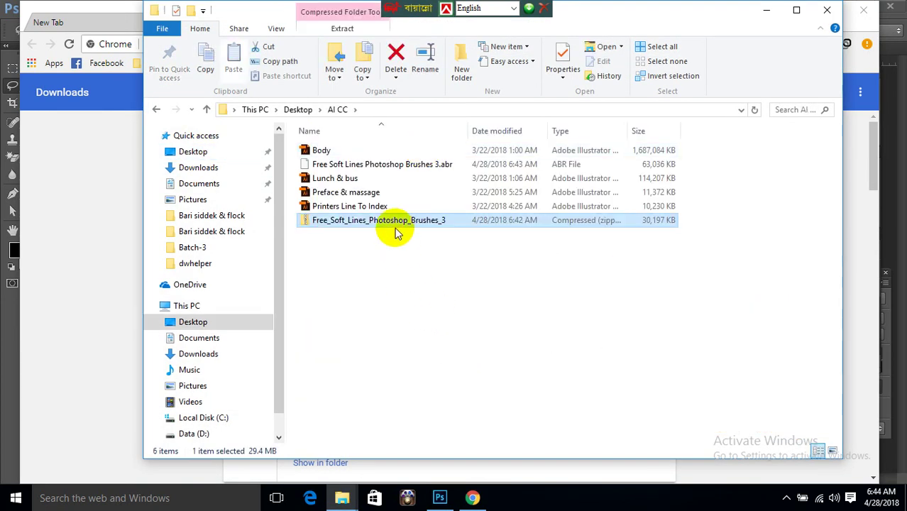
pyautogui.rightClick(395, 221)
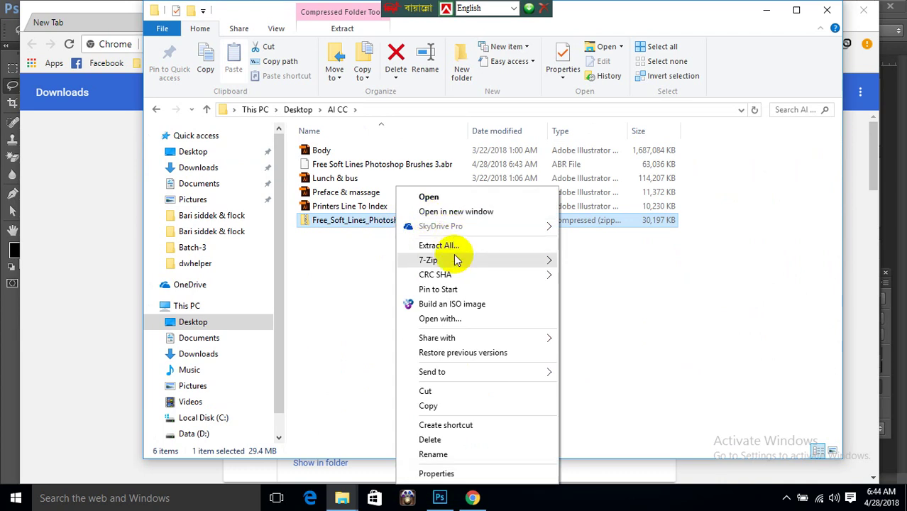
pyautogui.click(457, 246)
pyautogui.click(576, 377)
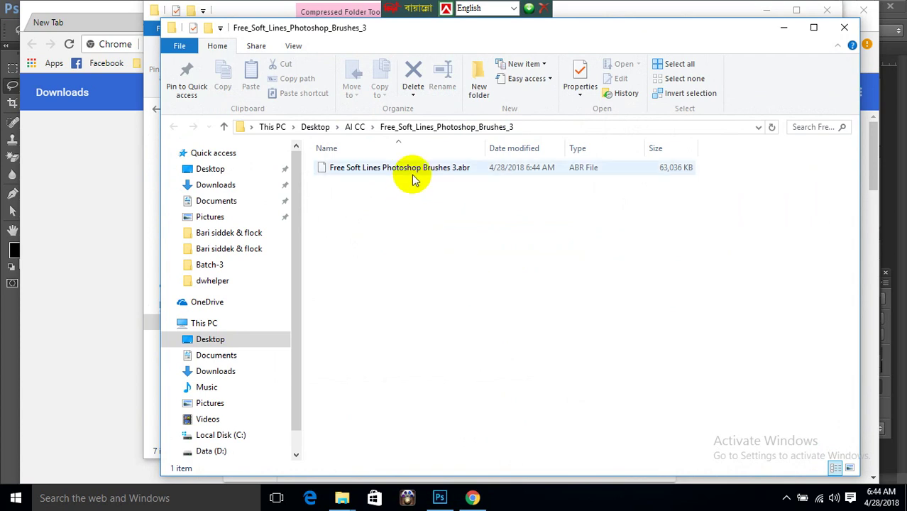
# Step: Check the extracted ABR file, then return to Chrome's Soft Lines 3 brush page
pyautogui.click(415, 174)
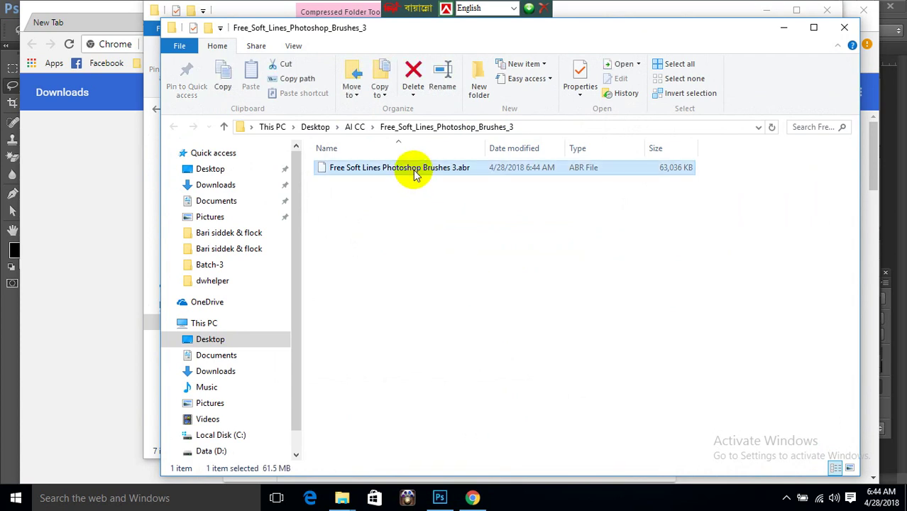
pyautogui.rightClick(416, 175)
pyautogui.moveTo(454, 210)
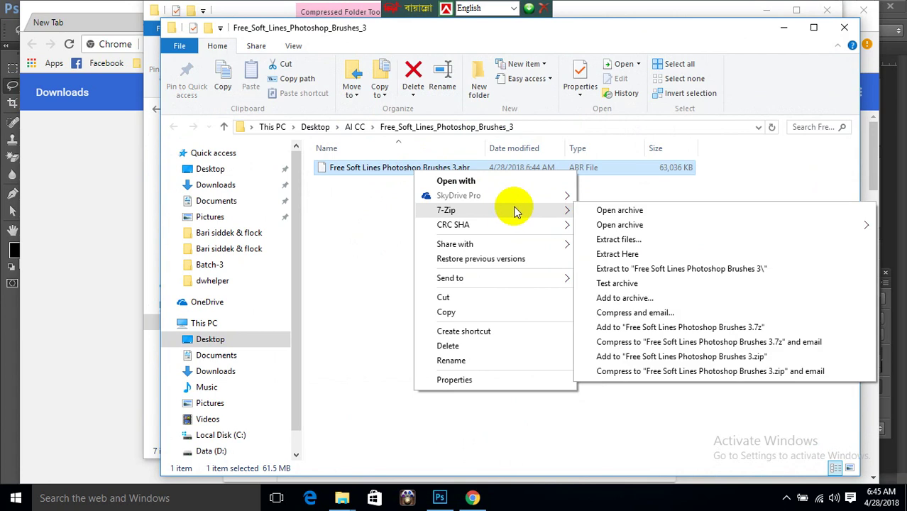
pyautogui.click(375, 196)
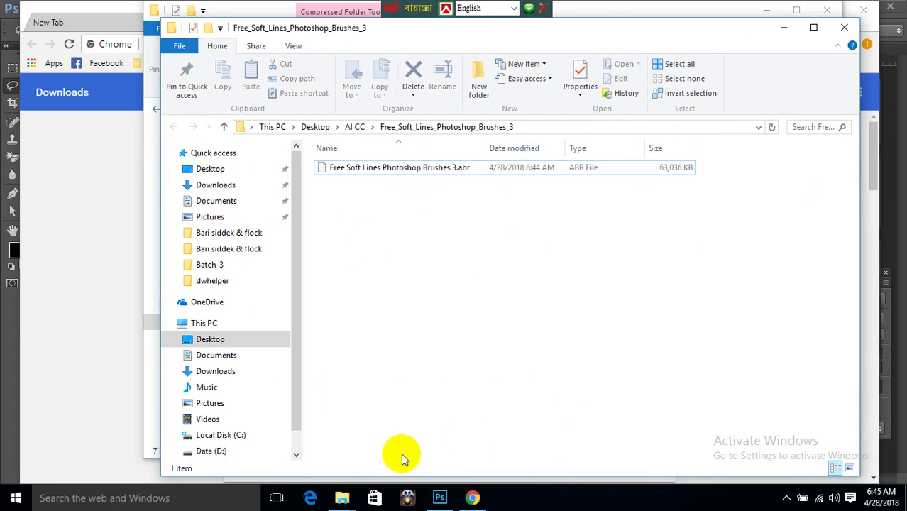
pyautogui.click(471, 497)
pyautogui.click(339, 25)
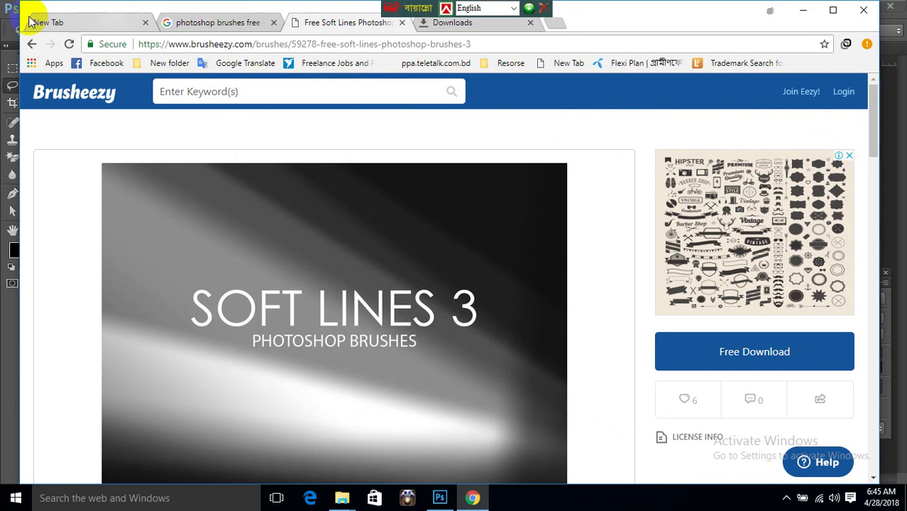
# Step: Go back to Brusheezy's light brush search results and scroll through them
pyautogui.click(31, 45)
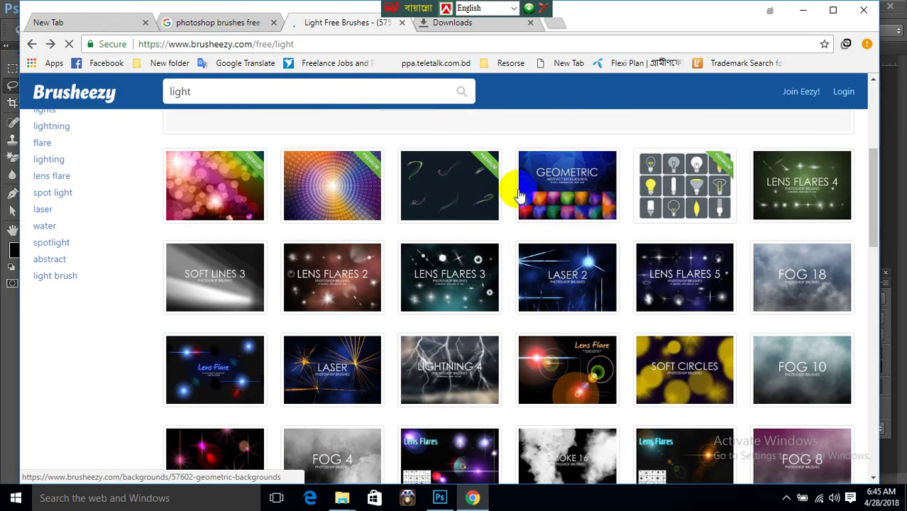
pyautogui.scroll(-1, 449, 247)
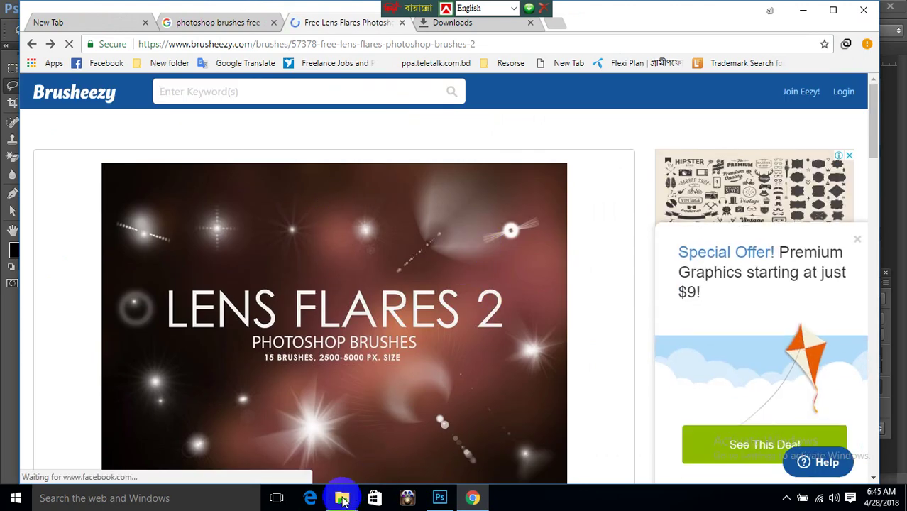
# Step: Copy Free Soft Lines Photoshop Brushes 3.abr from the extracted brush folder
pyautogui.click(441, 418)
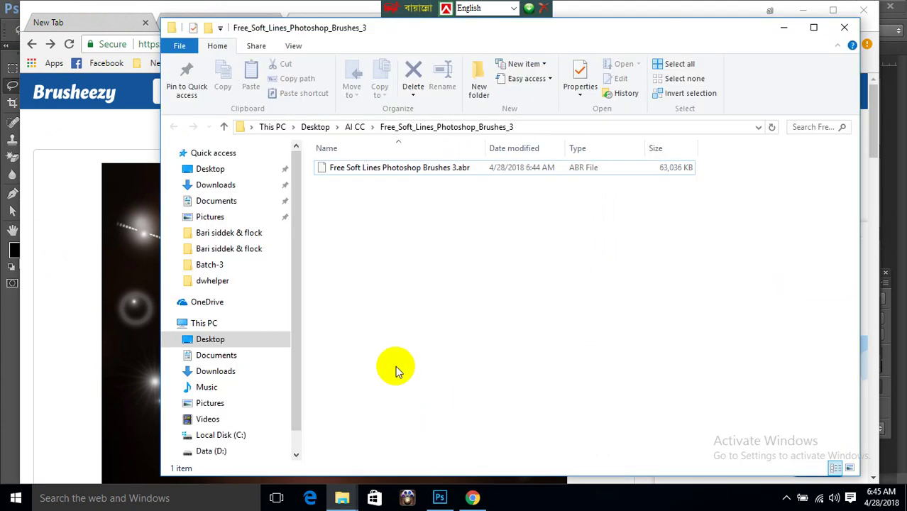
pyautogui.rightClick(409, 173)
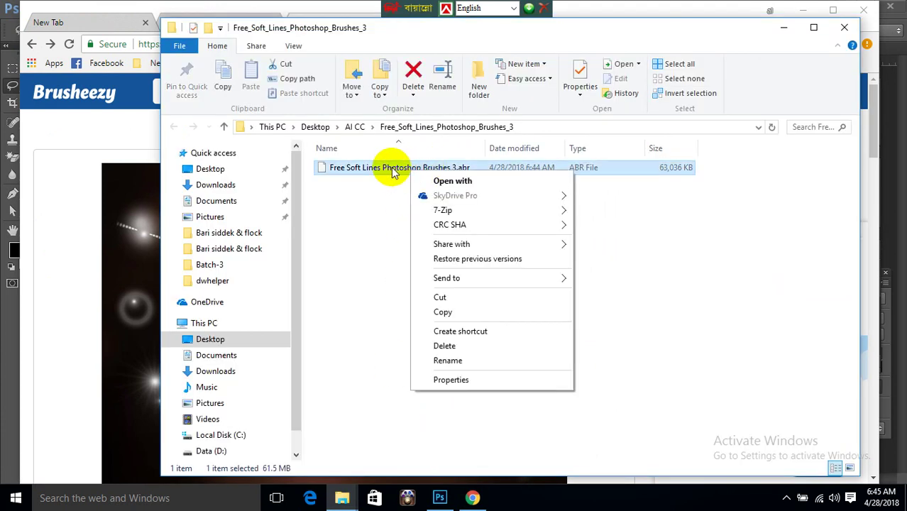
pyautogui.click(451, 312)
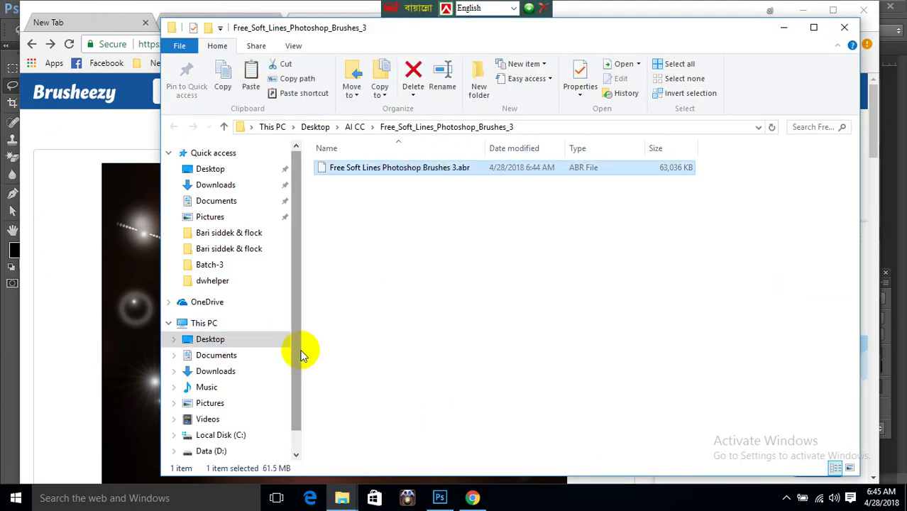
# Step: Paste the brush file into C:\Program Files (x86)\Photoshop\Presets\Brushes with administrator permission
pyautogui.click(240, 433)
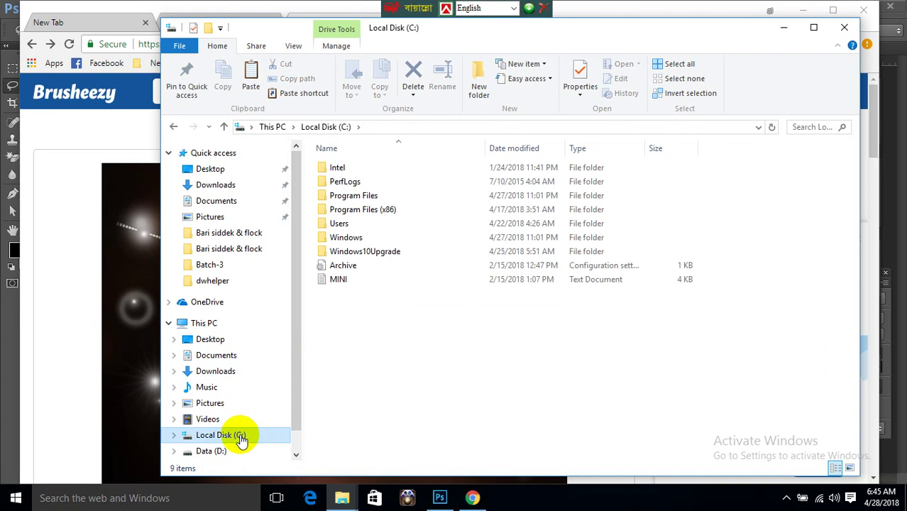
pyautogui.doubleClick(404, 208)
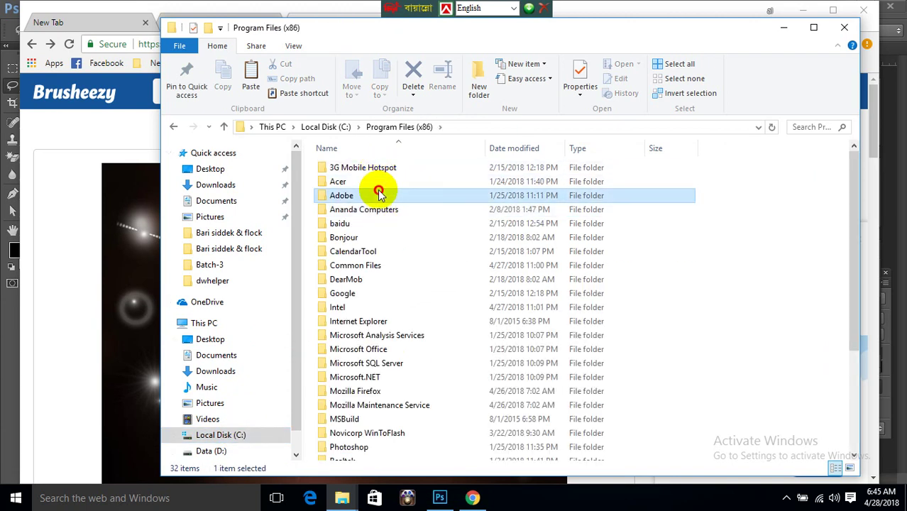
pyautogui.doubleClick(378, 195)
pyautogui.click(223, 127)
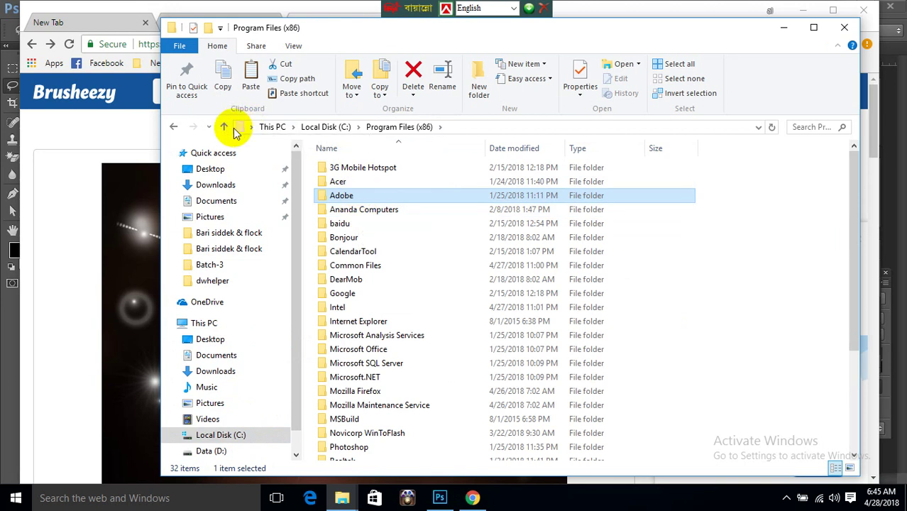
pyautogui.doubleClick(372, 448)
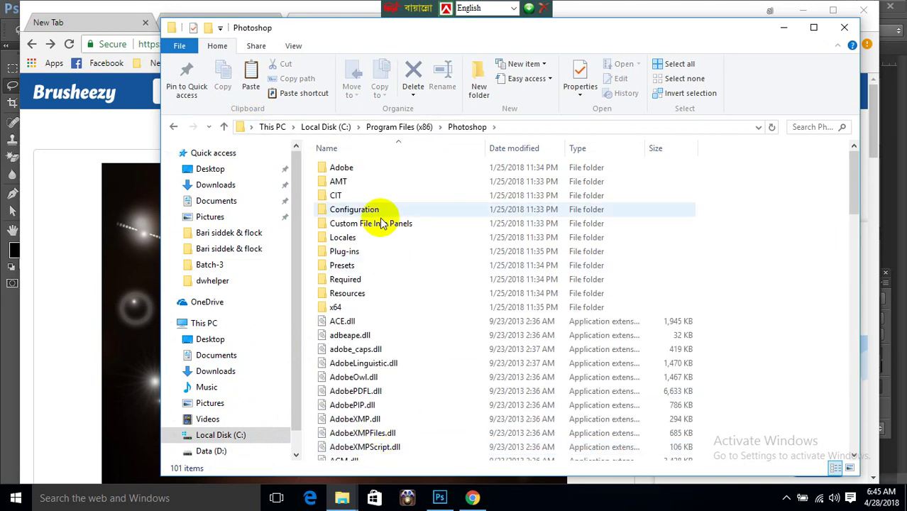
pyautogui.doubleClick(368, 170)
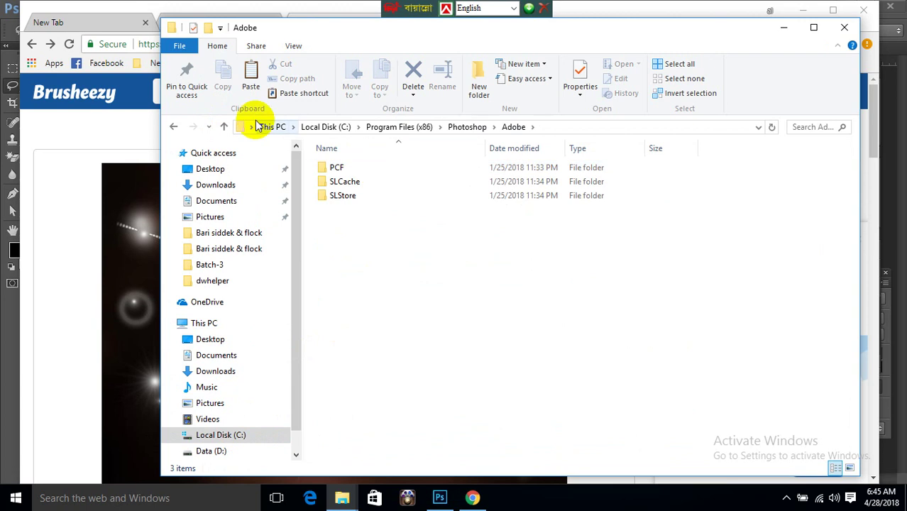
pyautogui.click(224, 127)
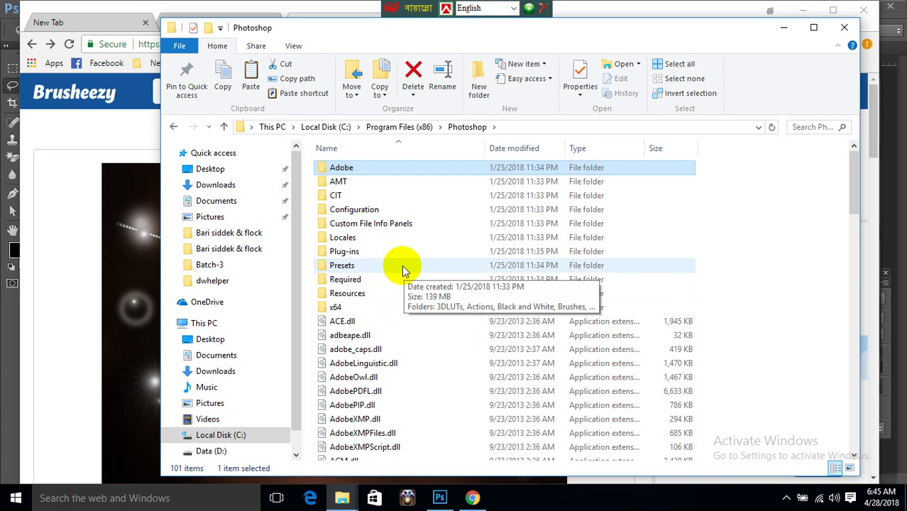
pyautogui.doubleClick(376, 265)
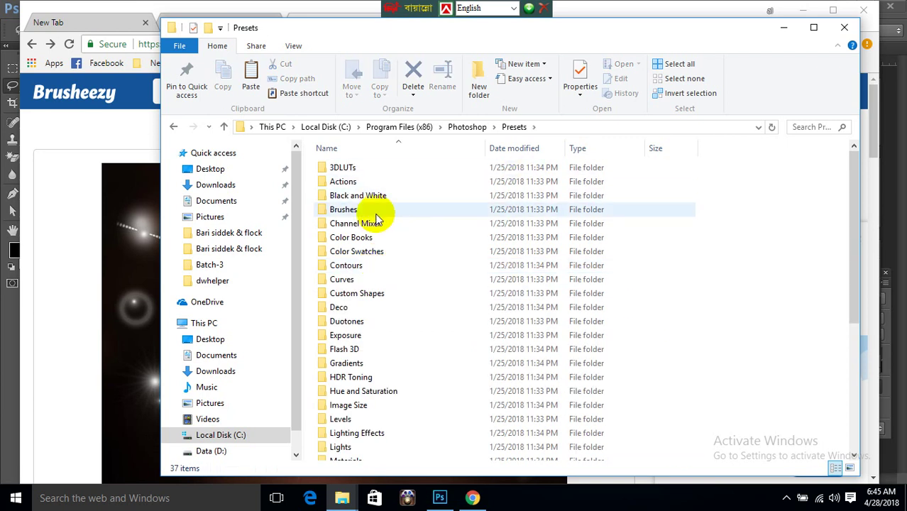
pyautogui.doubleClick(376, 209)
pyautogui.rightClick(391, 399)
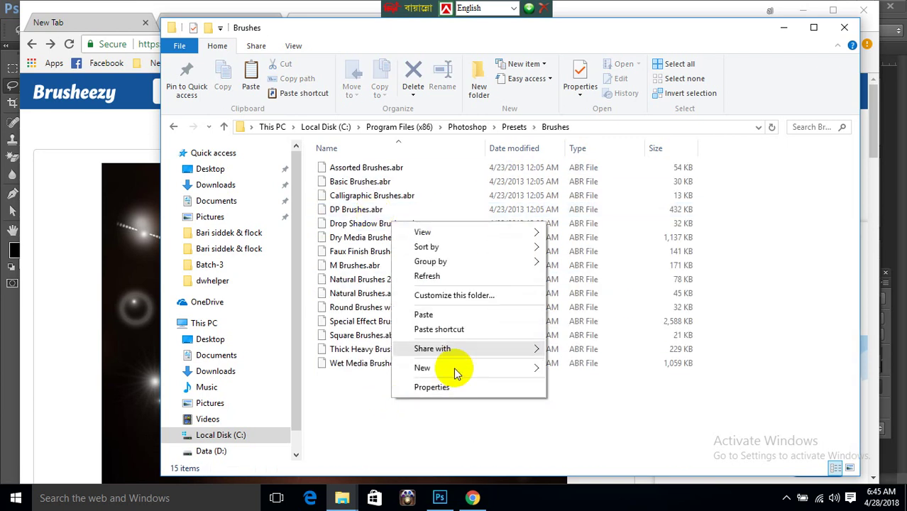
pyautogui.click(443, 315)
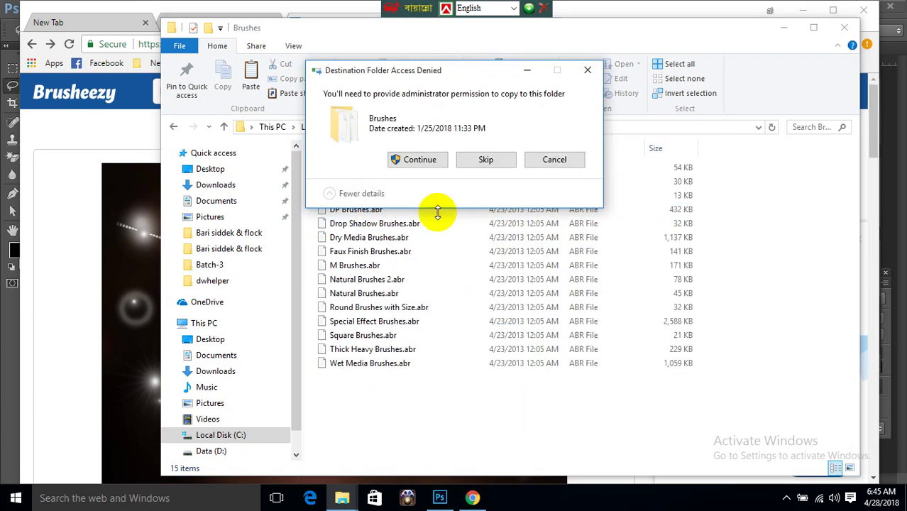
pyautogui.click(421, 160)
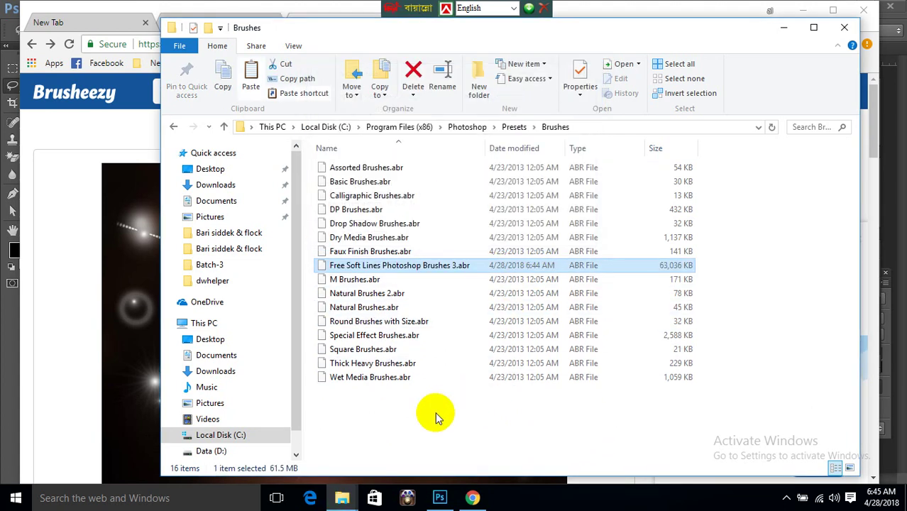
# Step: Quit Photoshop, discarding changes to the portrait image and Untitled-1
pyautogui.click(440, 497)
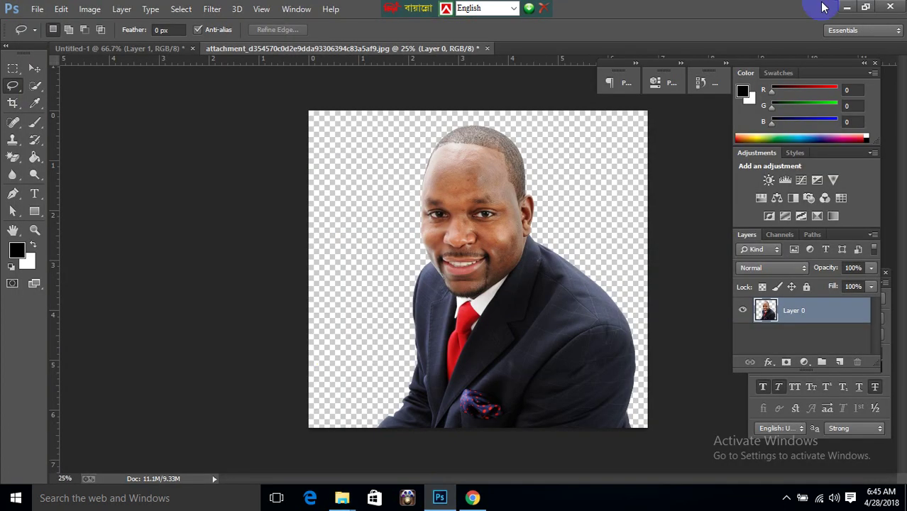
pyautogui.click(889, 7)
pyautogui.click(456, 194)
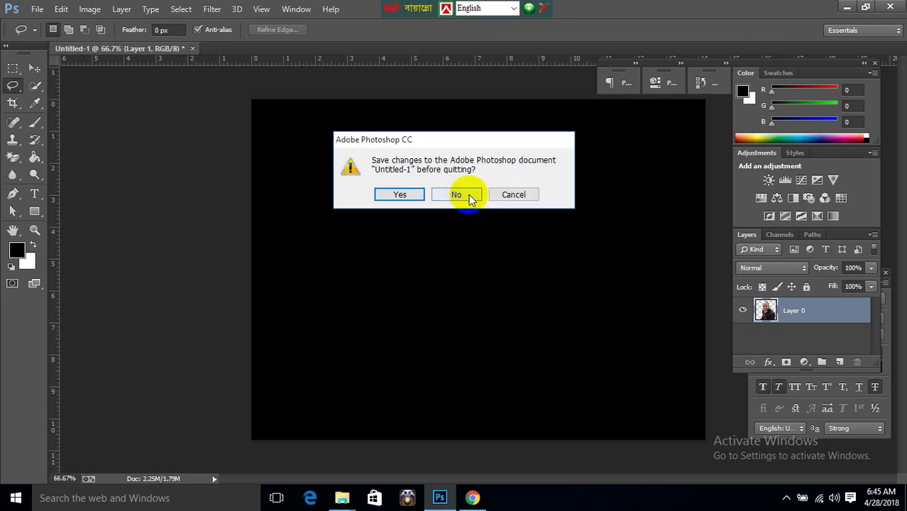
pyautogui.click(468, 194)
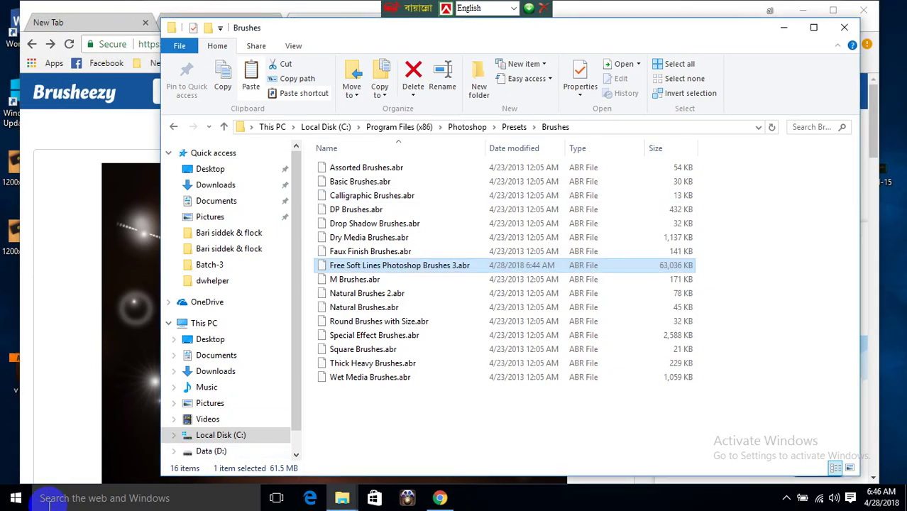
# Step: Minimize the open windows and relaunch Photoshop CC from its desktop shortcut
pyautogui.click(49, 501)
pyautogui.click(78, 497)
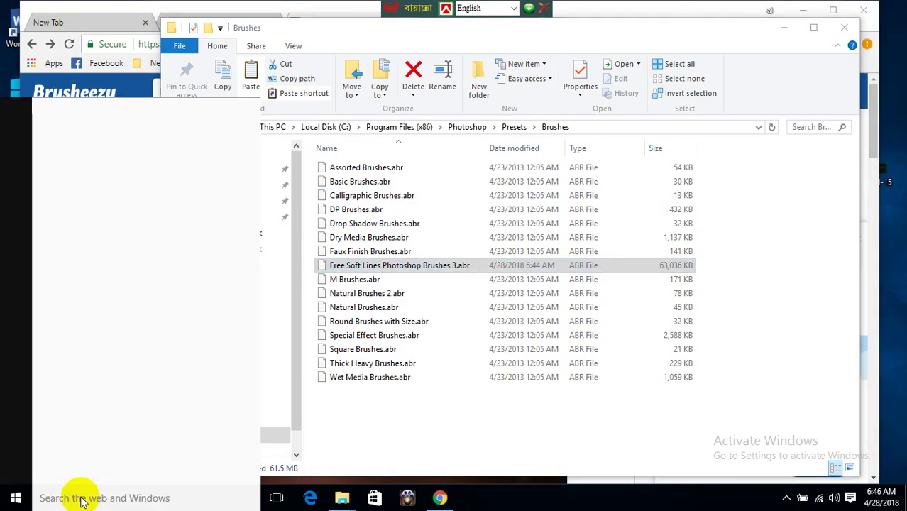
pyautogui.click(788, 28)
pyautogui.click(802, 10)
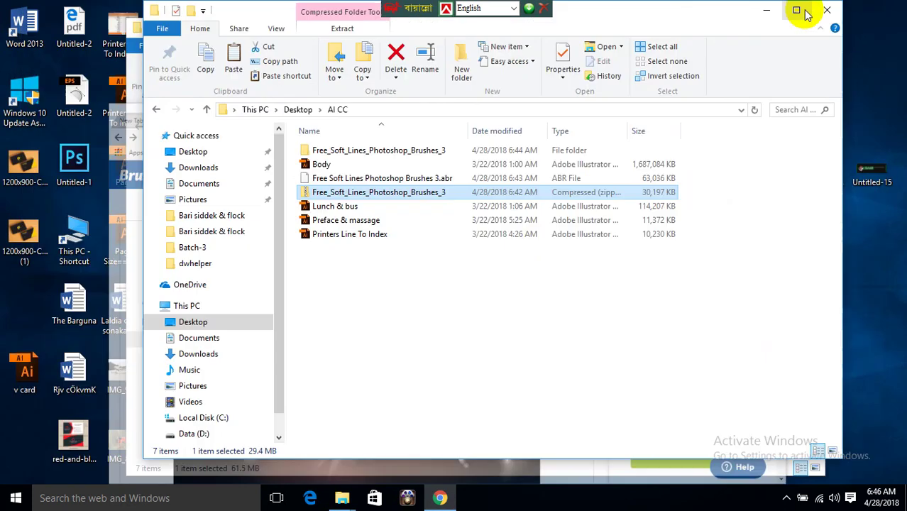
pyautogui.click(766, 10)
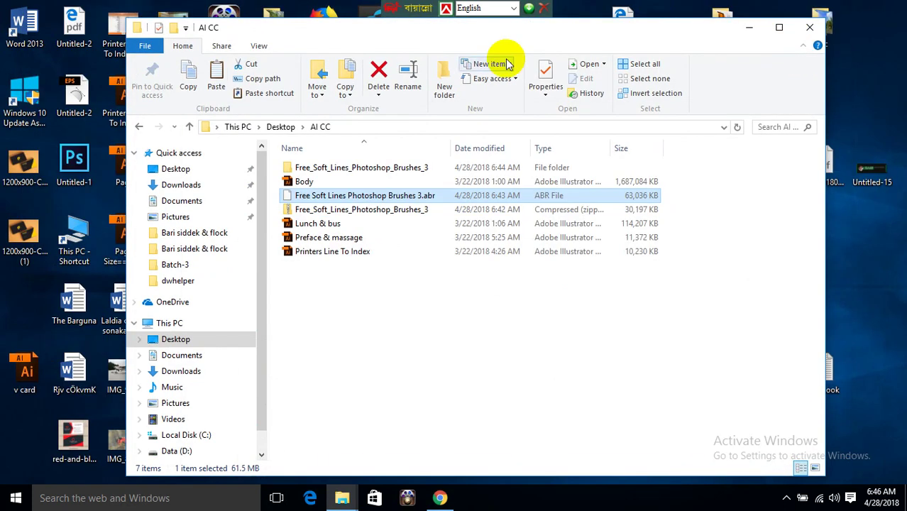
pyautogui.click(769, 27)
pyautogui.click(272, 365)
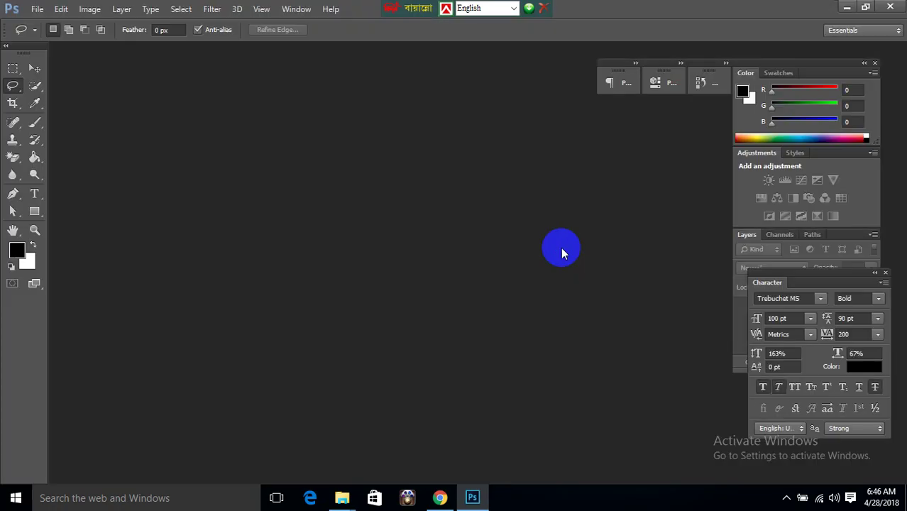
# Step: Create a new blank Untitled-1 document with the default settings
pyautogui.click(37, 9)
pyautogui.click(29, 22)
pyautogui.click(589, 116)
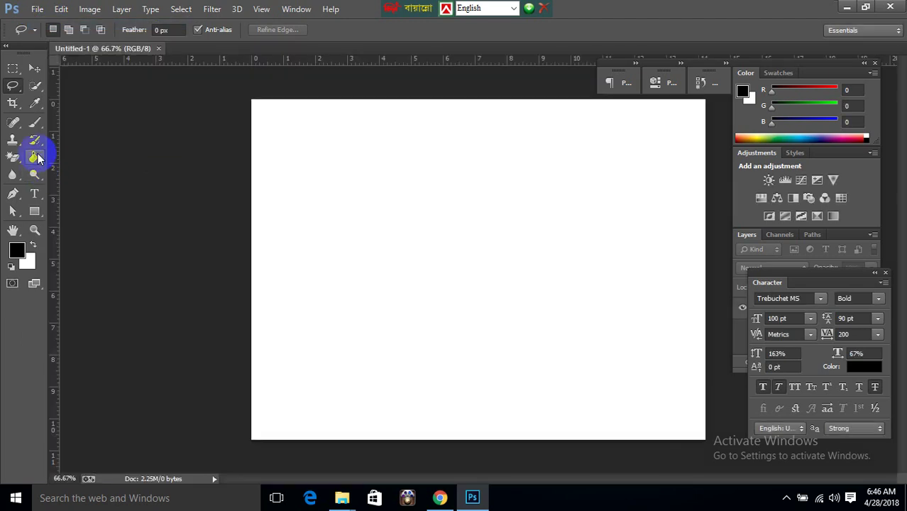
# Step: Load Free Soft Lines Photoshop Brushes 3.abr from the Desktop AI CC folder and select a 2500 px brush
pyautogui.click(37, 124)
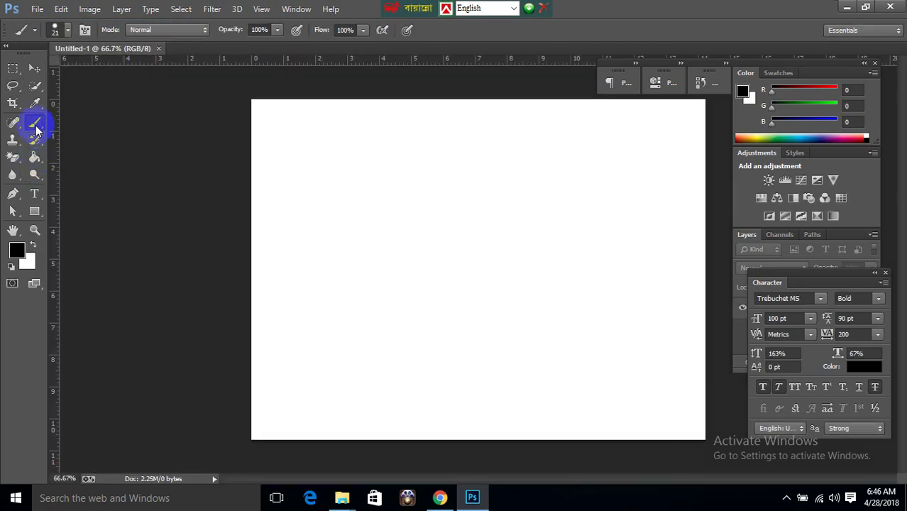
pyautogui.click(68, 32)
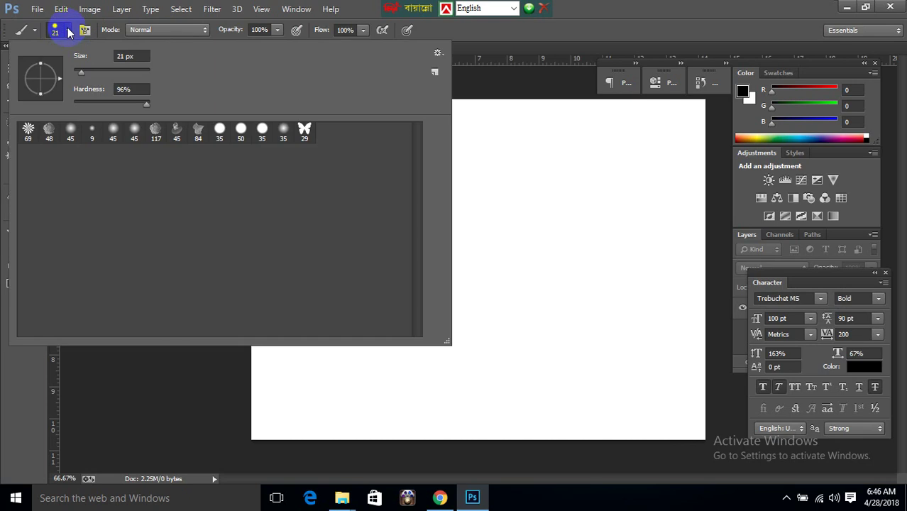
pyautogui.click(340, 63)
pyautogui.click(441, 57)
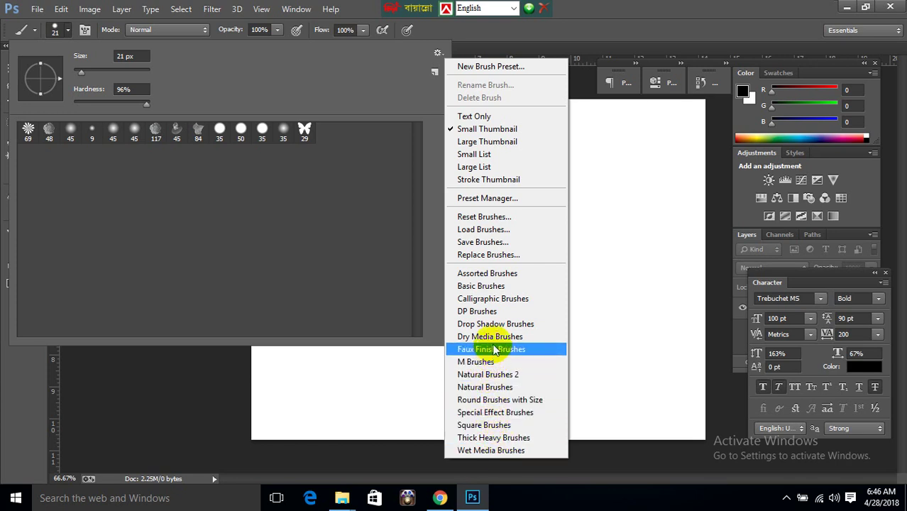
pyautogui.click(534, 233)
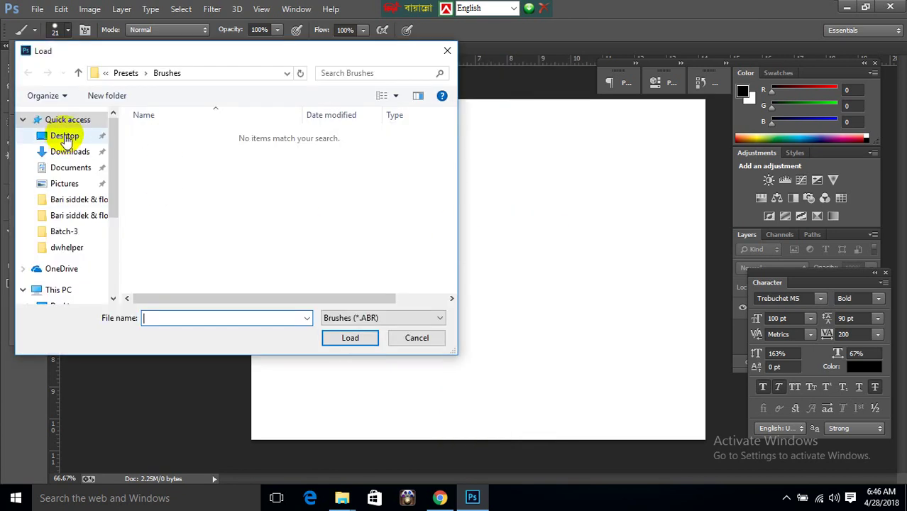
pyautogui.click(65, 136)
pyautogui.doubleClick(255, 149)
pyautogui.click(239, 148)
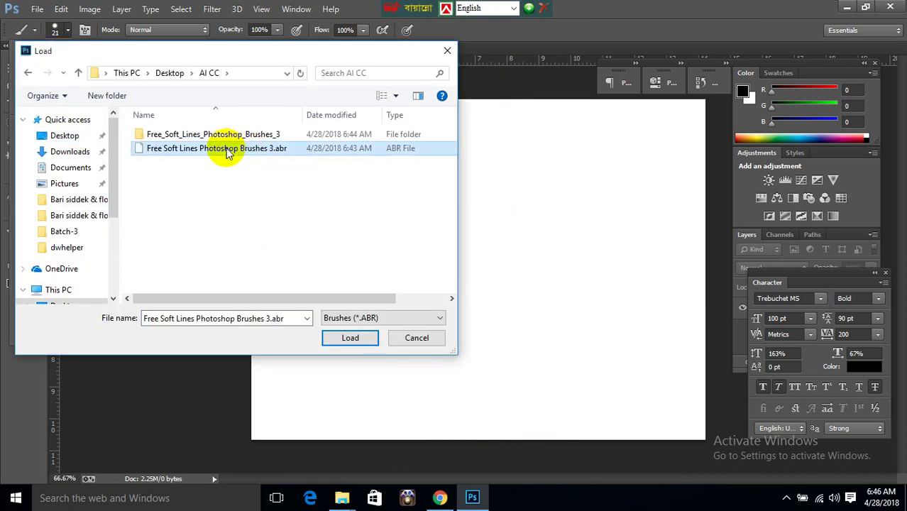
pyautogui.click(358, 345)
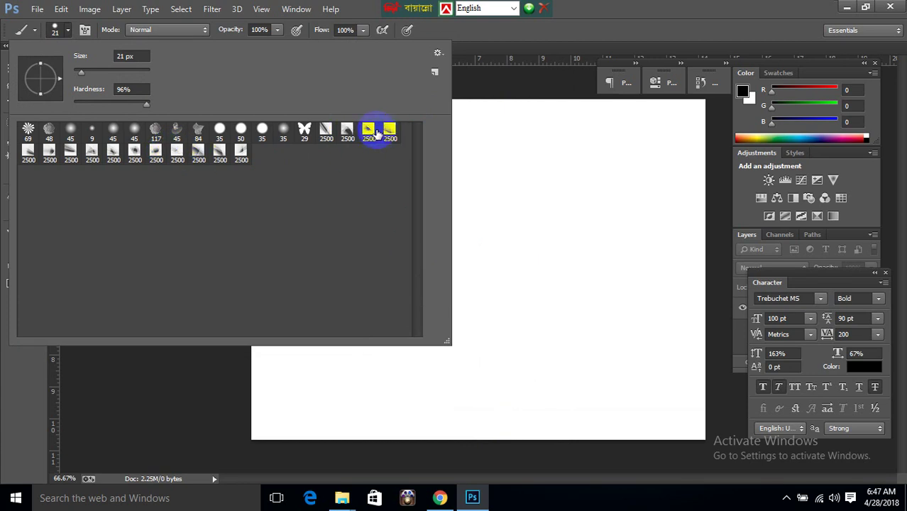
pyautogui.click(376, 132)
# Step: Pick a 2500 px soft-line preset and fill the canvas black with the Paint Bucket
pyautogui.click(555, 59)
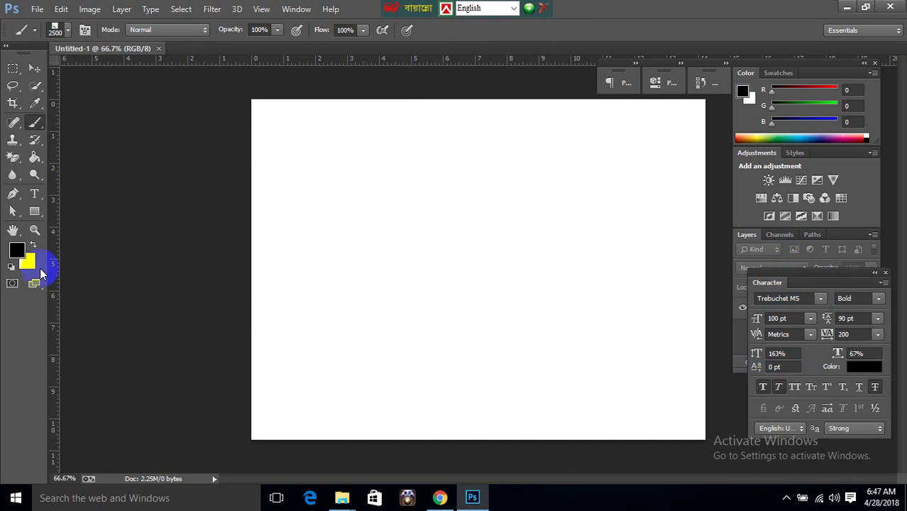
pyautogui.click(34, 158)
pyautogui.click(298, 163)
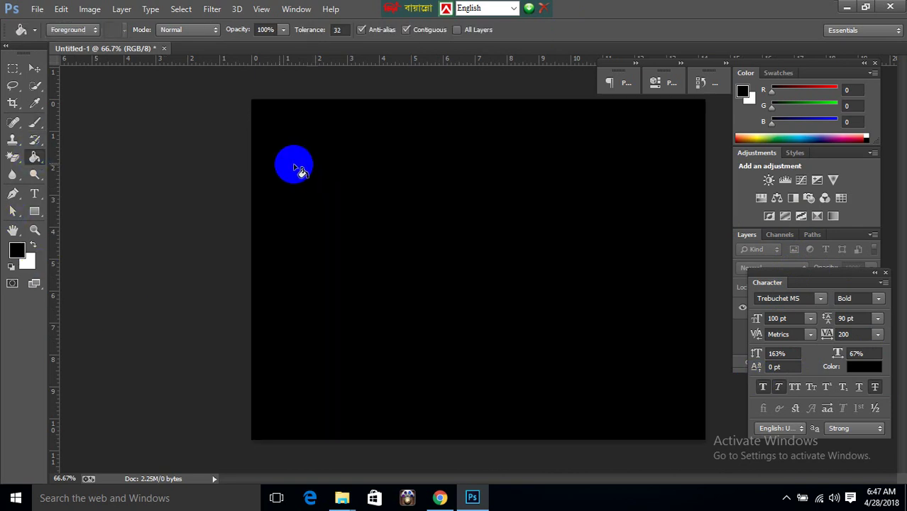
# Step: Return to the regular Brush tool and shrink it to 150 px
pyautogui.click(35, 122)
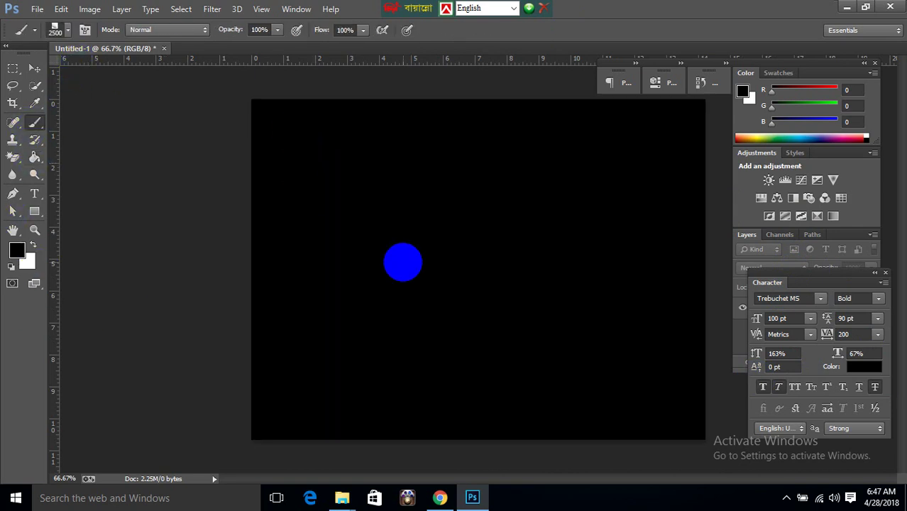
pyautogui.click(373, 241)
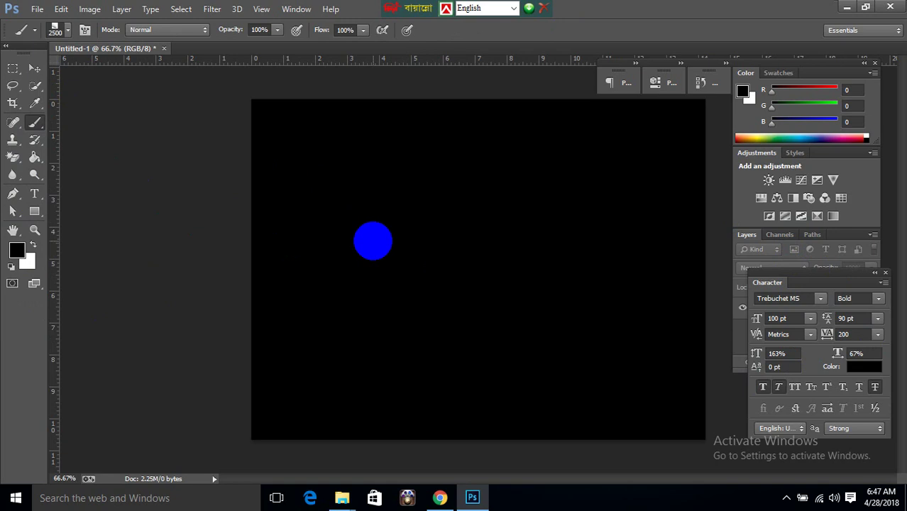
pyautogui.press('[')
pyautogui.press('[')
pyautogui.press('[')
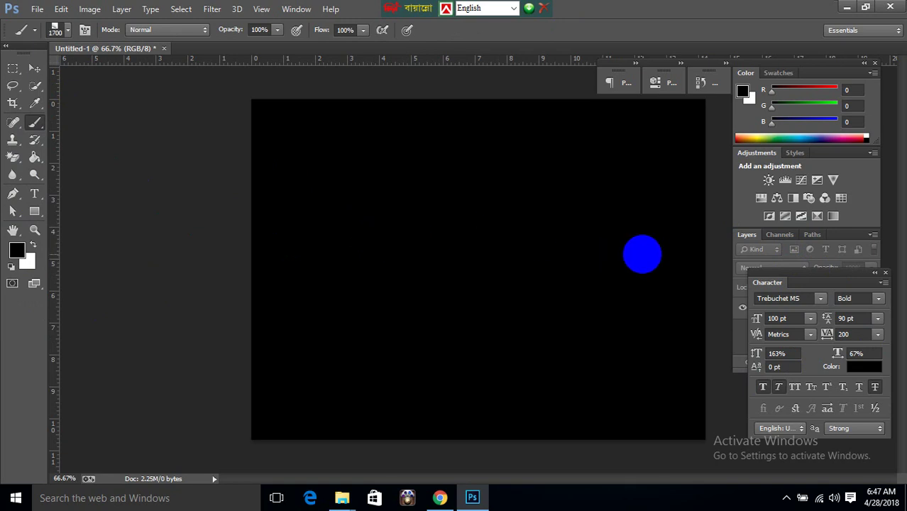
pyautogui.press('[')
pyautogui.press('[')
pyautogui.press('[')
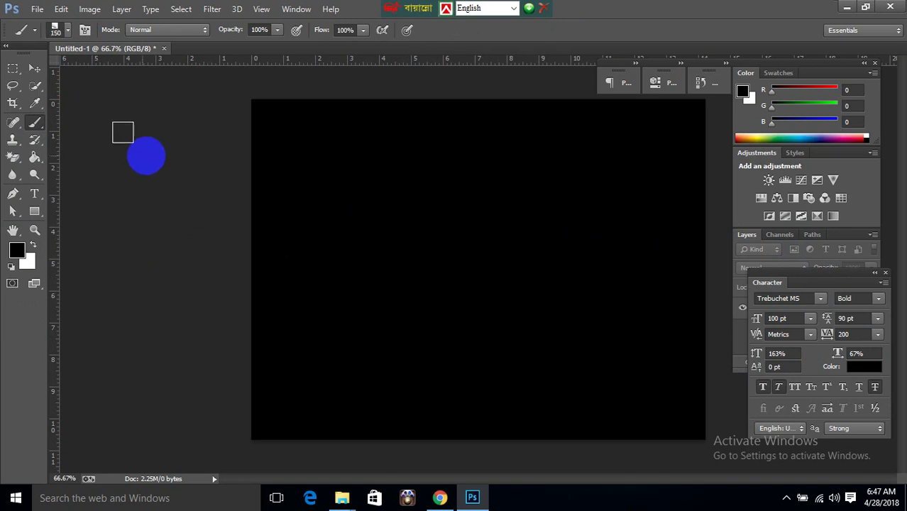
pyautogui.rightClick(39, 126)
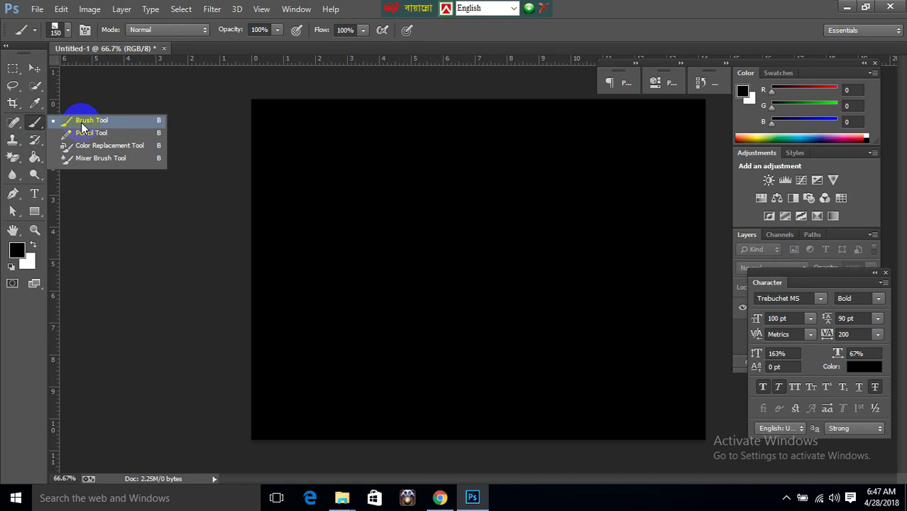
pyautogui.click(79, 118)
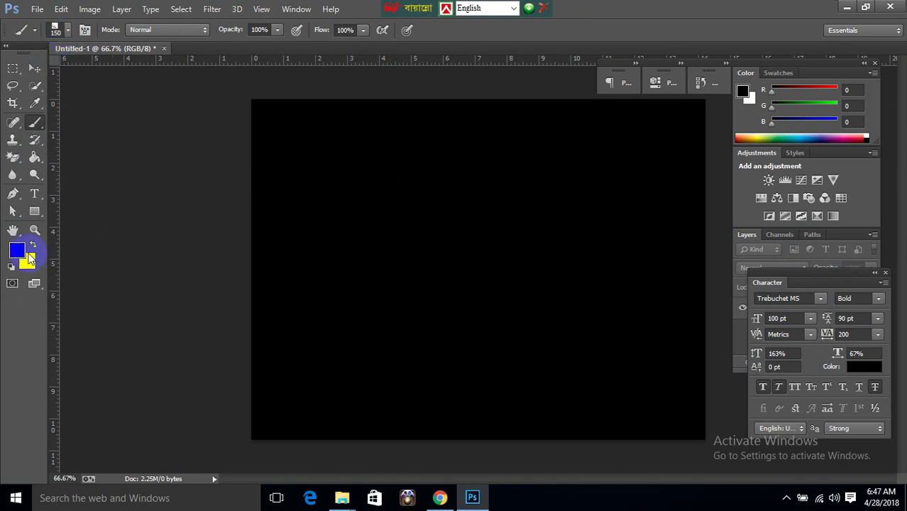
# Step: Set the foreground colour to white and paint a trail of soft-line stamps mid-canvas
pyautogui.click(17, 249)
pyautogui.moveTo(308, 210); pyautogui.dragTo(243, 105)
pyautogui.click(551, 112)
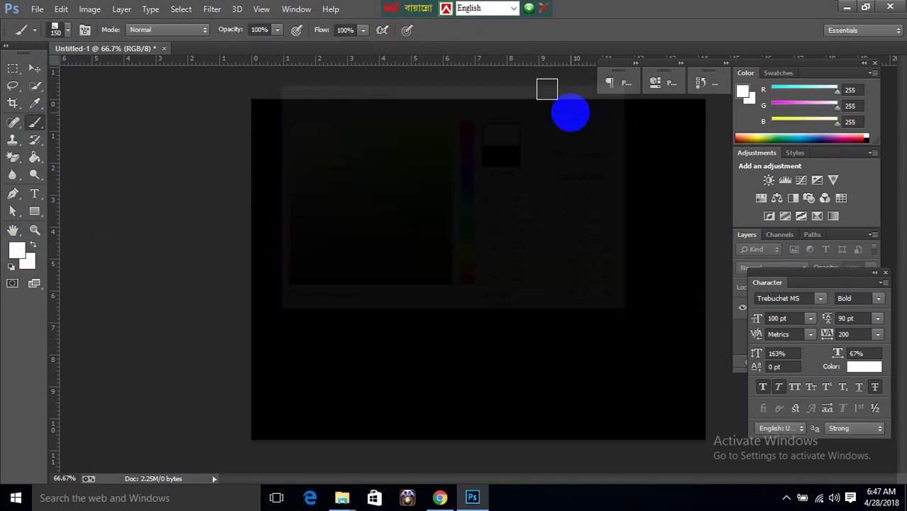
pyautogui.moveTo(479, 275); pyautogui.dragTo(560, 305)
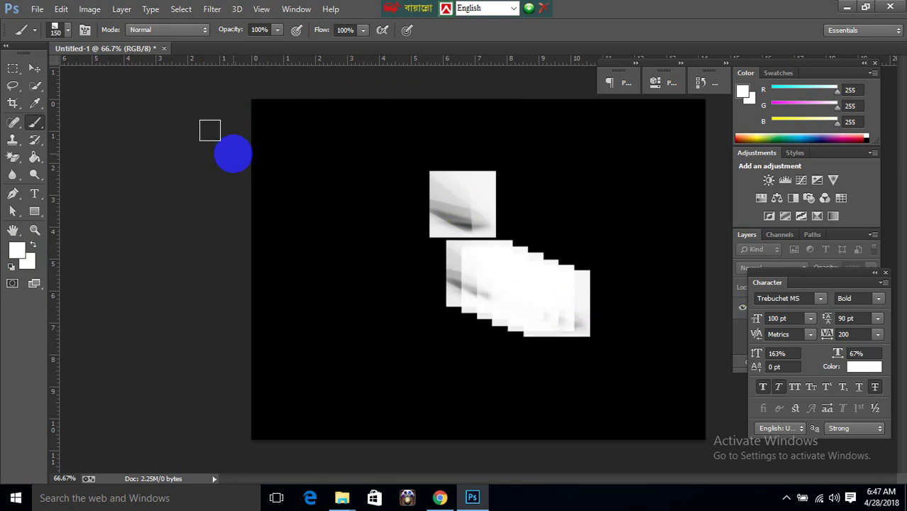
# Step: Switch to another 2500 px soft-line brush at 125 px and stamp six white marks around the canvas
pyautogui.click(67, 30)
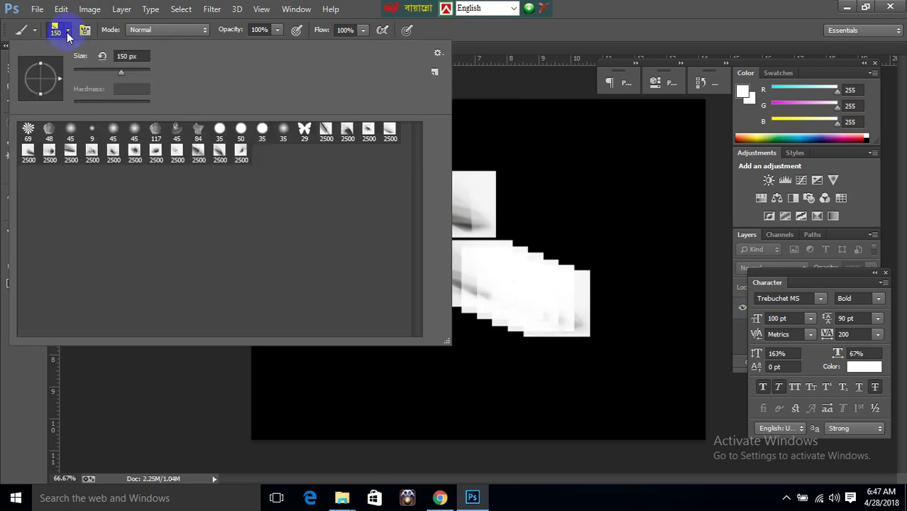
pyautogui.click(156, 151)
pyautogui.click(589, 30)
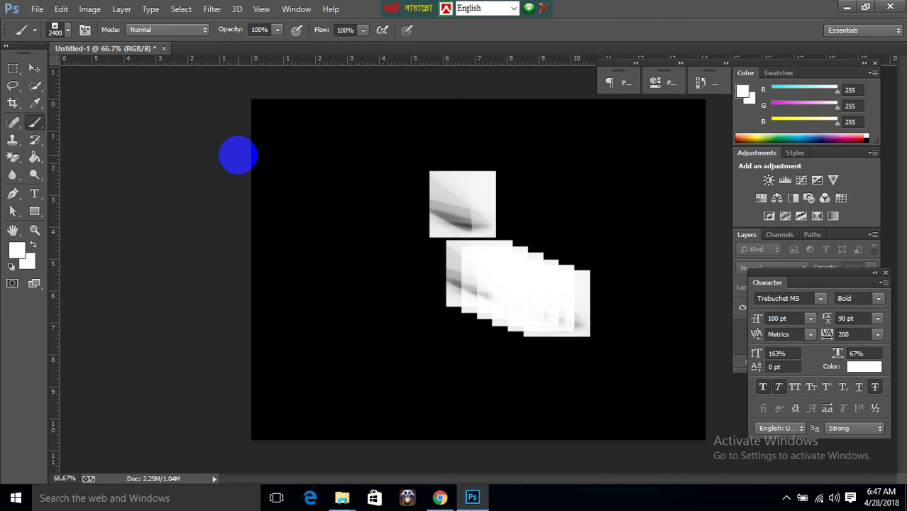
pyautogui.press('[')
pyautogui.press('[')
pyautogui.press('[')
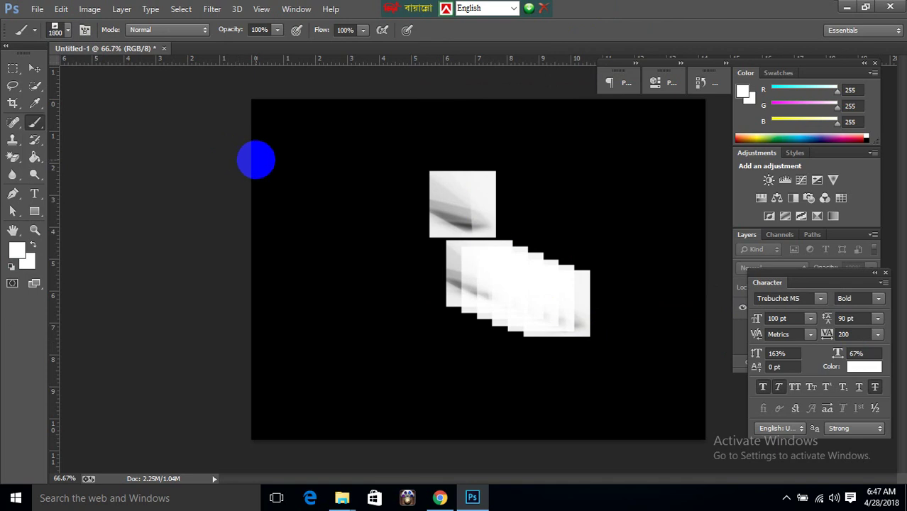
pyautogui.press('[')
pyautogui.press('[')
pyautogui.press('[')
pyautogui.click(573, 186)
pyautogui.click(641, 251)
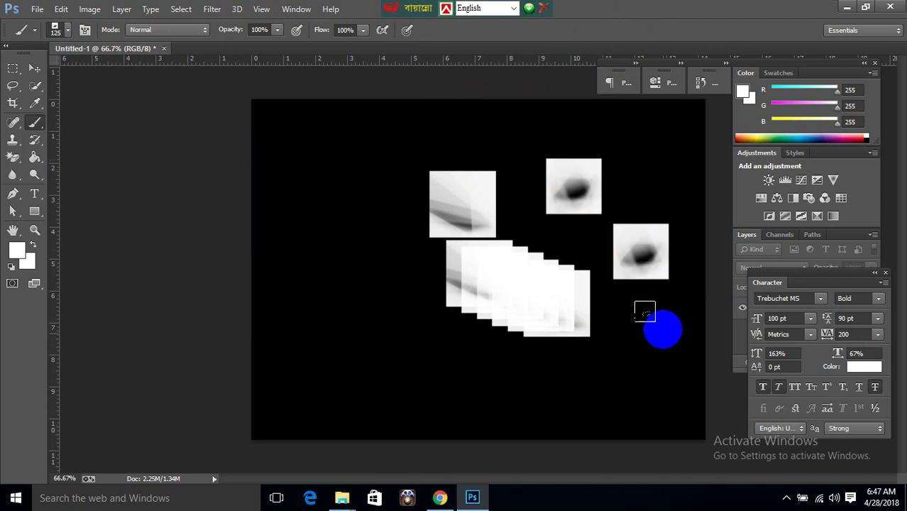
pyautogui.click(337, 335)
pyautogui.click(331, 213)
pyautogui.click(466, 345)
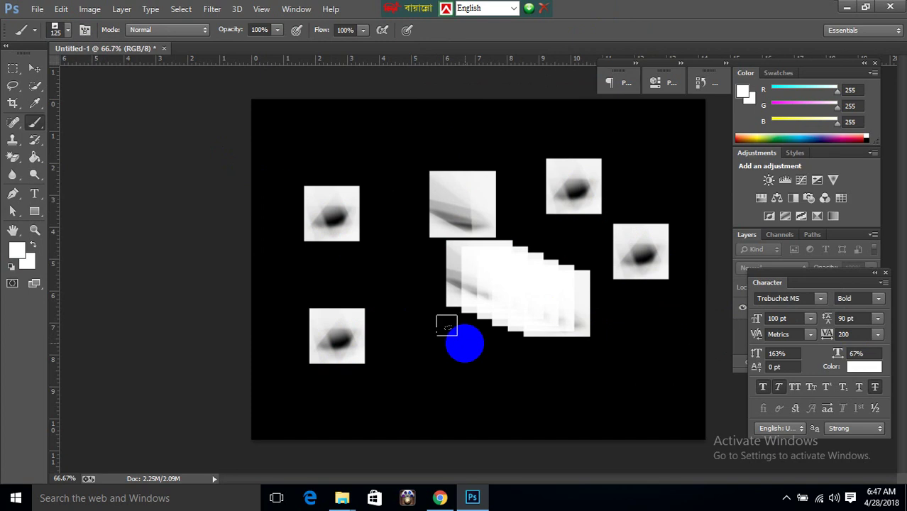
pyautogui.click(429, 230)
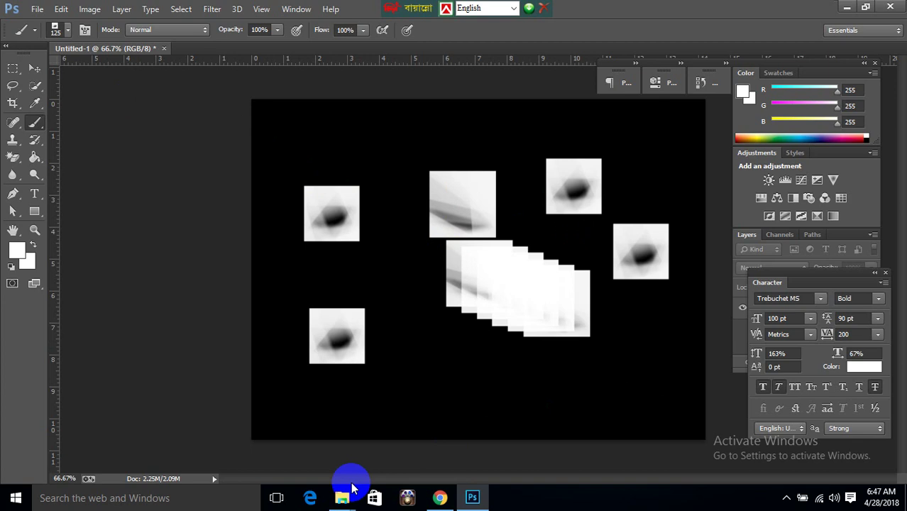
# Step: Open File Explorer and browse Local Disk (C:) and its Program Files folder
pyautogui.moveTo(341, 498)
pyautogui.click(341, 454)
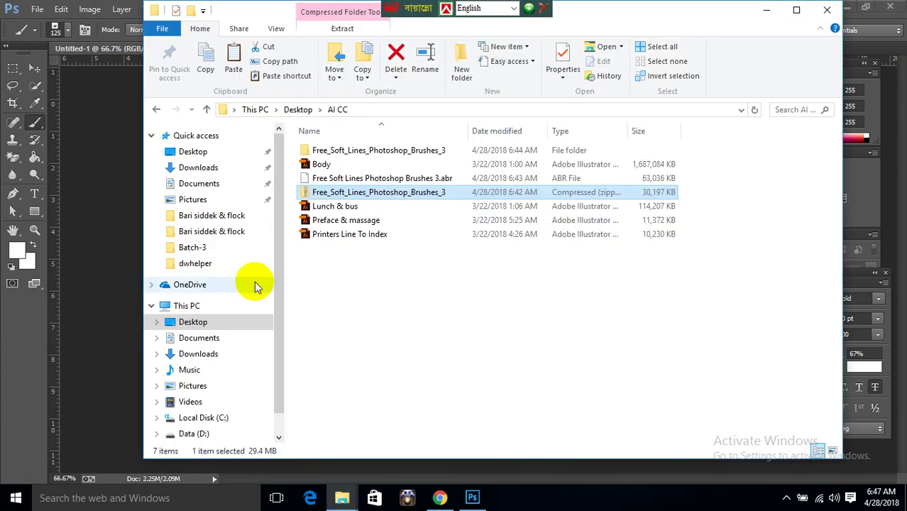
pyautogui.moveTo(279, 245); pyautogui.dragTo(281, 282)
pyautogui.click(216, 379)
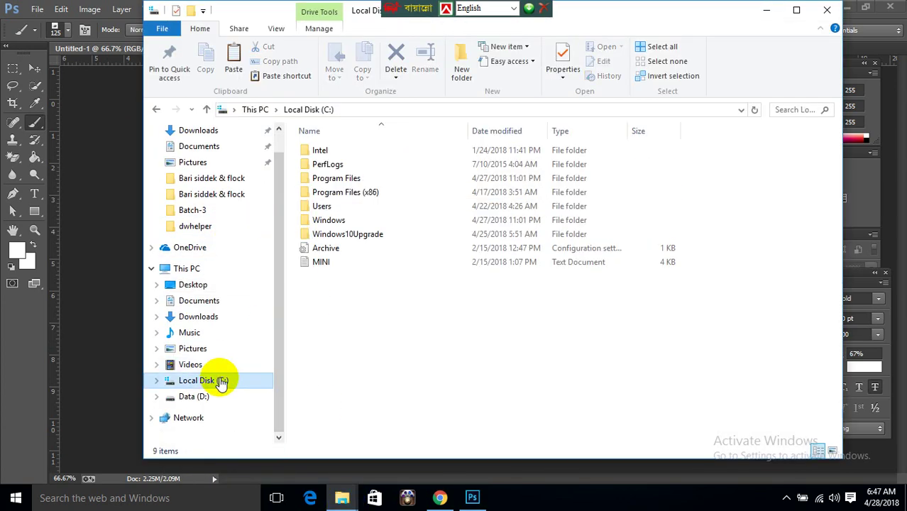
pyautogui.doubleClick(368, 178)
pyautogui.scroll(-1, 434, 355)
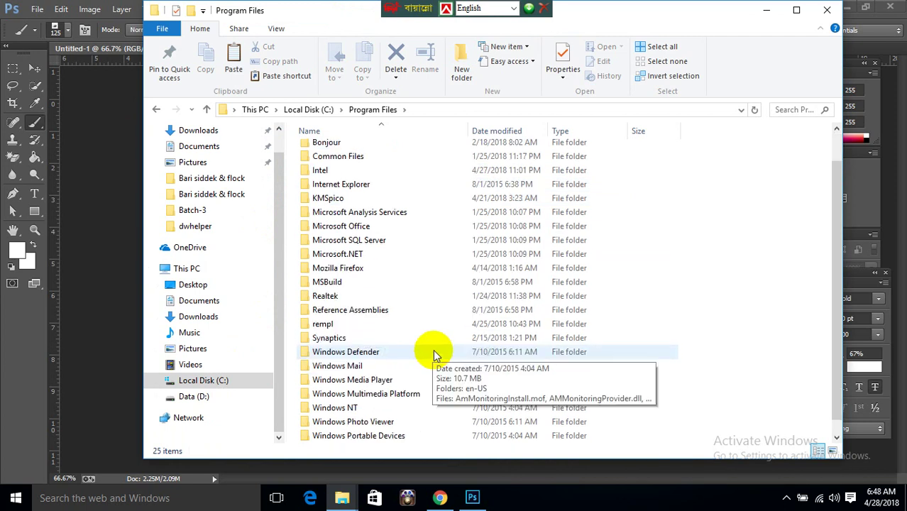
pyautogui.scroll(1, 441, 323)
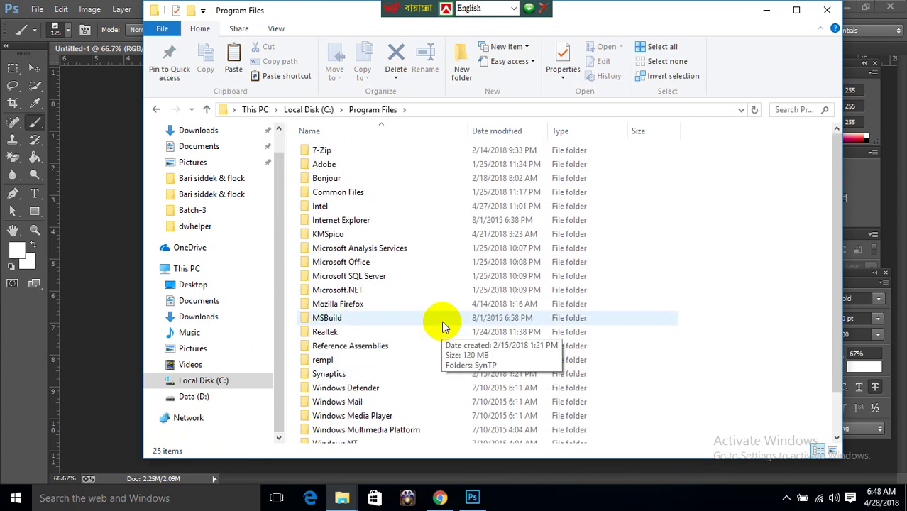
pyautogui.click(205, 110)
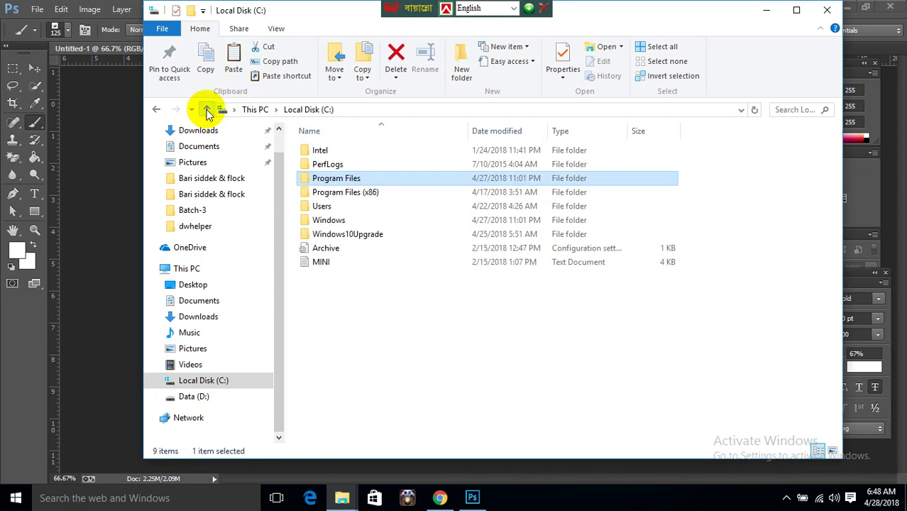
# Step: Check the 16 ABR files in Program Files (x86)\Photoshop\Presets\Brushes, then close Explorer
pyautogui.doubleClick(347, 193)
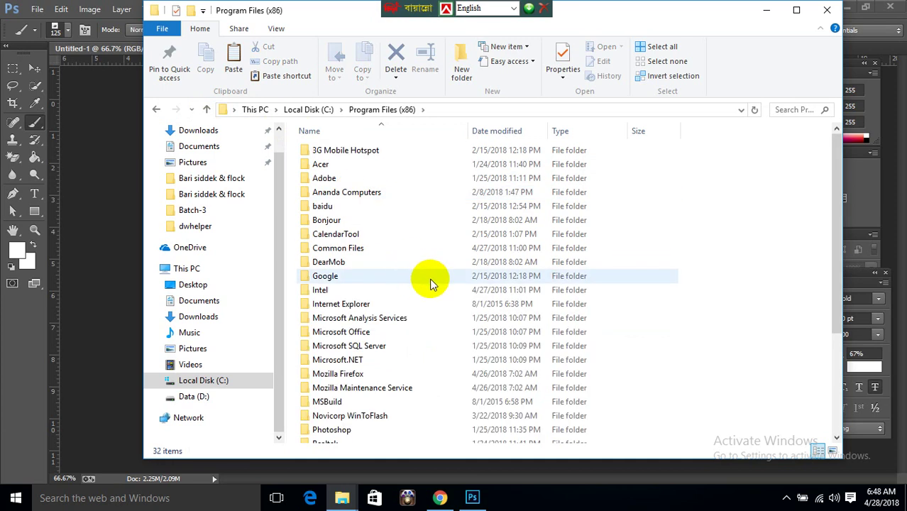
pyautogui.scroll(-2, 408, 340)
pyautogui.doubleClick(337, 352)
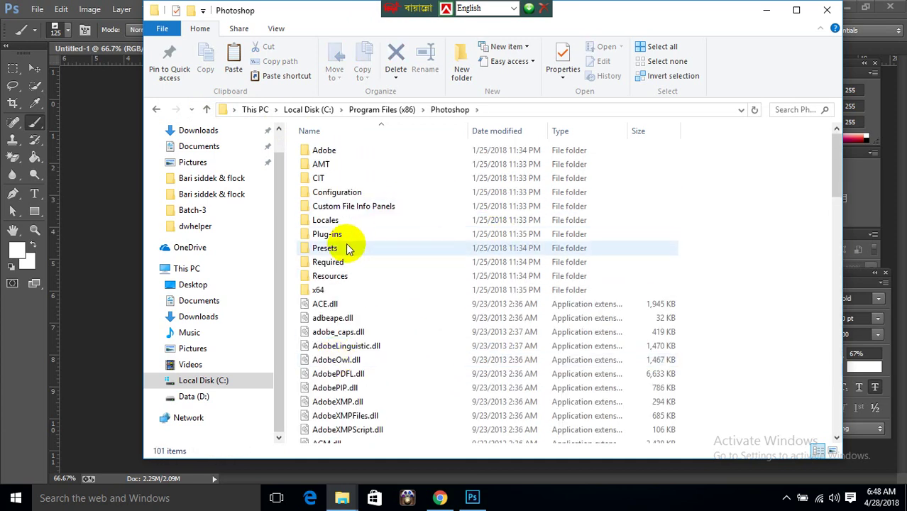
pyautogui.doubleClick(339, 247)
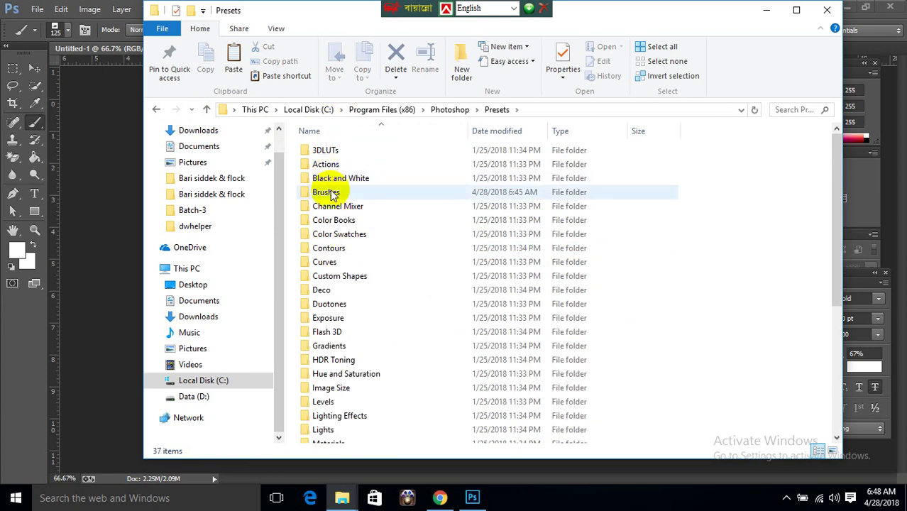
pyautogui.doubleClick(328, 193)
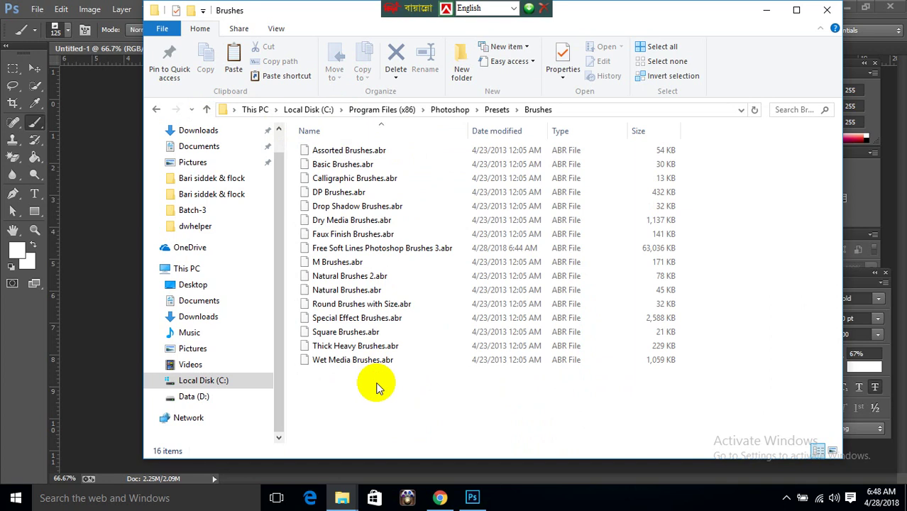
pyautogui.click(837, 10)
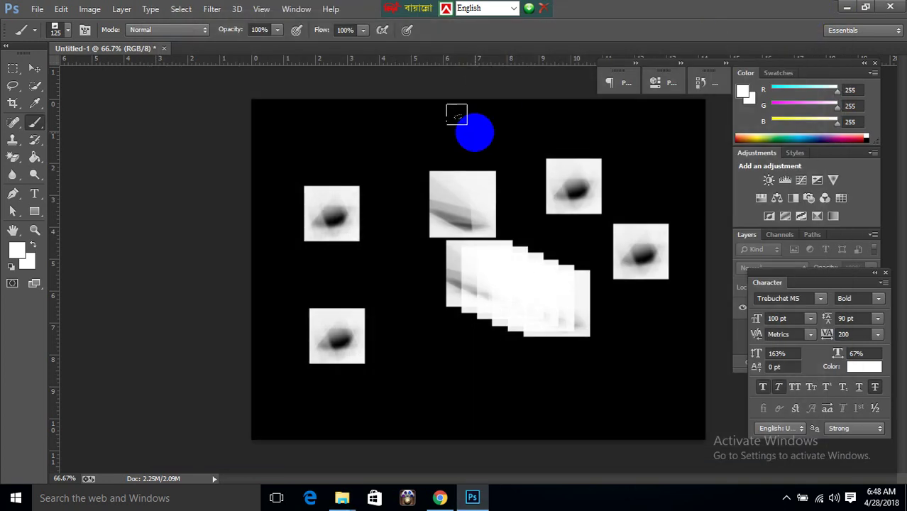
# Step: Load Free Soft Lines Photoshop Brushes 3.abr through the Brush Preset picker's Load Brushes option
pyautogui.click(37, 10)
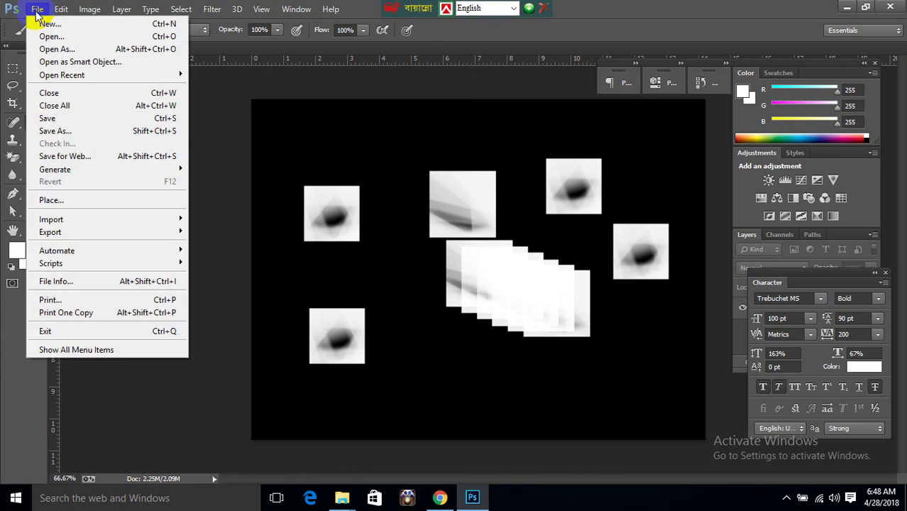
pyautogui.click(600, 16)
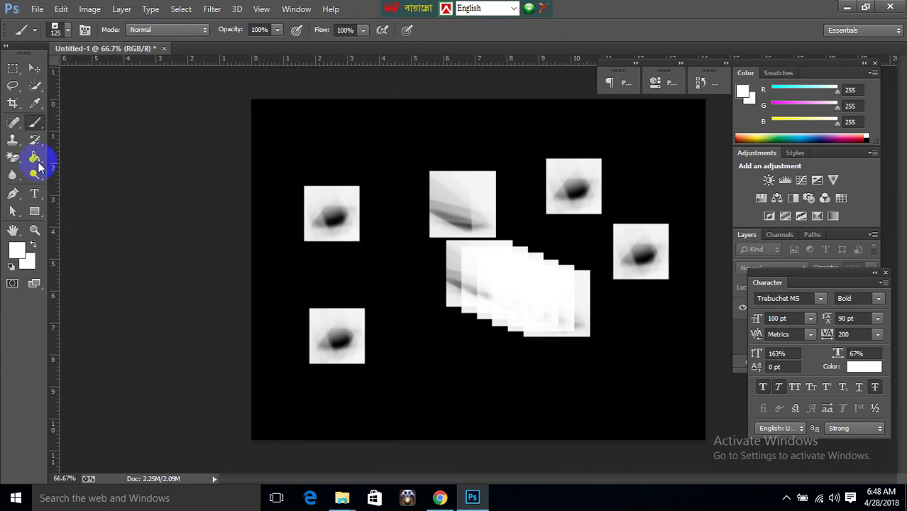
pyautogui.click(57, 32)
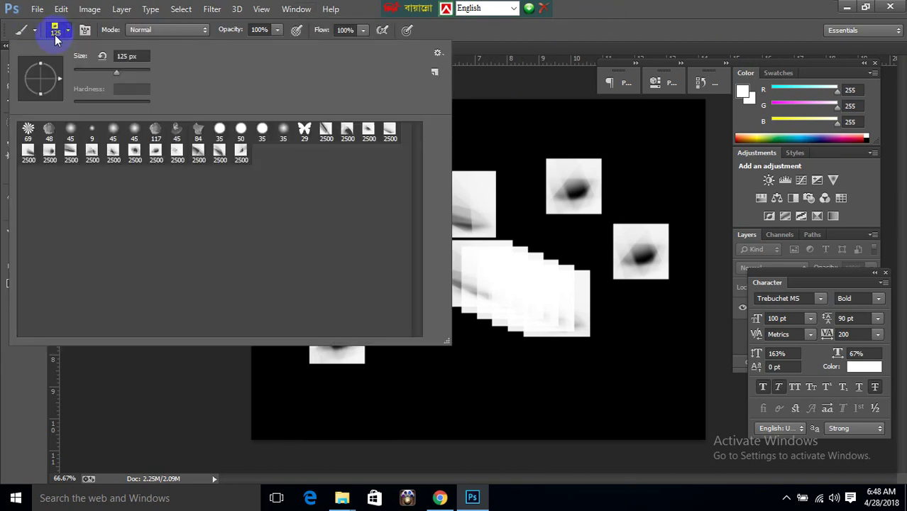
pyautogui.click(438, 54)
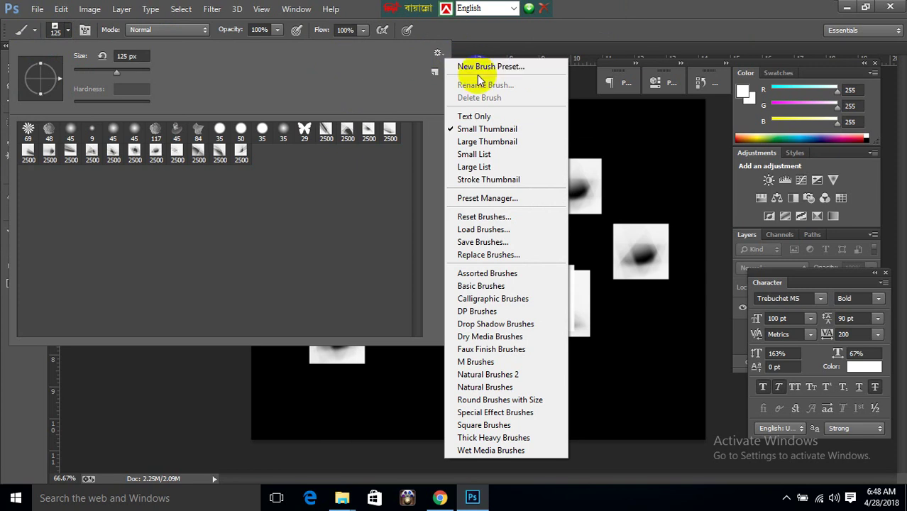
pyautogui.click(220, 75)
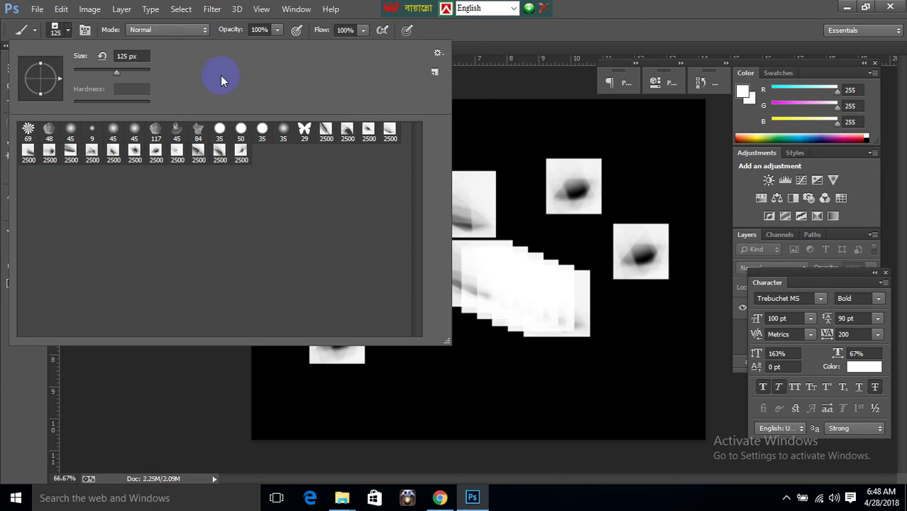
pyautogui.click(66, 34)
pyautogui.click(66, 34)
pyautogui.click(437, 54)
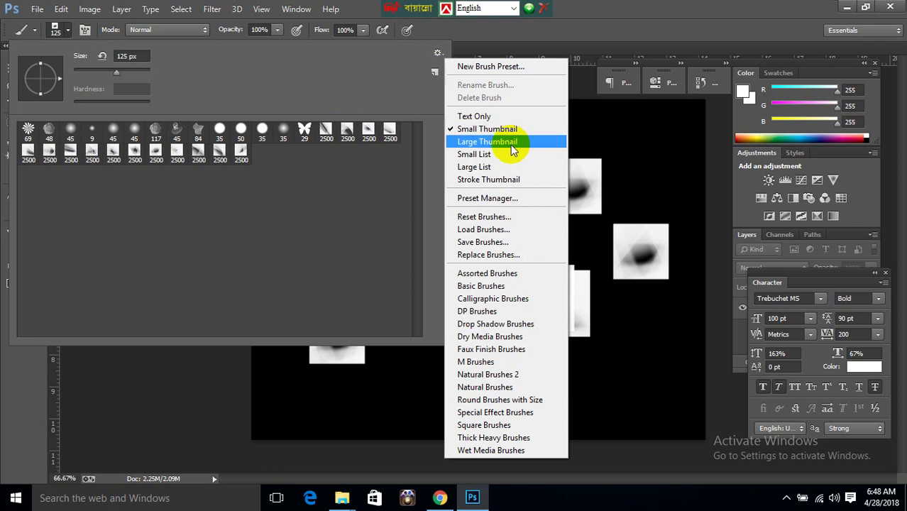
pyautogui.click(496, 230)
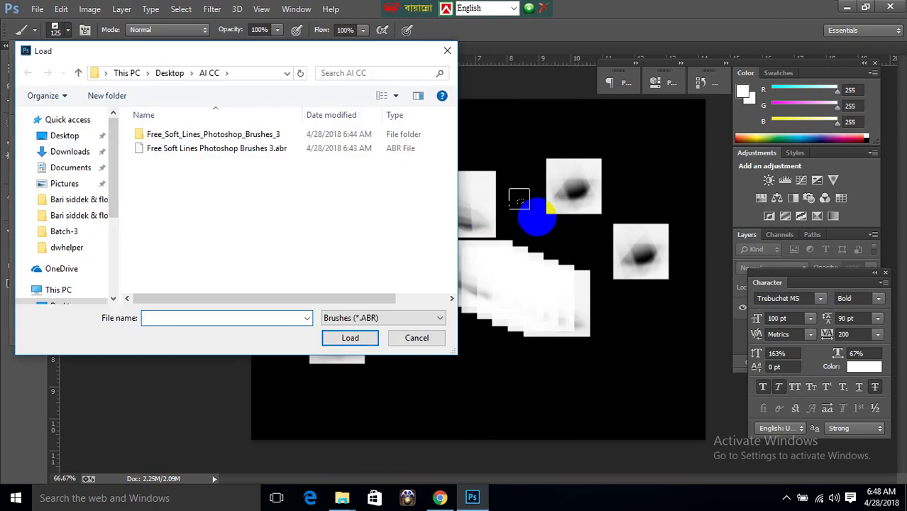
pyautogui.click(270, 151)
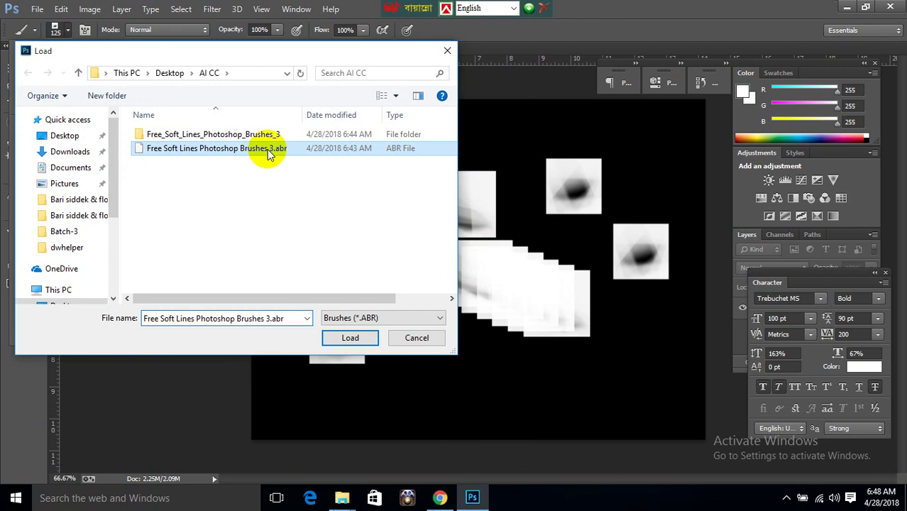
pyautogui.click(348, 338)
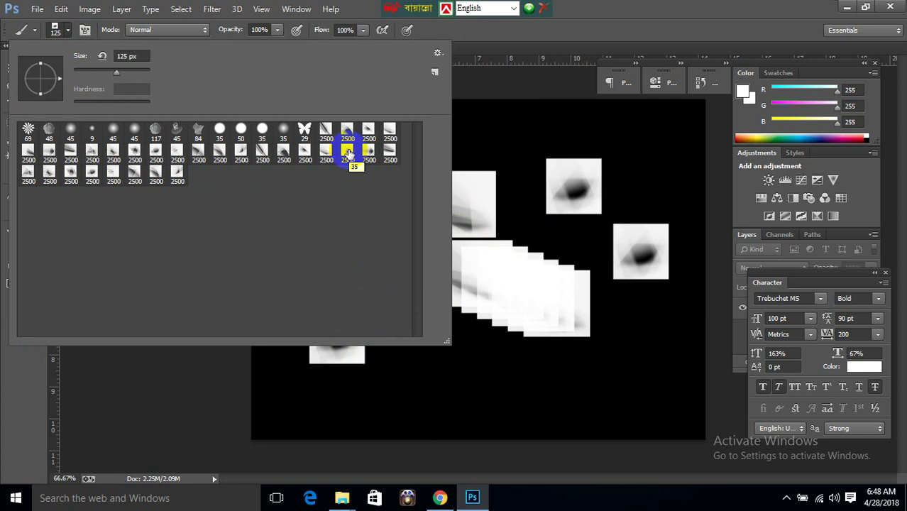
# Step: Set the foreground to bright green and paint two test strokes and a dab
pyautogui.click(675, 16)
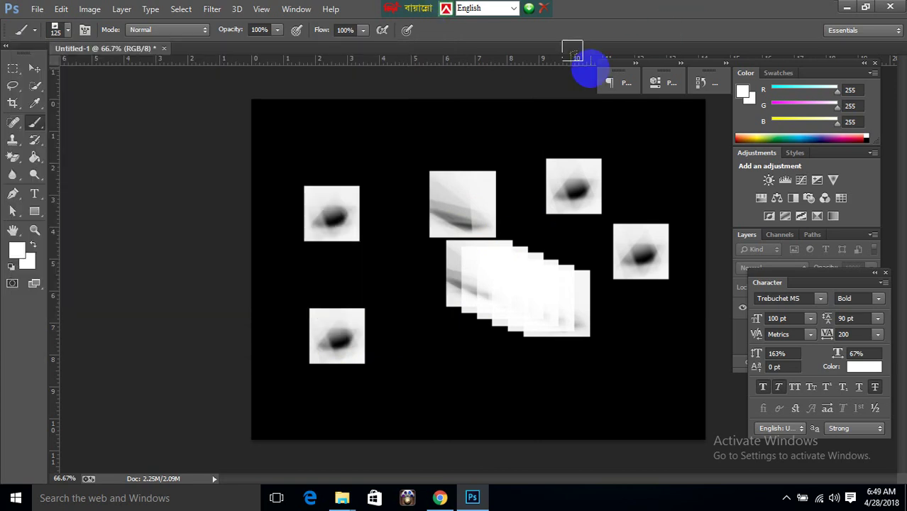
pyautogui.click(17, 251)
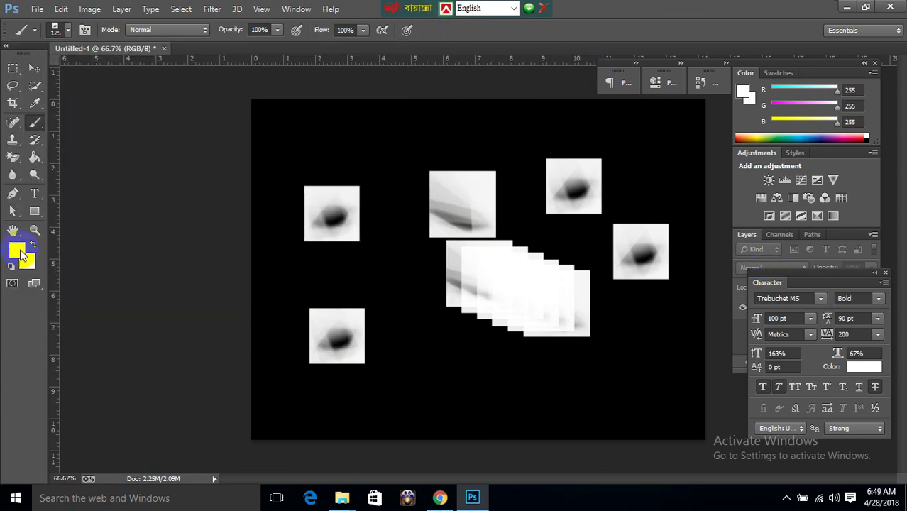
pyautogui.click(425, 131)
pyautogui.click(587, 111)
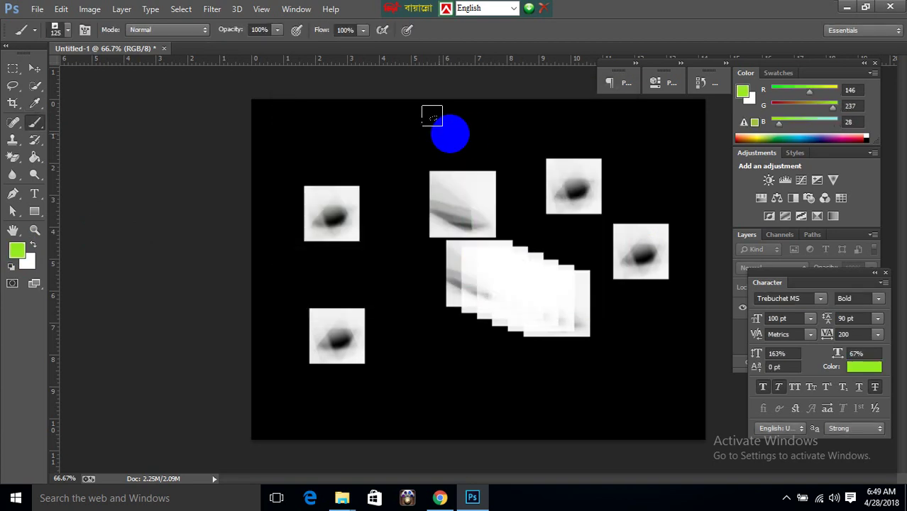
pyautogui.moveTo(406, 133); pyautogui.dragTo(401, 199)
pyautogui.moveTo(403, 291); pyautogui.dragTo(518, 344)
pyautogui.click(581, 357)
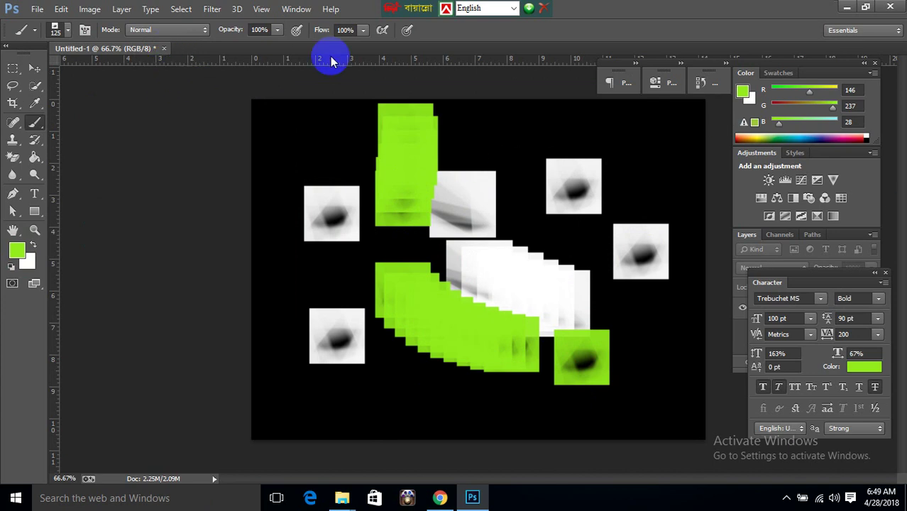
# Step: Close the test document without saving and create a new blank Untitled-1 document
pyautogui.click(163, 48)
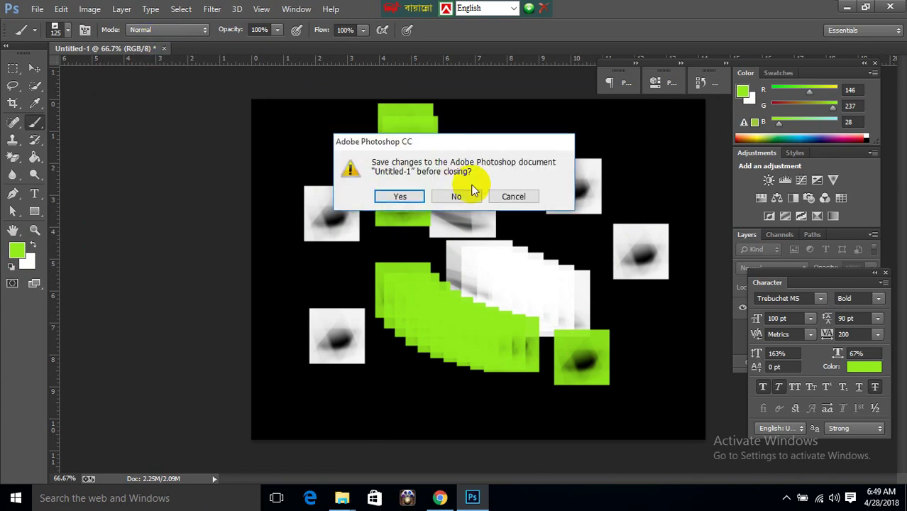
pyautogui.click(455, 196)
pyautogui.click(38, 10)
pyautogui.click(48, 23)
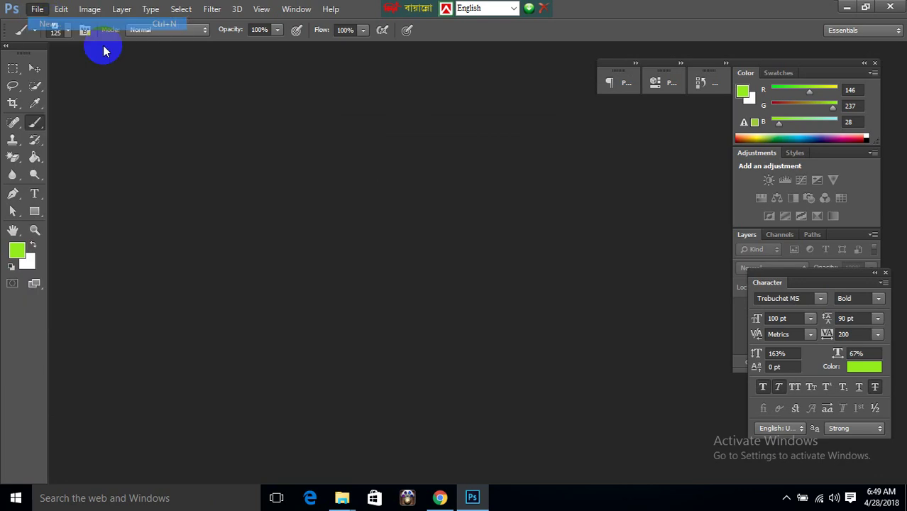
pyautogui.click(586, 115)
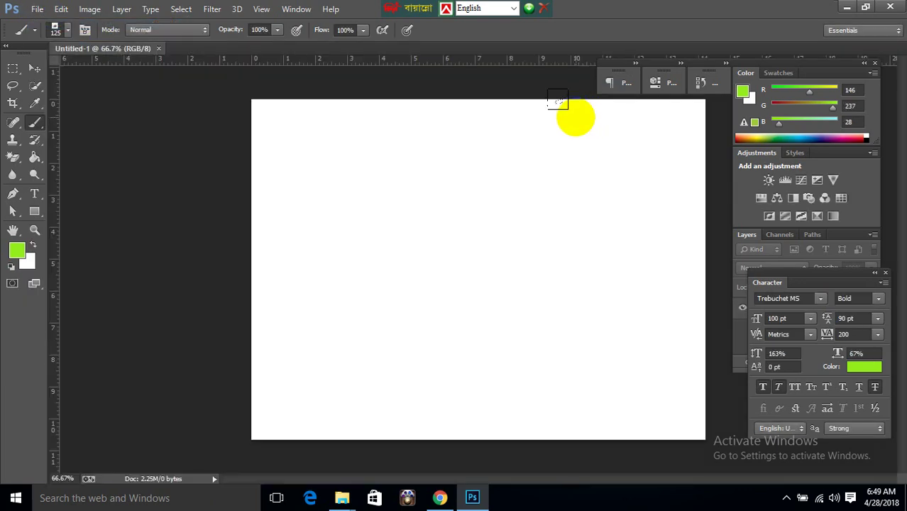
# Step: Choose the 45 px round brush preset
pyautogui.click(67, 30)
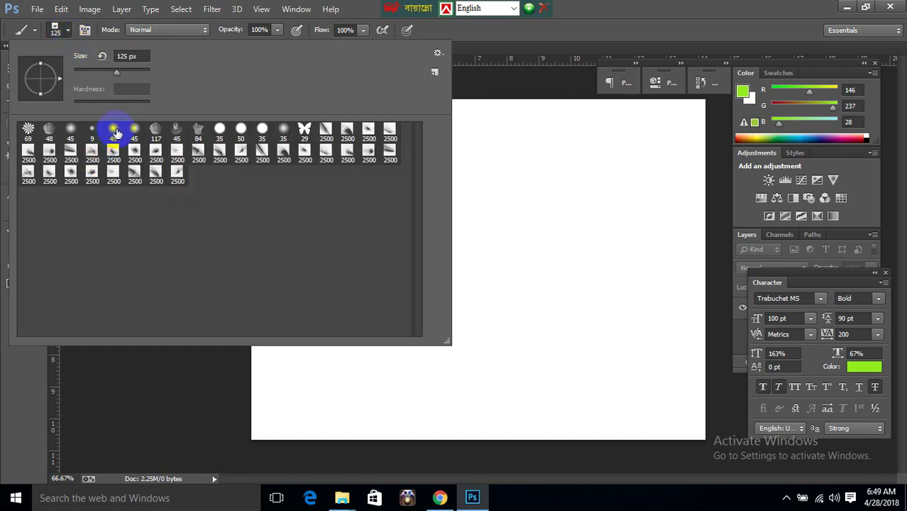
pyautogui.click(113, 132)
pyautogui.click(625, 18)
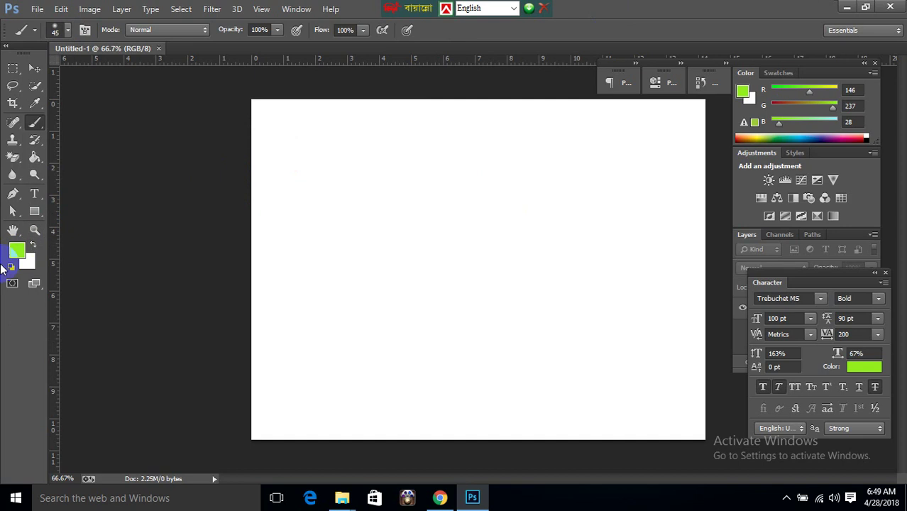
# Step: Set the foreground to black and fill the canvas with the Paint Bucket
pyautogui.click(17, 250)
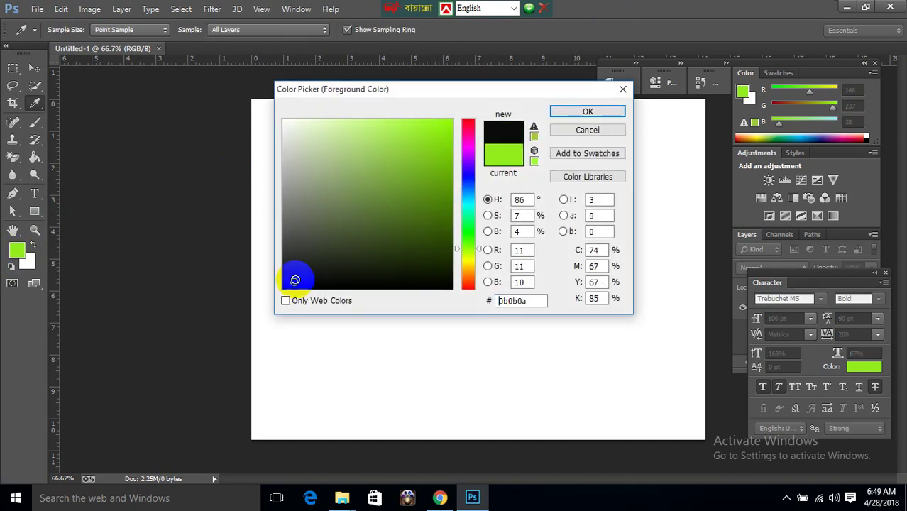
pyautogui.moveTo(296, 276); pyautogui.dragTo(283, 289)
pyautogui.click(587, 112)
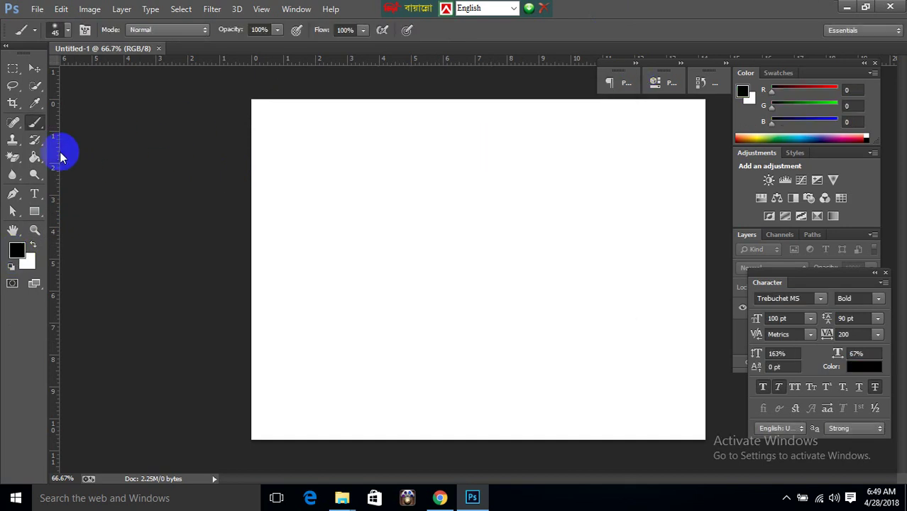
pyautogui.click(35, 157)
pyautogui.click(354, 211)
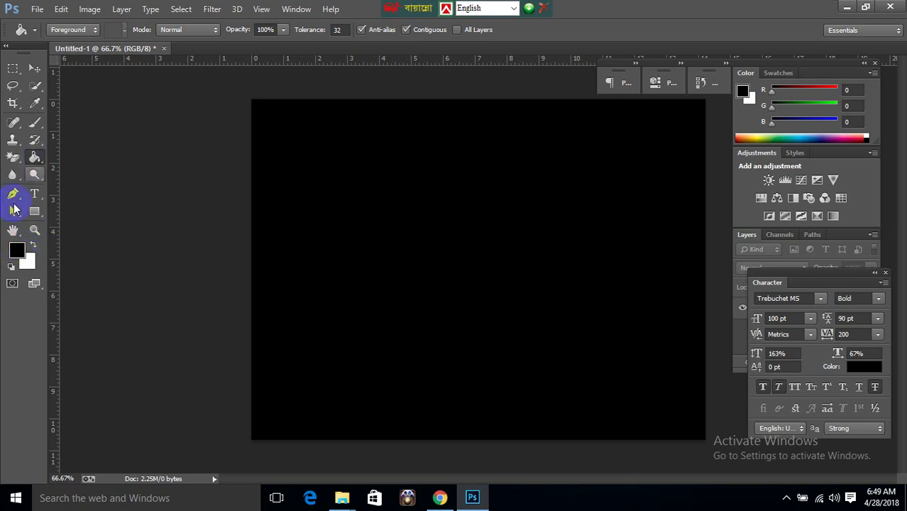
# Step: Set the foreground to green 578d12 and fill the canvas with it
pyautogui.click(15, 248)
pyautogui.click(430, 195)
pyautogui.click(557, 117)
pyautogui.press('g')
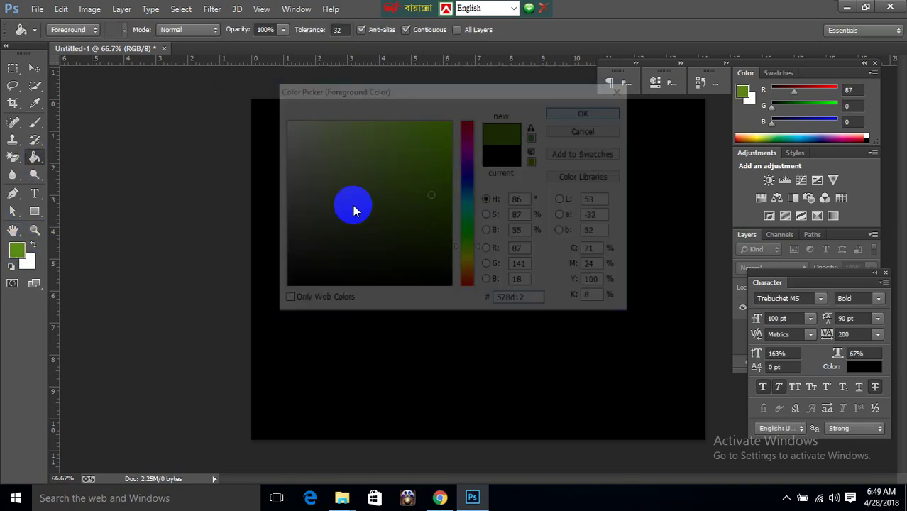
pyautogui.click(360, 201)
# Step: Open the portrait photo from Downloads
pyautogui.click(37, 8)
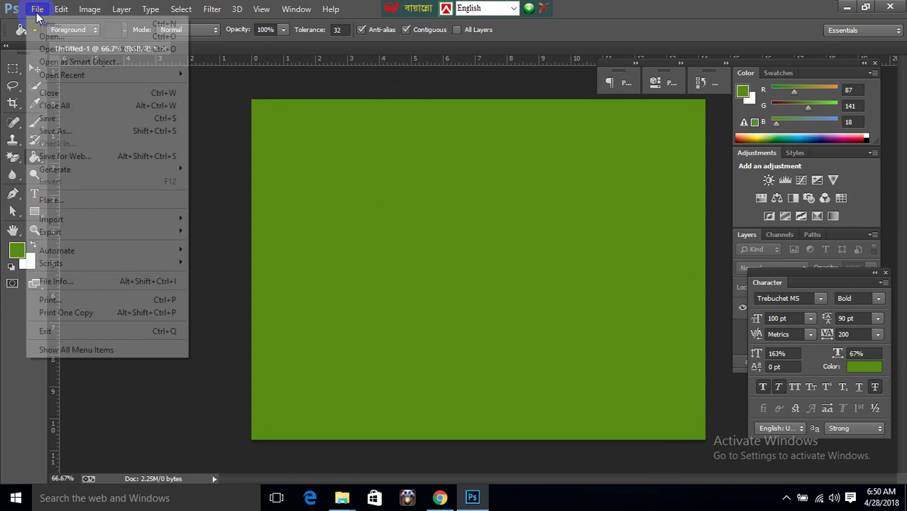
pyautogui.click(43, 33)
pyautogui.click(382, 213)
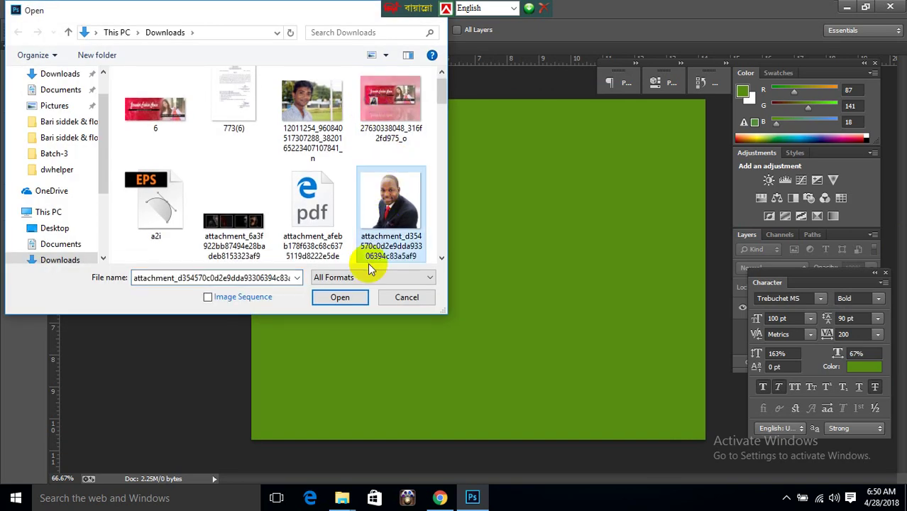
pyautogui.click(347, 296)
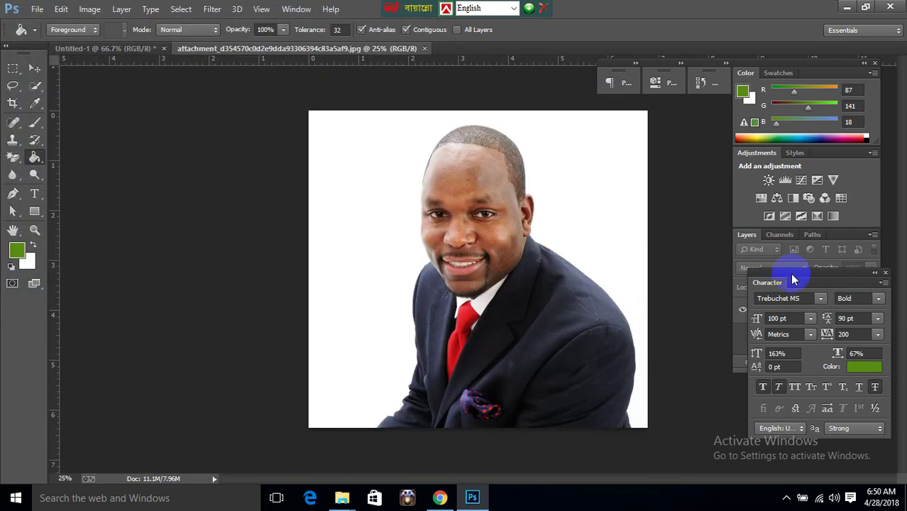
# Step: Unlock the Background layer as Layer 0 and float the photo in its own window
pyautogui.moveTo(790, 272); pyautogui.dragTo(842, 332)
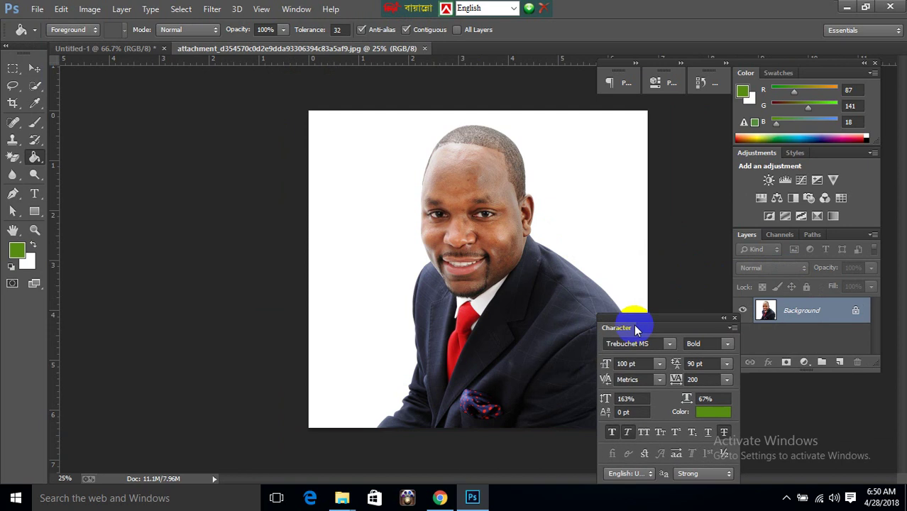
pyautogui.doubleClick(855, 312)
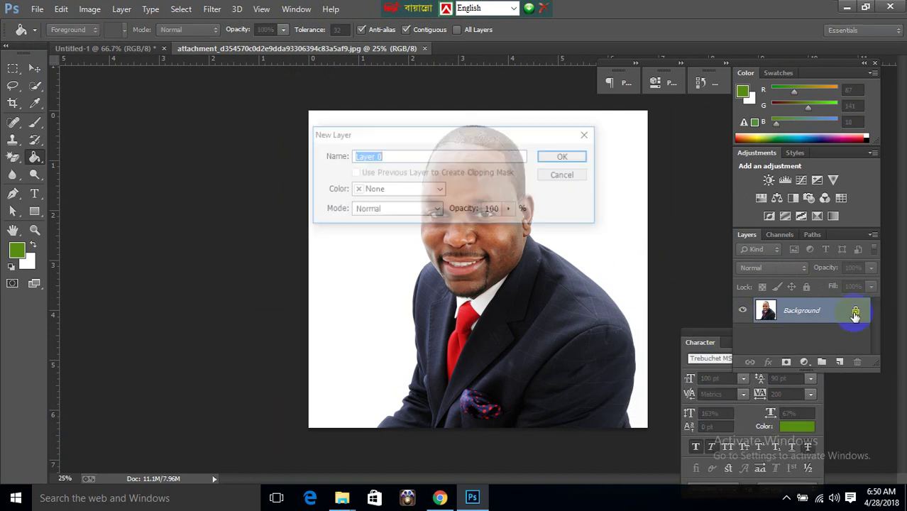
pyautogui.click(564, 156)
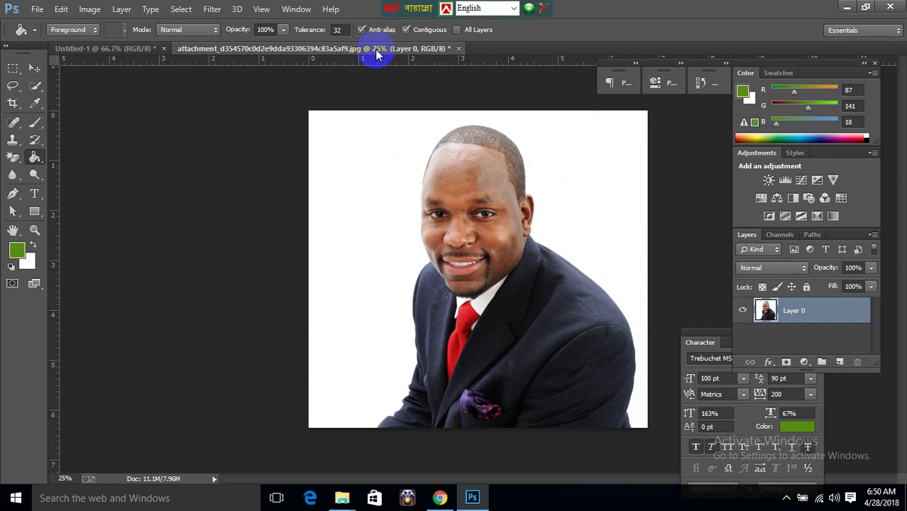
pyautogui.moveTo(376, 49)
pyautogui.mouseDown()
pyautogui.moveTo(430, 97)
pyautogui.moveTo(276, 107)
pyautogui.mouseUp()
# Step: Drag the portrait onto the green canvas and close the original without saving
pyautogui.click(34, 68)
pyautogui.moveTo(212, 253); pyautogui.dragTo(545, 197)
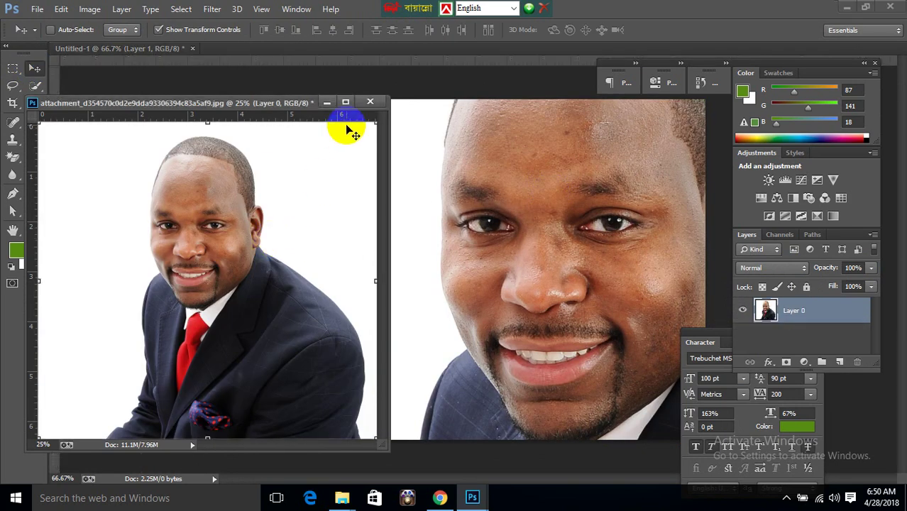
pyautogui.click(369, 103)
pyautogui.click(463, 200)
# Step: Reposition the photo and scale it down to about 31% to fit the canvas
pyautogui.moveTo(487, 229); pyautogui.dragTo(540, 306)
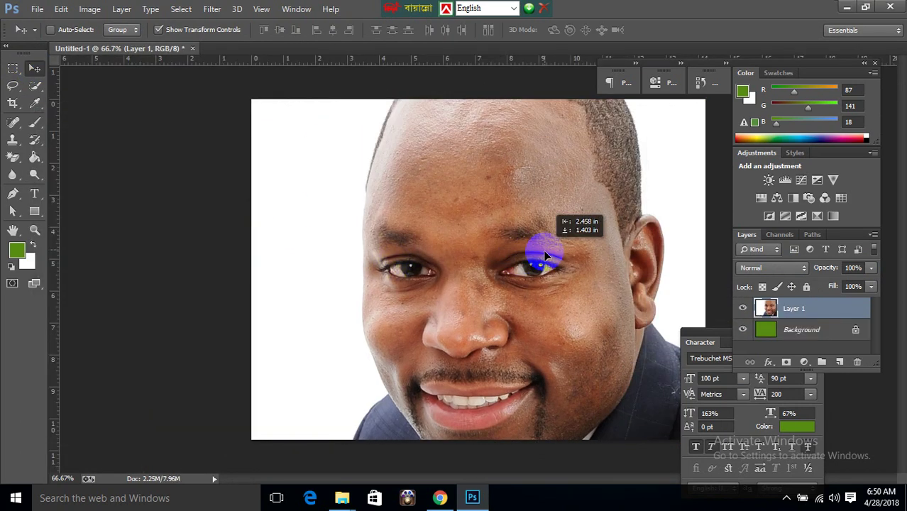
pyautogui.click(425, 259)
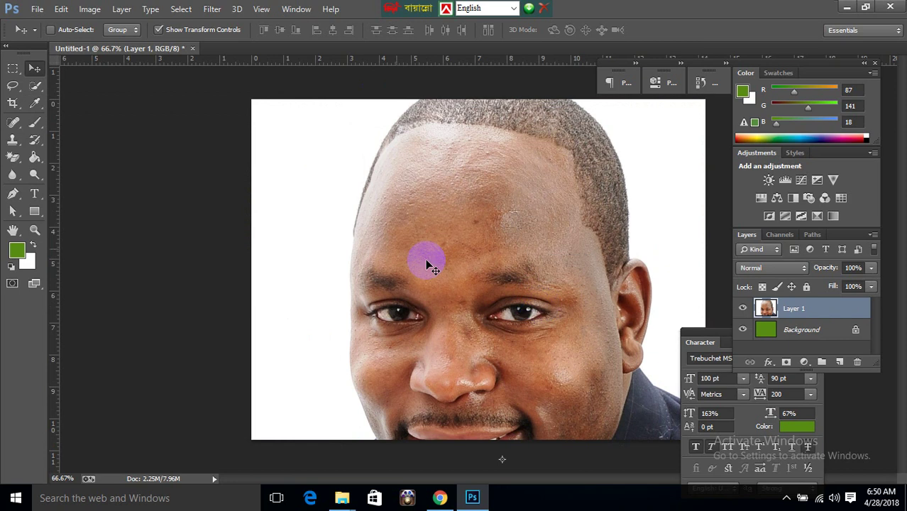
pyautogui.hotkey('ctrl', '-')
pyautogui.hotkey('ctrl', '-')
pyautogui.hotkey('ctrl', '-')
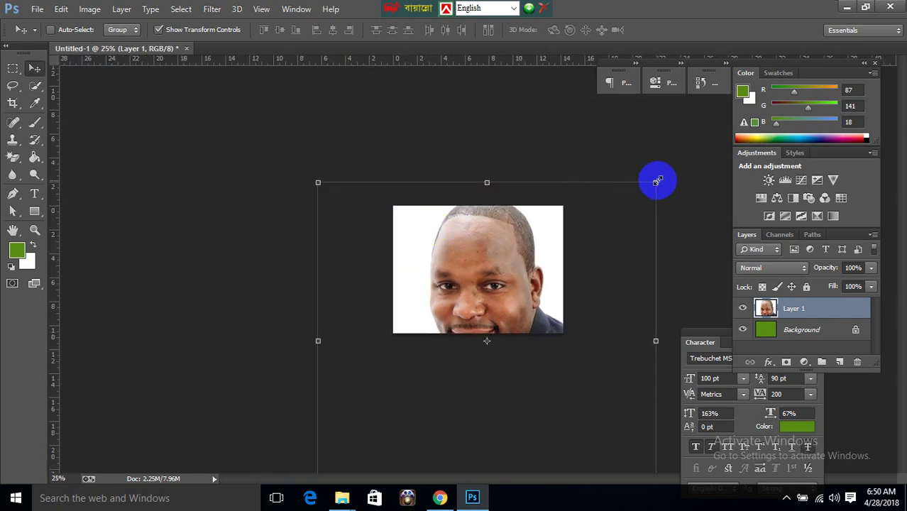
pyautogui.moveTo(656, 182); pyautogui.dragTo(552, 276)
pyautogui.moveTo(485, 304); pyautogui.dragTo(481, 239)
pyautogui.moveTo(546, 210); pyautogui.dragTo(532, 225)
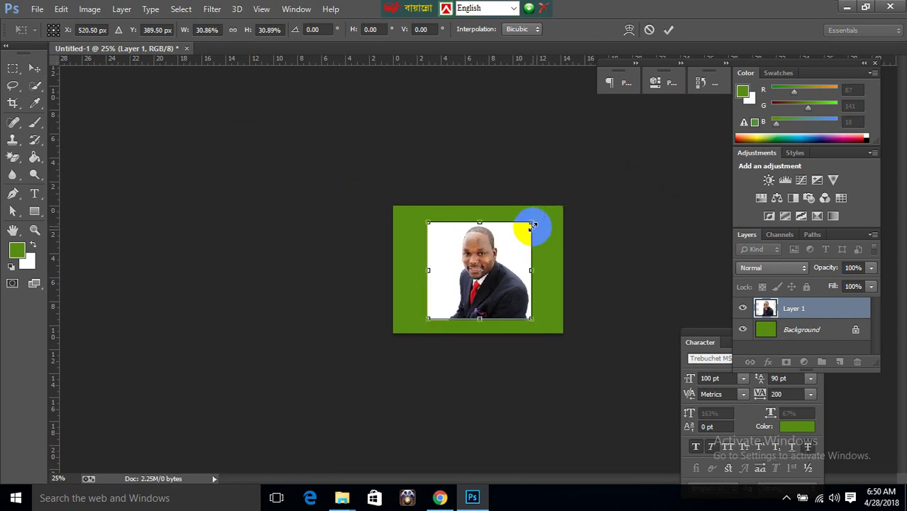
pyautogui.press('Return')
# Step: Enlarge the portrait slightly from its centre and commit the transform
pyautogui.hotkey('ctrl', '+')
pyautogui.hotkey('ctrl', '+')
pyautogui.hotkey('ctrl', '+')
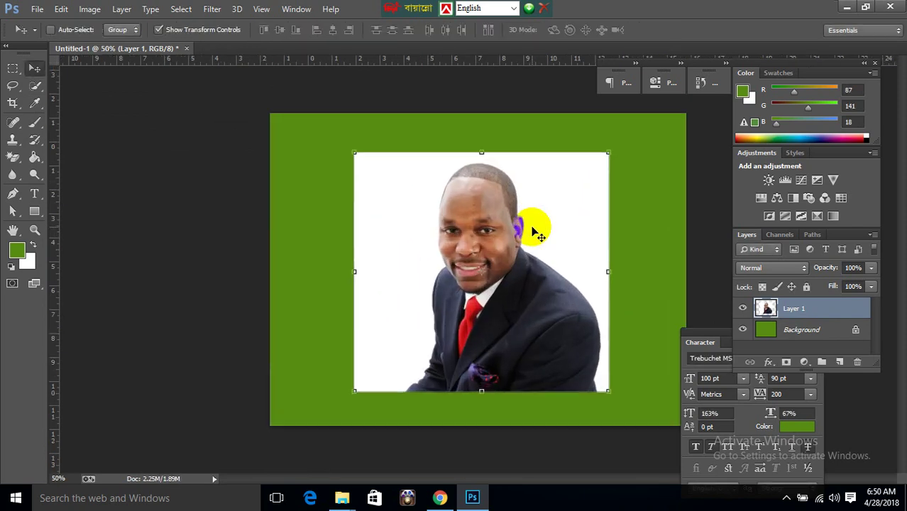
pyautogui.click(809, 365)
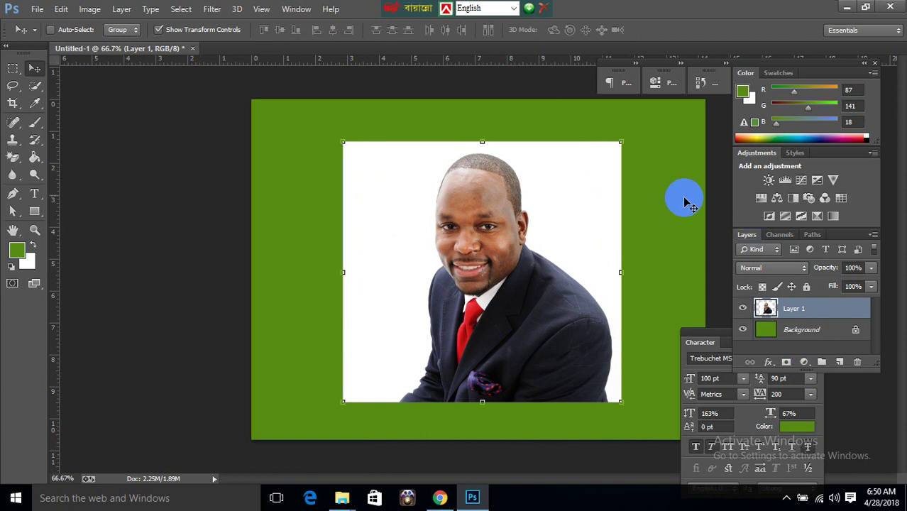
pyautogui.click(622, 140)
pyautogui.moveTo(622, 139); pyautogui.dragTo(634, 129)
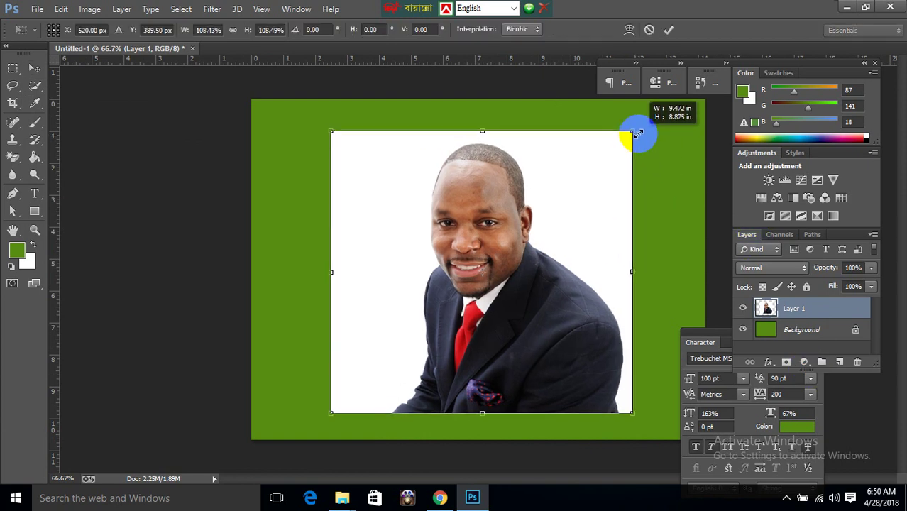
pyautogui.press('Return')
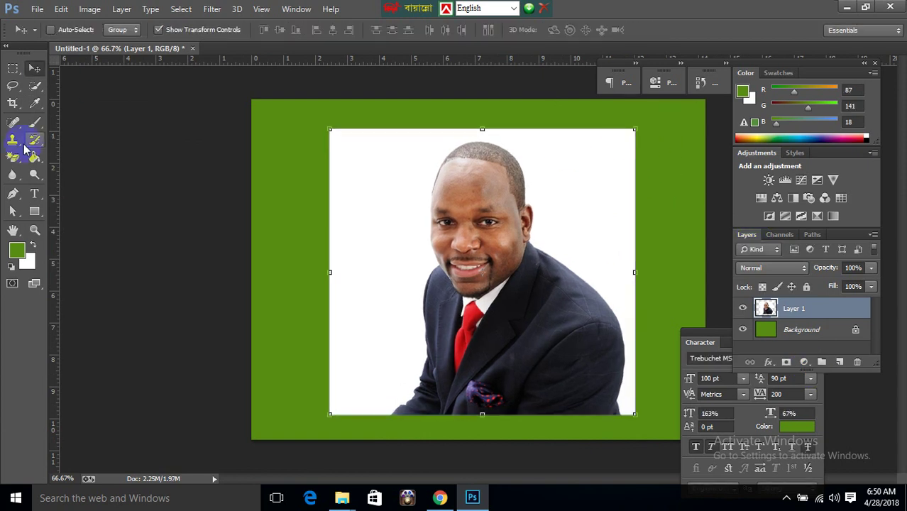
pyautogui.click(12, 157)
# Step: Erase the portrait's white background with the Magic Eraser and add a layer mask
pyautogui.click(415, 172)
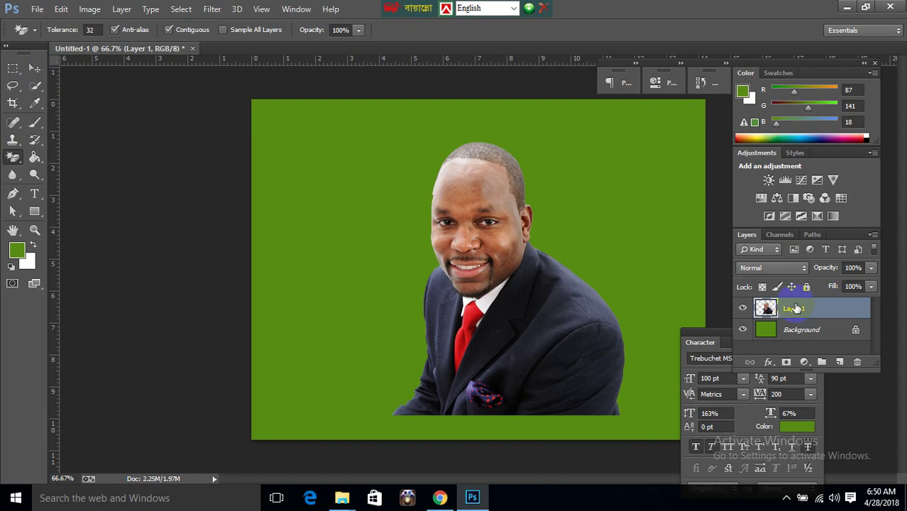
pyautogui.click(787, 362)
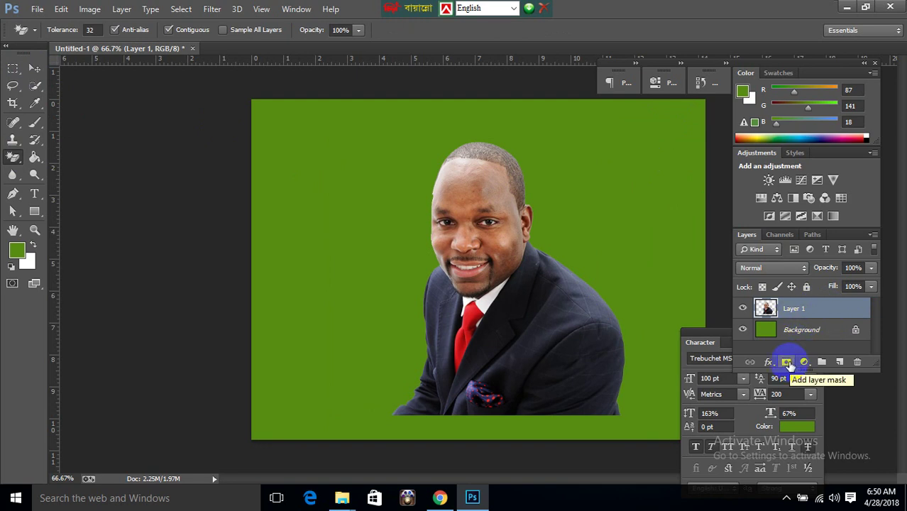
pyautogui.click(787, 362)
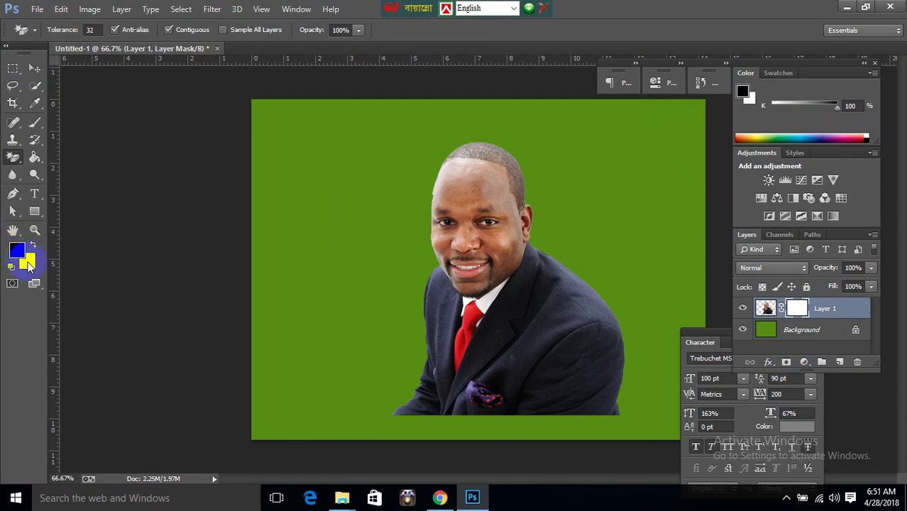
# Step: Paint foliage texture over the suit's right side with an enlarged textured brush
pyautogui.click(34, 125)
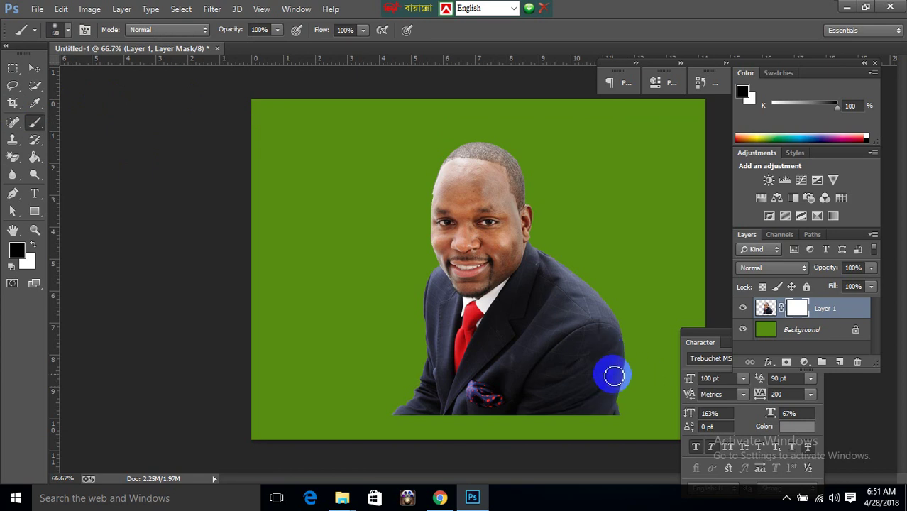
pyautogui.press(']')
pyautogui.press(']')
pyautogui.press(']')
pyautogui.moveTo(607, 351)
pyautogui.mouseDown()
pyautogui.moveTo(575, 410)
pyautogui.moveTo(607, 411)
pyautogui.mouseUp()
pyautogui.click(68, 31)
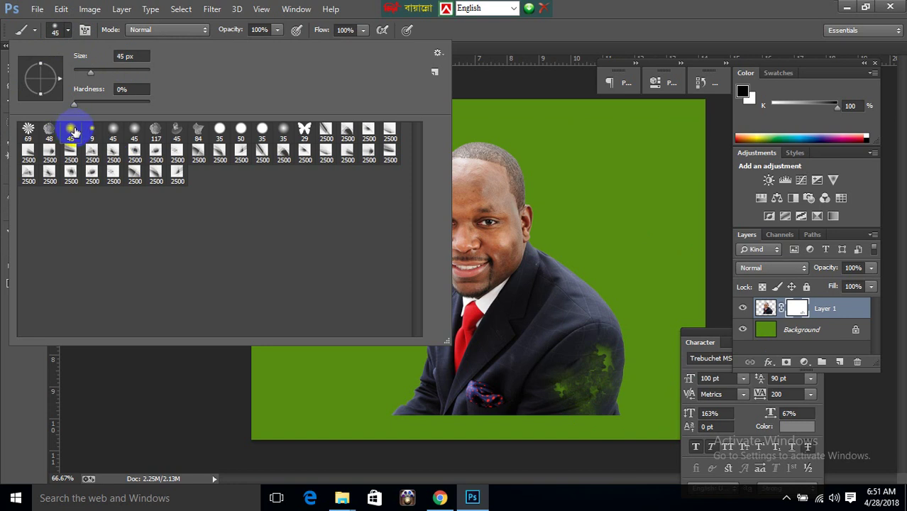
pyautogui.click(575, 27)
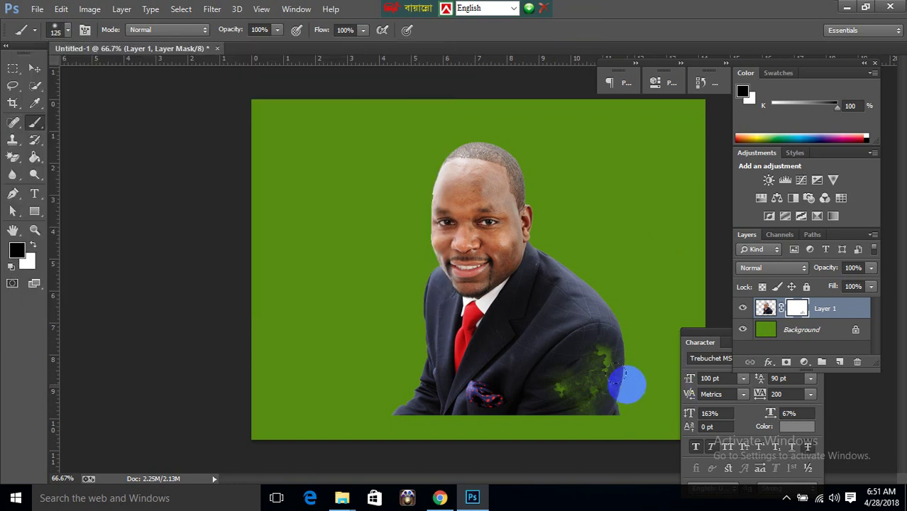
pyautogui.moveTo(627, 366); pyautogui.dragTo(538, 415)
pyautogui.press(']')
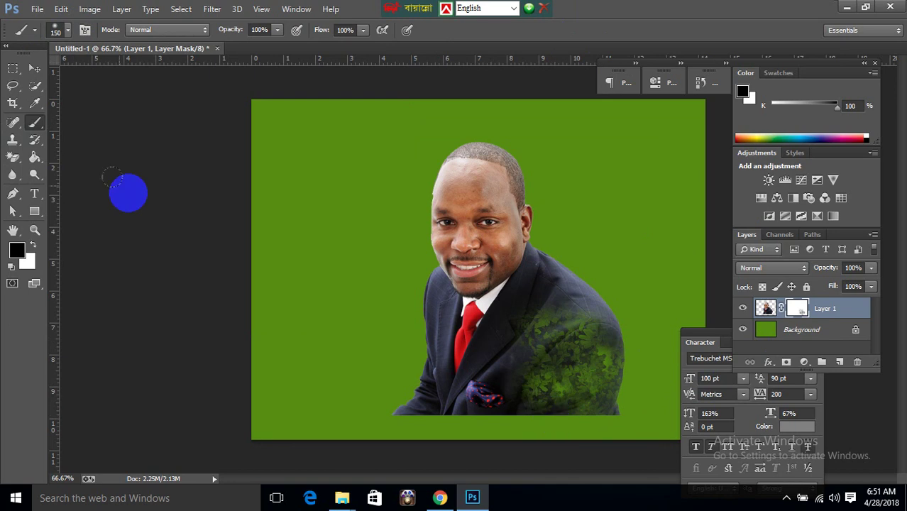
# Step: Reset the brush presets to Photoshop's default brushes
pyautogui.click(68, 34)
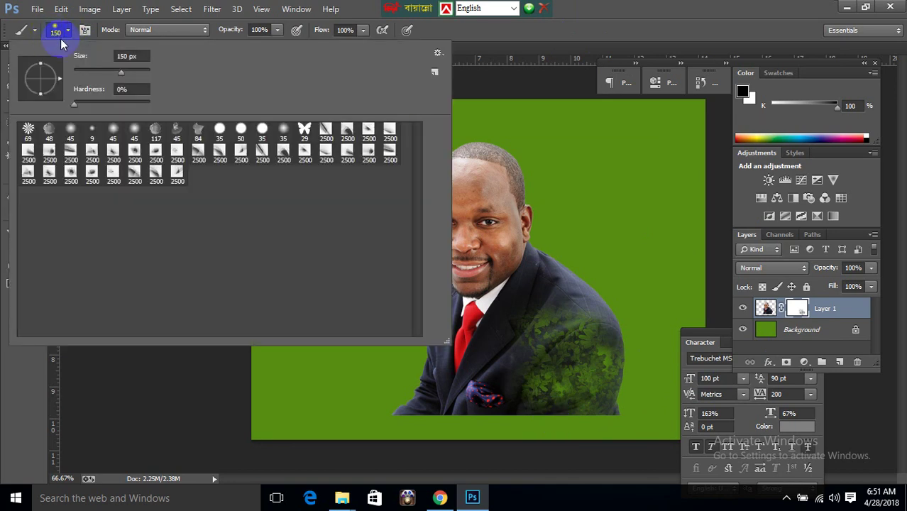
pyautogui.click(438, 53)
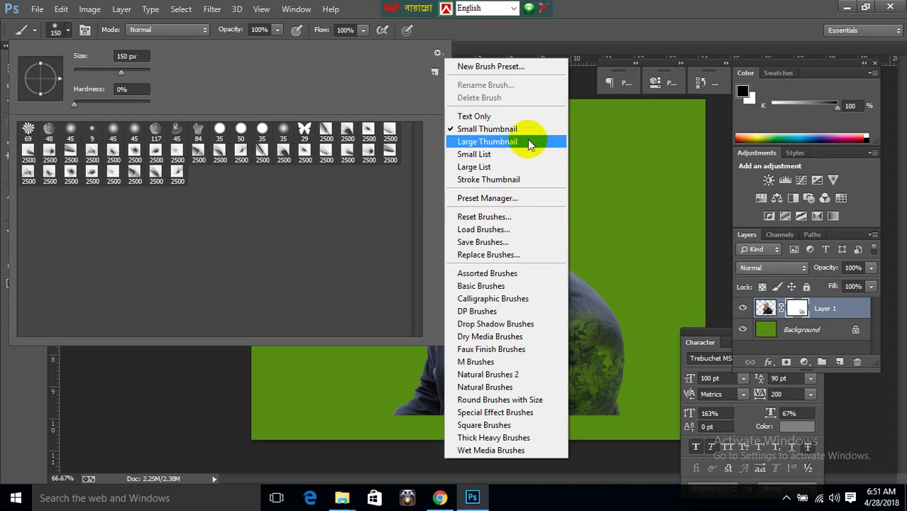
pyautogui.click(522, 215)
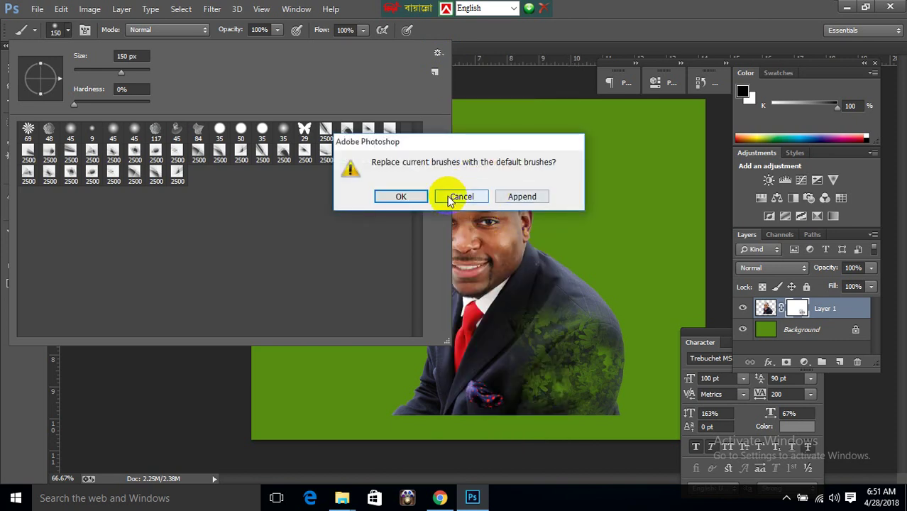
pyautogui.click(399, 199)
# Step: Fade the suit's bottom and lower-left and lower-right edges into the green with a 100–175 px soft round brush
pyautogui.click(20, 132)
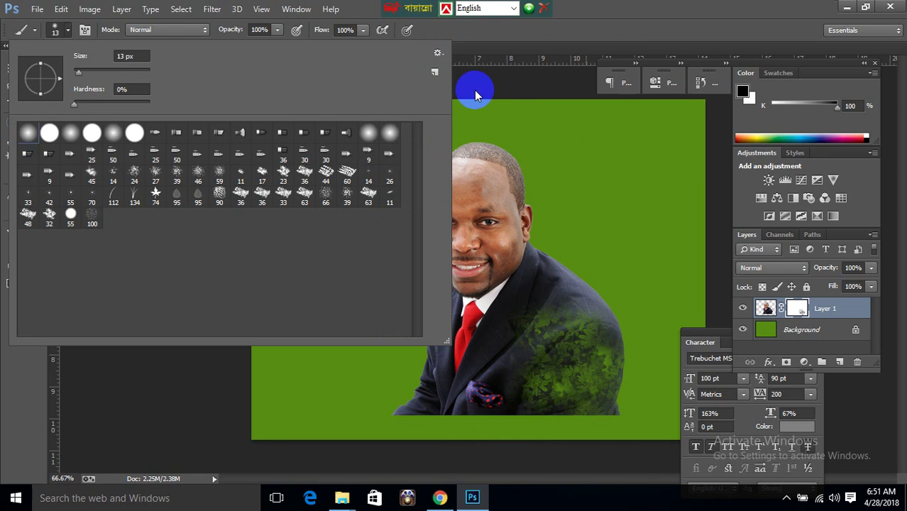
pyautogui.press('Return')
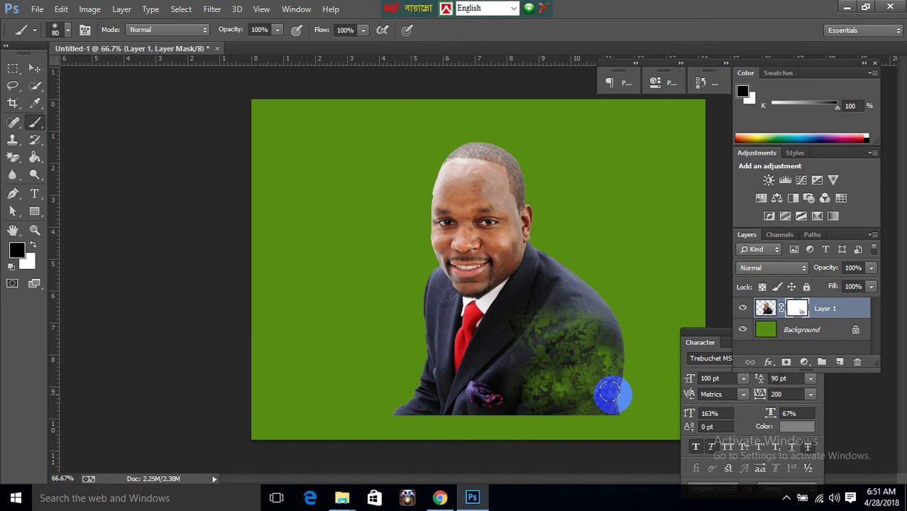
pyautogui.press(']')
pyautogui.press(']')
pyautogui.moveTo(369, 411)
pyautogui.mouseDown()
pyautogui.moveTo(605, 416)
pyautogui.moveTo(425, 421)
pyautogui.mouseUp()
pyautogui.press(']')
pyautogui.press(']')
pyautogui.press(']')
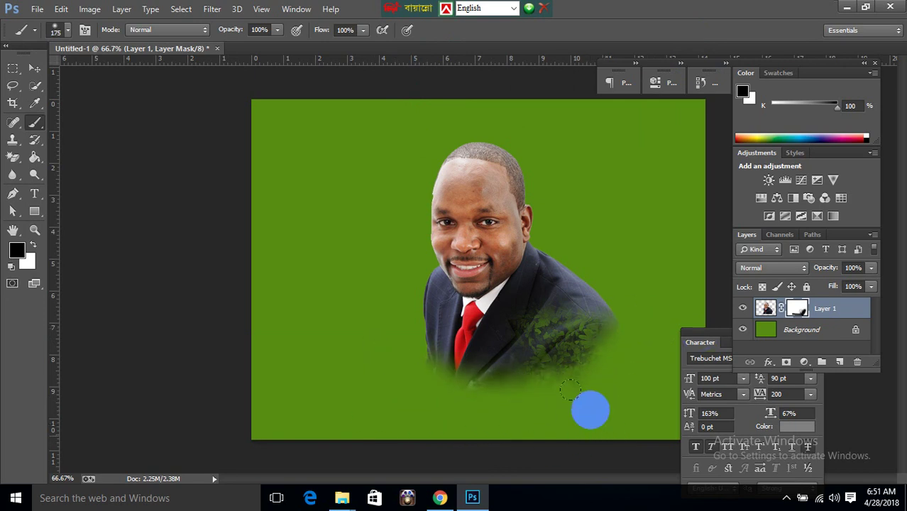
pyautogui.moveTo(589, 409); pyautogui.dragTo(632, 314)
pyautogui.moveTo(480, 422); pyautogui.dragTo(381, 329)
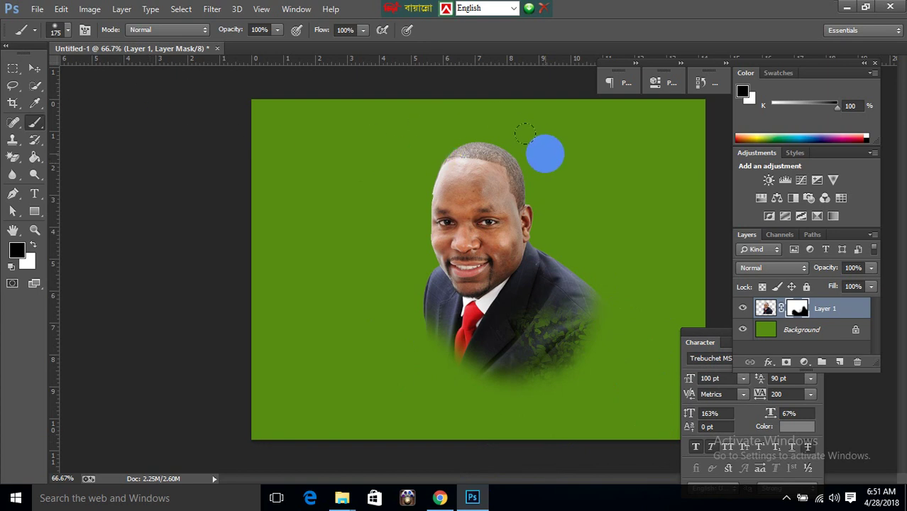
# Step: Fade the top of the head into the green with a 100 px soft brush
pyautogui.press('[')
pyautogui.press('[')
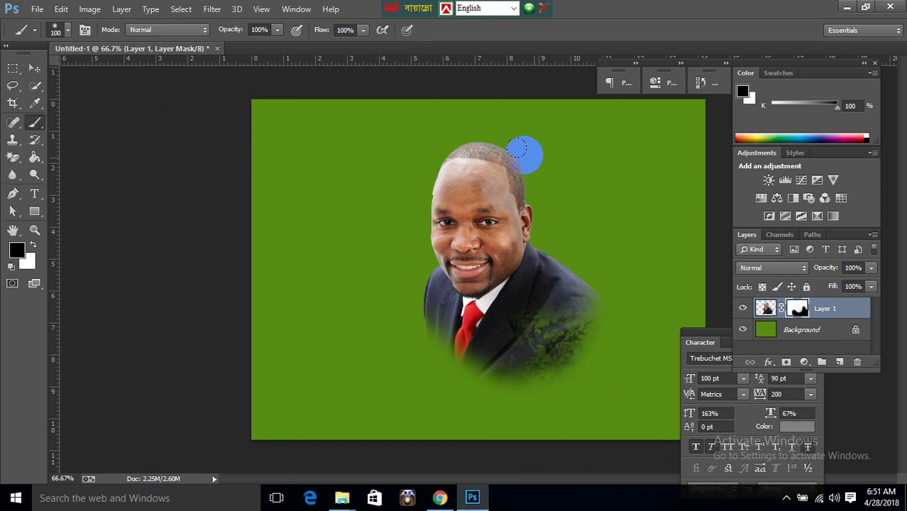
pyautogui.moveTo(482, 133)
pyautogui.mouseDown()
pyautogui.moveTo(441, 147)
pyautogui.moveTo(473, 144)
pyautogui.moveTo(532, 170)
pyautogui.moveTo(516, 168)
pyautogui.mouseUp()
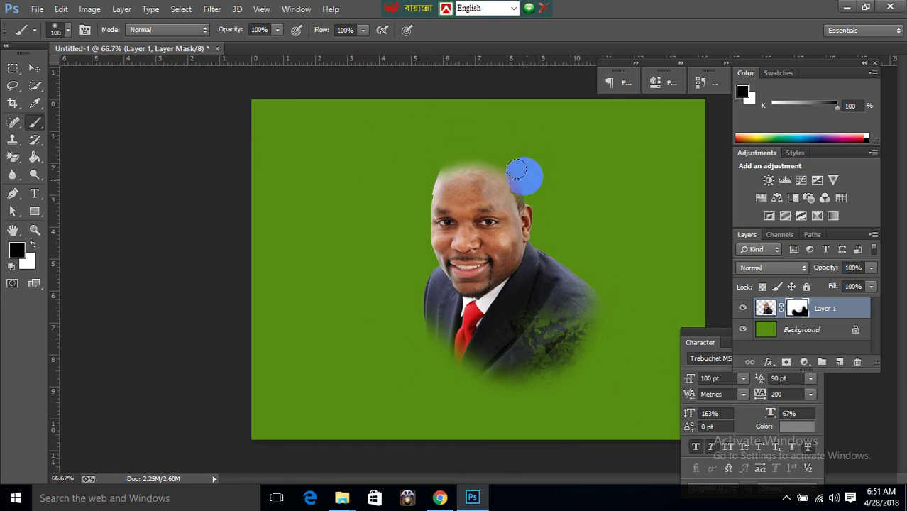
pyautogui.rightClick(526, 128)
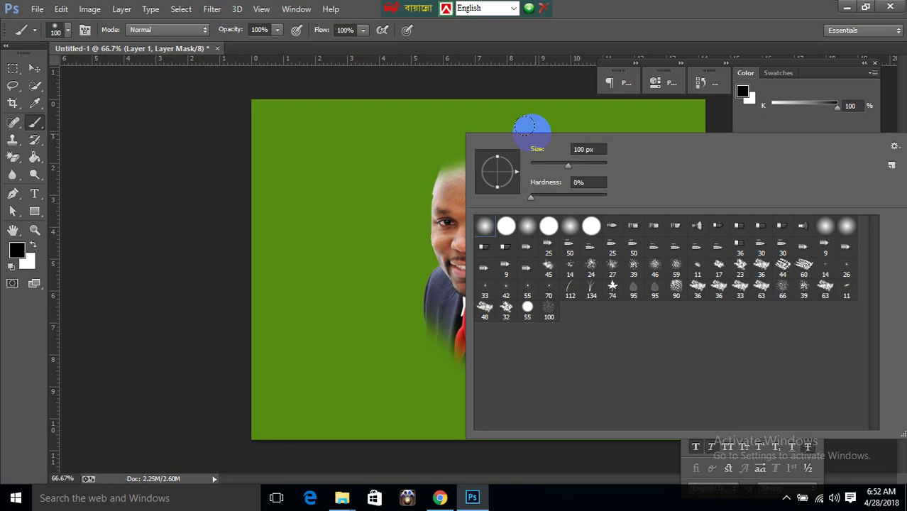
pyautogui.click(591, 20)
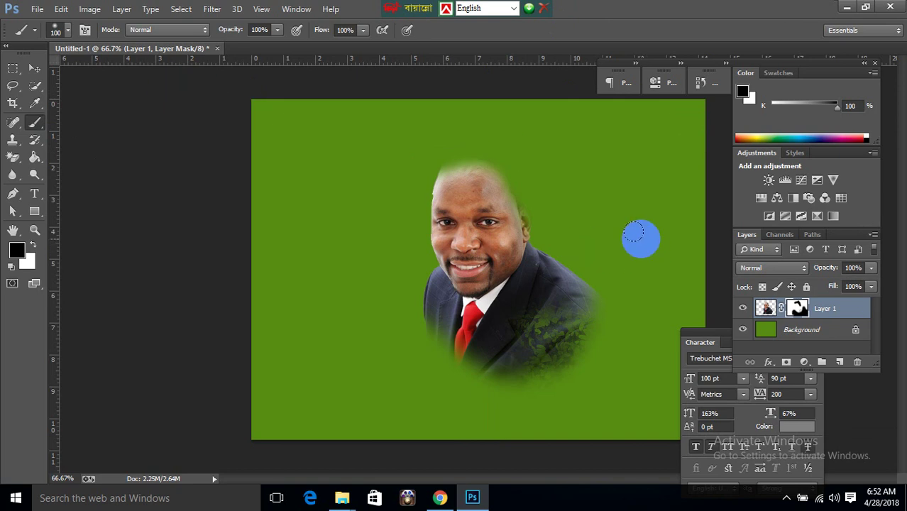
# Step: Open the outdoor striped-shirt portrait photo
pyautogui.click(37, 8)
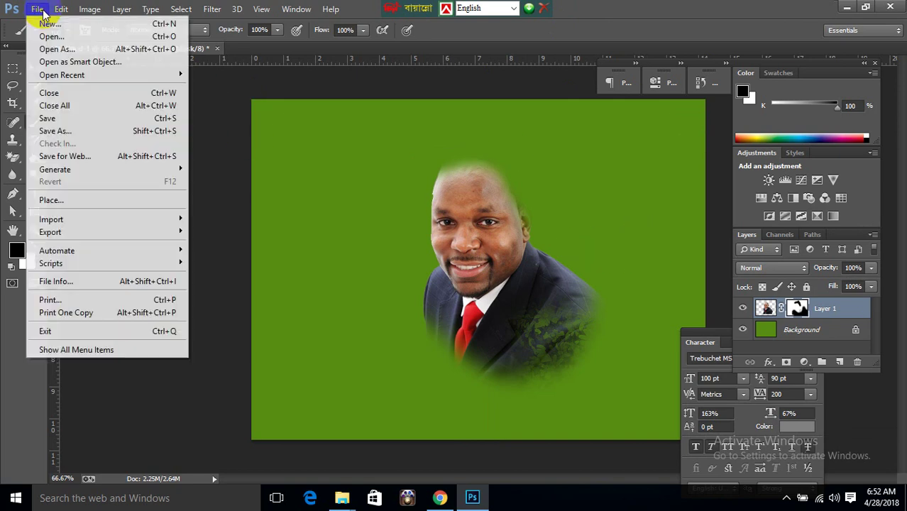
pyautogui.click(48, 36)
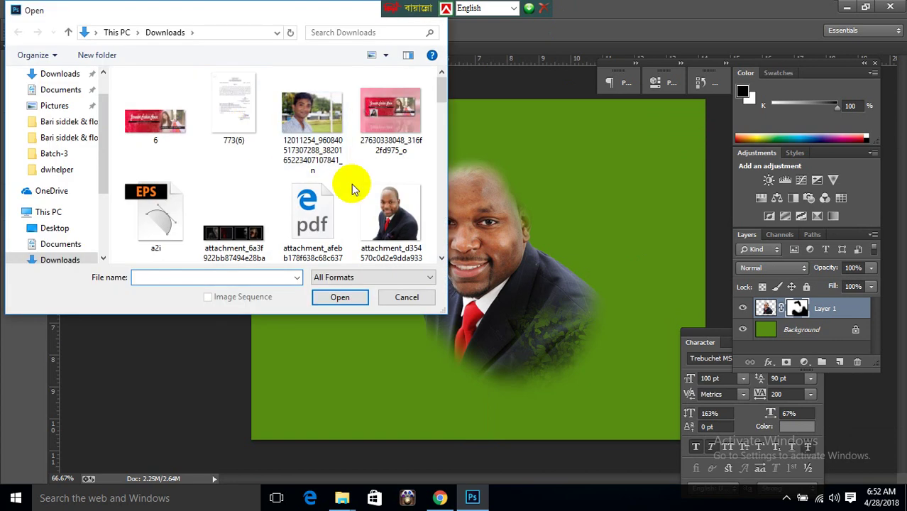
pyautogui.click(312, 117)
pyautogui.click(336, 298)
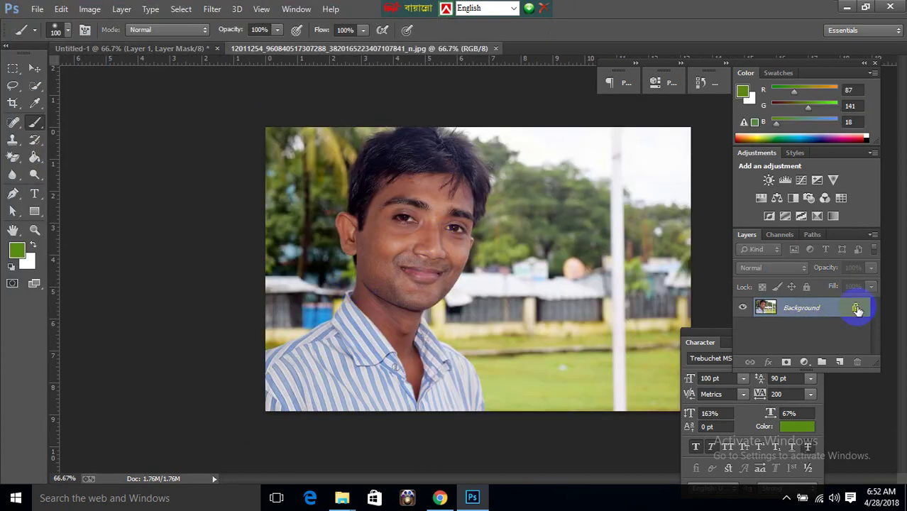
# Step: Unlock the background as Layer 0 and place a new empty Layer 1 beneath it
pyautogui.doubleClick(856, 310)
pyautogui.click(564, 154)
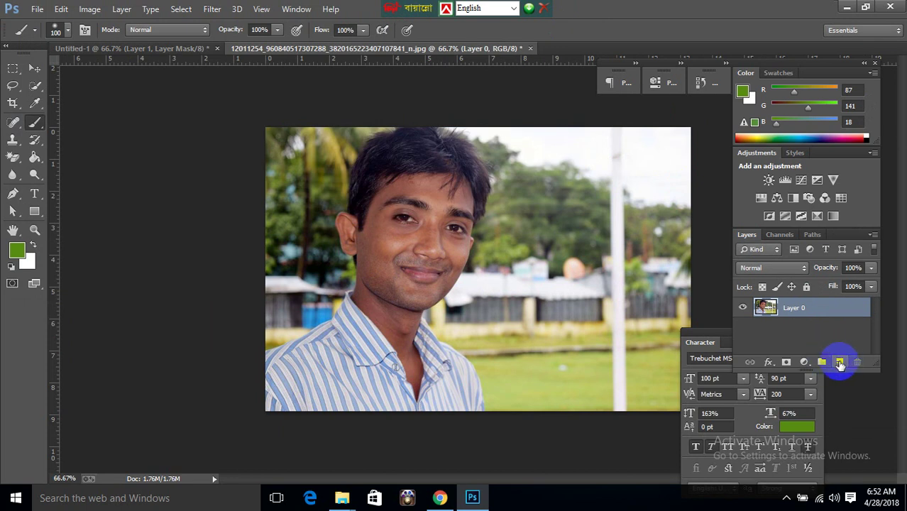
pyautogui.click(839, 363)
pyautogui.moveTo(766, 325); pyautogui.dragTo(775, 308)
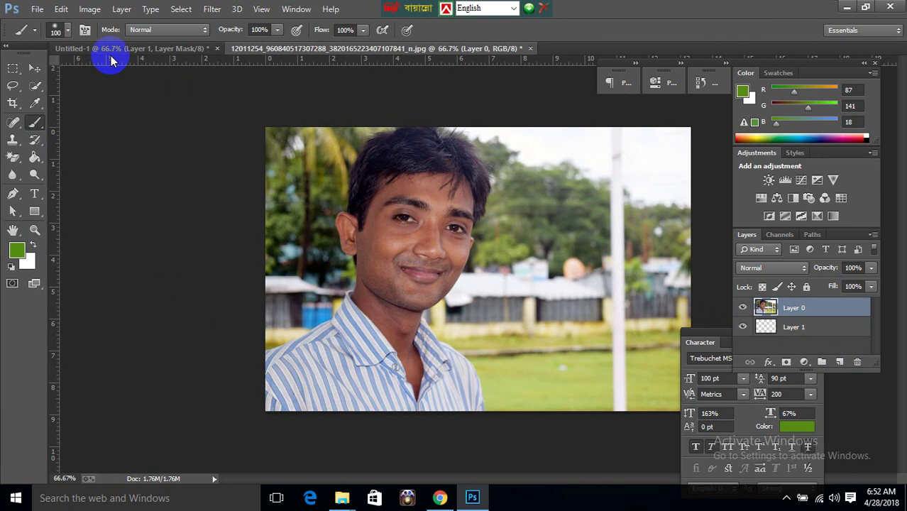
# Step: Fill Layer 1 with solid green using the Paint Bucket
pyautogui.click(17, 250)
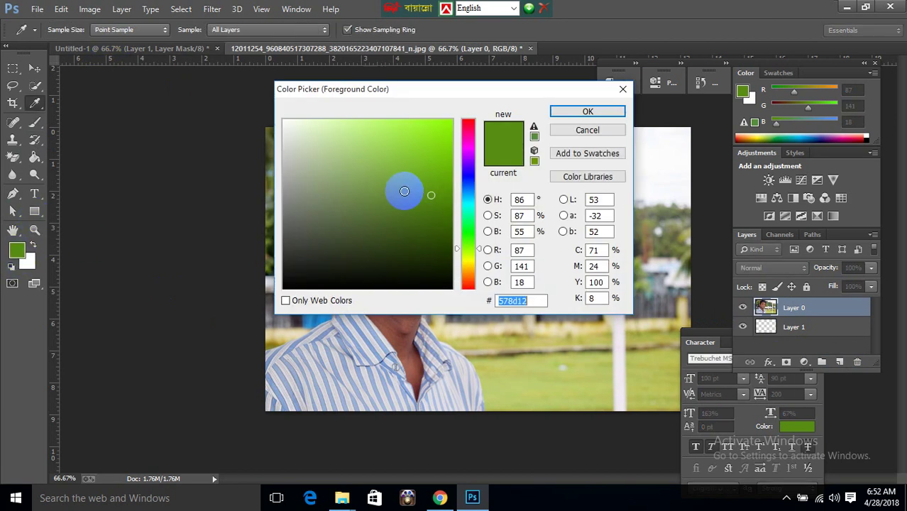
pyautogui.click(610, 112)
pyautogui.click(33, 157)
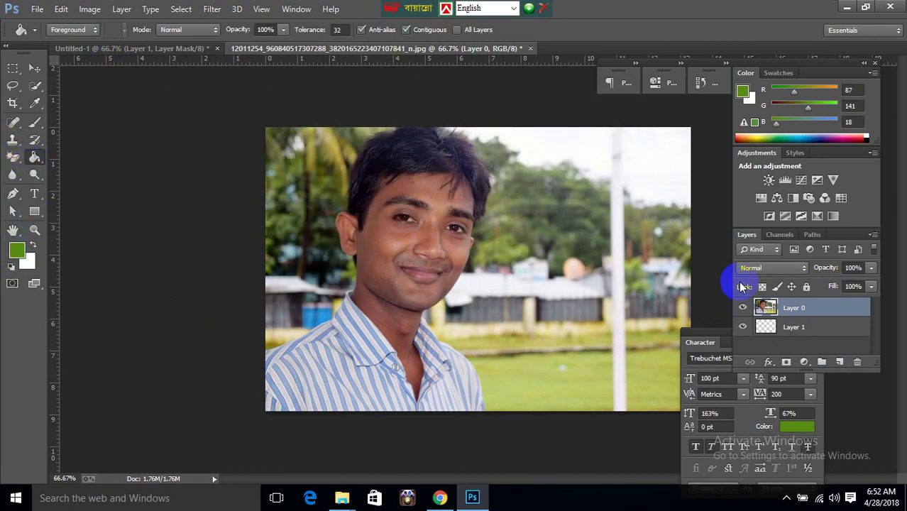
pyautogui.click(787, 326)
pyautogui.click(488, 213)
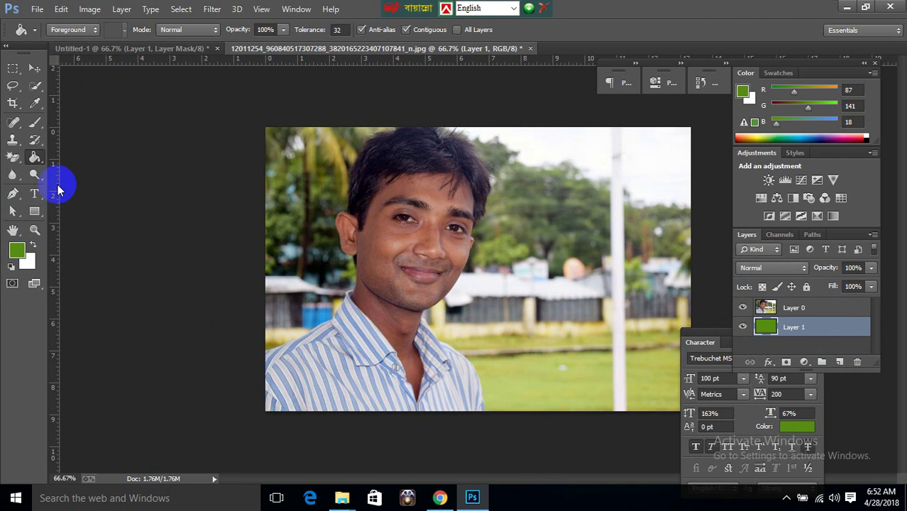
# Step: Set the Brush tool to the soft round brush at 0% hardness
pyautogui.click(35, 122)
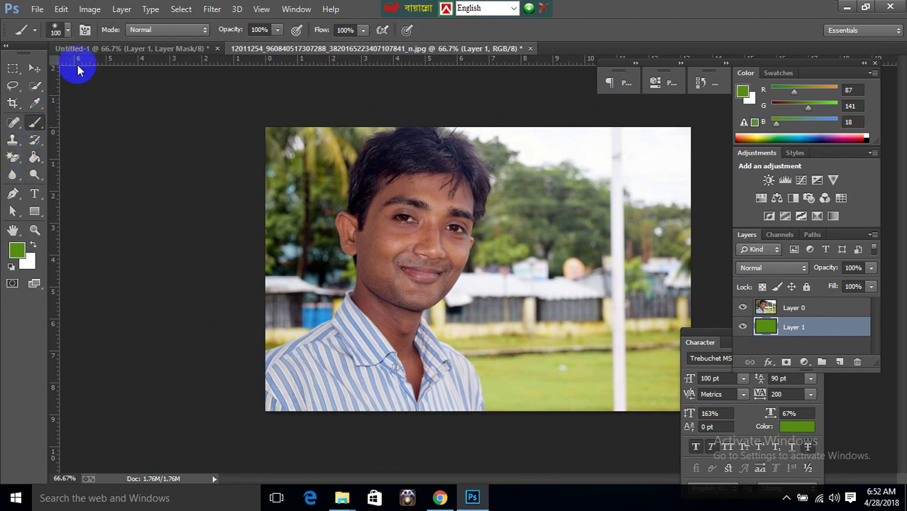
pyautogui.click(69, 31)
pyautogui.click(27, 132)
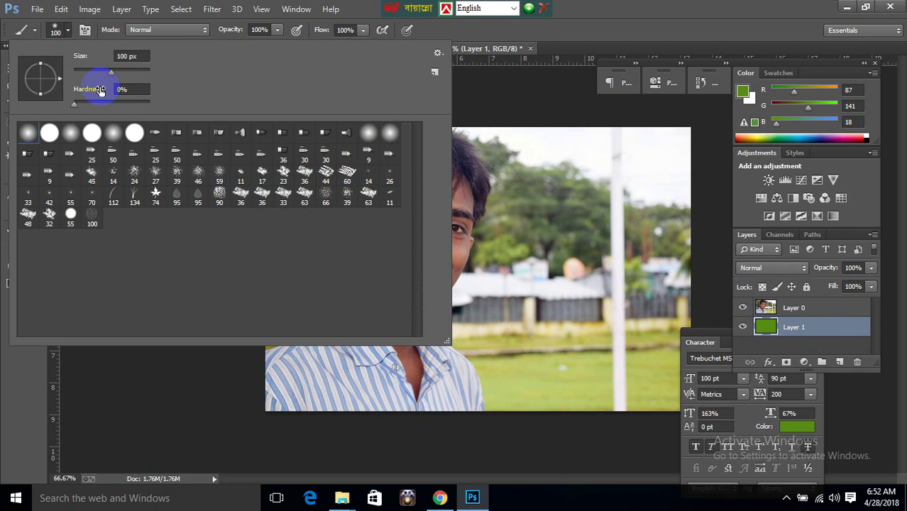
pyautogui.press('Return')
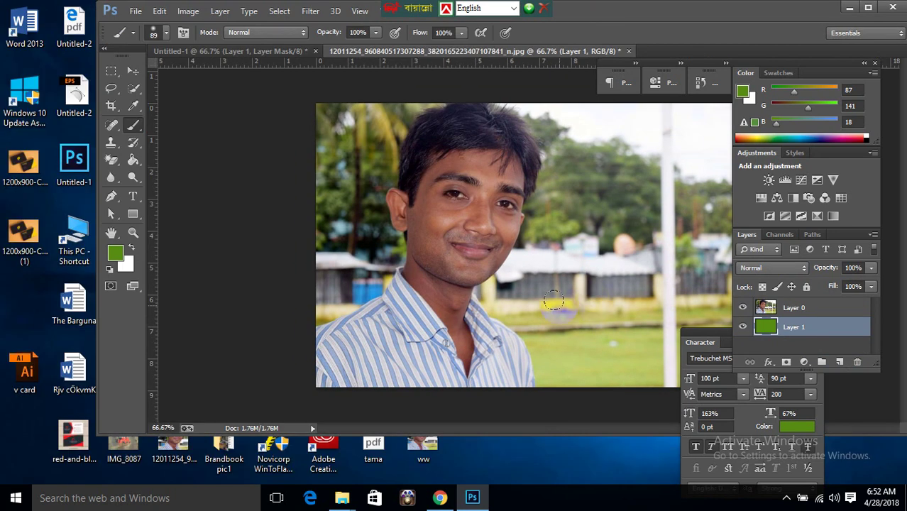
# Step: Zoom to 200% on the face and select the portrait layer, Layer 0
pyautogui.hotkey('ctrl', '+')
pyautogui.scroll(2, 650, 234)
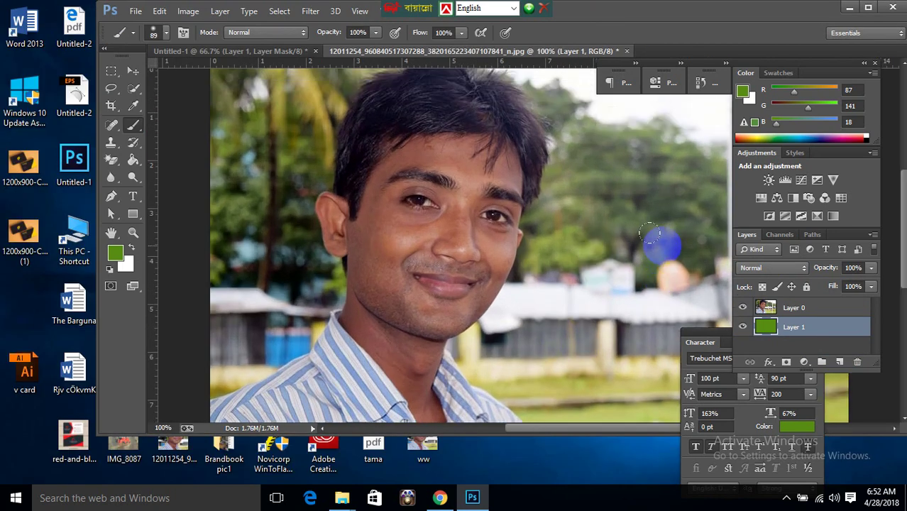
pyautogui.scroll(2, 651, 238)
pyautogui.hotkey('ctrl', '-')
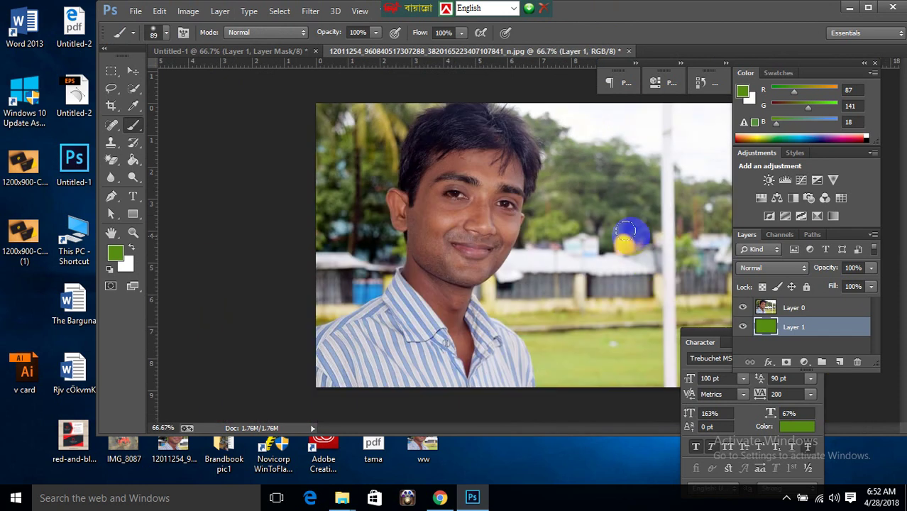
pyautogui.moveTo(624, 231); pyautogui.dragTo(617, 232)
pyautogui.hotkey('ctrl', '+')
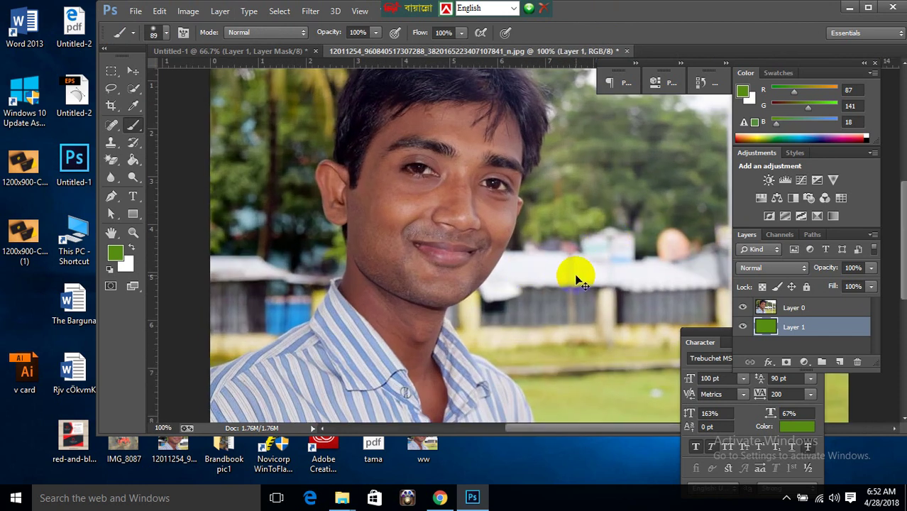
pyautogui.hotkey('ctrl', '+')
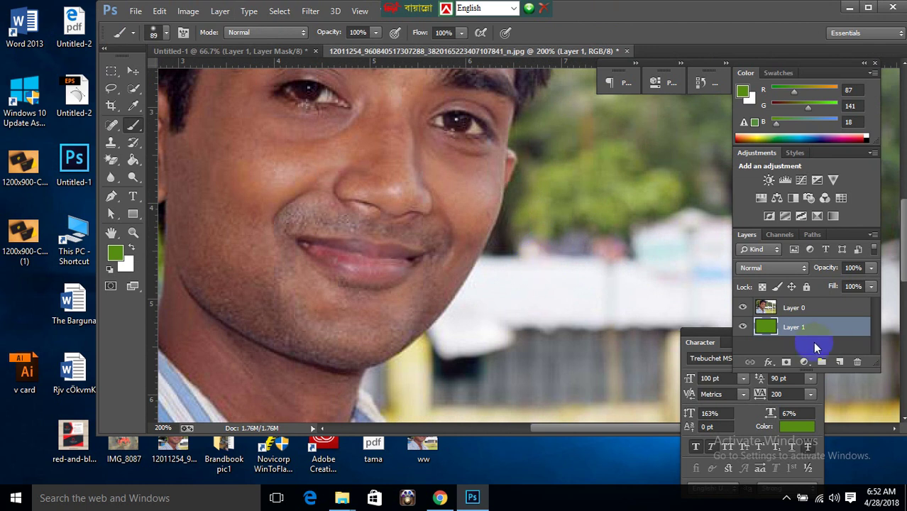
pyautogui.click(800, 308)
# Step: Add a layer mask to Layer 0 and paint out the background beside the face, left shoulder and top-right
pyautogui.click(786, 362)
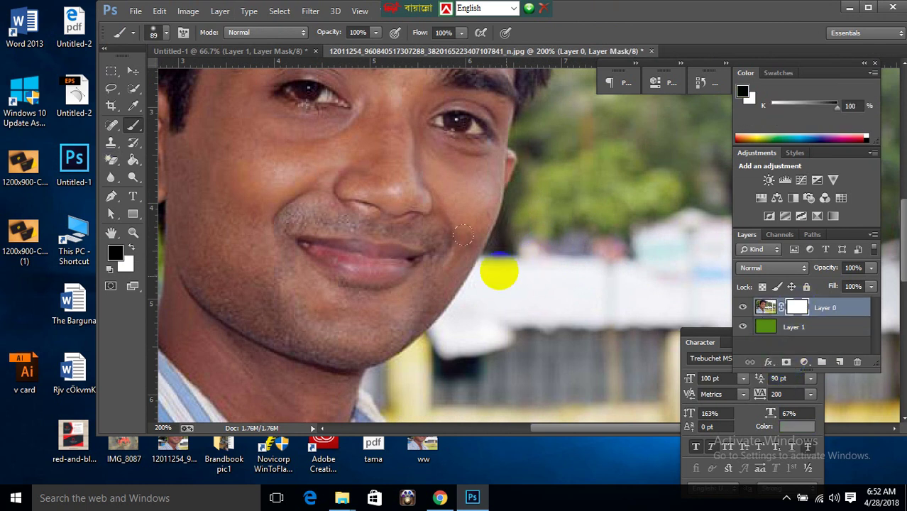
pyautogui.hotkey('ctrl', '-')
pyautogui.moveTo(542, 212)
pyautogui.mouseDown()
pyautogui.moveTo(459, 310)
pyautogui.moveTo(537, 114)
pyautogui.mouseUp()
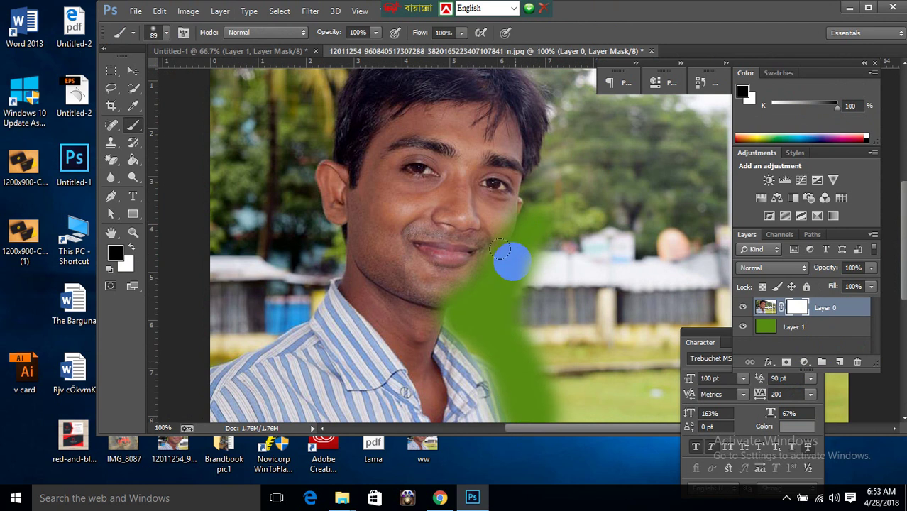
pyautogui.scroll(2, 525, 78)
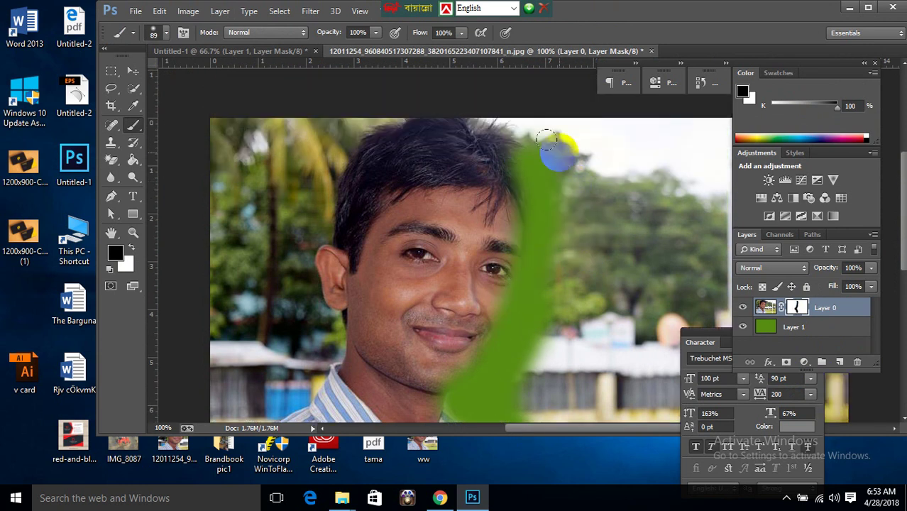
pyautogui.moveTo(546, 152)
pyautogui.mouseDown()
pyautogui.moveTo(475, 107)
pyautogui.moveTo(350, 121)
pyautogui.moveTo(320, 192)
pyautogui.moveTo(304, 270)
pyautogui.moveTo(319, 328)
pyautogui.mouseUp()
pyautogui.scroll(-1, 312, 348)
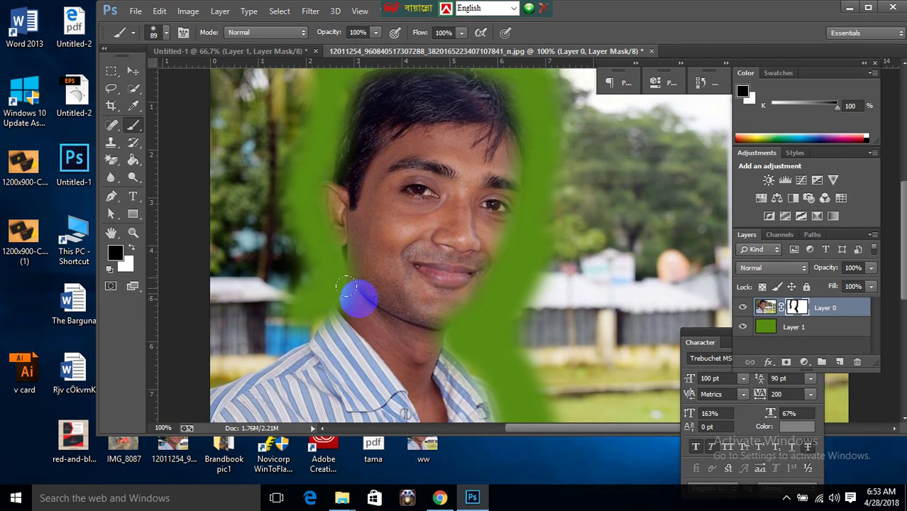
pyautogui.scroll(-2, 341, 305)
pyautogui.moveTo(317, 285); pyautogui.dragTo(202, 354)
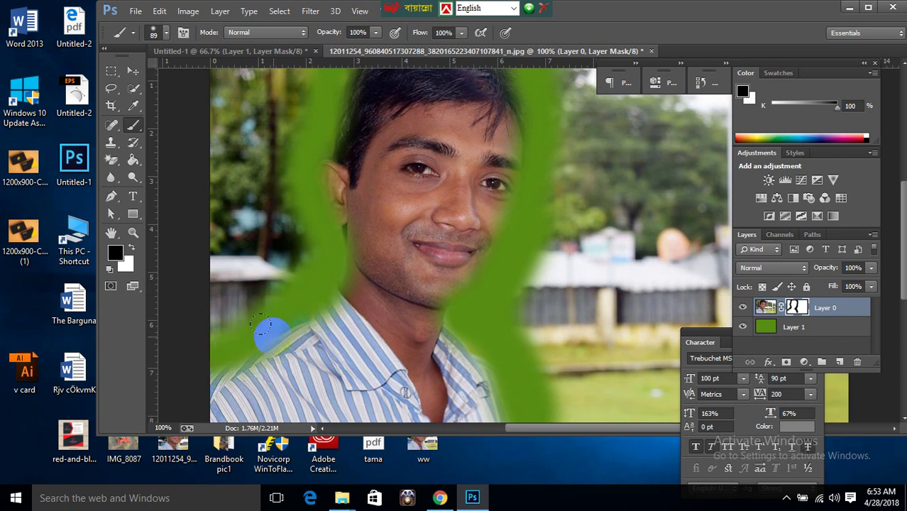
pyautogui.scroll(2, 269, 330)
pyautogui.moveTo(266, 319)
pyautogui.mouseDown()
pyautogui.moveTo(230, 369)
pyautogui.moveTo(287, 177)
pyautogui.moveTo(241, 363)
pyautogui.moveTo(267, 67)
pyautogui.moveTo(253, 233)
pyautogui.moveTo(218, 384)
pyautogui.moveTo(373, 89)
pyautogui.moveTo(589, 129)
pyautogui.mouseUp()
pyautogui.moveTo(716, 114)
pyautogui.mouseDown()
pyautogui.moveTo(563, 126)
pyautogui.moveTo(637, 175)
pyautogui.moveTo(656, 129)
pyautogui.moveTo(598, 304)
pyautogui.moveTo(535, 309)
pyautogui.mouseUp()
# Step: Hide the remaining lower-right background with a 200 px brush
pyautogui.press(']')
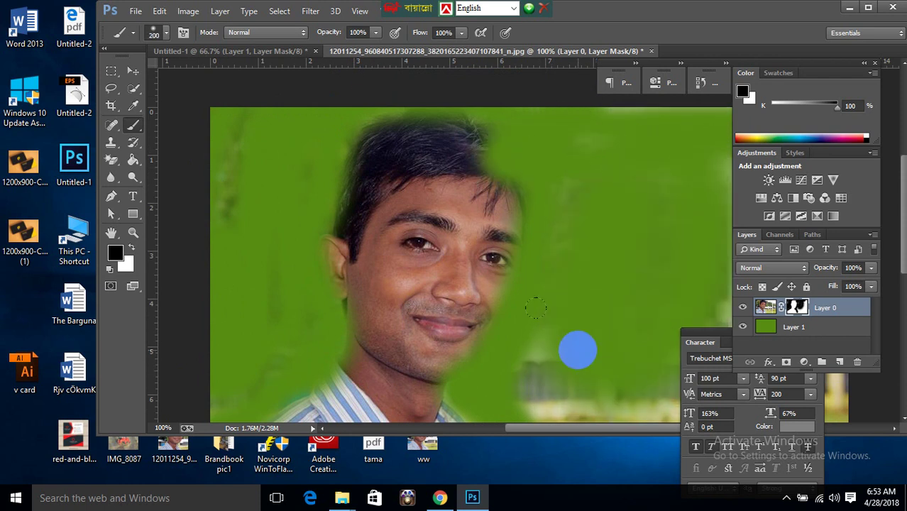
pyautogui.hotkey('ctrl', '-')
pyautogui.moveTo(573, 274)
pyautogui.mouseDown()
pyautogui.moveTo(568, 330)
pyautogui.moveTo(707, 349)
pyautogui.moveTo(678, 171)
pyautogui.moveTo(652, 329)
pyautogui.moveTo(539, 302)
pyautogui.moveTo(550, 123)
pyautogui.moveTo(679, 114)
pyautogui.moveTo(722, 155)
pyautogui.moveTo(581, 323)
pyautogui.moveTo(686, 315)
pyautogui.moveTo(628, 101)
pyautogui.moveTo(350, 55)
pyautogui.moveTo(297, 171)
pyautogui.mouseUp()
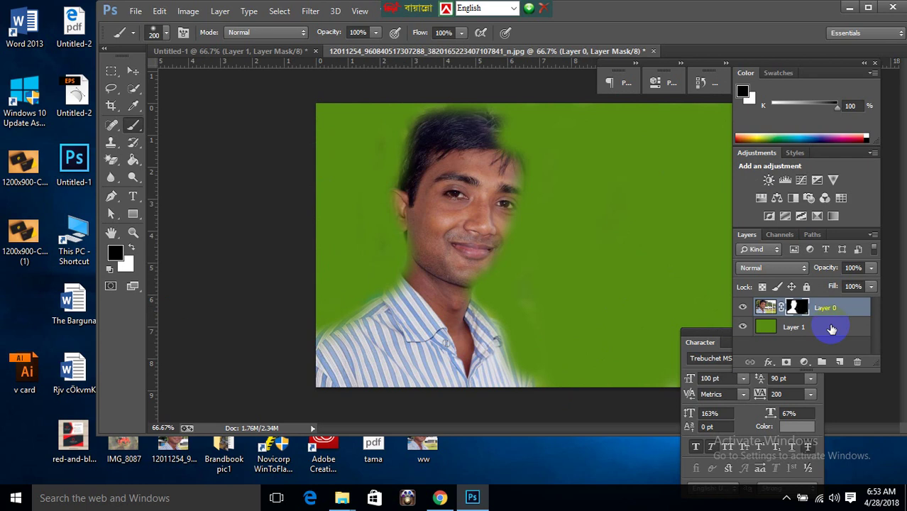
pyautogui.hotkey('ctrl', '1')
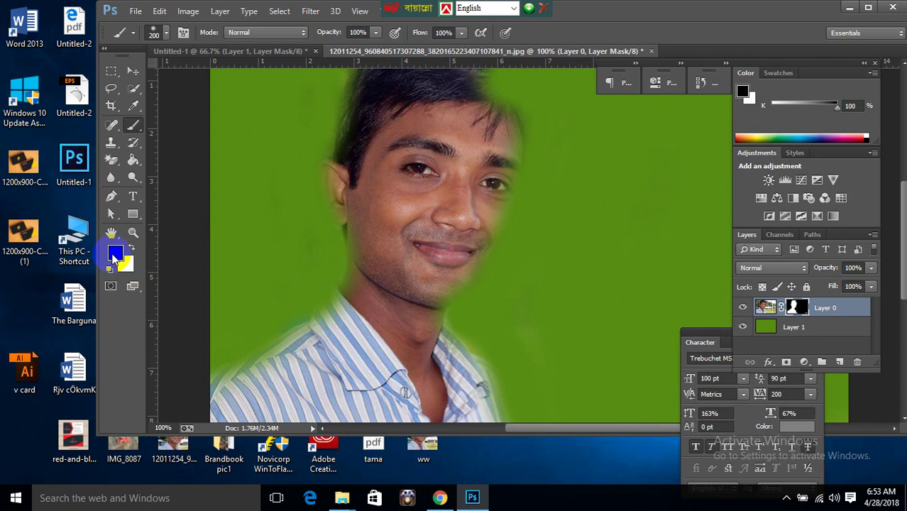
# Step: Restore the upper-right hair in white with a ~90 px brush, then touch up the right cheek in black
pyautogui.click(110, 269)
pyautogui.click(132, 248)
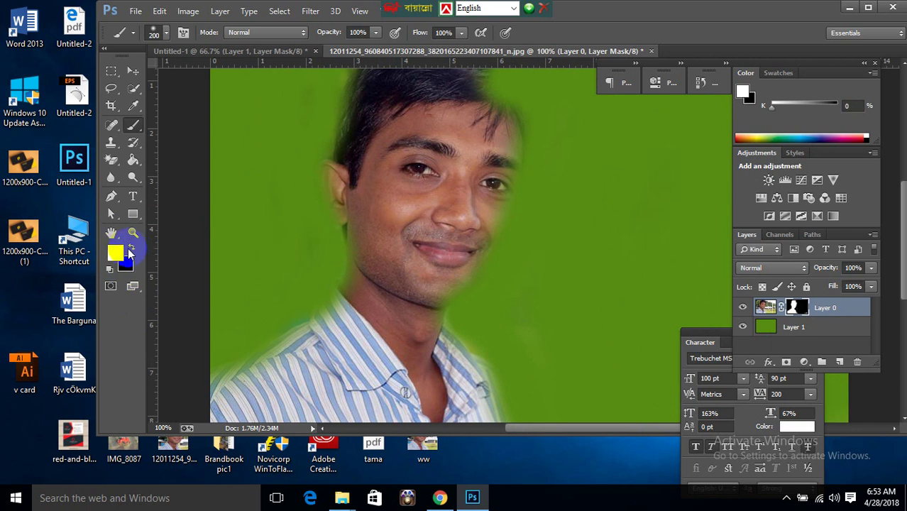
pyautogui.scroll(1, 496, 342)
pyautogui.press('[')
pyautogui.press('[')
pyautogui.press('[')
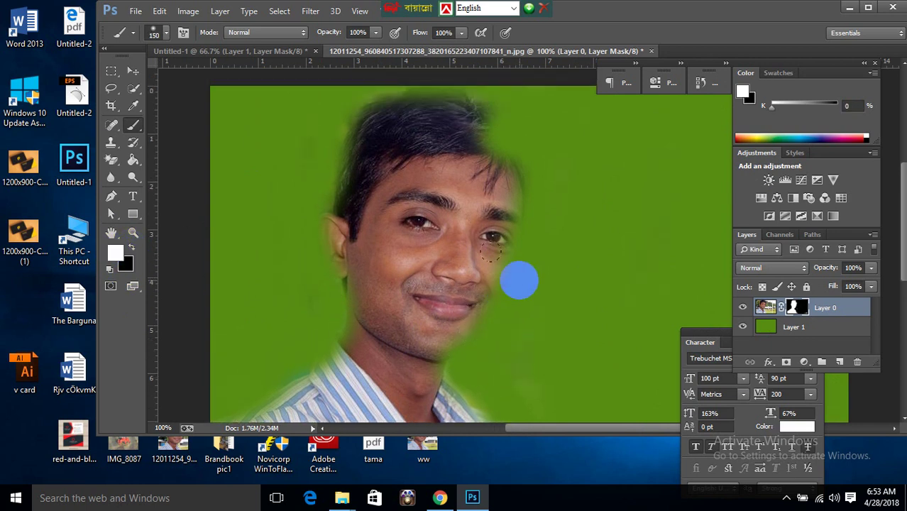
pyautogui.moveTo(530, 172)
pyautogui.mouseDown()
pyautogui.moveTo(509, 147)
pyautogui.moveTo(475, 130)
pyautogui.moveTo(415, 122)
pyautogui.moveTo(365, 160)
pyautogui.moveTo(331, 327)
pyautogui.moveTo(362, 316)
pyautogui.moveTo(347, 198)
pyautogui.moveTo(370, 156)
pyautogui.moveTo(508, 304)
pyautogui.moveTo(506, 202)
pyautogui.moveTo(470, 270)
pyautogui.moveTo(477, 294)
pyautogui.moveTo(465, 324)
pyautogui.moveTo(446, 309)
pyautogui.moveTo(511, 318)
pyautogui.moveTo(512, 309)
pyautogui.moveTo(470, 357)
pyautogui.moveTo(472, 370)
pyautogui.moveTo(536, 297)
pyautogui.mouseUp()
pyautogui.press('[')
pyautogui.click(131, 246)
pyautogui.click(531, 312)
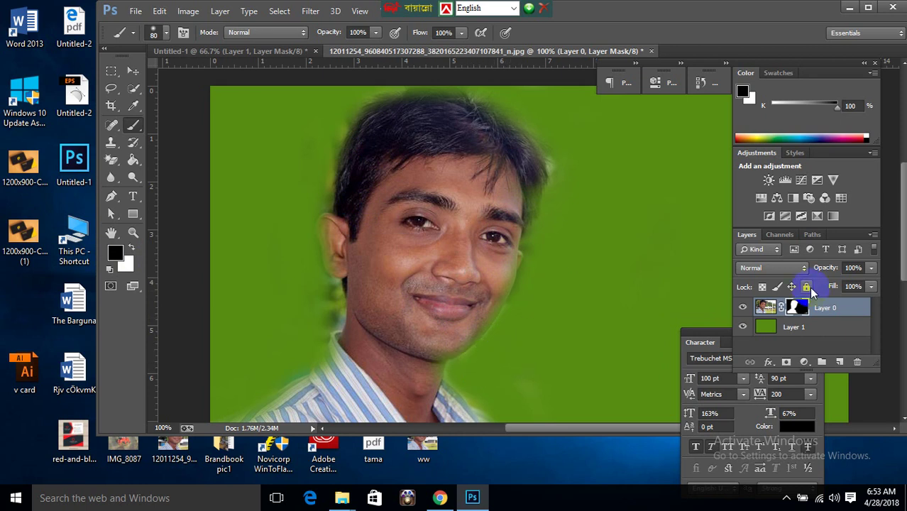
# Step: Set Layer 0's blend mode to Dissolve and hide the layer, leaving only the green fill
pyautogui.hotkey('alt', 'shift', 'i')
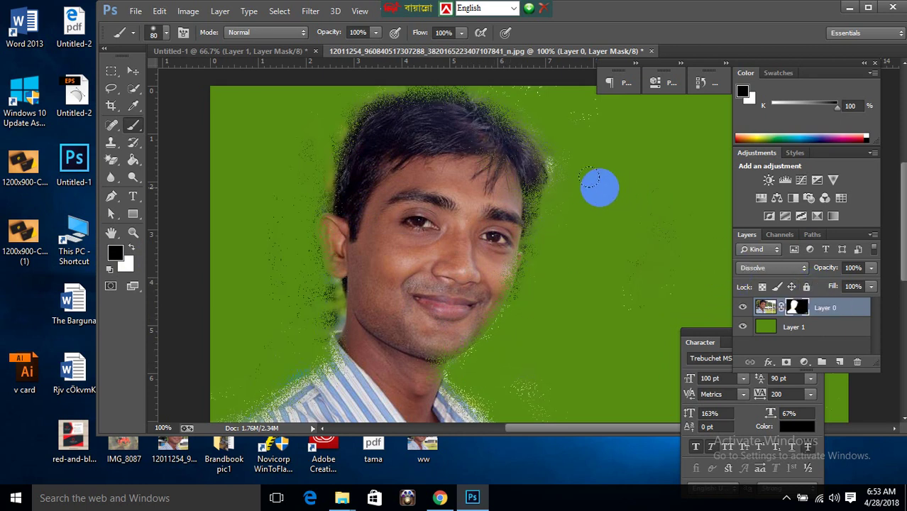
pyautogui.moveTo(590, 177)
pyautogui.mouseDown()
pyautogui.moveTo(601, 187)
pyautogui.moveTo(578, 177)
pyautogui.moveTo(553, 131)
pyautogui.moveTo(652, 212)
pyautogui.mouseUp()
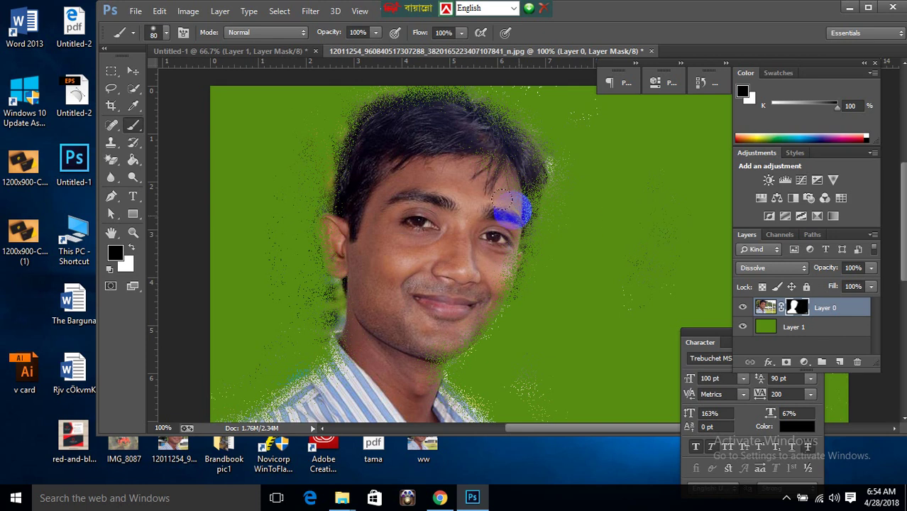
pyautogui.click(651, 52)
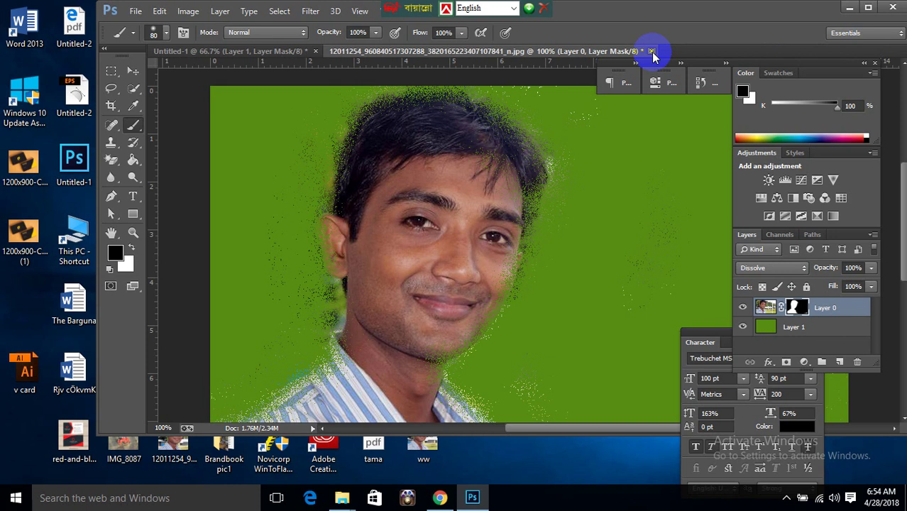
pyautogui.click(652, 52)
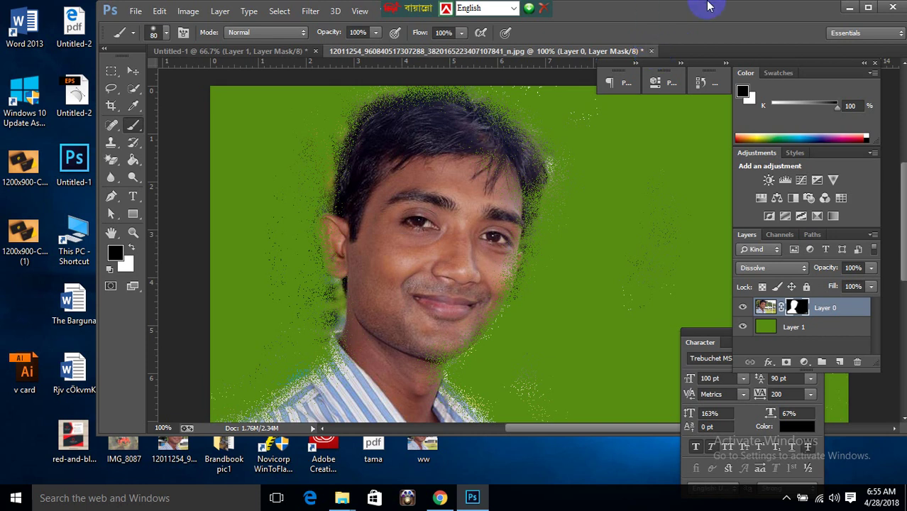
pyautogui.click(742, 310)
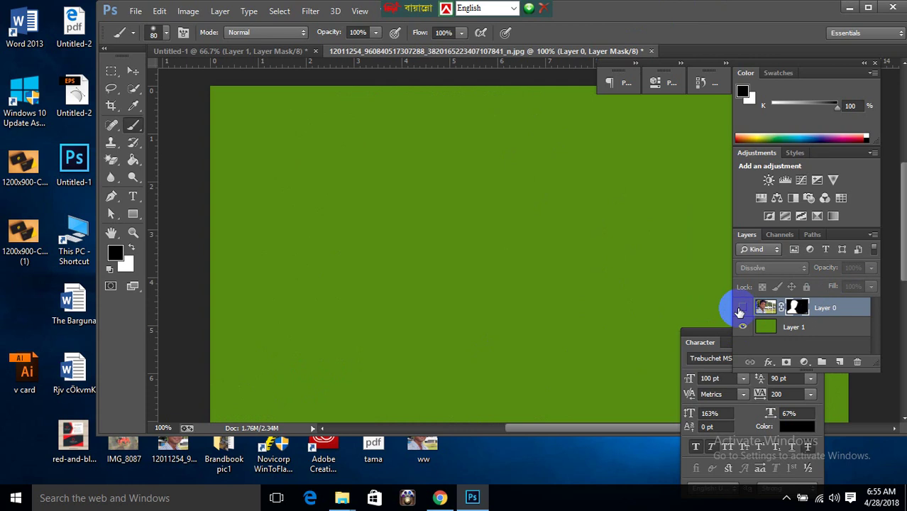
# Step: Hide the portrait layer so only the green shows, abandoning a first Open attempt
pyautogui.click(741, 308)
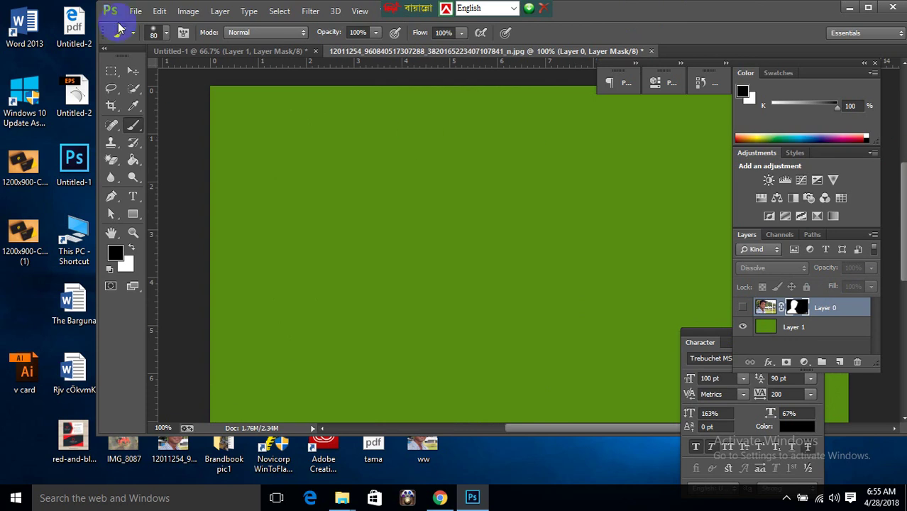
pyautogui.click(134, 11)
pyautogui.click(151, 38)
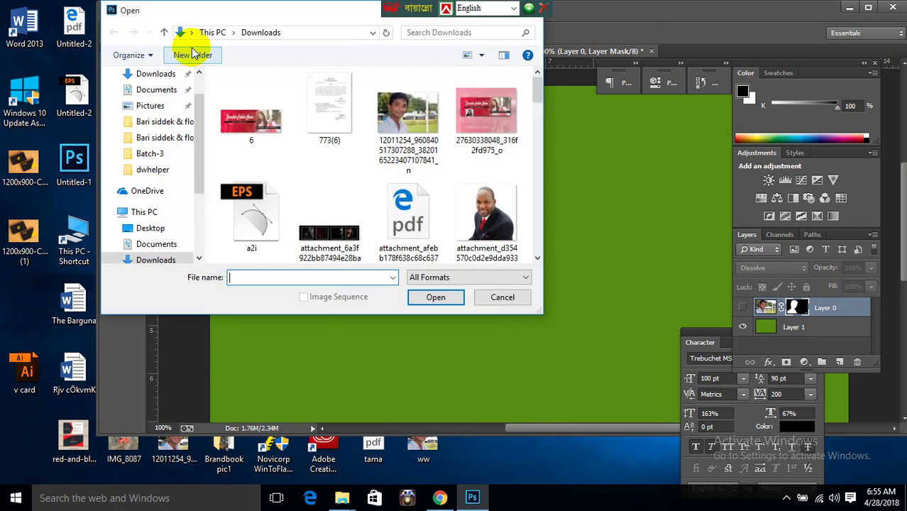
pyautogui.moveTo(375, 16); pyautogui.dragTo(415, 111)
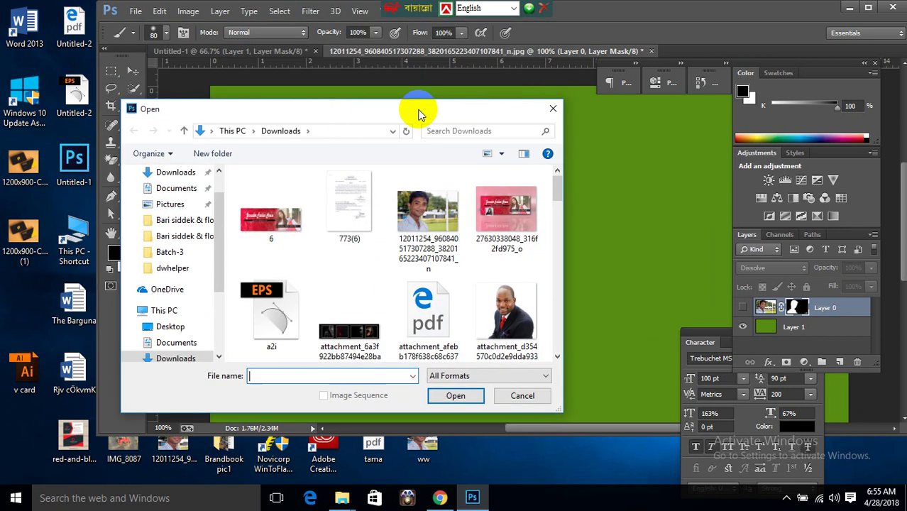
pyautogui.click(571, 103)
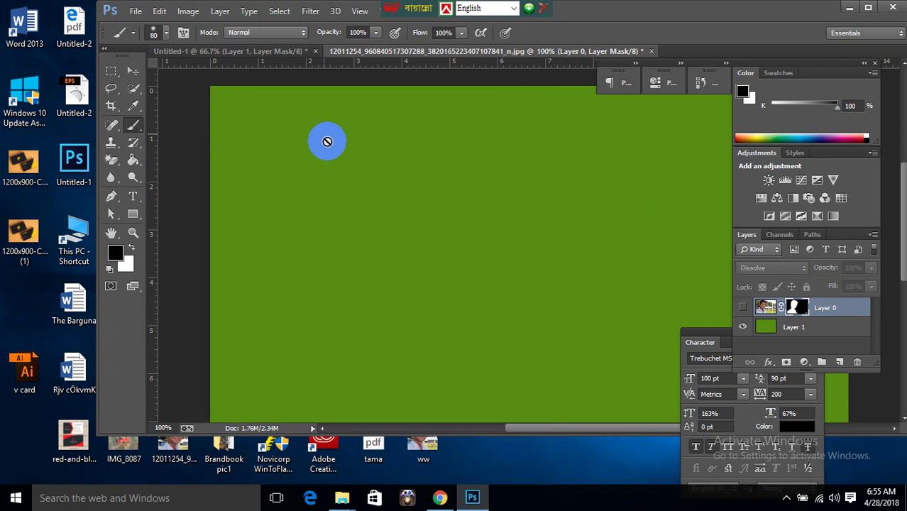
# Step: Open 1200x900-Coffee-shop from the Desktop folder as a new document
pyautogui.rightClick(21, 161)
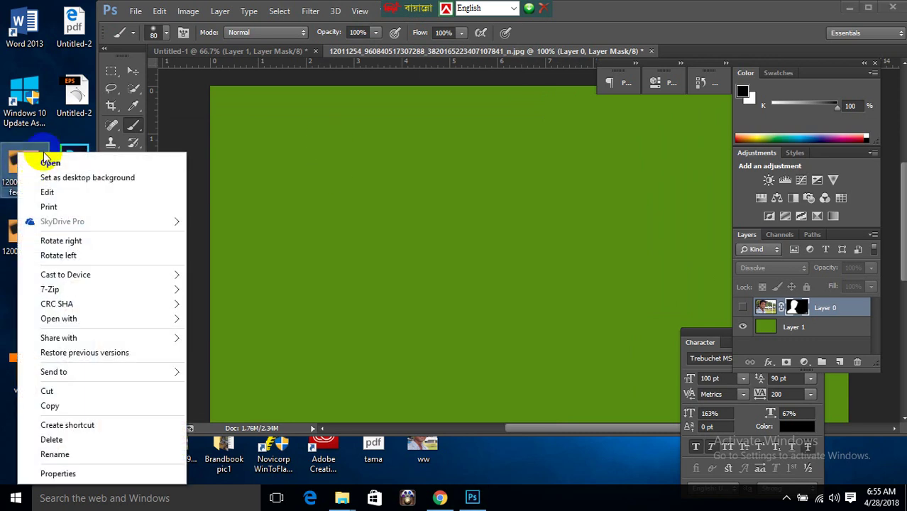
pyautogui.click(135, 11)
pyautogui.click(145, 34)
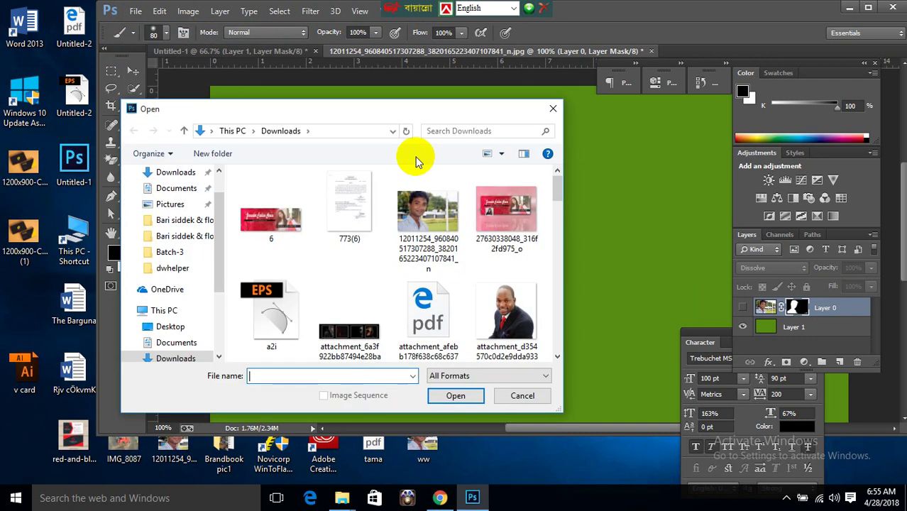
pyautogui.scroll(1, 206, 194)
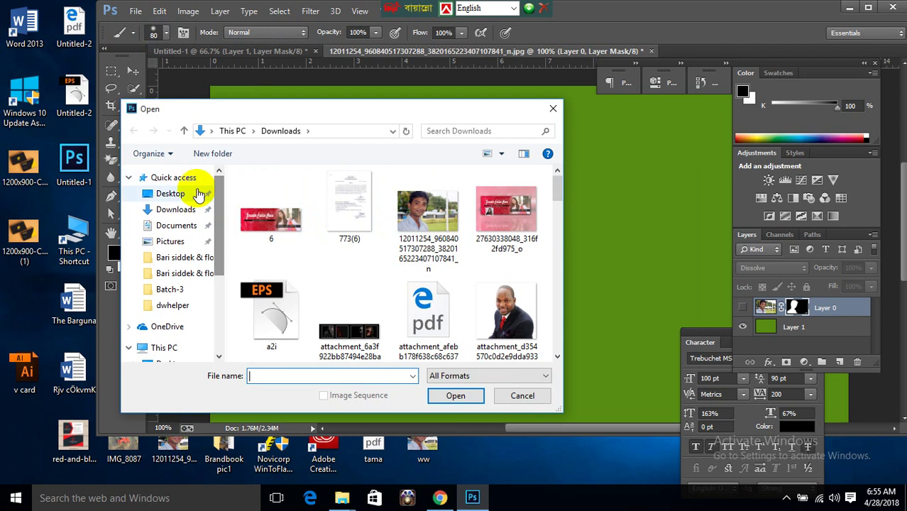
pyautogui.click(199, 194)
pyautogui.moveTo(557, 182)
pyautogui.mouseDown()
pyautogui.moveTo(542, 338)
pyautogui.moveTo(522, 257)
pyautogui.moveTo(546, 239)
pyautogui.mouseUp()
pyautogui.click(275, 243)
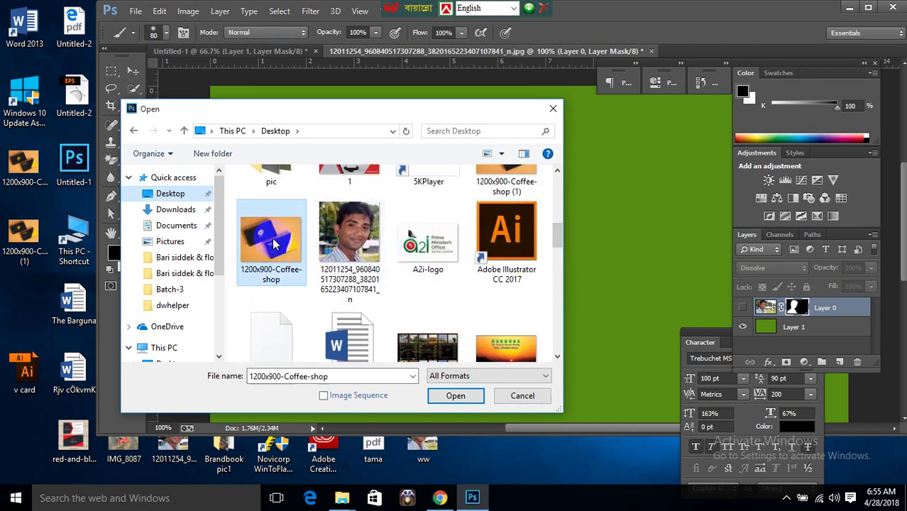
pyautogui.click(456, 396)
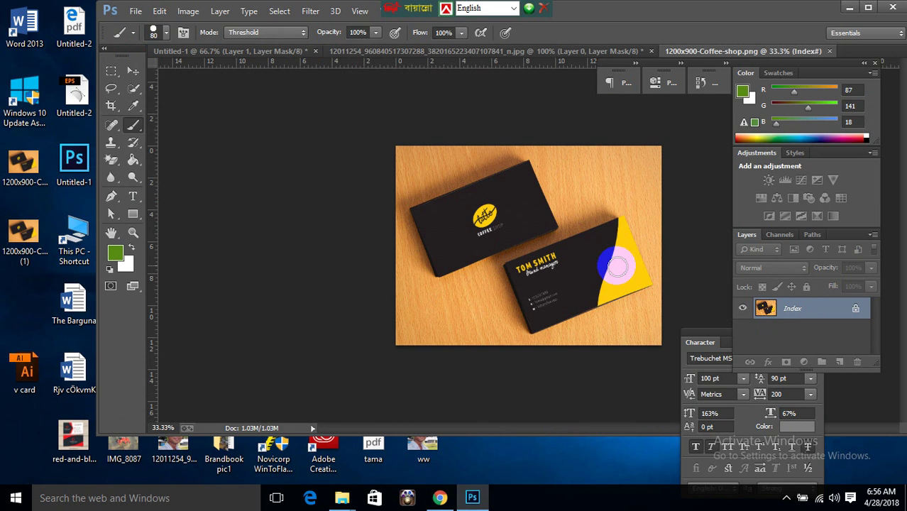
pyautogui.scroll(1, 614, 265)
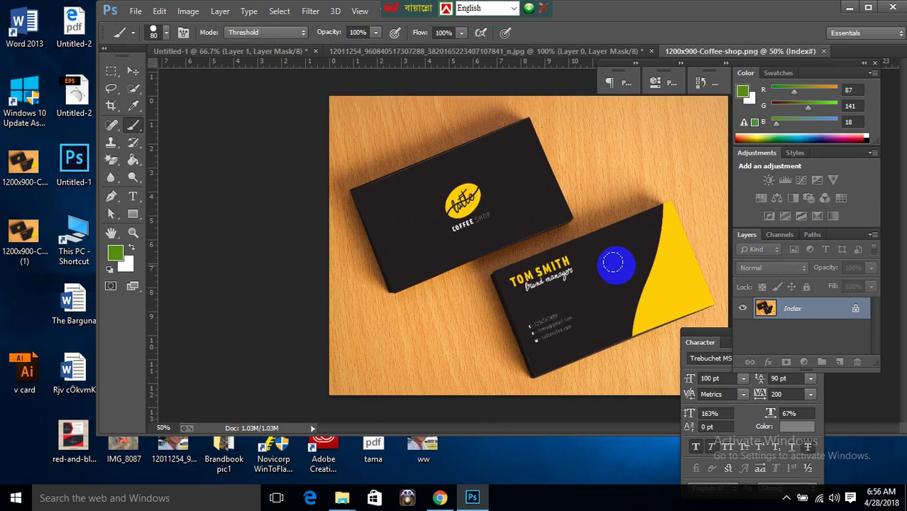
pyautogui.scroll(1, 610, 261)
pyautogui.scroll(1, 609, 261)
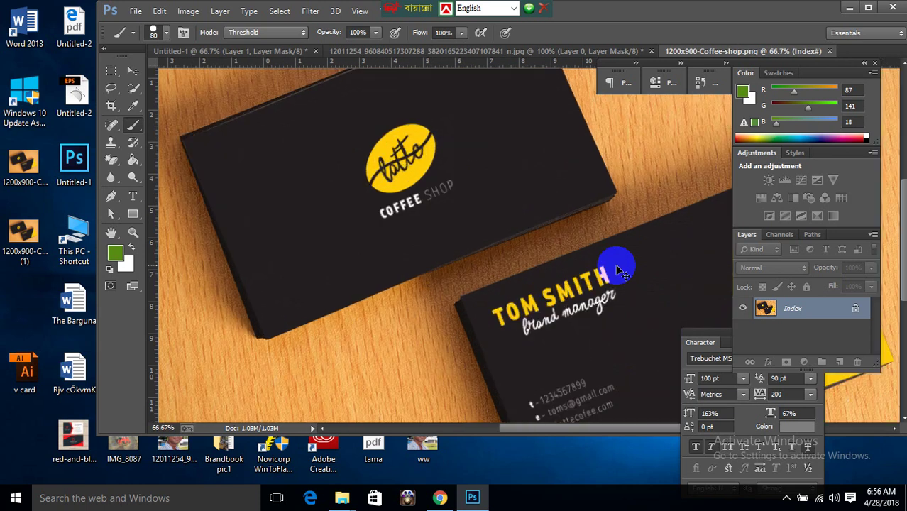
pyautogui.scroll(-1, 609, 261)
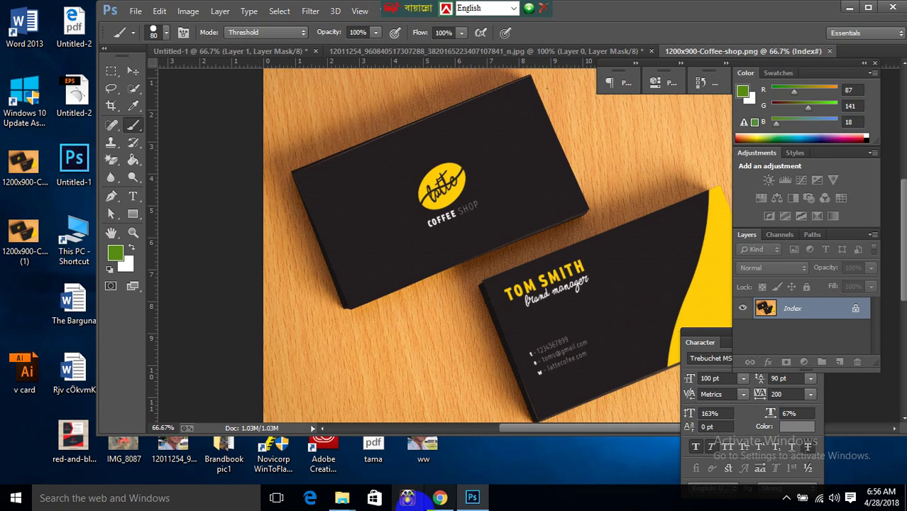
# Step: Search Google Images in Chrome for 'business card mockup'
pyautogui.click(439, 498)
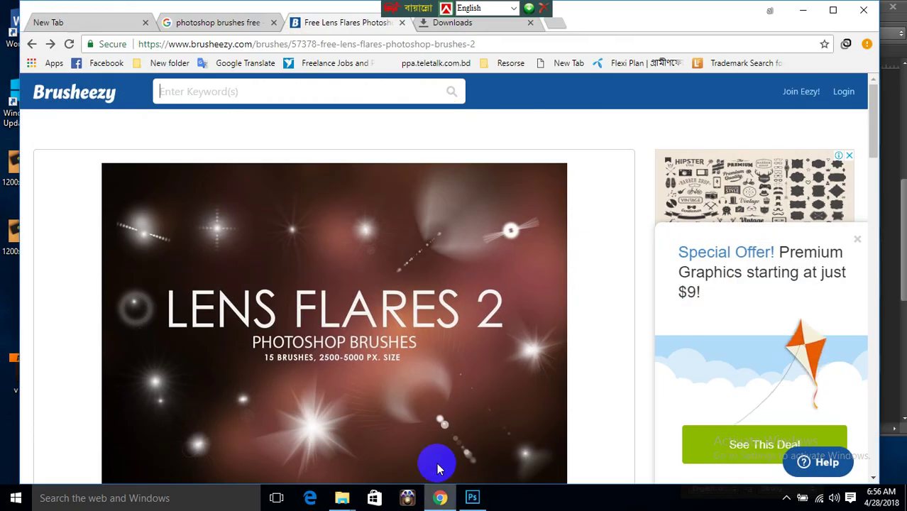
pyautogui.click(556, 22)
pyautogui.click(196, 22)
pyautogui.scroll(3, 298, 124)
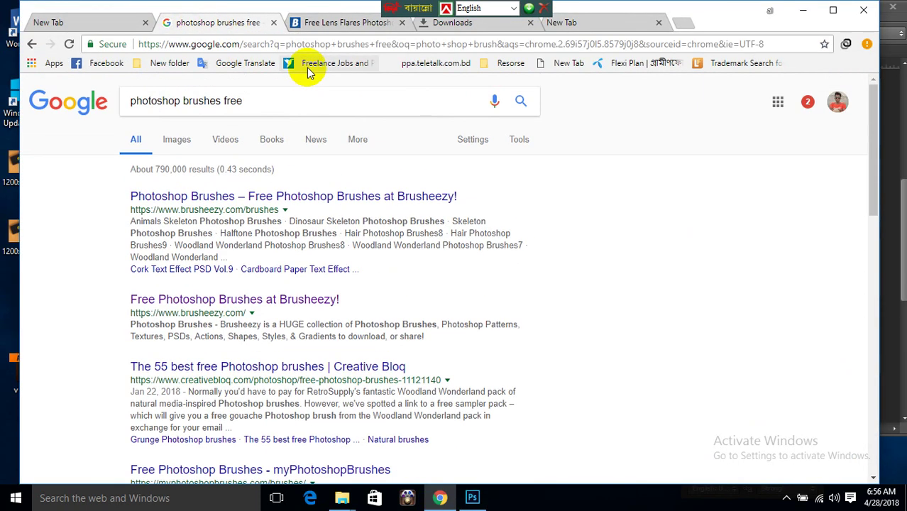
pyautogui.tripleClick(211, 100)
pyautogui.write('b')
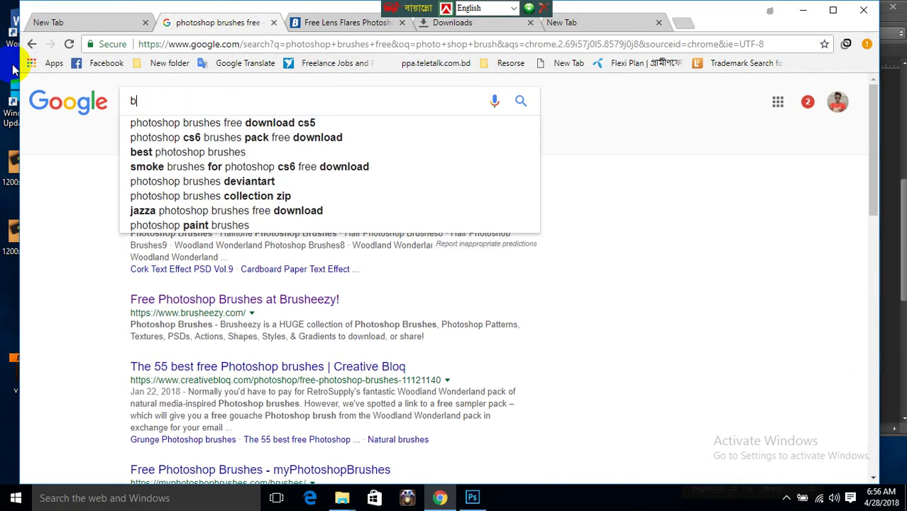
pyautogui.write('usiness ')
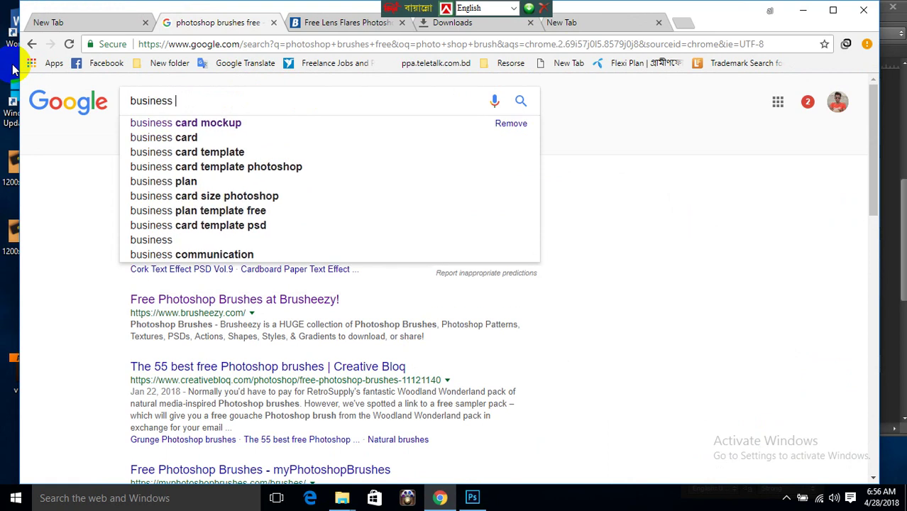
pyautogui.write('card')
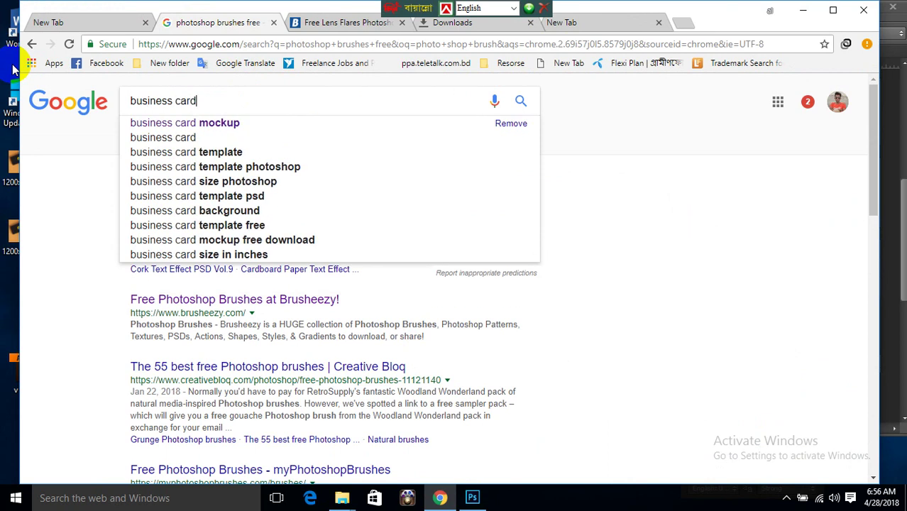
pyautogui.write(' mockup')
pyautogui.press('Return')
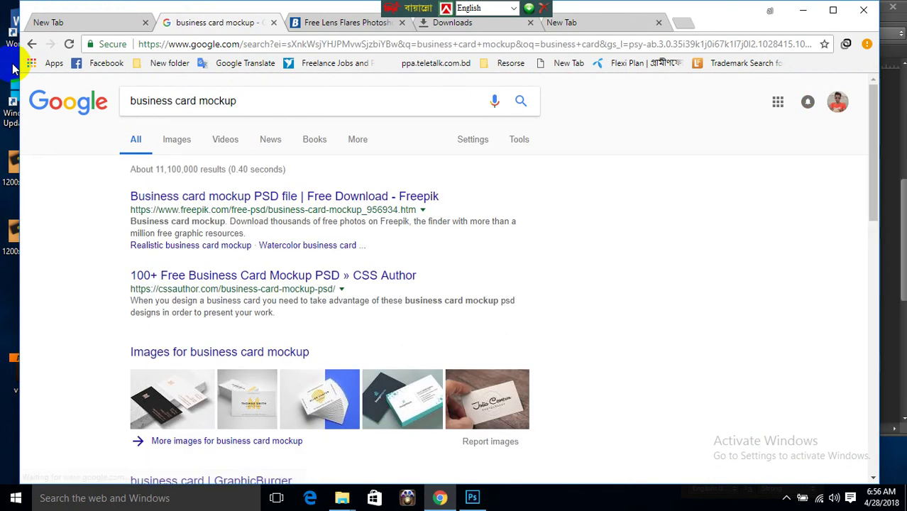
pyautogui.click(186, 351)
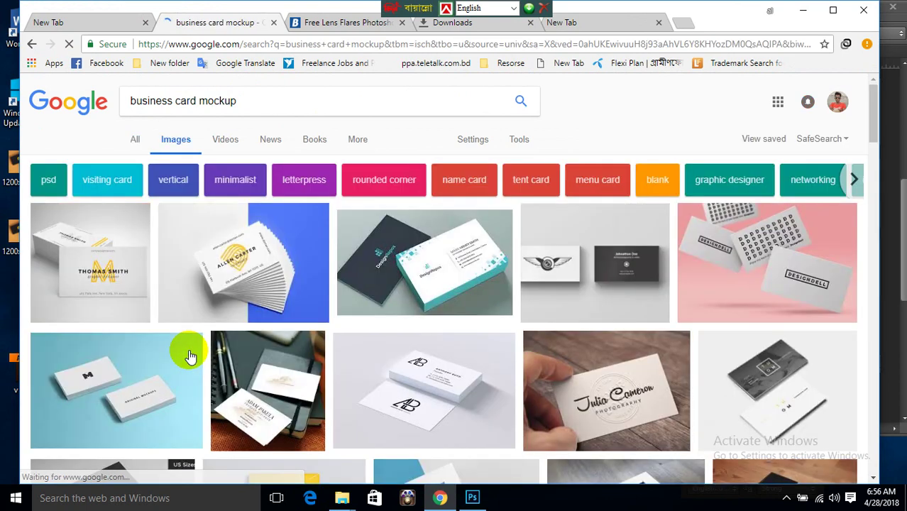
# Step: Copy the DesignRepos business card mockup image from its preview
pyautogui.click(477, 289)
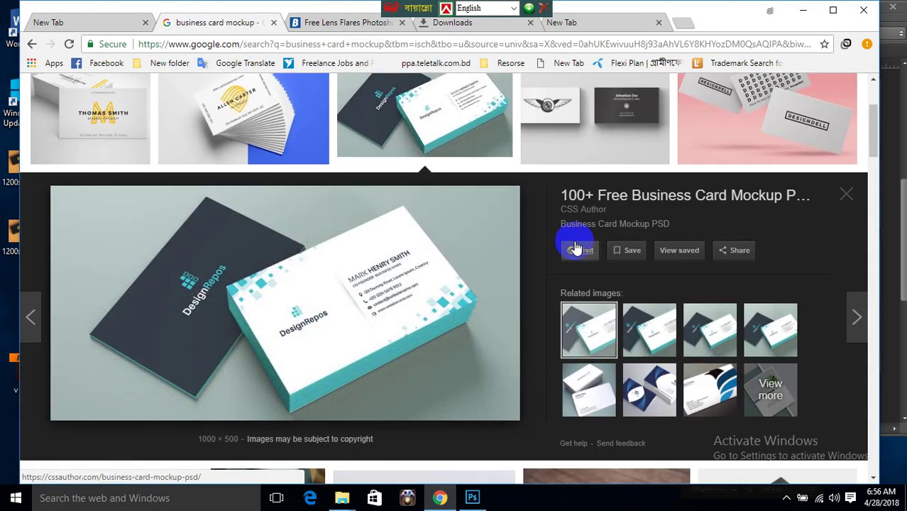
pyautogui.rightClick(352, 226)
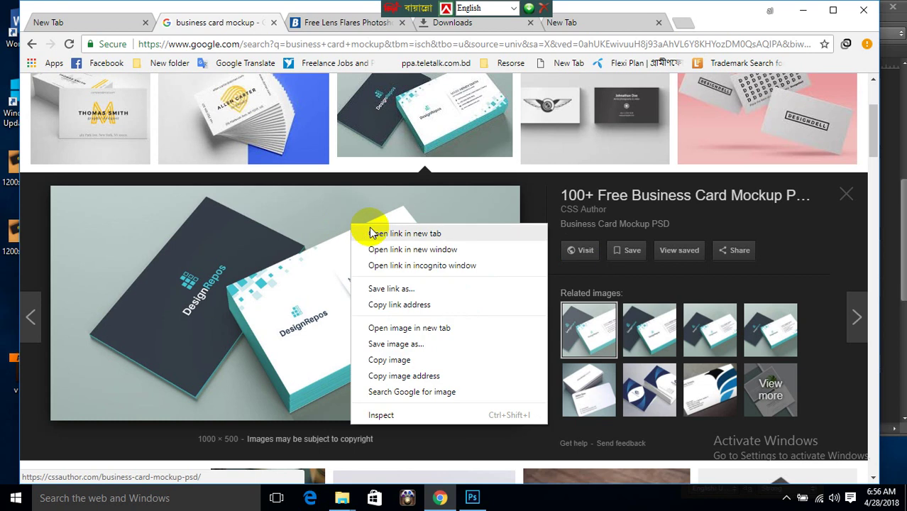
pyautogui.click(395, 343)
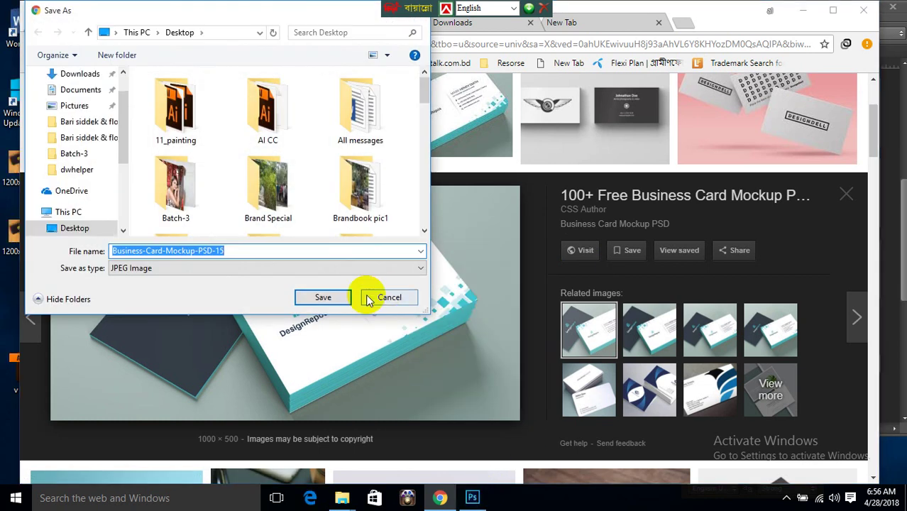
pyautogui.click(387, 297)
pyautogui.rightClick(366, 284)
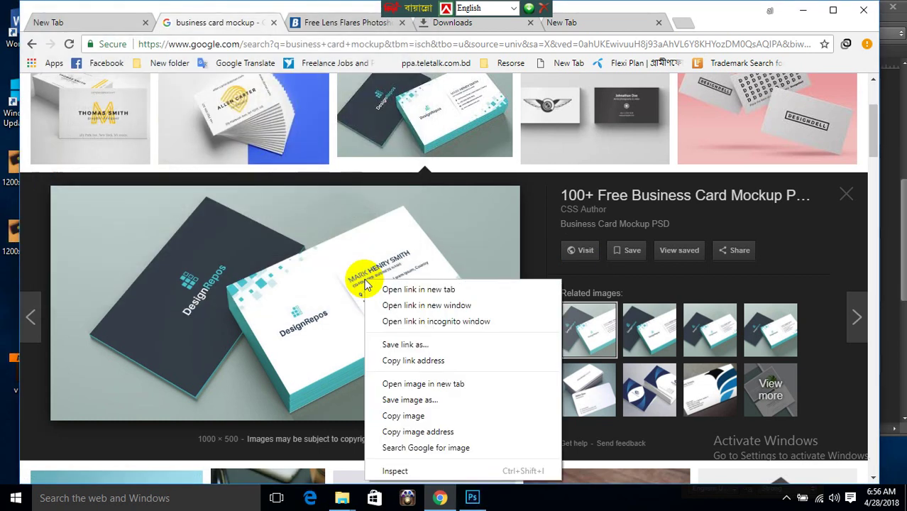
pyautogui.click(403, 415)
pyautogui.click(472, 497)
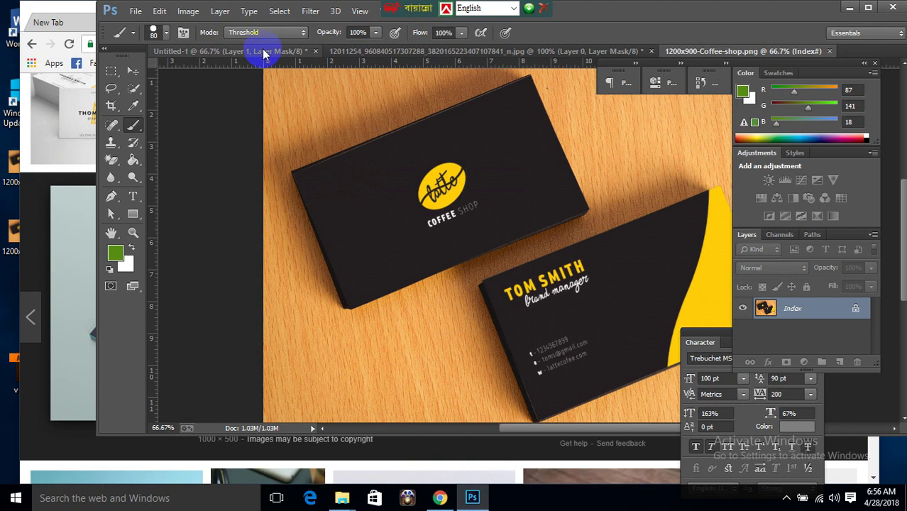
# Step: Paste the DesignRepos card photo into the coffee-shop document and scale it up over the canvas
pyautogui.click(133, 71)
pyautogui.moveTo(314, 155); pyautogui.dragTo(317, 159)
pyautogui.hotkey('ctrl', 'v')
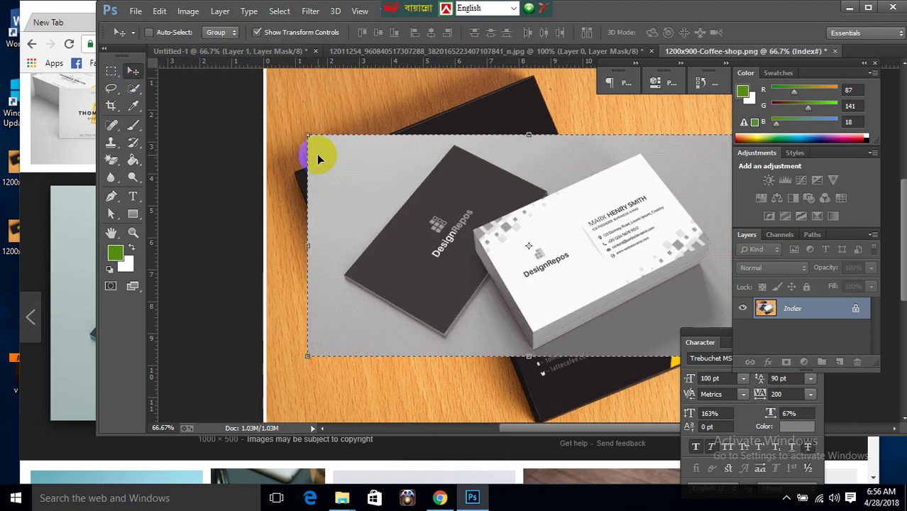
pyautogui.moveTo(586, 202); pyautogui.dragTo(532, 211)
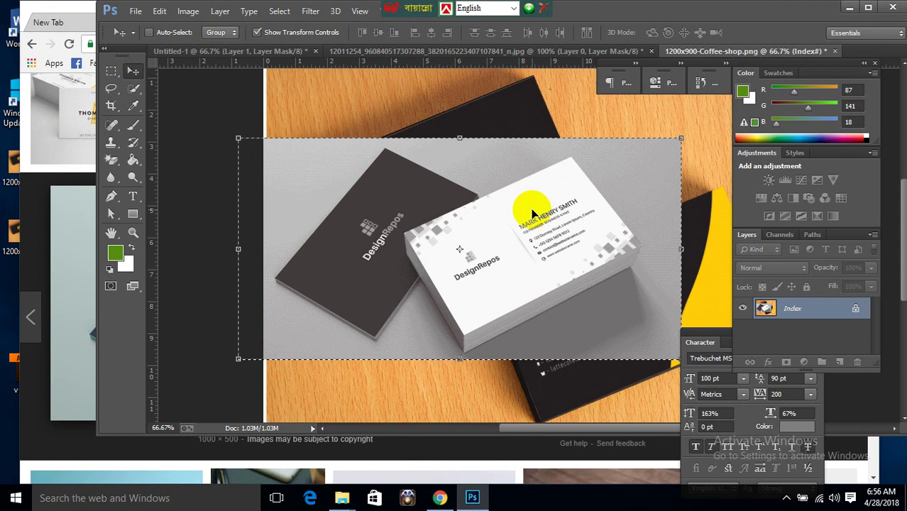
pyautogui.hotkey('ctrl', '-')
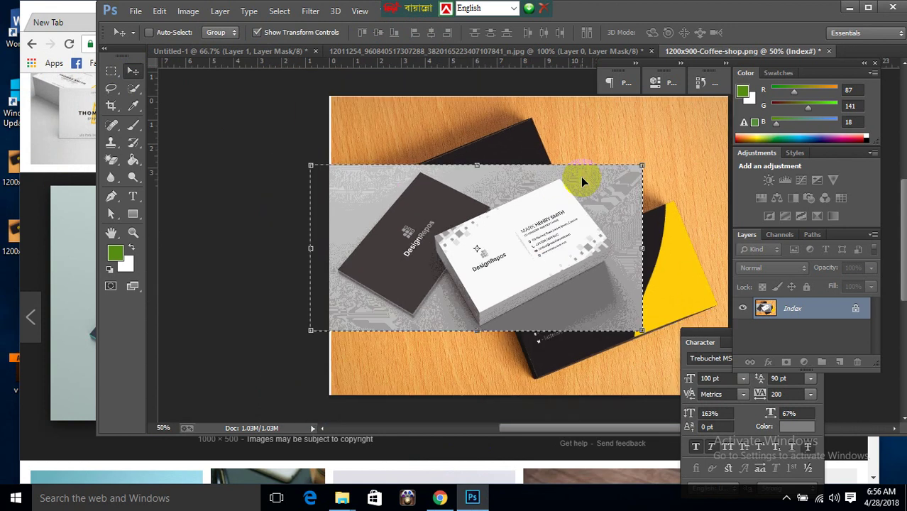
pyautogui.hotkey('ctrl', '-')
pyautogui.moveTo(604, 190); pyautogui.dragTo(683, 149)
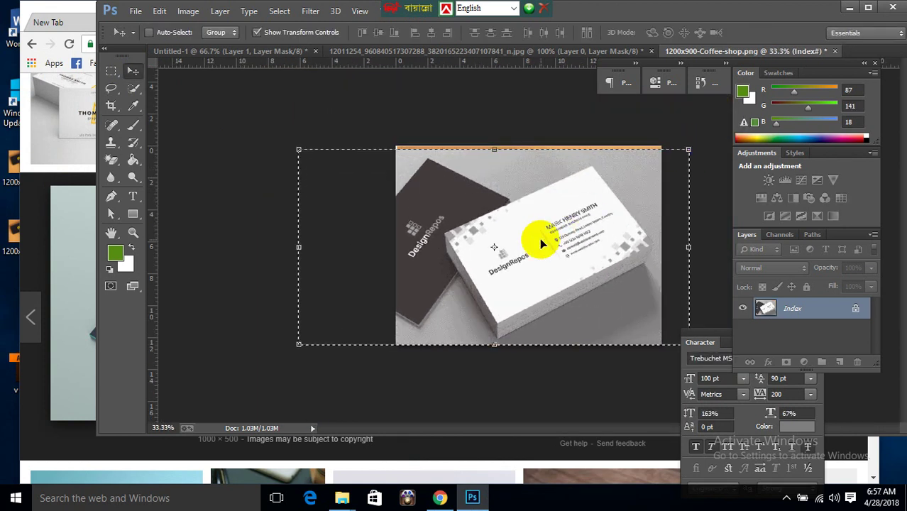
pyautogui.moveTo(537, 243); pyautogui.dragTo(548, 247)
pyautogui.press('Return')
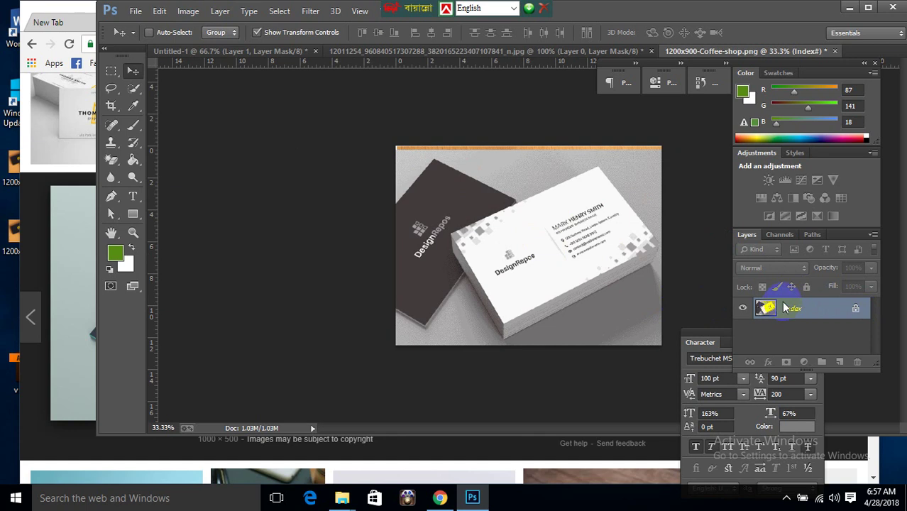
pyautogui.click(855, 309)
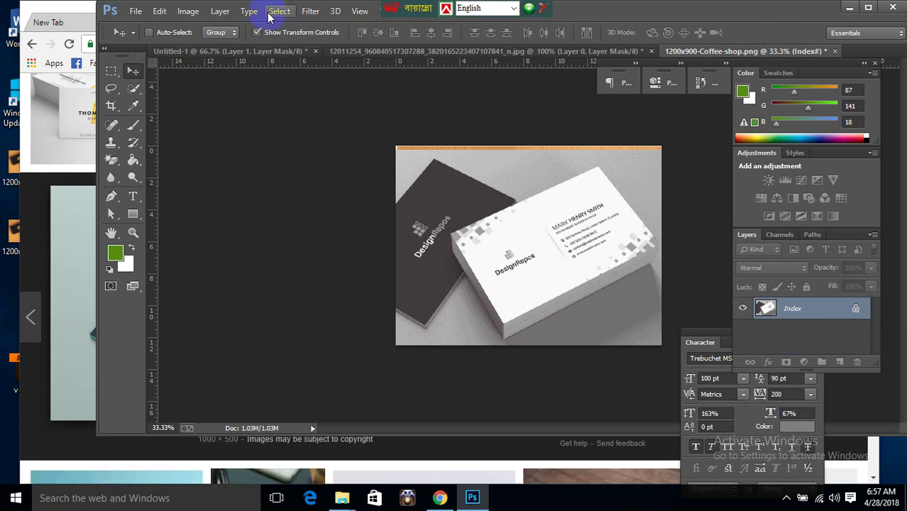
pyautogui.click(188, 11)
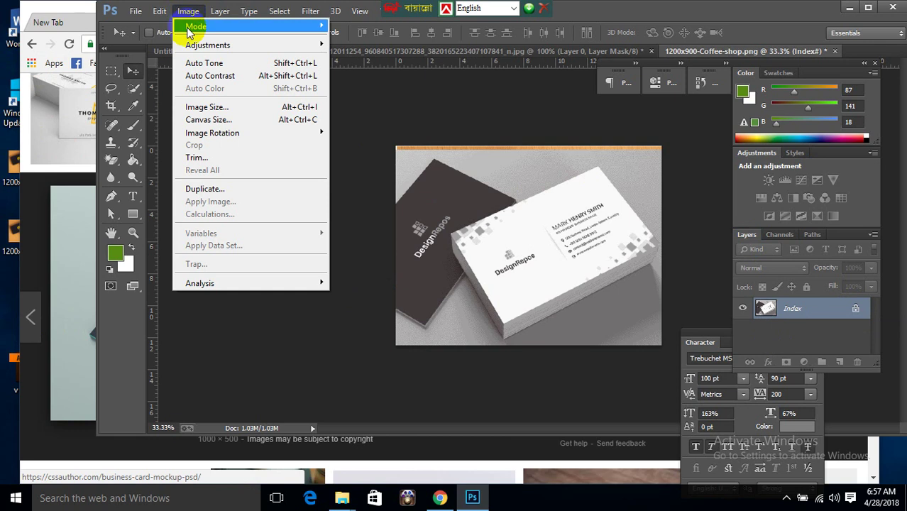
pyautogui.moveTo(196, 26)
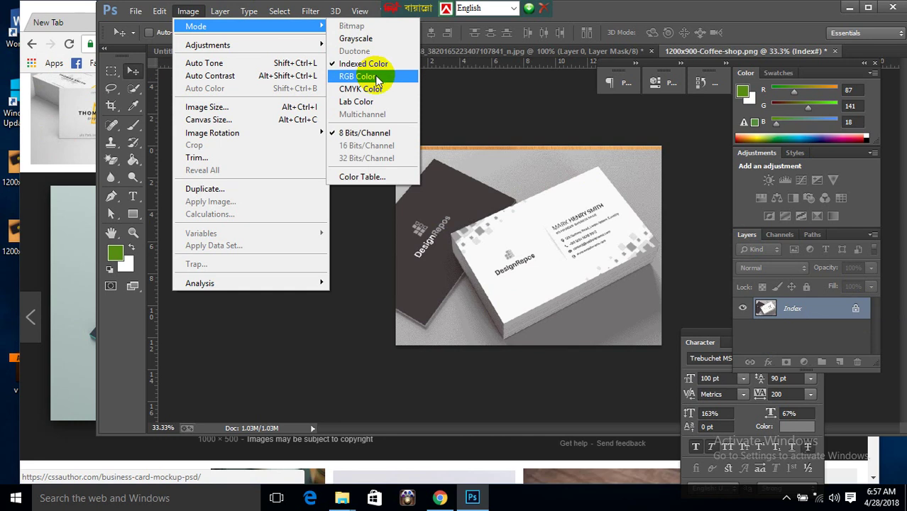
# Step: Convert the document to RGB colour and unlock the background as Layer 0
pyautogui.click(376, 79)
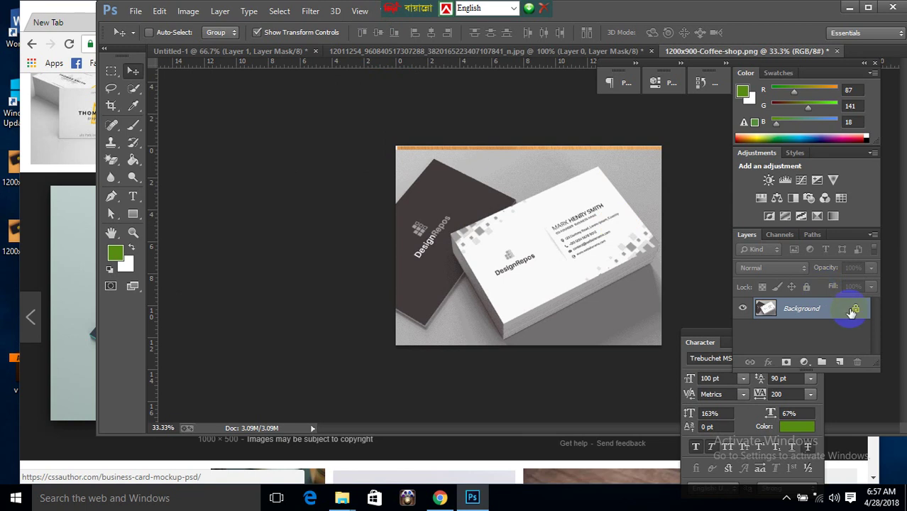
pyautogui.doubleClick(851, 311)
pyautogui.click(559, 157)
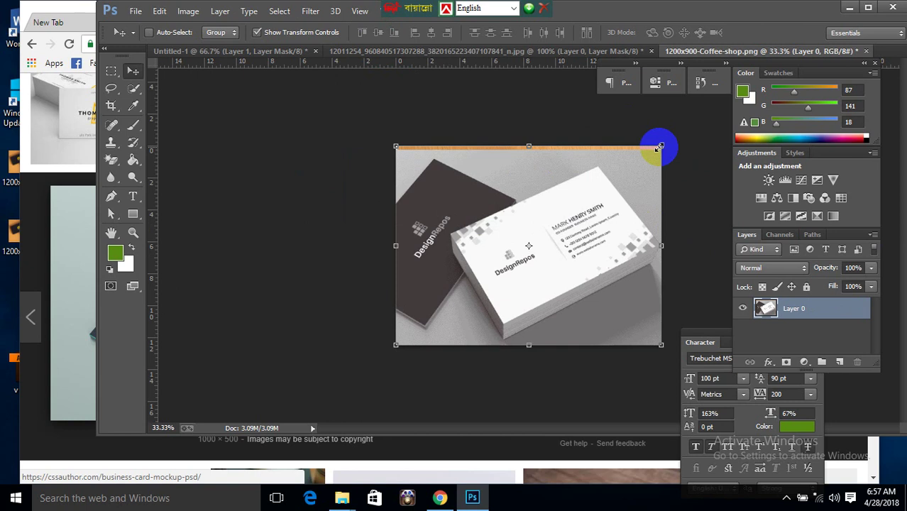
# Step: Shift the card photo about 14 px left and enlarge it to fill the canvas
pyautogui.click(868, 7)
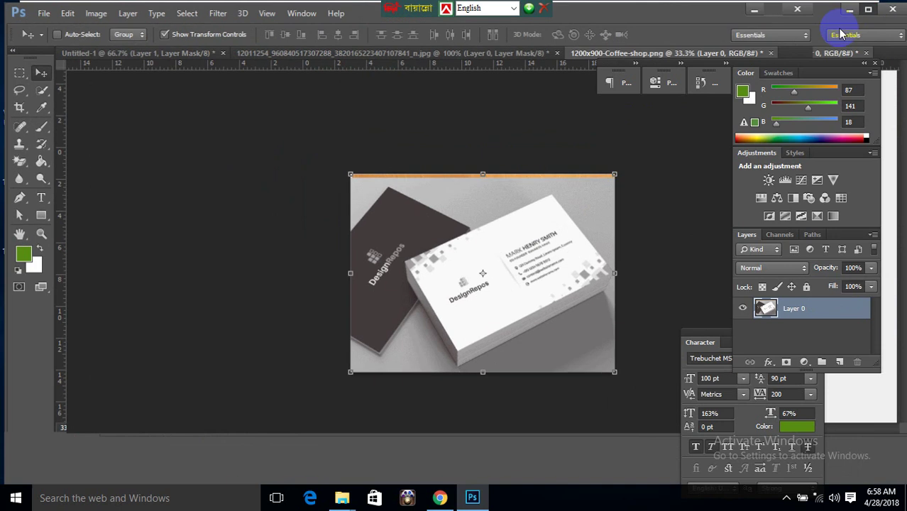
pyautogui.click(609, 170)
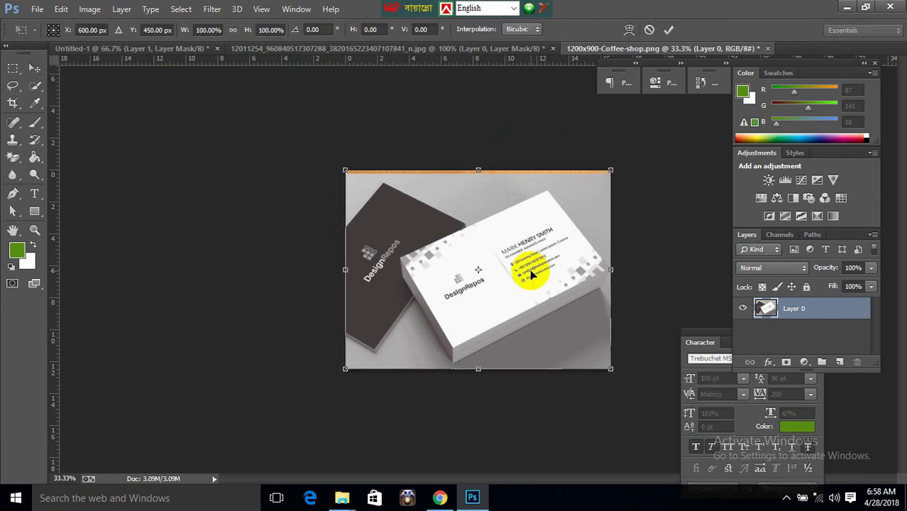
pyautogui.moveTo(530, 274); pyautogui.dragTo(523, 273)
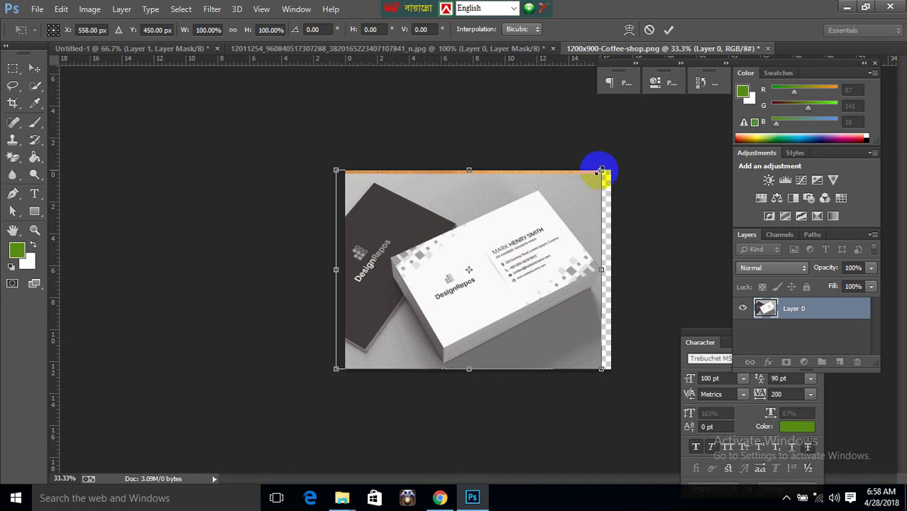
pyautogui.moveTo(602, 170); pyautogui.dragTo(612, 161)
pyautogui.press('Return')
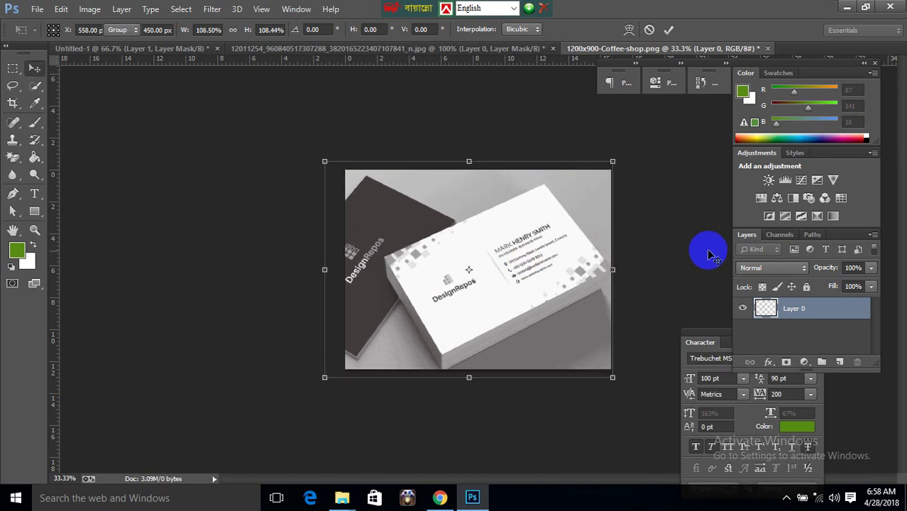
pyautogui.click(199, 30)
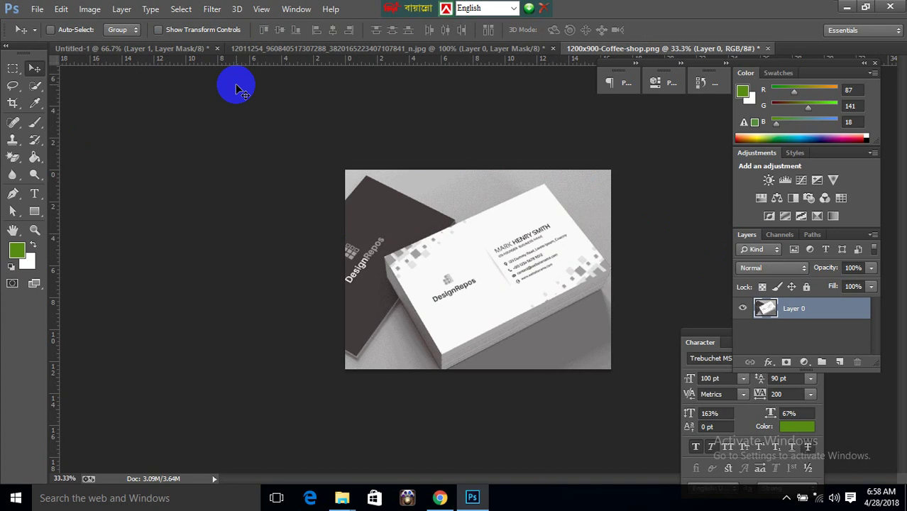
# Step: Draw a trial crop over the card with the Crop Tool, then cancel it
pyautogui.click(12, 103)
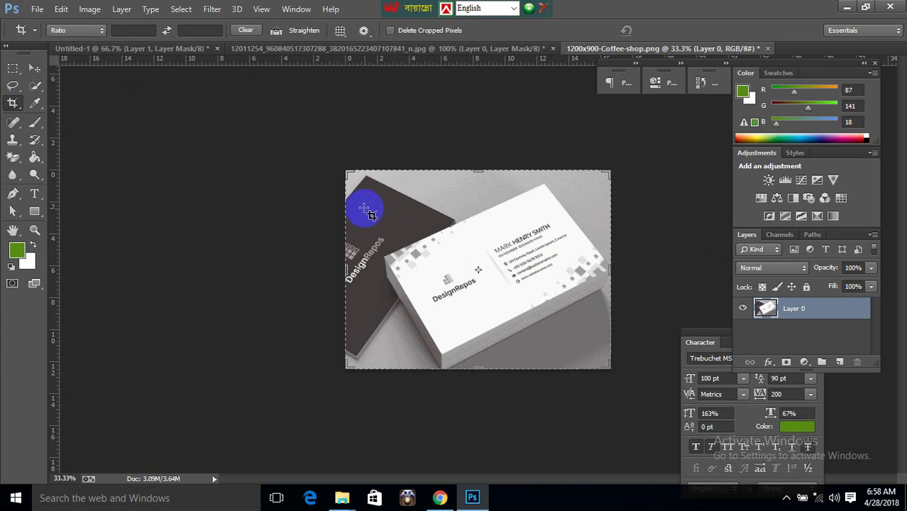
pyautogui.moveTo(369, 213); pyautogui.dragTo(566, 298)
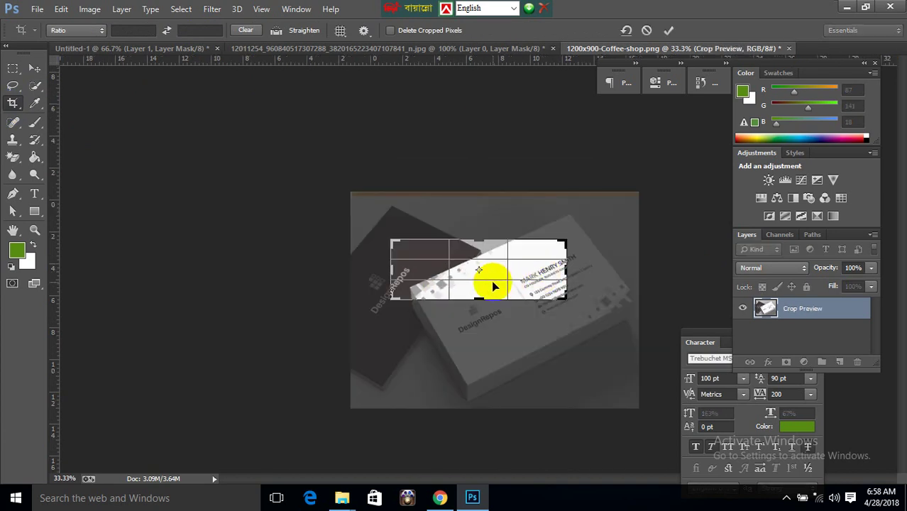
pyautogui.rightClick(493, 280)
pyautogui.click(498, 475)
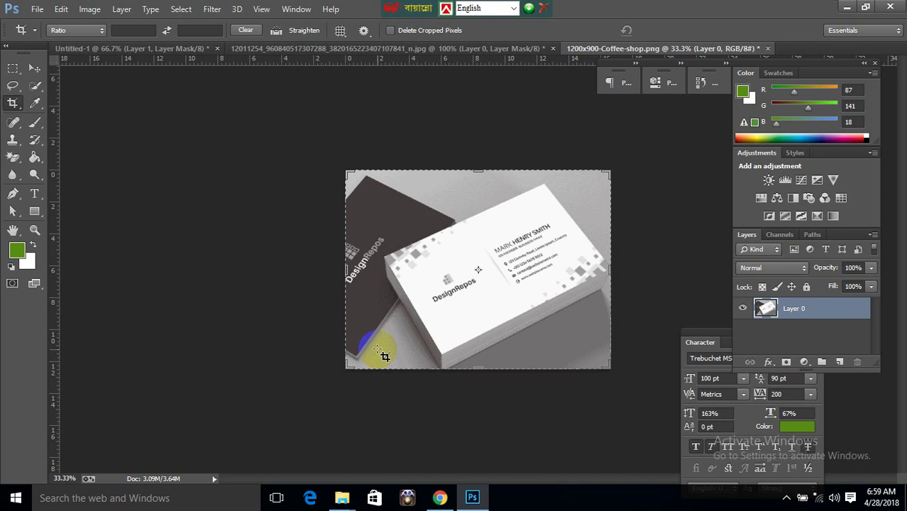
# Step: Zoom the photo to 50% and switch to the Perspective Crop Tool
pyautogui.hotkey('ctrl', '+')
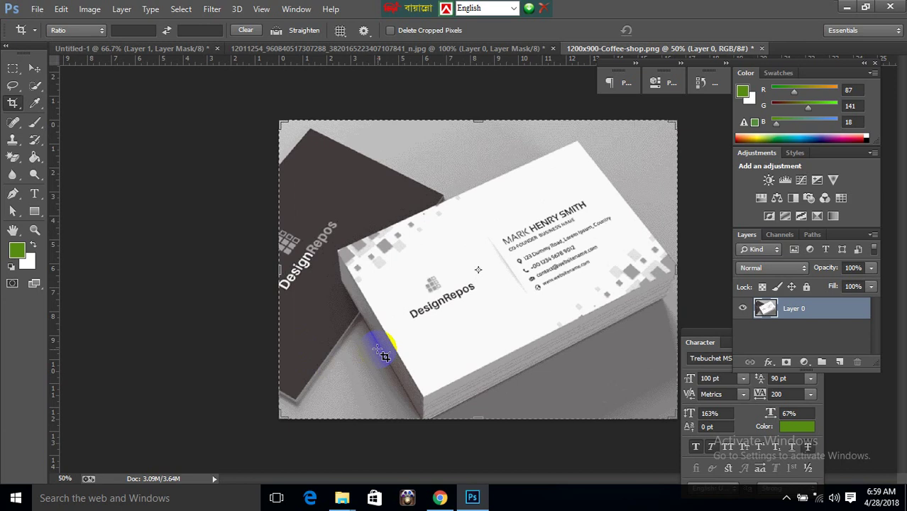
pyautogui.rightClick(11, 107)
pyautogui.moveTo(12, 106)
pyautogui.mouseDown()
pyautogui.moveTo(103, 96)
pyautogui.moveTo(106, 114)
pyautogui.mouseUp()
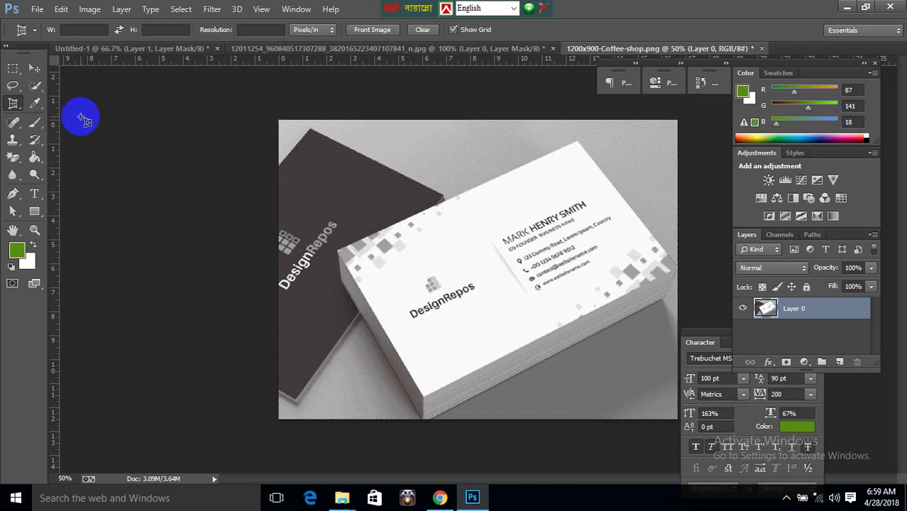
# Step: Draw a perspective crop grid over the white card, zooming in to 100–200%
pyautogui.click(341, 250)
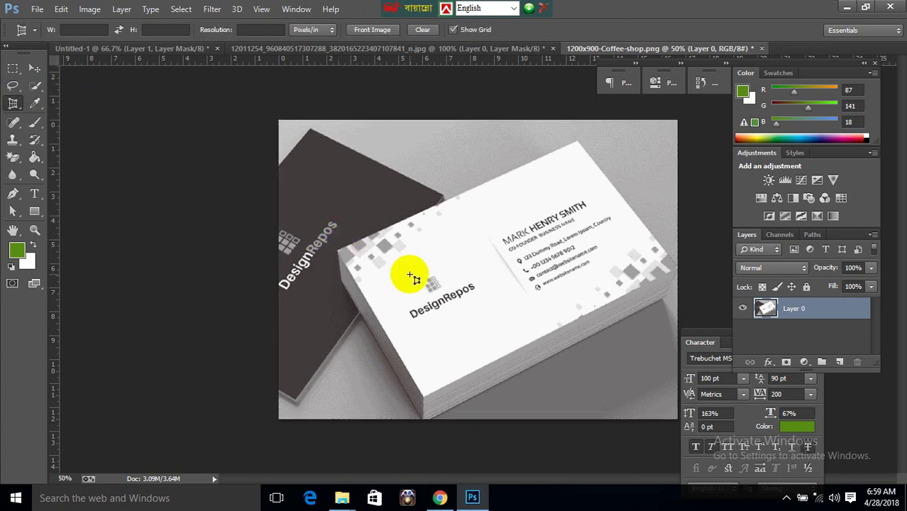
pyautogui.hotkey('ctrl', '+')
pyautogui.hotkey('ctrl', '+')
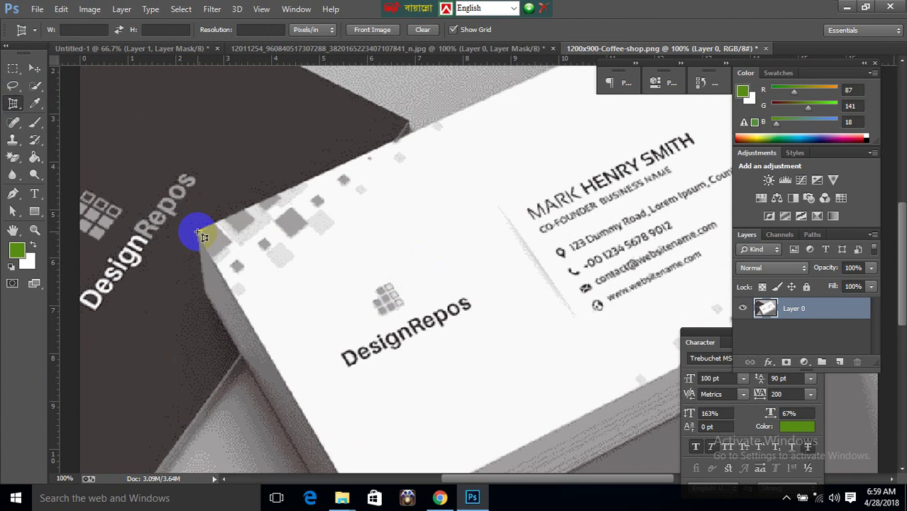
pyautogui.moveTo(199, 233); pyautogui.dragTo(537, 311)
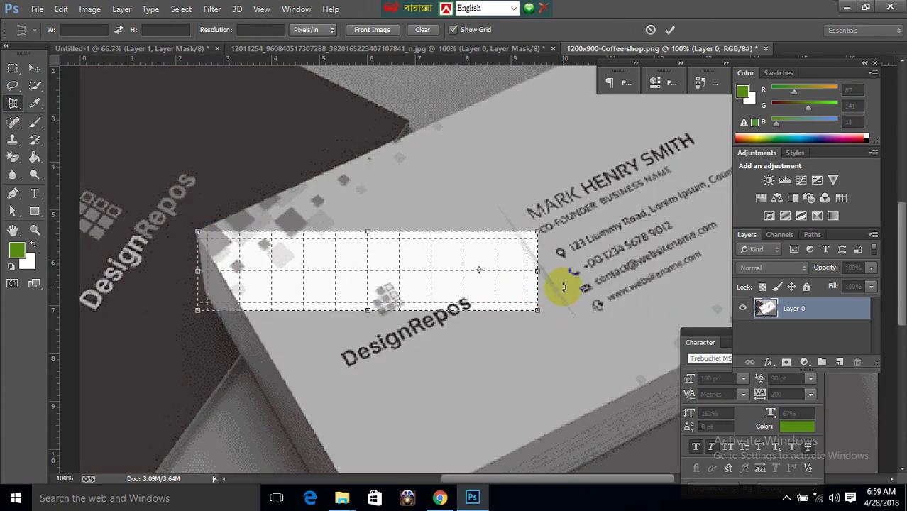
pyautogui.scroll(-3, 268, 346)
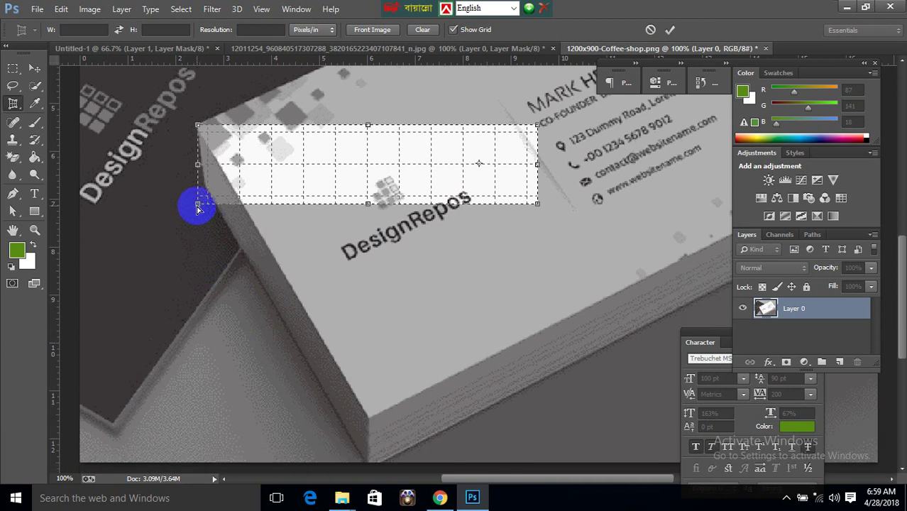
pyautogui.hotkey('ctrl', '+')
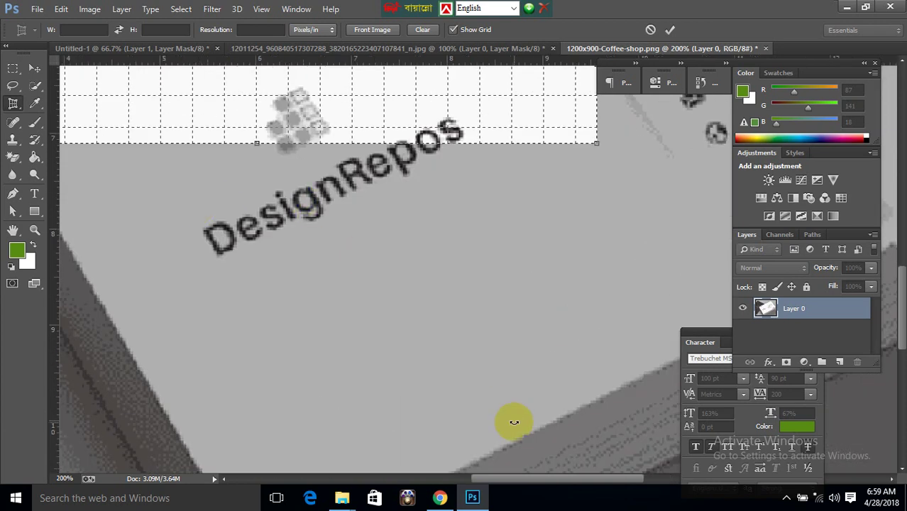
# Step: Drag the grid corners onto the card's four corners and apply the perspective crop
pyautogui.moveTo(526, 479); pyautogui.dragTo(486, 478)
pyautogui.scroll(-1, 470, 348)
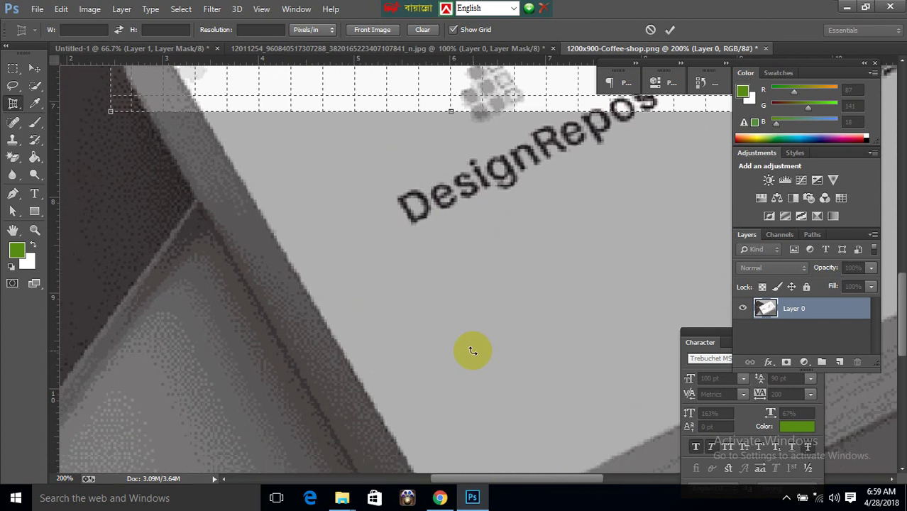
pyautogui.hotkey('ctrl', '-')
pyautogui.moveTo(323, 239)
pyautogui.mouseDown()
pyautogui.moveTo(343, 244)
pyautogui.moveTo(469, 412)
pyautogui.mouseUp()
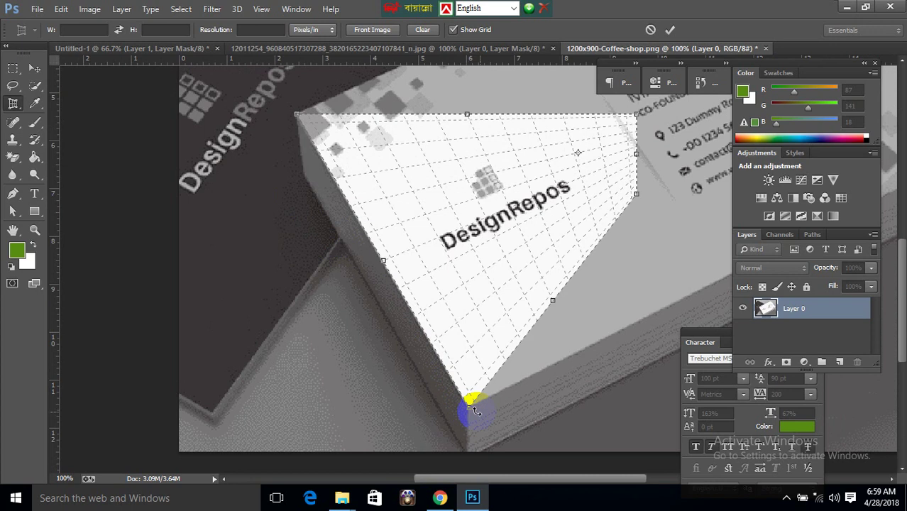
pyautogui.moveTo(562, 479)
pyautogui.mouseDown()
pyautogui.moveTo(632, 481)
pyautogui.moveTo(648, 472)
pyautogui.mouseUp()
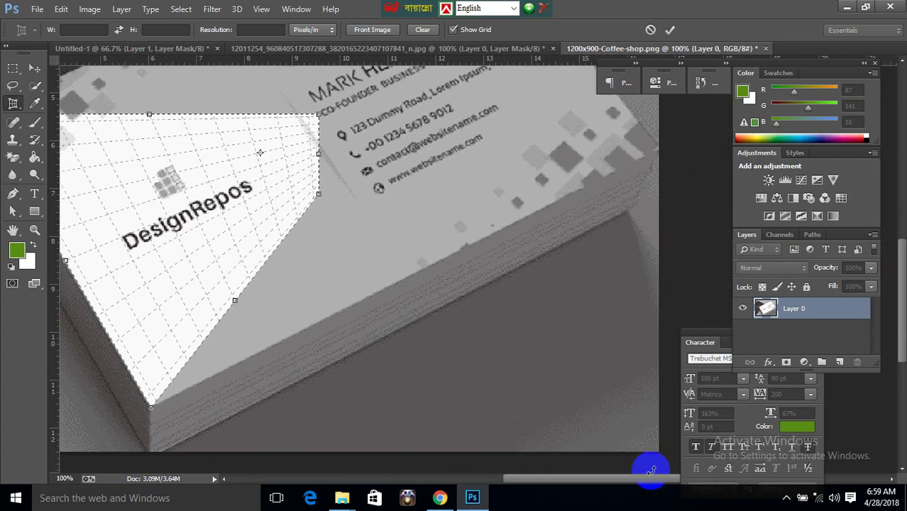
pyautogui.moveTo(303, 193)
pyautogui.mouseDown()
pyautogui.moveTo(445, 189)
pyautogui.moveTo(651, 147)
pyautogui.mouseUp()
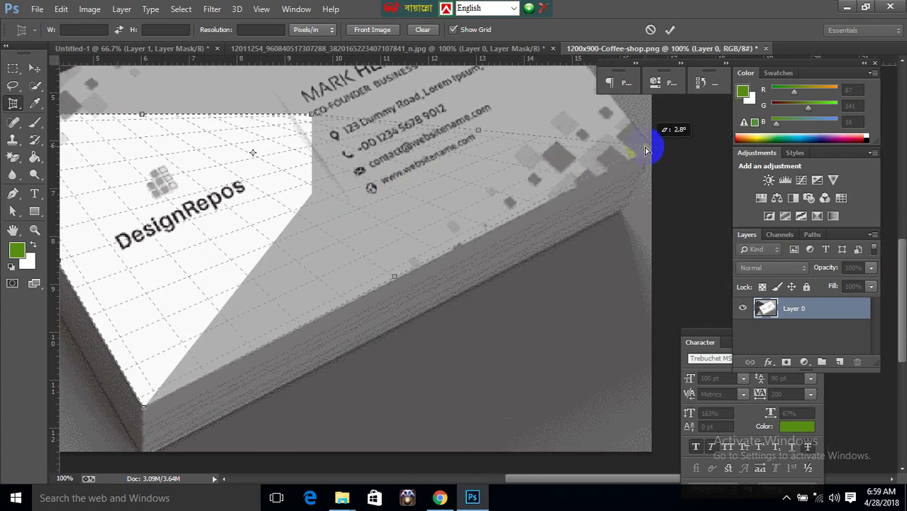
pyautogui.scroll(3, 628, 212)
pyautogui.scroll(4, 628, 211)
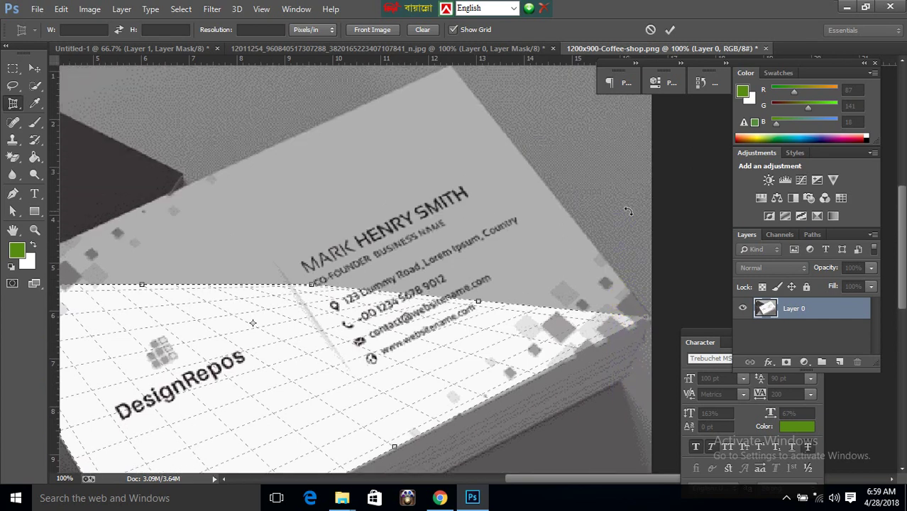
pyautogui.moveTo(312, 320); pyautogui.dragTo(452, 105)
pyautogui.moveTo(571, 482); pyautogui.dragTo(522, 477)
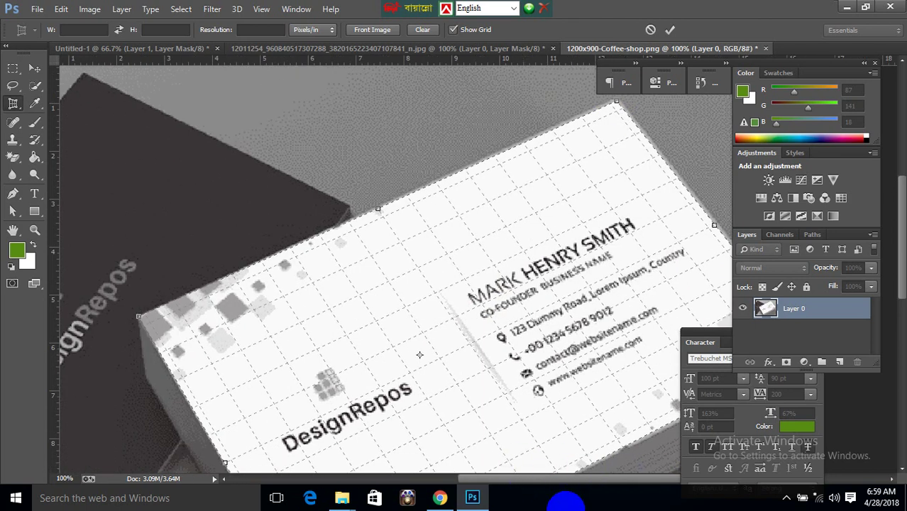
pyautogui.press('Return')
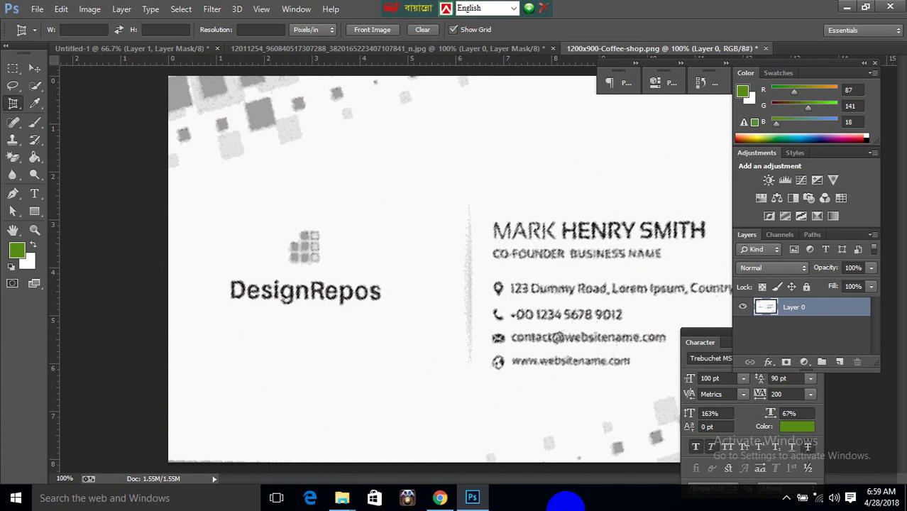
# Step: Zoom out to 66.67% and undo the perspective crop with Ctrl+Z
pyautogui.hotkey('ctrl', '-')
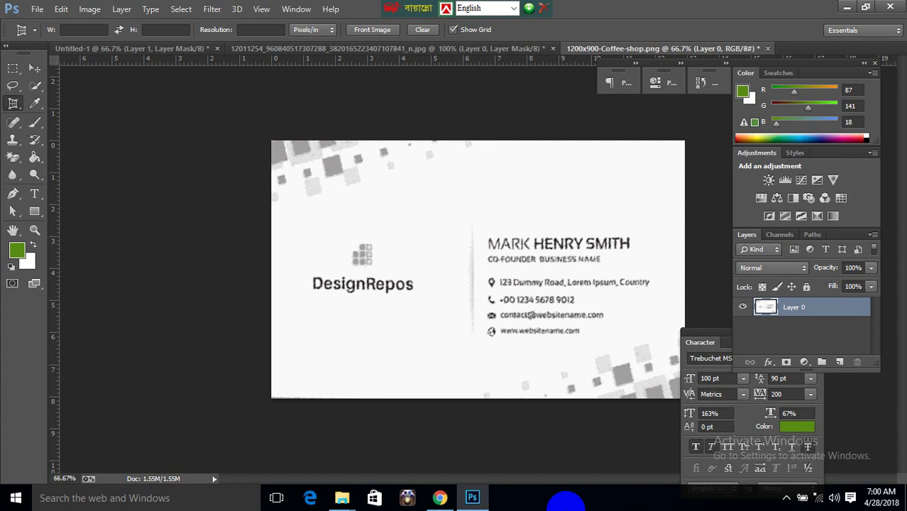
pyautogui.hotkey('ctrl', 'z')
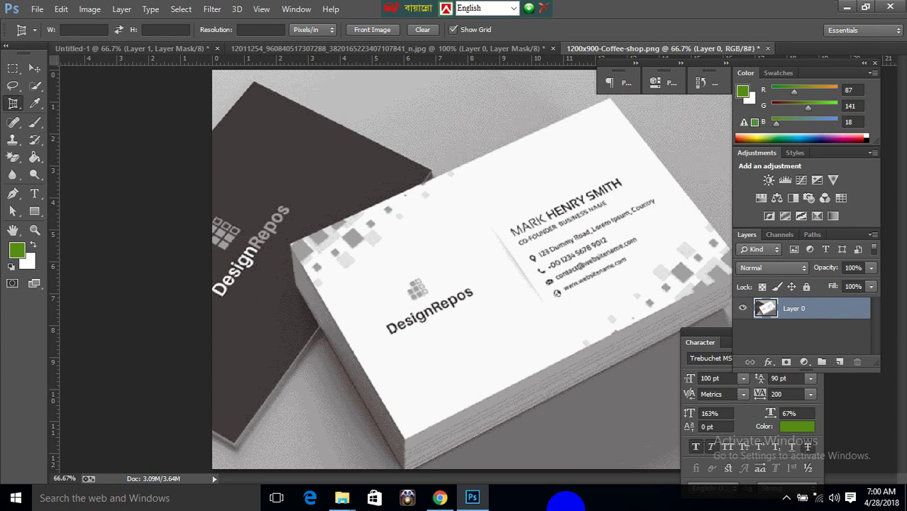
pyautogui.click(438, 498)
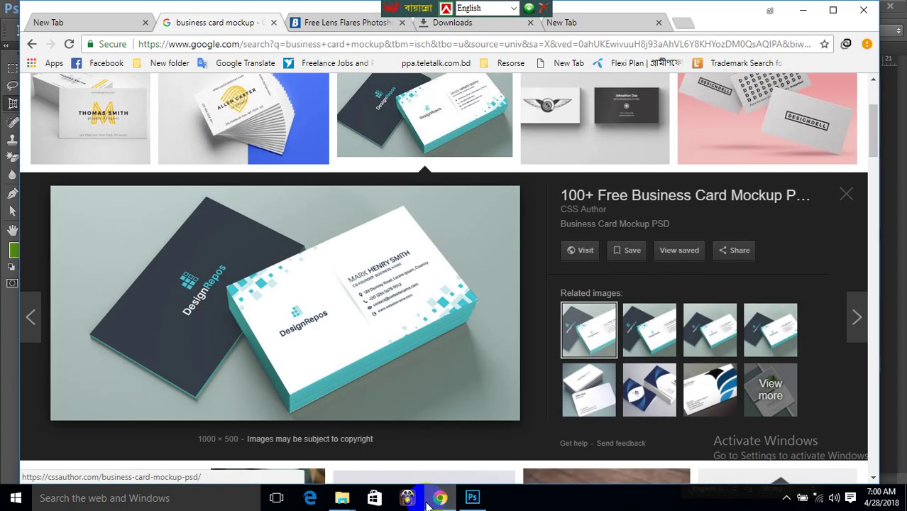
pyautogui.scroll(3, 315, 259)
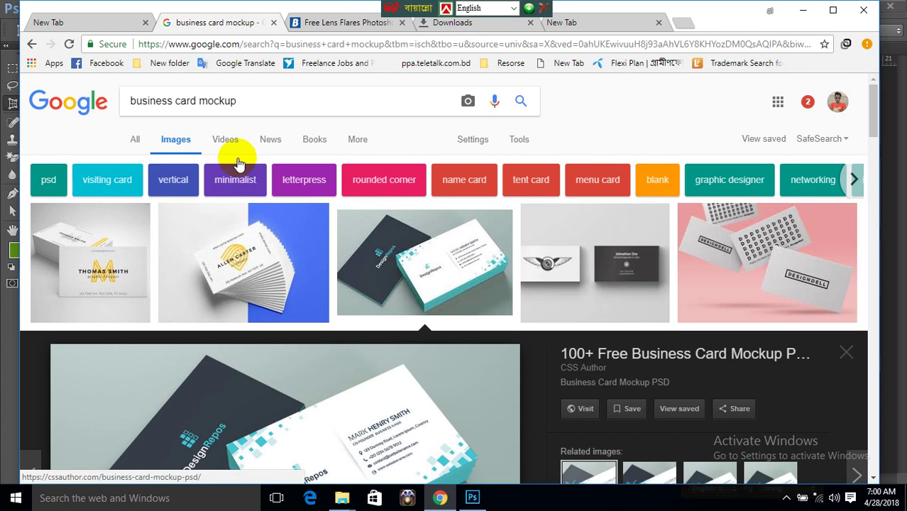
pyautogui.click(472, 498)
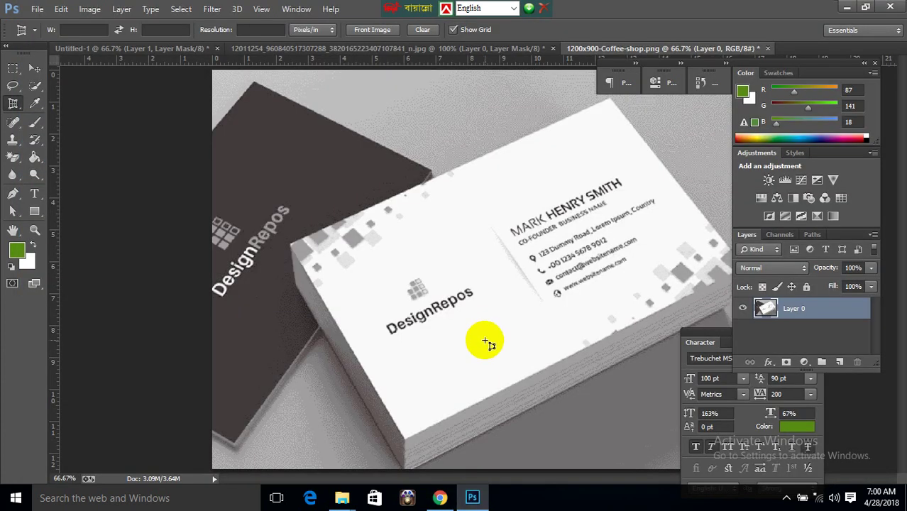
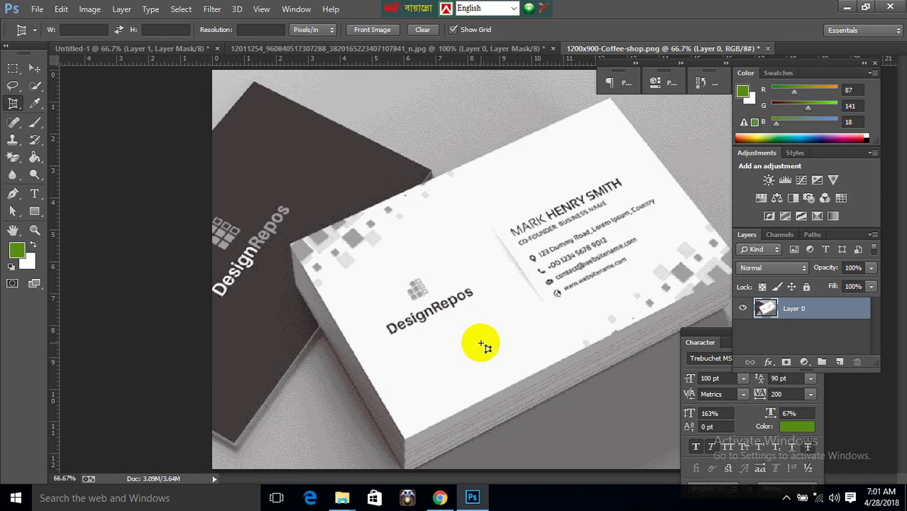
# Step: Scroll through the business card mockup image results, then switch back to Photoshop
pyautogui.click(440, 497)
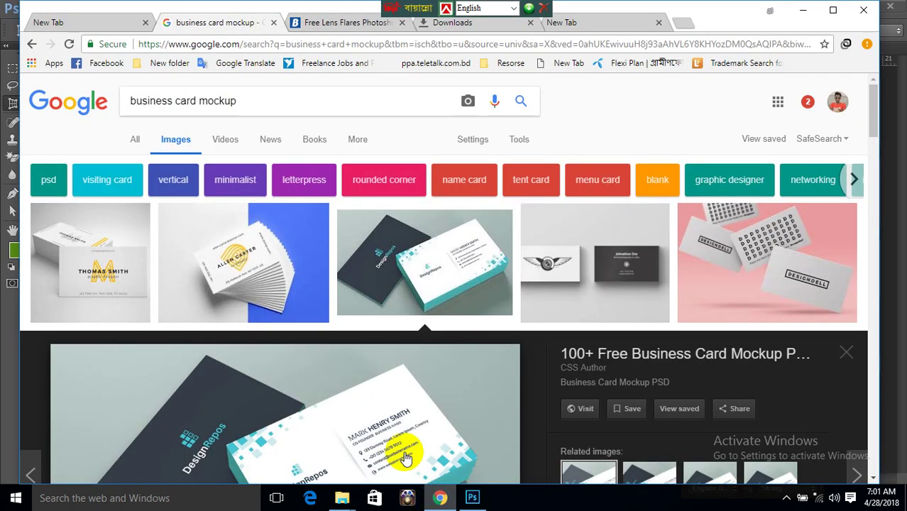
pyautogui.scroll(-3, 469, 327)
pyautogui.scroll(-5, 470, 334)
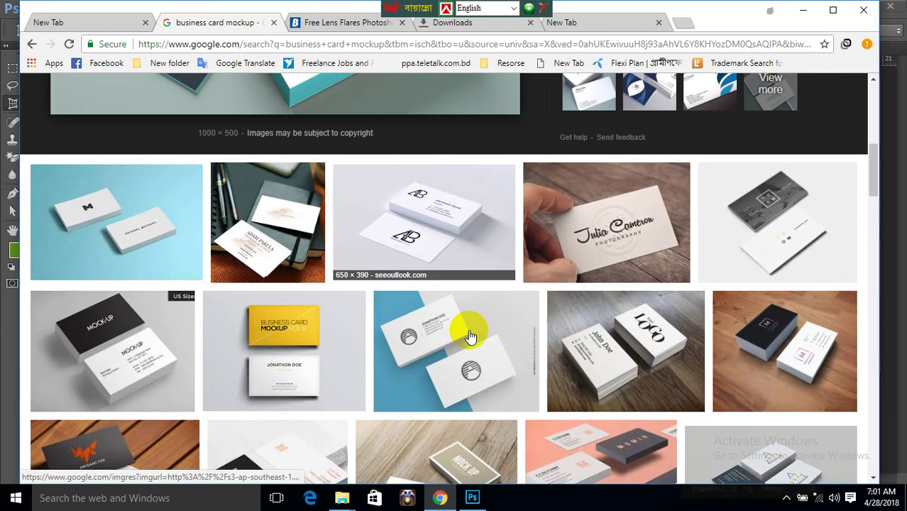
pyautogui.moveTo(625, 349)
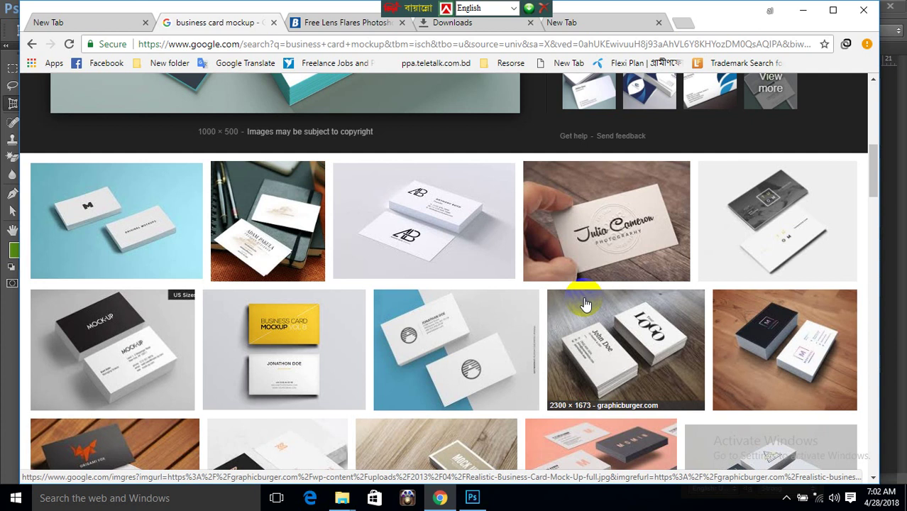
pyautogui.click(471, 497)
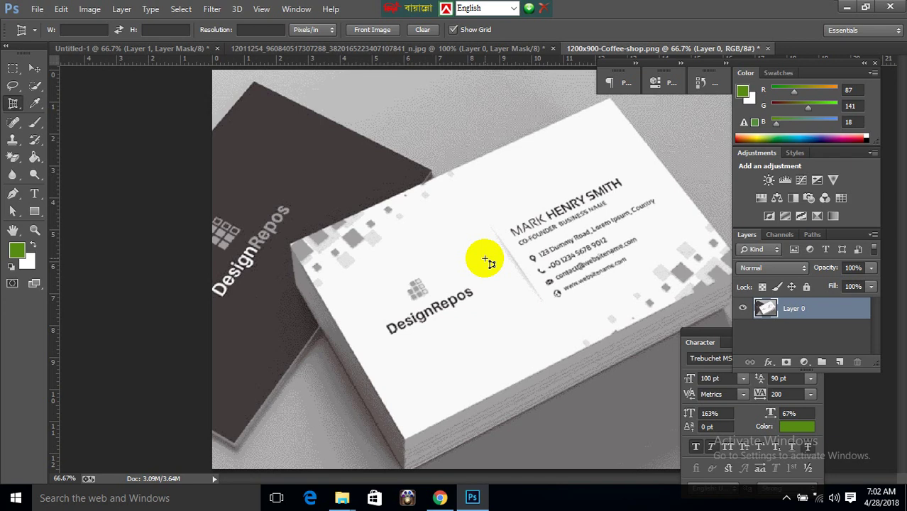
pyautogui.scroll(-1, 476, 262)
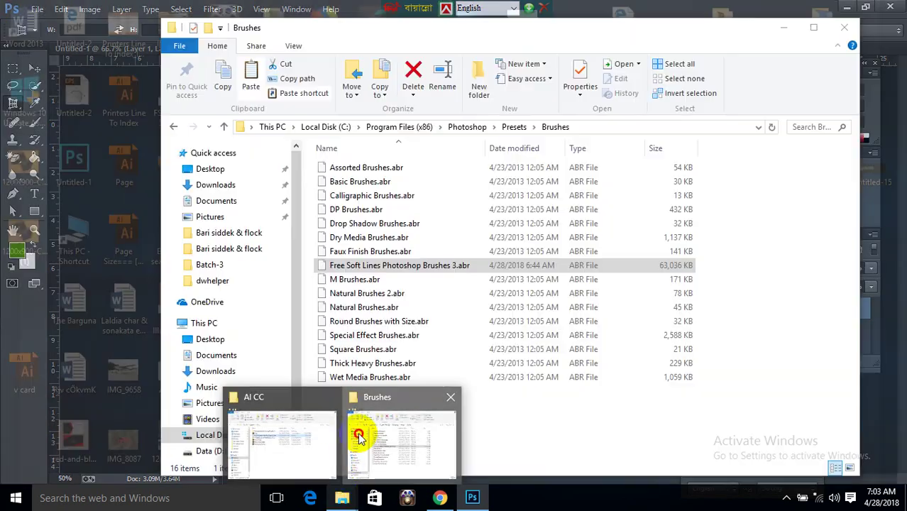
# Step: In File Explorer, browse Data (D:) and the Frelance folder, then the Desktop
pyautogui.moveTo(342, 498)
pyautogui.click(358, 382)
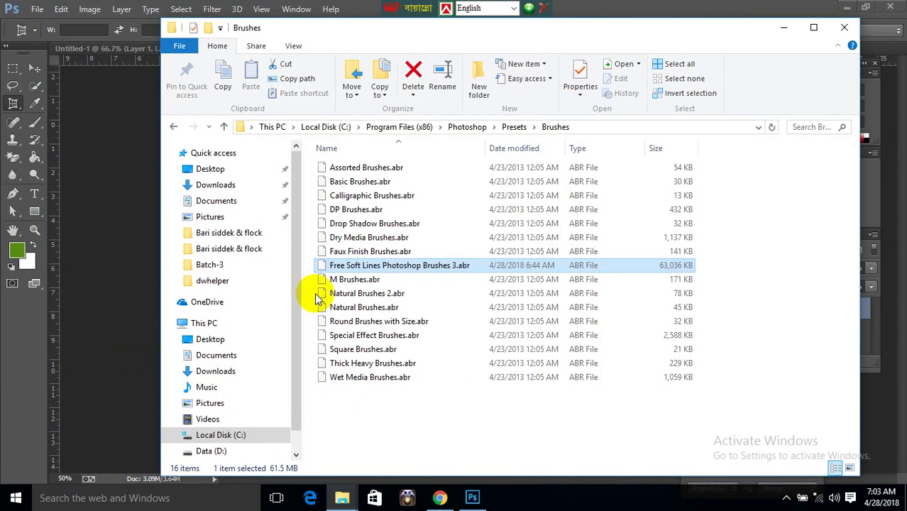
pyautogui.click(220, 451)
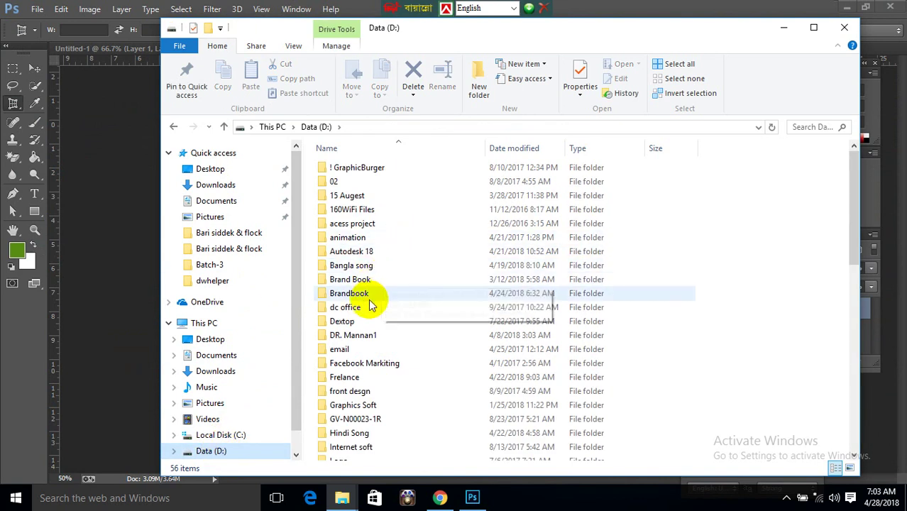
pyautogui.doubleClick(366, 379)
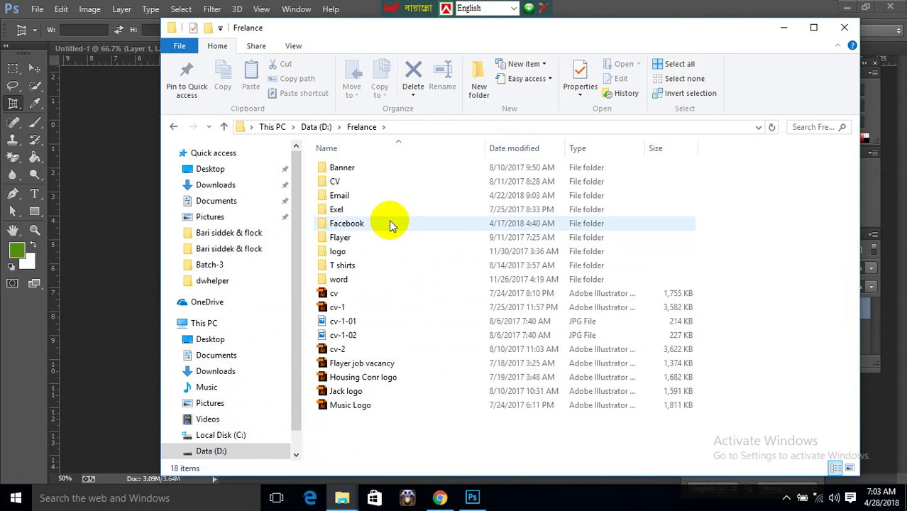
pyautogui.moveTo(347, 223)
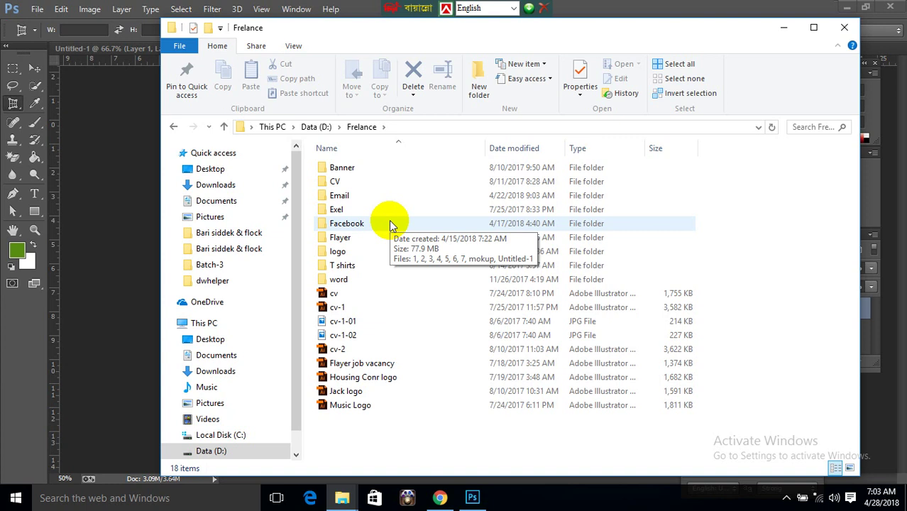
pyautogui.click(212, 169)
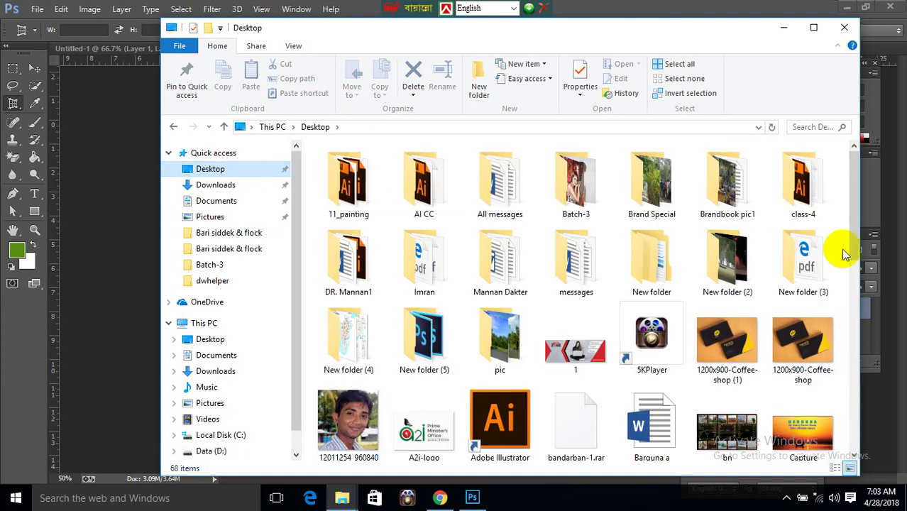
pyautogui.moveTo(854, 170); pyautogui.dragTo(852, 486)
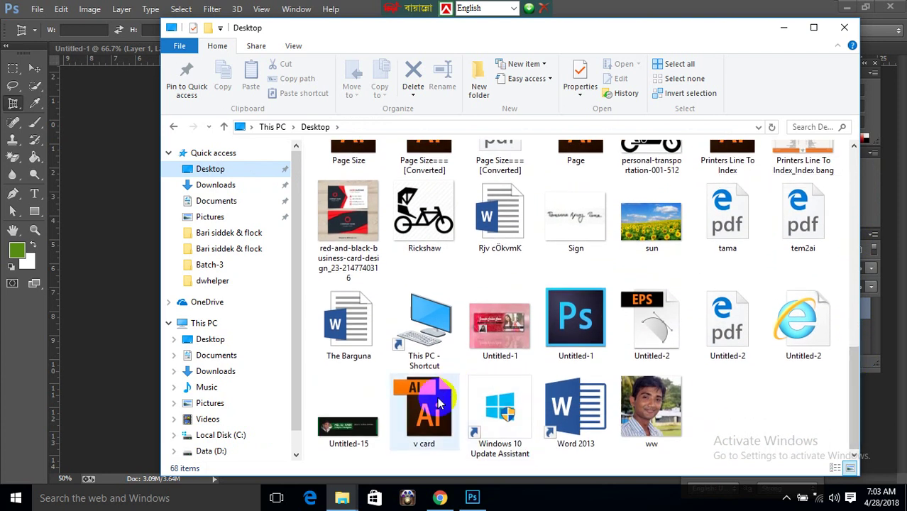
# Step: Select the v card file on the Desktop and bring Photoshop back to the front
pyautogui.click(436, 404)
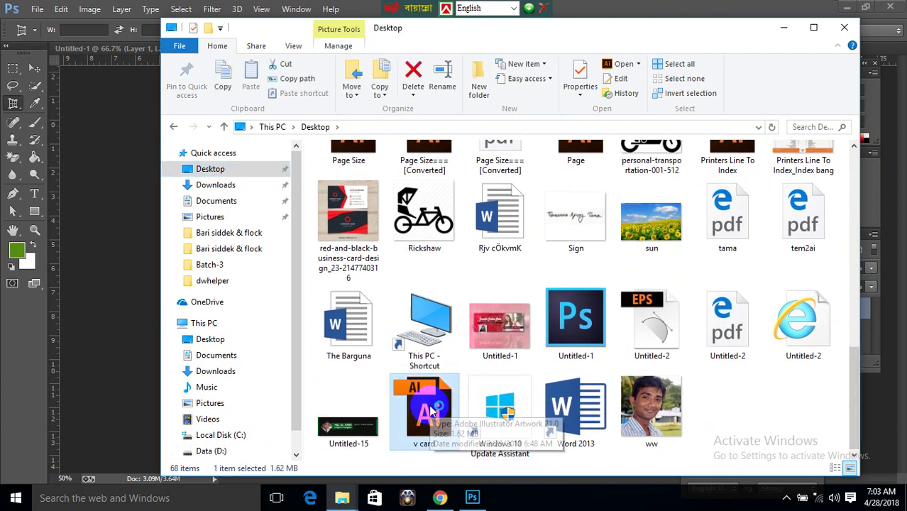
pyautogui.moveTo(431, 410); pyautogui.dragTo(78, 142)
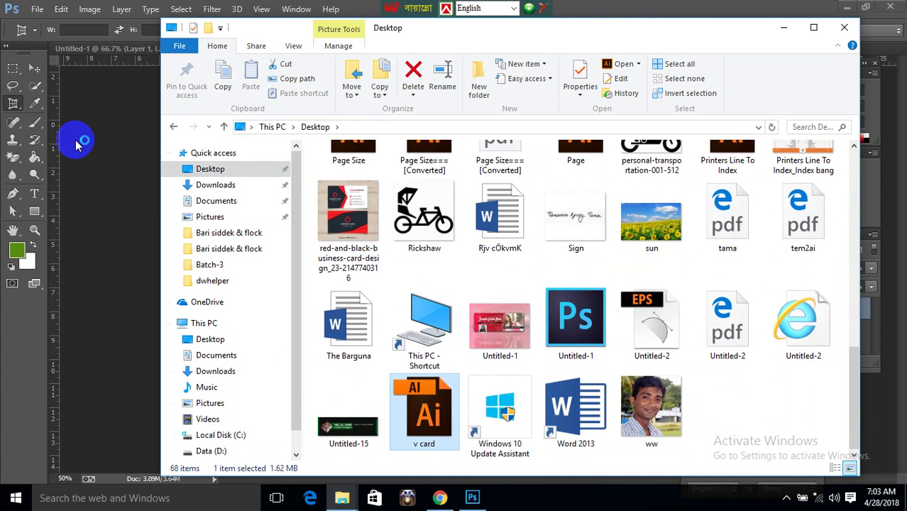
pyautogui.click(624, 9)
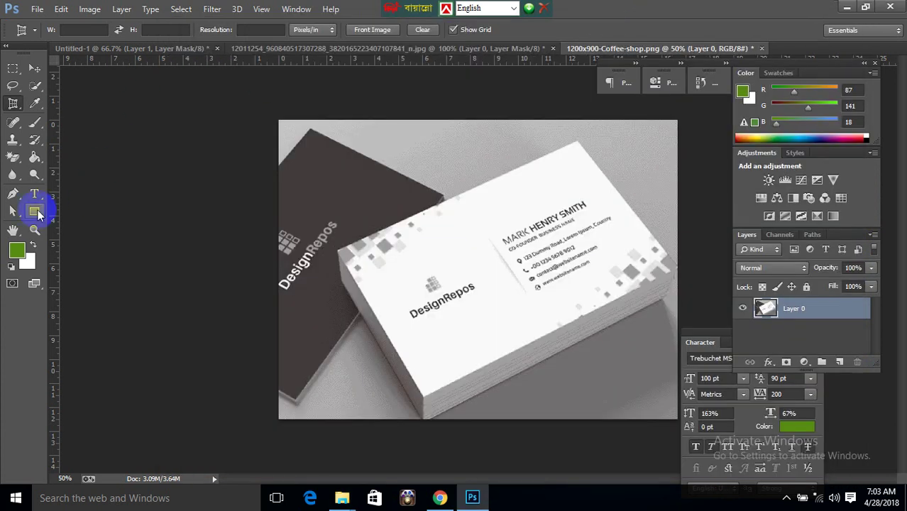
# Step: Draw a white-filled rectangle over the front business card
pyautogui.click(35, 212)
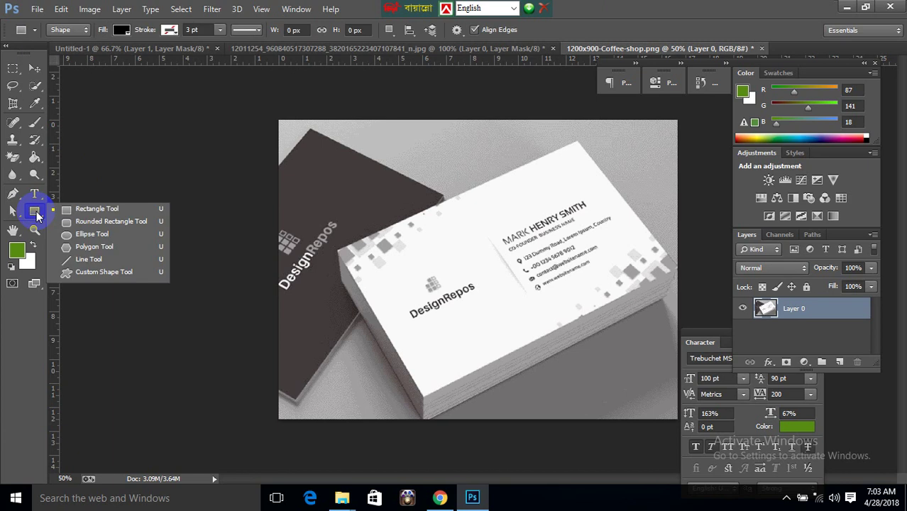
pyautogui.click(68, 211)
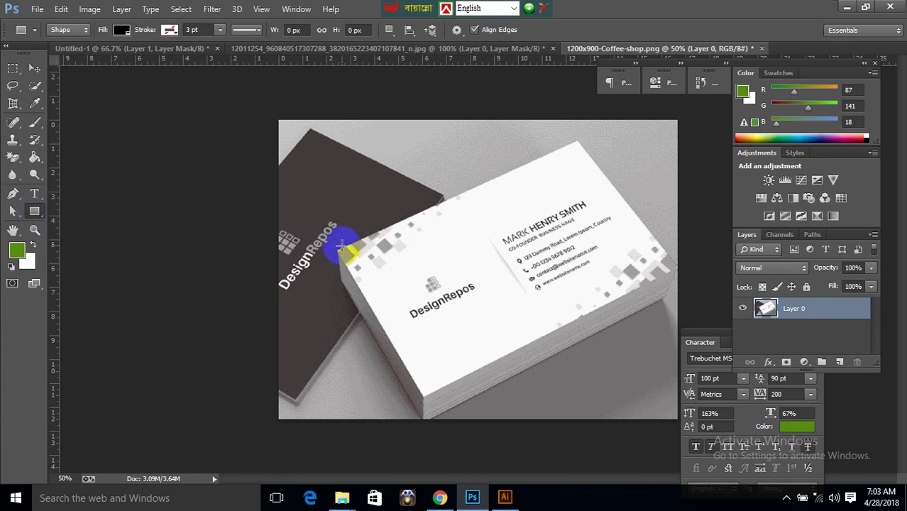
pyautogui.moveTo(344, 247); pyautogui.dragTo(628, 395)
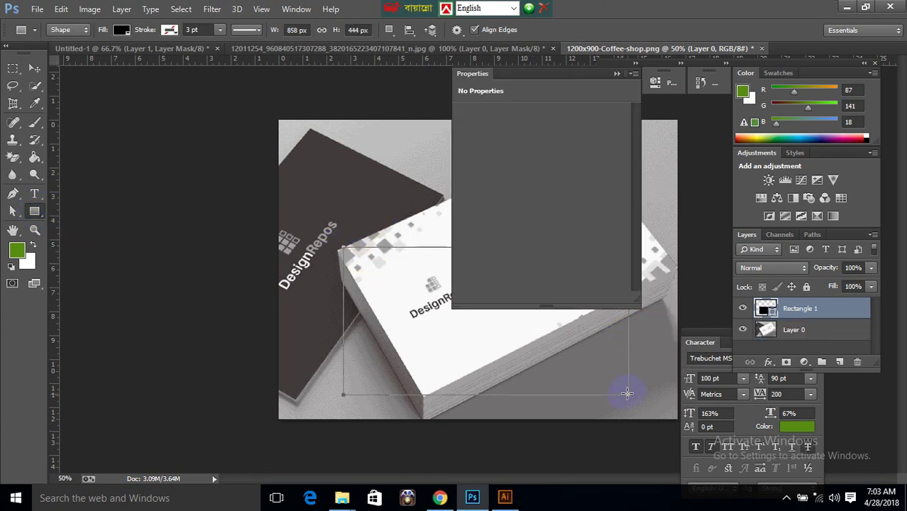
pyautogui.moveTo(558, 69); pyautogui.dragTo(722, 285)
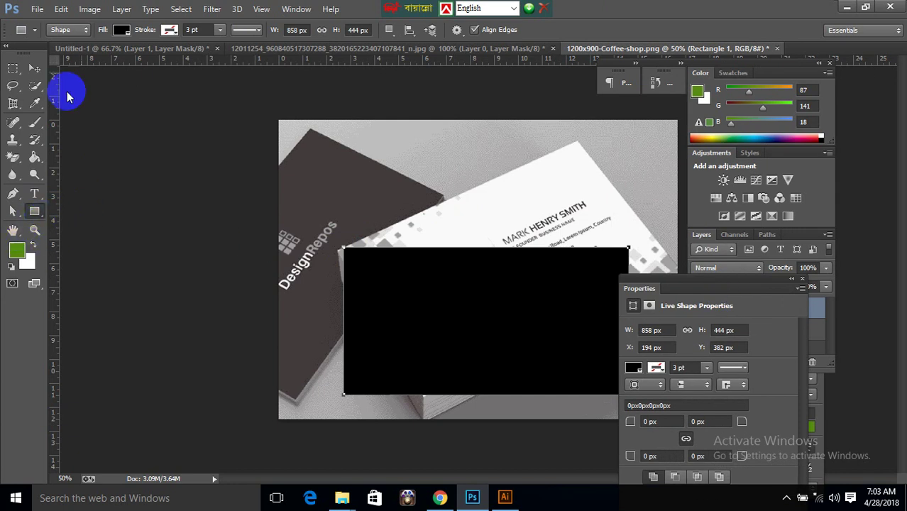
pyautogui.click(121, 30)
pyautogui.click(73, 94)
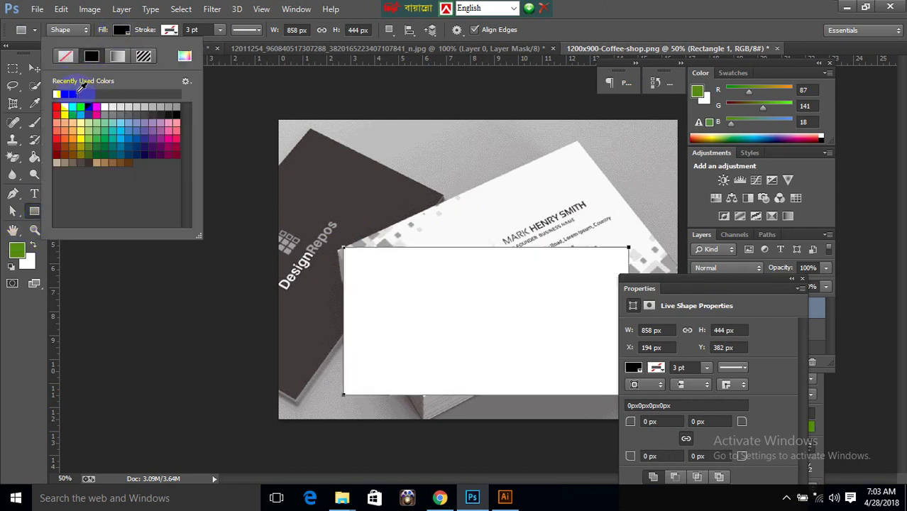
pyautogui.moveTo(695, 286)
pyautogui.mouseDown()
pyautogui.moveTo(773, 329)
pyautogui.moveTo(752, 369)
pyautogui.mouseUp()
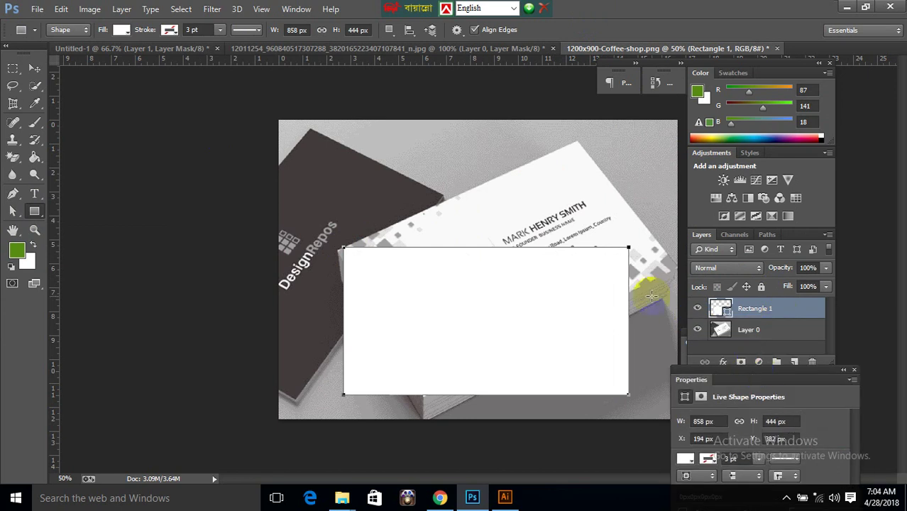
# Step: Convert the Rectangle 1 layer into a smart object
pyautogui.rightClick(746, 312)
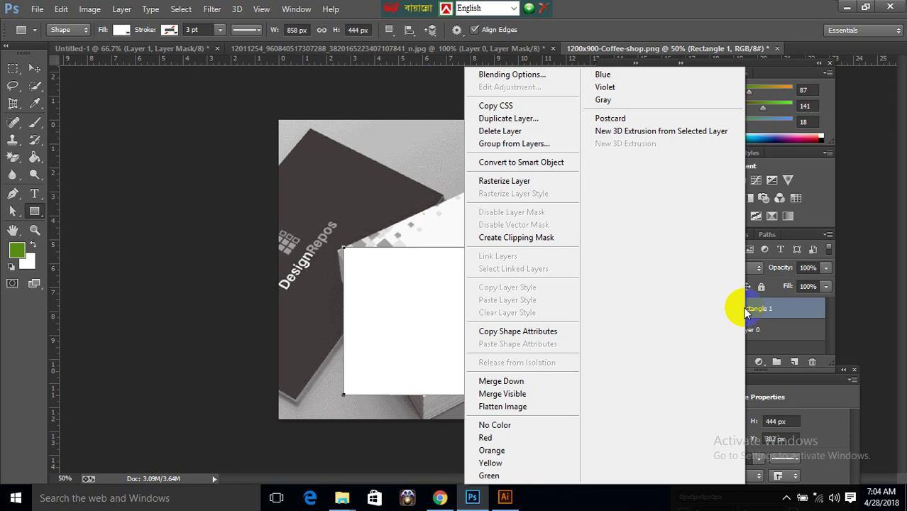
pyautogui.click(769, 305)
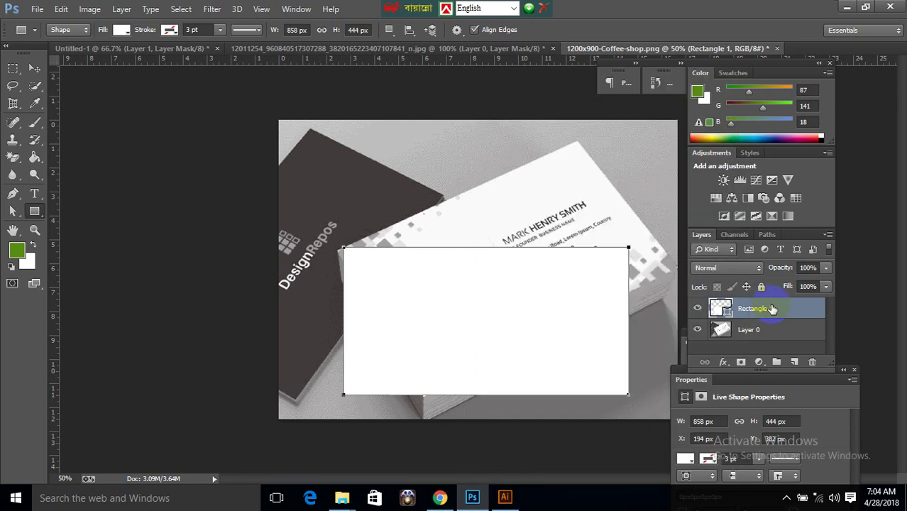
pyautogui.click(739, 311)
pyautogui.rightClick(741, 313)
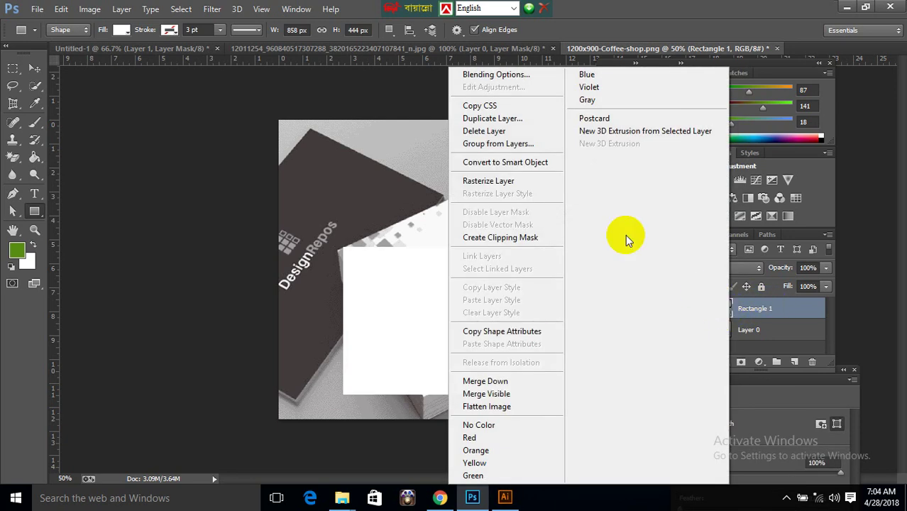
pyautogui.click(548, 163)
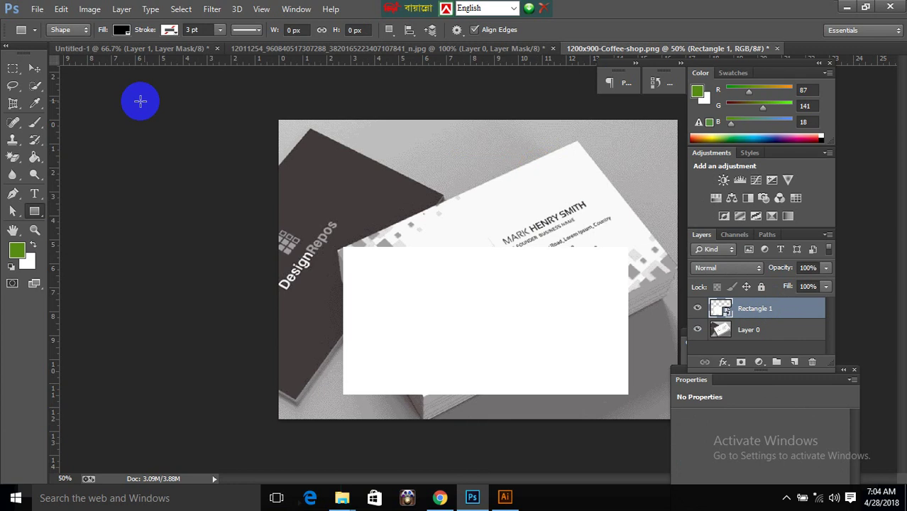
# Step: Apply a perspective transform that tilts the white rectangle toward the card's angle
pyautogui.click(60, 10)
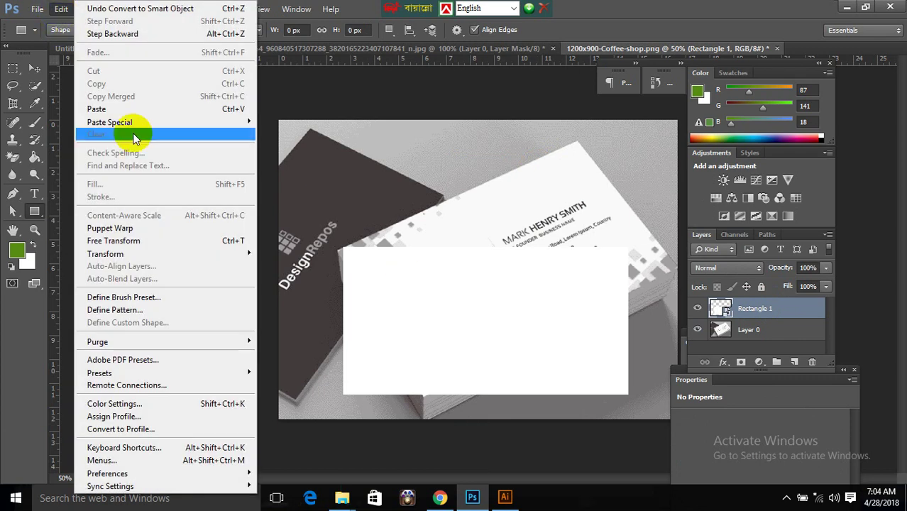
pyautogui.moveTo(105, 253)
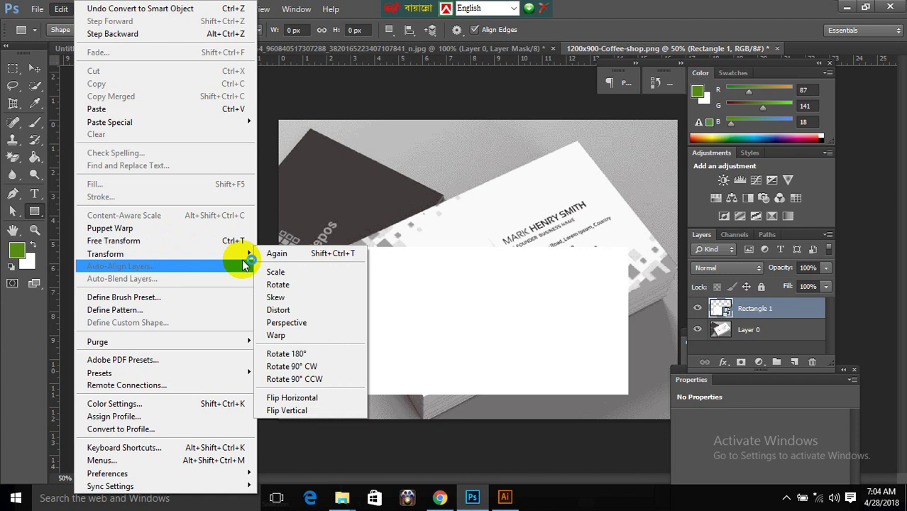
pyautogui.click(325, 328)
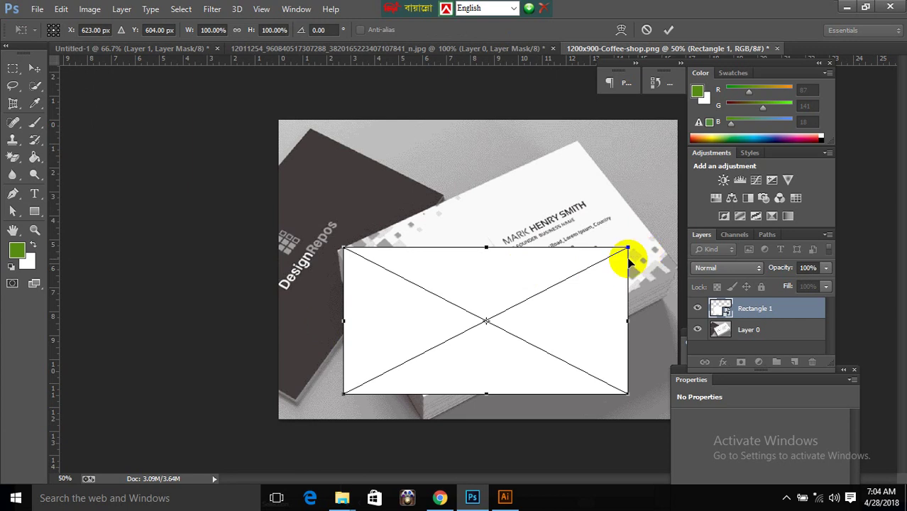
pyautogui.moveTo(628, 249); pyautogui.dragTo(619, 218)
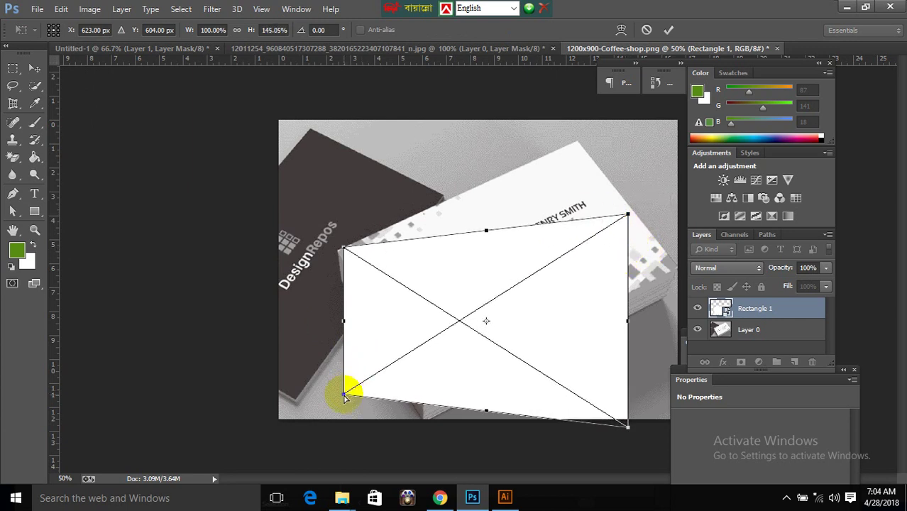
pyautogui.moveTo(344, 394); pyautogui.dragTo(381, 398)
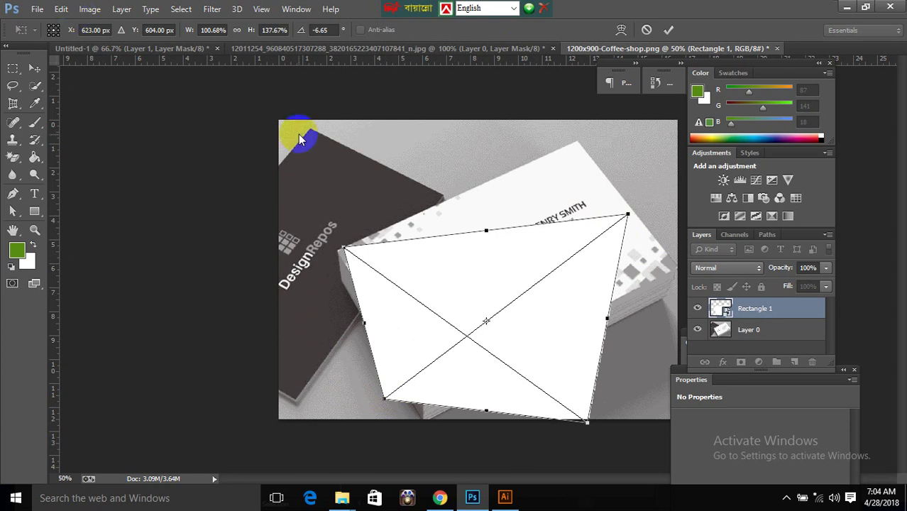
pyautogui.press('Return')
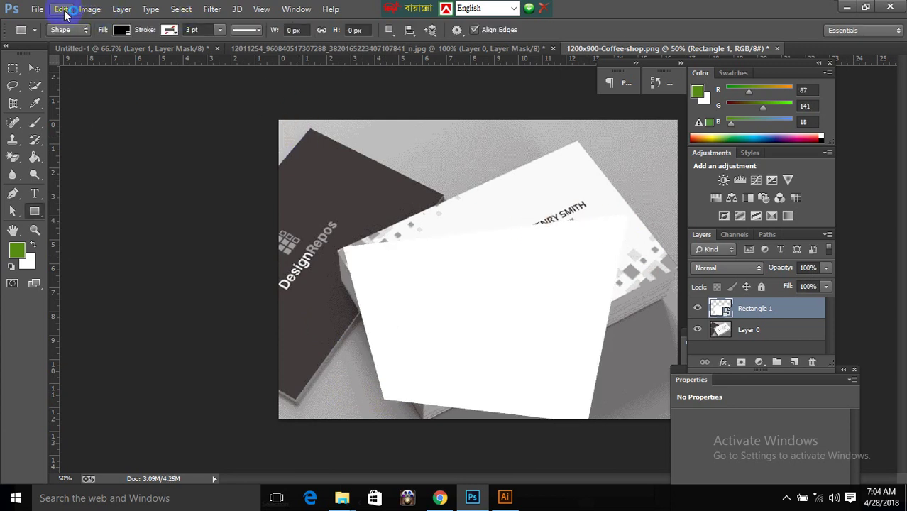
# Step: Distort the rectangle, pulling its top corner onto the card's top corner
pyautogui.click(61, 9)
pyautogui.click(199, 257)
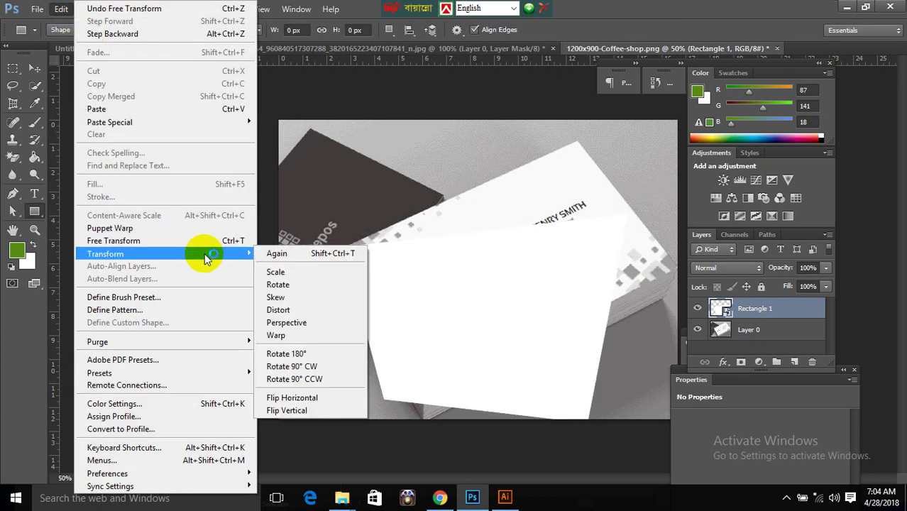
pyautogui.click(319, 317)
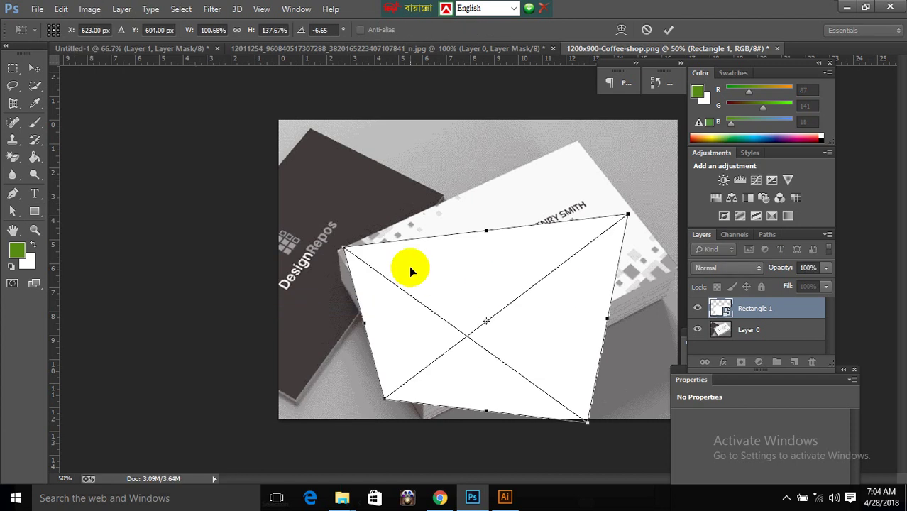
pyautogui.moveTo(627, 215); pyautogui.dragTo(578, 145)
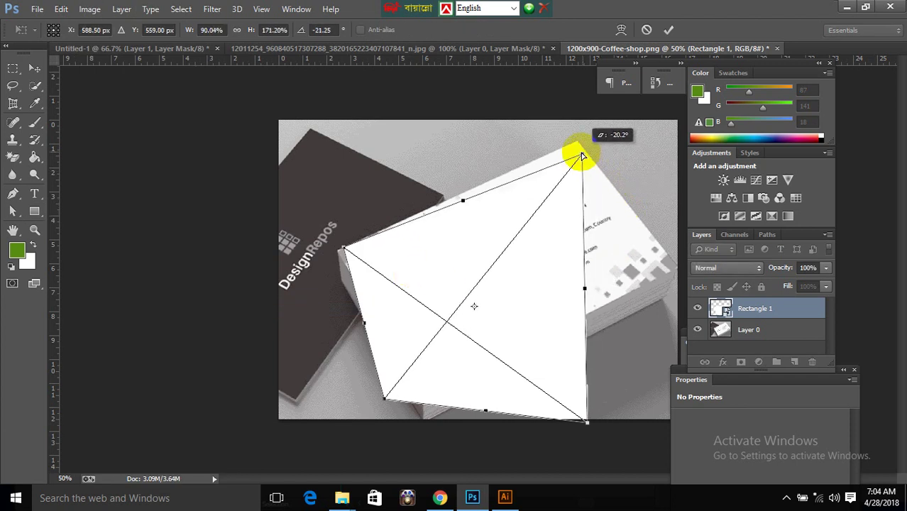
pyautogui.click(61, 9)
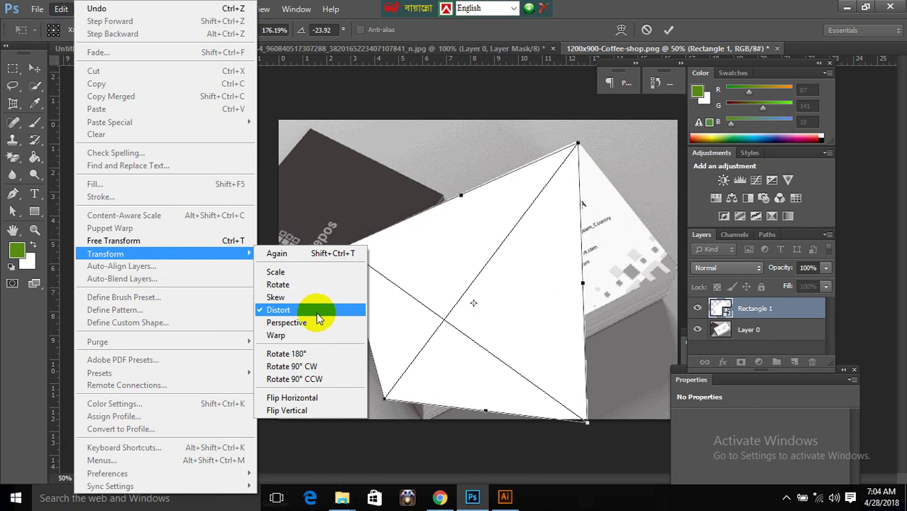
# Step: Drag the right, bottom, left and top distort handles onto the card's corners and commit
pyautogui.click(577, 14)
pyautogui.moveTo(587, 421)
pyautogui.mouseDown()
pyautogui.moveTo(654, 273)
pyautogui.moveTo(676, 269)
pyautogui.mouseUp()
pyautogui.moveTo(387, 397); pyautogui.dragTo(426, 397)
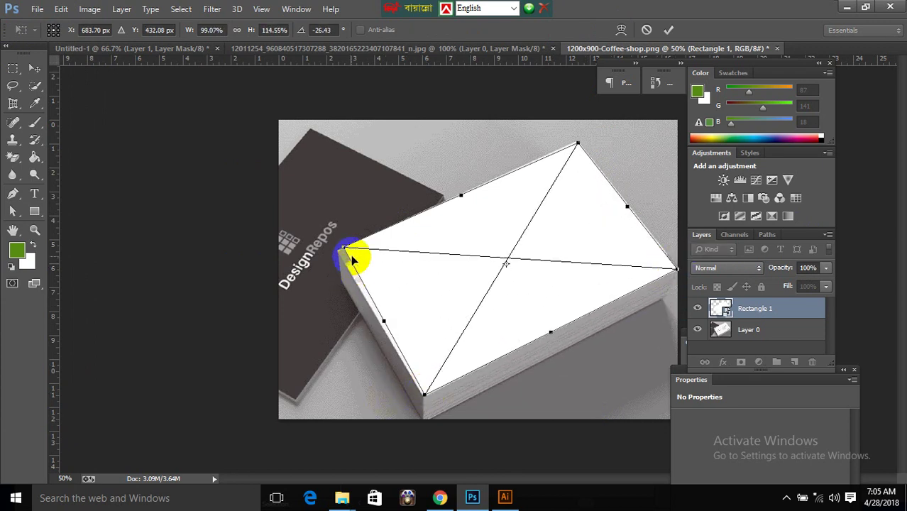
pyautogui.moveTo(343, 249); pyautogui.dragTo(341, 251)
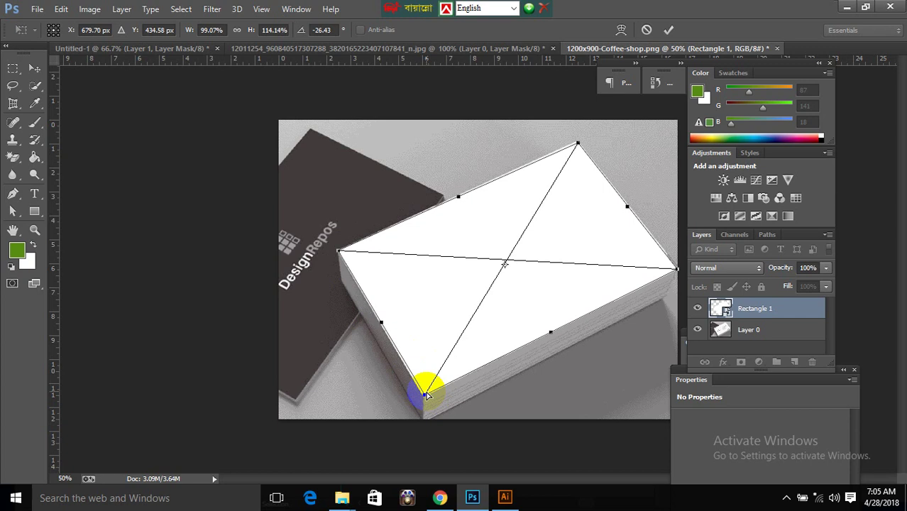
pyautogui.hotkey('ctrl', '+')
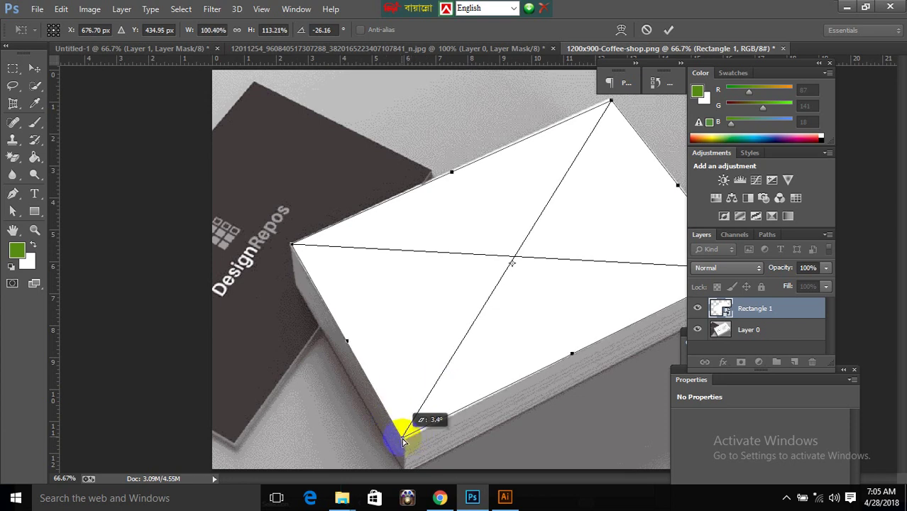
pyautogui.moveTo(408, 440); pyautogui.dragTo(403, 438)
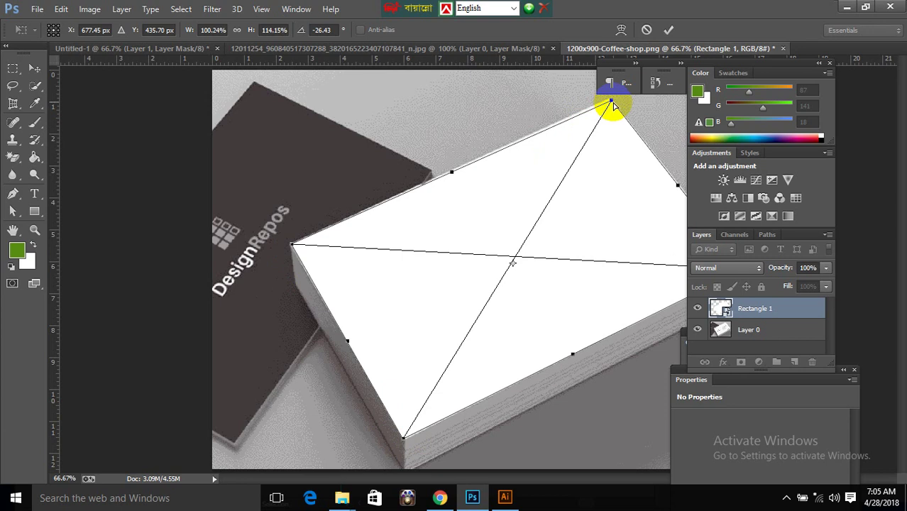
pyautogui.moveTo(610, 103); pyautogui.dragTo(609, 101)
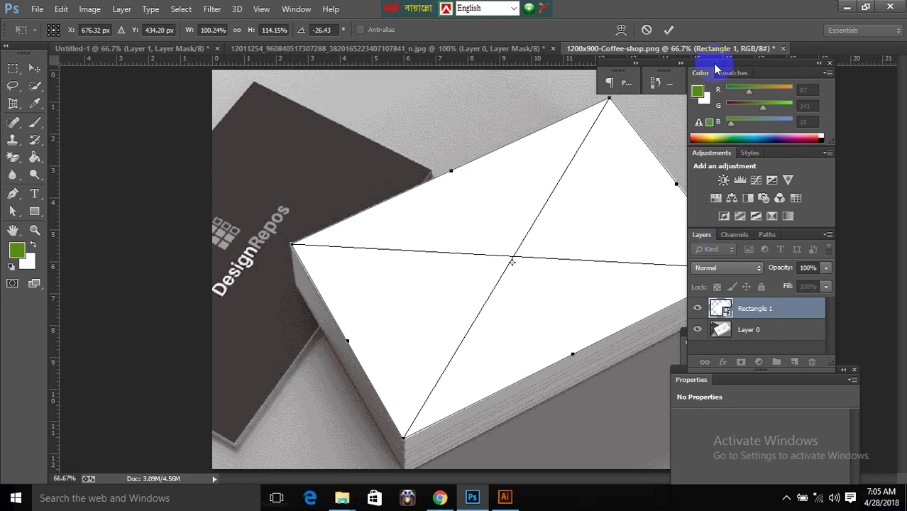
pyautogui.hotkey('ctrl', '-')
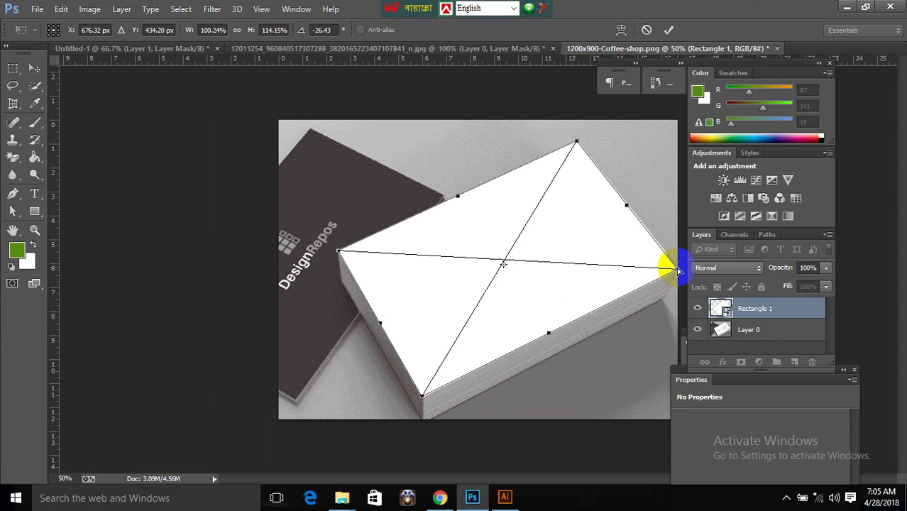
pyautogui.moveTo(676, 269); pyautogui.dragTo(676, 268)
pyautogui.moveTo(423, 395); pyautogui.dragTo(423, 396)
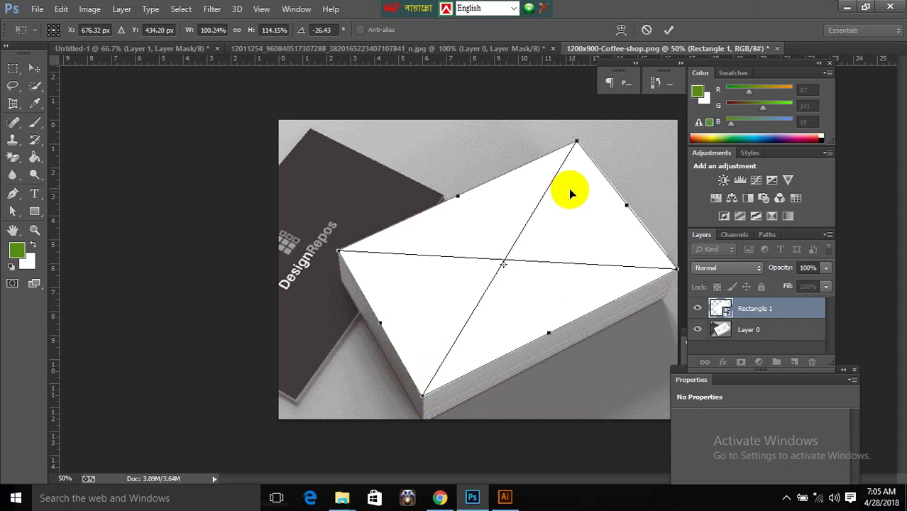
pyautogui.press('Return')
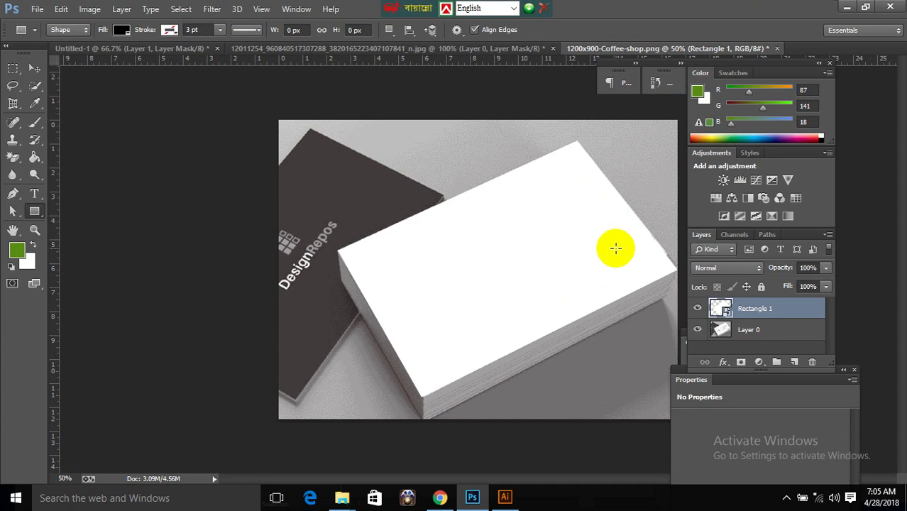
# Step: Reapply Edit > Transform > Distort to the rectangle and nudge its bottom corner
pyautogui.click(34, 68)
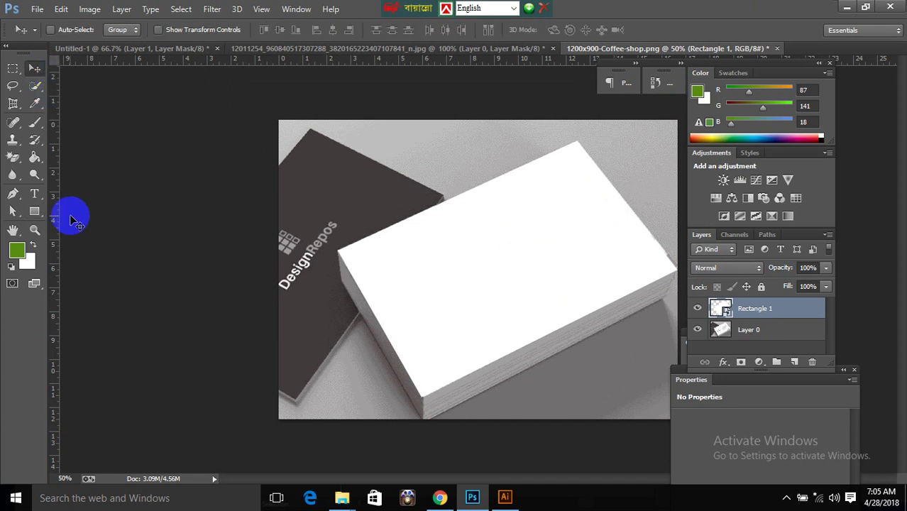
pyautogui.click(34, 211)
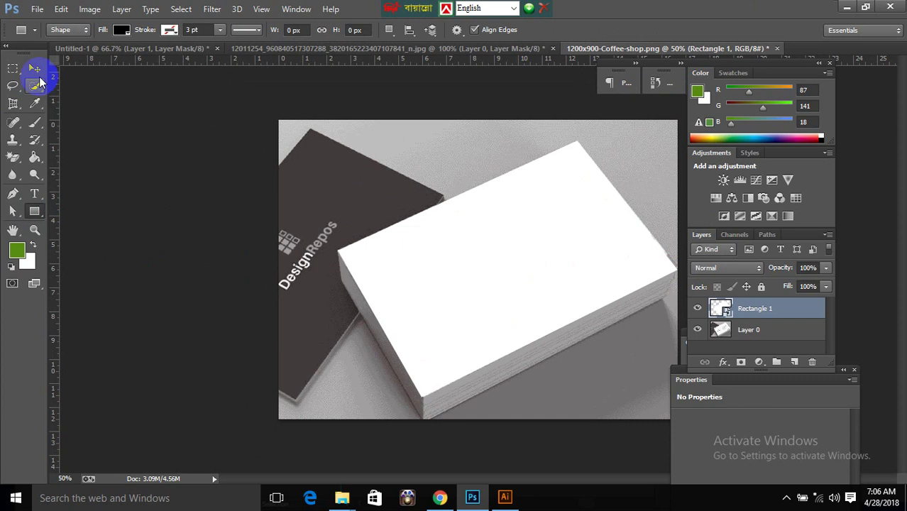
pyautogui.click(35, 70)
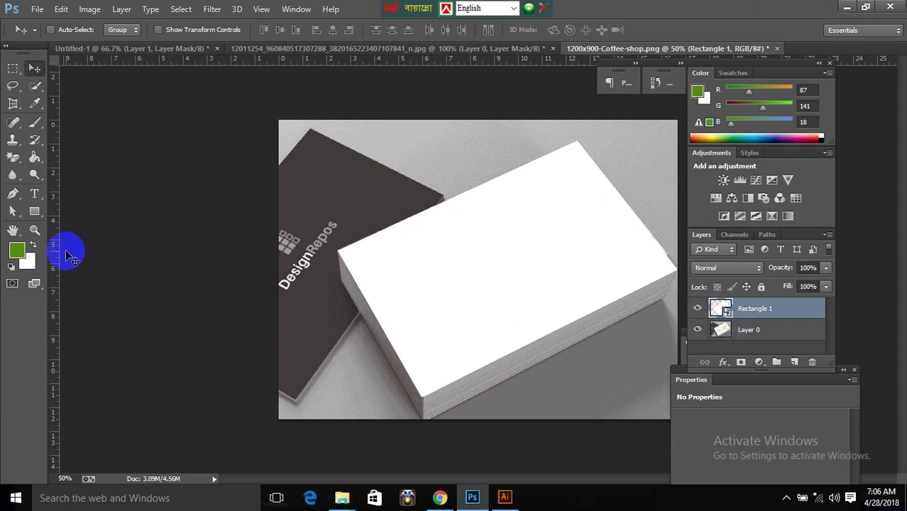
pyautogui.click(34, 211)
pyautogui.click(61, 9)
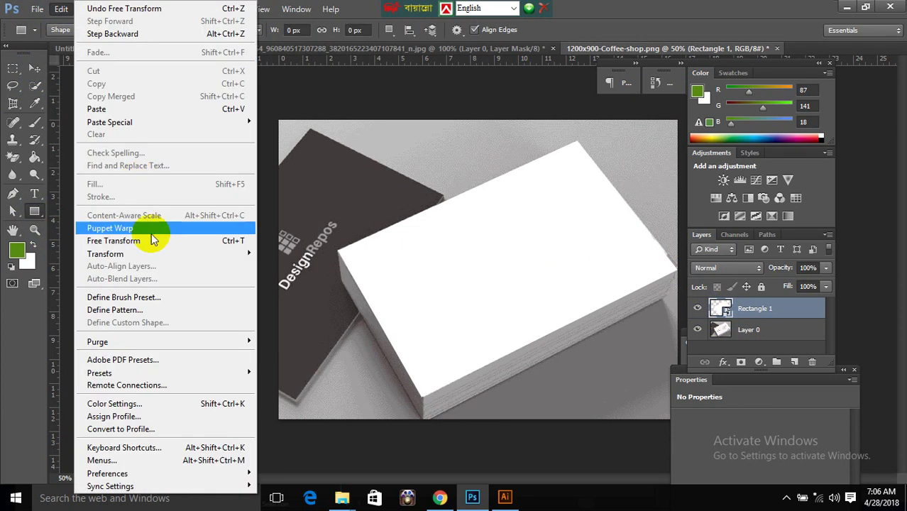
pyautogui.moveTo(105, 253)
pyautogui.click(318, 315)
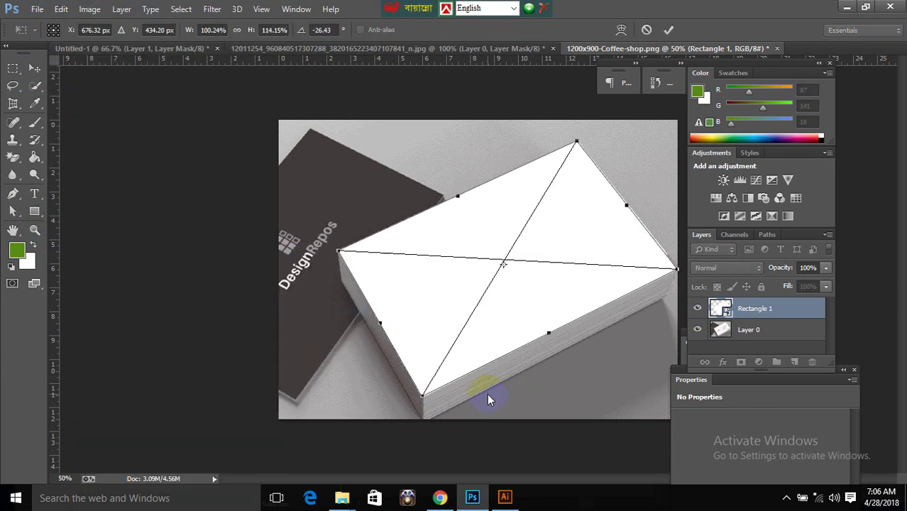
pyautogui.moveTo(421, 397); pyautogui.dragTo(422, 398)
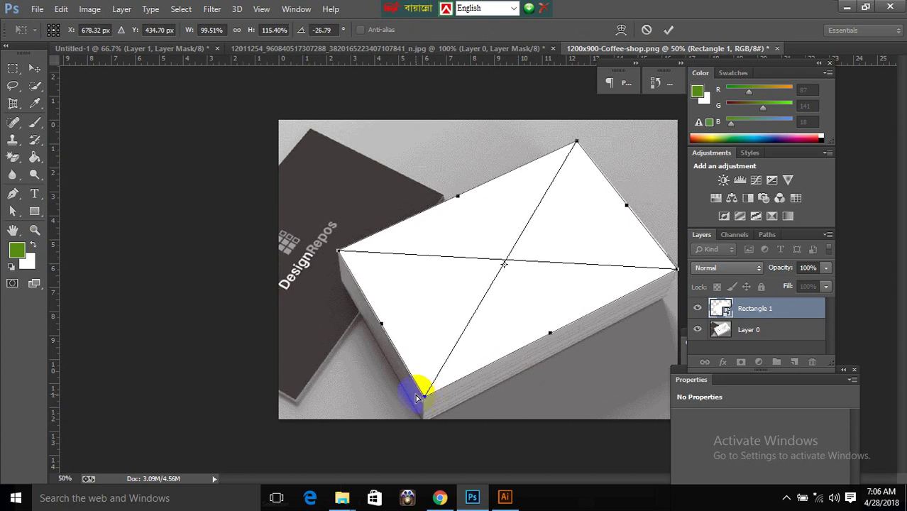
# Step: Zoom in and fine-tune the rectangle's bottom and left corners against the card
pyautogui.hotkey('ctrl', '+')
pyautogui.hotkey('ctrl', '+')
pyautogui.hotkey('ctrl', '+')
pyautogui.hotkey('ctrl', '+')
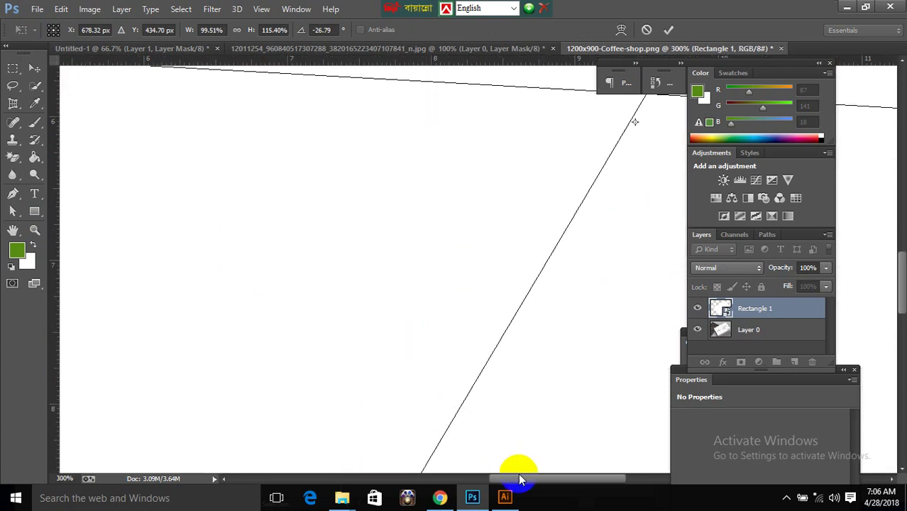
pyautogui.moveTo(519, 480)
pyautogui.mouseDown()
pyautogui.moveTo(435, 478)
pyautogui.moveTo(460, 379)
pyautogui.moveTo(462, 386)
pyautogui.mouseUp()
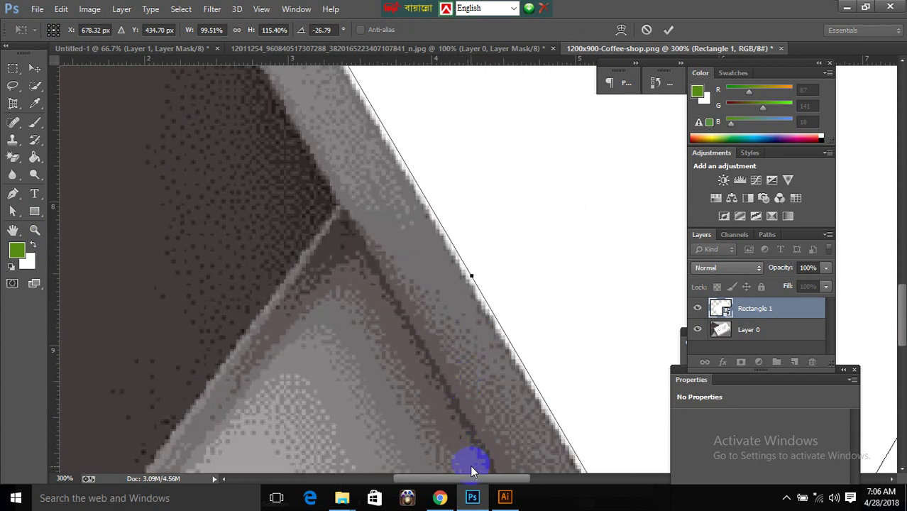
pyautogui.moveTo(472, 469); pyautogui.dragTo(502, 476)
pyautogui.moveTo(891, 314)
pyautogui.mouseDown()
pyautogui.moveTo(894, 363)
pyautogui.moveTo(874, 376)
pyautogui.mouseUp()
pyautogui.moveTo(516, 334)
pyautogui.mouseDown()
pyautogui.moveTo(523, 331)
pyautogui.moveTo(517, 325)
pyautogui.moveTo(511, 337)
pyautogui.mouseUp()
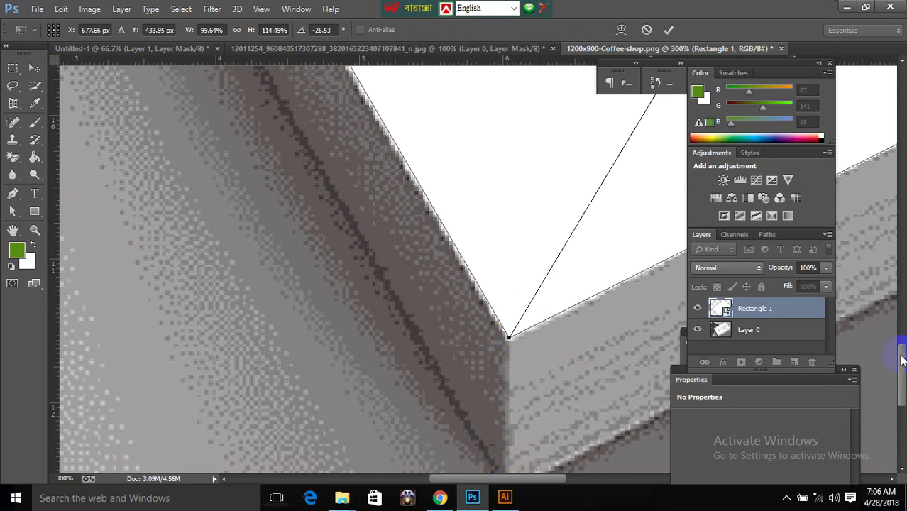
pyautogui.moveTo(901, 361); pyautogui.dragTo(884, 227)
pyautogui.moveTo(526, 479); pyautogui.dragTo(490, 483)
pyautogui.moveTo(234, 280); pyautogui.dragTo(235, 282)
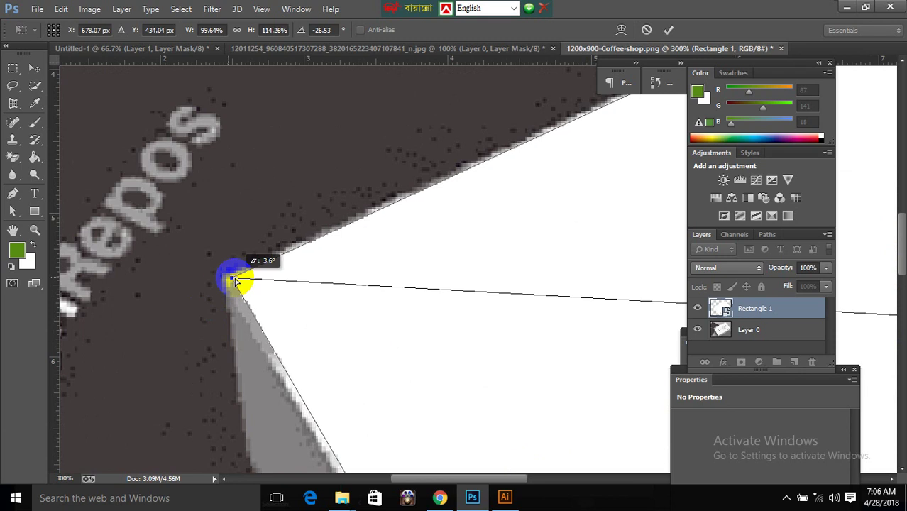
pyautogui.moveTo(235, 281); pyautogui.dragTo(227, 278)
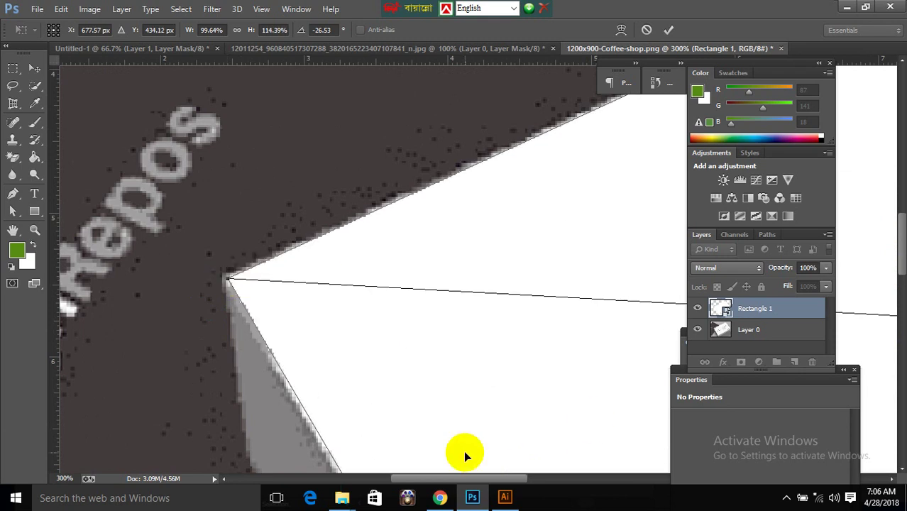
# Step: Refine the top and right corners at high zoom and commit the distort
pyautogui.moveTo(468, 478); pyautogui.dragTo(702, 480)
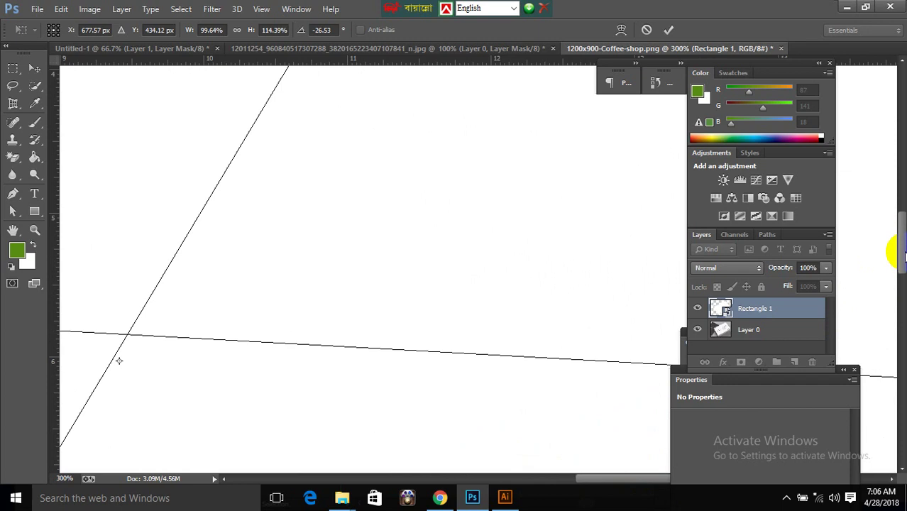
pyautogui.moveTo(901, 254); pyautogui.dragTo(879, 166)
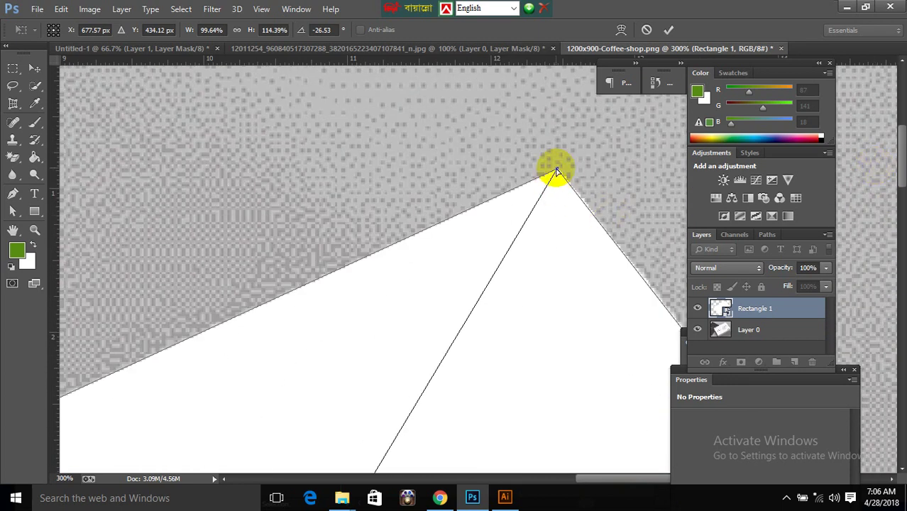
pyautogui.moveTo(556, 172); pyautogui.dragTo(557, 178)
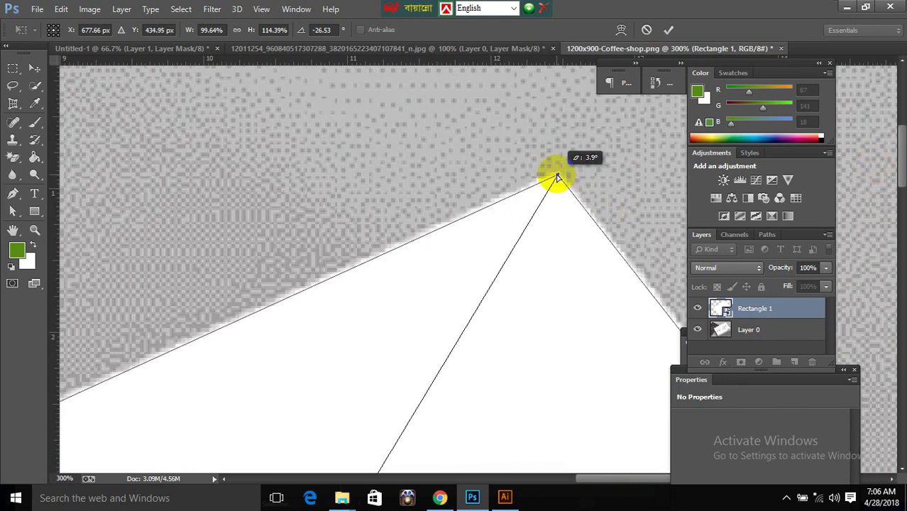
pyautogui.hscroll(-3, 635, 485)
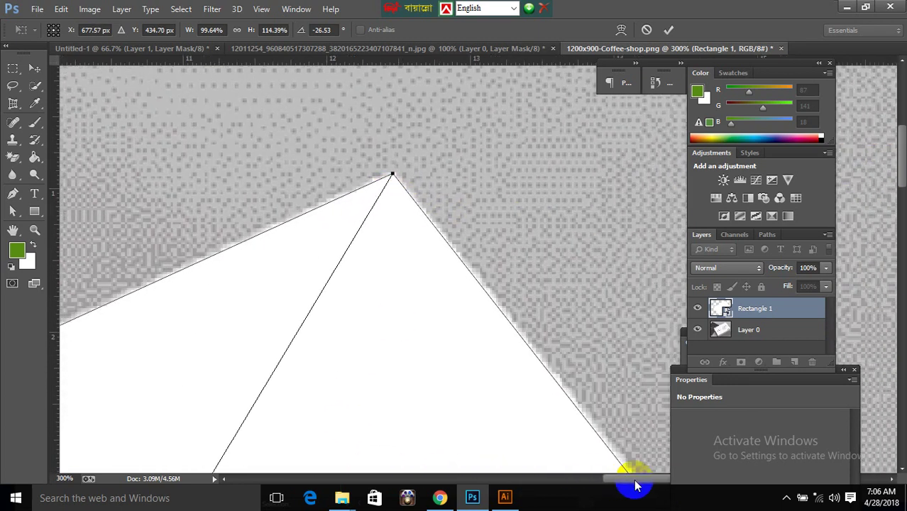
pyautogui.moveTo(635, 485); pyautogui.dragTo(663, 485)
pyautogui.moveTo(888, 155); pyautogui.dragTo(867, 268)
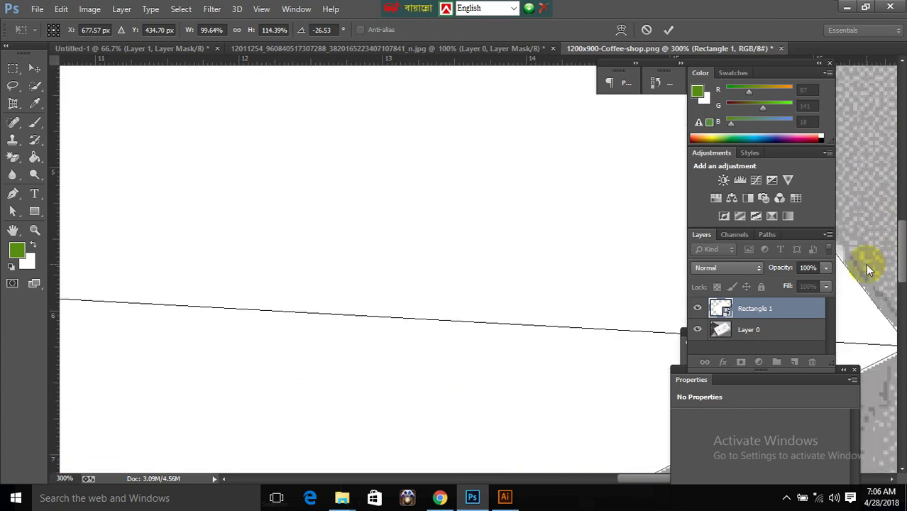
pyautogui.moveTo(648, 478); pyautogui.dragTo(691, 478)
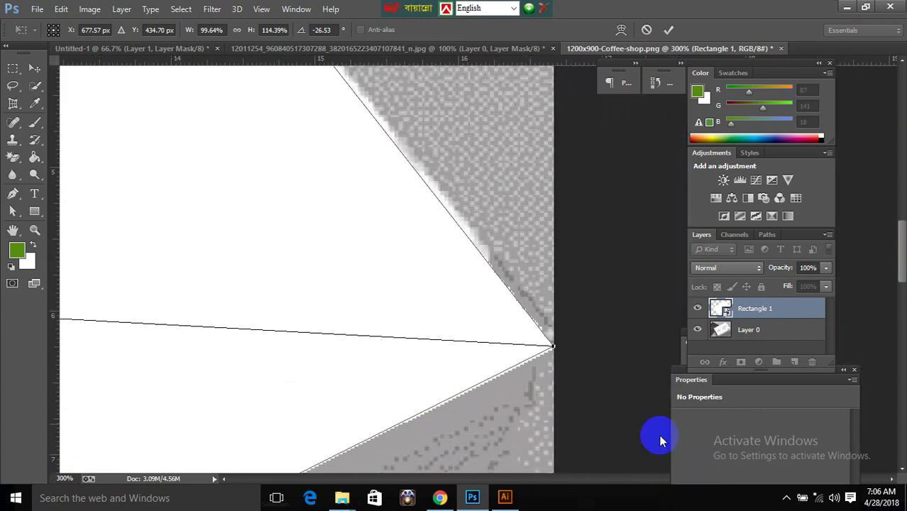
pyautogui.moveTo(553, 346)
pyautogui.mouseDown()
pyautogui.moveTo(461, 303)
pyautogui.moveTo(560, 347)
pyautogui.mouseUp()
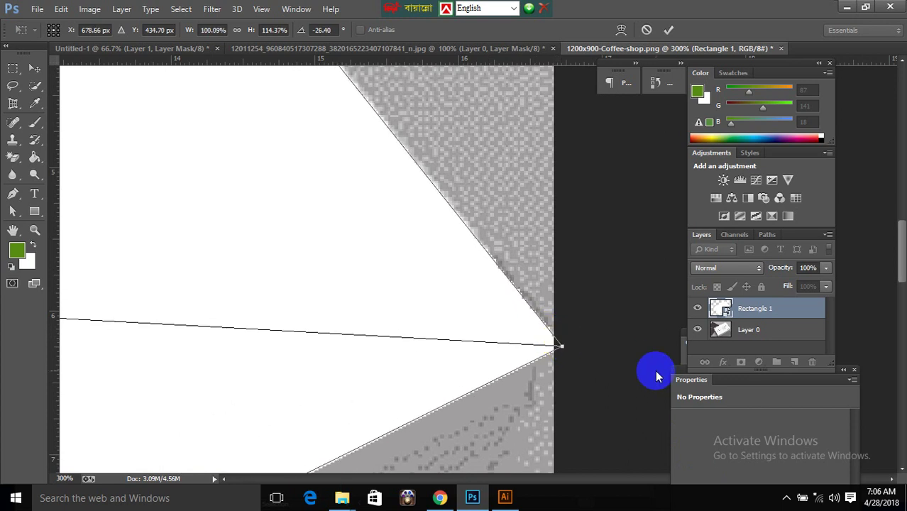
pyautogui.press('Return')
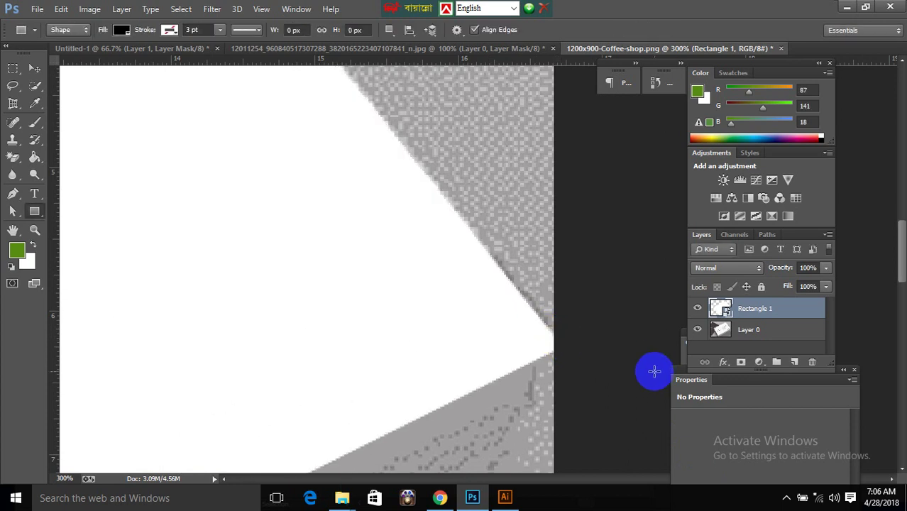
# Step: Zoom out and open the Rectangle 1 smart object's contents as Rectangle 1.psb
pyautogui.hotkey('ctrl', '-')
pyautogui.hotkey('ctrl', '-')
pyautogui.hotkey('ctrl', '-')
pyautogui.hotkey('ctrl', '-')
pyautogui.hotkey('ctrl', '-')
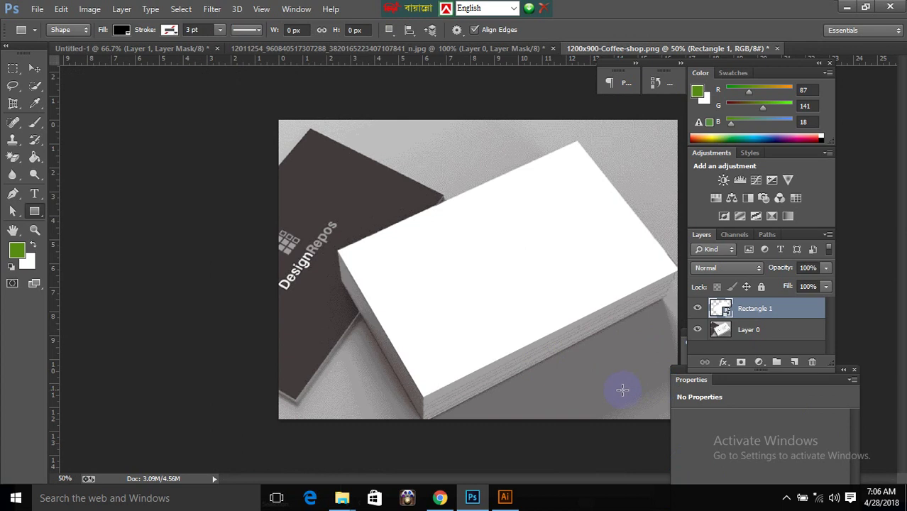
pyautogui.moveTo(720, 305); pyautogui.dragTo(728, 316)
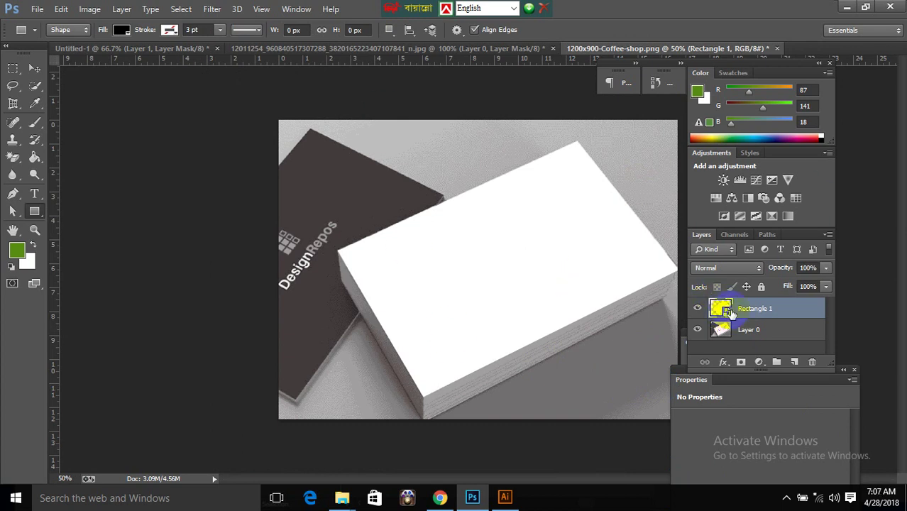
pyautogui.doubleClick(720, 307)
pyautogui.click(504, 222)
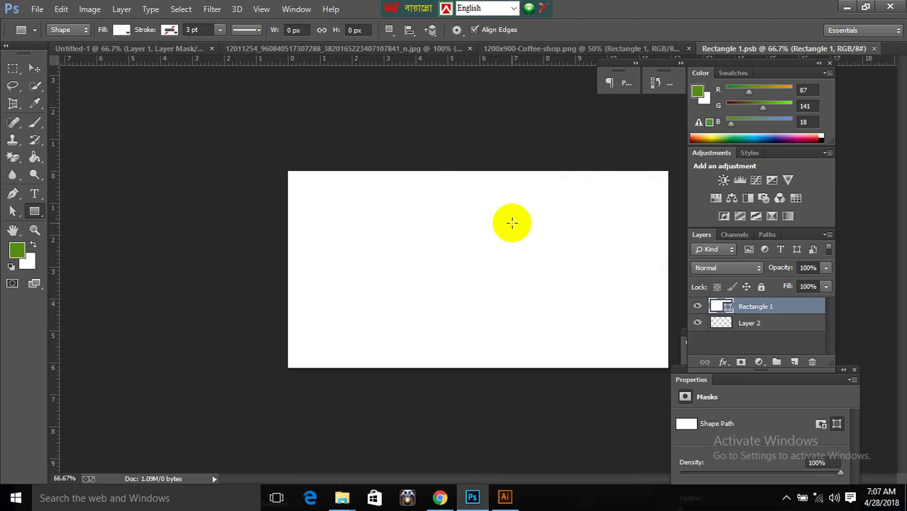
# Step: Marquee-select the whole card design in Illustrator's v card.ai, then return to Photoshop
pyautogui.click(515, 497)
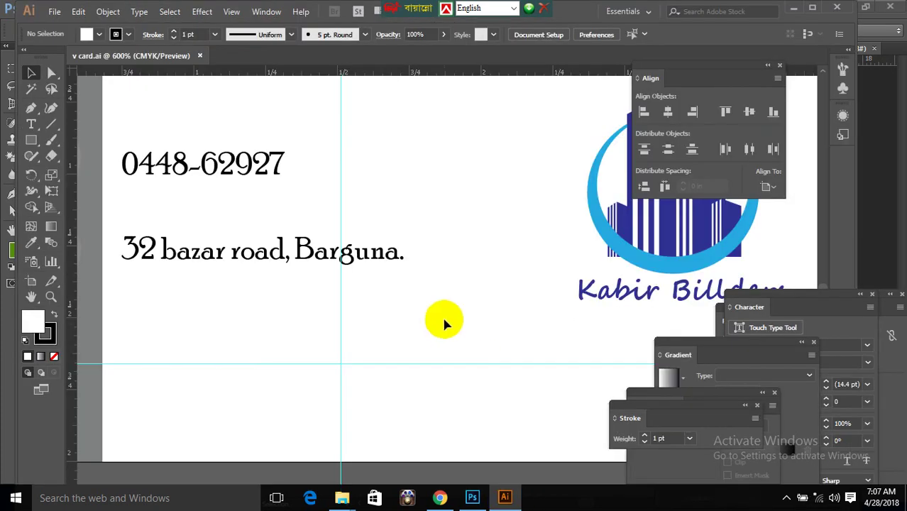
pyautogui.scroll(-1, 448, 328)
pyautogui.scroll(-2, 448, 328)
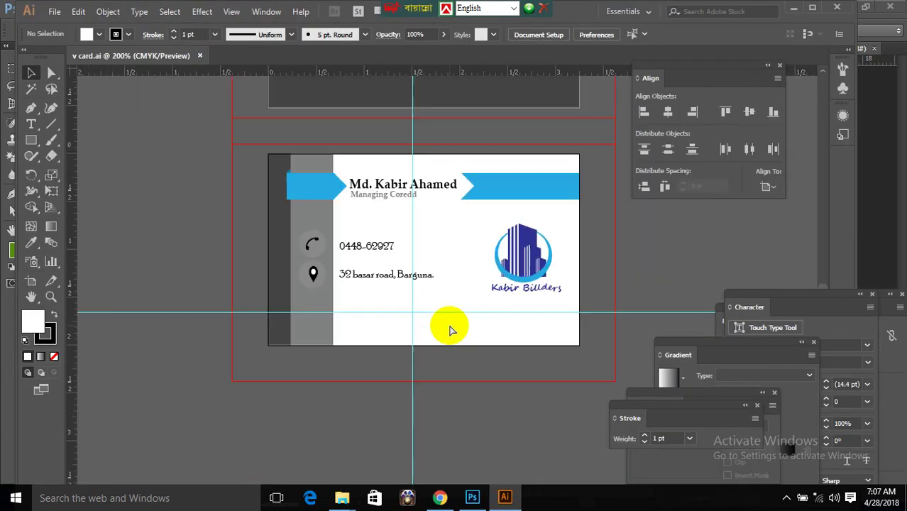
pyautogui.moveTo(255, 154); pyautogui.dragTo(595, 357)
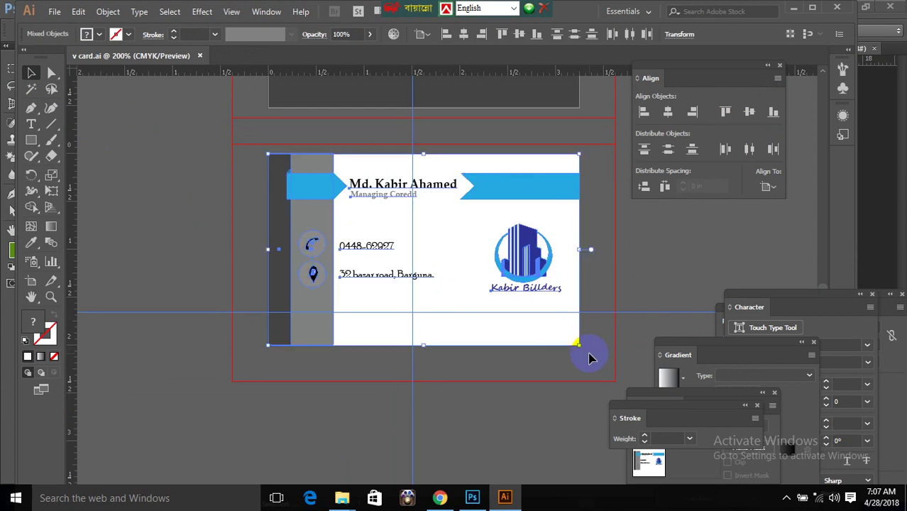
pyautogui.moveTo(471, 497)
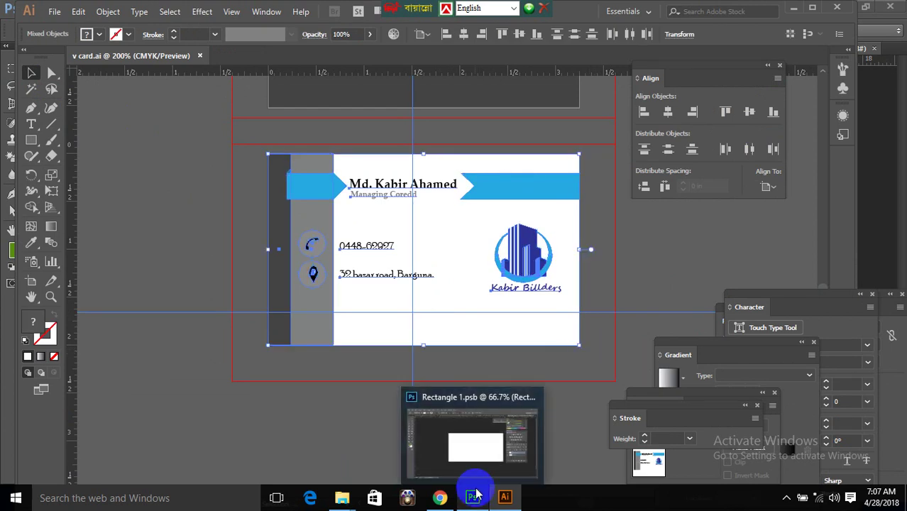
pyautogui.click(473, 418)
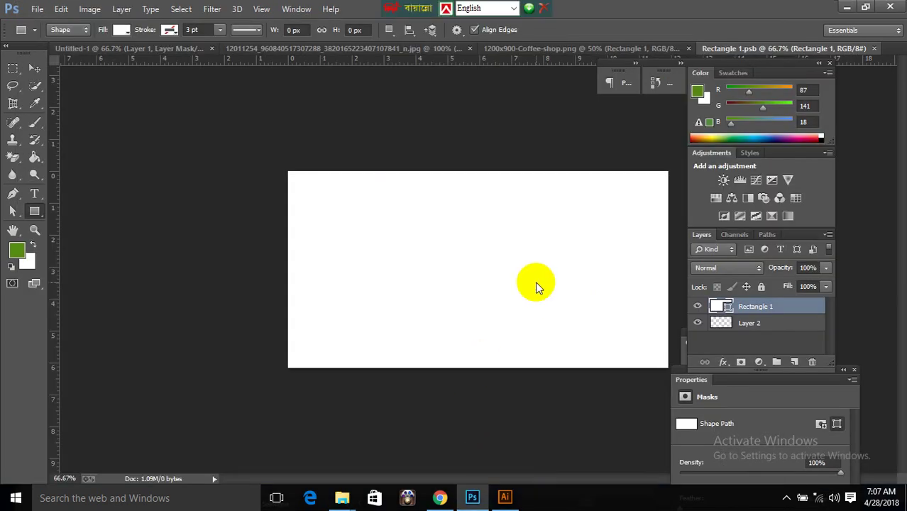
# Step: Paste the card design into Rectangle 1.psb as a smart object and stretch it over the canvas
pyautogui.click(47, 85)
pyautogui.click(34, 68)
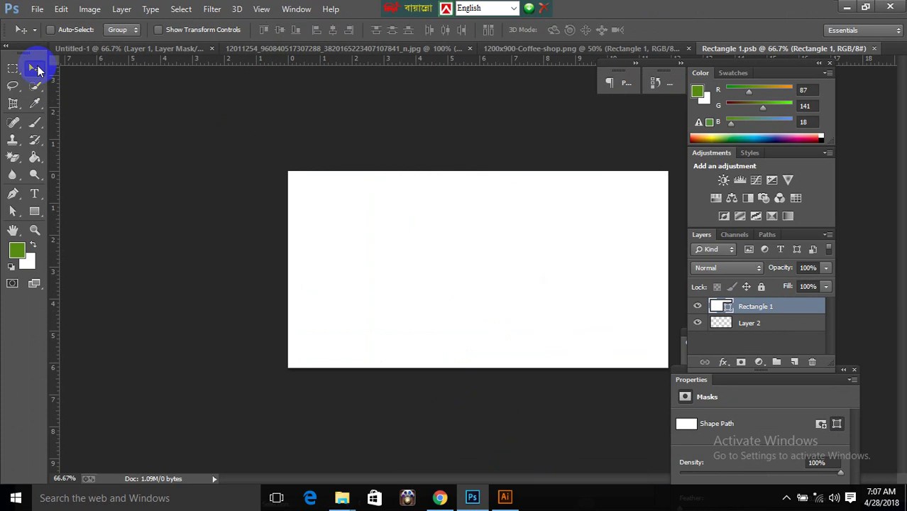
pyautogui.hotkey('ctrl', 'v')
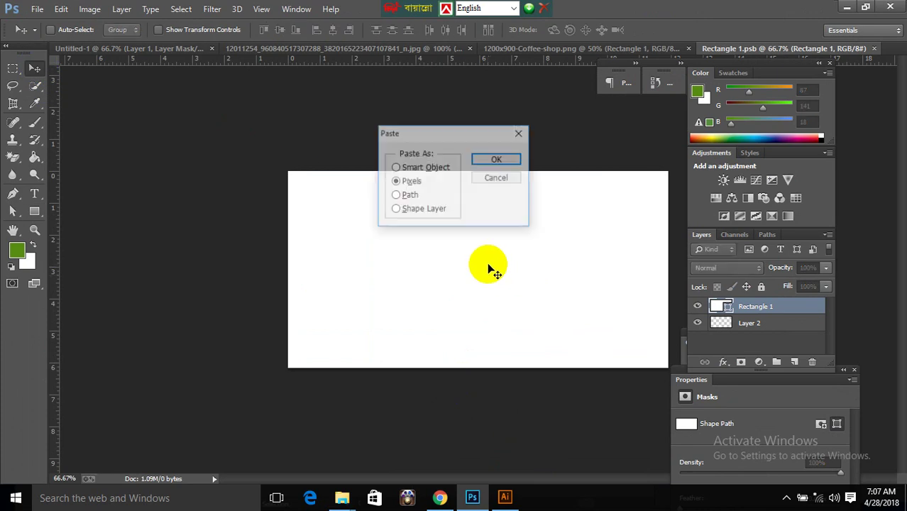
pyautogui.click(436, 170)
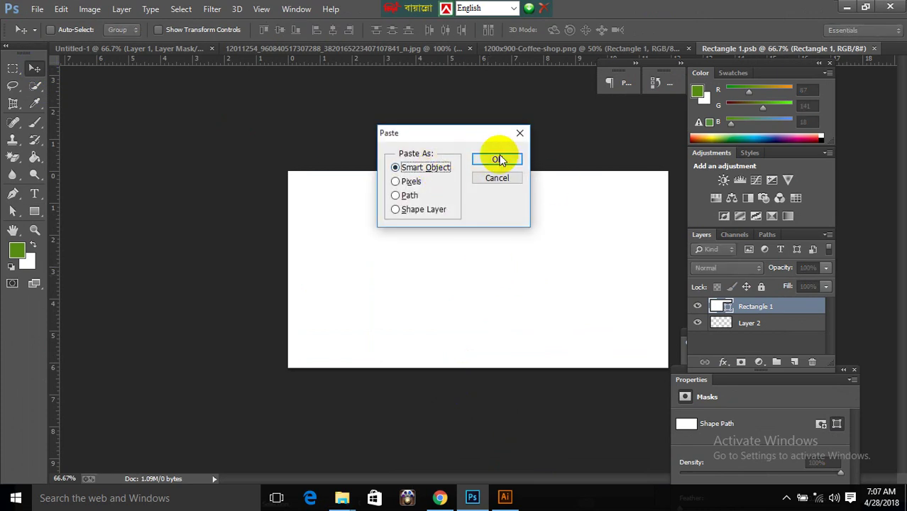
pyautogui.click(499, 158)
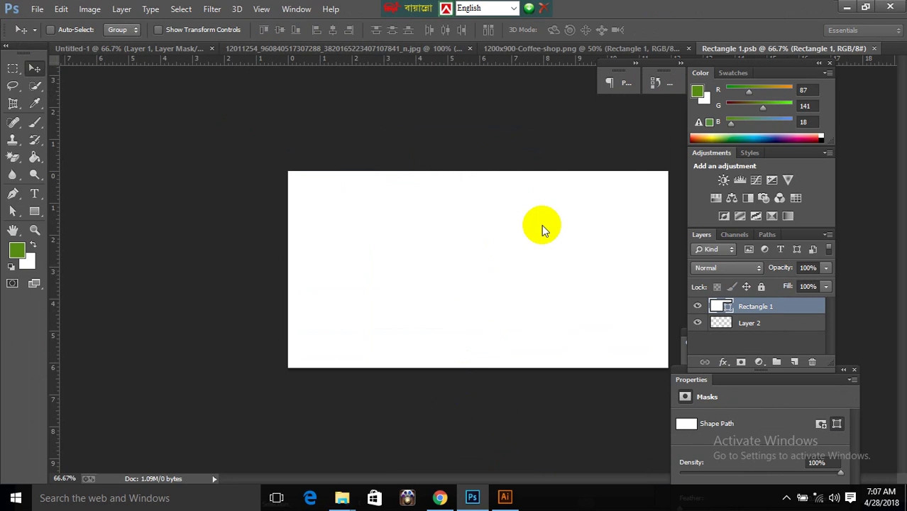
pyautogui.moveTo(730, 309); pyautogui.dragTo(736, 344)
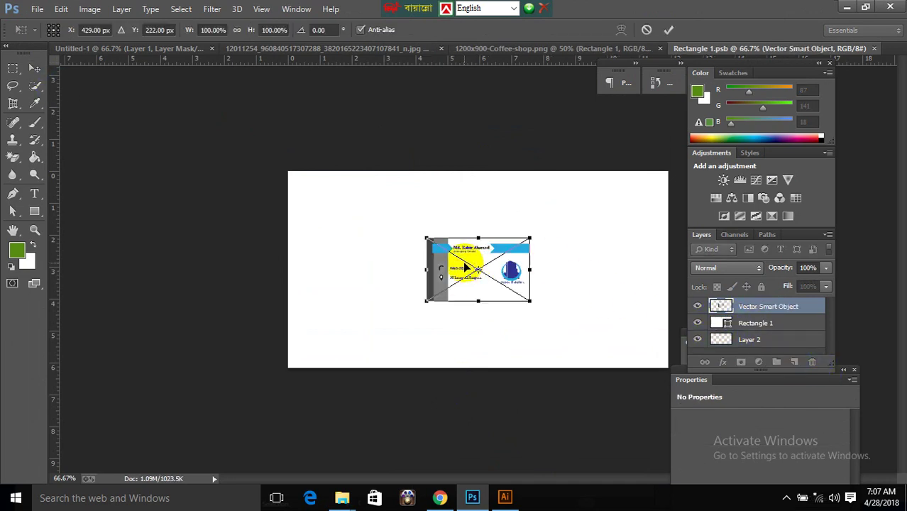
pyautogui.moveTo(464, 268)
pyautogui.mouseDown()
pyautogui.moveTo(322, 193)
pyautogui.moveTo(327, 201)
pyautogui.mouseUp()
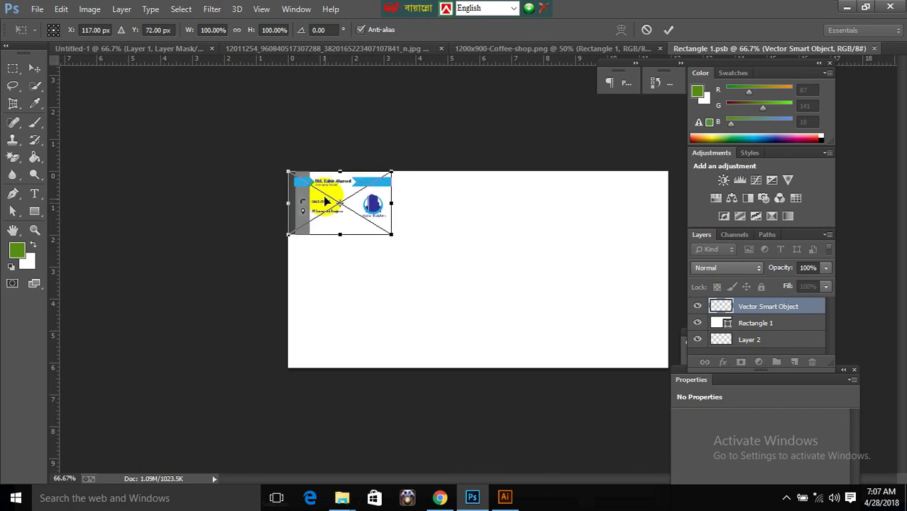
pyautogui.moveTo(391, 233)
pyautogui.mouseDown()
pyautogui.moveTo(510, 328)
pyautogui.moveTo(667, 367)
pyautogui.mouseUp()
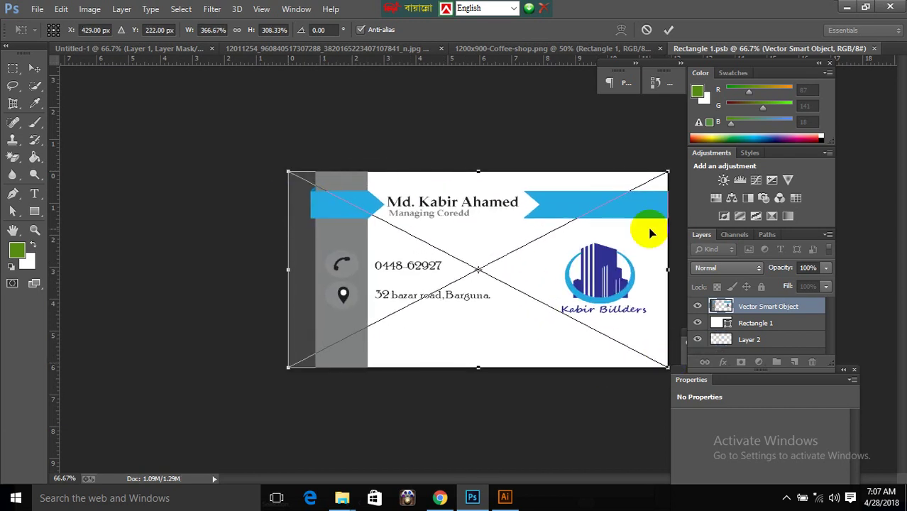
pyautogui.press('Return')
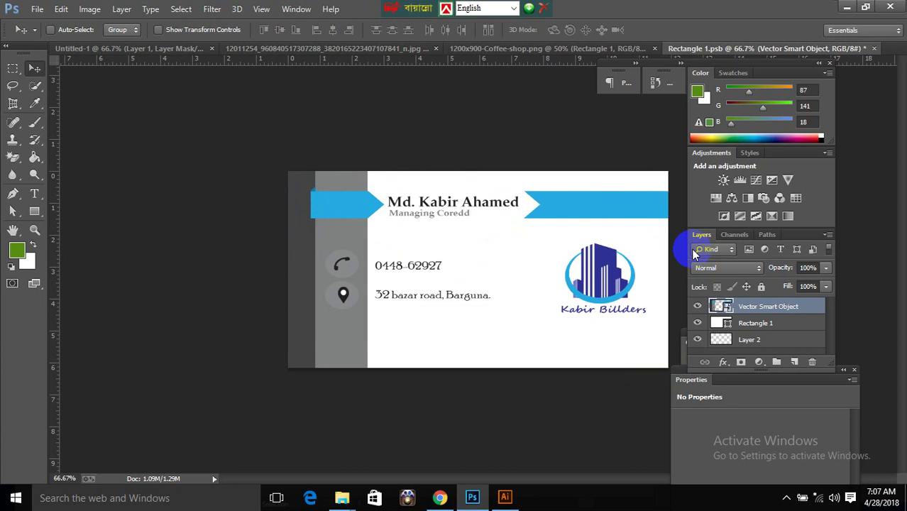
# Step: Save Rectangle 1.psb and check the updated card on the 1200x900-Coffee-shop.png mockup
pyautogui.hotkey('ctrl', 's')
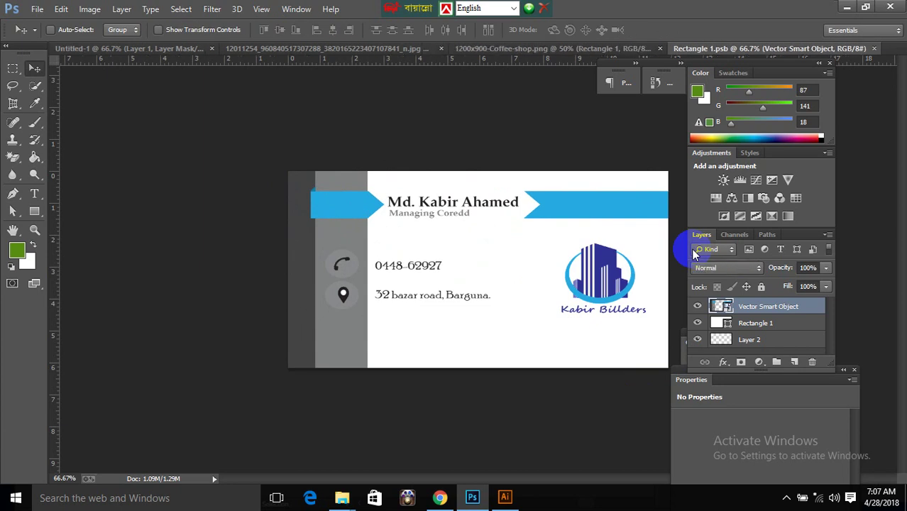
pyautogui.click(529, 48)
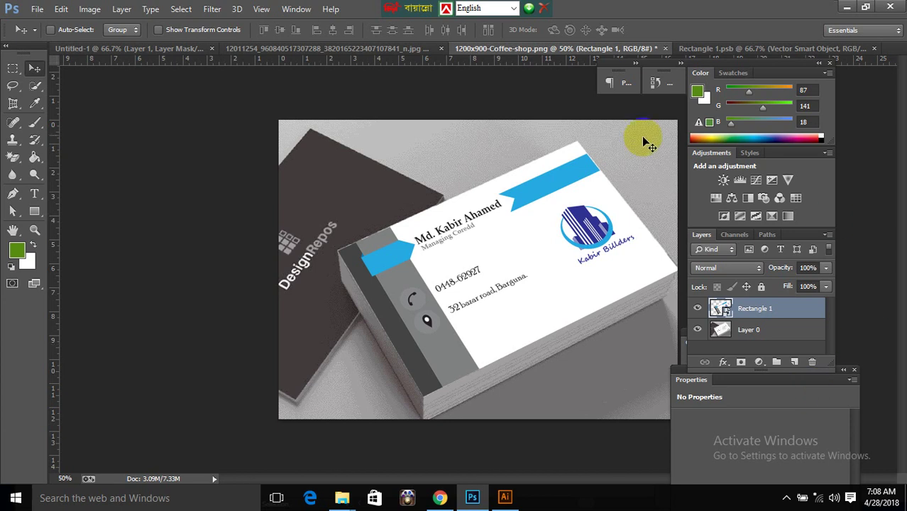
pyautogui.click(711, 51)
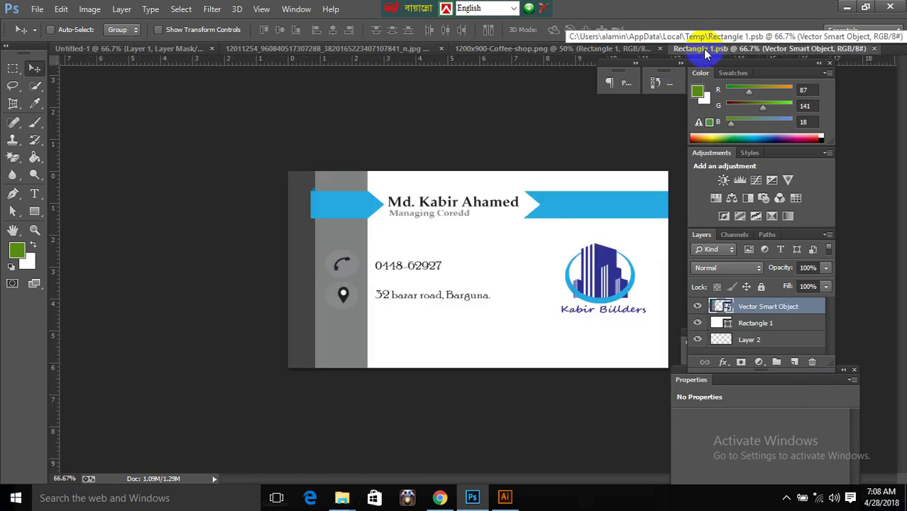
pyautogui.click(495, 49)
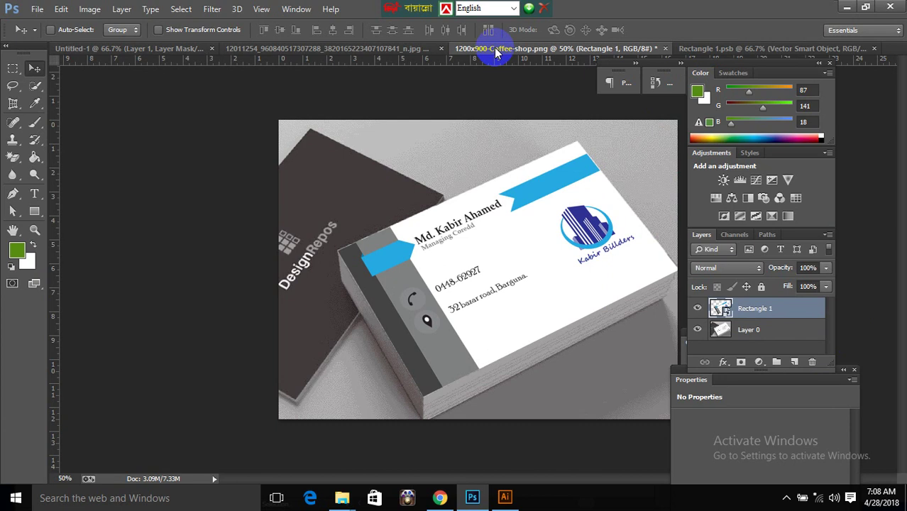
# Step: Browse from the Desktop window to Data (D:) and explore the Mokup subfolders
pyautogui.click(342, 496)
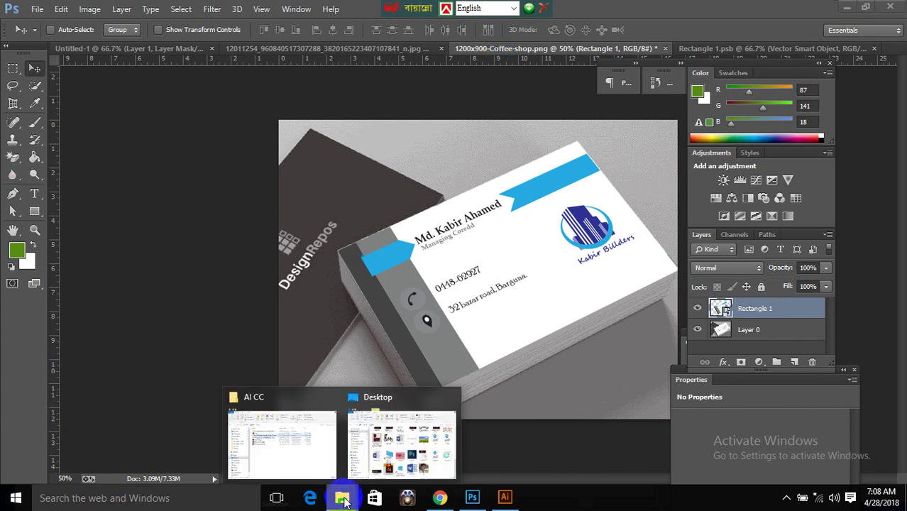
pyautogui.click(369, 415)
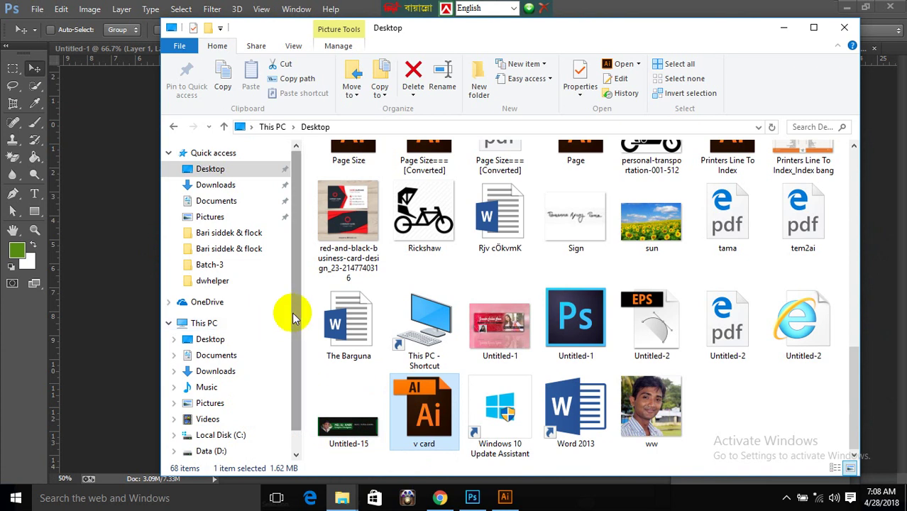
pyautogui.scroll(-1, 255, 383)
pyautogui.click(238, 414)
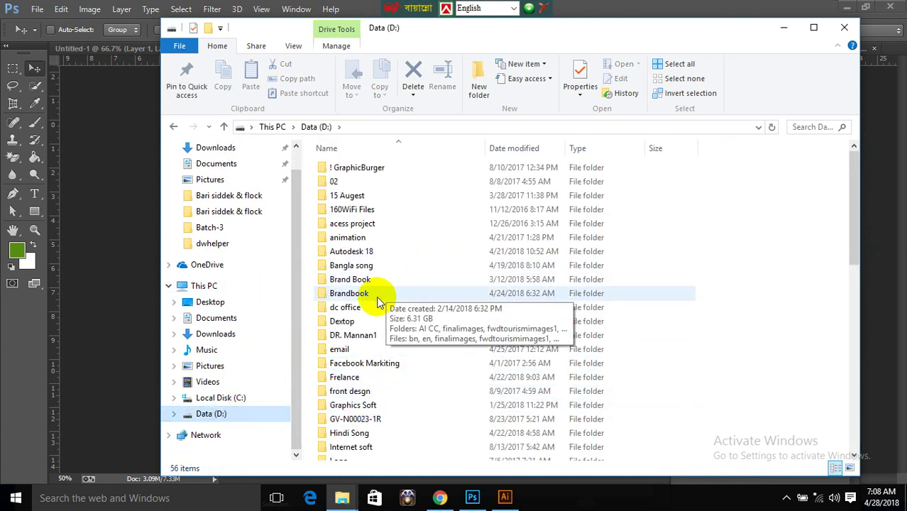
pyautogui.scroll(-2, 397, 312)
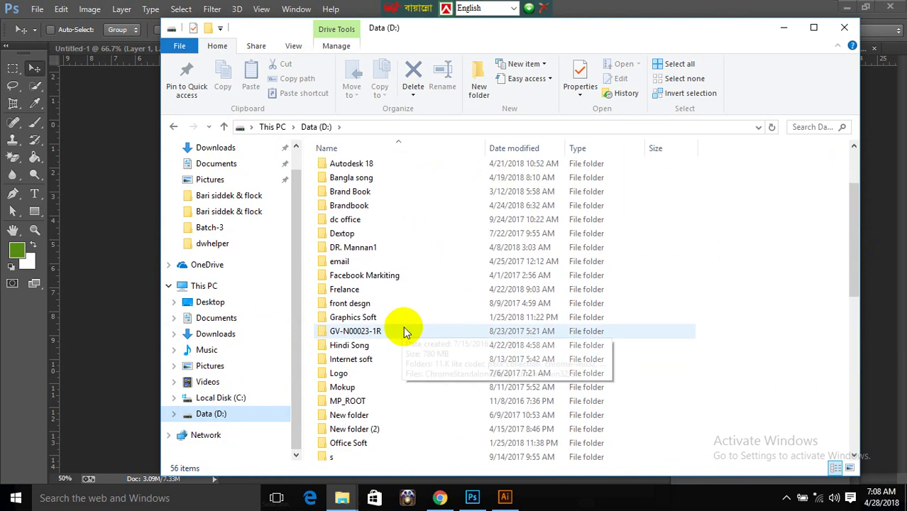
pyautogui.doubleClick(369, 388)
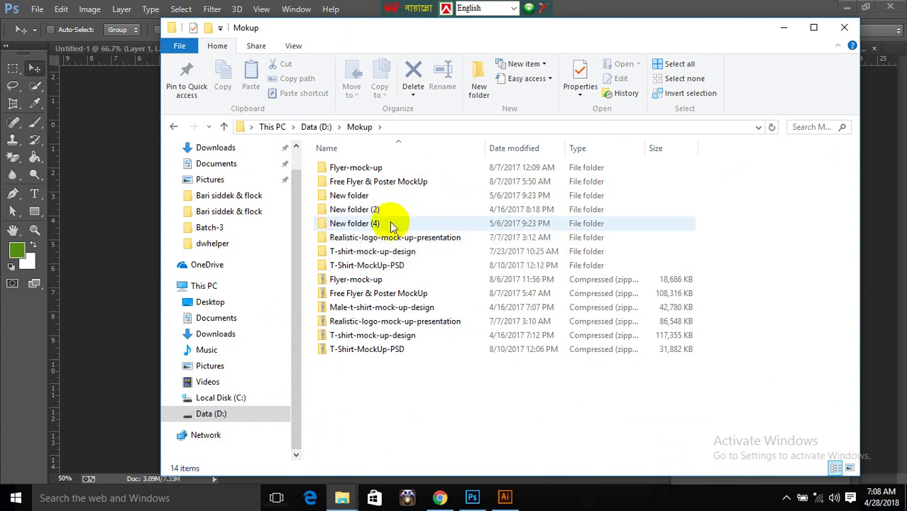
pyautogui.doubleClick(390, 224)
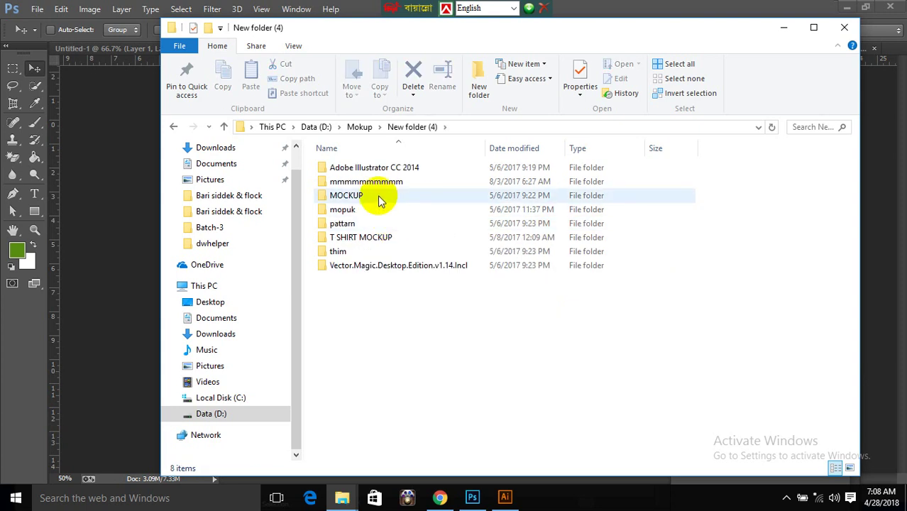
pyautogui.doubleClick(379, 198)
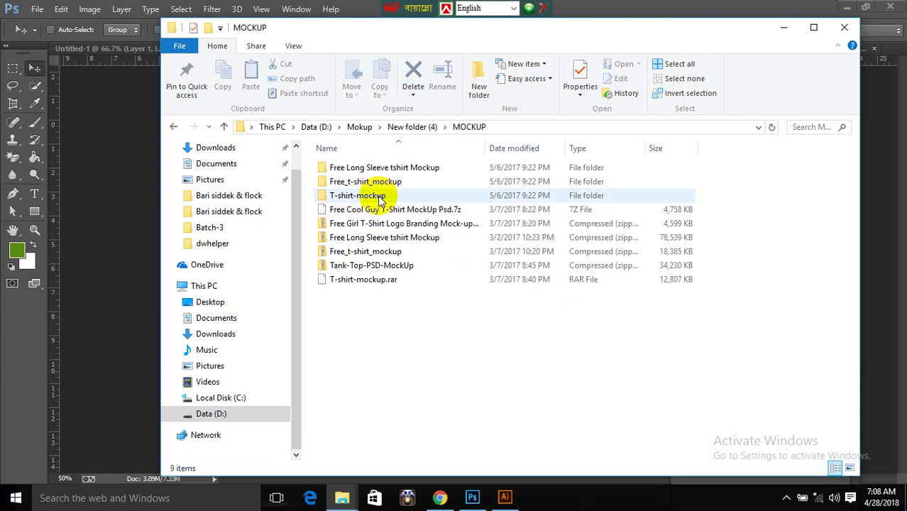
pyautogui.click(222, 127)
pyautogui.click(224, 127)
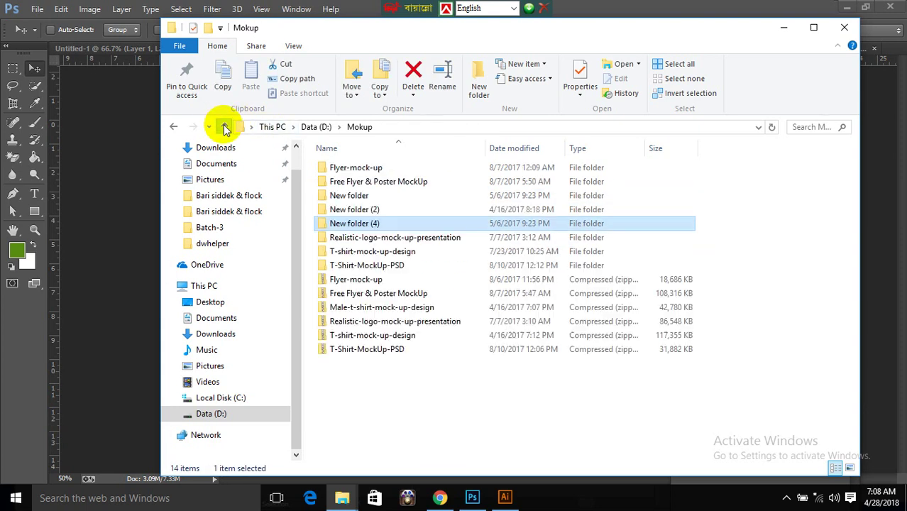
# Step: Open Circle Transparent Plastic Business Card Template.psd from the Plastic folder, dismiss the fonts warning, then close it
pyautogui.click(369, 213)
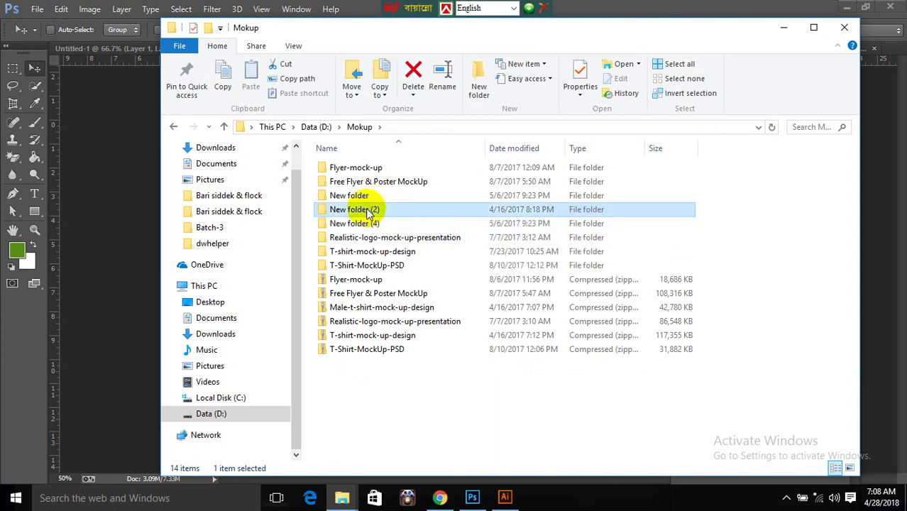
pyautogui.doubleClick(369, 211)
pyautogui.click(223, 126)
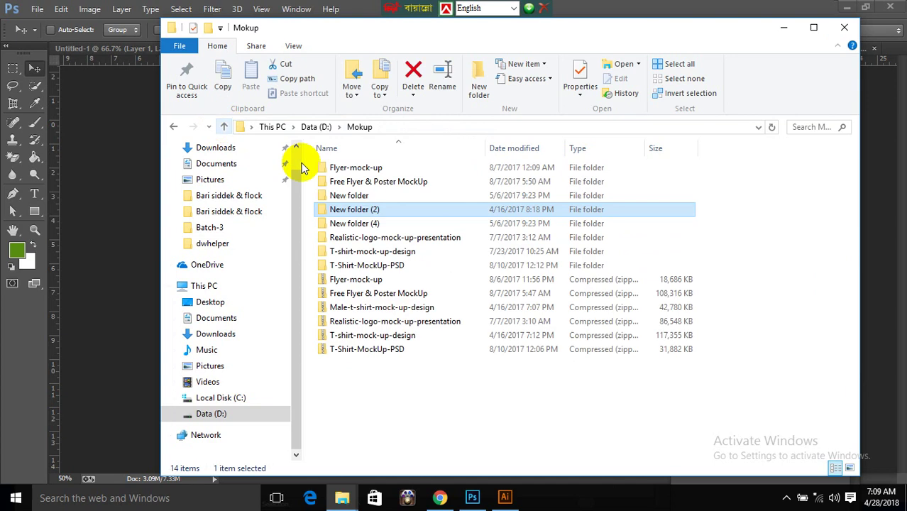
pyautogui.doubleClick(364, 196)
pyautogui.doubleClick(365, 169)
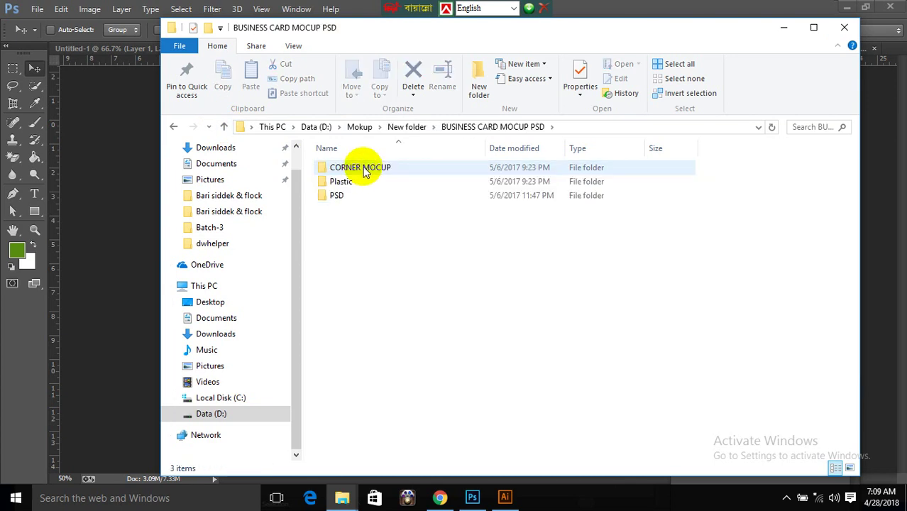
pyautogui.doubleClick(345, 182)
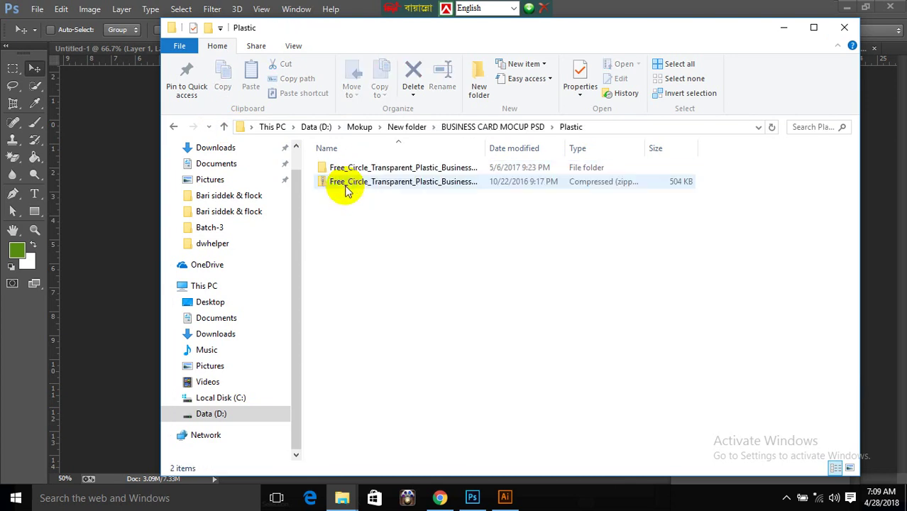
pyautogui.doubleClick(354, 168)
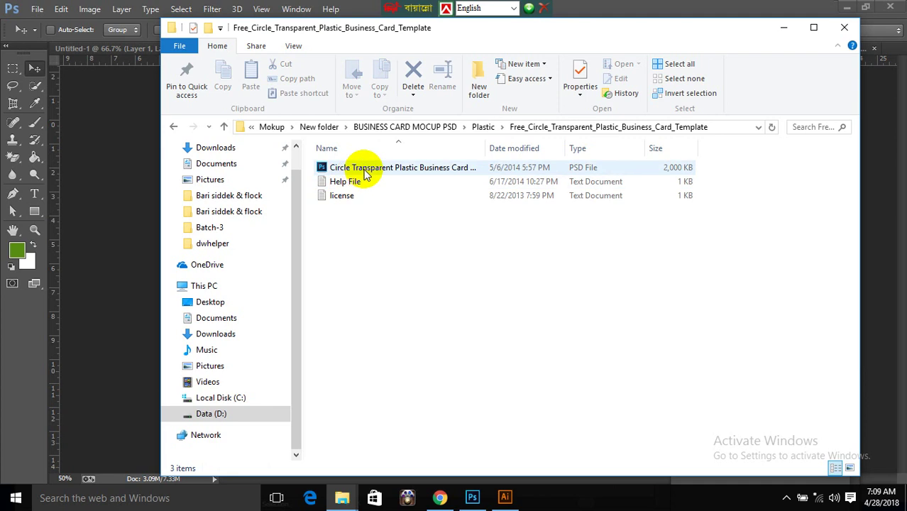
pyautogui.doubleClick(365, 171)
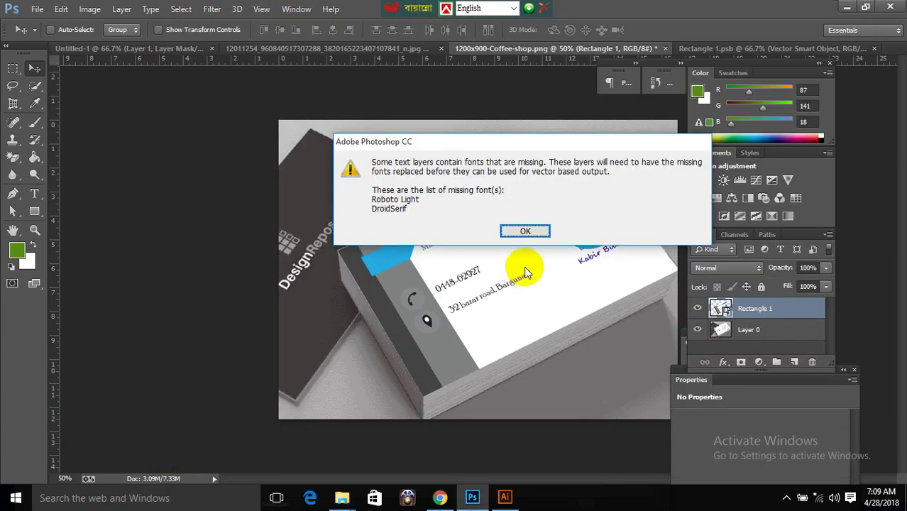
pyautogui.click(523, 231)
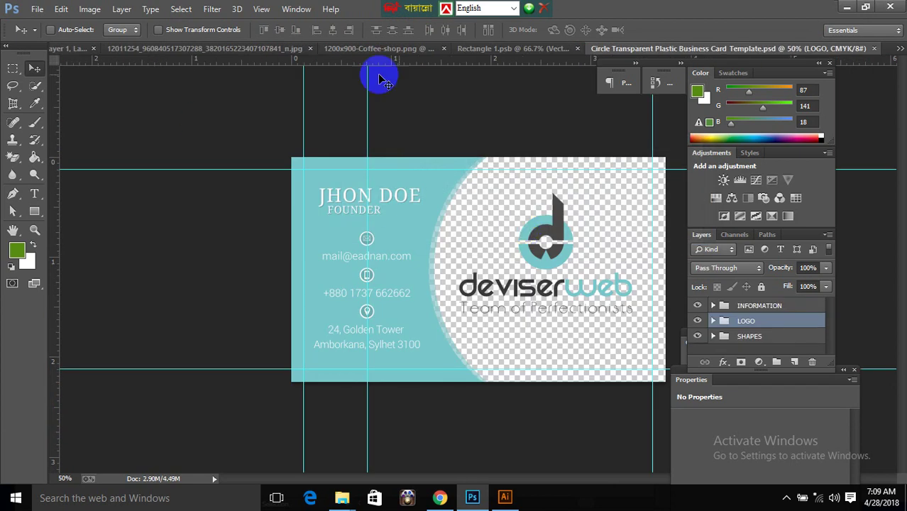
pyautogui.click(873, 48)
pyautogui.moveTo(341, 497)
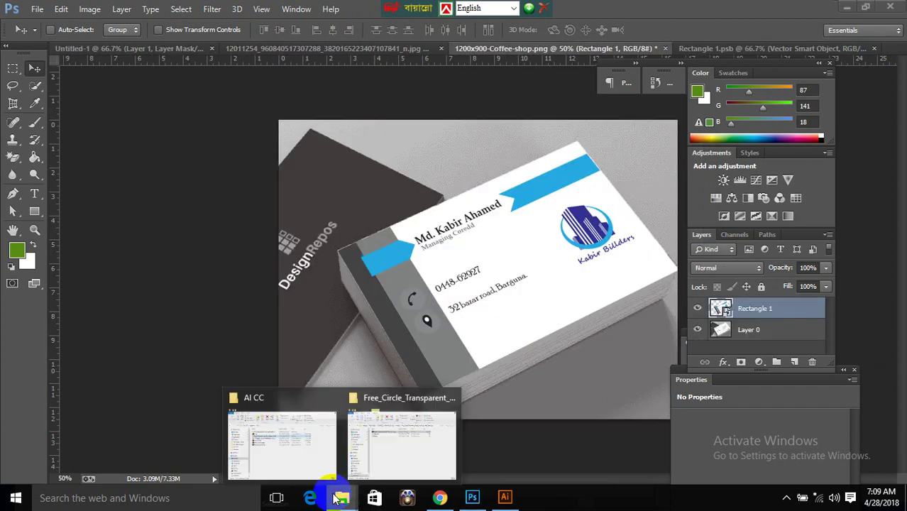
# Step: Navigate up to BUSINESS CARD MOCUP PSD and into PSD > Colorful-Business-Card-MockUp
pyautogui.click(380, 415)
pyautogui.click(223, 127)
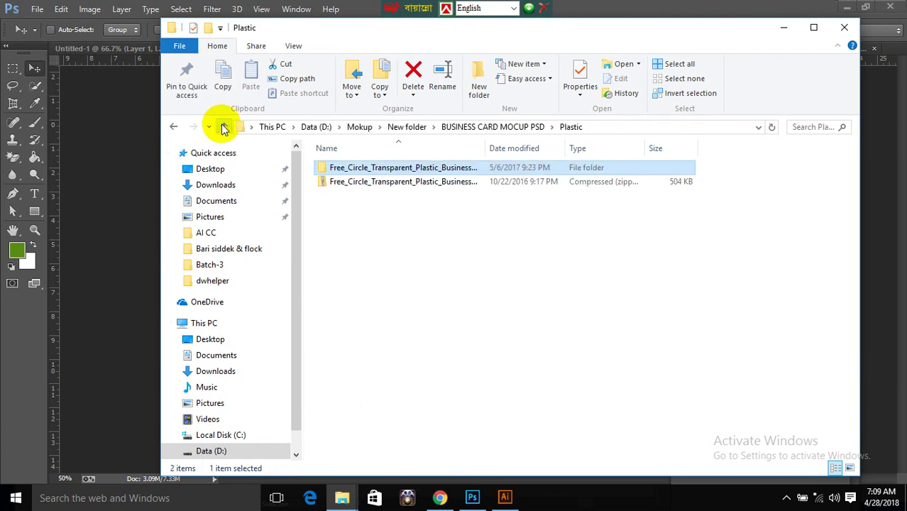
pyautogui.click(223, 127)
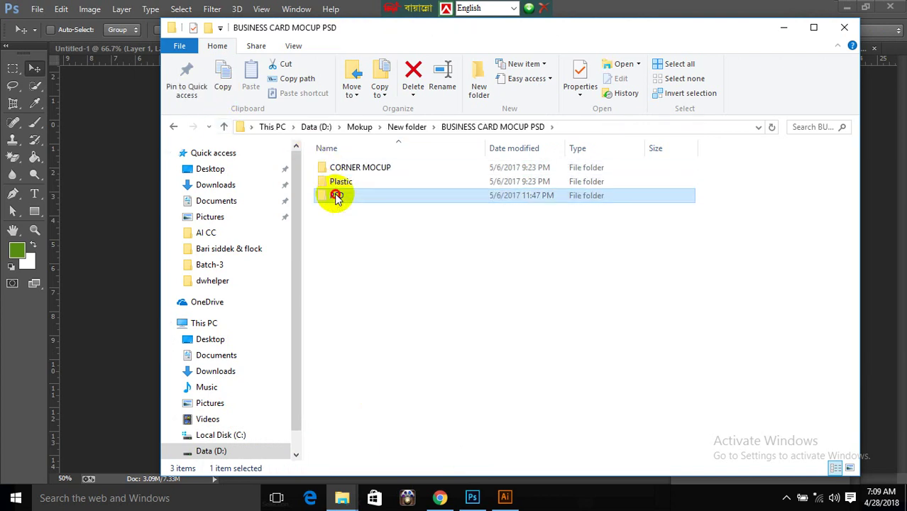
pyautogui.doubleClick(338, 196)
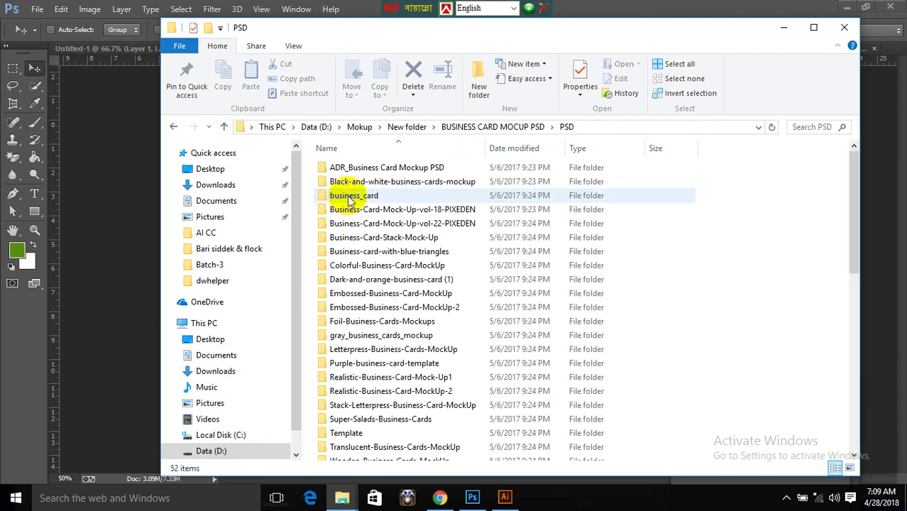
pyautogui.doubleClick(386, 268)
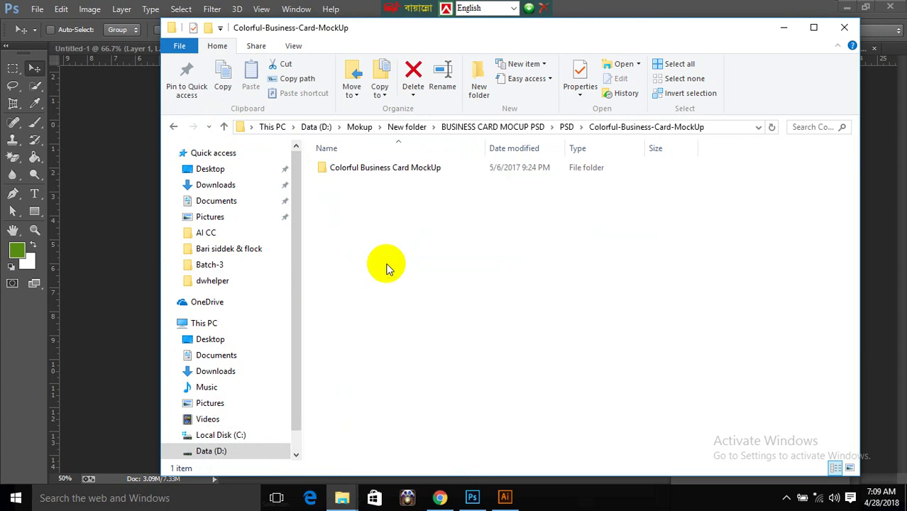
pyautogui.doubleClick(398, 169)
# Step: Preview the Bg-place-inside-psd photo, close it, and open Colorful Business Card MockUp.psd
pyautogui.click(406, 171)
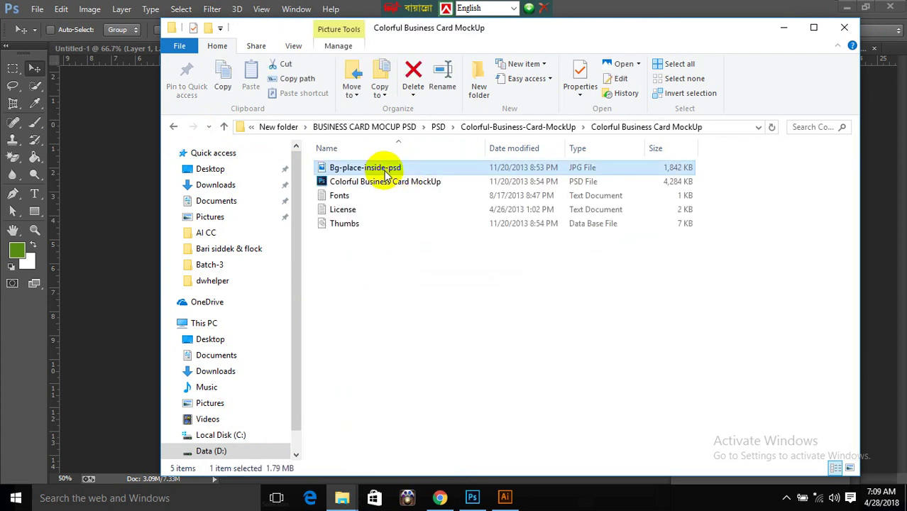
pyautogui.doubleClick(388, 170)
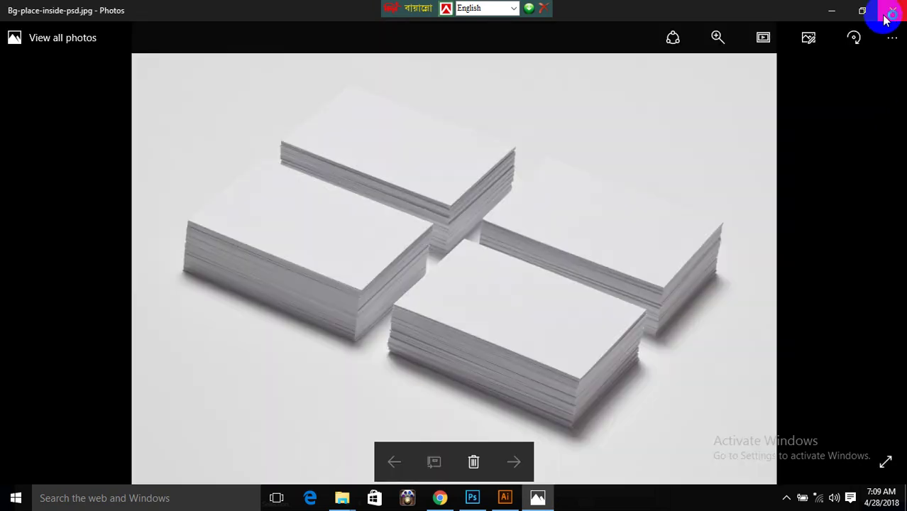
pyautogui.click(892, 14)
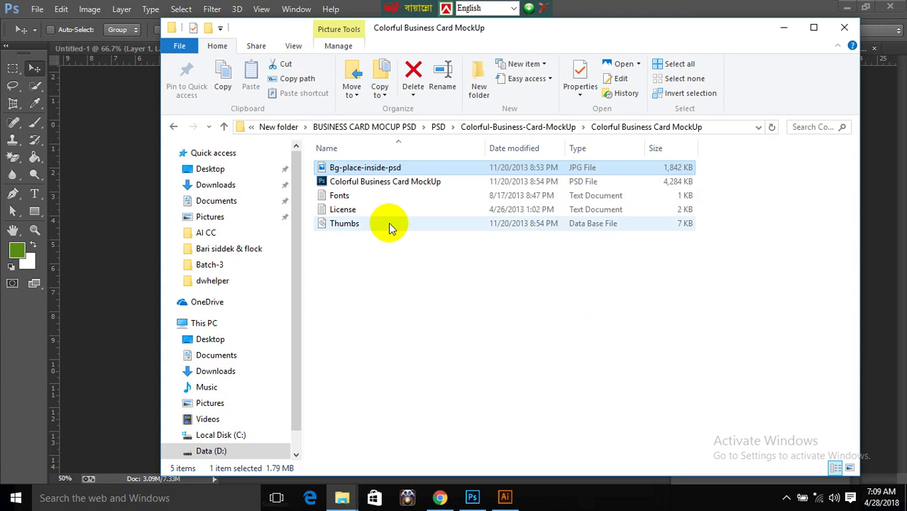
pyautogui.doubleClick(418, 183)
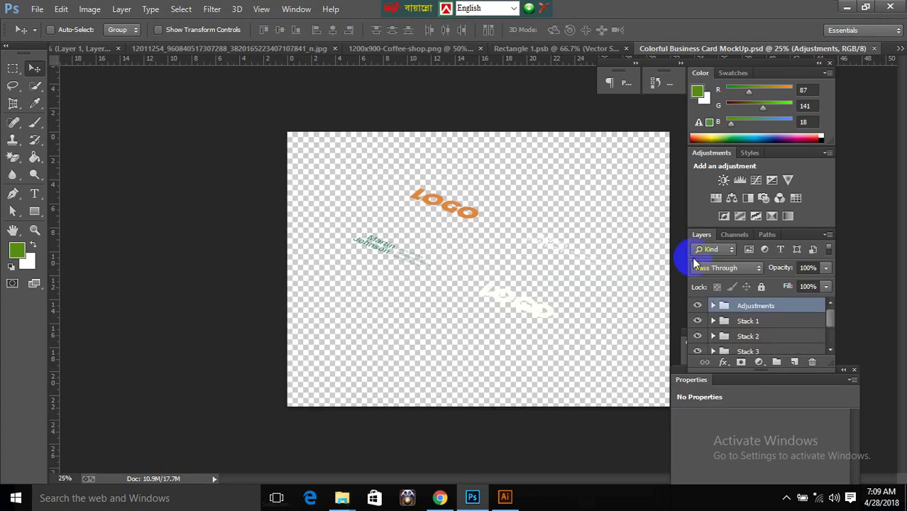
# Step: Float and enlarge the Layers panel, expanding then collapsing the Stack 1 group to review it
pyautogui.moveTo(707, 236); pyautogui.dragTo(456, 136)
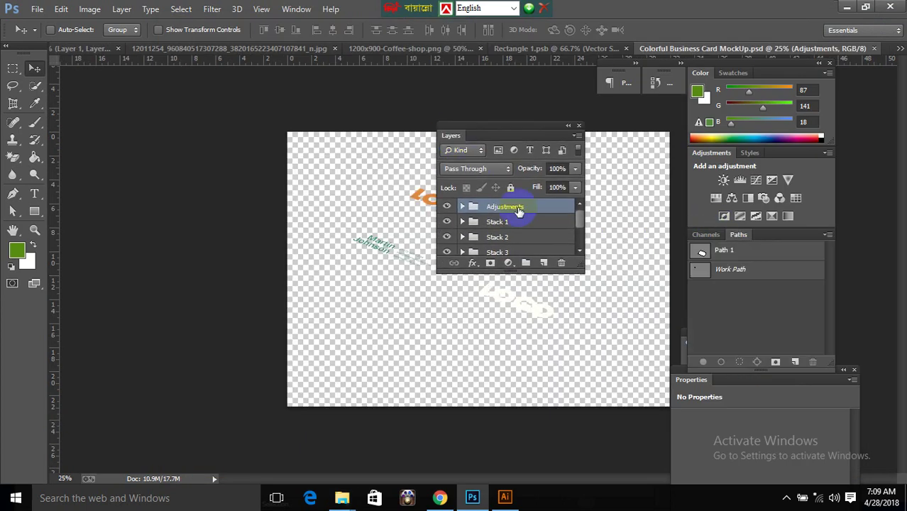
pyautogui.moveTo(588, 265)
pyautogui.mouseDown()
pyautogui.moveTo(579, 272)
pyautogui.moveTo(613, 404)
pyautogui.mouseUp()
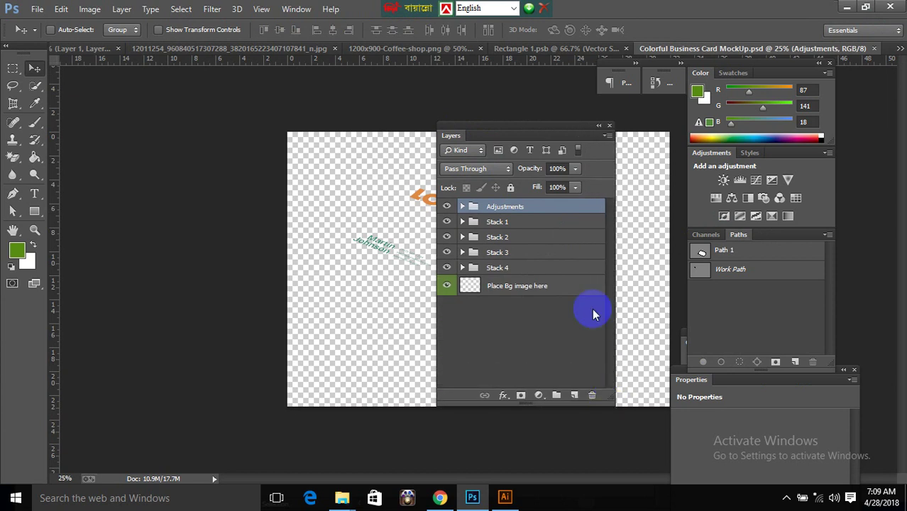
pyautogui.click(463, 222)
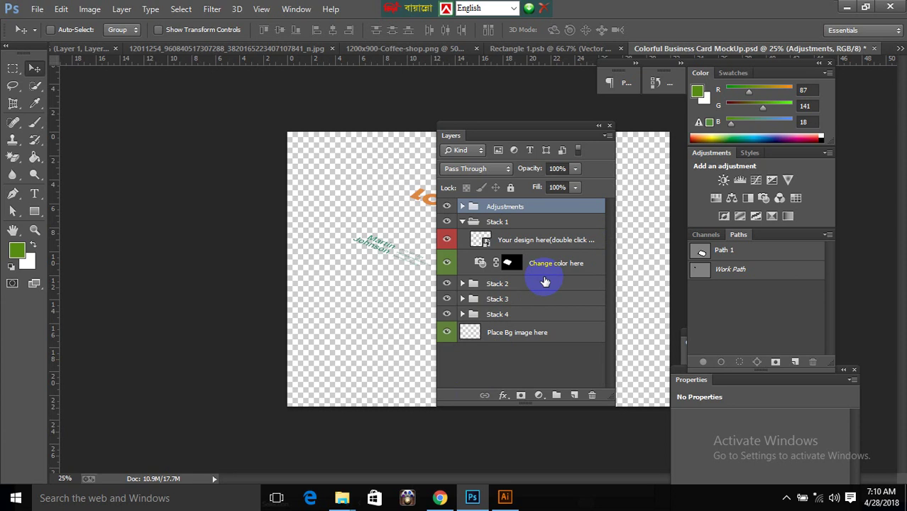
pyautogui.moveTo(489, 128); pyautogui.dragTo(544, 128)
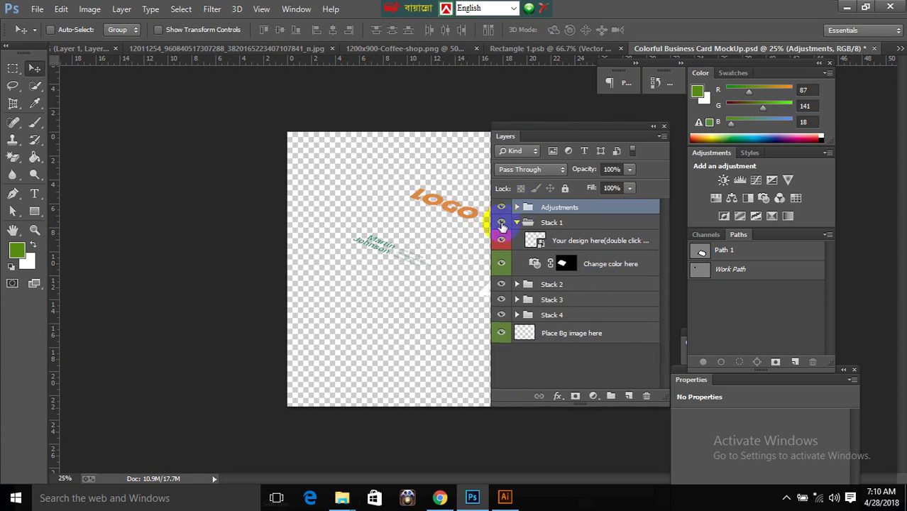
pyautogui.click(517, 222)
pyautogui.moveTo(342, 497)
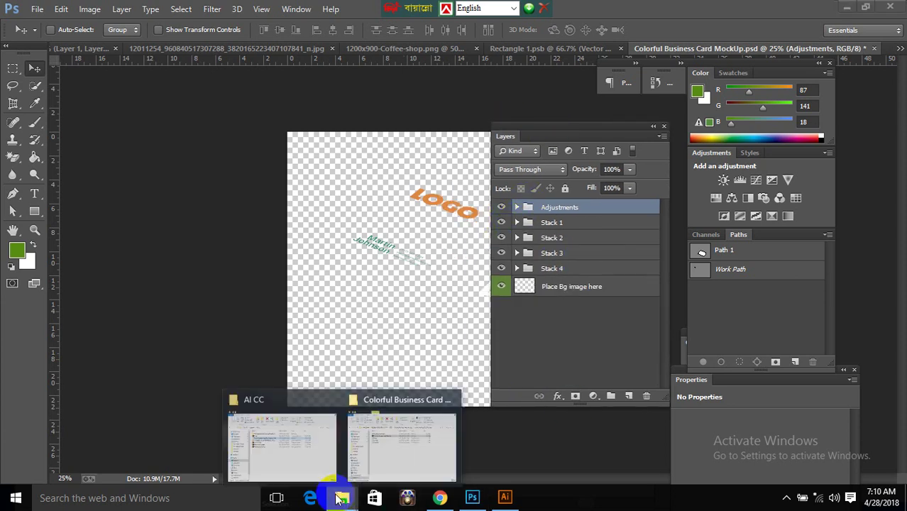
# Step: Browse into the Letterpress-Business-Cards-MockUp folder and preview its first mockup image
pyautogui.click(376, 401)
pyautogui.click(224, 129)
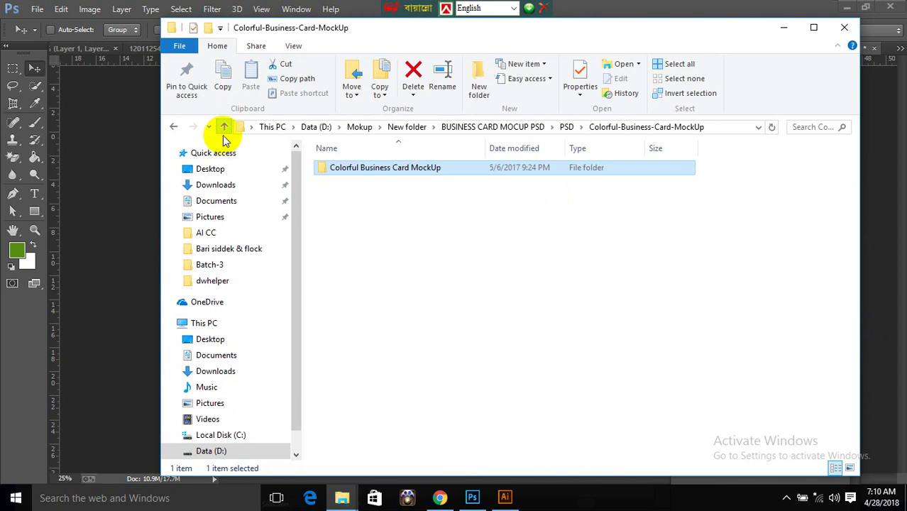
pyautogui.click(224, 127)
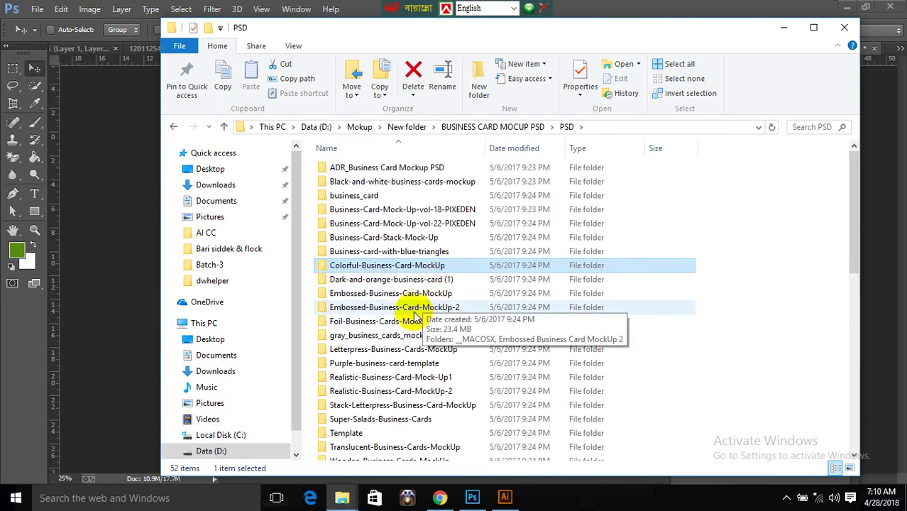
pyautogui.doubleClick(385, 349)
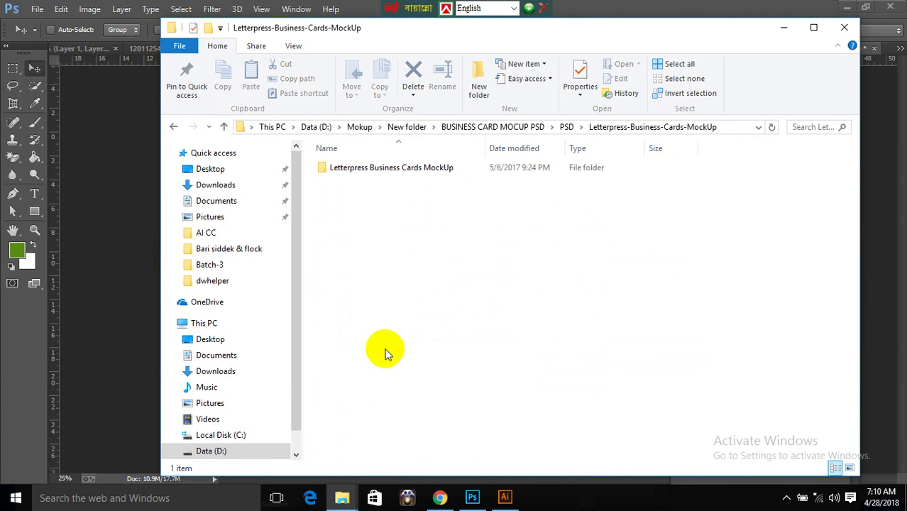
pyautogui.doubleClick(381, 170)
pyautogui.doubleClick(370, 173)
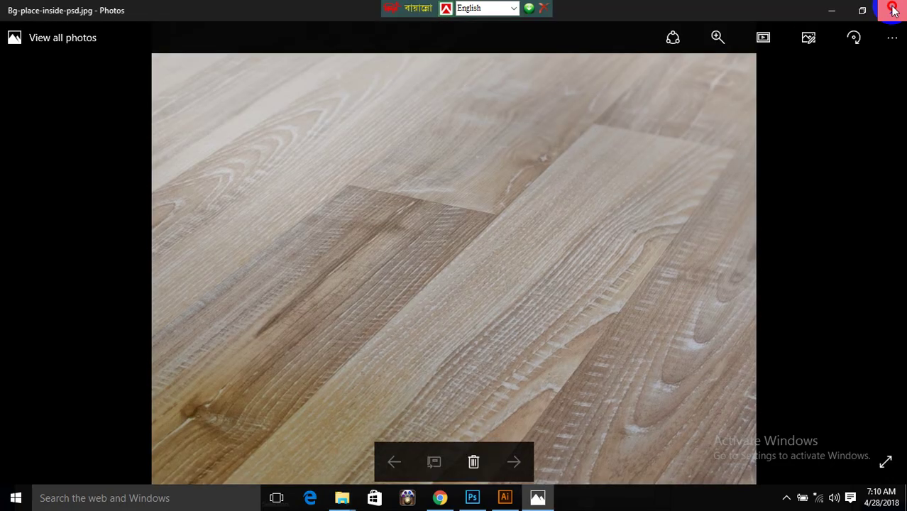
pyautogui.click(892, 10)
# Step: Preview the 1015 business card image in the Purple-business-card-template folder
pyautogui.click(224, 126)
pyautogui.click(224, 126)
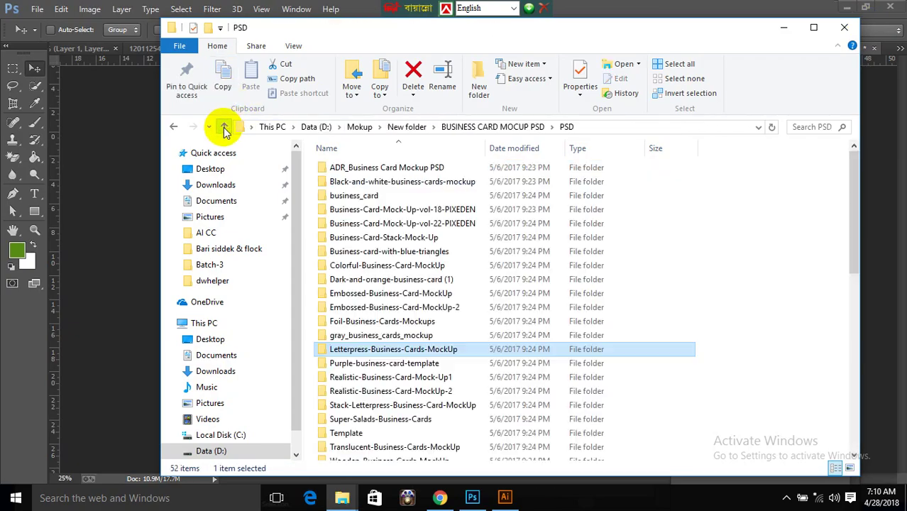
pyautogui.doubleClick(376, 364)
pyautogui.doubleClick(338, 167)
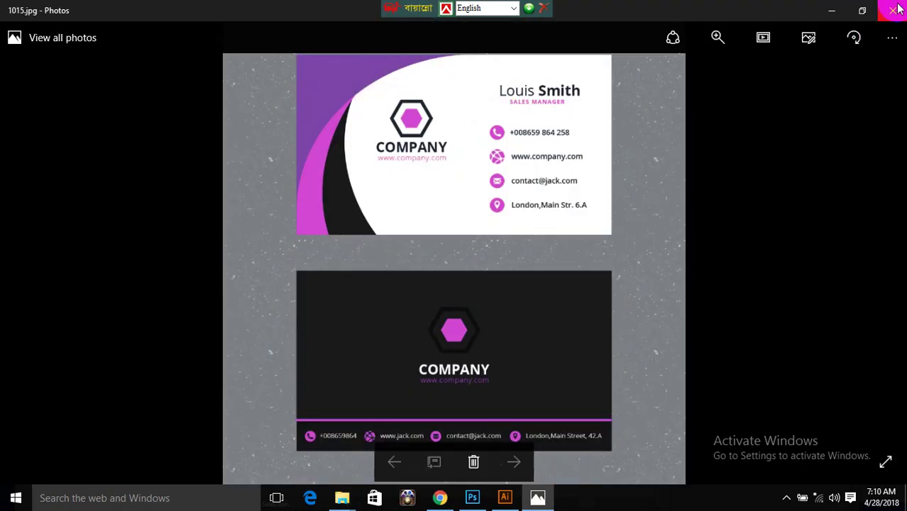
pyautogui.click(898, 9)
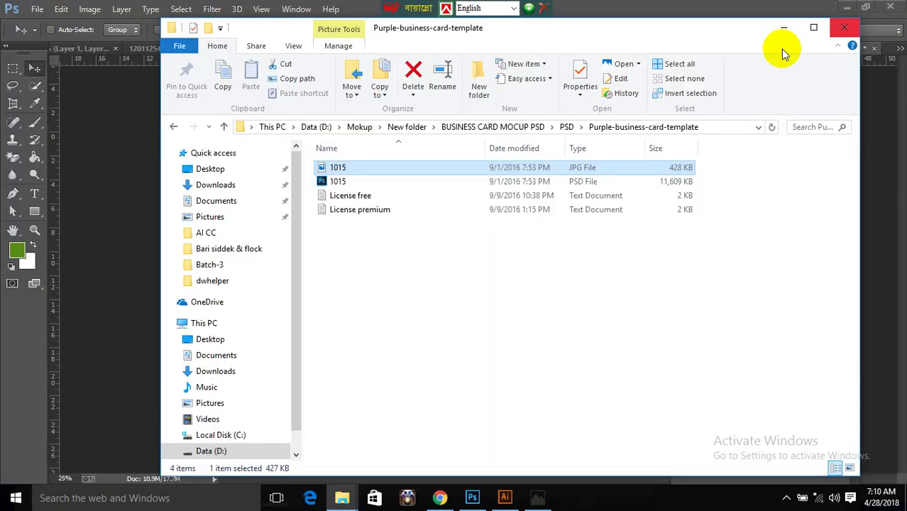
# Step: Preview Bg-place-inside-PSD in the Translucent-Business-Cards-MockUp folder, then open its mockup PSD in Photoshop
pyautogui.click(224, 126)
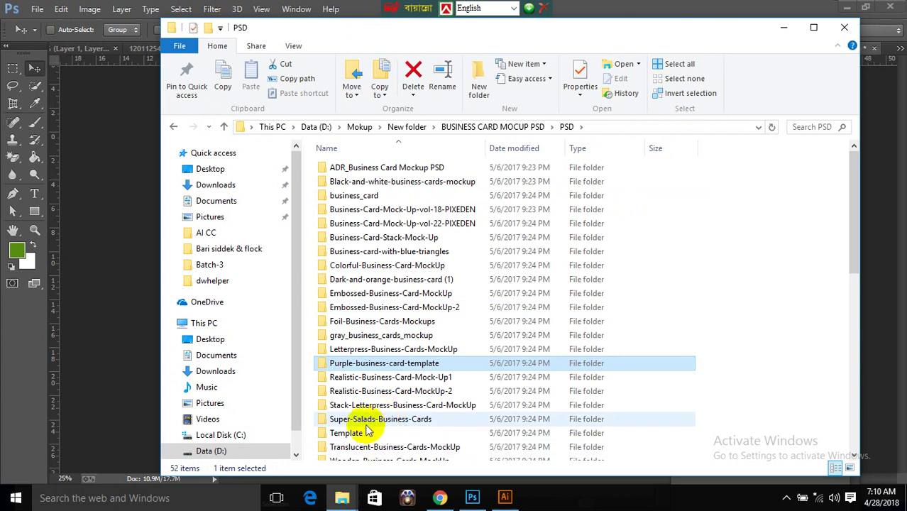
pyautogui.scroll(-2, 390, 415)
pyautogui.doubleClick(384, 369)
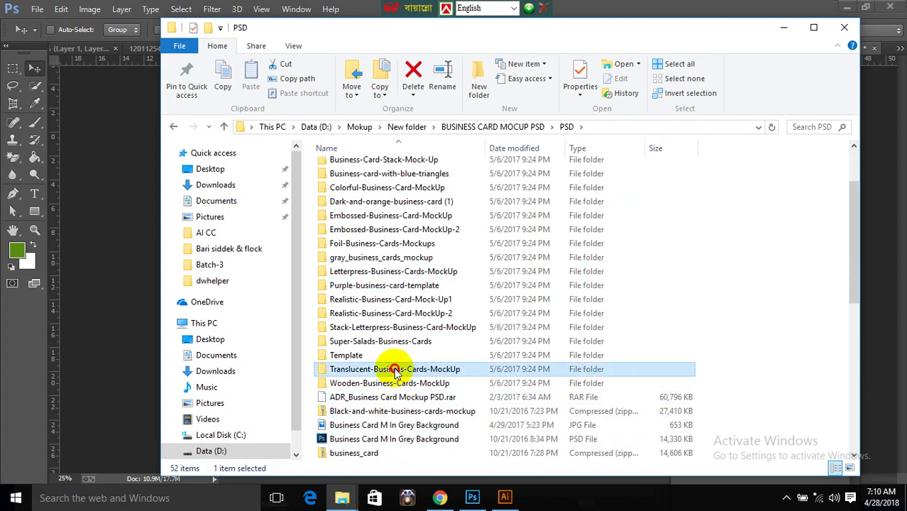
pyautogui.click(376, 171)
pyautogui.doubleClick(376, 171)
pyautogui.doubleClick(369, 168)
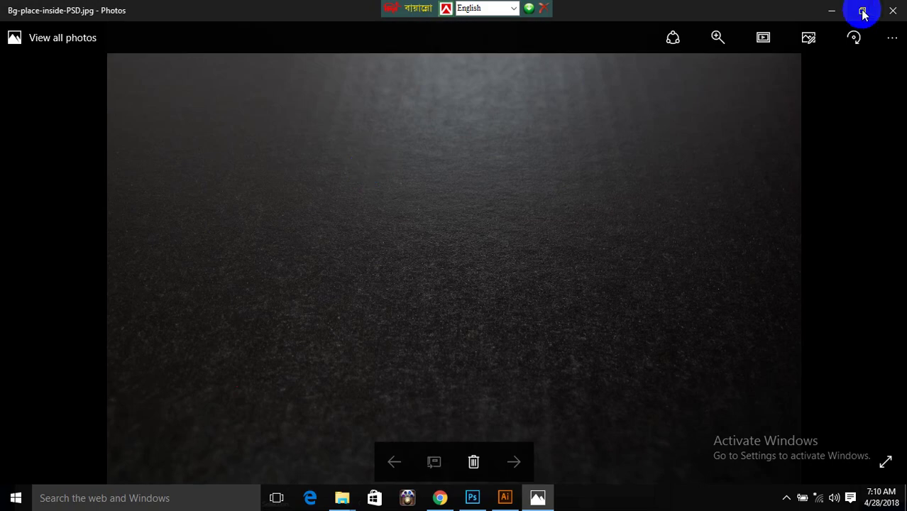
pyautogui.click(893, 9)
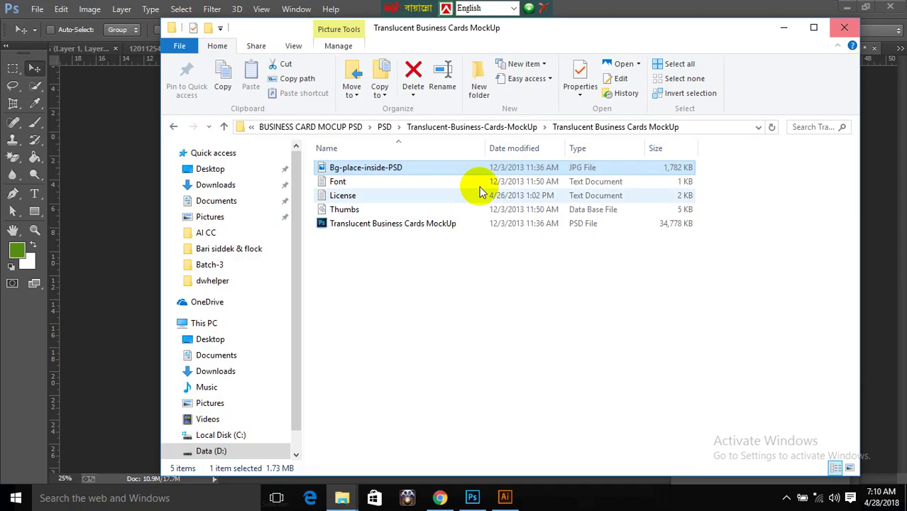
pyautogui.click(363, 225)
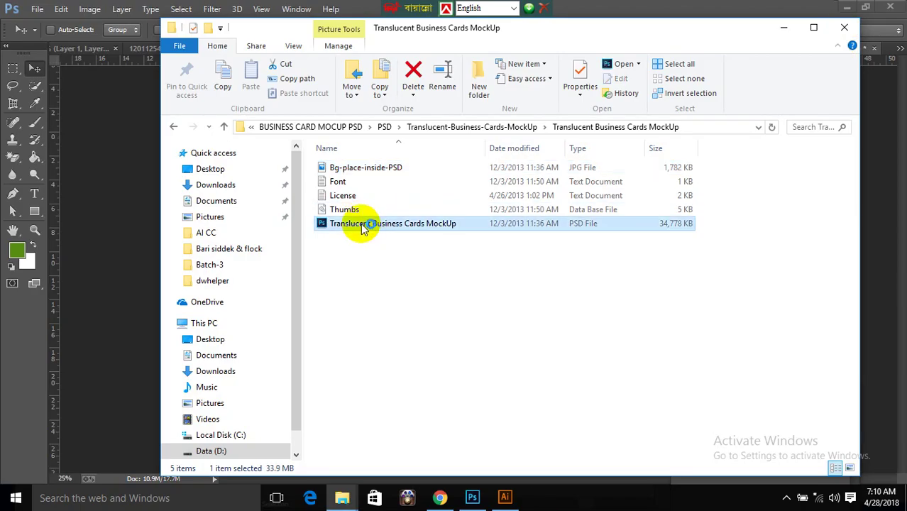
pyautogui.doubleClick(363, 225)
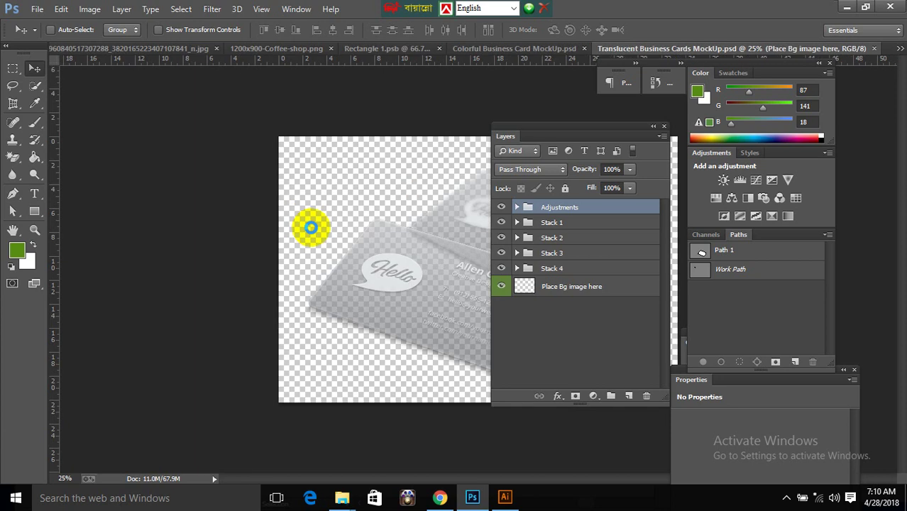
# Step: Move the Layers panel aside and close Translucent Business Cards MockUp.psd
pyautogui.moveTo(548, 136); pyautogui.dragTo(590, 171)
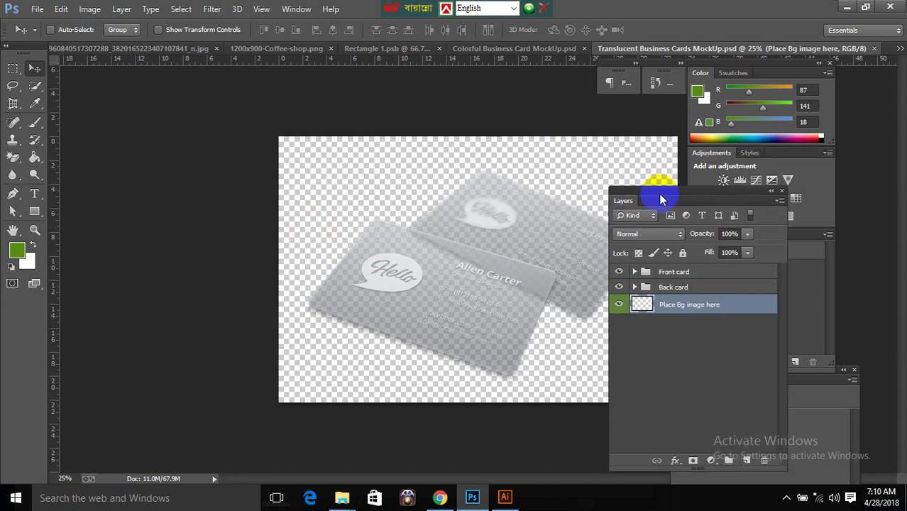
pyautogui.click(874, 49)
pyautogui.moveTo(341, 497)
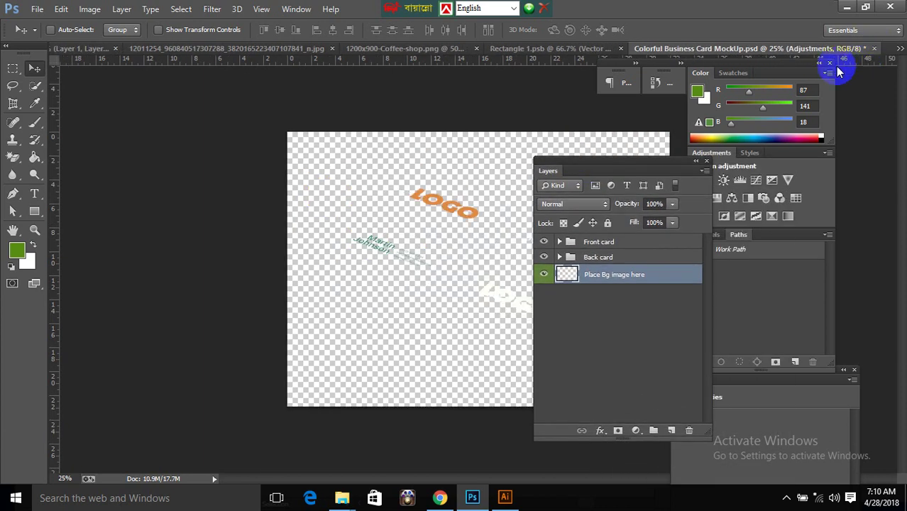
# Step: Preview the sample cards image in the Black-and-white-business-cards-mockup folder and select black_and_white_business_cards PSD
pyautogui.click(356, 458)
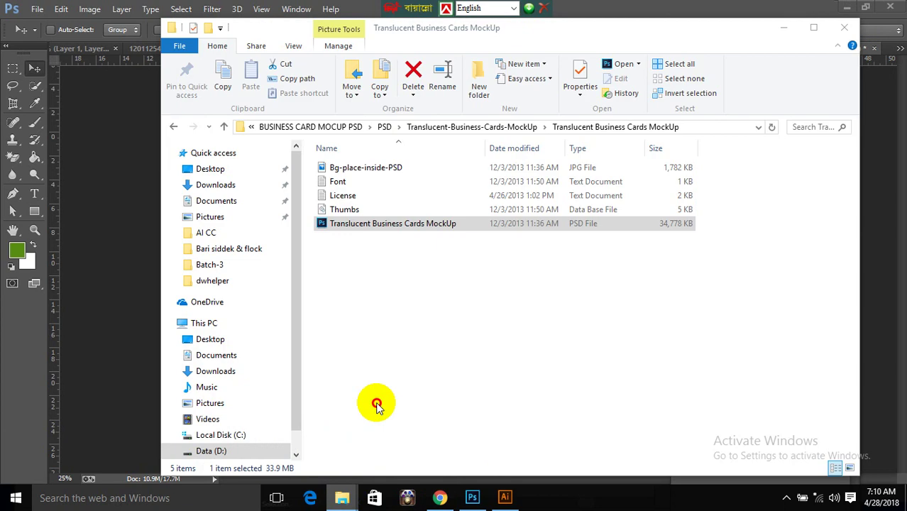
pyautogui.click(221, 125)
pyautogui.click(221, 125)
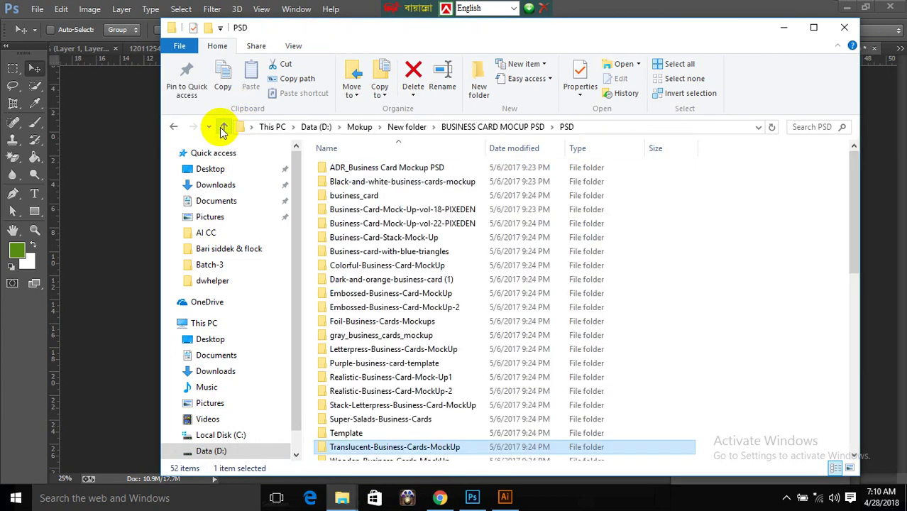
pyautogui.doubleClick(374, 181)
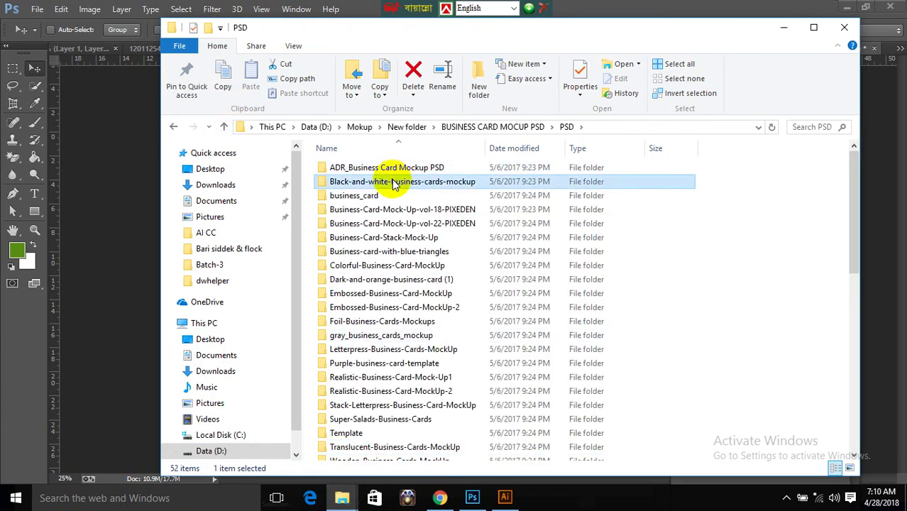
pyautogui.doubleClick(372, 173)
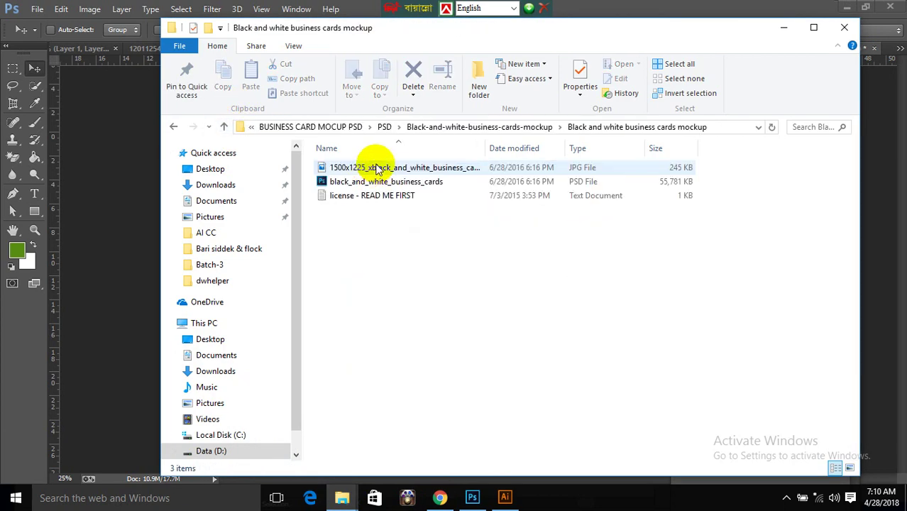
pyautogui.doubleClick(373, 174)
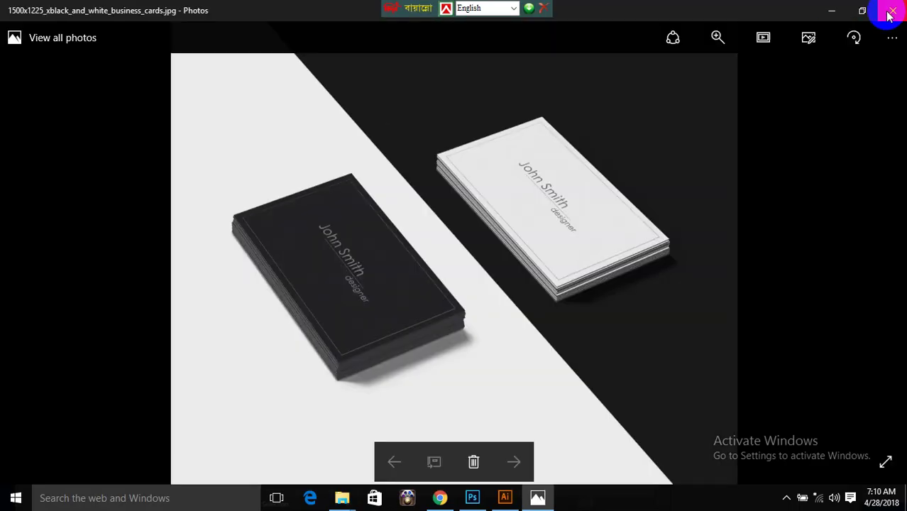
pyautogui.click(894, 10)
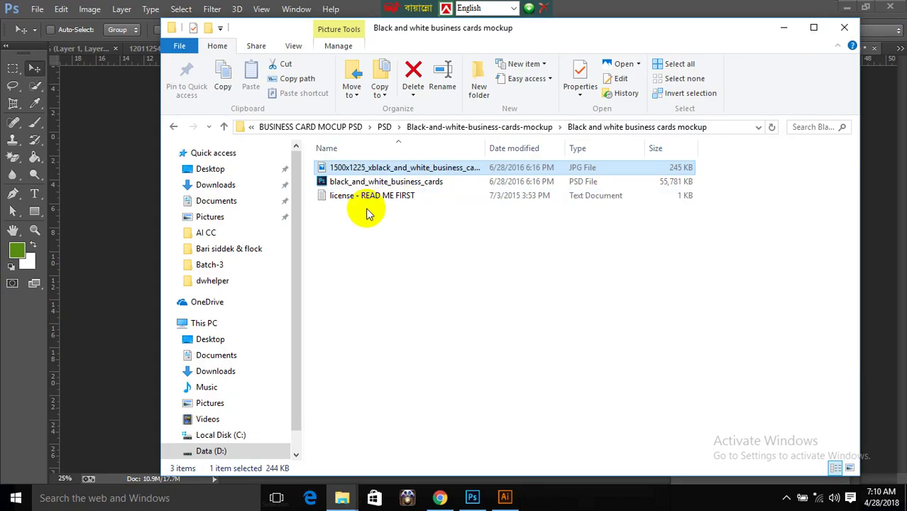
pyautogui.click(415, 183)
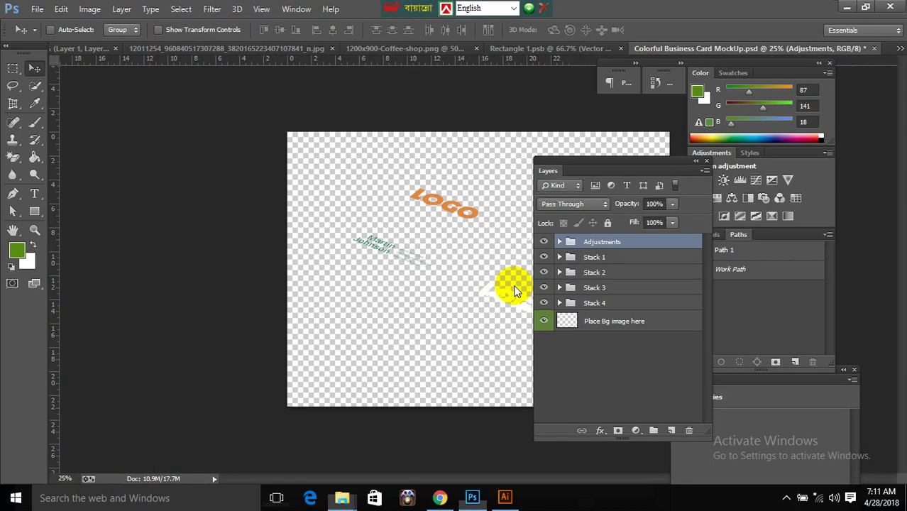
# Step: Open black_and_white_business_cards.psd and move the Layers panel to uncover the canvas
pyautogui.click(495, 303)
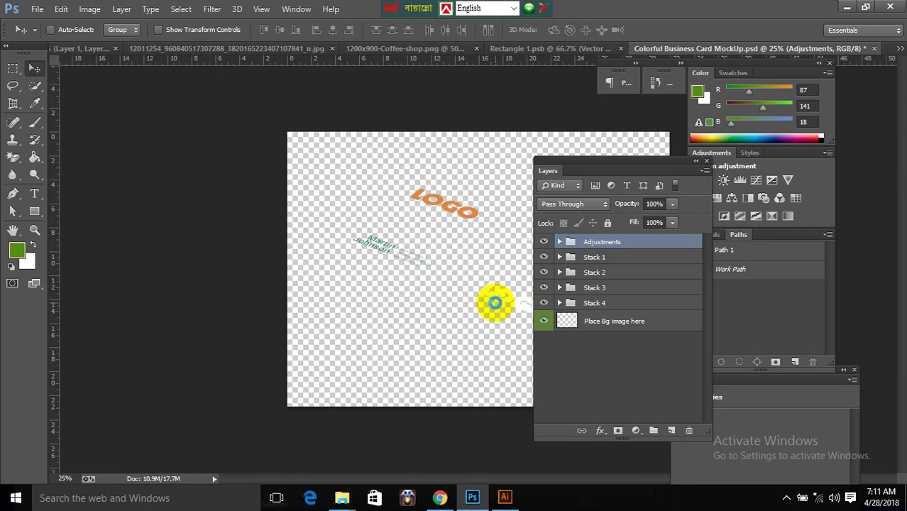
pyautogui.moveTo(494, 303)
pyautogui.mouseDown()
pyautogui.moveTo(441, 269)
pyautogui.moveTo(424, 245)
pyautogui.mouseUp()
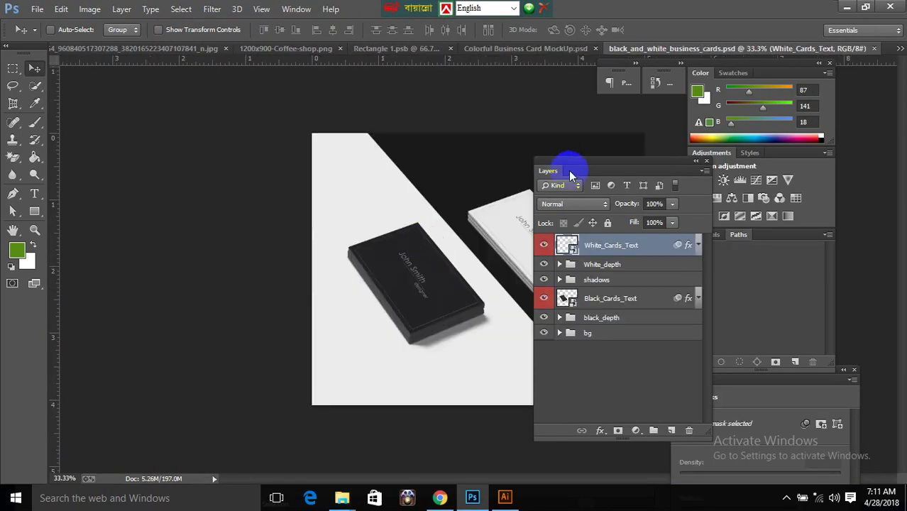
pyautogui.moveTo(570, 170); pyautogui.dragTo(631, 152)
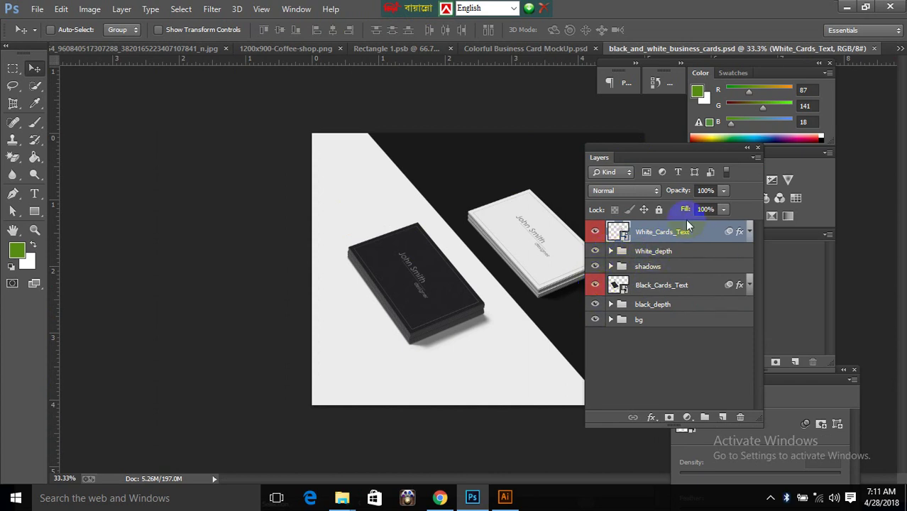
pyautogui.keyDown('ctrl'); pyautogui.click(617, 284); pyautogui.keyUp('ctrl')
pyautogui.keyDown('ctrl'); pyautogui.click(619, 232); pyautogui.keyUp('ctrl')
pyautogui.click(534, 240)
# Step: Open the Black_Cards_Text smart object and paste the copied card design as a Smart Object
pyautogui.keyDown('ctrl'); pyautogui.click(617, 231); pyautogui.keyUp('ctrl')
pyautogui.keyDown('ctrl'); pyautogui.click(622, 290); pyautogui.keyUp('ctrl')
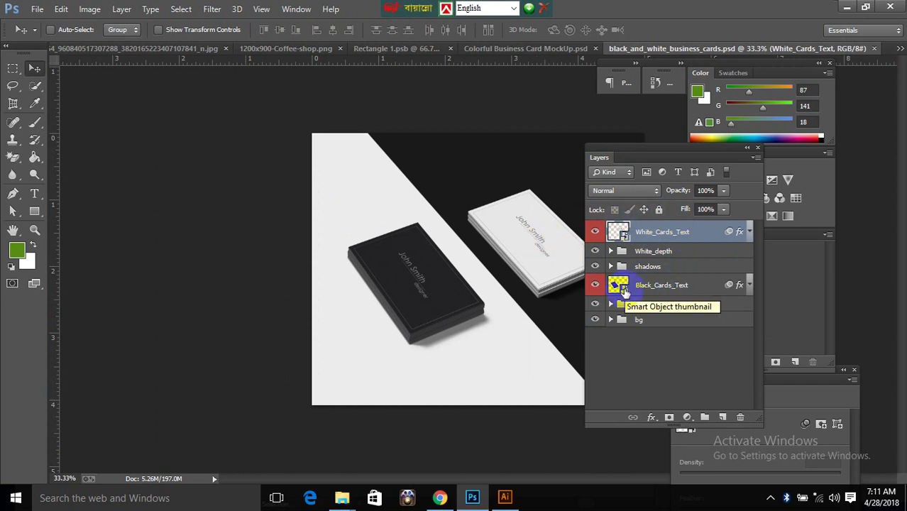
pyautogui.doubleClick(622, 290)
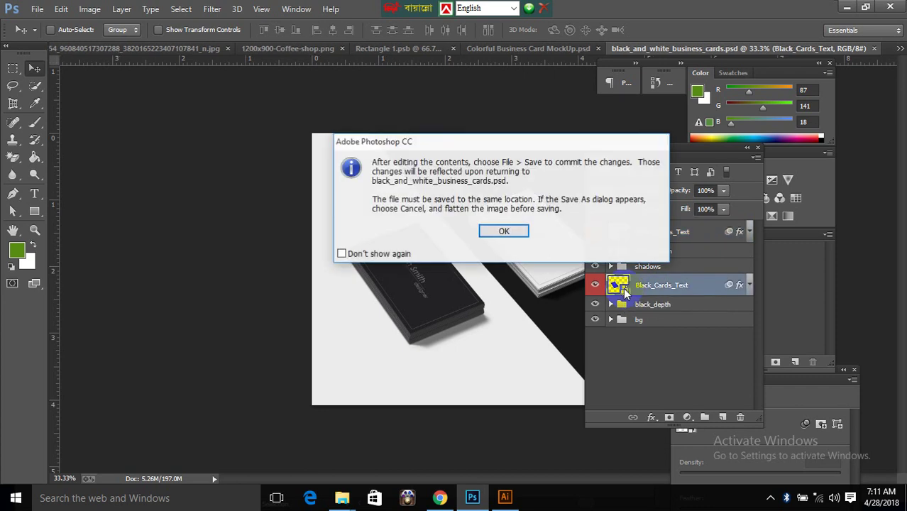
pyautogui.click(512, 231)
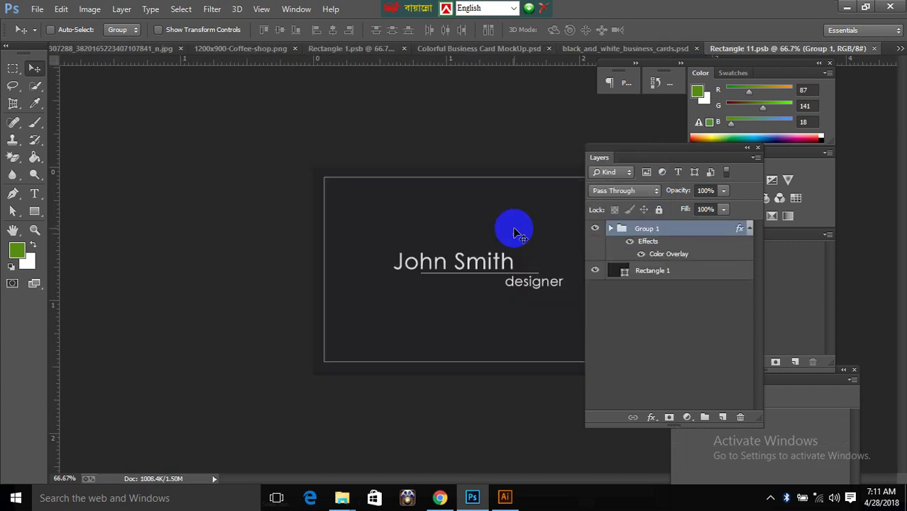
pyautogui.moveTo(634, 151); pyautogui.dragTo(766, 165)
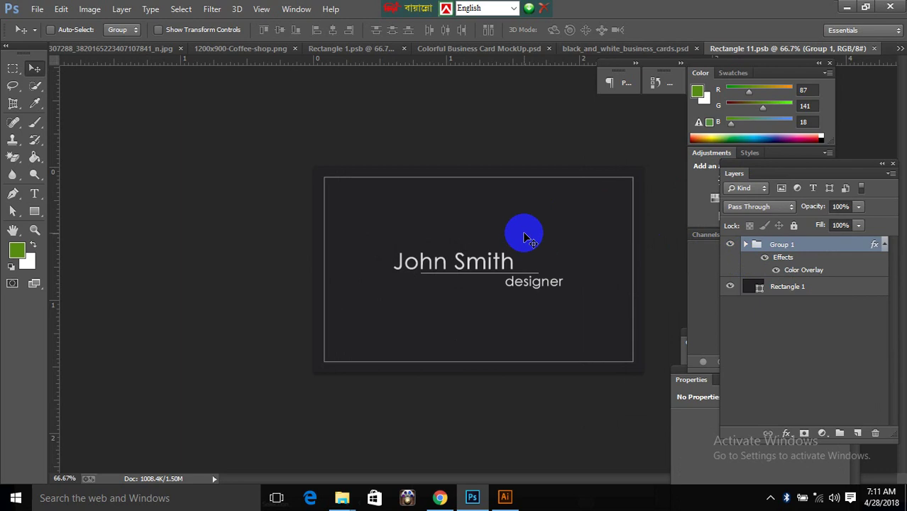
pyautogui.hotkey('ctrl', 'v')
pyautogui.click(508, 159)
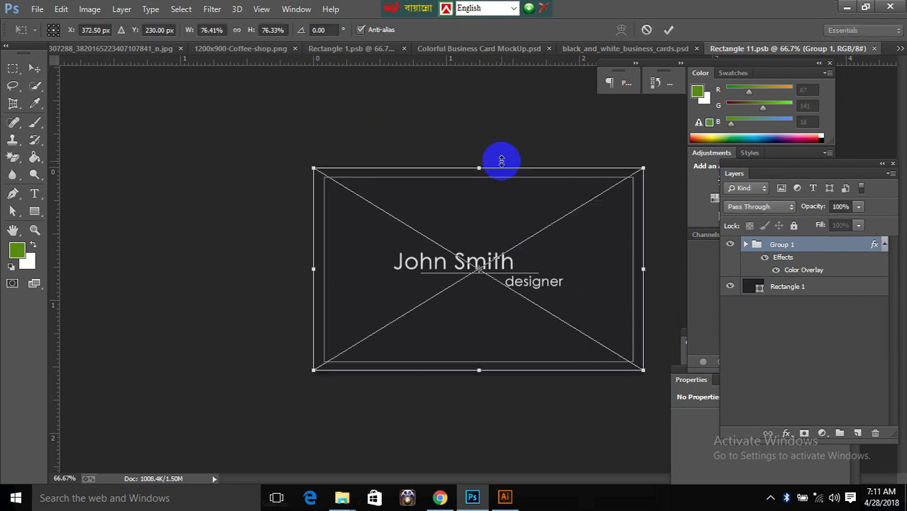
# Step: Commit the pasted design, hide Group 1 and Rectangle 1, and save the smart object
pyautogui.press('Return')
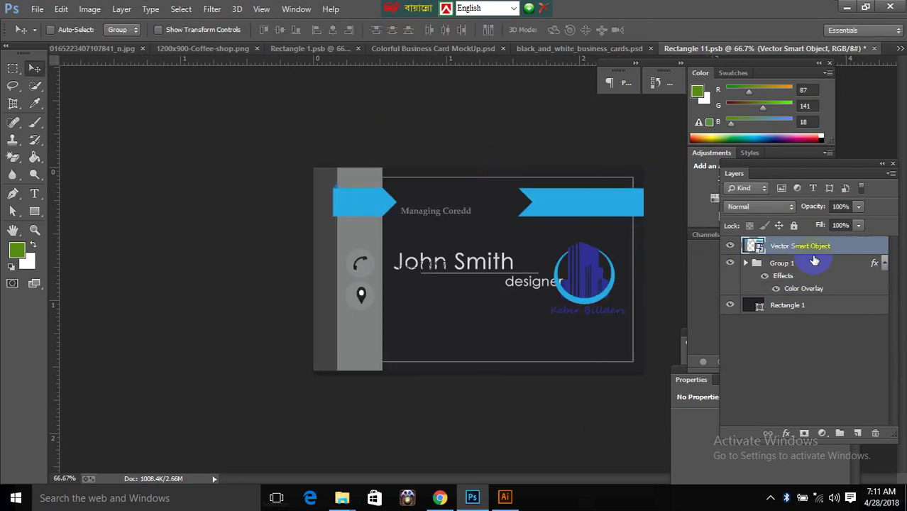
pyautogui.click(729, 263)
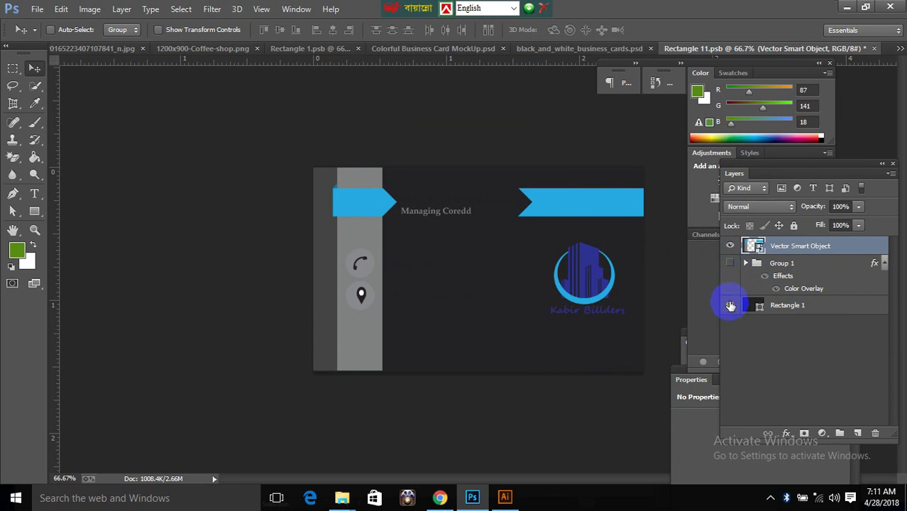
pyautogui.click(730, 305)
pyautogui.hotkey('ctrl', 's')
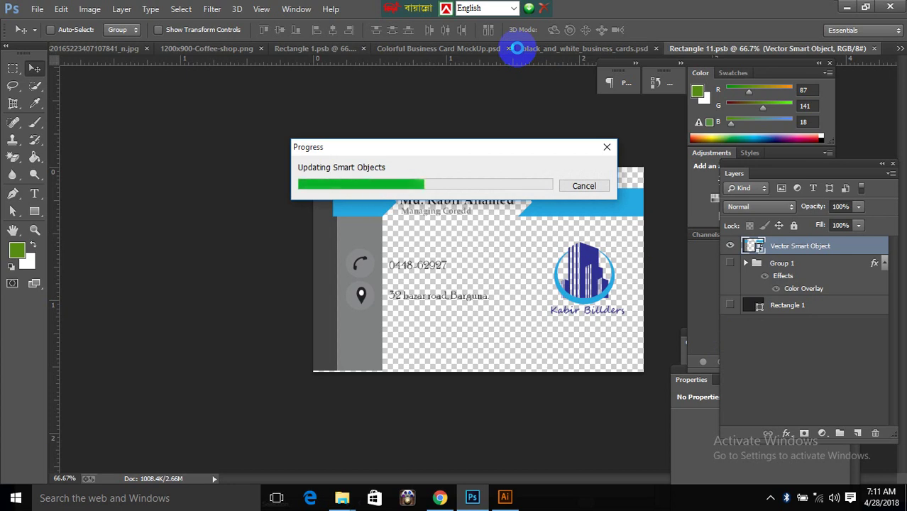
pyautogui.click(526, 49)
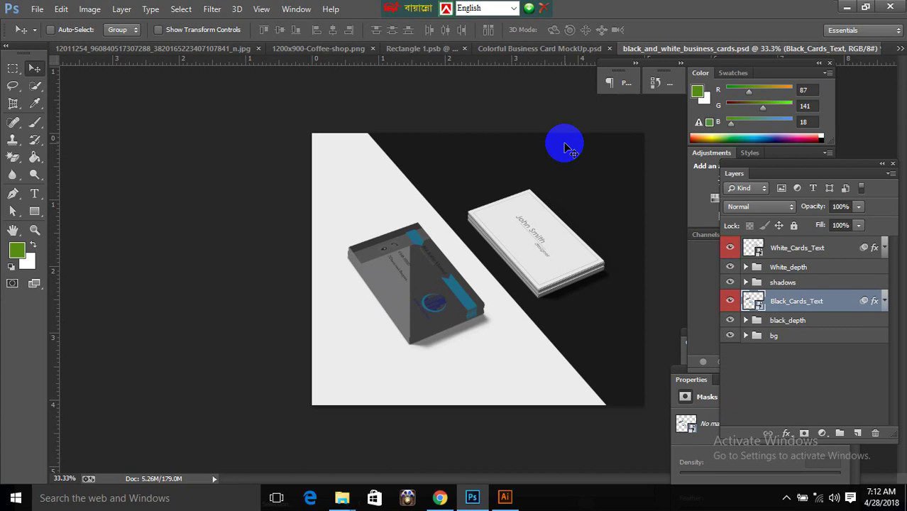
pyautogui.click(440, 498)
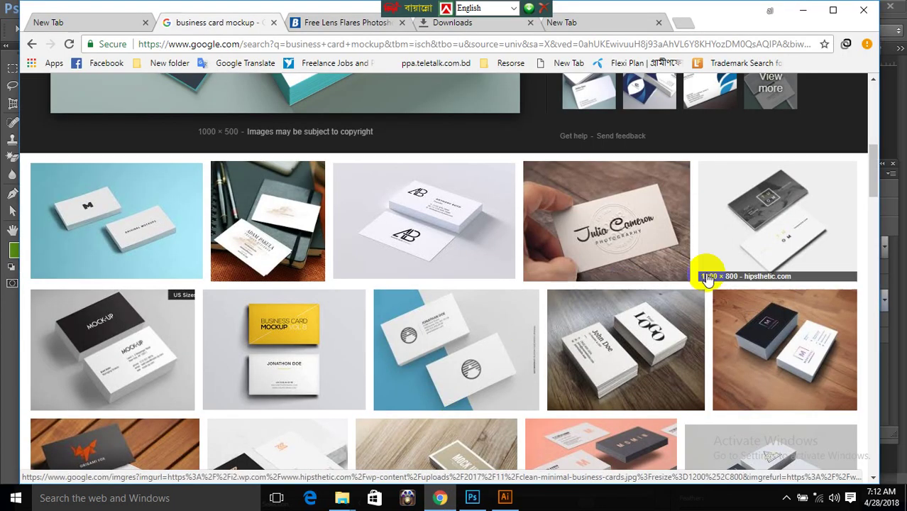
pyautogui.scroll(-3, 738, 303)
pyautogui.scroll(-4, 738, 310)
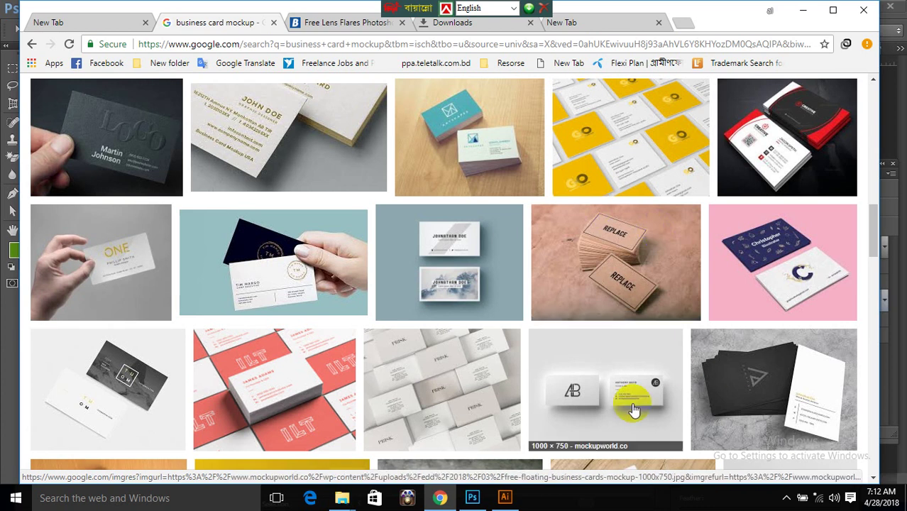
pyautogui.click(471, 498)
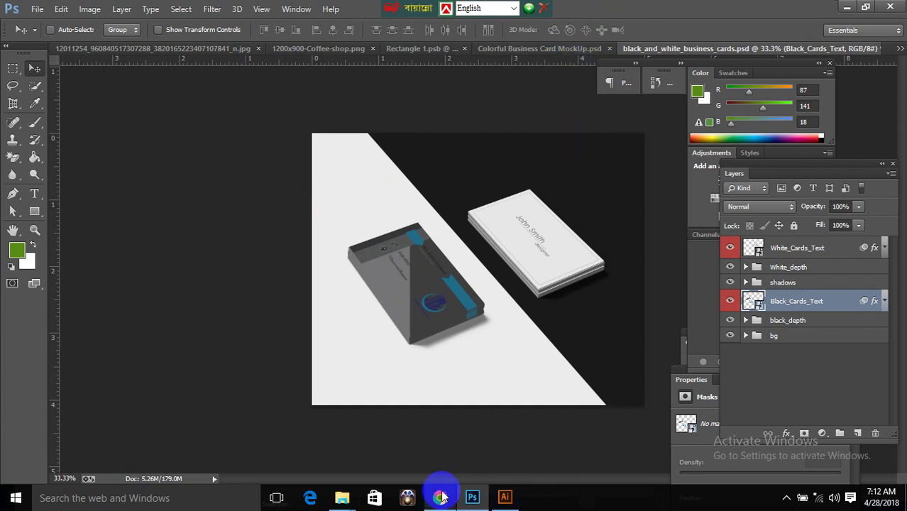
# Step: Switch to the 1200x900-Coffee-shop.png document showing the fitted card design
pyautogui.click(302, 51)
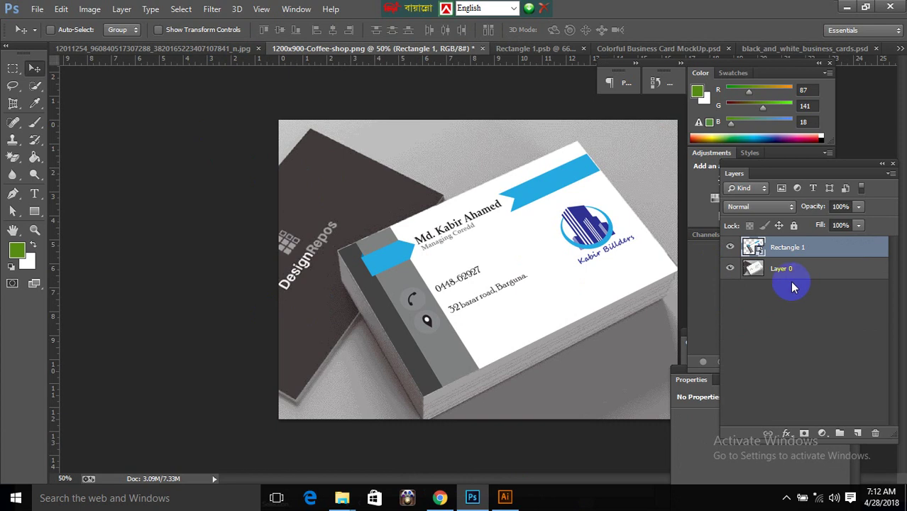
pyautogui.moveTo(780, 281); pyautogui.dragTo(772, 279)
pyautogui.moveTo(773, 278); pyautogui.dragTo(770, 281)
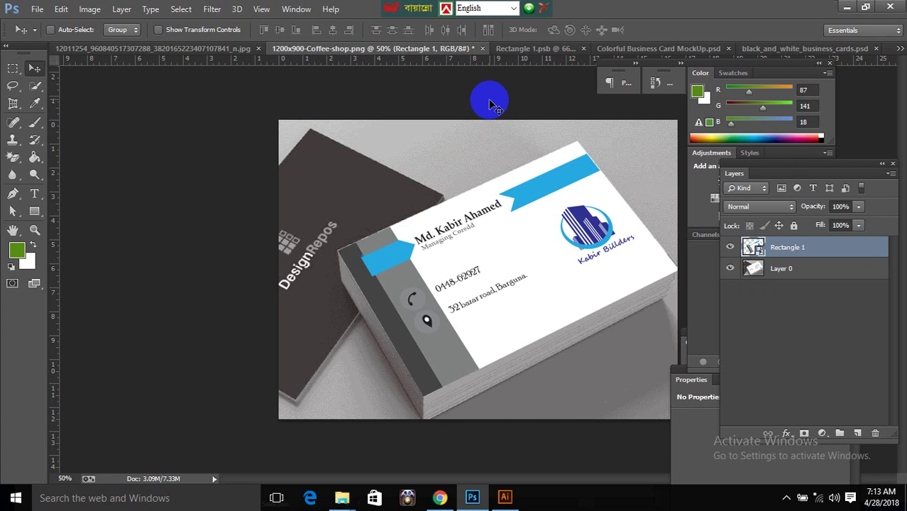
# Step: Close the coffee-shop and colorful business card mockups without saving
pyautogui.click(482, 49)
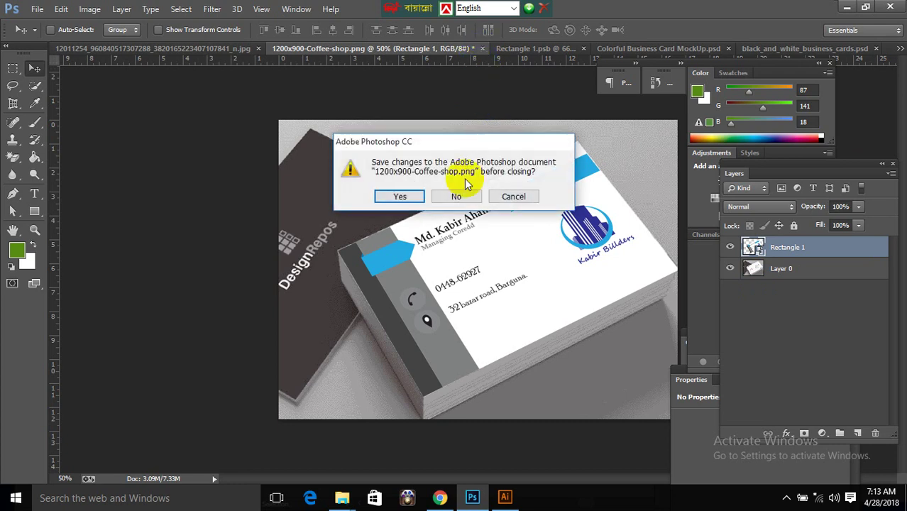
pyautogui.click(465, 197)
pyautogui.click(512, 49)
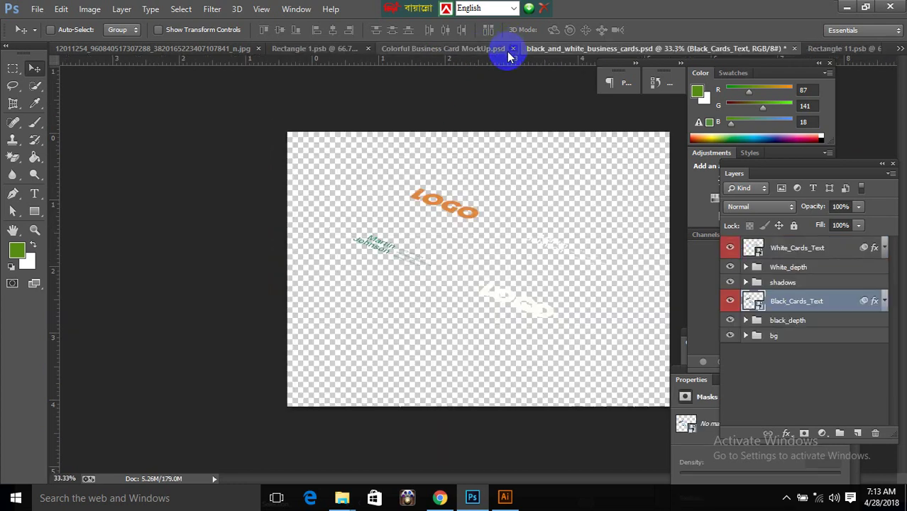
pyautogui.click(460, 197)
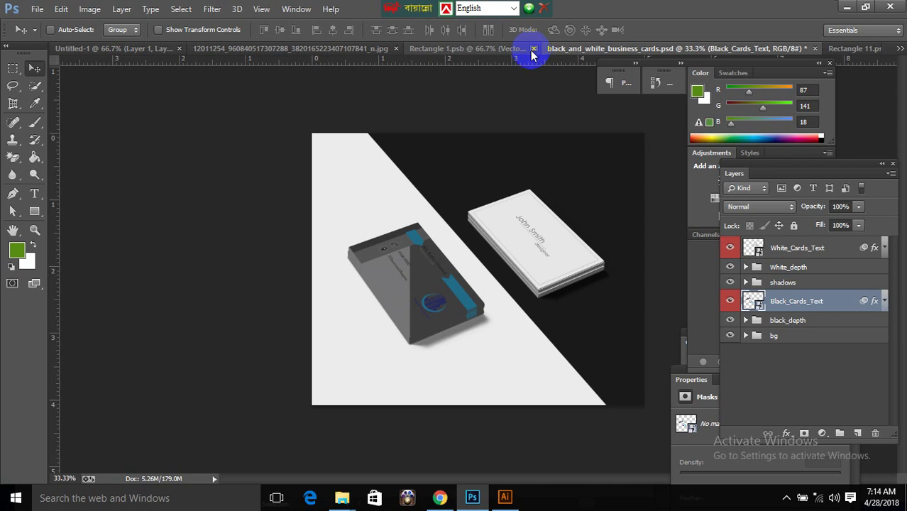
# Step: Close the black-and-white business cards mockup unsaved, plus Rectangle 1.psb and Rectangle 11.psb
pyautogui.click(532, 49)
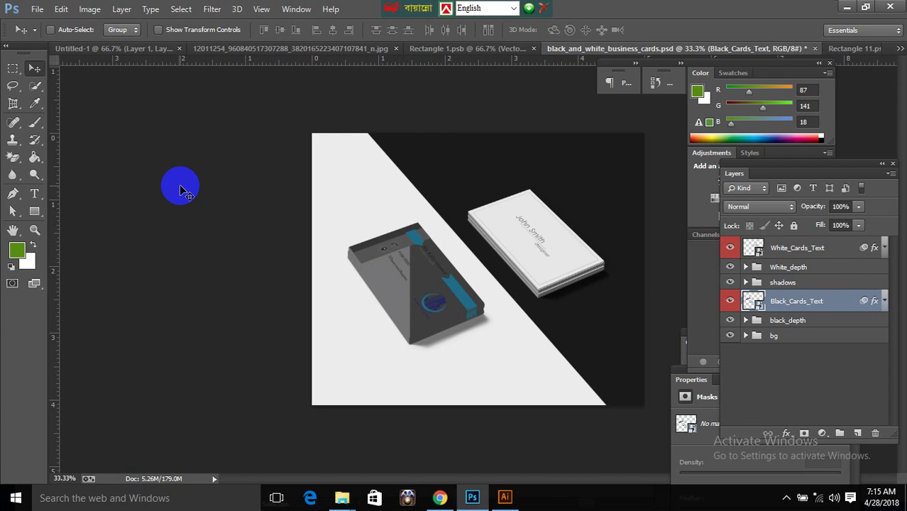
pyautogui.click(815, 48)
pyautogui.click(458, 201)
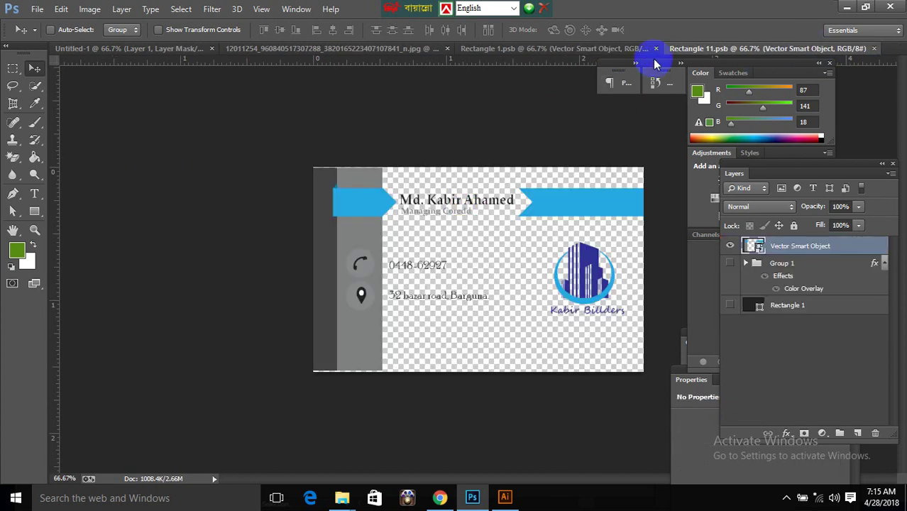
pyautogui.click(656, 48)
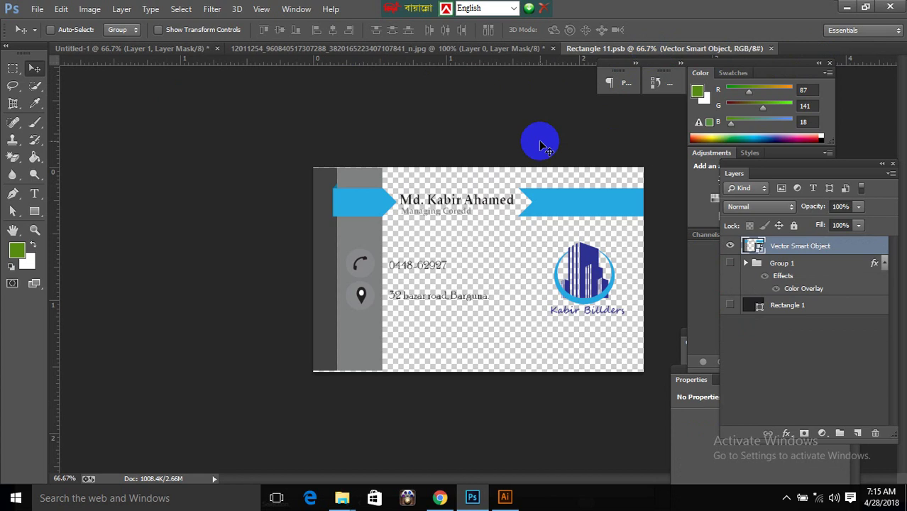
pyautogui.click(770, 48)
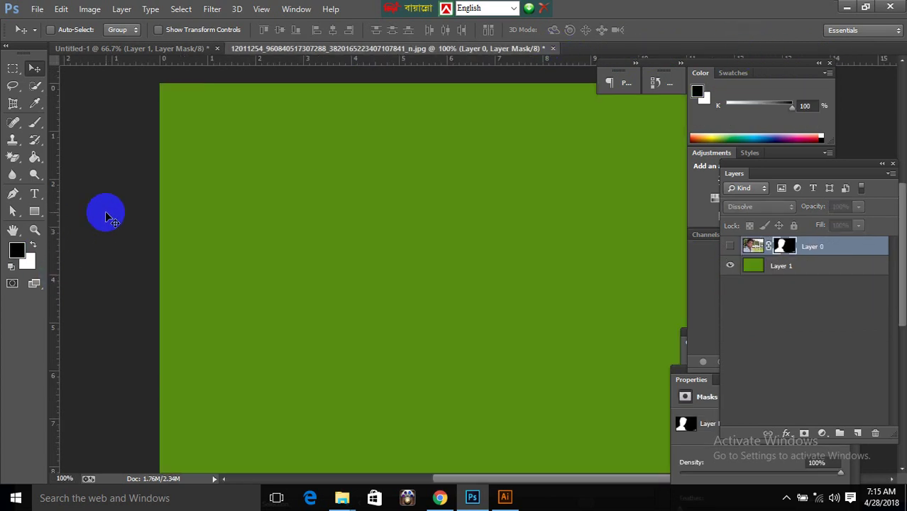
# Step: Delete Layer 0's layer mask and turn on Layer 0's visibility
pyautogui.click(36, 213)
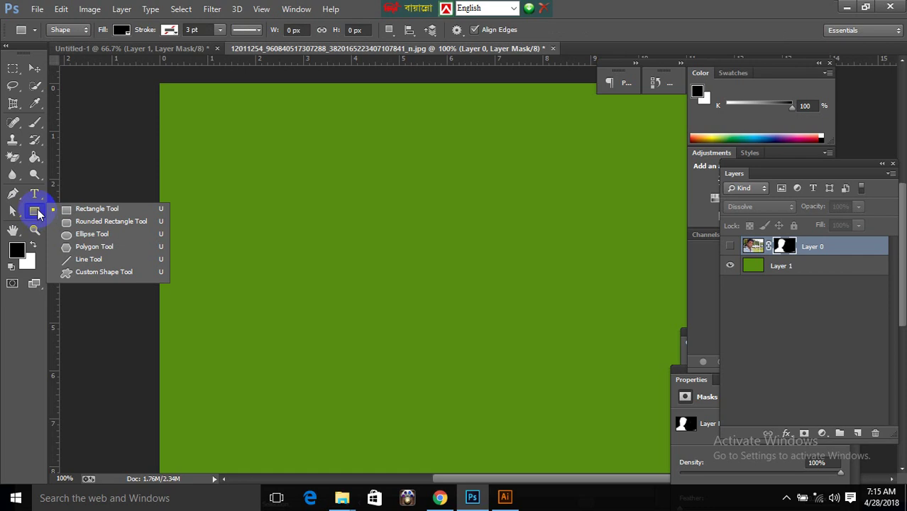
pyautogui.click(37, 213)
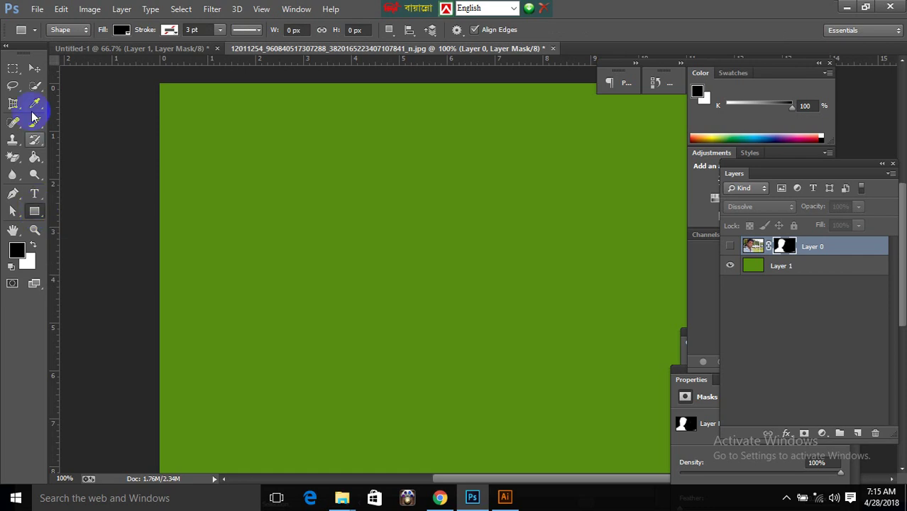
pyautogui.click(39, 11)
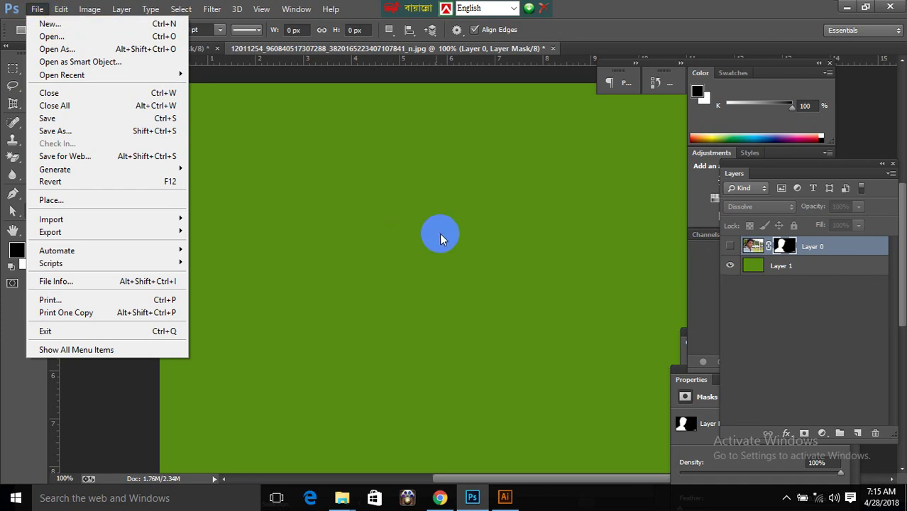
pyautogui.click(850, 264)
pyautogui.rightClick(784, 247)
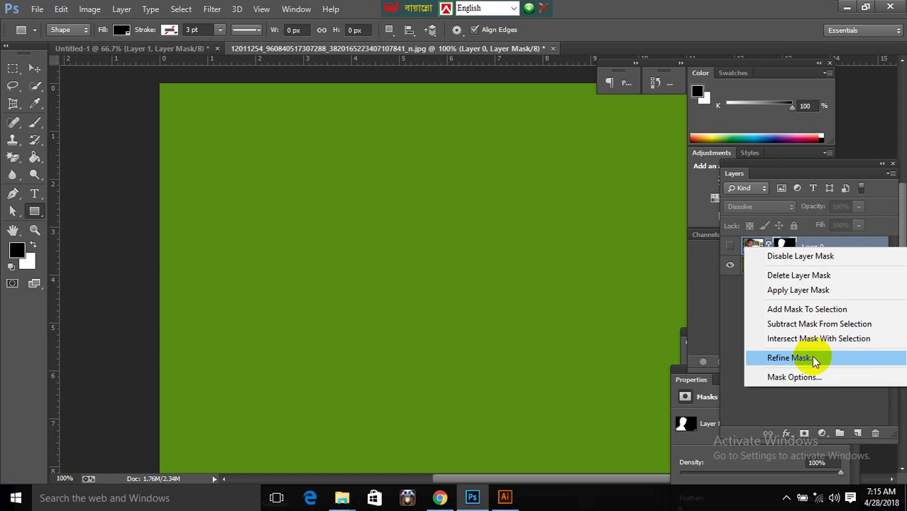
pyautogui.click(814, 276)
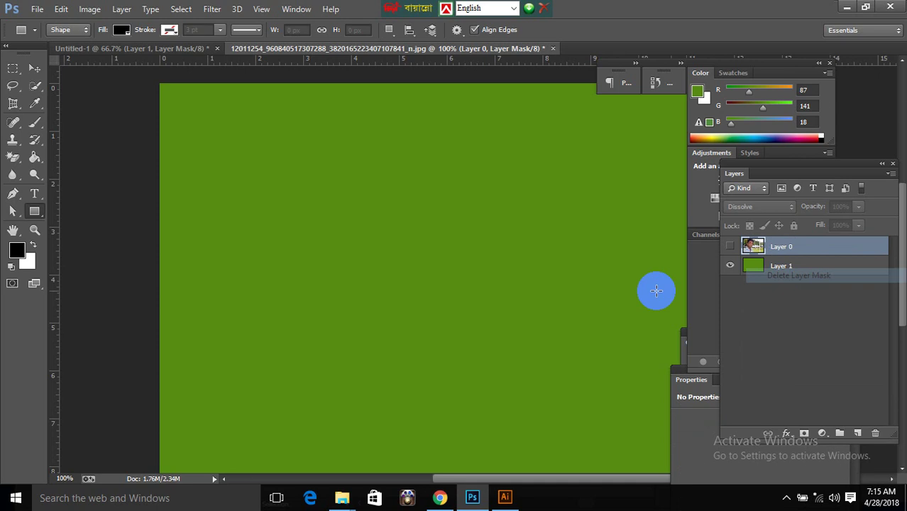
pyautogui.click(729, 246)
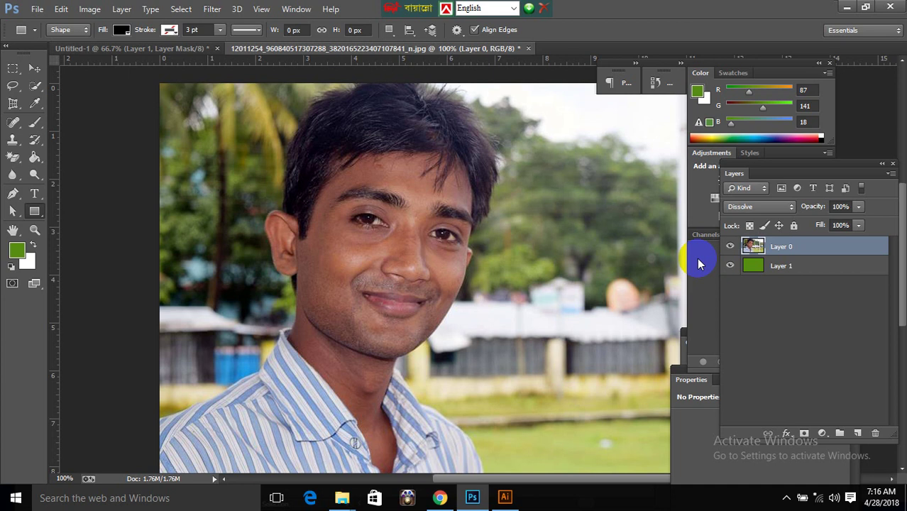
# Step: Zoom to 200% and lasso-select a freehand area along the right cheek and jawline
pyautogui.hotkey('ctrl', '+')
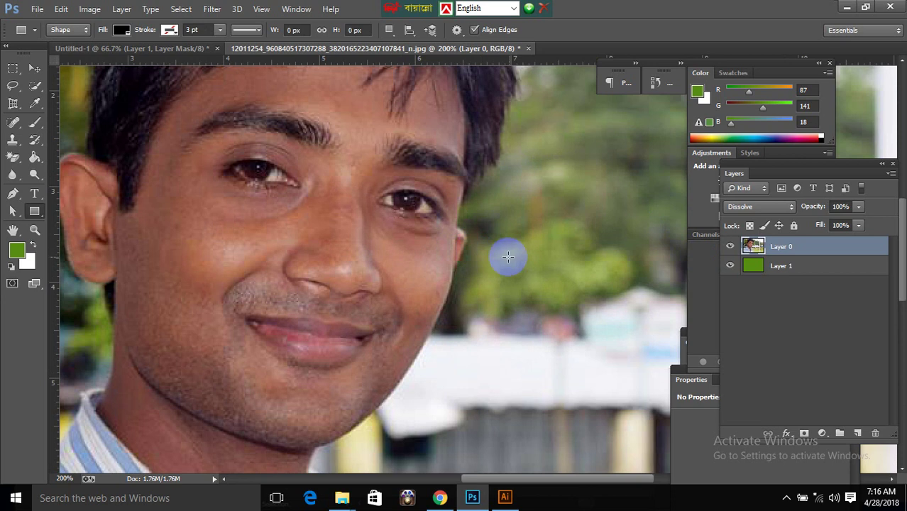
pyautogui.scroll(-1, 504, 258)
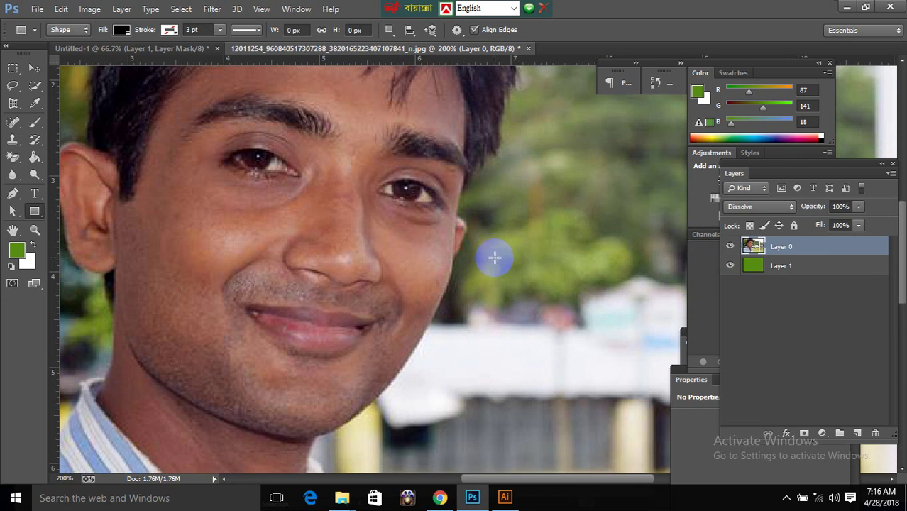
pyautogui.scroll(-2, 496, 257)
pyautogui.scroll(-1, 482, 259)
pyautogui.scroll(-1, 480, 259)
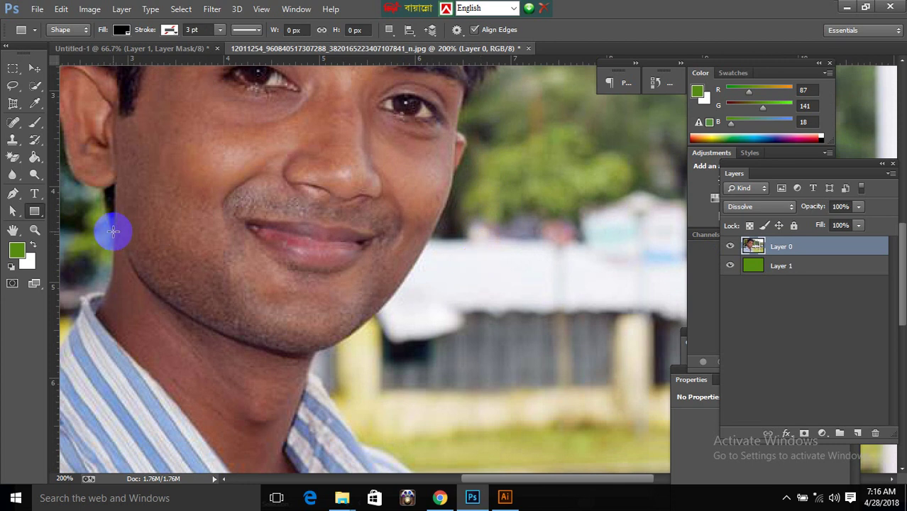
pyautogui.click(12, 85)
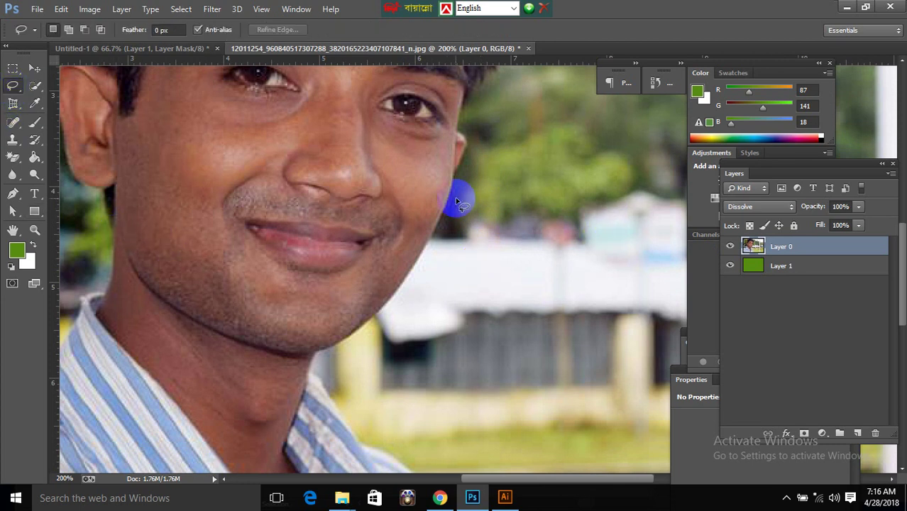
pyautogui.moveTo(438, 193)
pyautogui.mouseDown()
pyautogui.moveTo(379, 240)
pyautogui.moveTo(334, 327)
pyautogui.moveTo(410, 334)
pyautogui.moveTo(492, 211)
pyautogui.moveTo(470, 170)
pyautogui.moveTo(445, 188)
pyautogui.mouseUp()
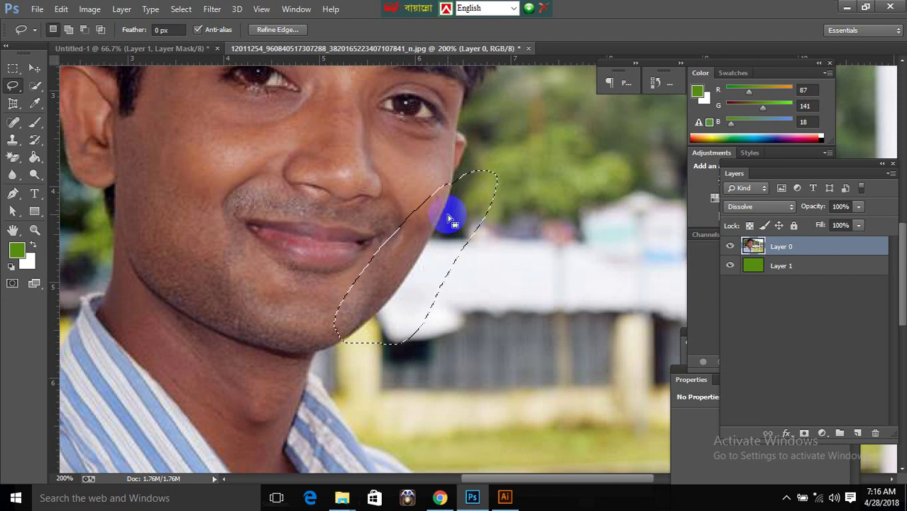
# Step: Start Free Transform on the lasso selection from its context menu
pyautogui.rightClick(448, 205)
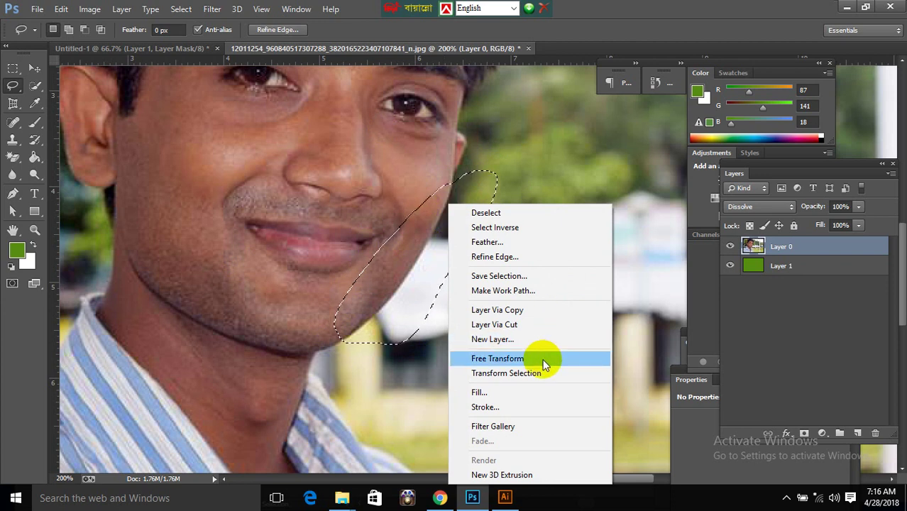
pyautogui.click(429, 264)
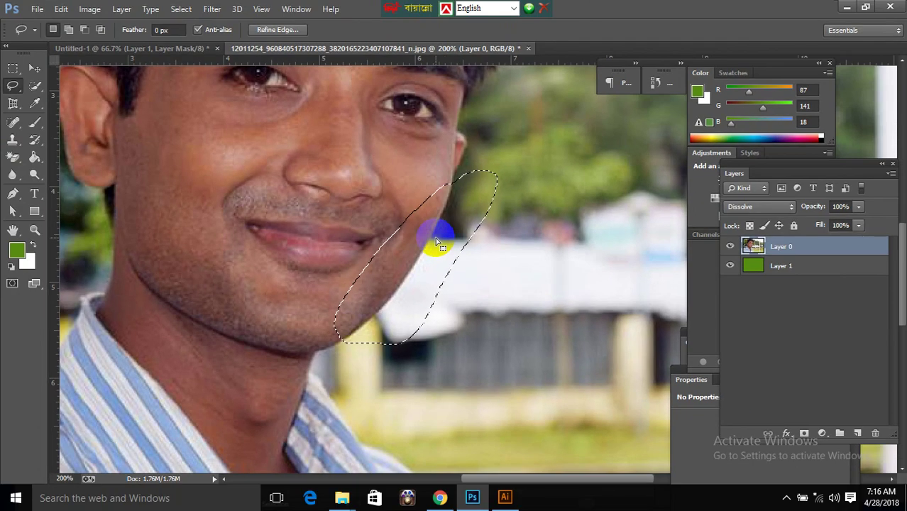
pyautogui.rightClick(436, 239)
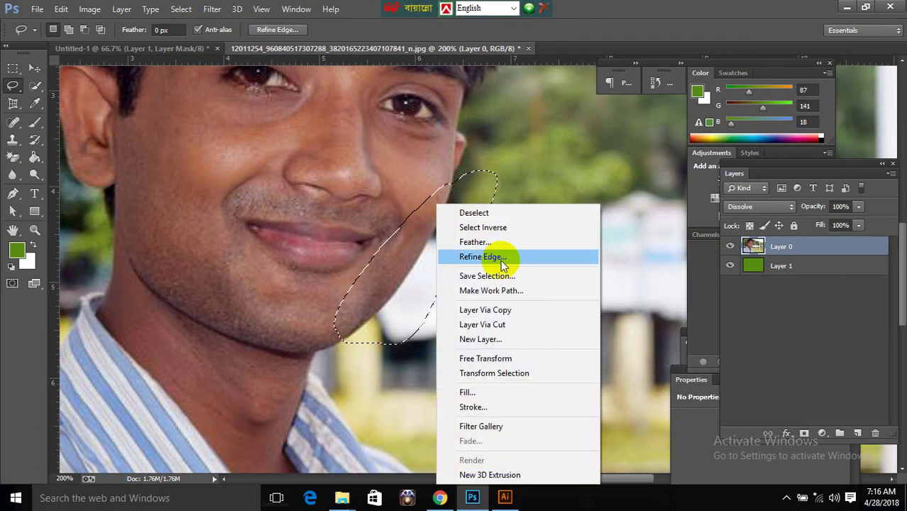
pyautogui.click(517, 358)
pyautogui.rightClick(438, 236)
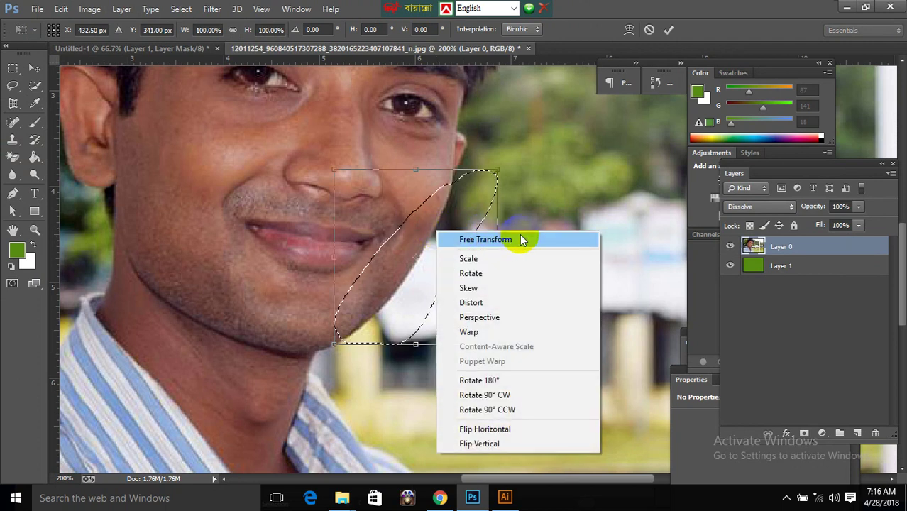
# Step: Warp the chin-area selection by dragging the envelope corners and lower curve along the jaw
pyautogui.click(522, 334)
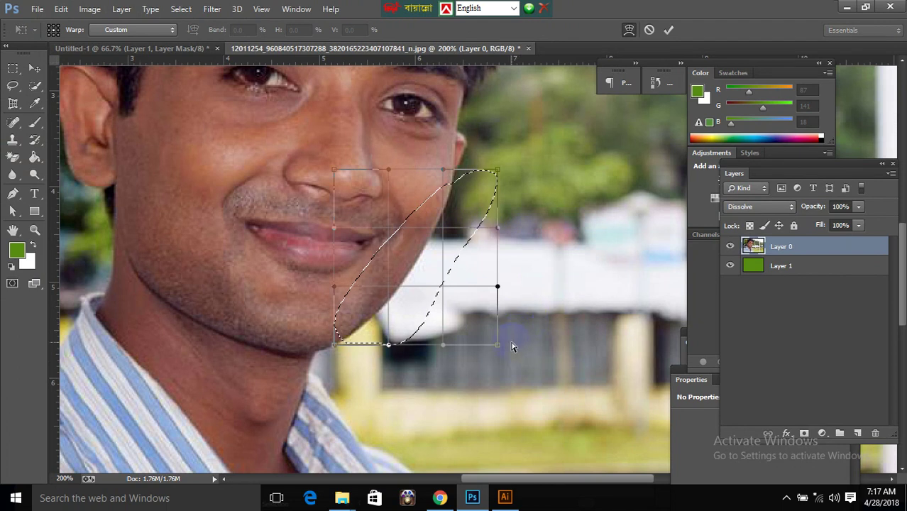
pyautogui.moveTo(498, 344); pyautogui.dragTo(465, 352)
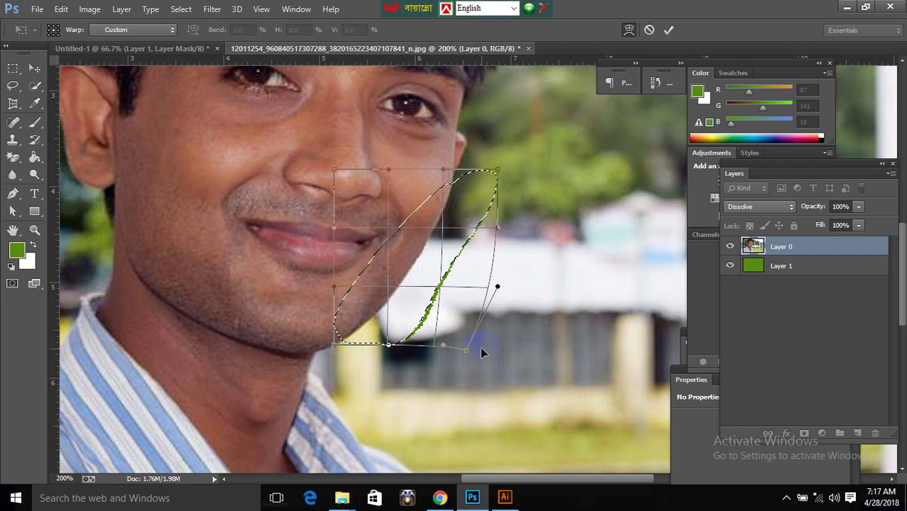
pyautogui.hotkey('ctrl', 'z')
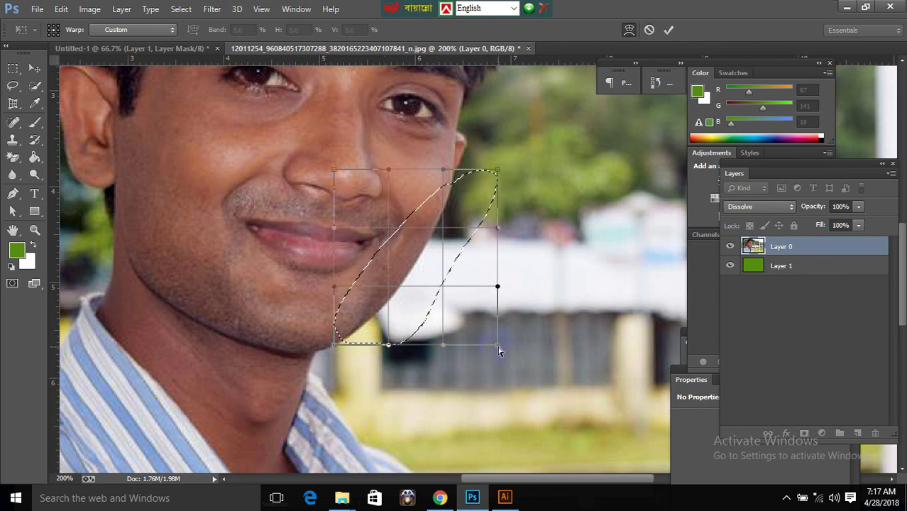
pyautogui.moveTo(498, 349); pyautogui.dragTo(437, 354)
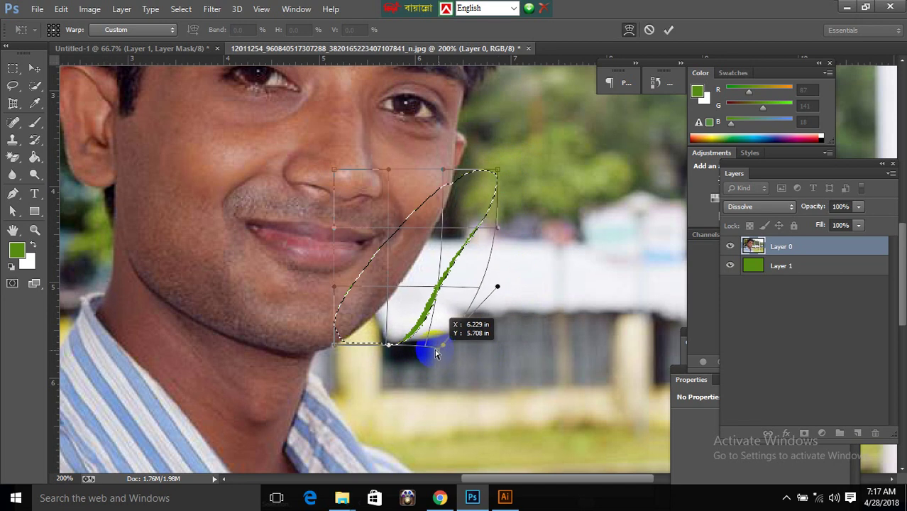
pyautogui.moveTo(436, 354); pyautogui.dragTo(528, 379)
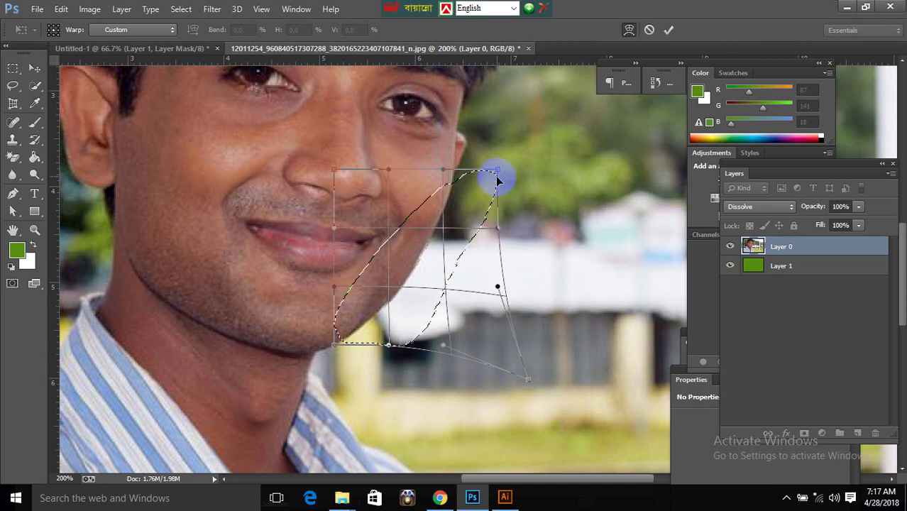
pyautogui.moveTo(501, 173); pyautogui.dragTo(499, 171)
pyautogui.moveTo(389, 347); pyautogui.dragTo(399, 378)
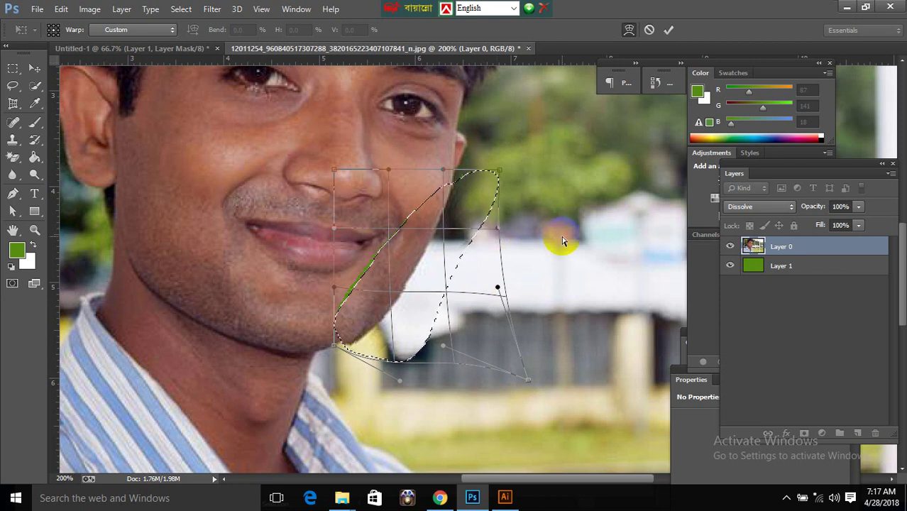
pyautogui.moveTo(332, 172); pyautogui.dragTo(312, 162)
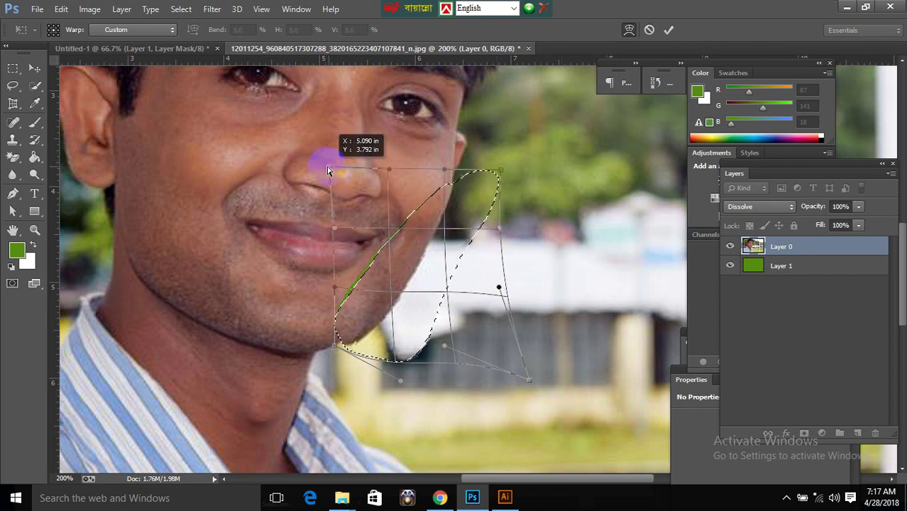
pyautogui.click(324, 290)
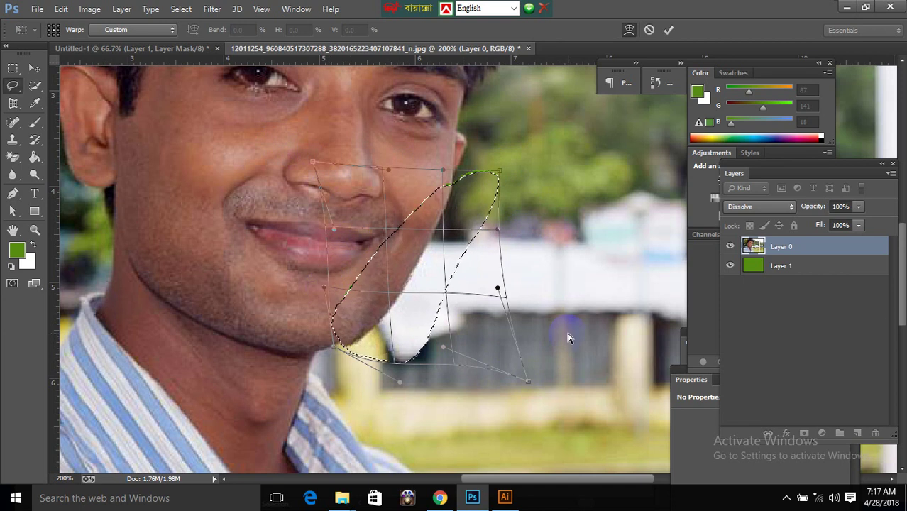
# Step: End the warp, clear the selection, and scroll to view the whole portrait
pyautogui.press('Return')
pyautogui.hotkey('ctrl', 'd')
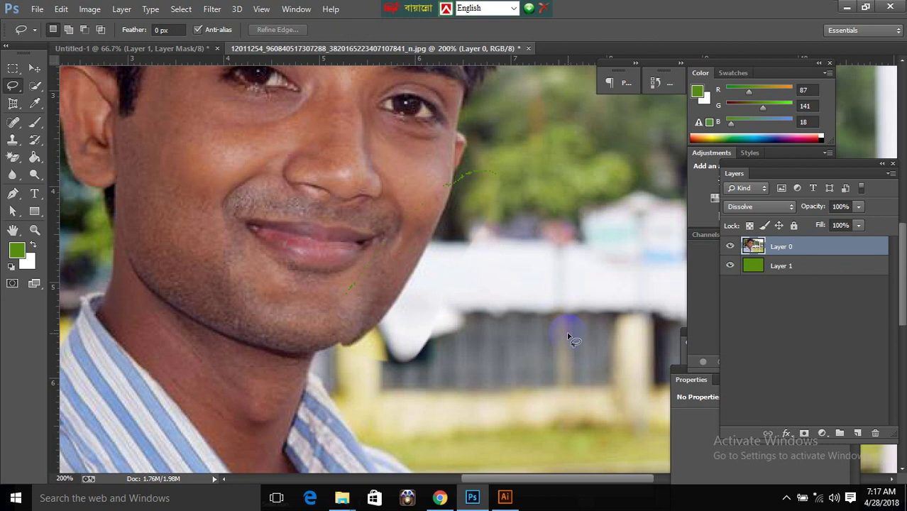
pyautogui.click(305, 411)
pyautogui.scroll(-1, 426, 376)
pyautogui.scroll(-2, 426, 376)
pyautogui.scroll(-1, 427, 374)
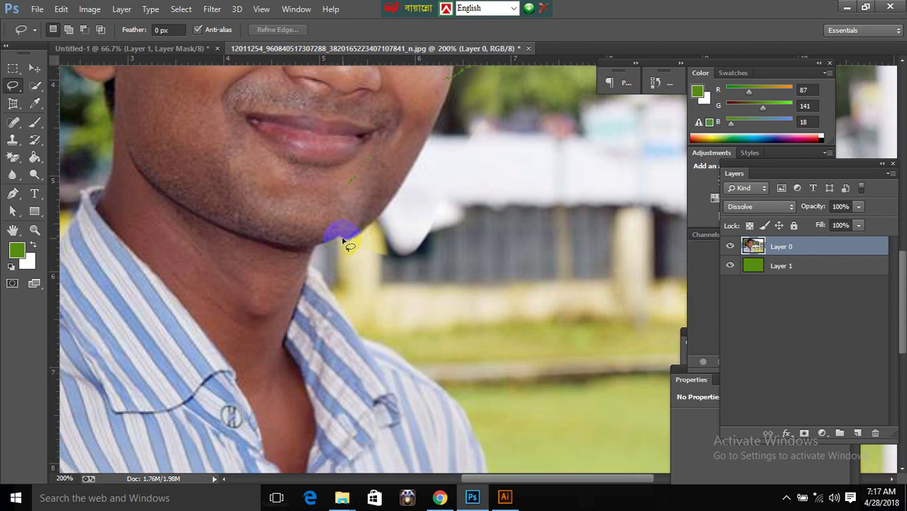
pyautogui.scroll(1, 411, 284)
pyautogui.scroll(2, 433, 307)
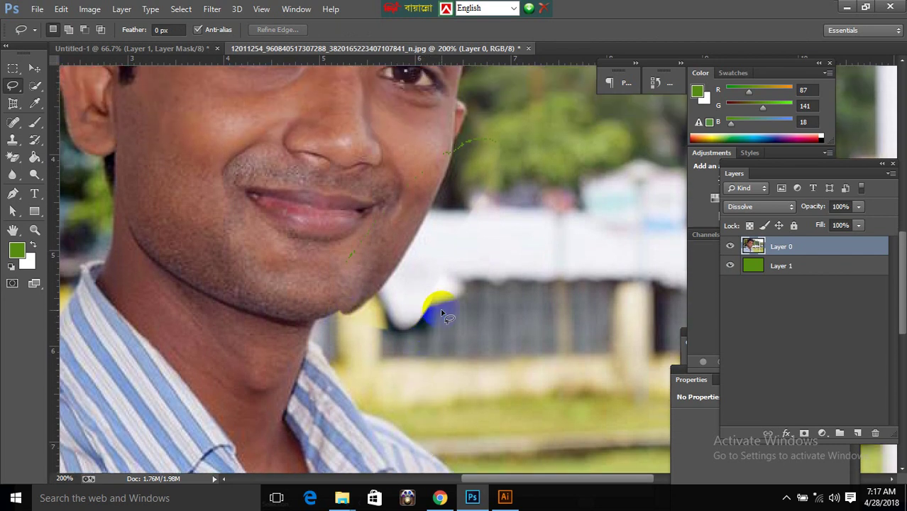
pyautogui.scroll(1, 442, 311)
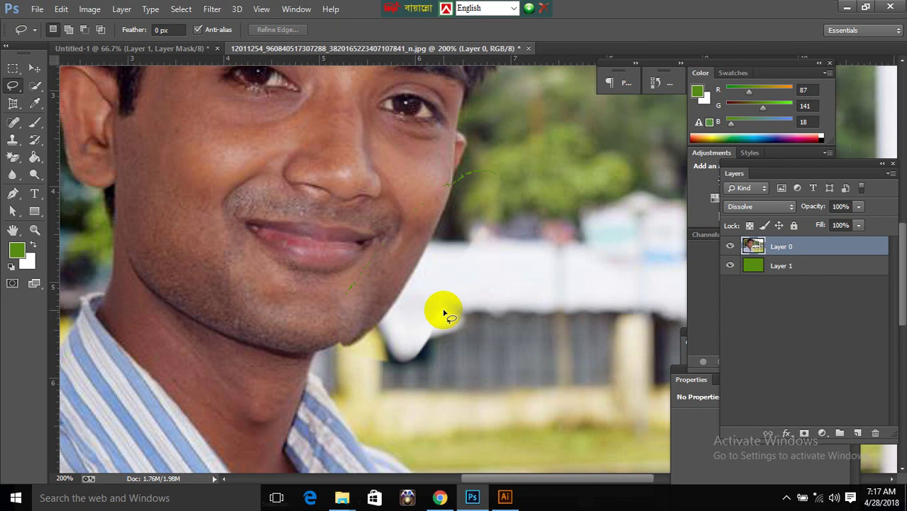
pyautogui.scroll(-1, 443, 312)
pyautogui.scroll(-2, 443, 311)
pyautogui.scroll(-1, 449, 303)
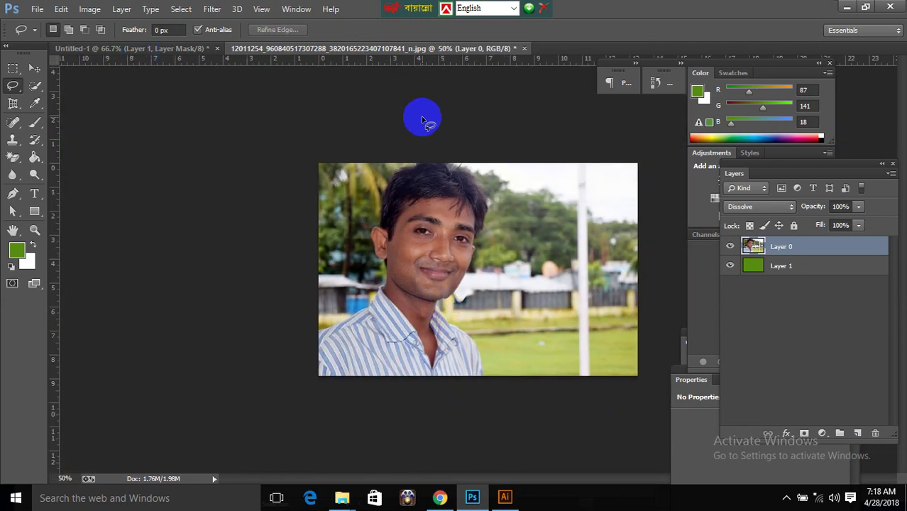
# Step: Close the portrait photo and Untitled-1 without saving either
pyautogui.click(524, 48)
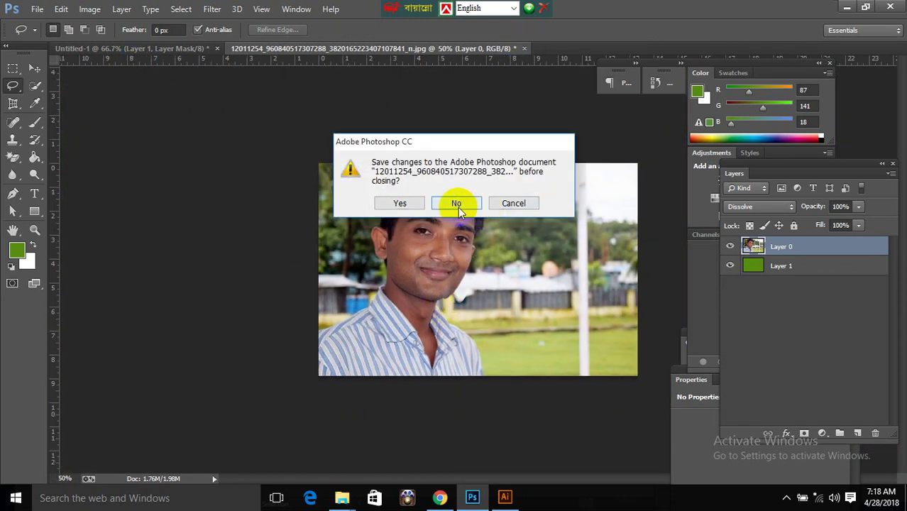
pyautogui.click(458, 204)
pyautogui.click(218, 48)
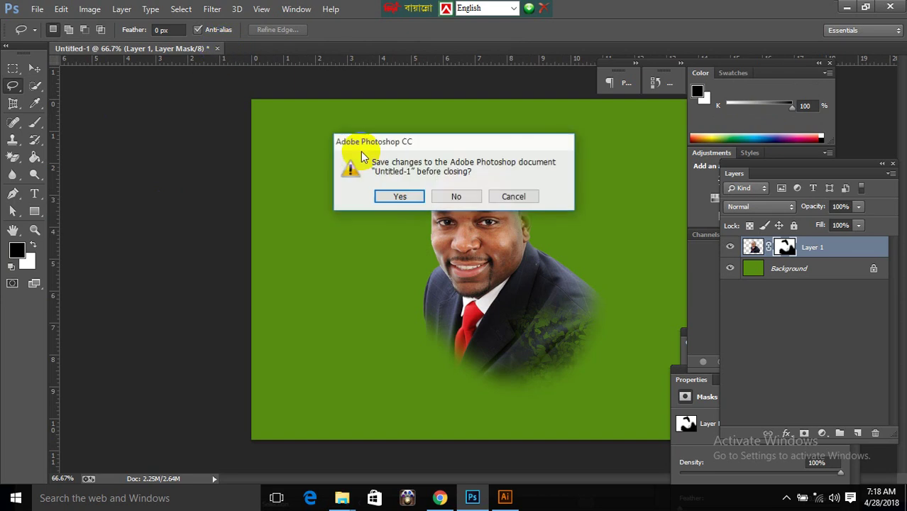
pyautogui.click(456, 196)
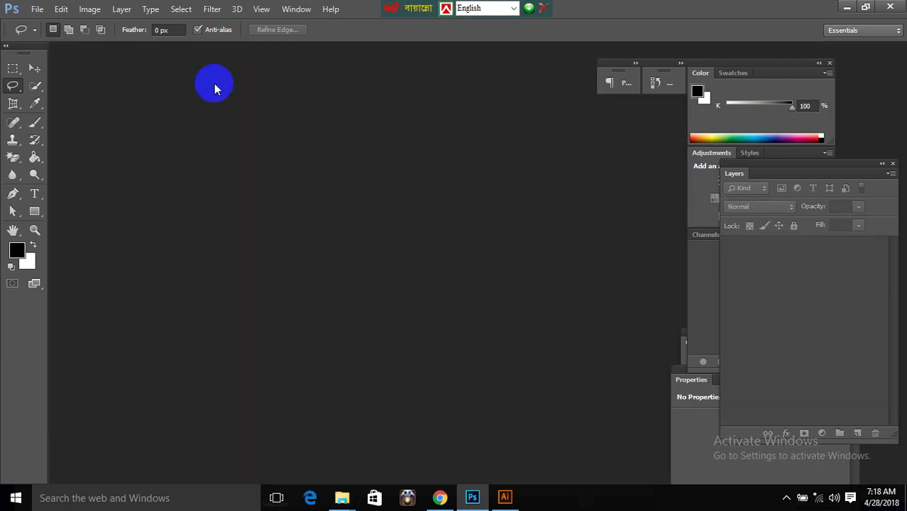
# Step: Create a new white 234 × 144 px CMYK document and zoom it to 400%
pyautogui.click(39, 9)
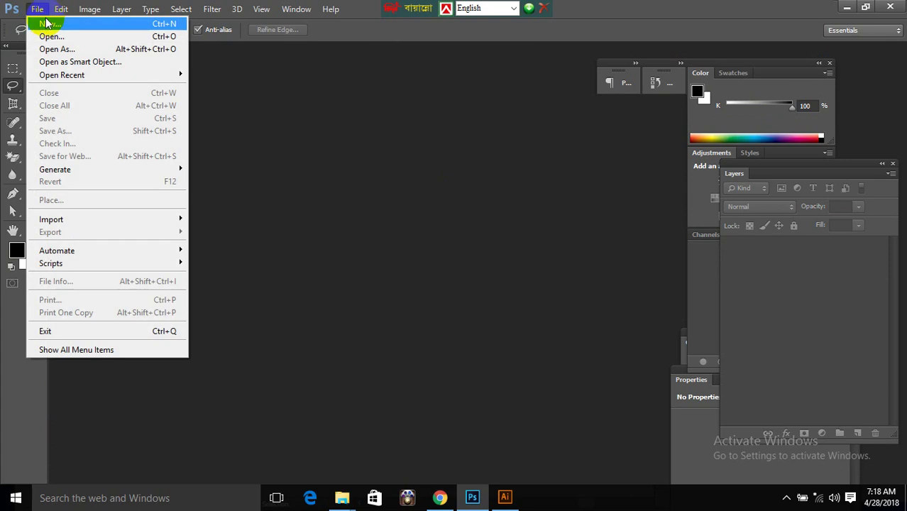
pyautogui.click(41, 24)
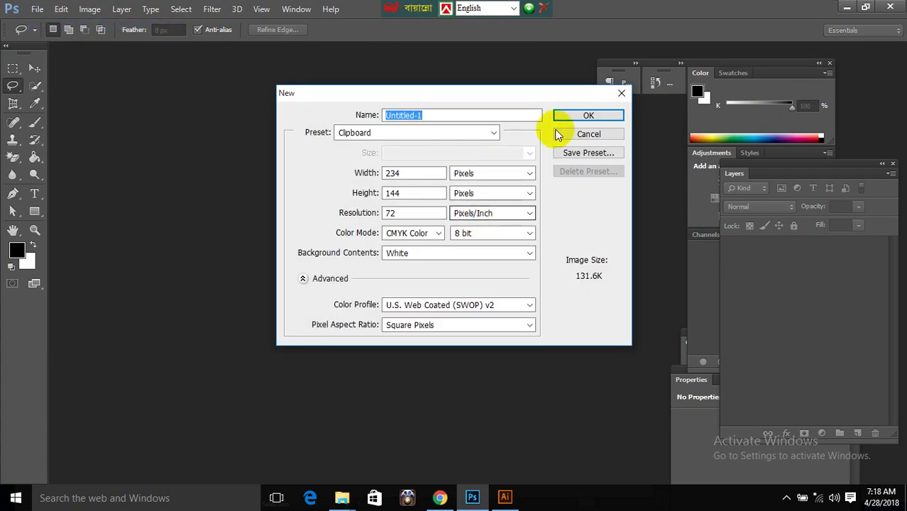
pyautogui.click(566, 118)
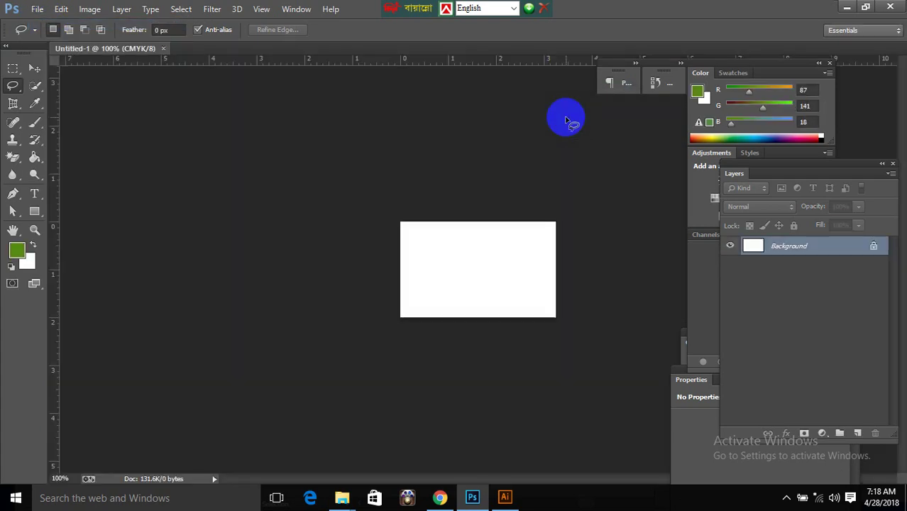
pyautogui.hotkey('ctrl', '+')
pyautogui.hotkey('ctrl', '+')
pyautogui.hotkey('ctrl', '+')
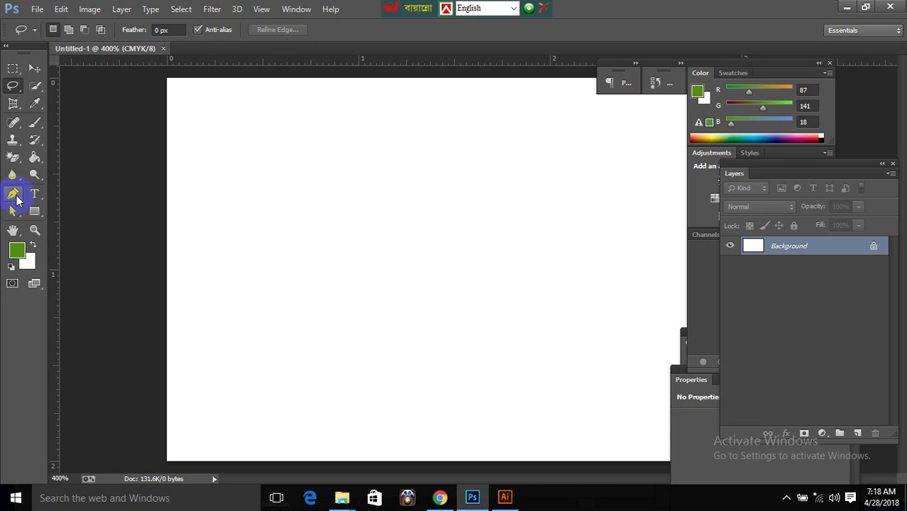
# Step: Select the standard Pen Tool, then open the portrait JPG from the Desktop
pyautogui.click(17, 200)
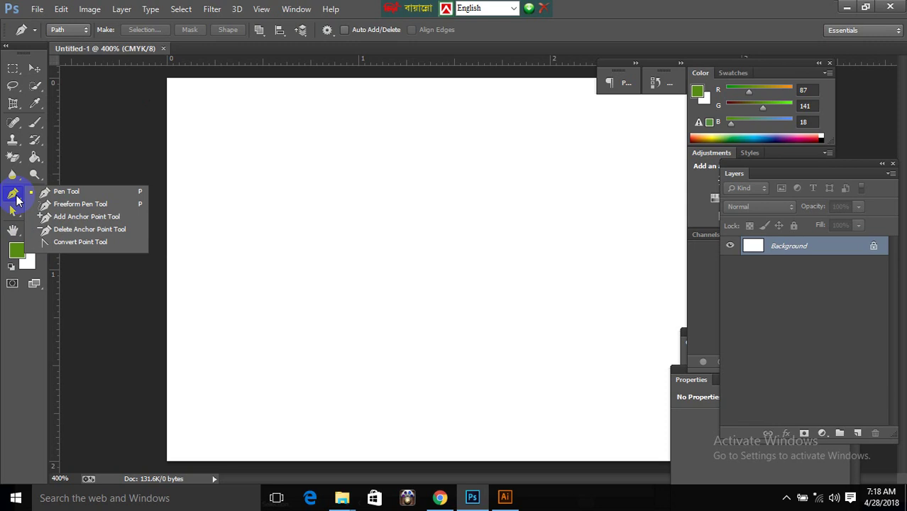
pyautogui.click(53, 192)
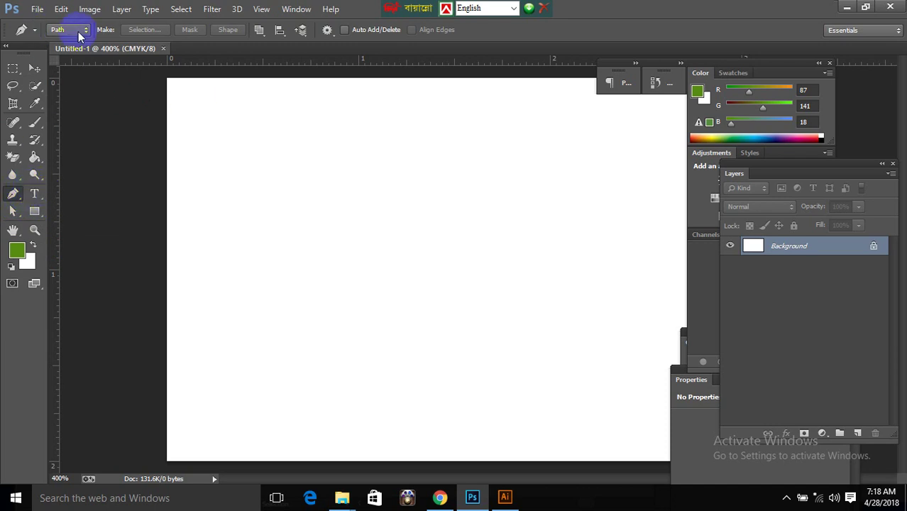
pyautogui.click(38, 9)
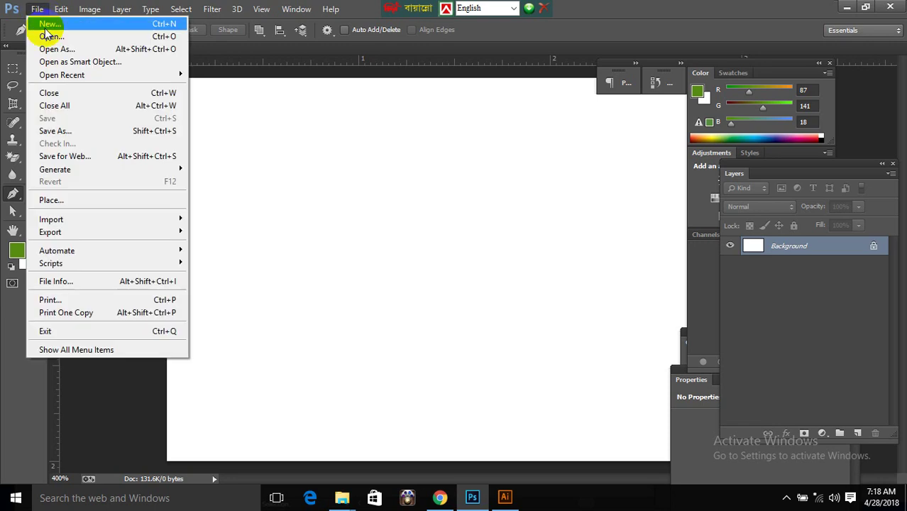
pyautogui.click(43, 34)
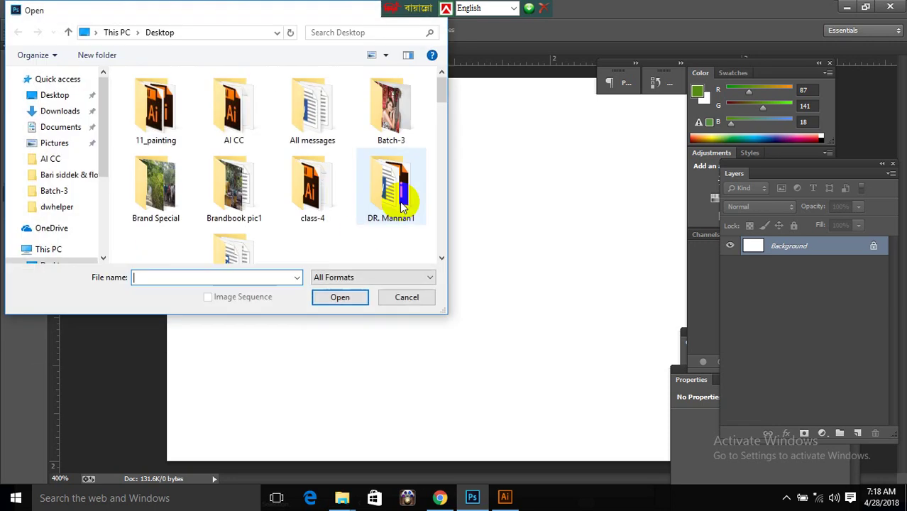
pyautogui.moveTo(441, 97); pyautogui.dragTo(441, 138)
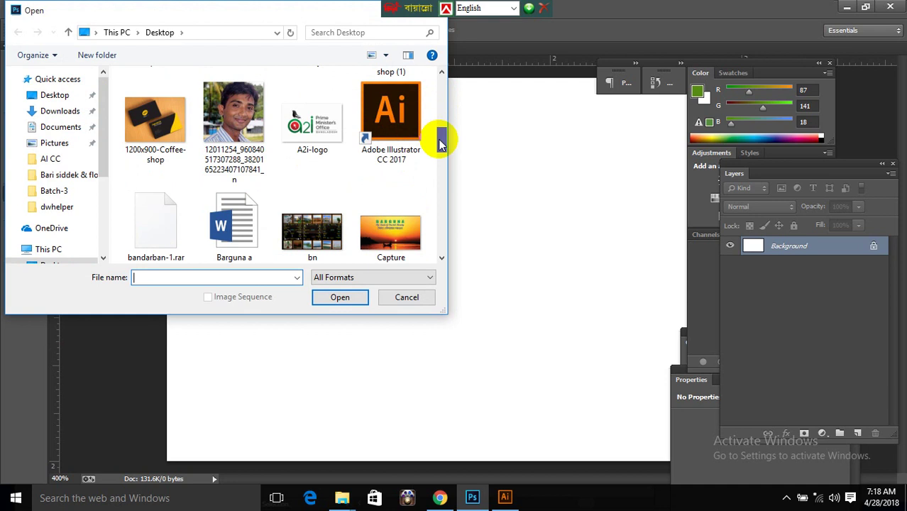
pyautogui.click(240, 125)
pyautogui.click(340, 300)
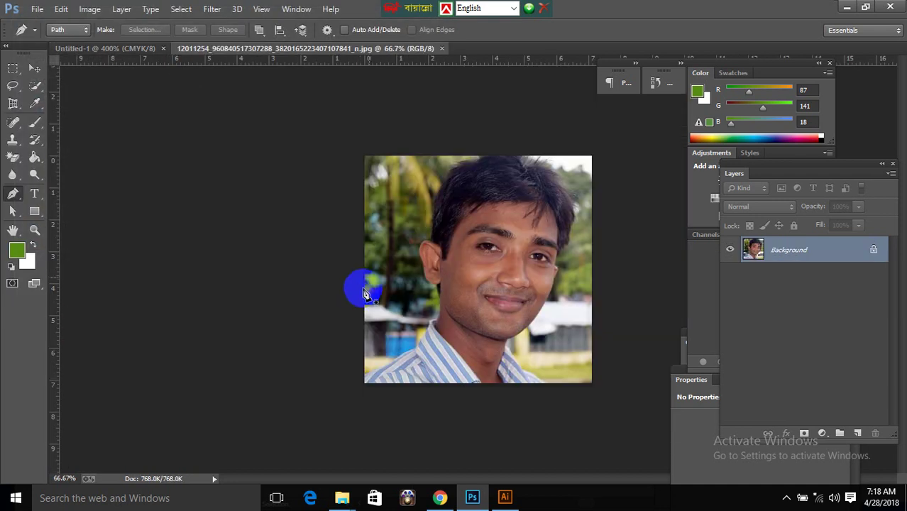
# Step: Keep the Pen tool in Path mode, zoom to 400% on the chin, and undo a trial anchor
pyautogui.scroll(1, 379, 259)
pyautogui.scroll(1, 378, 254)
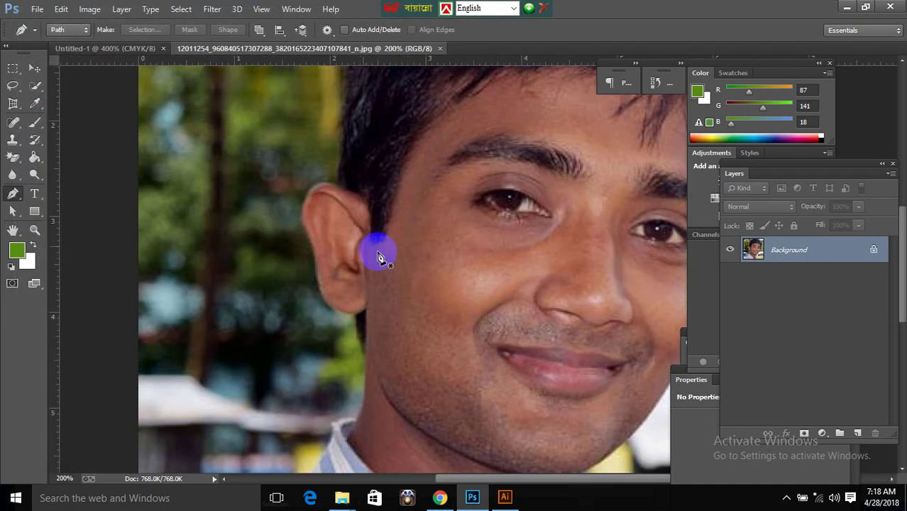
pyautogui.click(69, 30)
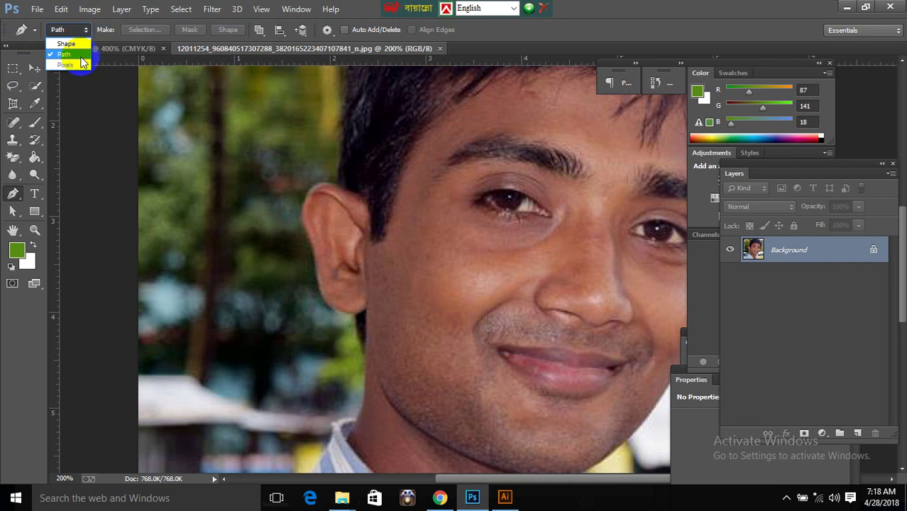
pyautogui.click(63, 54)
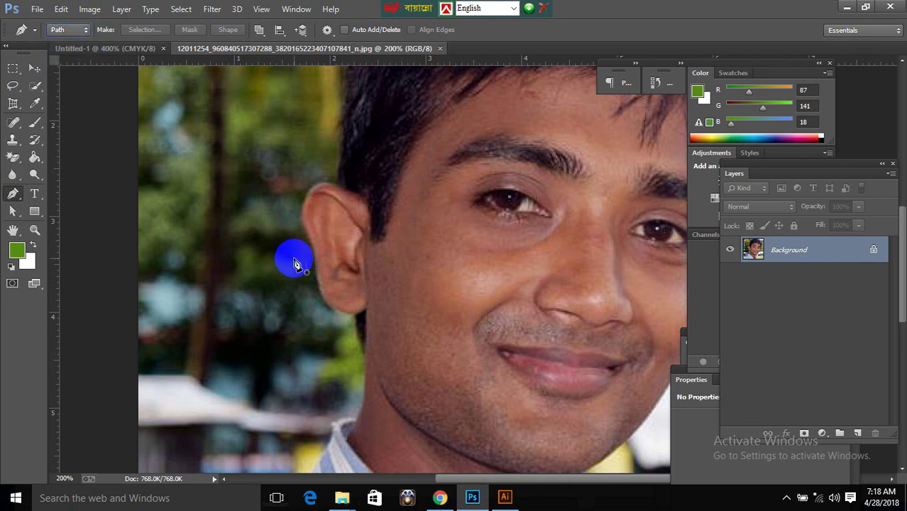
pyautogui.hotkey('ctrl', '+')
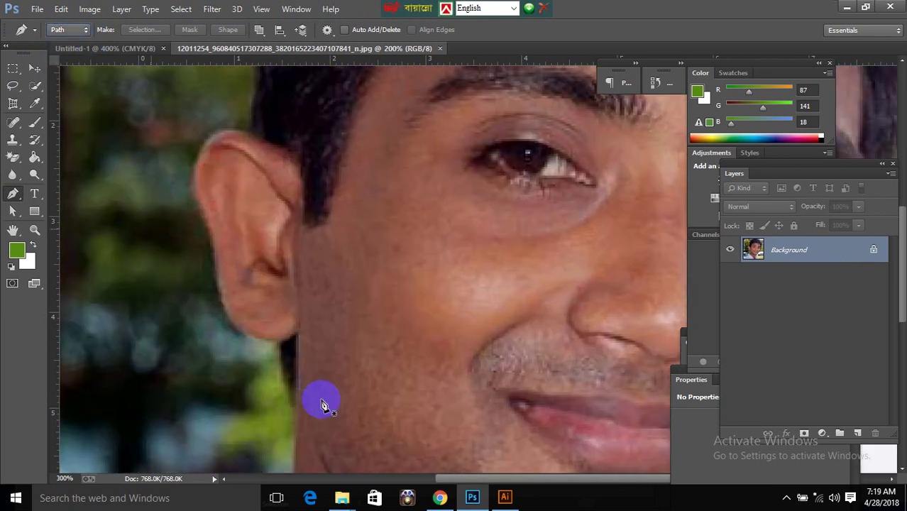
pyautogui.hotkey('ctrl', '+')
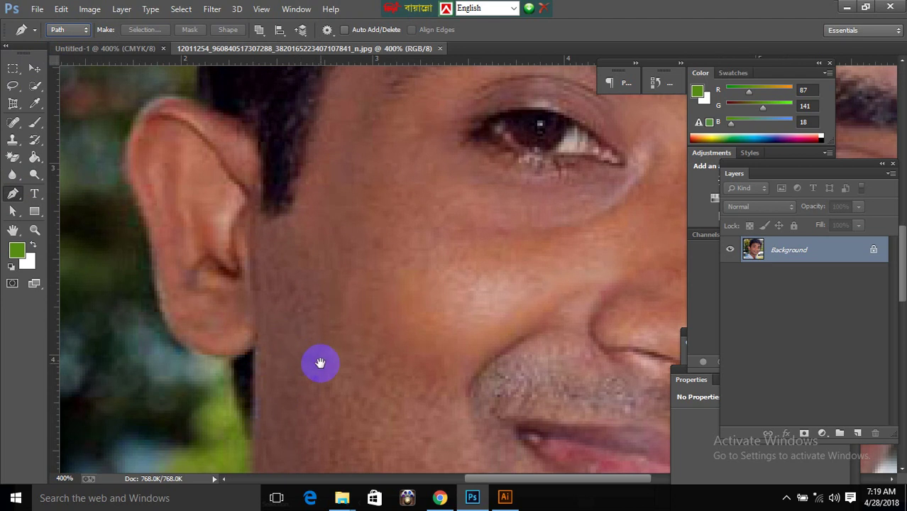
pyautogui.moveTo(320, 361); pyautogui.dragTo(355, 176)
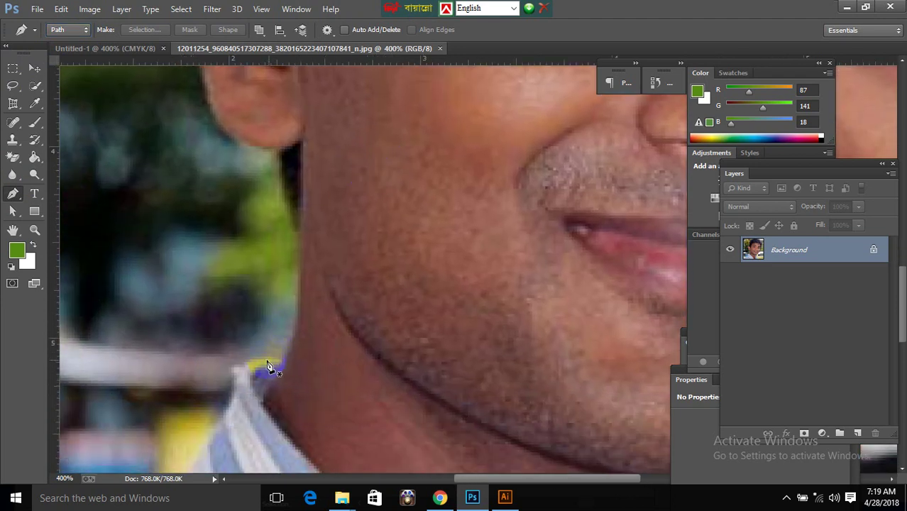
pyautogui.click(269, 362)
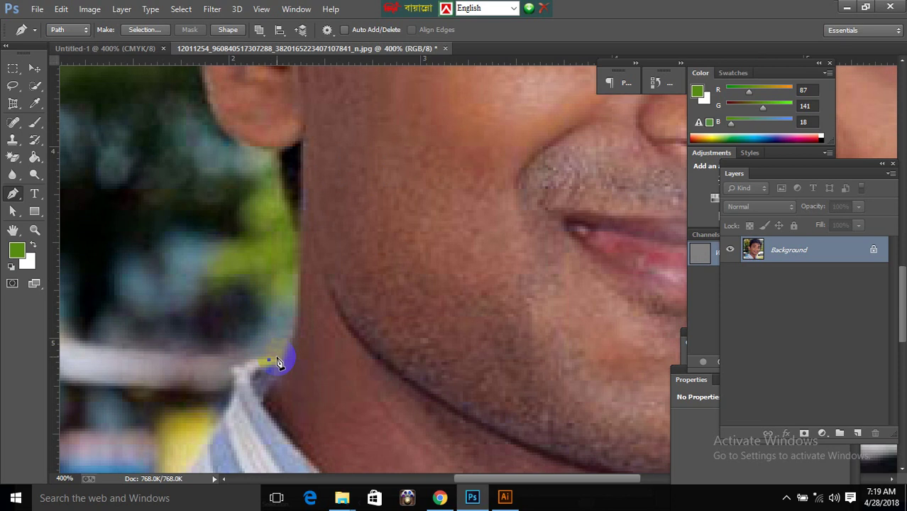
pyautogui.hotkey('ctrl', 'z')
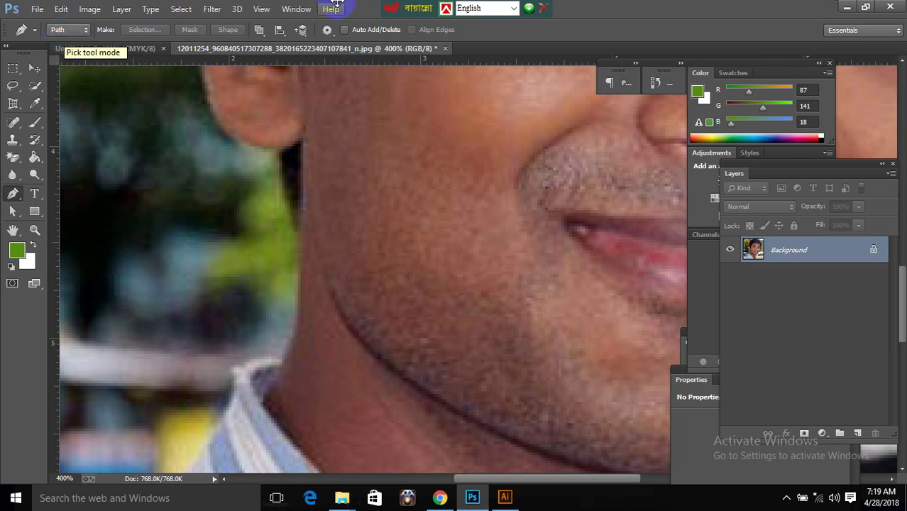
# Step: Add a curved anchor along the collar, then delete the practice path and switch to Untitled-1
pyautogui.click(326, 36)
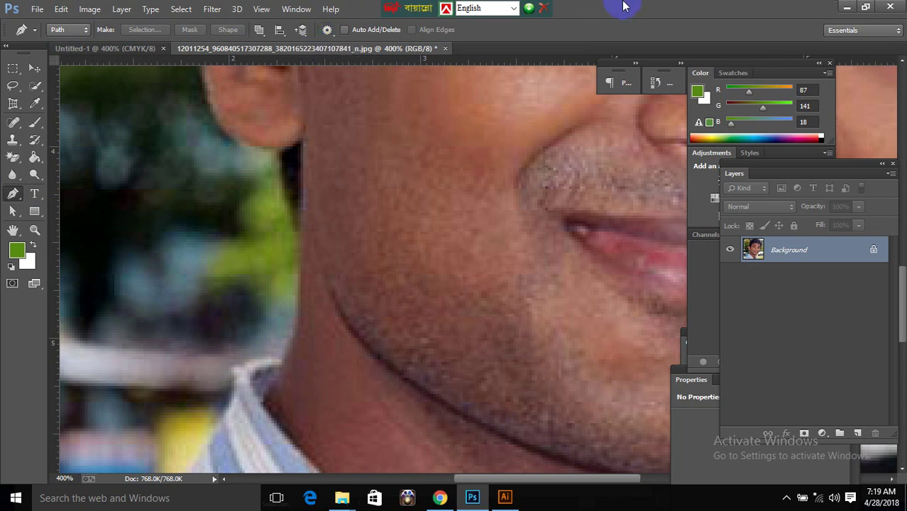
pyautogui.click(269, 385)
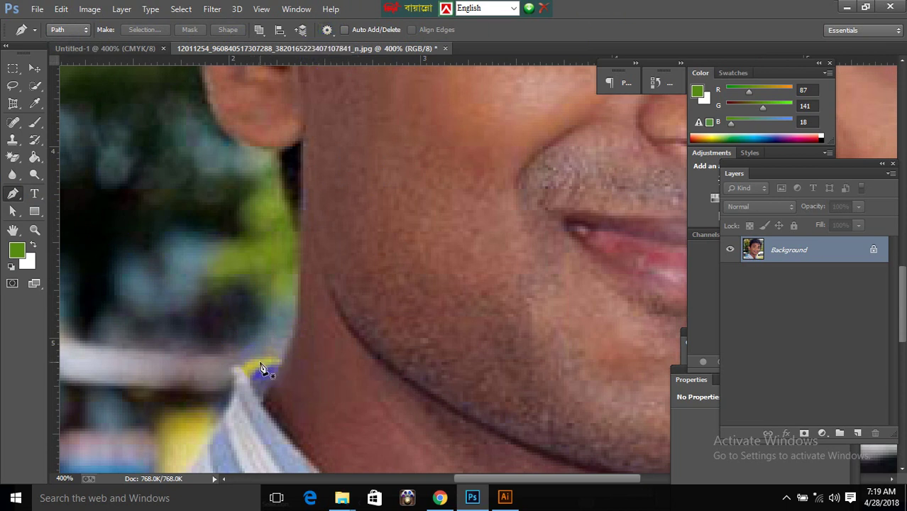
pyautogui.moveTo(261, 367)
pyautogui.mouseDown()
pyautogui.moveTo(278, 363)
pyautogui.moveTo(302, 157)
pyautogui.moveTo(314, 178)
pyautogui.mouseUp()
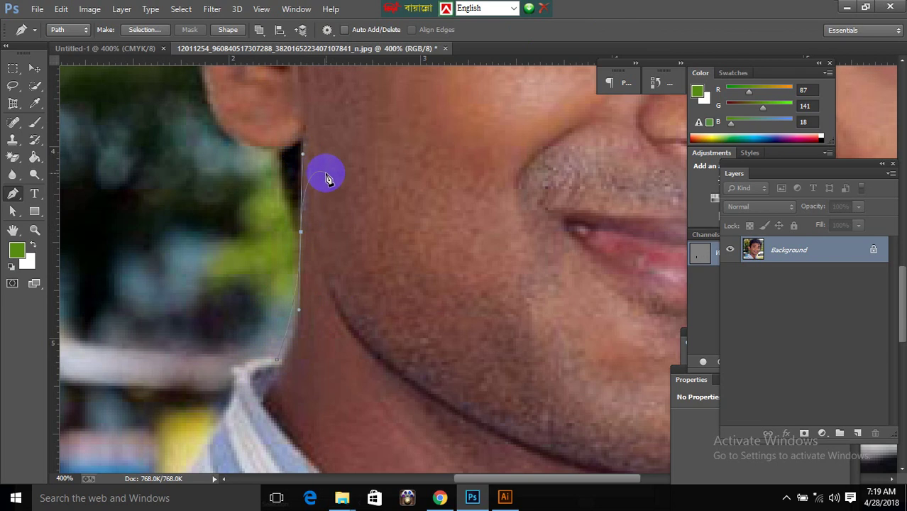
pyautogui.hotkey('ctrl', '+')
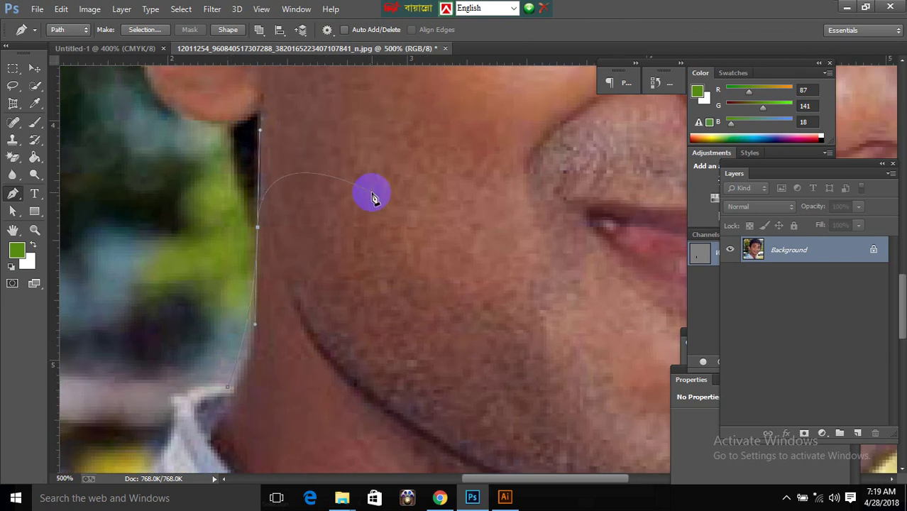
pyautogui.press('Escape')
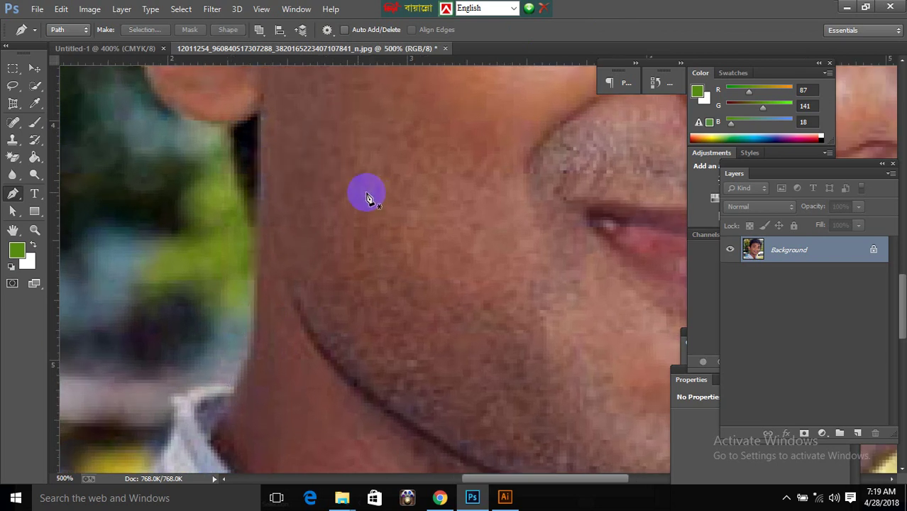
pyautogui.click(124, 49)
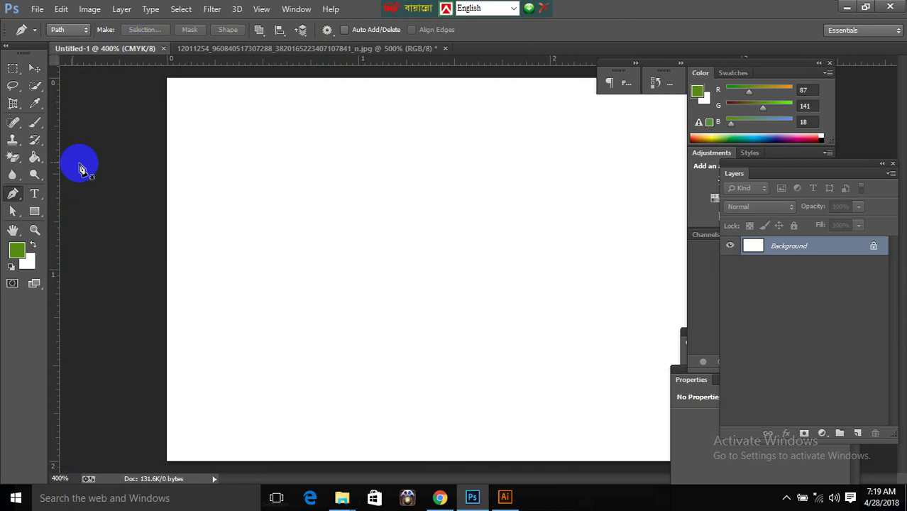
# Step: Type the letter a on the blank page and set it in Imprint MT Shadow
pyautogui.click(34, 193)
pyautogui.click(307, 247)
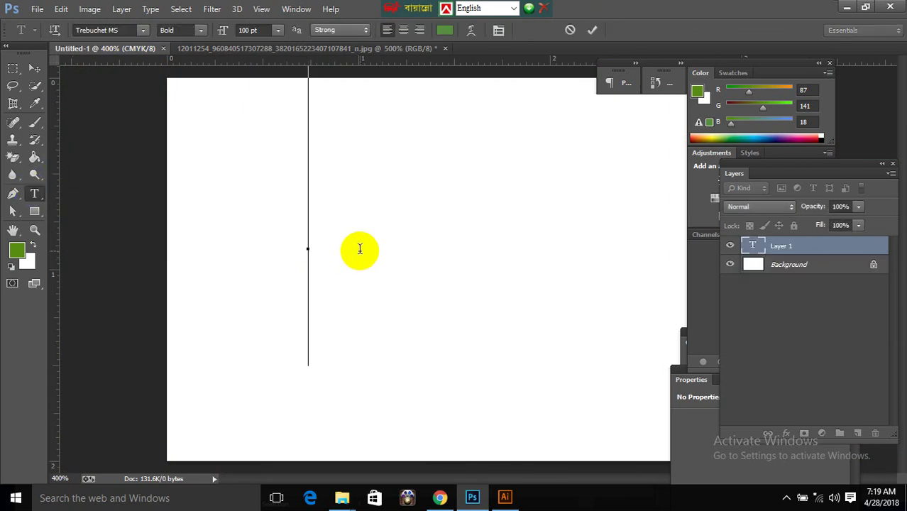
pyautogui.write('A')
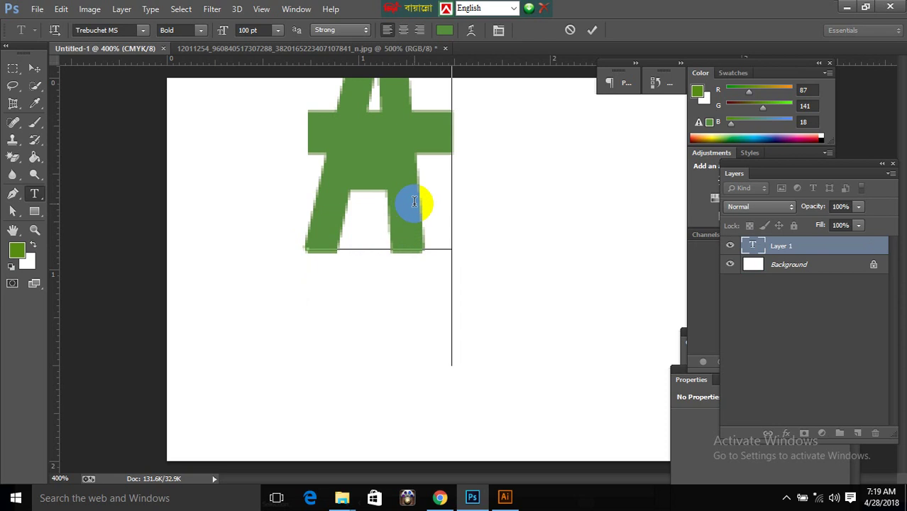
pyautogui.press('BackSpace')
pyautogui.write('ব')
pyautogui.moveTo(418, 176); pyautogui.dragTo(317, 159)
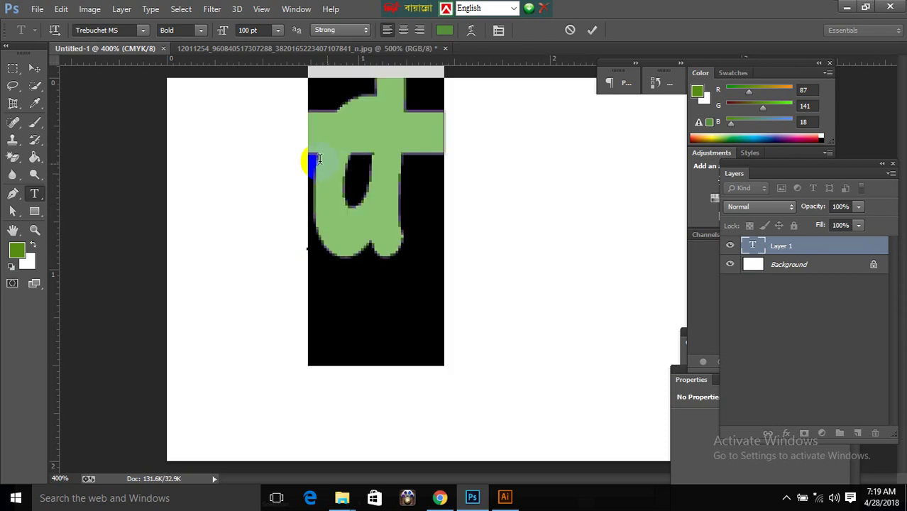
pyautogui.click(144, 31)
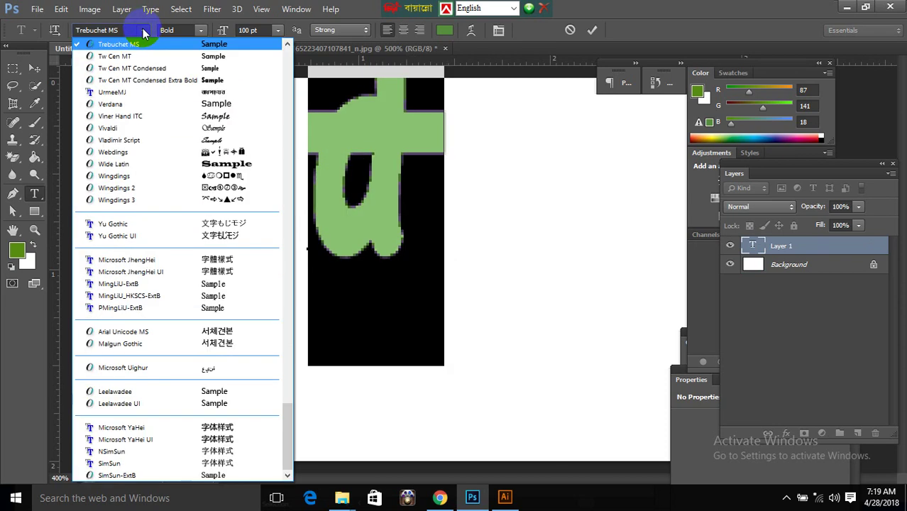
pyautogui.click(231, 104)
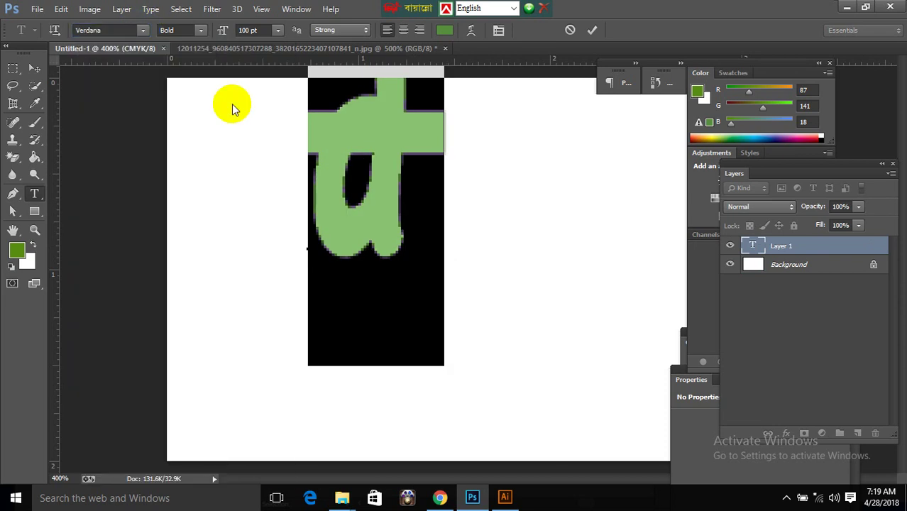
pyautogui.click(142, 30)
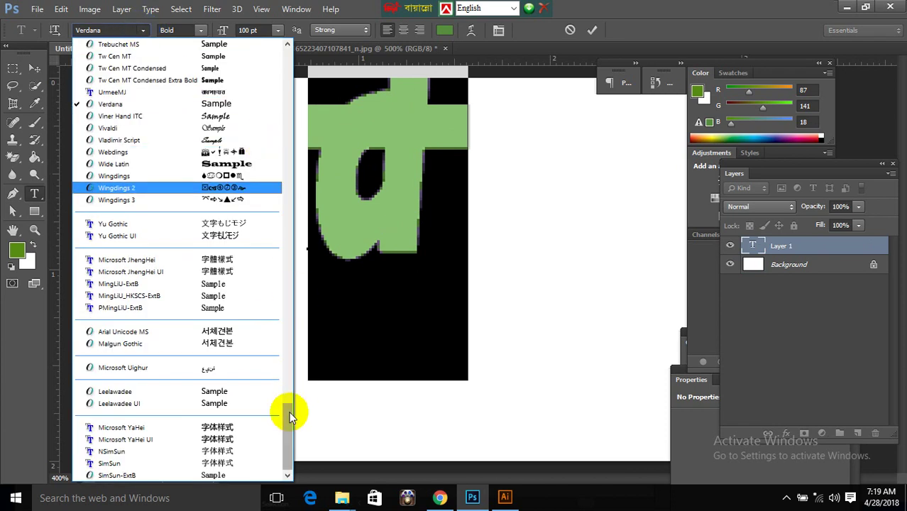
pyautogui.moveTo(285, 410); pyautogui.dragTo(285, 225)
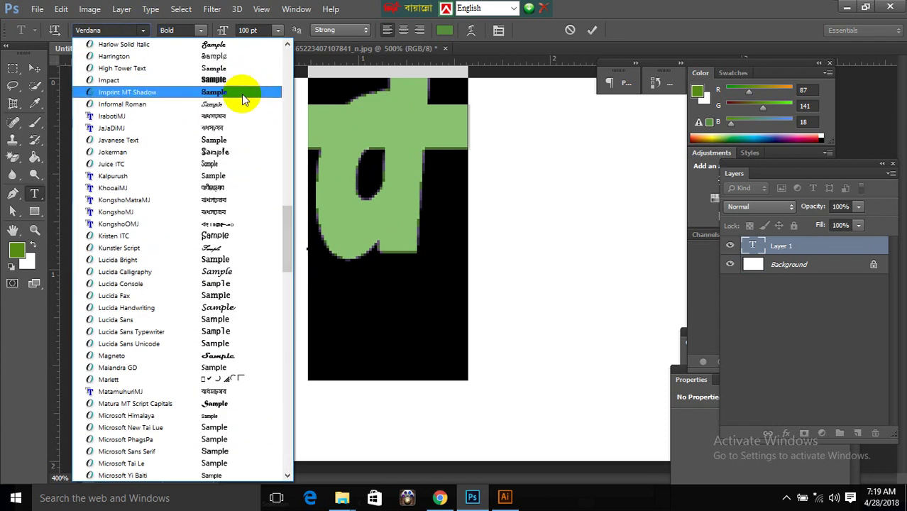
pyautogui.click(241, 92)
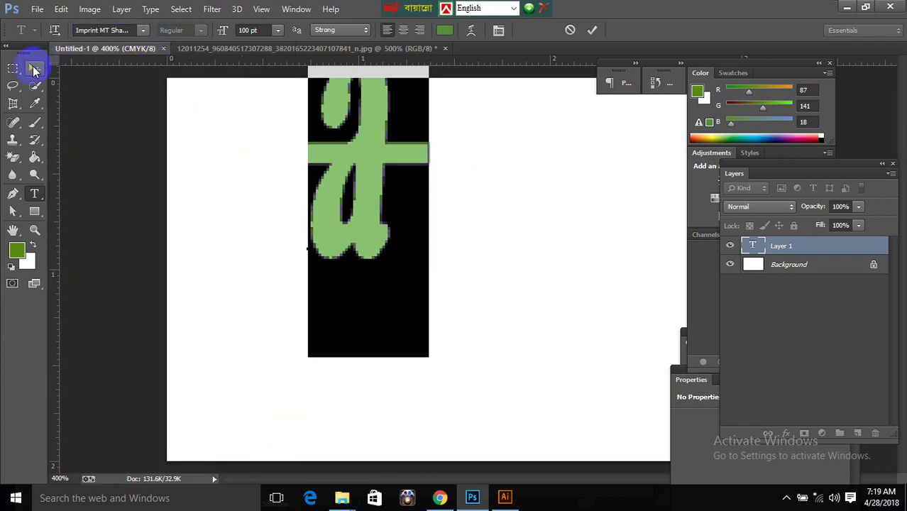
pyautogui.click(34, 68)
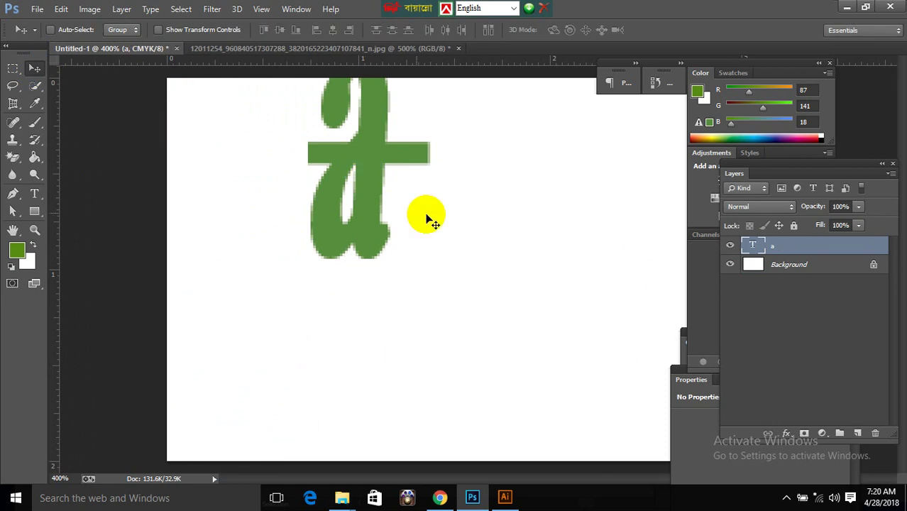
# Step: Bring up the Character and Paragraph panels from a new, empty text entry
pyautogui.click(34, 193)
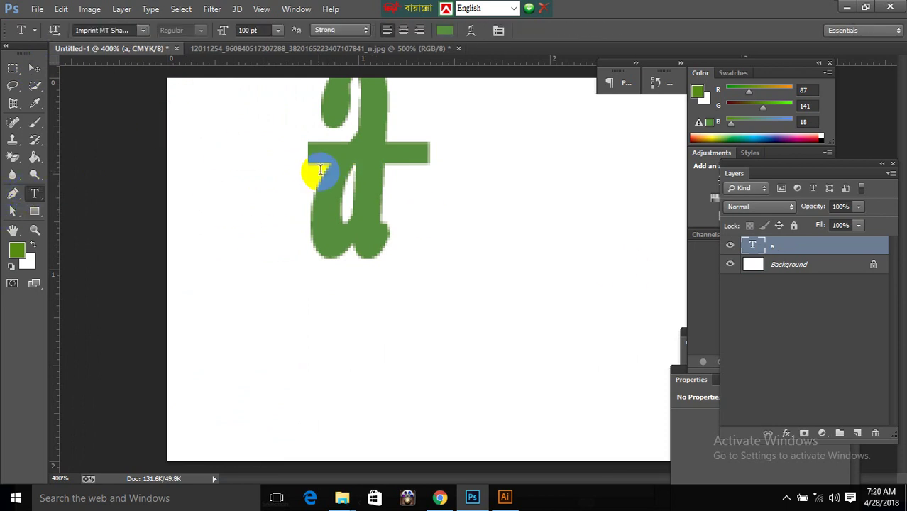
pyautogui.click(357, 119)
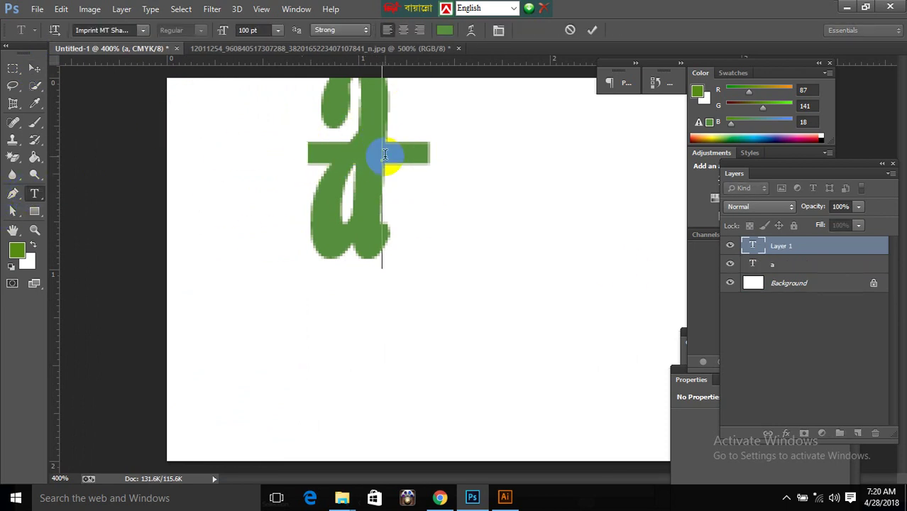
pyautogui.click(504, 28)
pyautogui.click(500, 31)
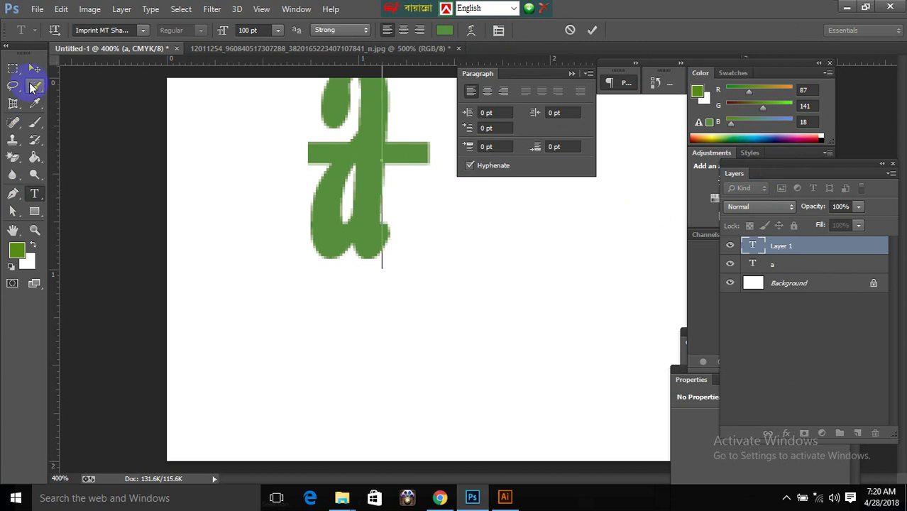
pyautogui.click(33, 71)
pyautogui.click(34, 193)
pyautogui.moveTo(397, 142); pyautogui.dragTo(398, 145)
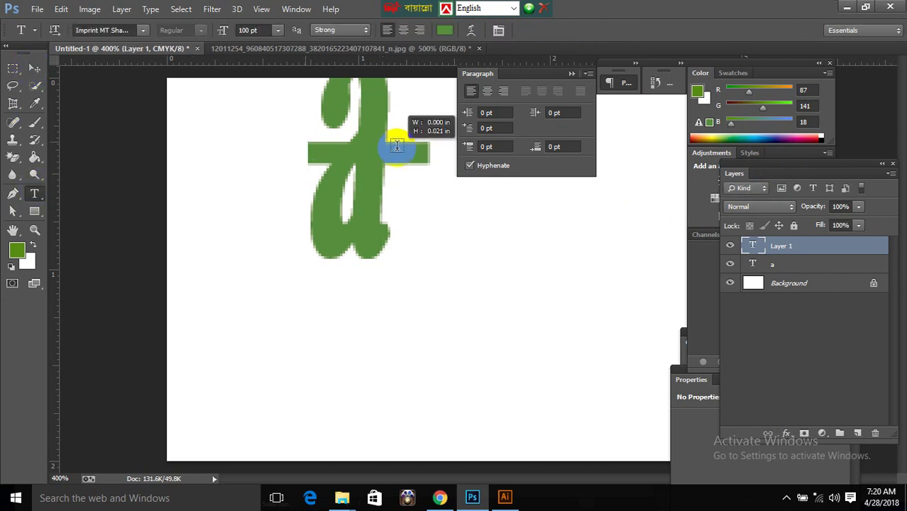
# Step: Select the a text layer and turn off its strikethrough in the Character panel
pyautogui.click(793, 283)
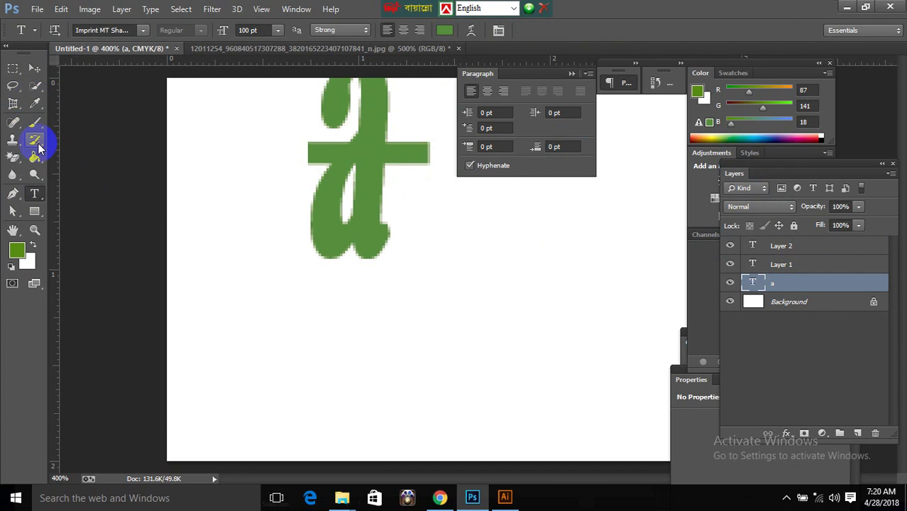
pyautogui.click(344, 160)
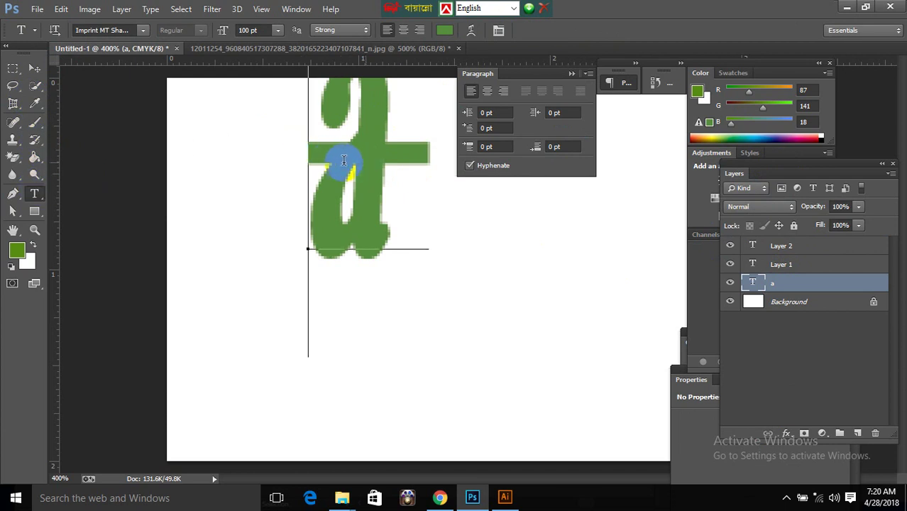
pyautogui.doubleClick(343, 161)
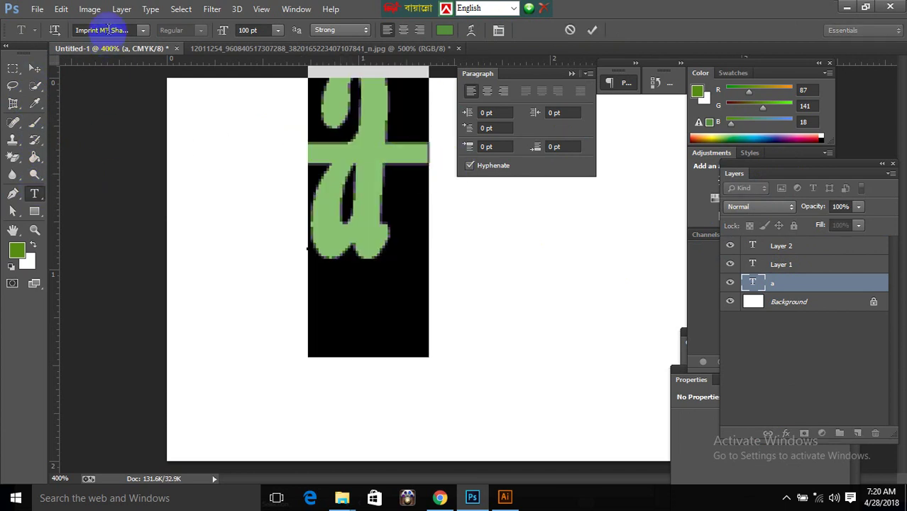
pyautogui.click(497, 32)
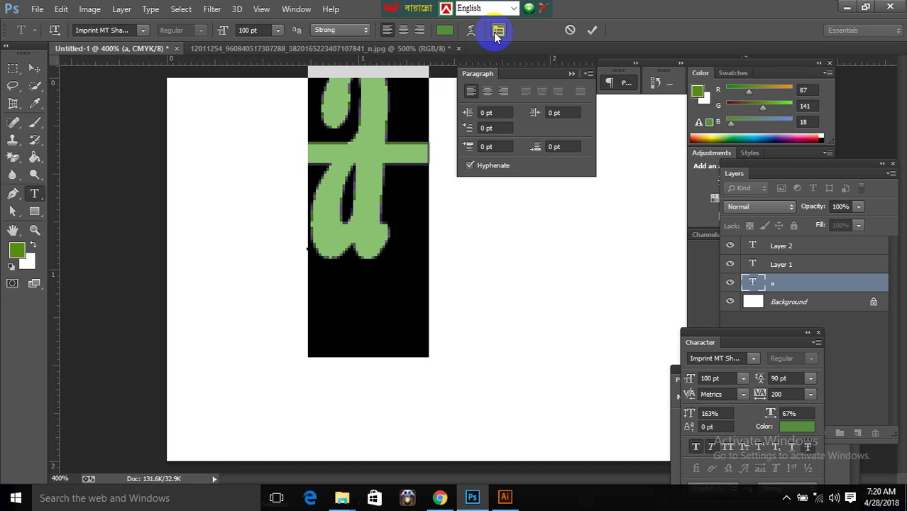
pyautogui.moveTo(746, 339); pyautogui.dragTo(653, 266)
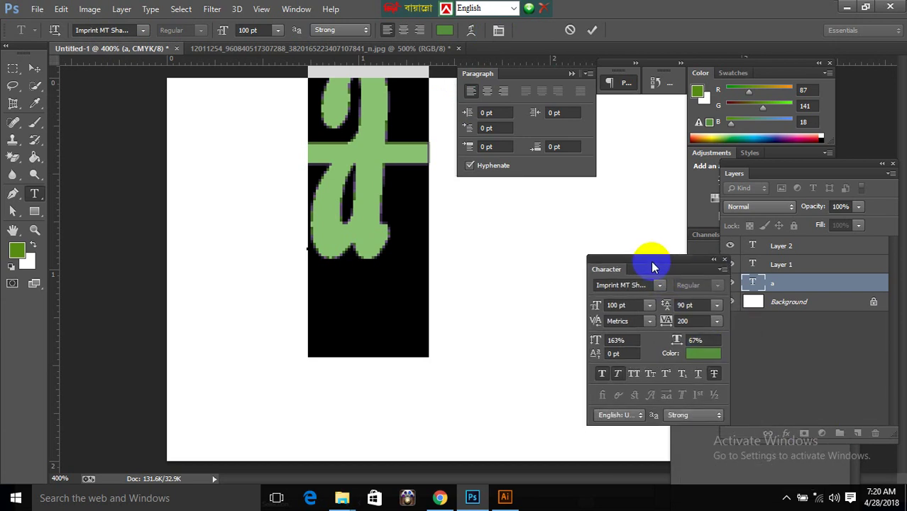
pyautogui.click(714, 375)
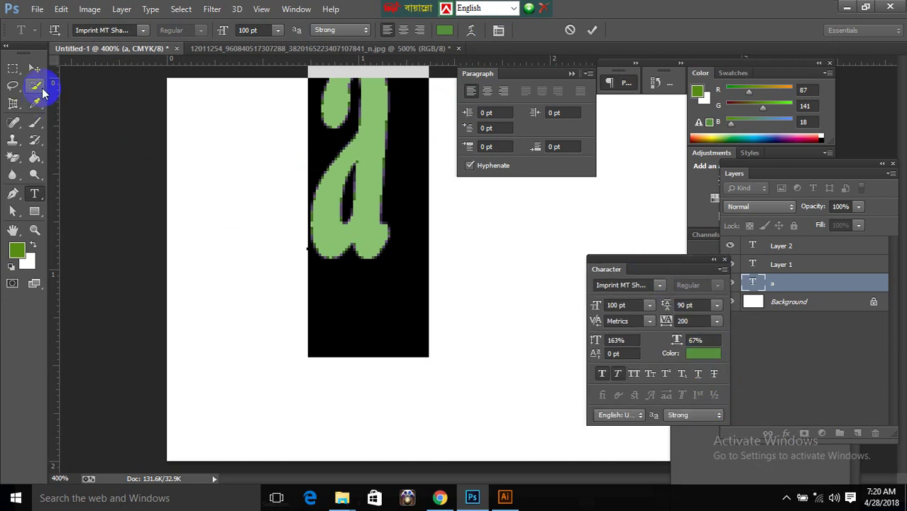
pyautogui.click(34, 69)
# Step: Centre the letter a, dock the Paragraph panel, zoom in, and select the Pen tool
pyautogui.moveTo(361, 159); pyautogui.dragTo(411, 240)
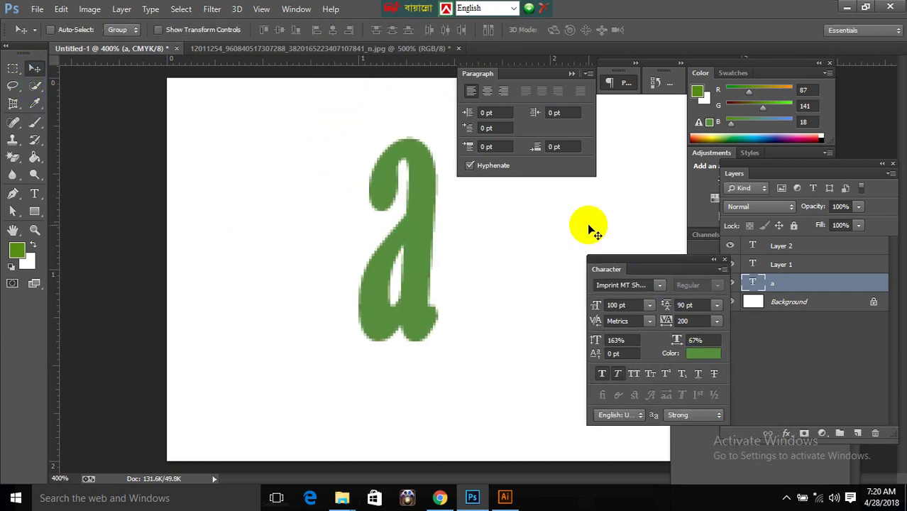
pyautogui.moveTo(514, 74); pyautogui.dragTo(561, 96)
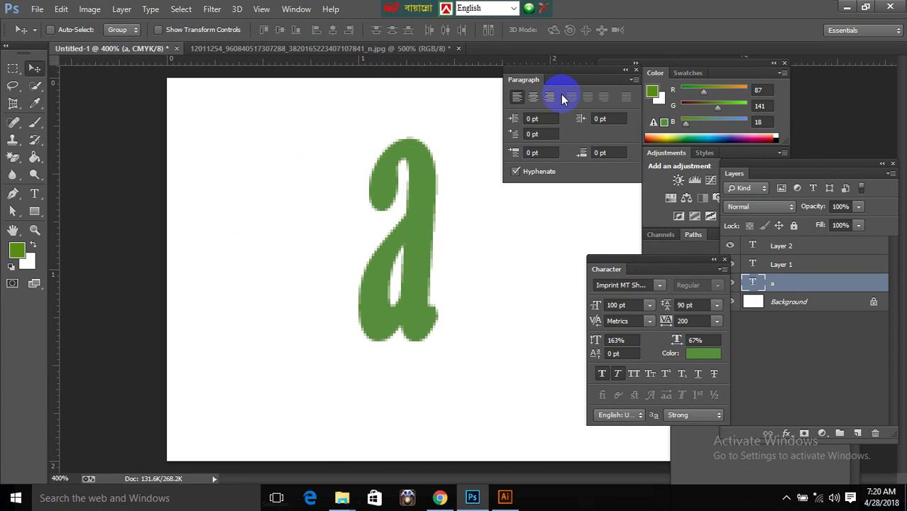
pyautogui.hotkey('ctrl', '+')
pyautogui.hotkey('ctrl', '+')
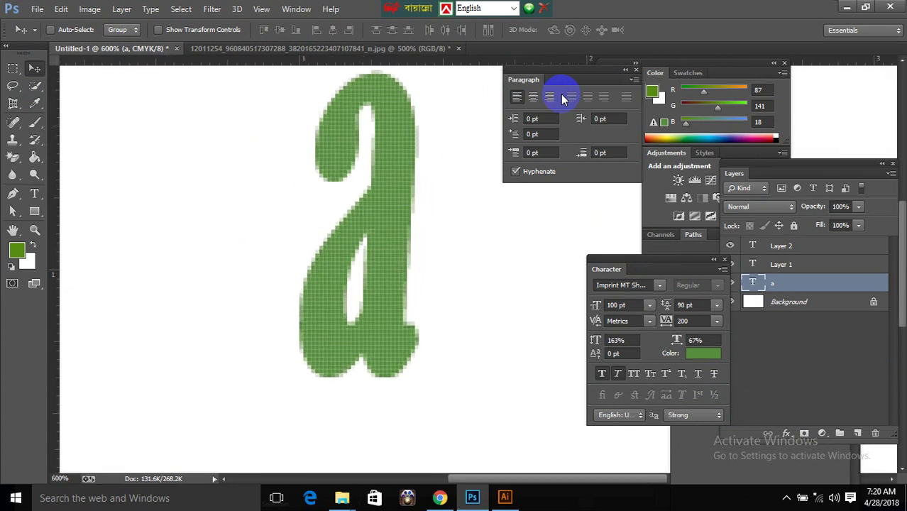
pyautogui.hotkey('ctrl', '+')
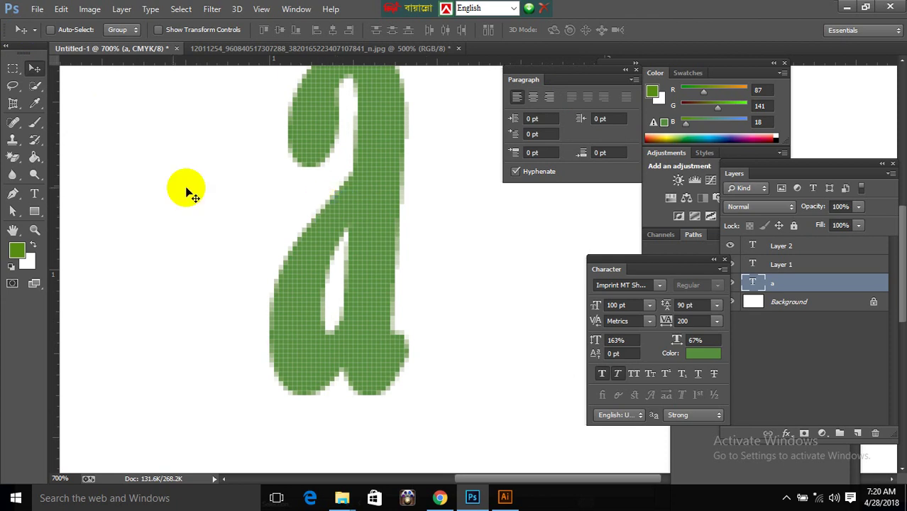
pyautogui.click(11, 195)
pyautogui.scroll(-2, 279, 203)
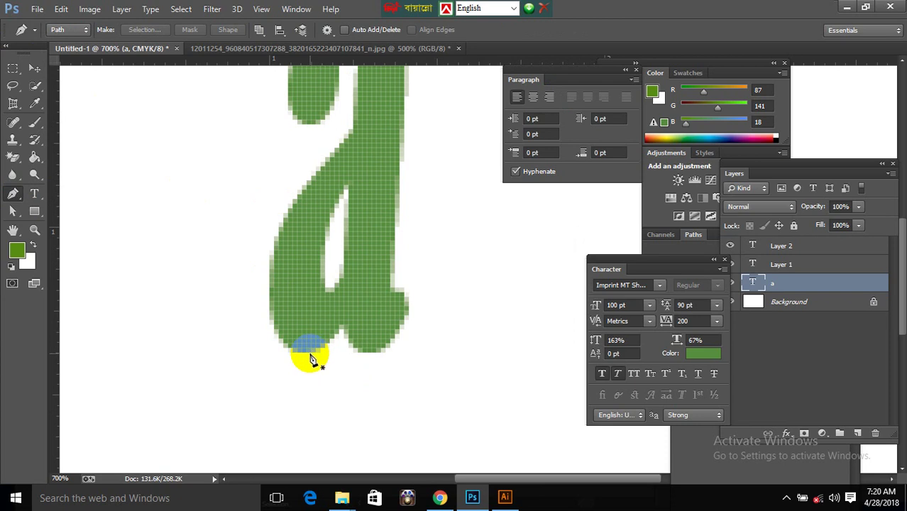
# Step: Start the work path at the bottom of the a and curve it up the left edge
pyautogui.click(310, 352)
pyautogui.click(275, 249)
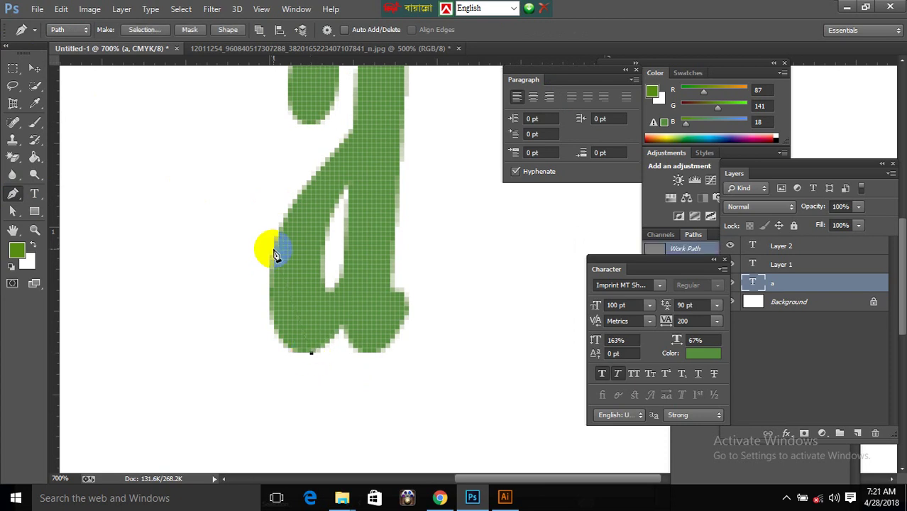
pyautogui.moveTo(275, 254)
pyautogui.mouseDown()
pyautogui.moveTo(281, 341)
pyautogui.moveTo(273, 274)
pyautogui.mouseUp()
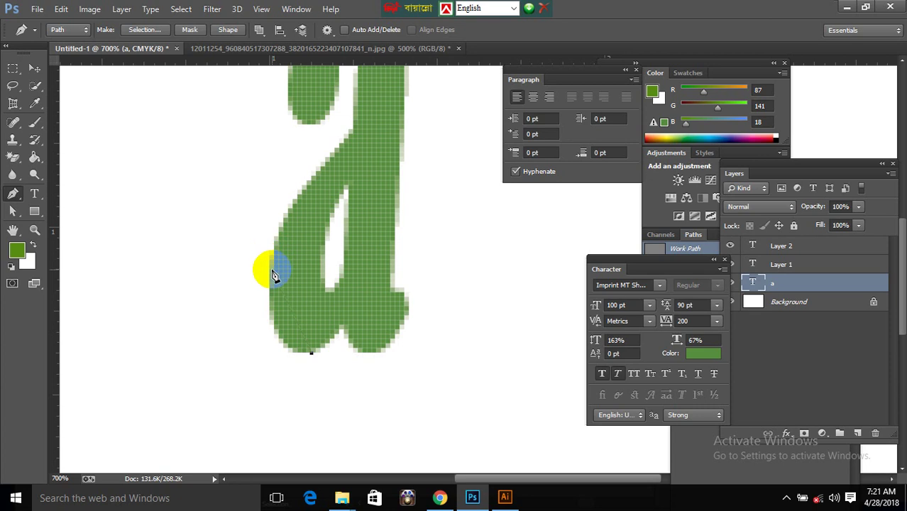
pyautogui.moveTo(267, 240)
pyautogui.mouseDown()
pyautogui.moveTo(290, 167)
pyautogui.moveTo(292, 179)
pyautogui.mouseUp()
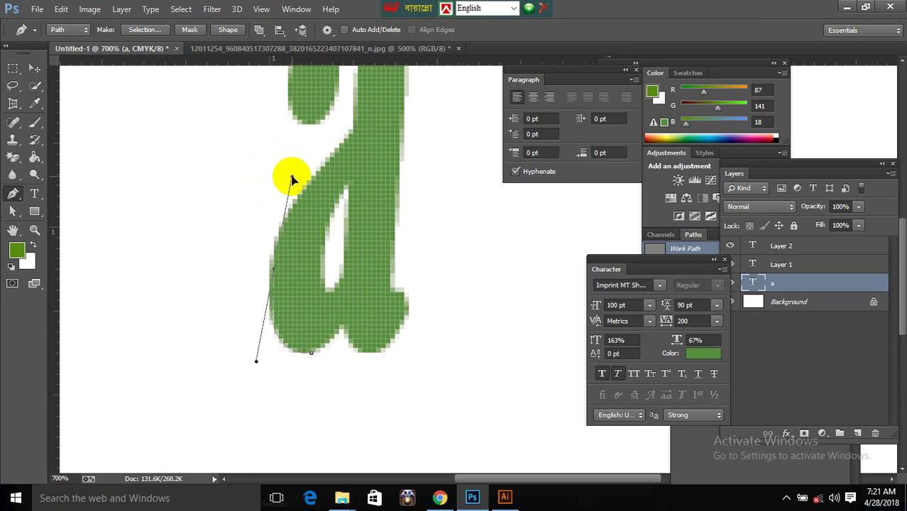
pyautogui.moveTo(291, 178); pyautogui.dragTo(289, 173)
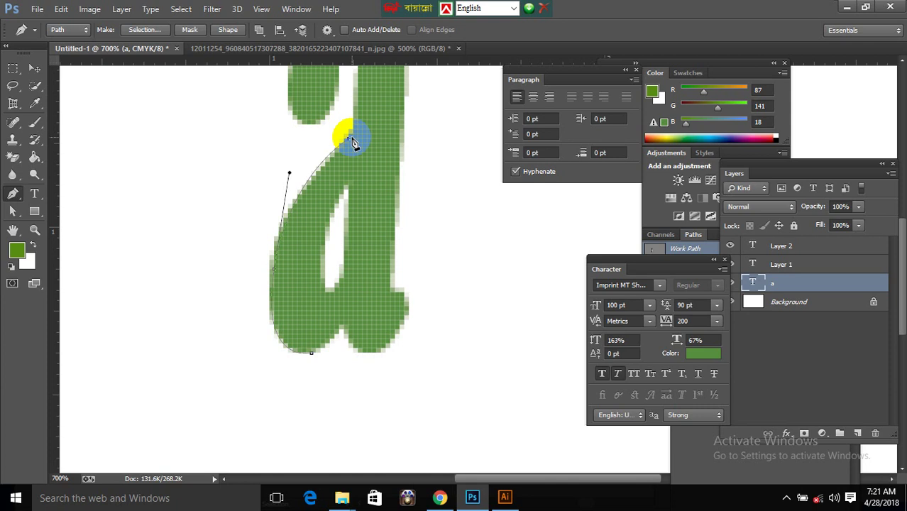
pyautogui.moveTo(290, 175)
pyautogui.mouseDown()
pyautogui.moveTo(285, 121)
pyautogui.moveTo(290, 188)
pyautogui.moveTo(289, 180)
pyautogui.mouseUp()
pyautogui.scroll(1, 424, 153)
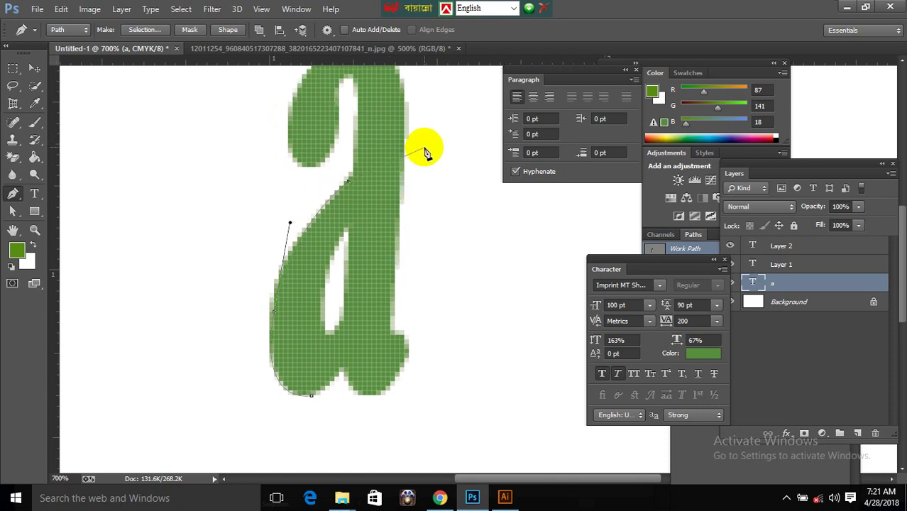
pyautogui.scroll(1, 425, 153)
# Step: Place anchors over the top bowl and down the right side, closing the path at the start
pyautogui.moveTo(373, 146)
pyautogui.mouseDown()
pyautogui.moveTo(361, 140)
pyautogui.moveTo(352, 223)
pyautogui.moveTo(358, 134)
pyautogui.mouseUp()
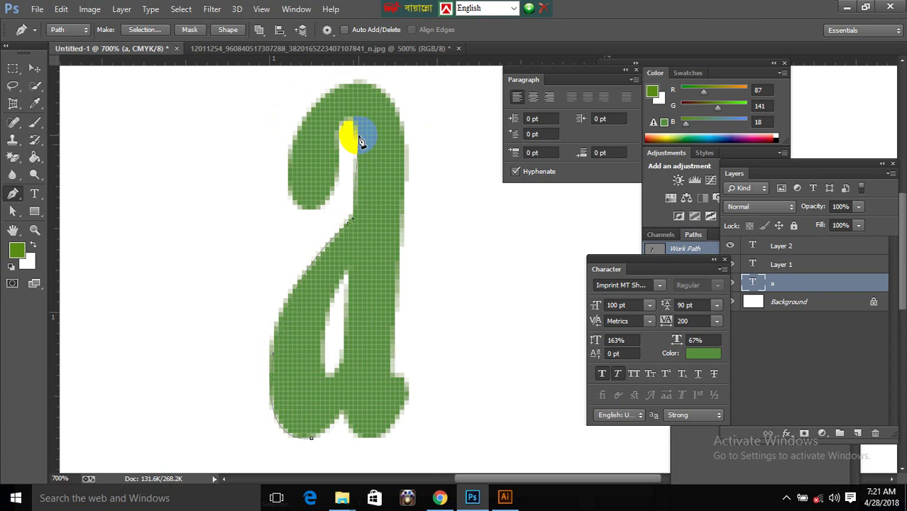
pyautogui.moveTo(358, 136); pyautogui.dragTo(340, 139)
pyautogui.moveTo(321, 189)
pyautogui.mouseDown()
pyautogui.moveTo(317, 213)
pyautogui.moveTo(273, 215)
pyautogui.mouseUp()
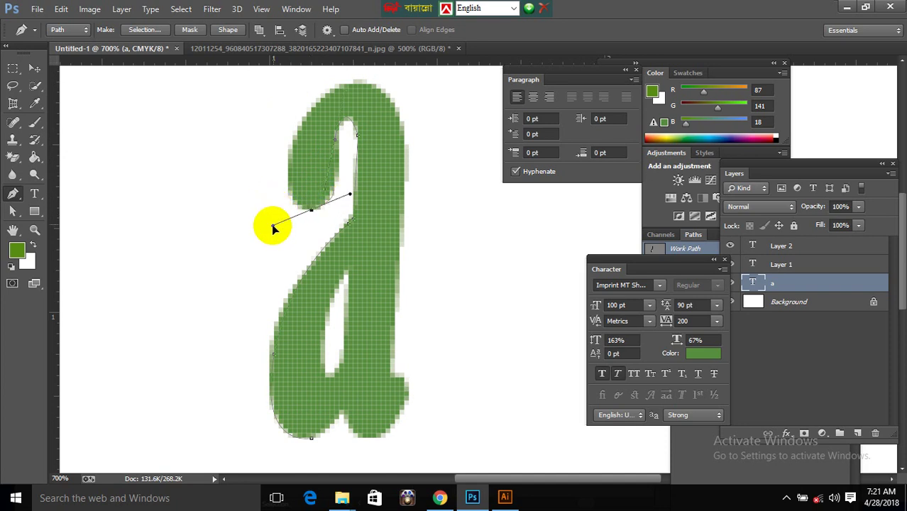
pyautogui.click(298, 119)
pyautogui.moveTo(399, 83); pyautogui.dragTo(404, 112)
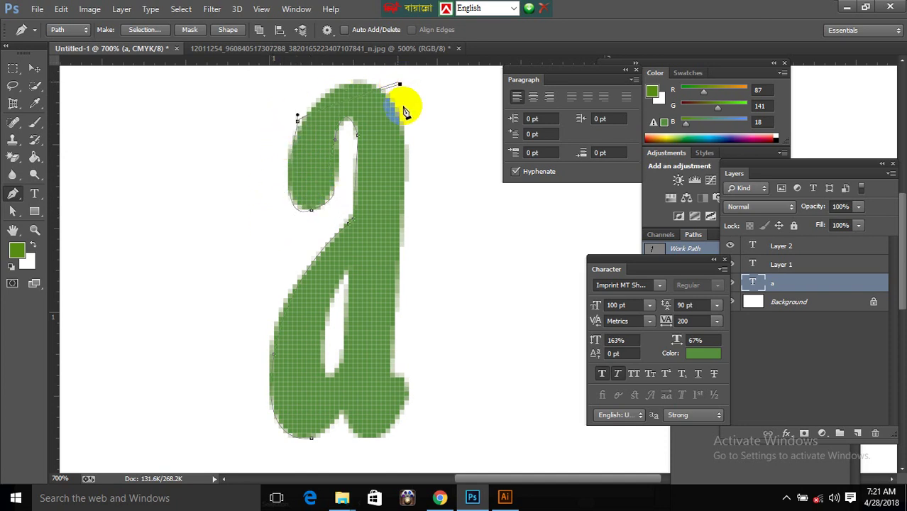
pyautogui.click(408, 172)
pyautogui.click(408, 219)
pyautogui.click(404, 278)
pyautogui.click(405, 344)
pyautogui.moveTo(399, 384); pyautogui.dragTo(406, 405)
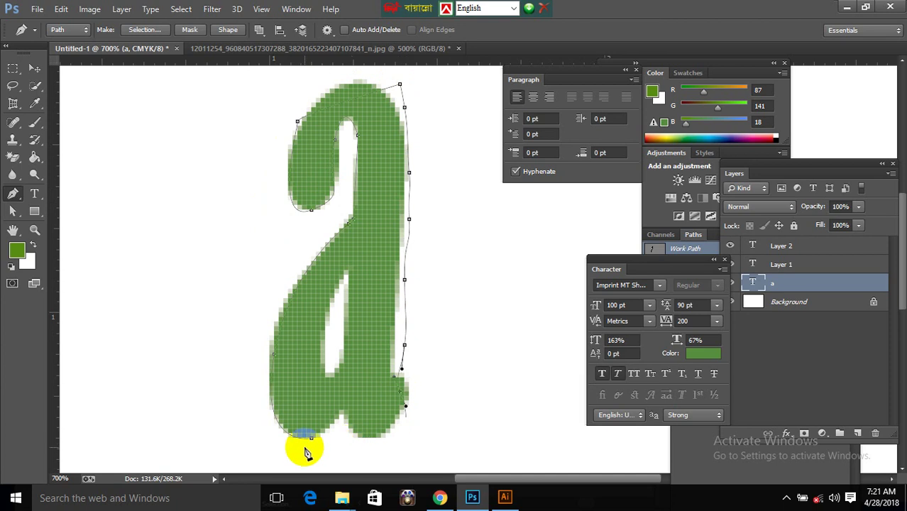
pyautogui.moveTo(306, 450); pyautogui.dragTo(315, 444)
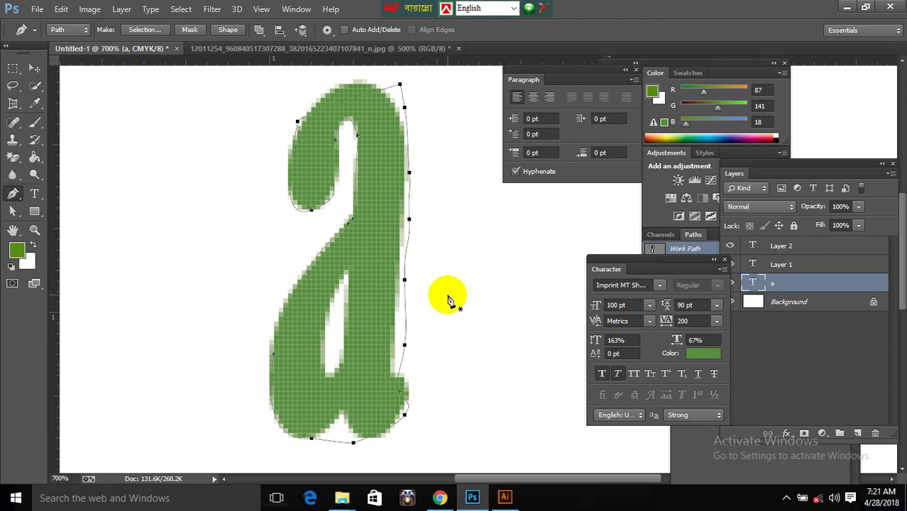
pyautogui.scroll(1, 480, 301)
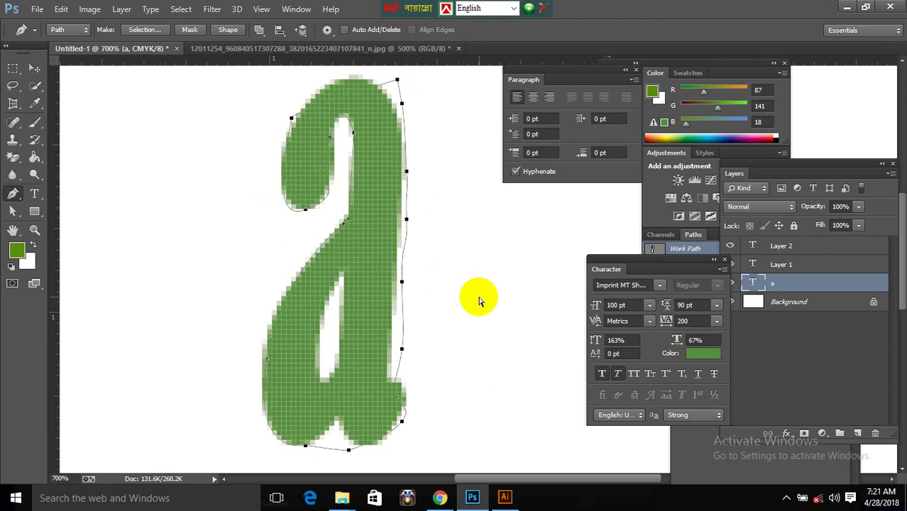
pyautogui.scroll(1, 479, 301)
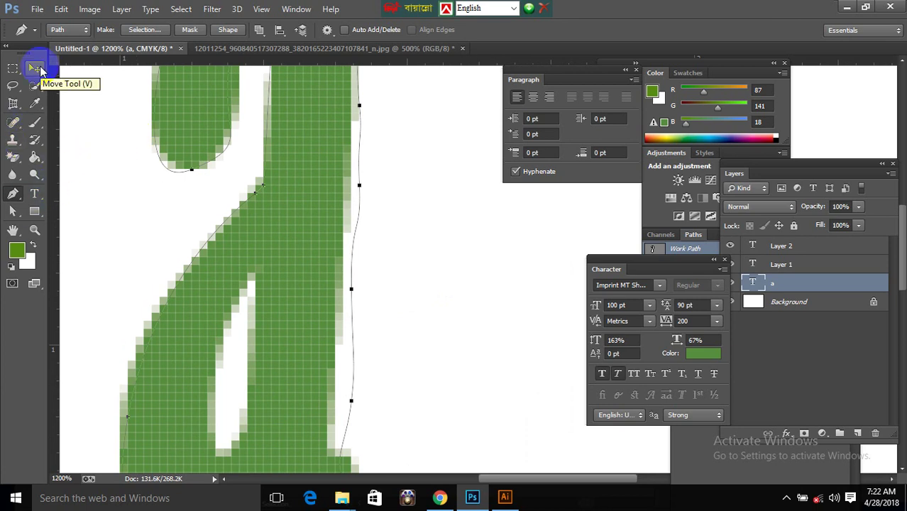
# Step: Select the whole work path with Path Selection, undoing an accidental move
pyautogui.click(12, 211)
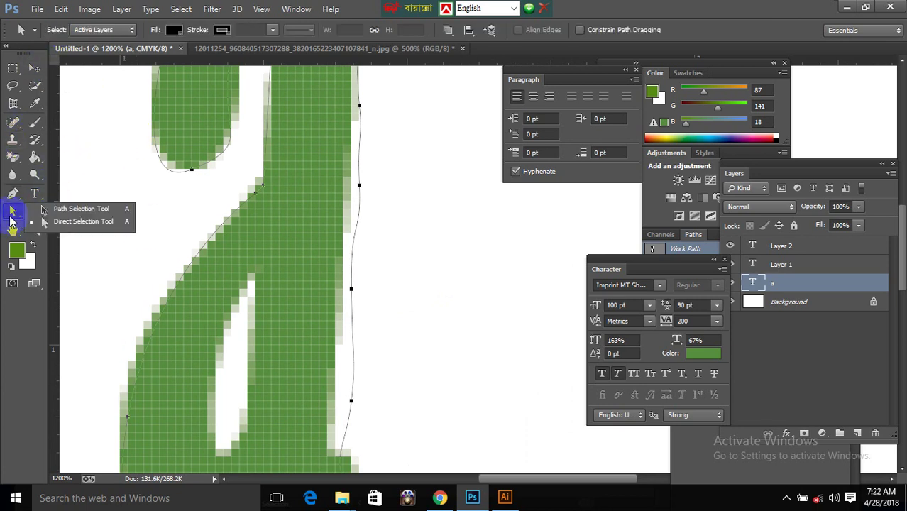
pyautogui.click(71, 213)
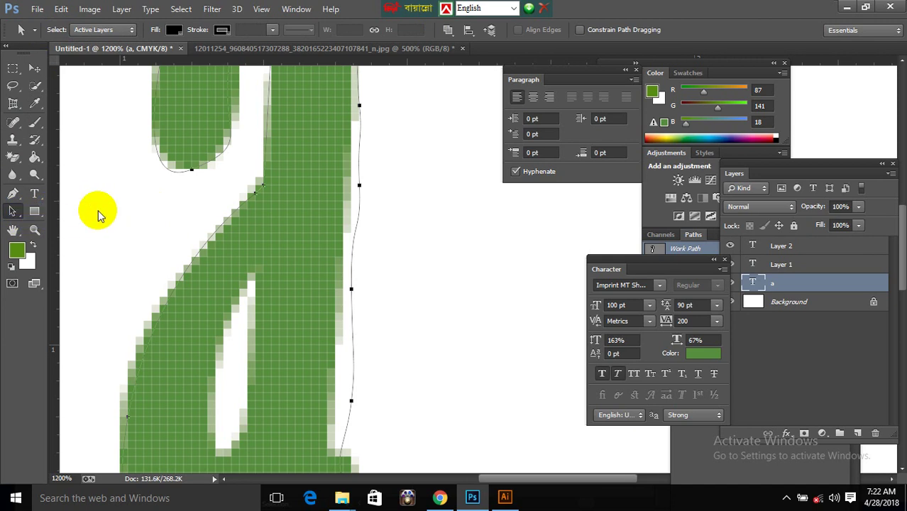
pyautogui.moveTo(398, 156); pyautogui.dragTo(347, 206)
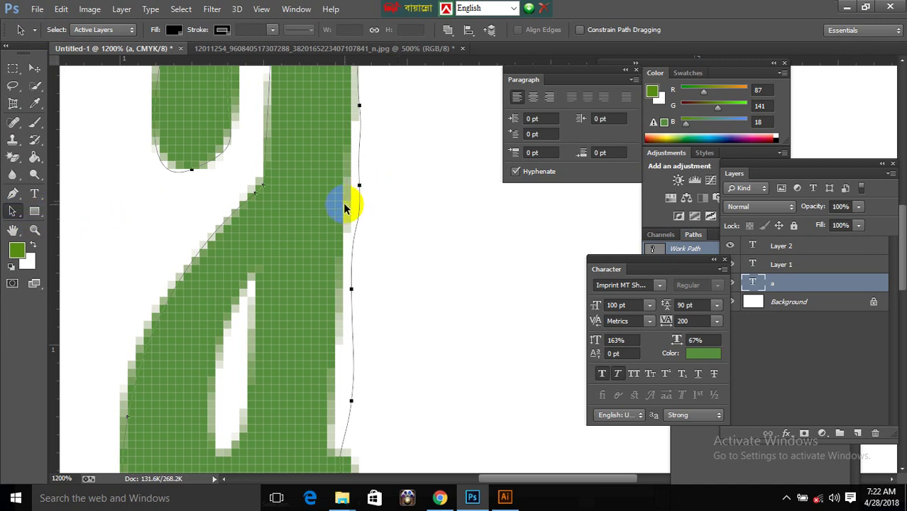
pyautogui.click(337, 196)
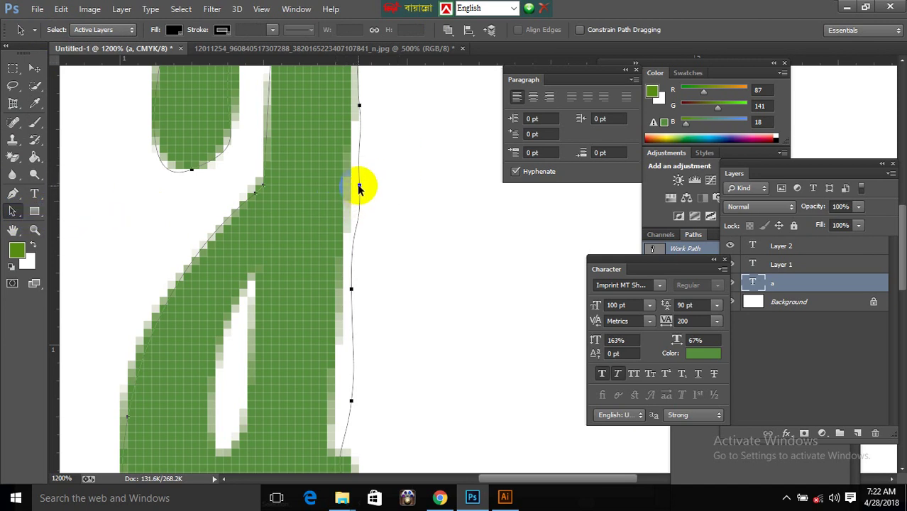
pyautogui.moveTo(359, 187); pyautogui.dragTo(352, 188)
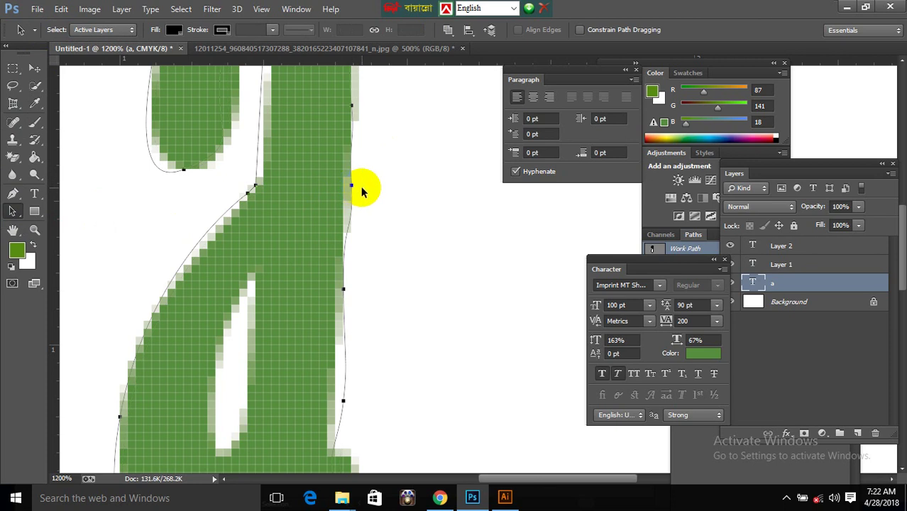
pyautogui.hotkey('ctrl', 'z')
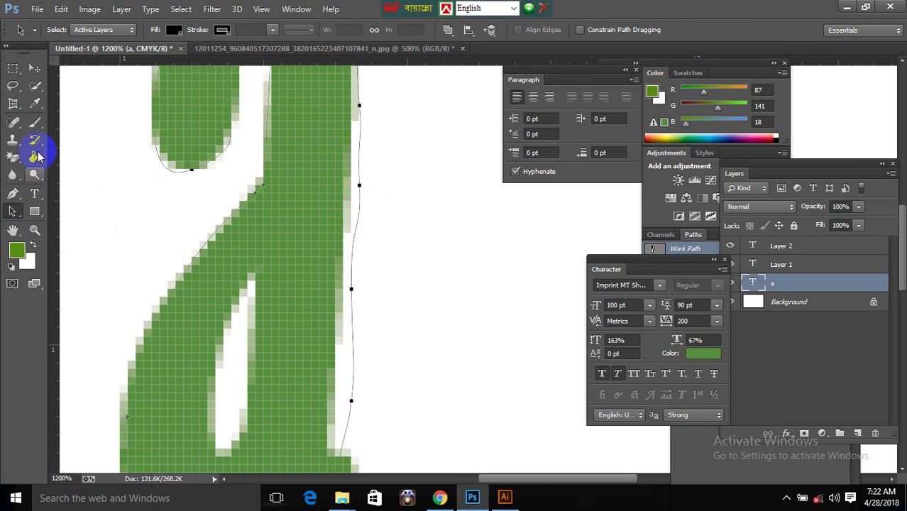
pyautogui.click(34, 68)
# Step: With Direct Selection, nudge right-edge anchors one pixel left and reshape the top-right curves
pyautogui.moveTo(12, 211); pyautogui.dragTo(58, 224)
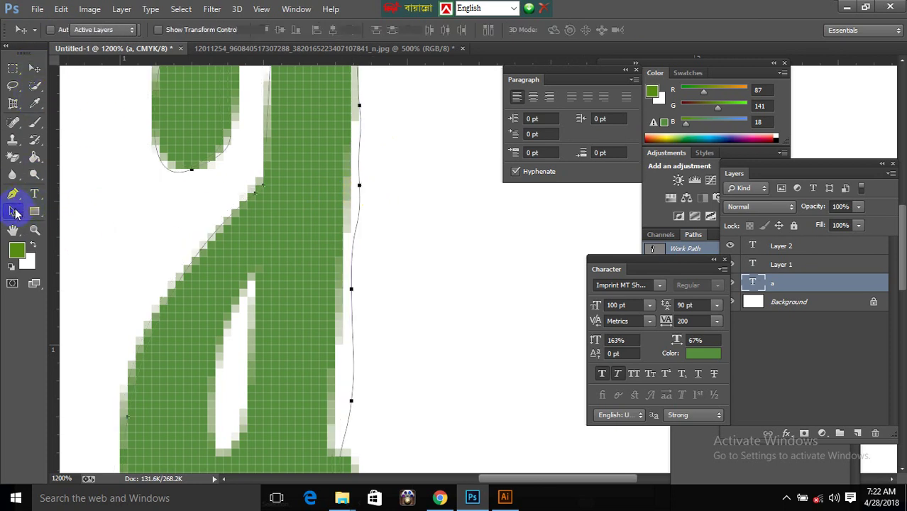
pyautogui.click(355, 200)
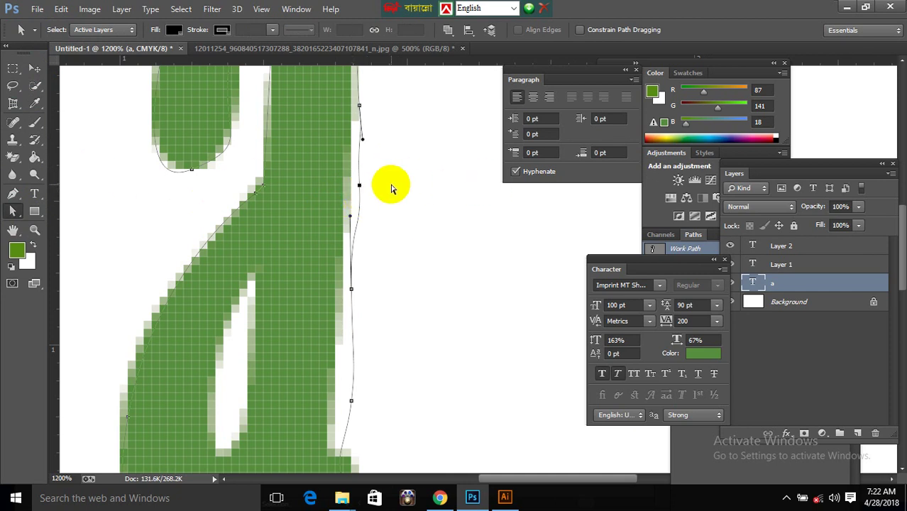
pyautogui.click(367, 192)
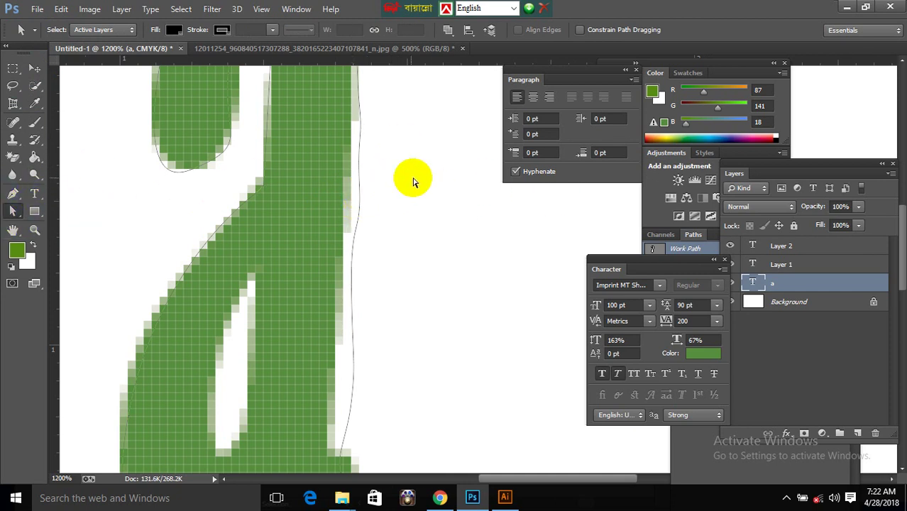
pyautogui.moveTo(393, 142); pyautogui.dragTo(348, 245)
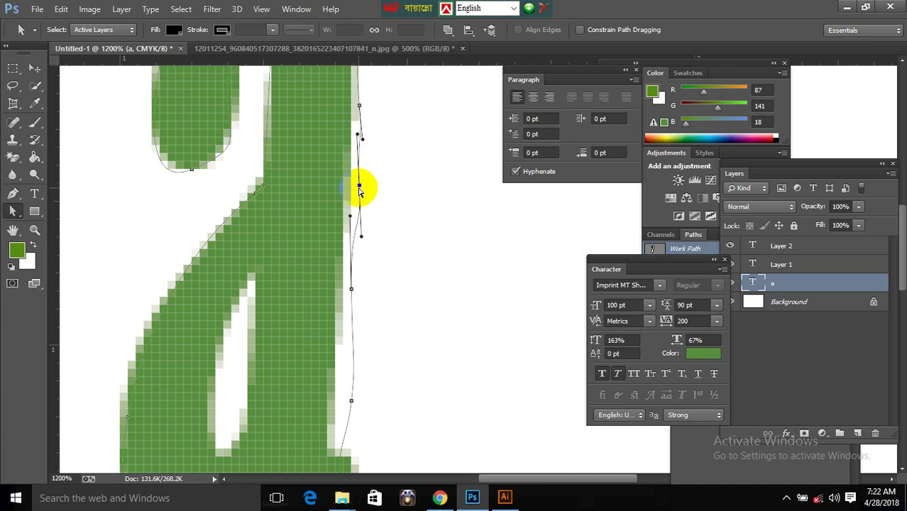
pyautogui.press('Left')
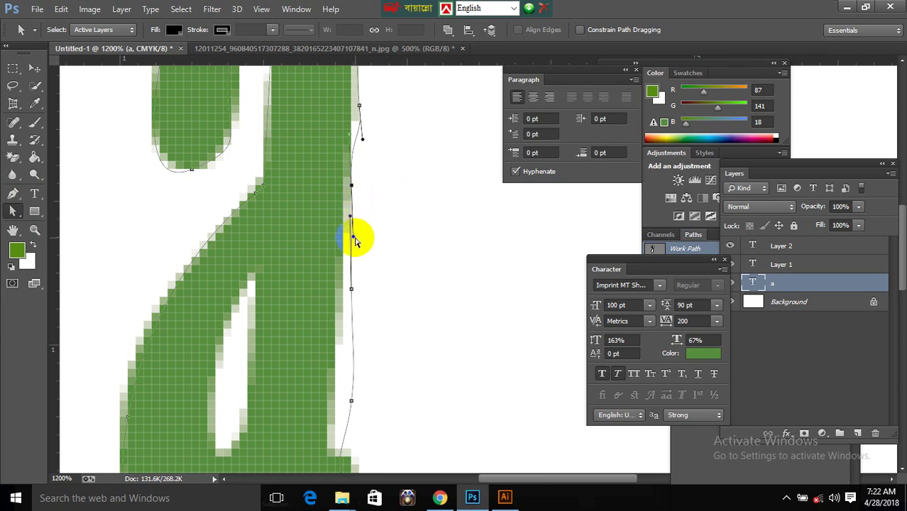
pyautogui.moveTo(362, 142); pyautogui.dragTo(349, 143)
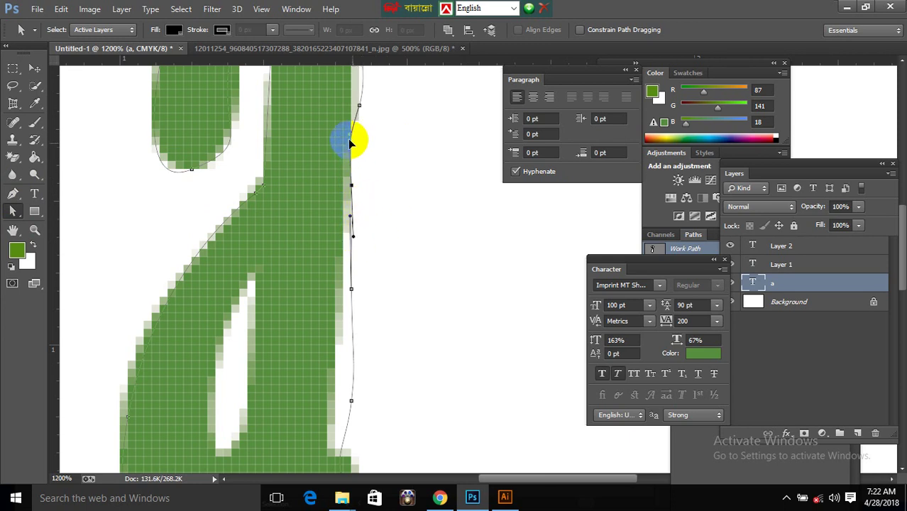
pyautogui.scroll(3, 419, 181)
pyautogui.scroll(2, 418, 182)
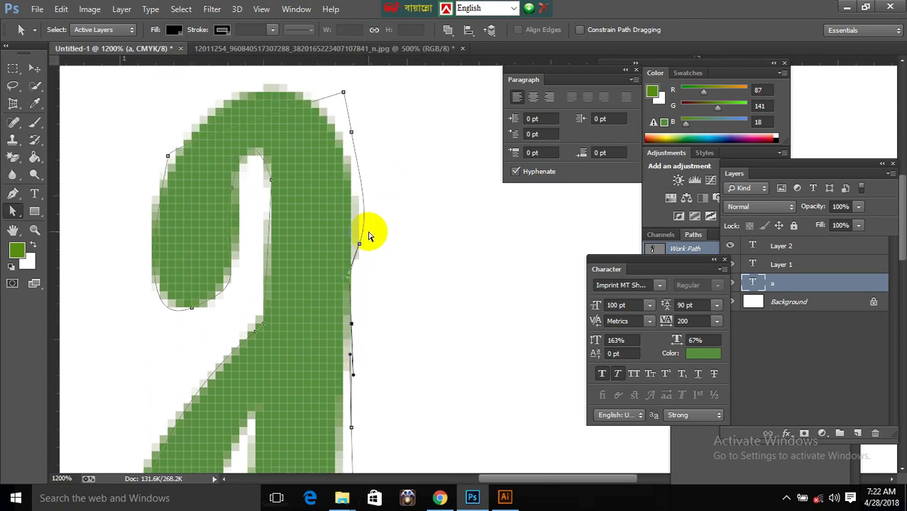
pyautogui.moveTo(359, 246); pyautogui.dragTo(360, 239)
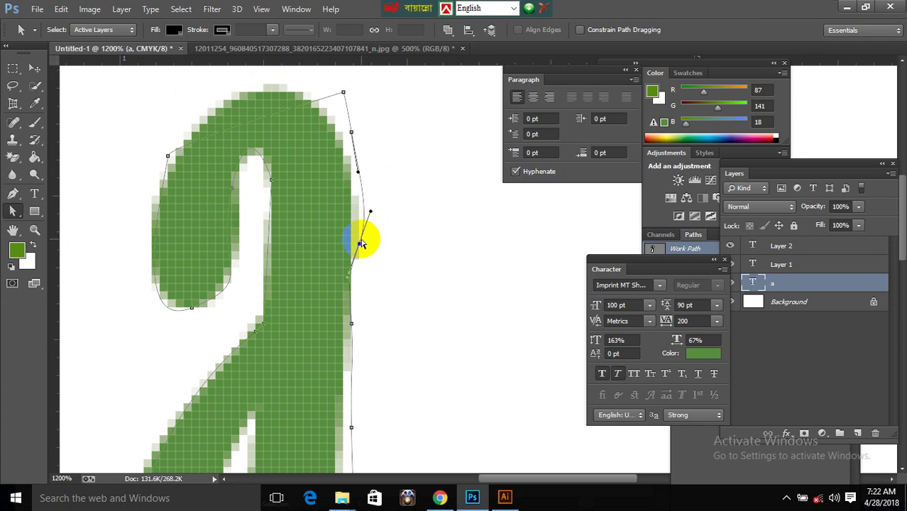
pyautogui.press('Left')
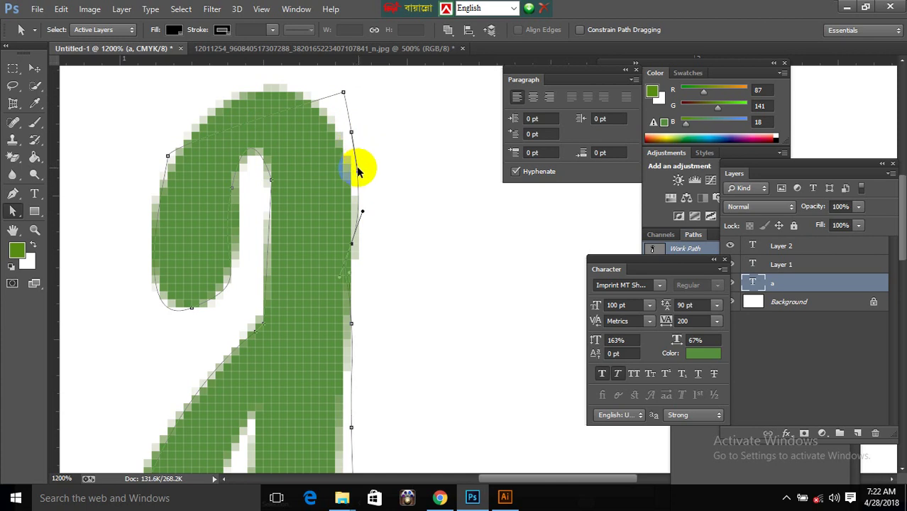
pyautogui.moveTo(356, 168); pyautogui.dragTo(376, 188)
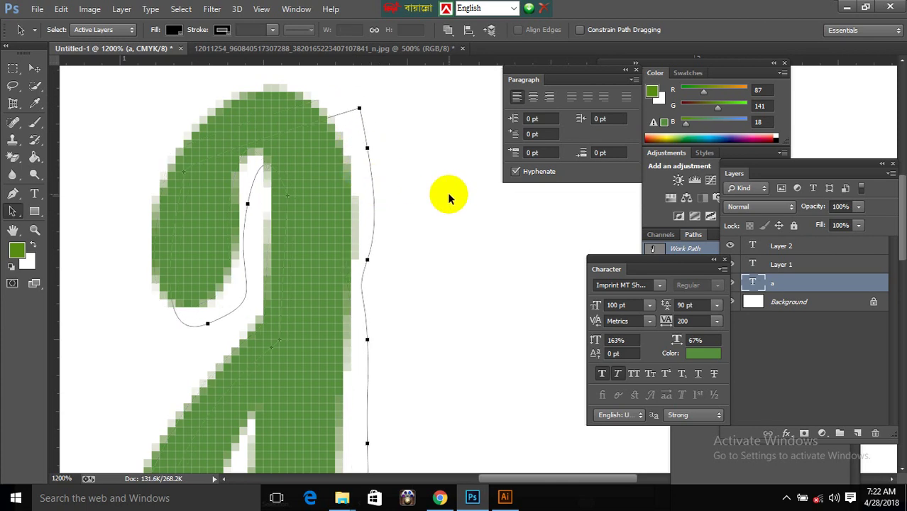
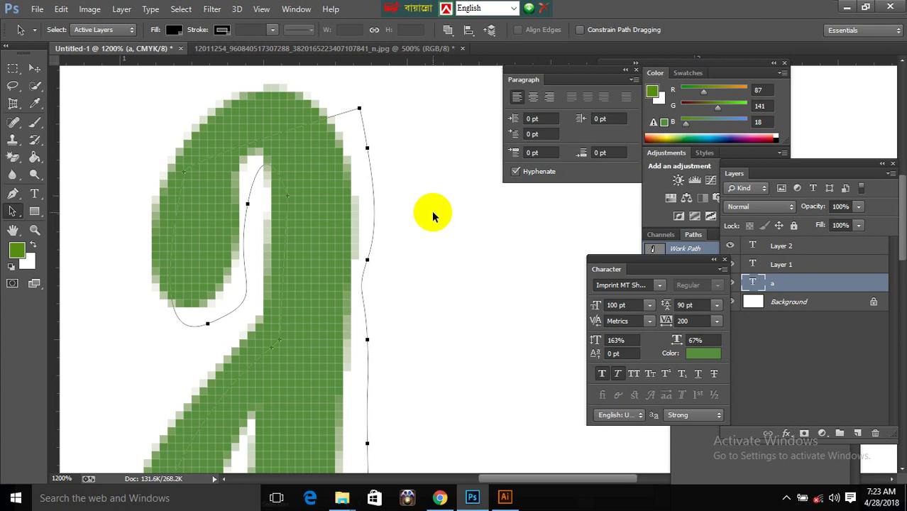
# Step: Load the traced gap path as a selection and add an empty Layer 3 above the text
pyautogui.click(218, 203)
pyautogui.click(204, 120)
pyautogui.hotkey('ctrl', 'Return')
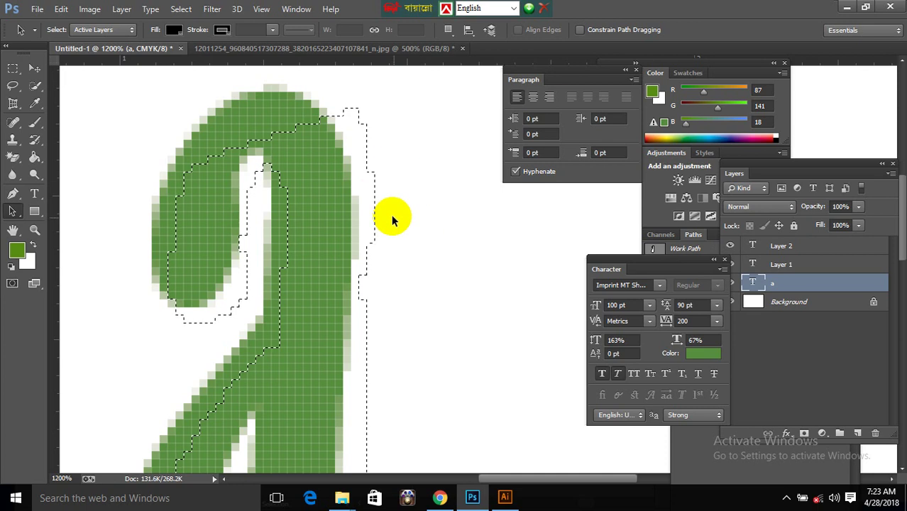
pyautogui.click(872, 432)
# Step: Fill the selected letter gap with green using the Paint Bucket, then deselect
pyautogui.click(34, 157)
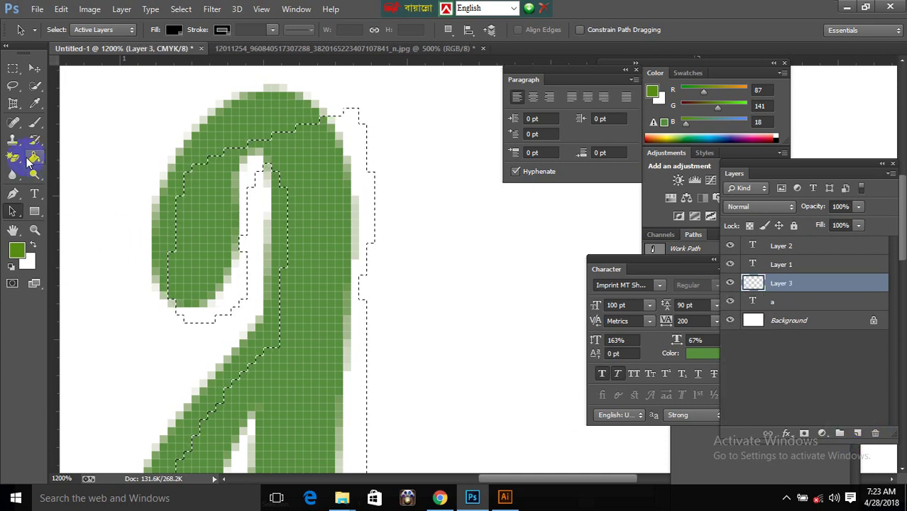
pyautogui.click(237, 168)
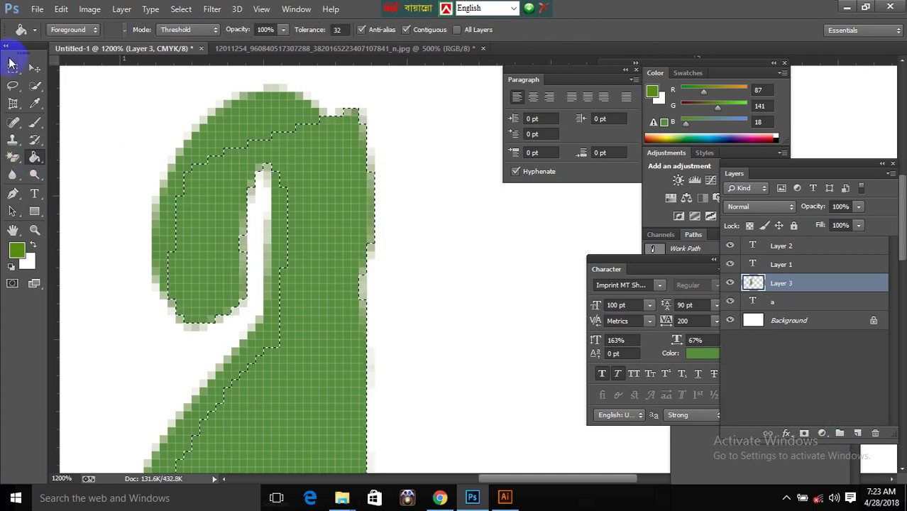
pyautogui.hotkey('ctrl', 'd')
# Step: Nudge the green fill to the right so it lines up with the 'aa' letters
pyautogui.click(34, 68)
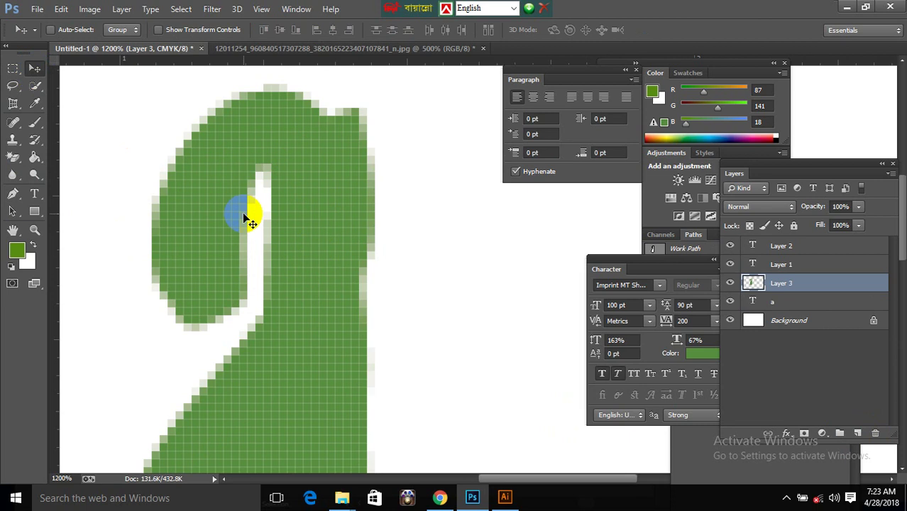
pyautogui.moveTo(247, 214)
pyautogui.mouseDown()
pyautogui.moveTo(328, 305)
pyautogui.moveTo(514, 366)
pyautogui.mouseUp()
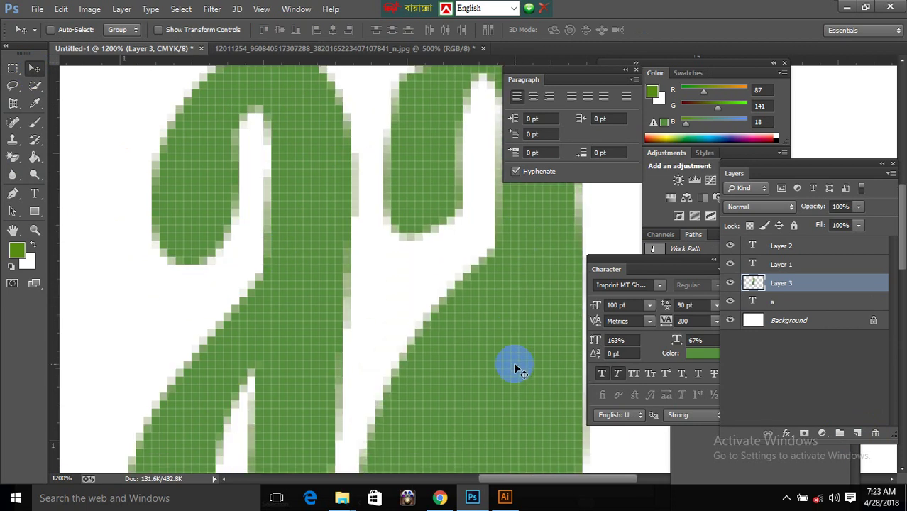
pyautogui.scroll(-1, 514, 366)
pyautogui.scroll(-1, 513, 362)
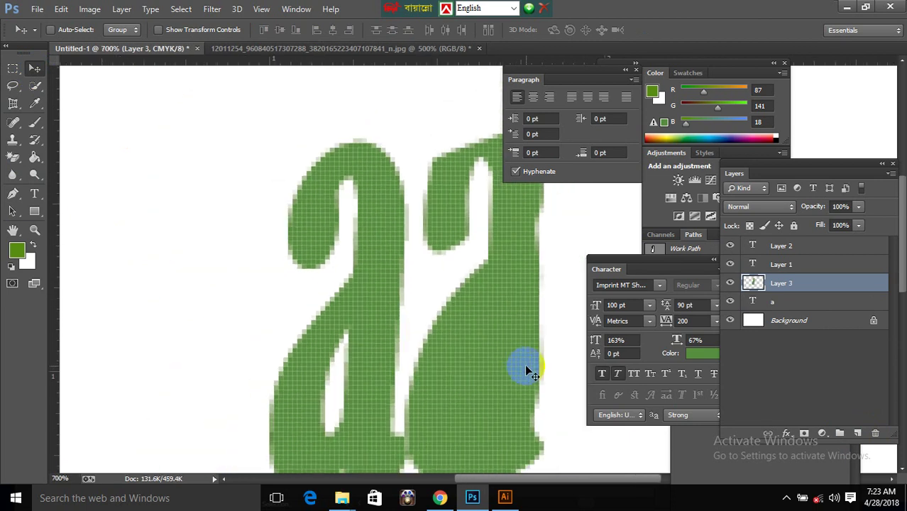
pyautogui.moveTo(524, 364)
pyautogui.mouseDown()
pyautogui.moveTo(555, 360)
pyautogui.moveTo(545, 363)
pyautogui.mouseUp()
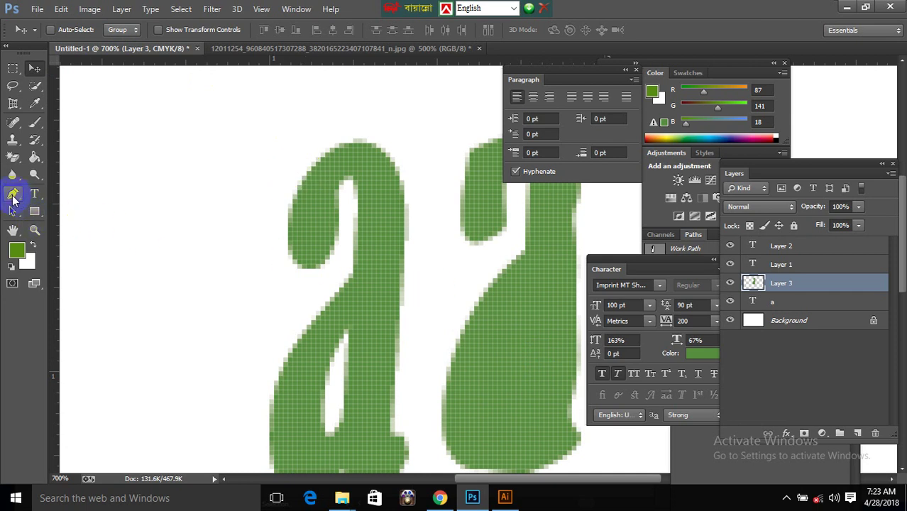
pyautogui.click(13, 193)
pyautogui.click(72, 31)
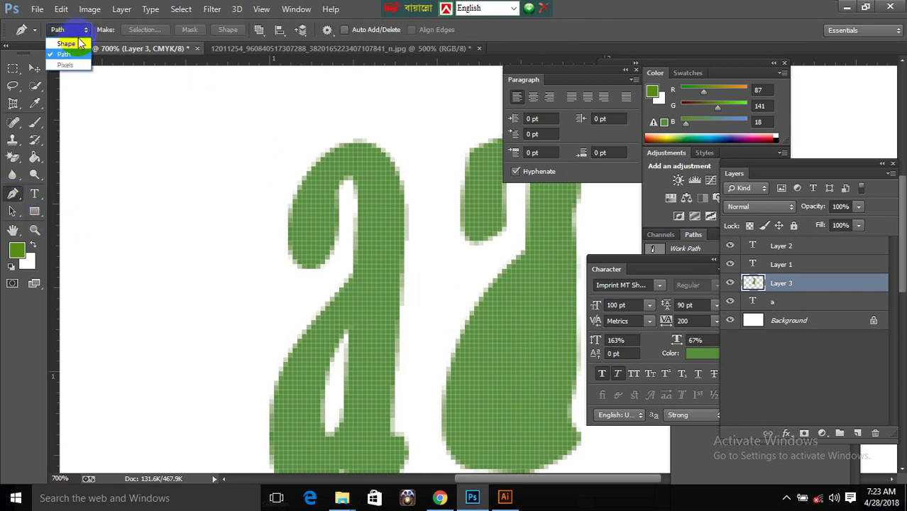
pyautogui.click(78, 45)
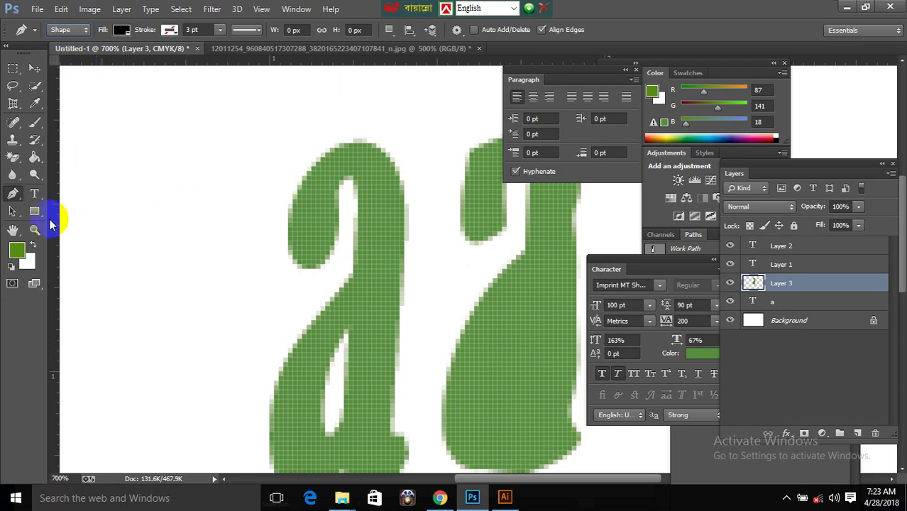
pyautogui.click(35, 212)
pyautogui.click(535, 300)
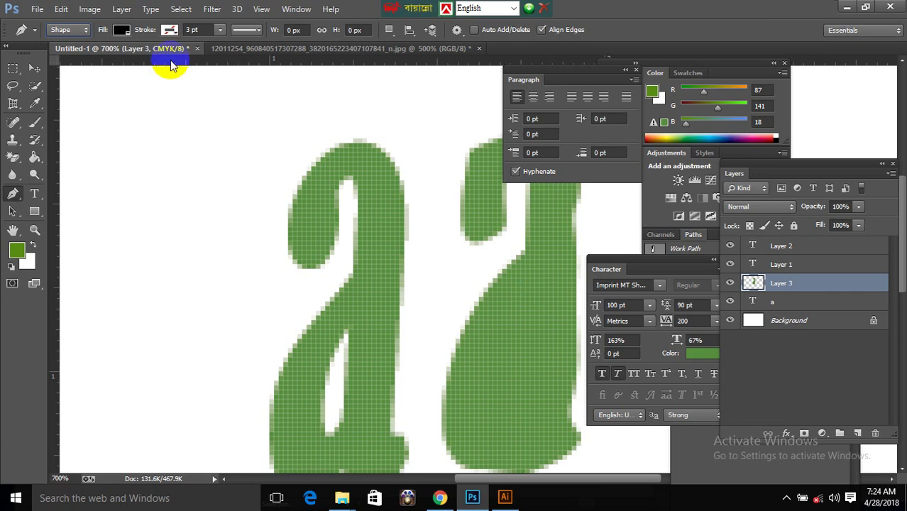
pyautogui.click(74, 31)
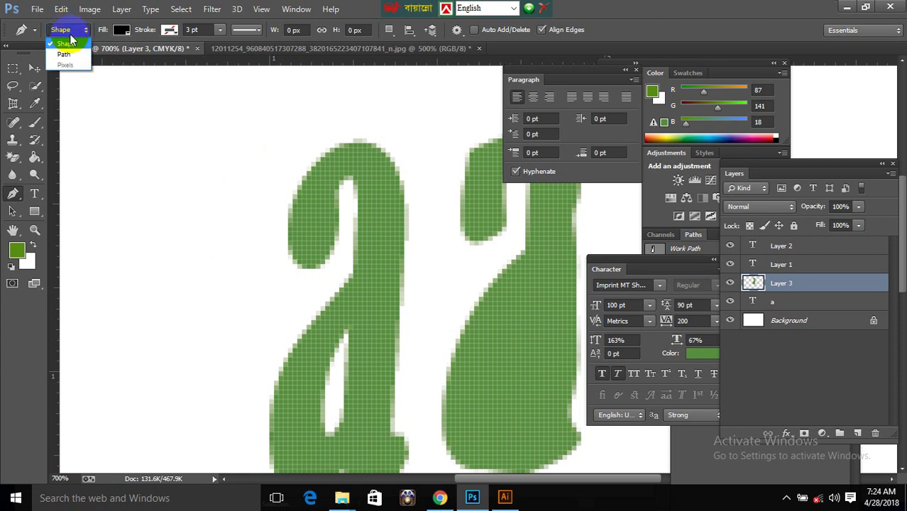
pyautogui.click(74, 44)
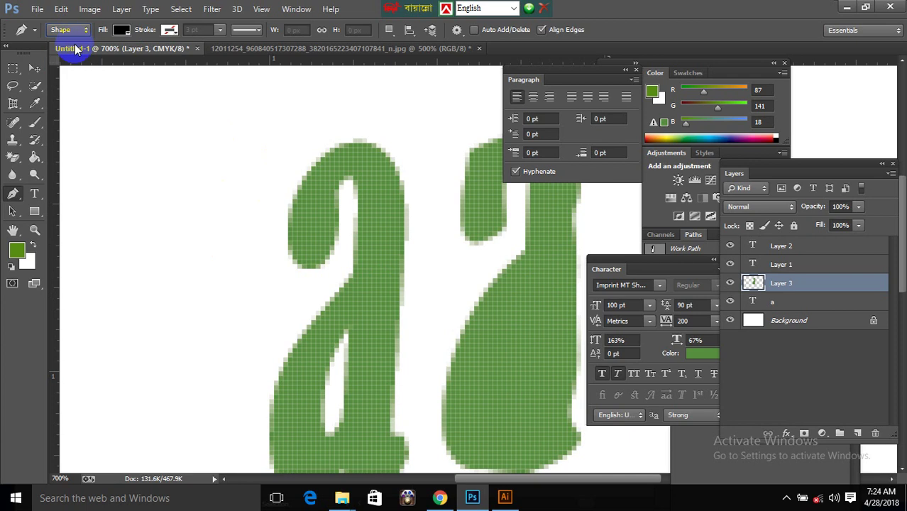
pyautogui.click(139, 194)
pyautogui.moveTo(218, 149); pyautogui.dragTo(264, 175)
pyautogui.moveTo(255, 234); pyautogui.dragTo(239, 261)
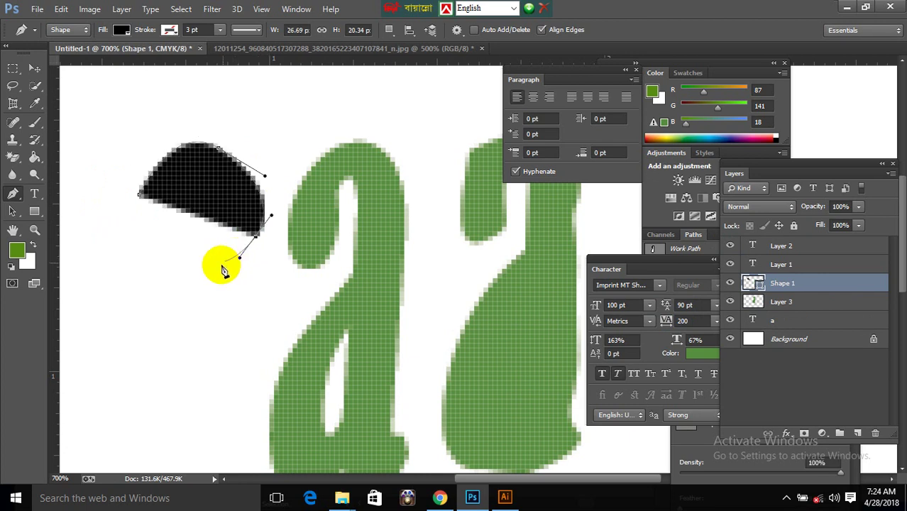
pyautogui.moveTo(186, 292); pyautogui.dragTo(168, 255)
pyautogui.click(142, 195)
pyautogui.click(188, 257)
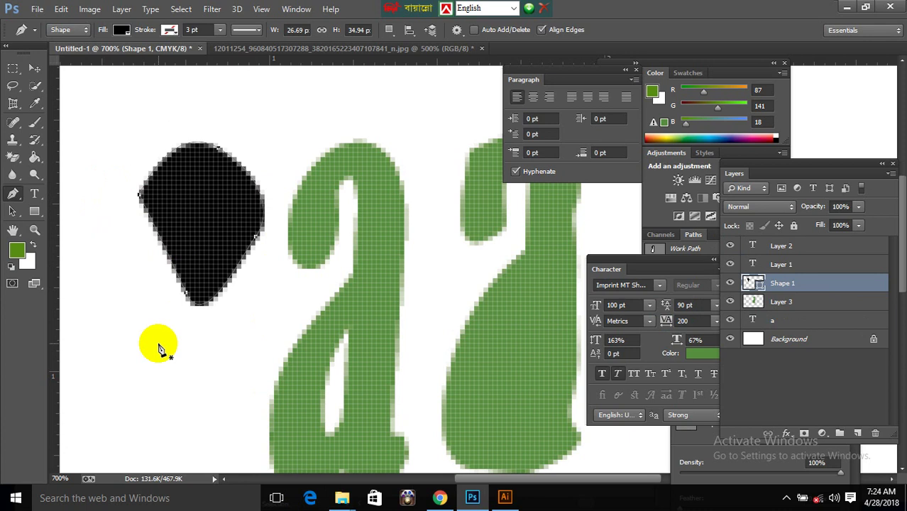
pyautogui.press('Delete')
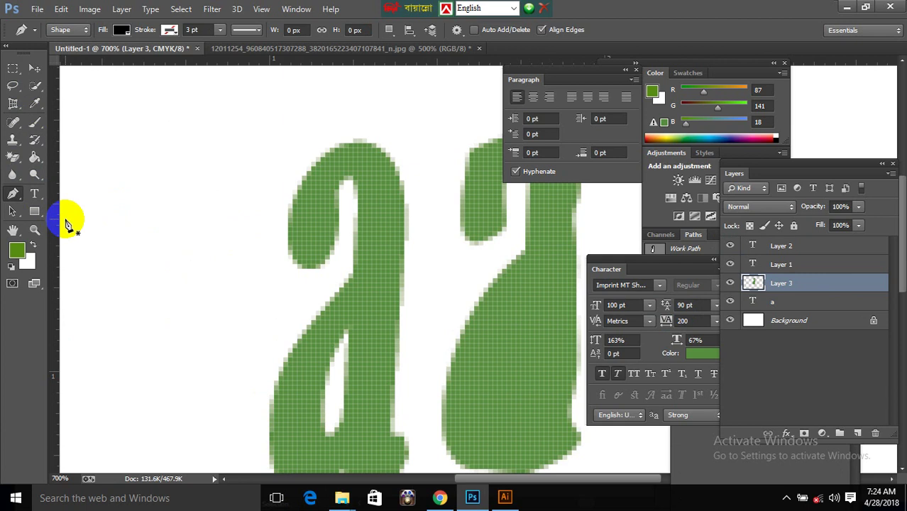
# Step: Draw a black rectangle shape to the left of the green letters
pyautogui.click(34, 211)
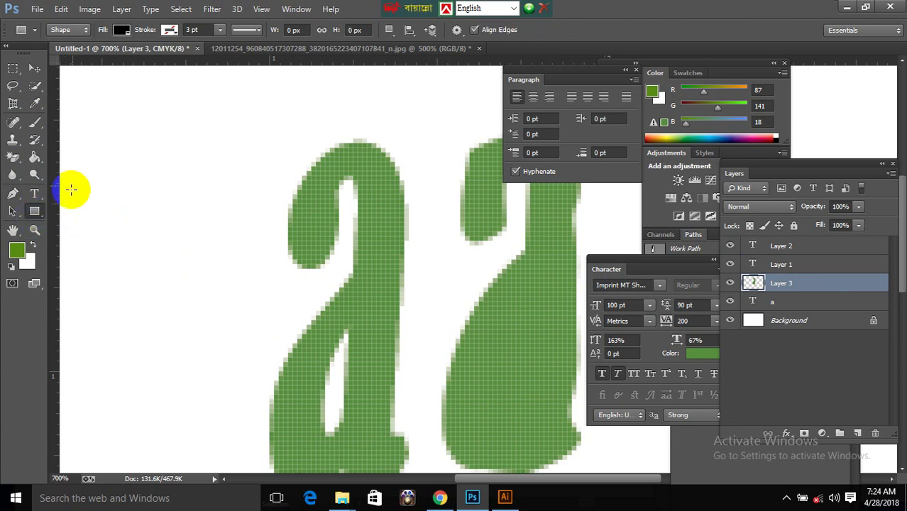
pyautogui.moveTo(83, 134); pyautogui.dragTo(234, 236)
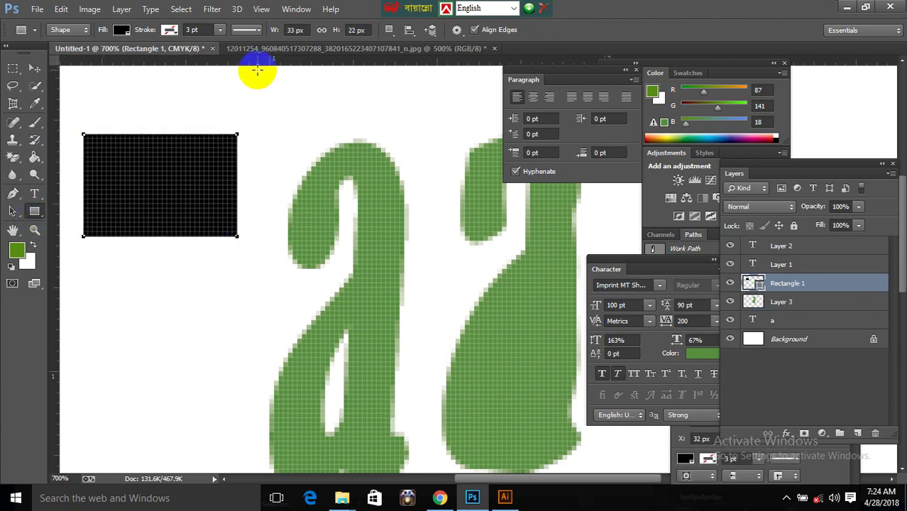
pyautogui.click(37, 66)
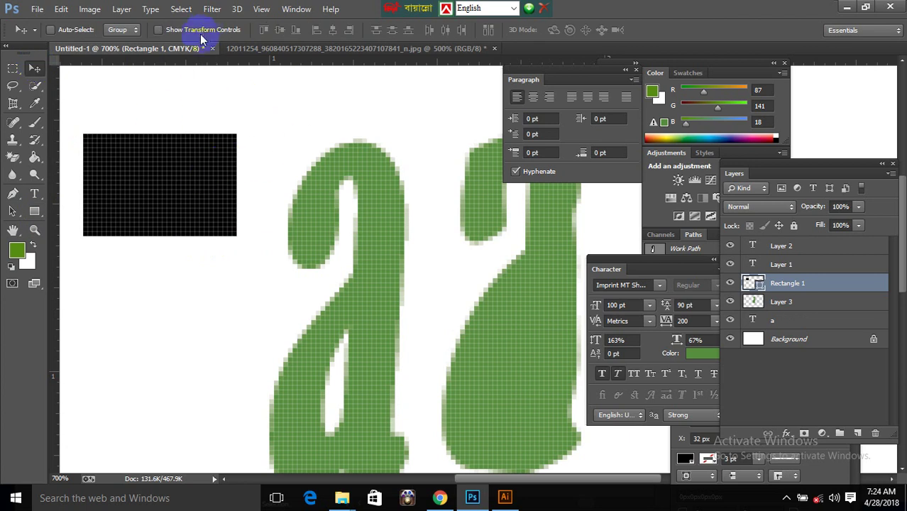
pyautogui.click(202, 32)
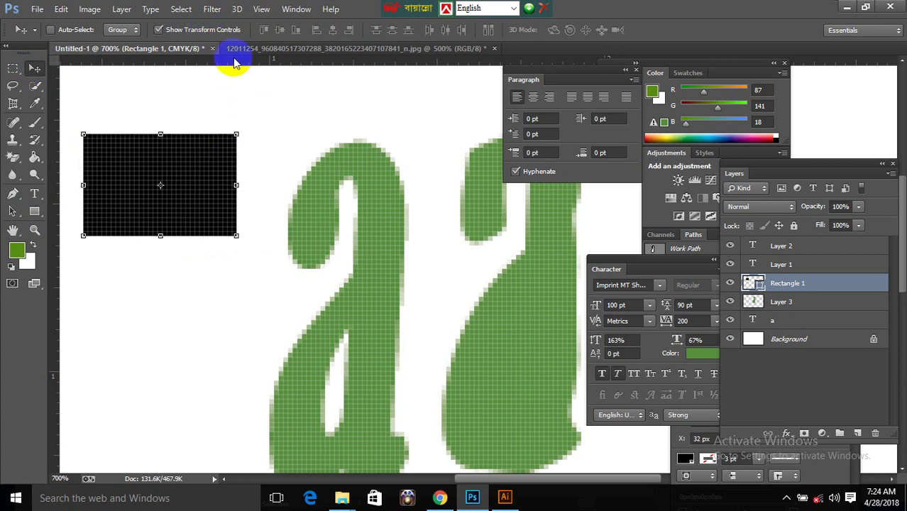
pyautogui.click(156, 132)
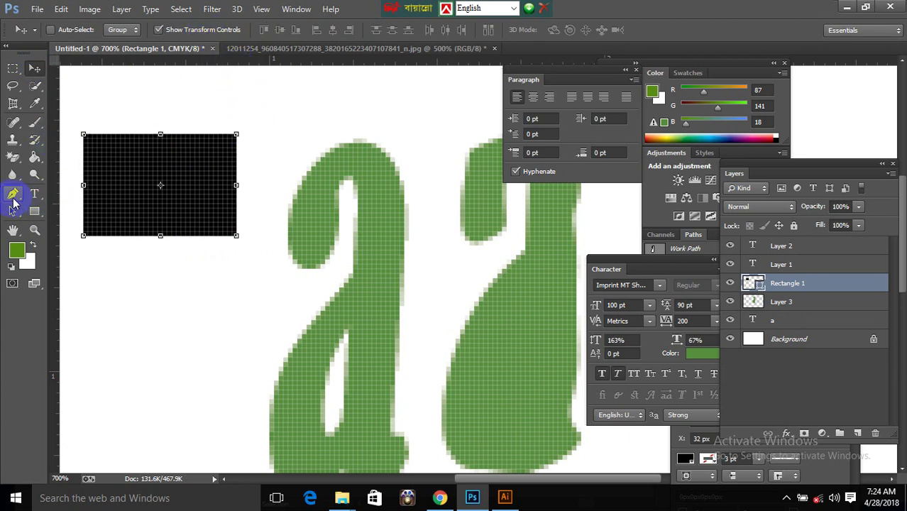
# Step: Add an anchor point midway along the rectangle's right edge
pyautogui.click(14, 195)
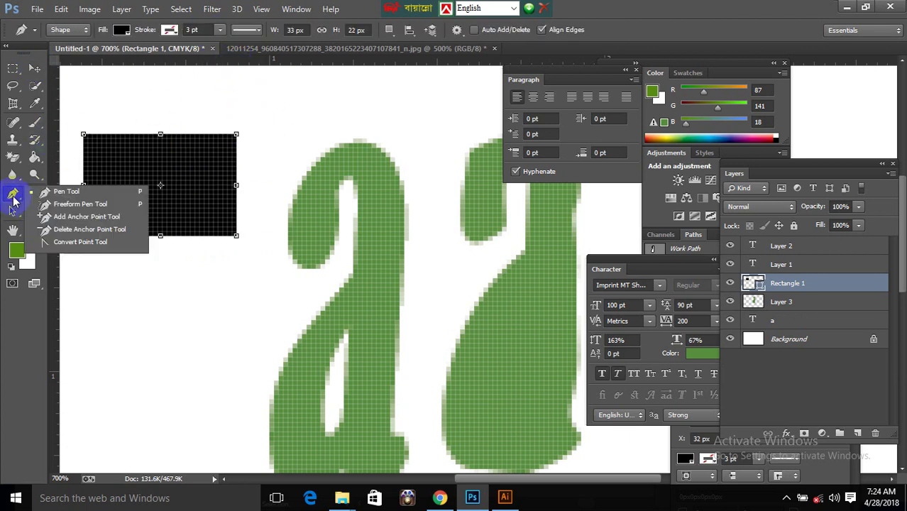
pyautogui.click(85, 212)
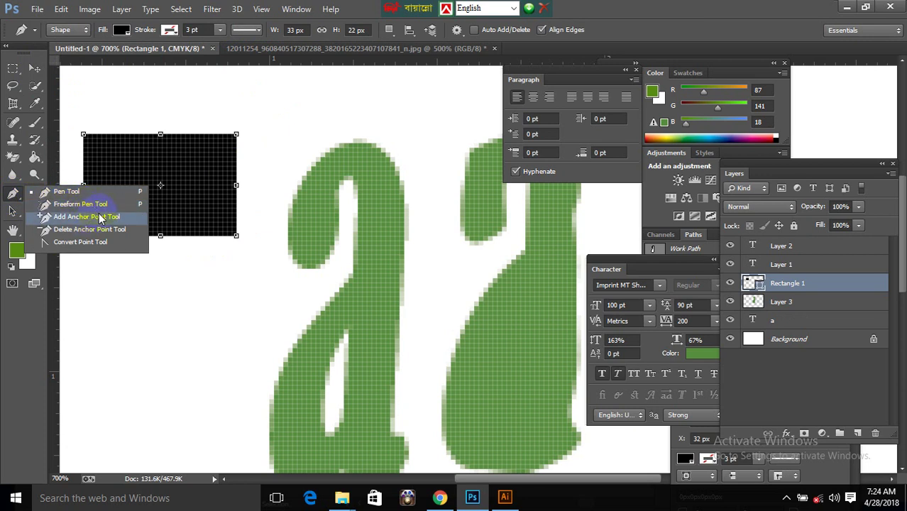
pyautogui.click(100, 216)
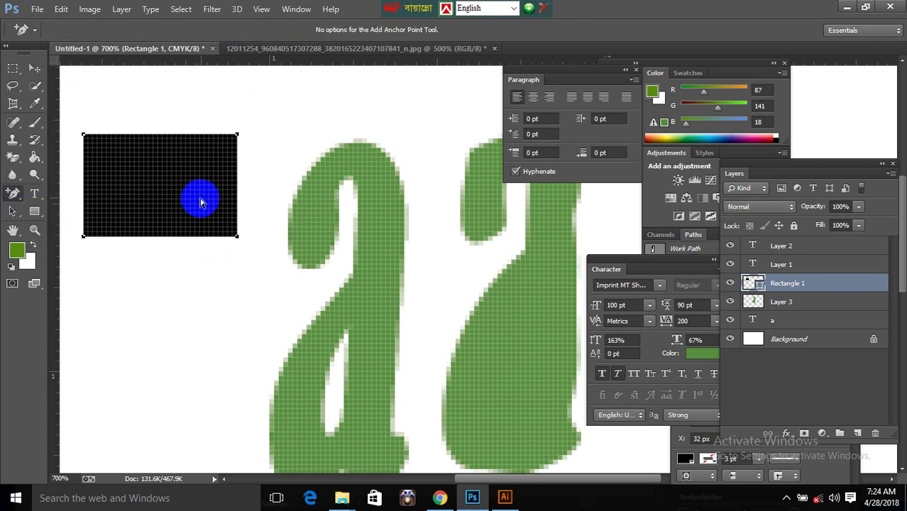
pyautogui.click(237, 187)
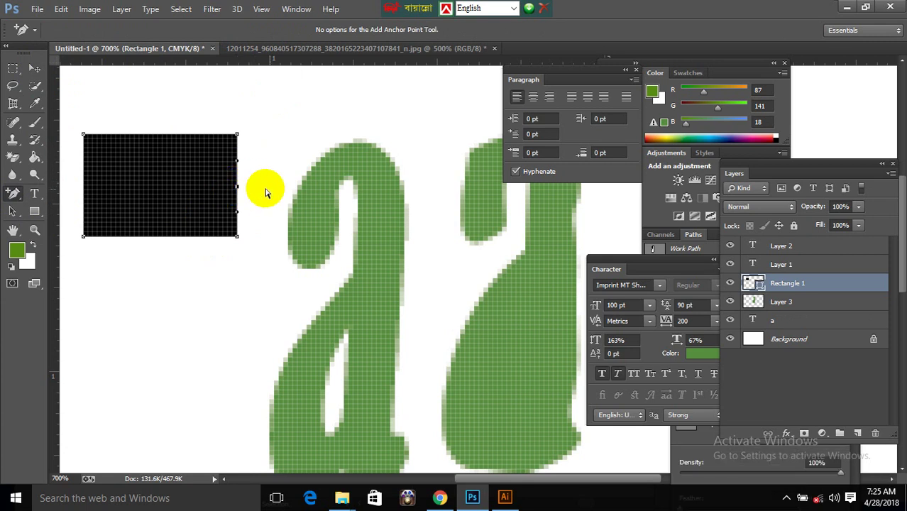
pyautogui.click(28, 202)
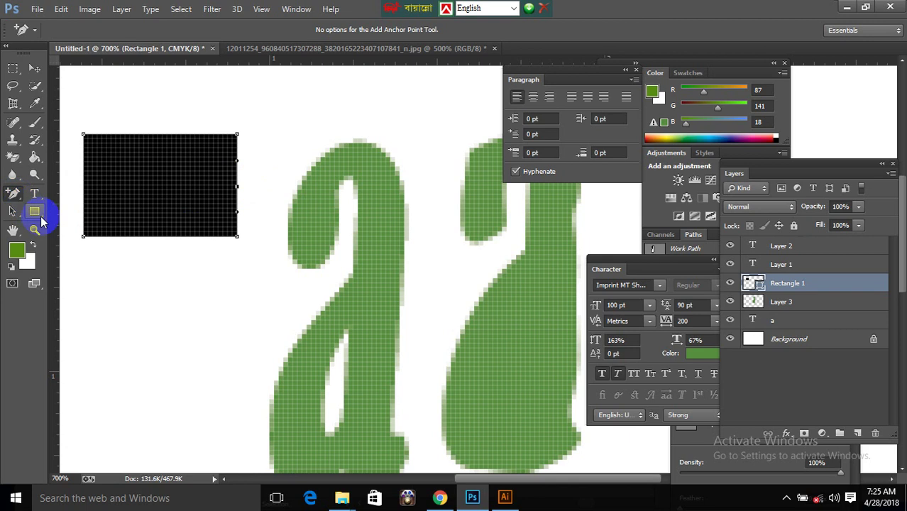
pyautogui.click(12, 210)
# Step: Drag the right edge's middle anchor outward, undoing an accidental rectangle move
pyautogui.click(222, 192)
pyautogui.click(238, 187)
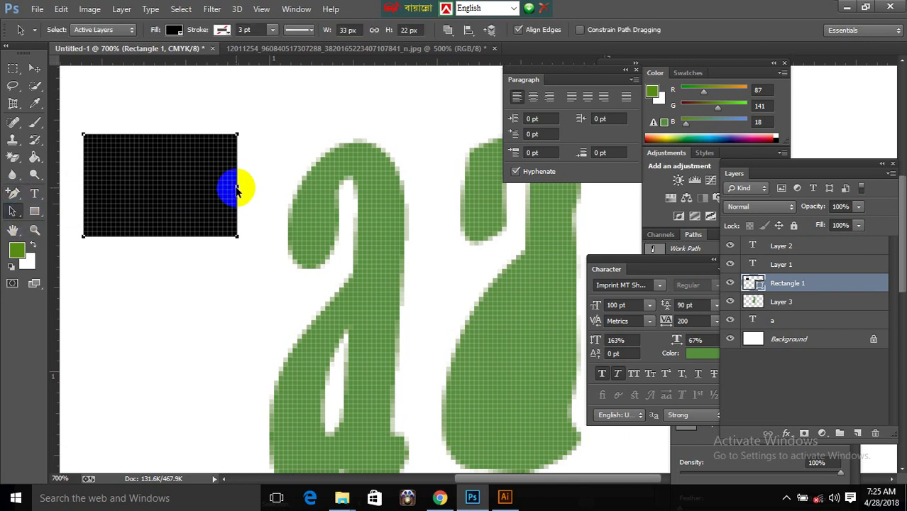
pyautogui.moveTo(237, 188); pyautogui.dragTo(250, 189)
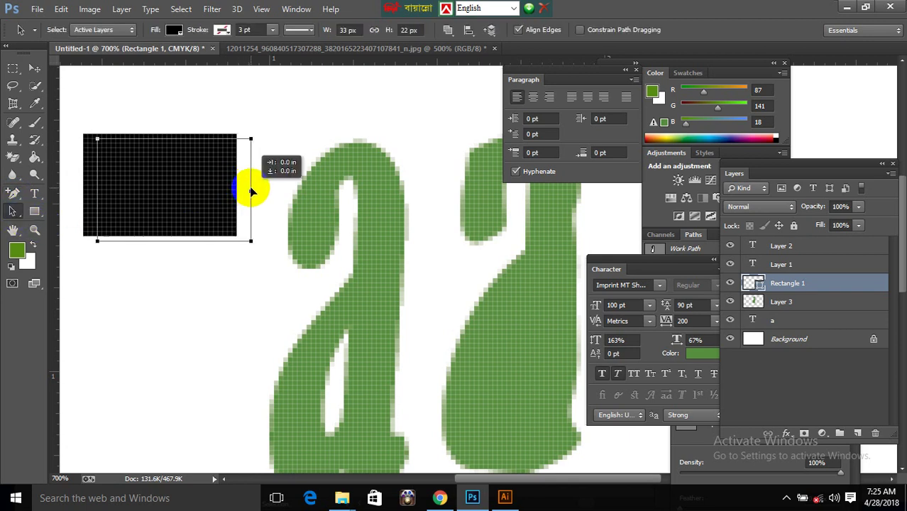
pyautogui.hotkey('ctrl', 'z')
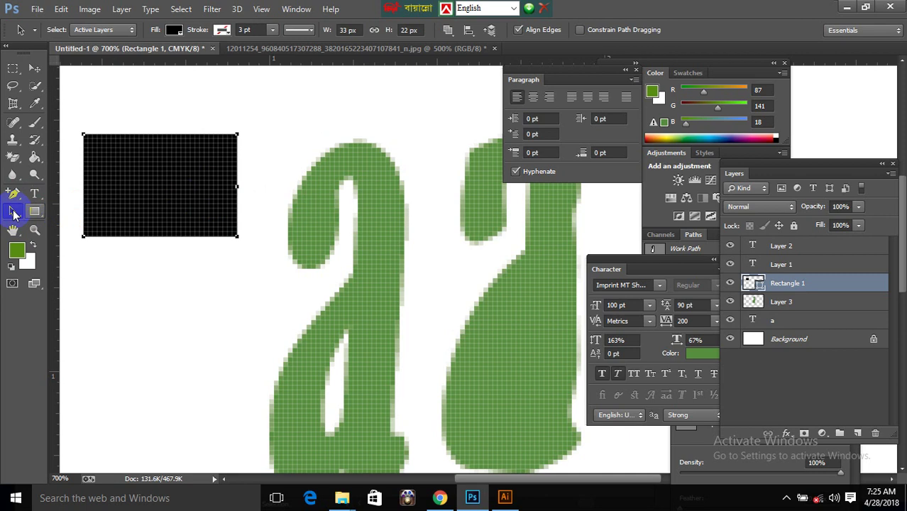
pyautogui.moveTo(12, 210); pyautogui.dragTo(60, 224)
pyautogui.click(237, 187)
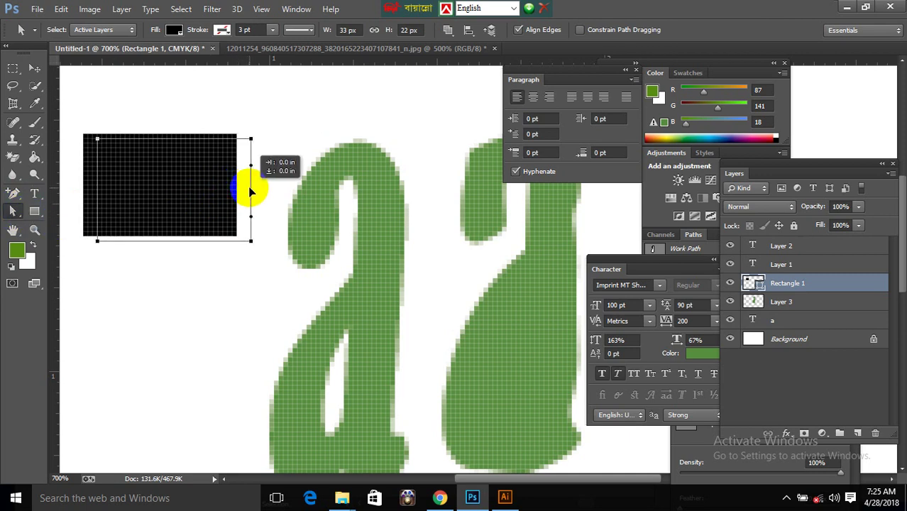
pyautogui.moveTo(237, 188); pyautogui.dragTo(251, 192)
# Step: Zoom in and pull the middle right anchor further out into an arrow tip
pyautogui.hotkey('ctrl', '+')
pyautogui.moveTo(133, 180); pyautogui.dragTo(179, 173)
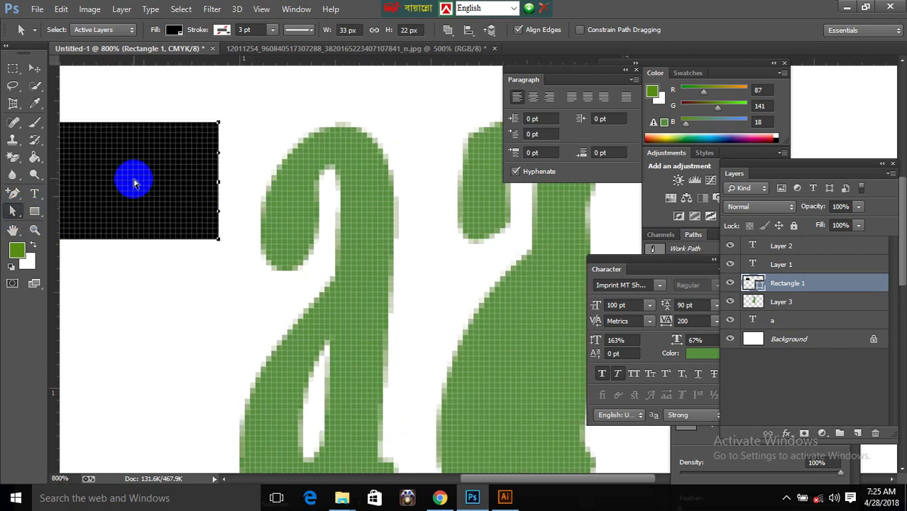
pyautogui.hotkey('ctrl', '+')
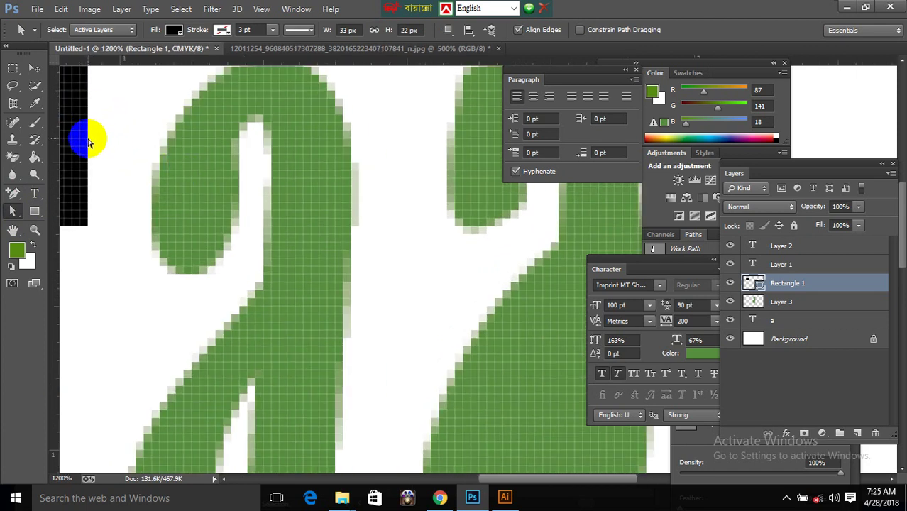
pyautogui.click(88, 142)
pyautogui.moveTo(88, 142); pyautogui.dragTo(160, 139)
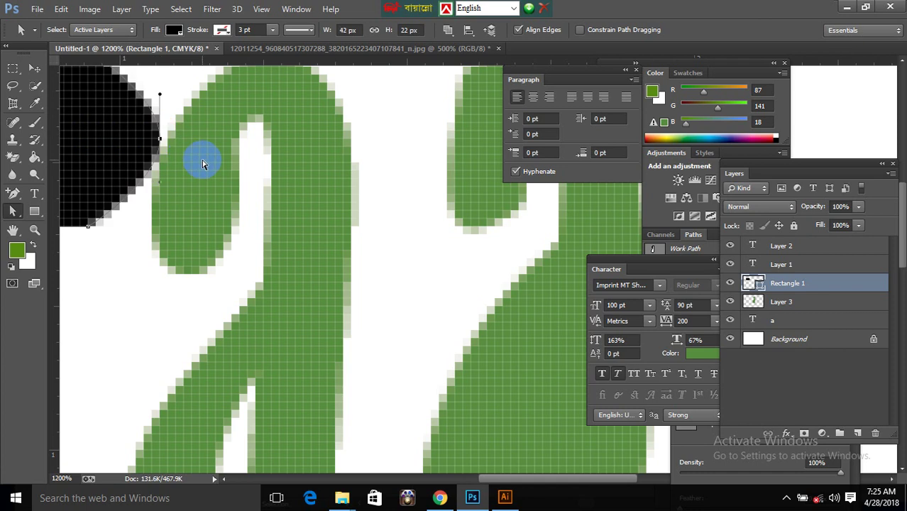
pyautogui.hotkey('ctrl', '-')
pyautogui.hotkey('ctrl', '-')
pyautogui.hotkey('ctrl', '-')
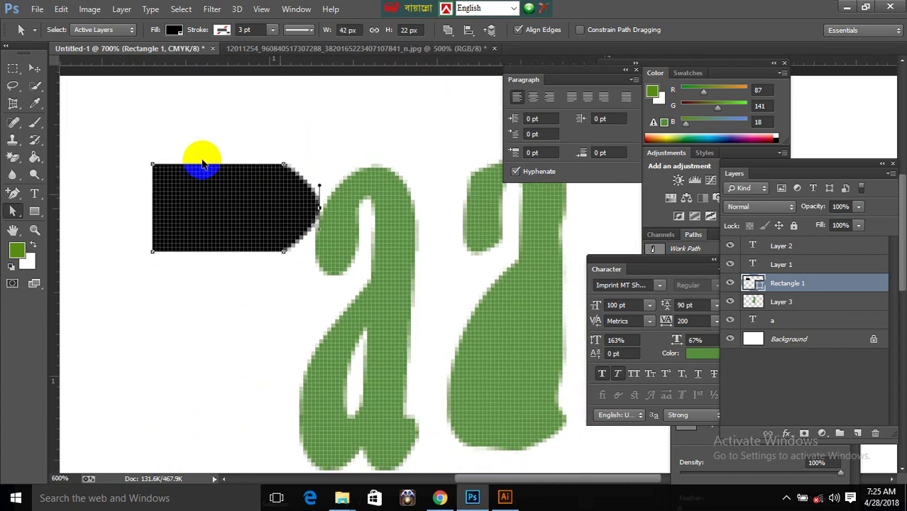
pyautogui.hotkey('ctrl', '-')
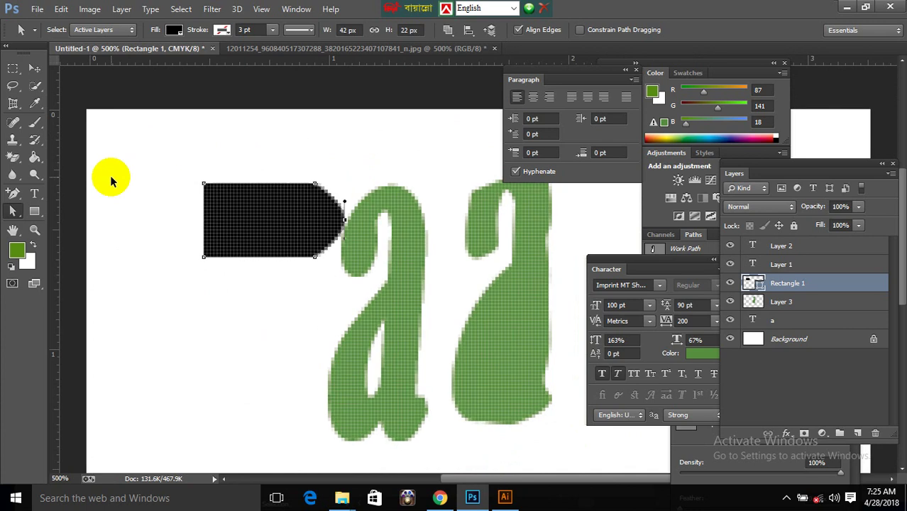
pyautogui.hotkey('ctrl', '+')
pyautogui.click(259, 187)
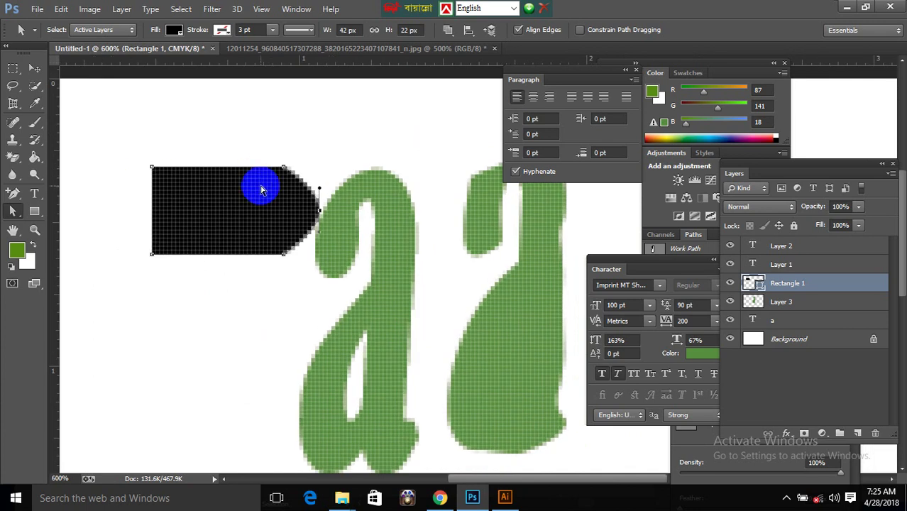
pyautogui.click(346, 193)
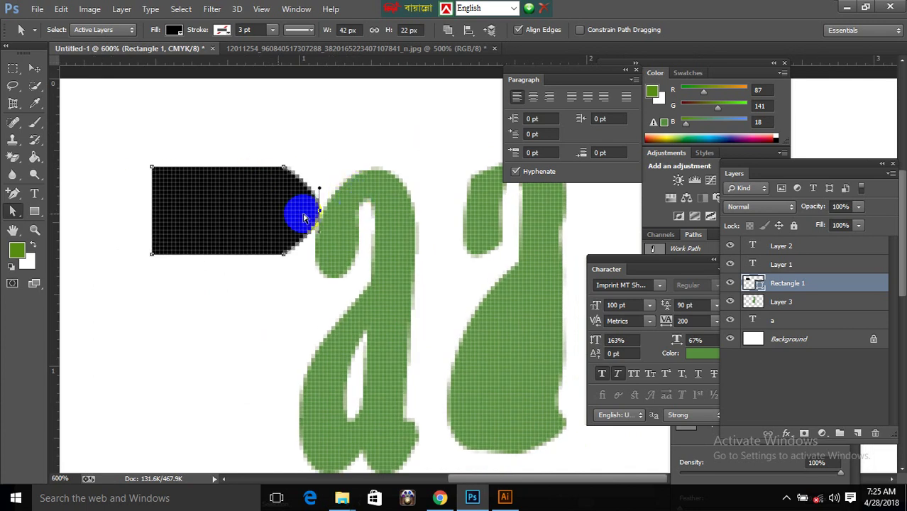
# Step: Convert the arrow tip into a sharp corner point with the Convert Point Tool
pyautogui.click(14, 196)
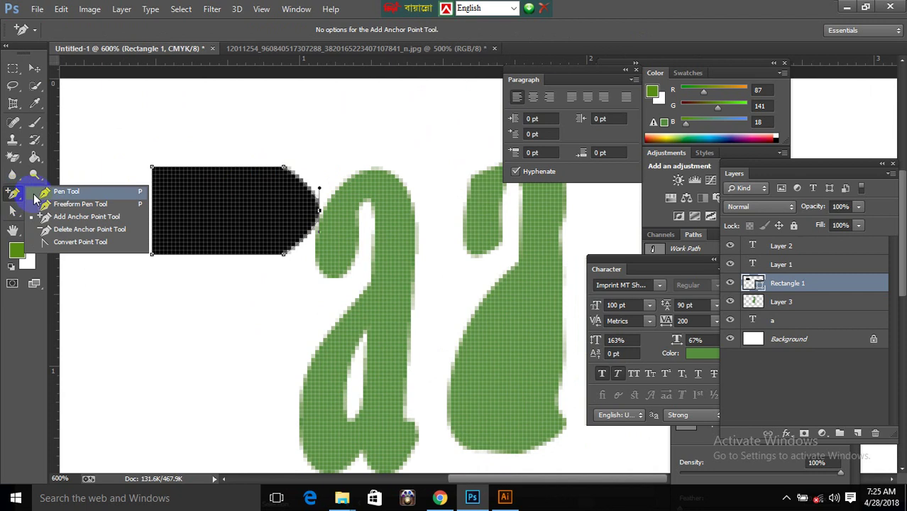
pyautogui.click(81, 243)
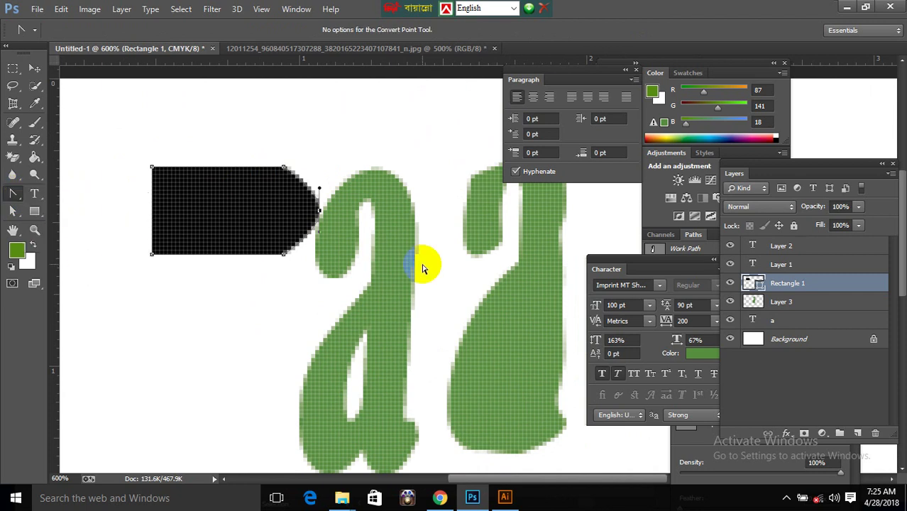
pyautogui.hotkey('ctrl', '+')
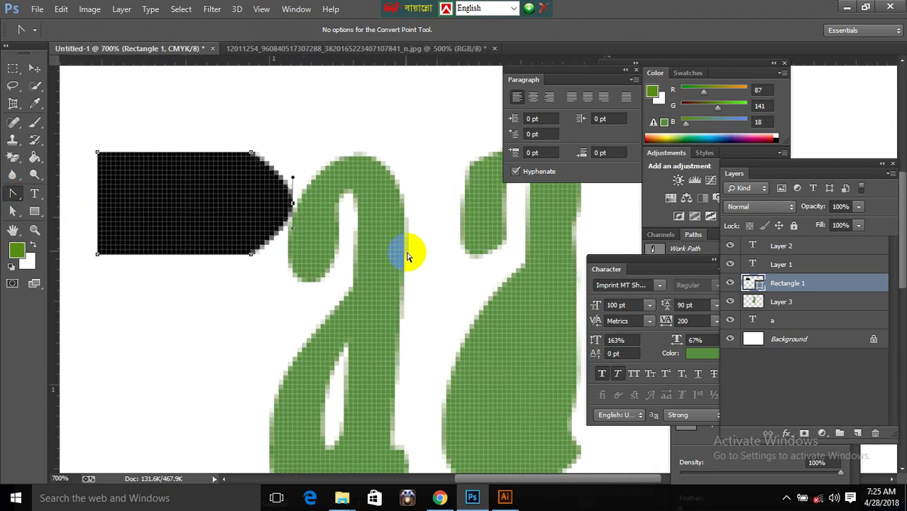
pyautogui.click(292, 204)
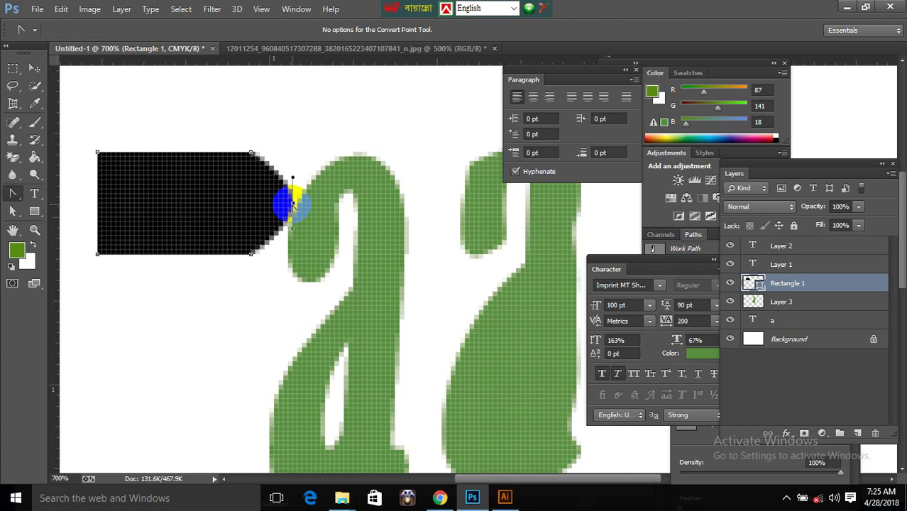
pyautogui.click(293, 204)
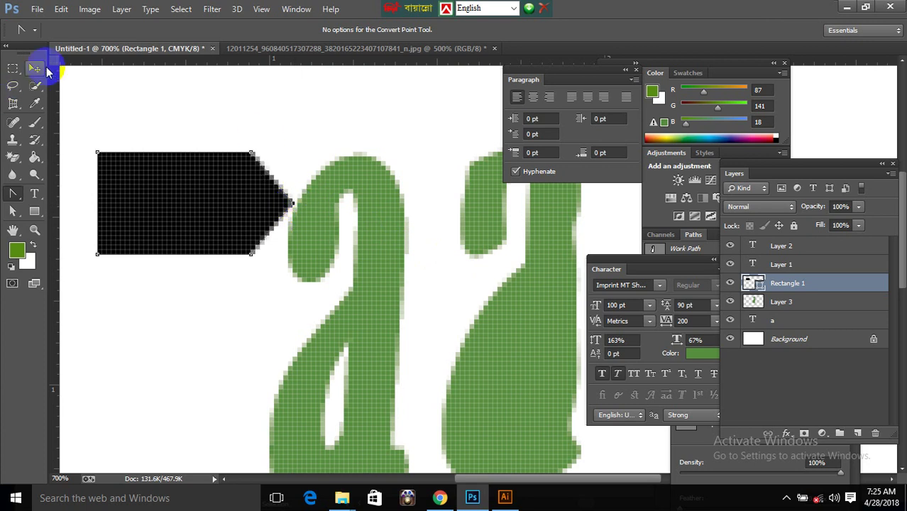
pyautogui.click(34, 68)
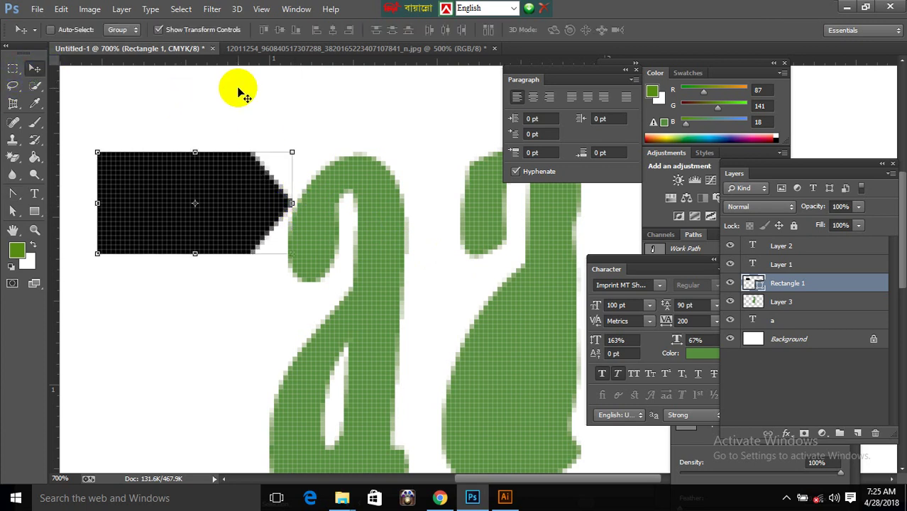
# Step: Move the arrow tag left and down, clear of the letters, and hide transform controls
pyautogui.hotkey('ctrl', '-')
pyautogui.hotkey('ctrl', '-')
pyautogui.hotkey('ctrl', '-')
pyautogui.hotkey('ctrl', '-')
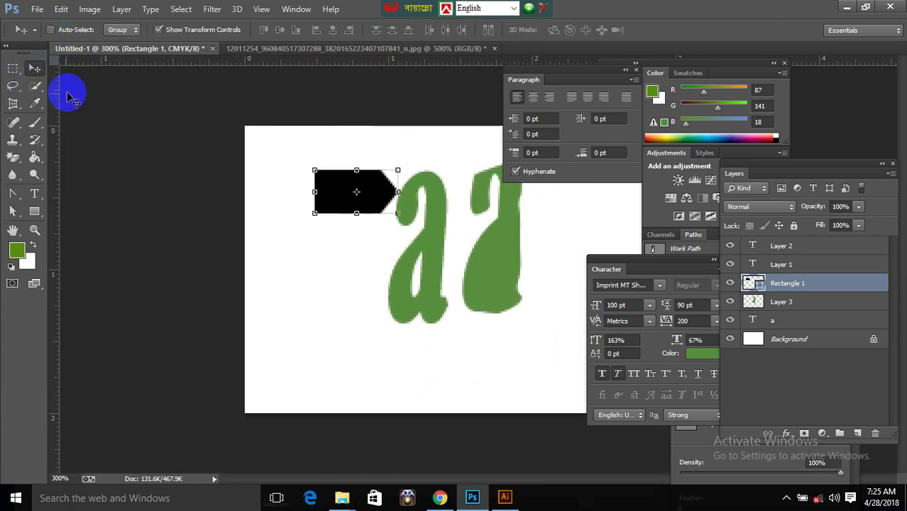
pyautogui.moveTo(334, 193); pyautogui.dragTo(288, 225)
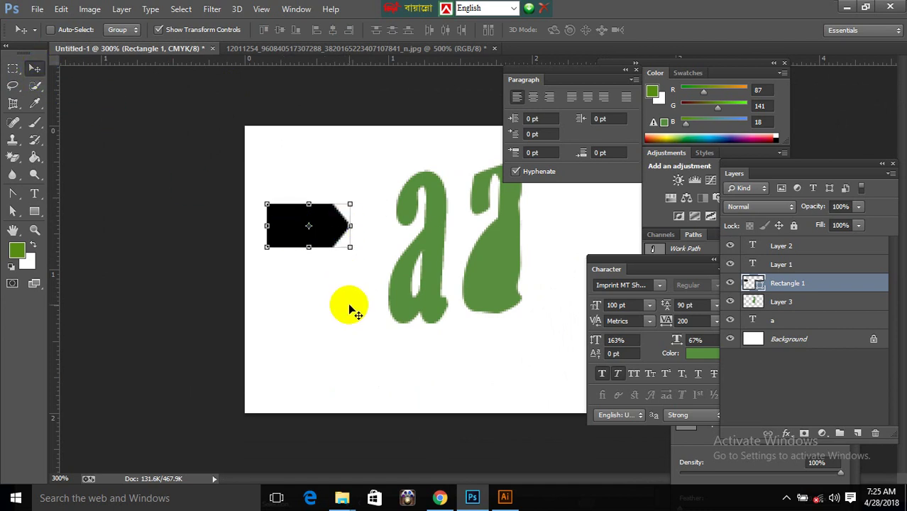
pyautogui.click(181, 29)
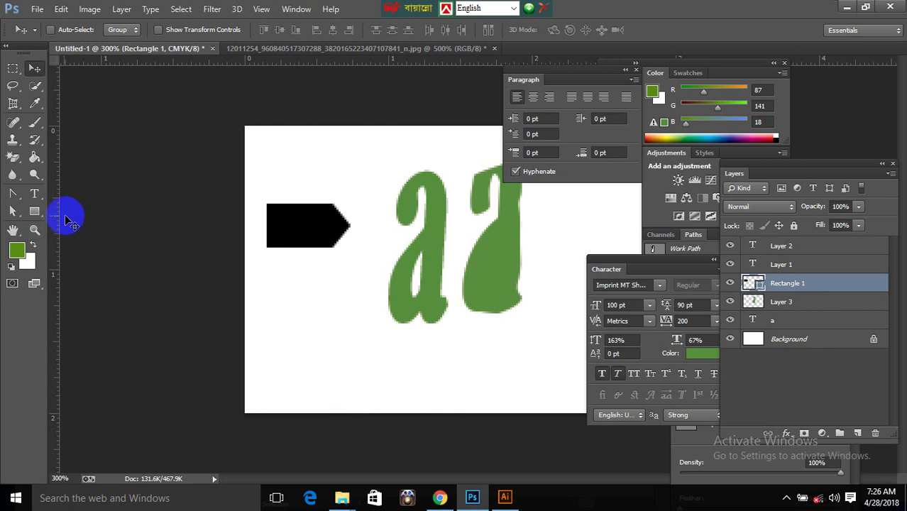
pyautogui.click(13, 194)
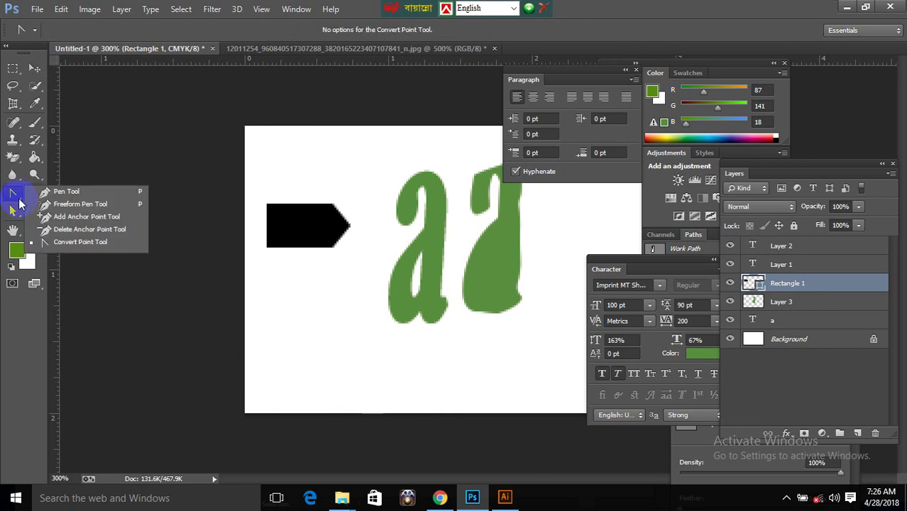